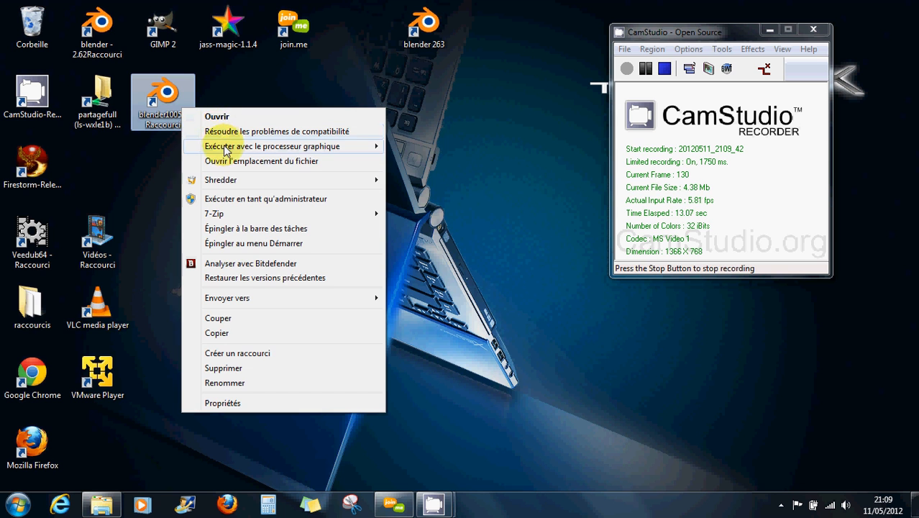
Start the blender1005 shortcut on a graphics processor, dismiss the splash screen and put the default cube into Edit Mode.
{"action": "mouse_move", "coordinate": [376, 147]}
{"action": "left_click", "coordinate": [421, 146]}
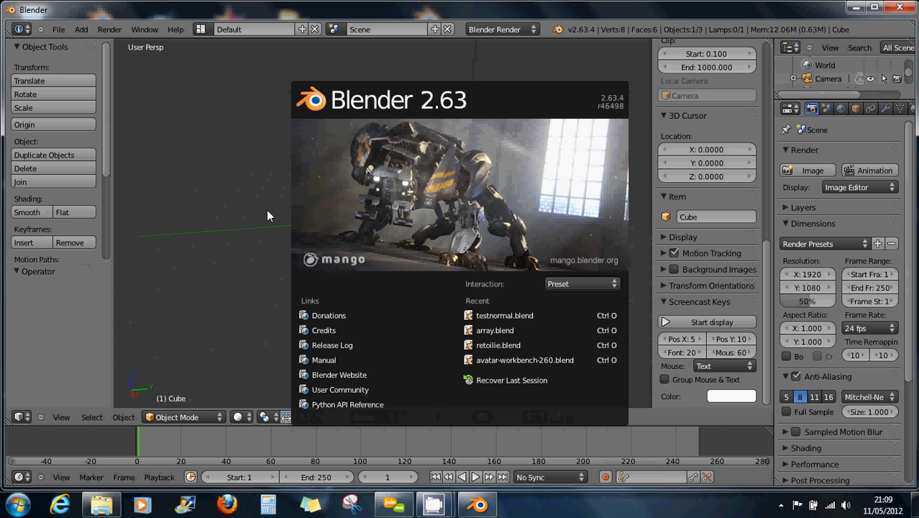
{"action": "left_click", "coordinate": [267, 216]}
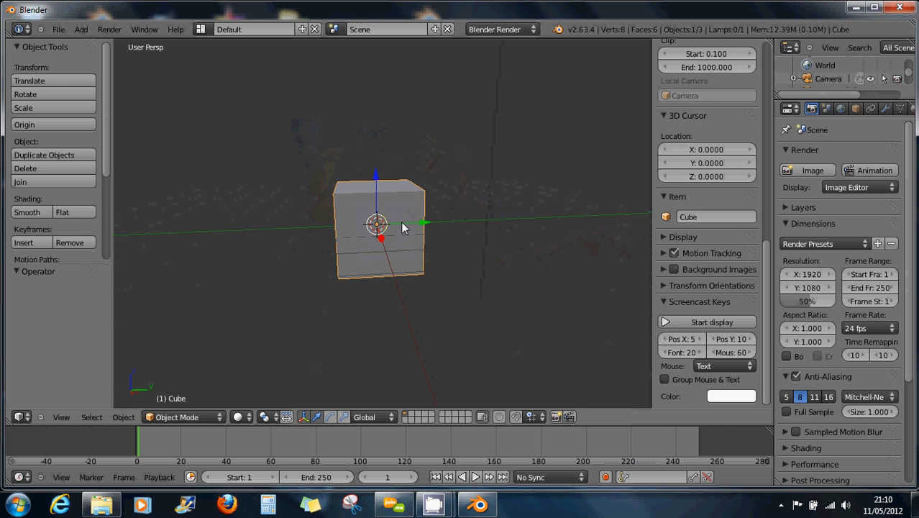
{"action": "key", "text": "Tab"}
{"action": "scroll", "coordinate": [387, 232], "scroll_direction": "up", "scroll_amount": 2}
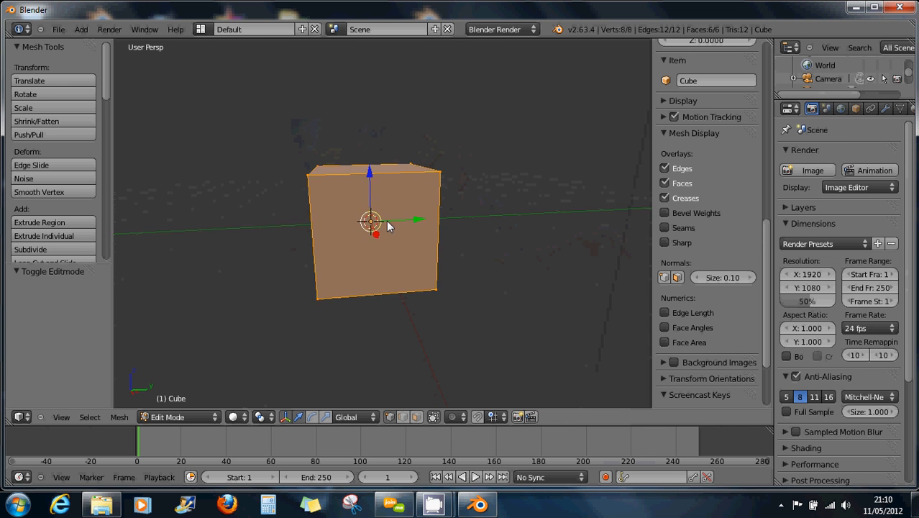
{"action": "middle_click_drag", "start_coordinate": [387, 225], "coordinate": [330, 232]}
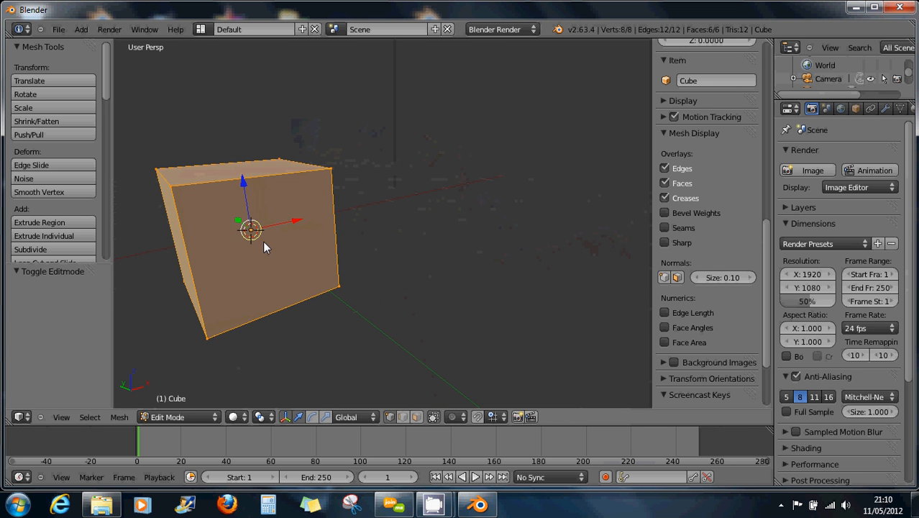
Knife-cut a polygonal outline inside one side face of the cube, inspect it and close Blender.
{"action": "key", "text": "k"}
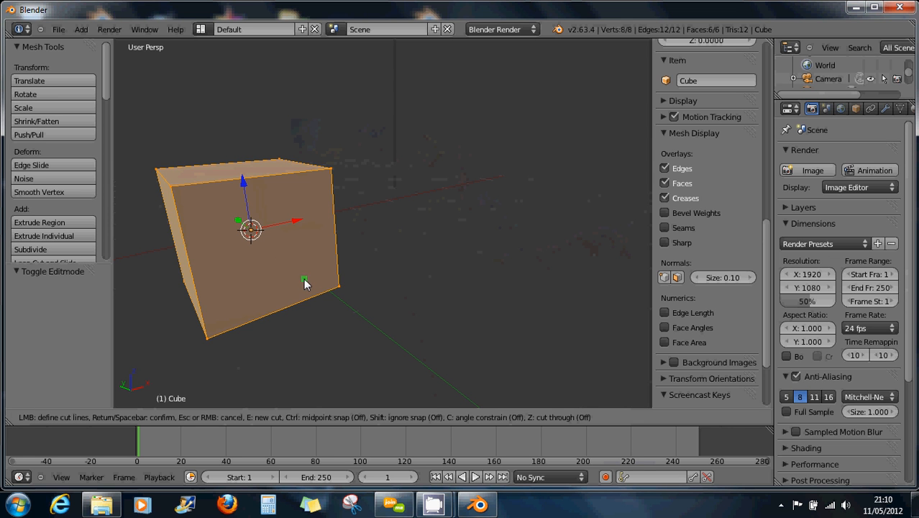
{"action": "left_click", "coordinate": [247, 272]}
{"action": "left_click", "coordinate": [225, 237]}
{"action": "left_click", "coordinate": [226, 205]}
{"action": "left_click", "coordinate": [312, 210]}
{"action": "left_click", "coordinate": [308, 240]}
{"action": "left_click", "coordinate": [297, 263]}
{"action": "key", "text": "Return"}
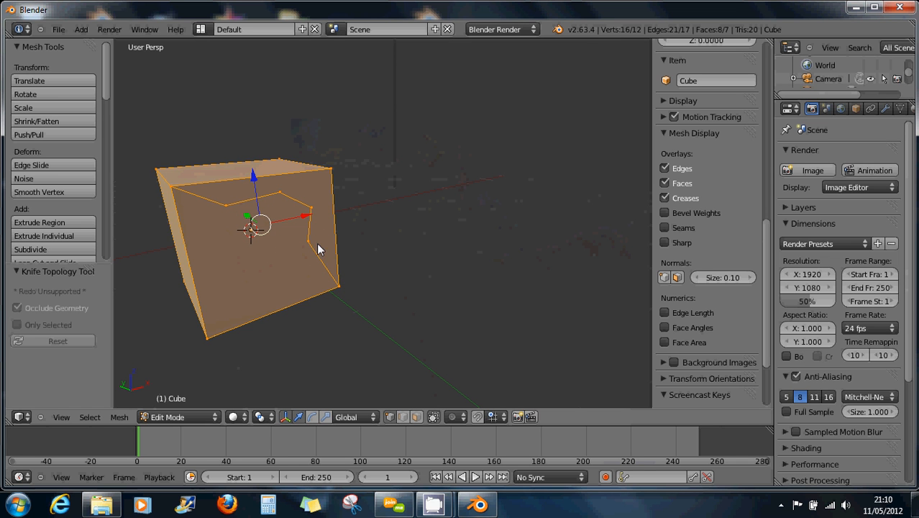
{"action": "middle_click_drag", "start_coordinate": [316, 242], "coordinate": [321, 221]}
{"action": "middle_click_drag", "start_coordinate": [261, 226], "coordinate": [280, 231]}
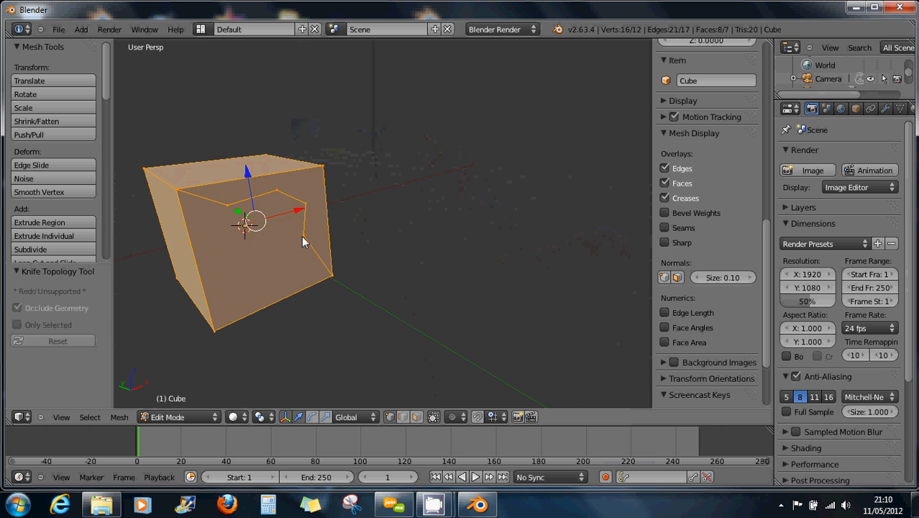
{"action": "left_click", "coordinate": [898, 9]}
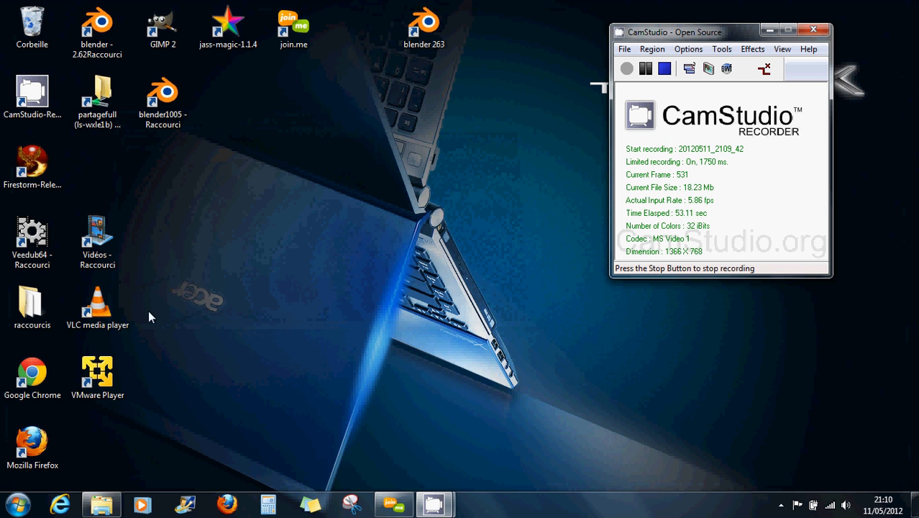
Switch to Google Chrome and go to blender.org.
{"action": "left_click", "coordinate": [35, 382]}
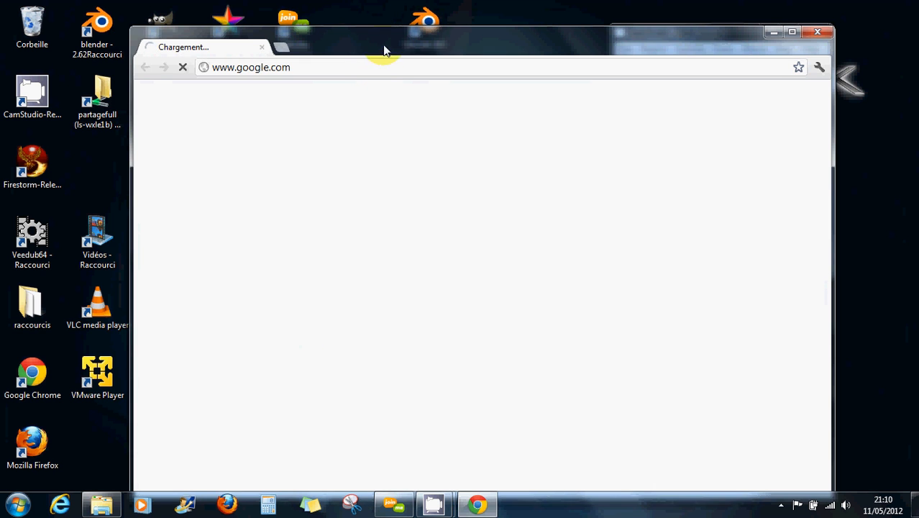
{"action": "left_click_drag", "start_coordinate": [384, 50], "coordinate": [360, 31]}
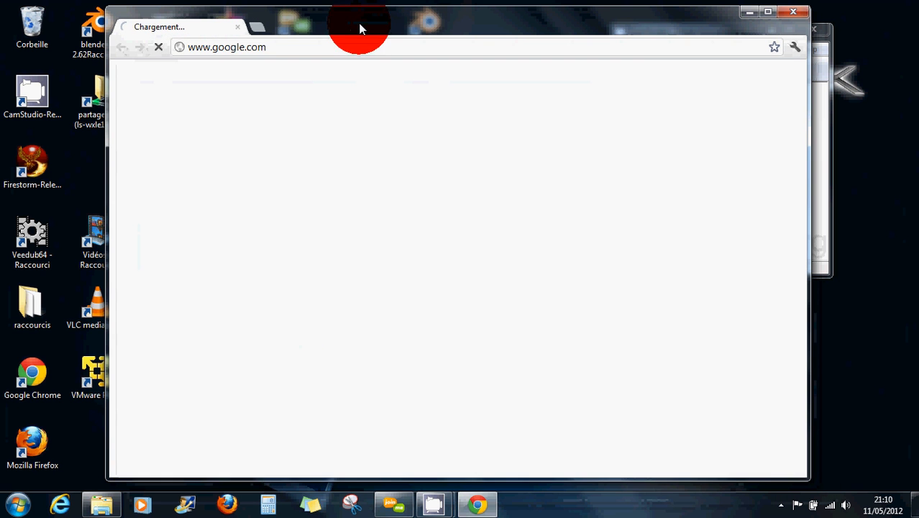
{"action": "left_click", "coordinate": [327, 47]}
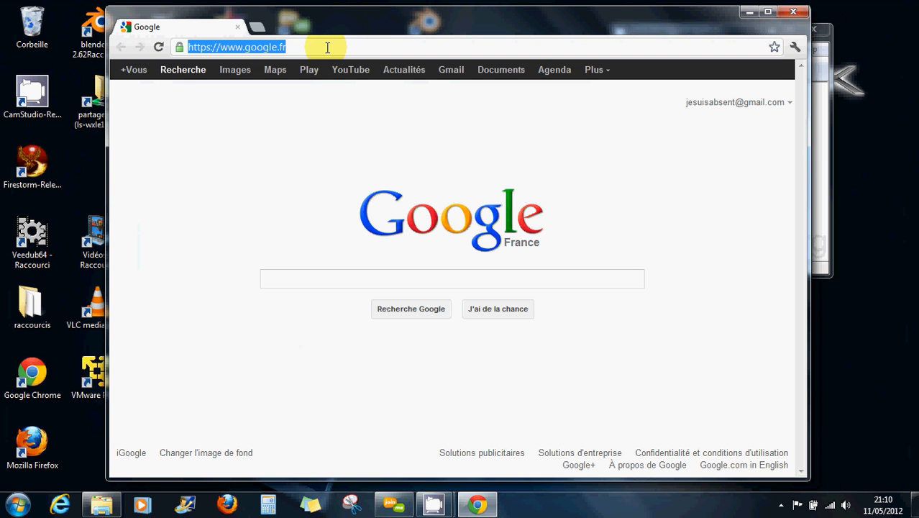
{"action": "type", "text": "blender.org"}
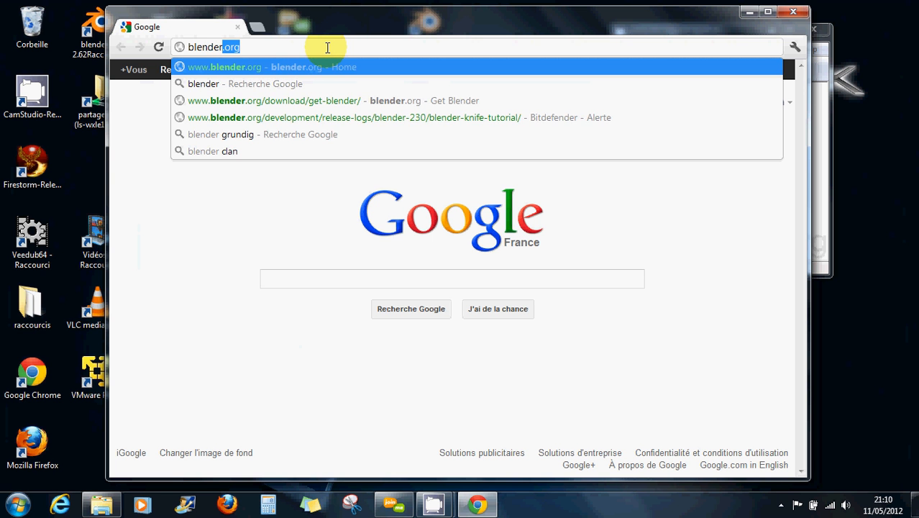
{"action": "key", "text": "Return"}
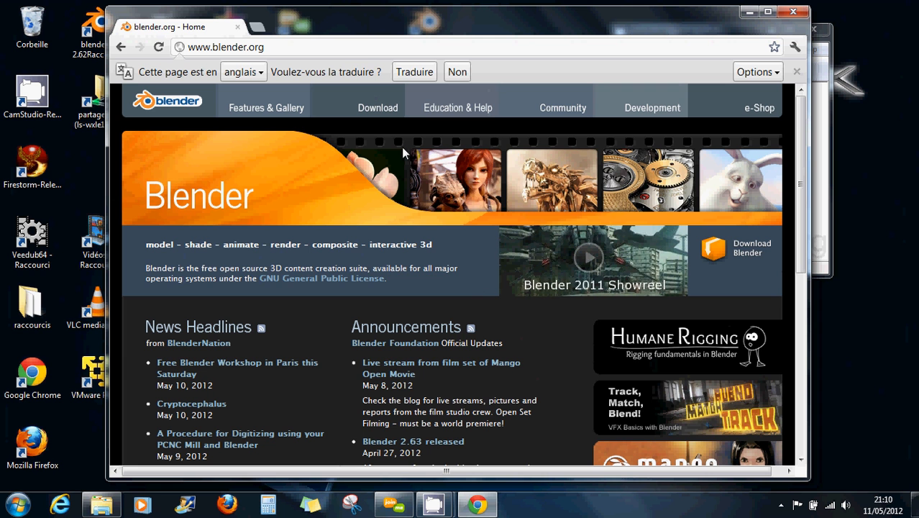
Open the Get Blender download page, follow its daily builds link to view the latest builds, and close the browser.
{"action": "left_click", "coordinate": [378, 112]}
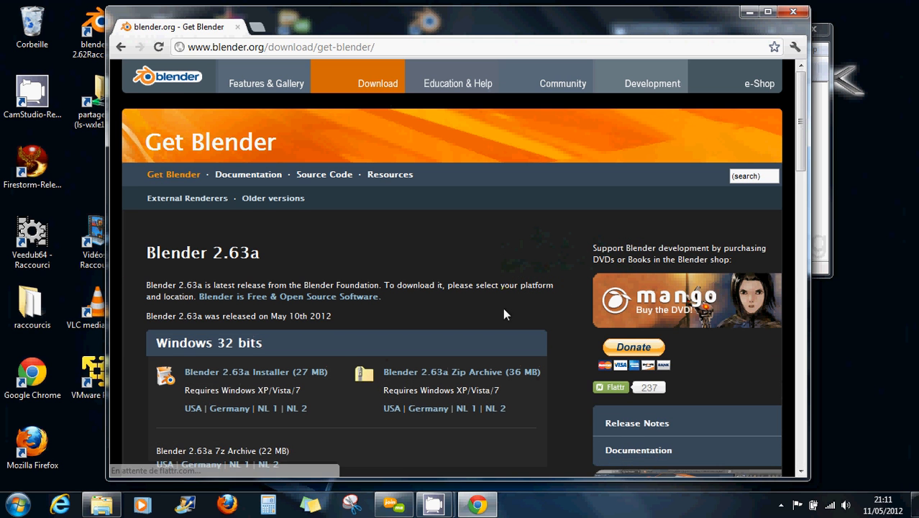
{"action": "scroll", "coordinate": [574, 354], "scroll_direction": "down", "scroll_amount": 2}
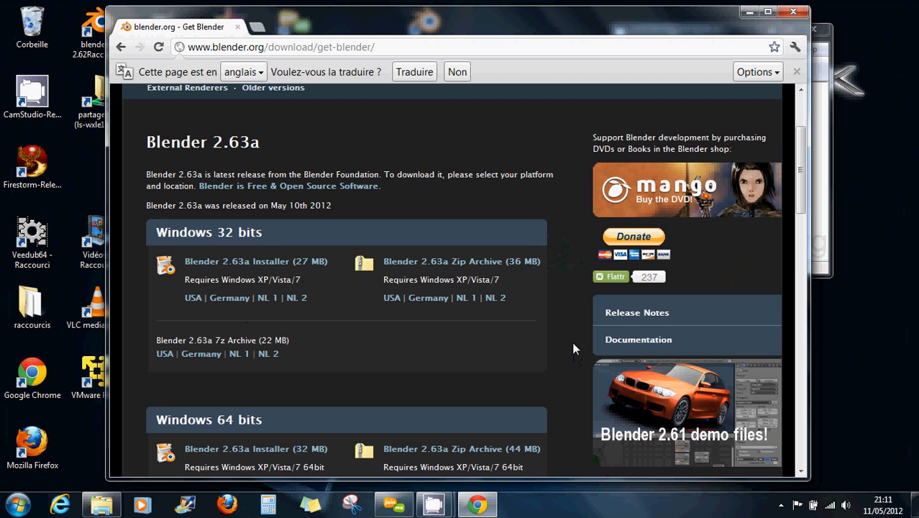
{"action": "scroll", "coordinate": [569, 335], "scroll_direction": "down", "scroll_amount": 4}
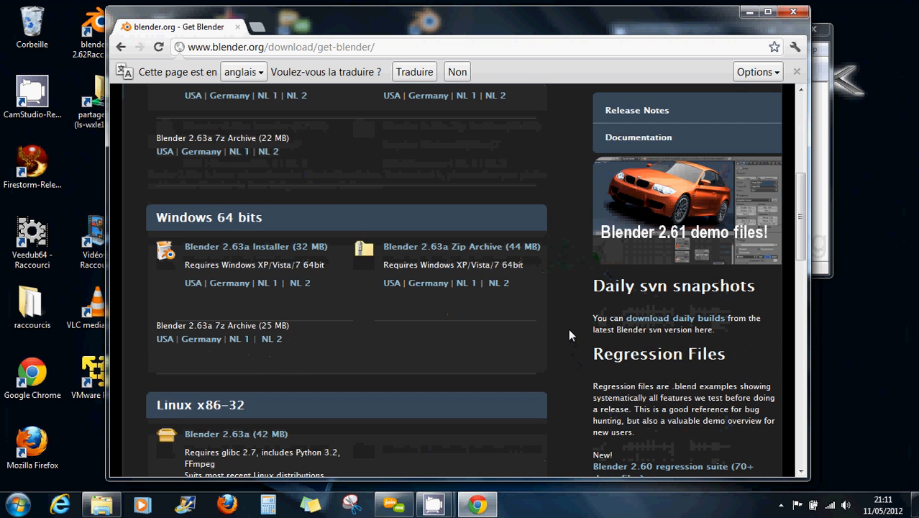
{"action": "scroll", "coordinate": [564, 272], "scroll_direction": "up", "scroll_amount": 1}
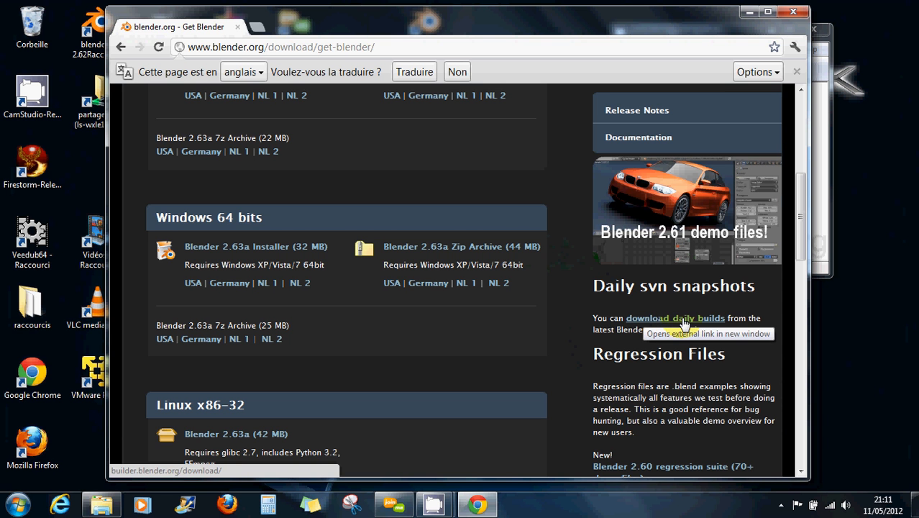
{"action": "left_click", "coordinate": [700, 325]}
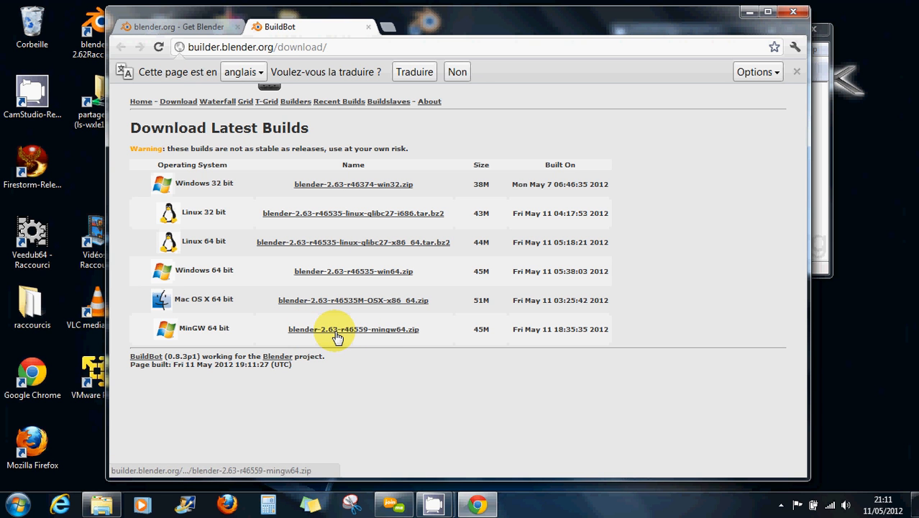
{"action": "left_click", "coordinate": [792, 14]}
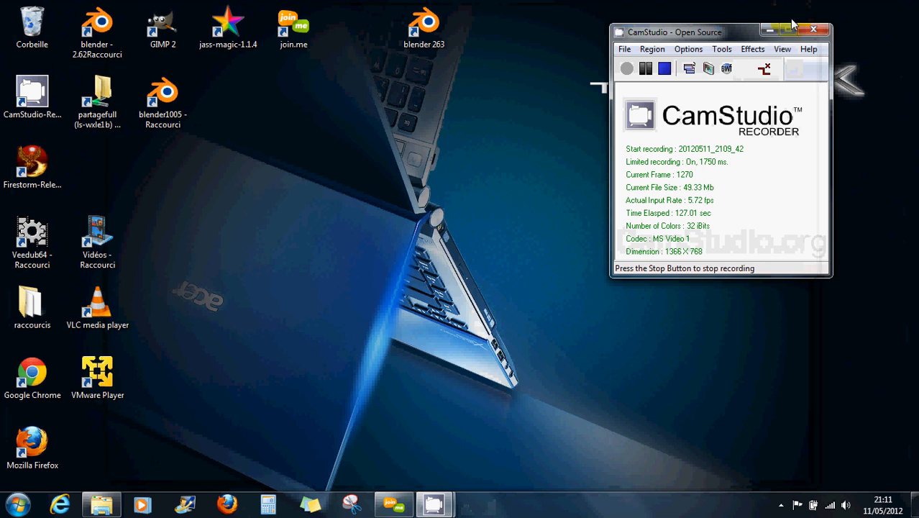
Switch to Blender by starting the blender 263 shortcut on a graphics processor, and dismiss the splash screen.
{"action": "double_click", "coordinate": [427, 35]}
{"action": "right_click", "coordinate": [427, 35]}
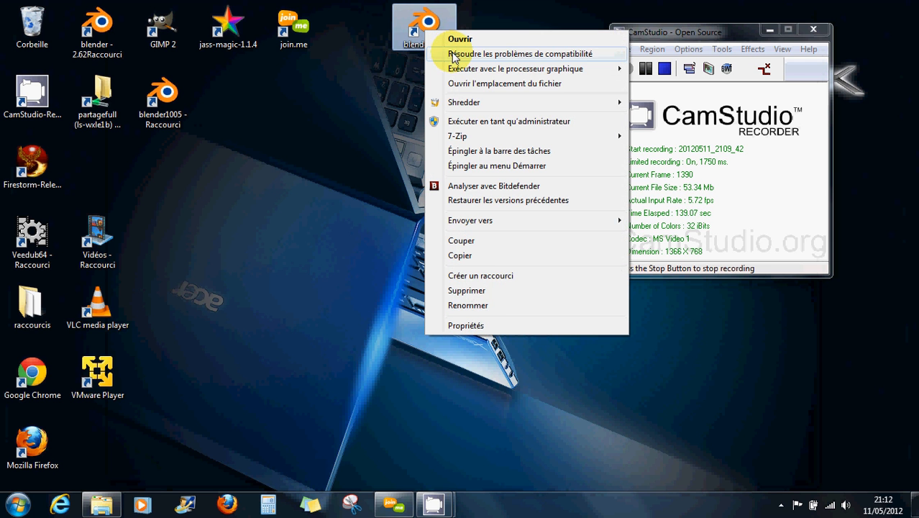
{"action": "mouse_move", "coordinate": [457, 72]}
{"action": "left_click", "coordinate": [648, 69]}
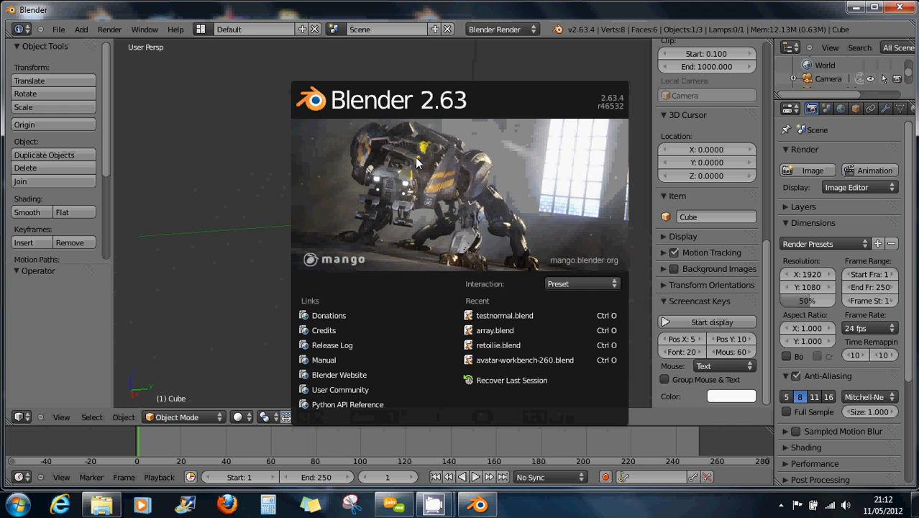
{"action": "left_click", "coordinate": [272, 268]}
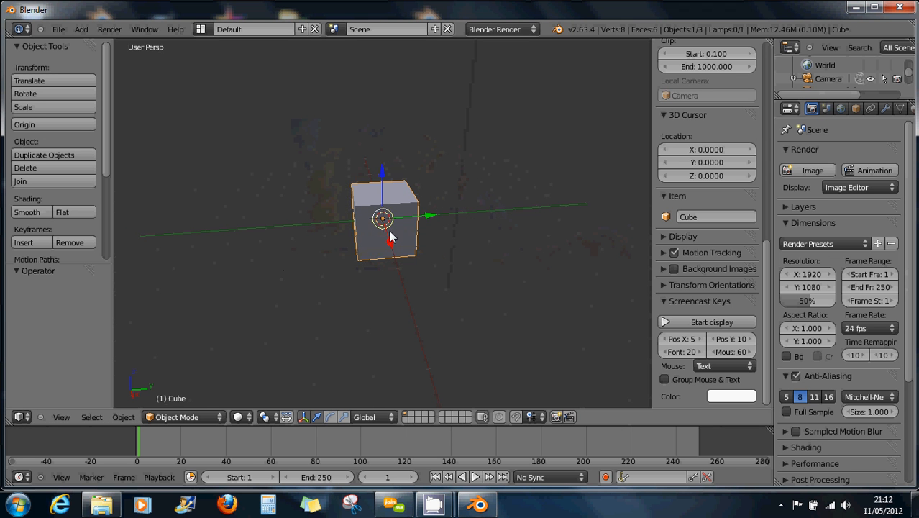
Put the default cube into Edit Mode with one of its side faces in close view.
{"action": "scroll", "coordinate": [390, 236], "scroll_direction": "up", "scroll_amount": 3}
{"action": "middle_click_drag", "start_coordinate": [397, 221], "coordinate": [351, 266]}
{"action": "left_click", "coordinate": [193, 416]}
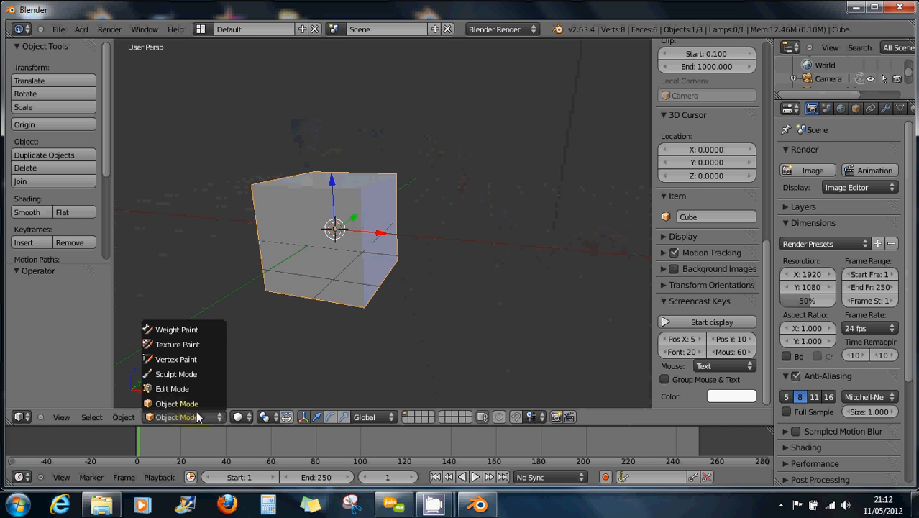
{"action": "left_click", "coordinate": [191, 390]}
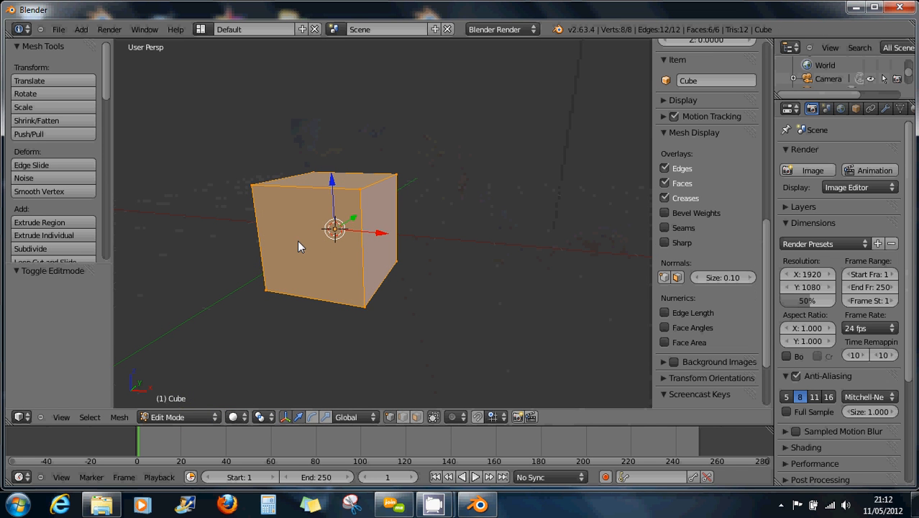
Knife-cut a closed polygonal outline in the middle of the cube's front face.
{"action": "key", "text": "k"}
{"action": "left_click", "coordinate": [310, 268]}
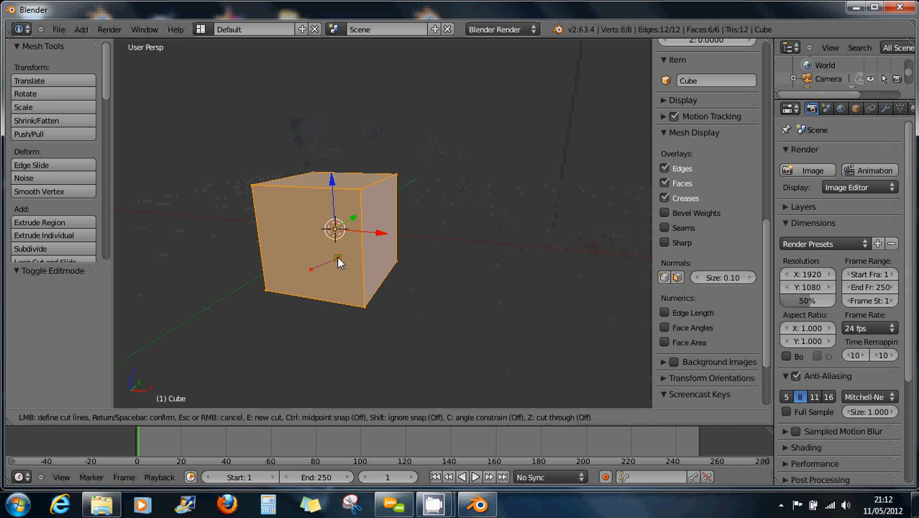
{"action": "left_click", "coordinate": [327, 213]}
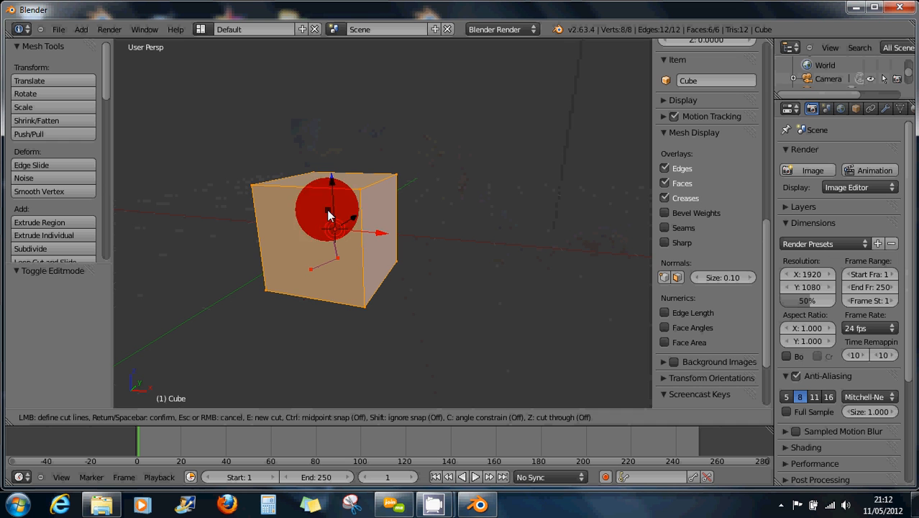
{"action": "left_click", "coordinate": [311, 271]}
{"action": "key", "text": "Return"}
{"action": "middle_click_drag", "start_coordinate": [310, 270], "coordinate": [340, 249]}
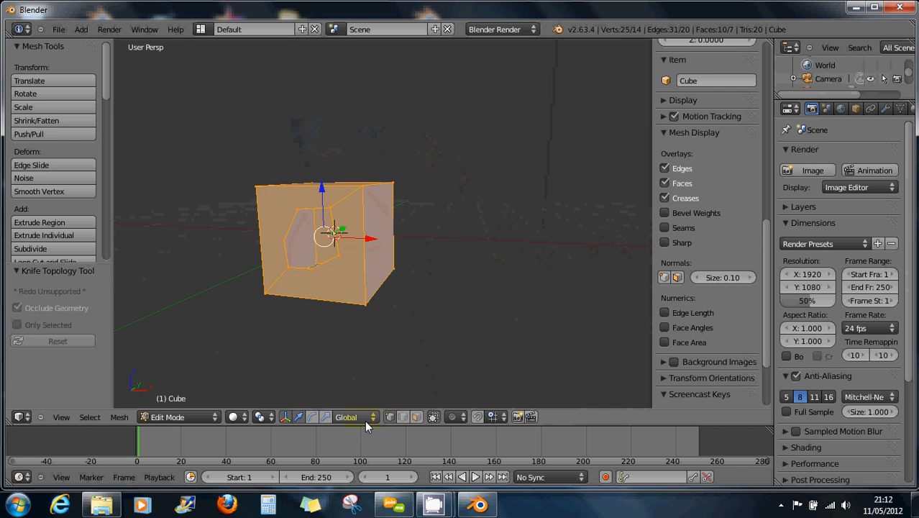
In edge select mode, clear the selection, select the edges around the cut hole and try to extrude them outward.
{"action": "left_click", "coordinate": [406, 418]}
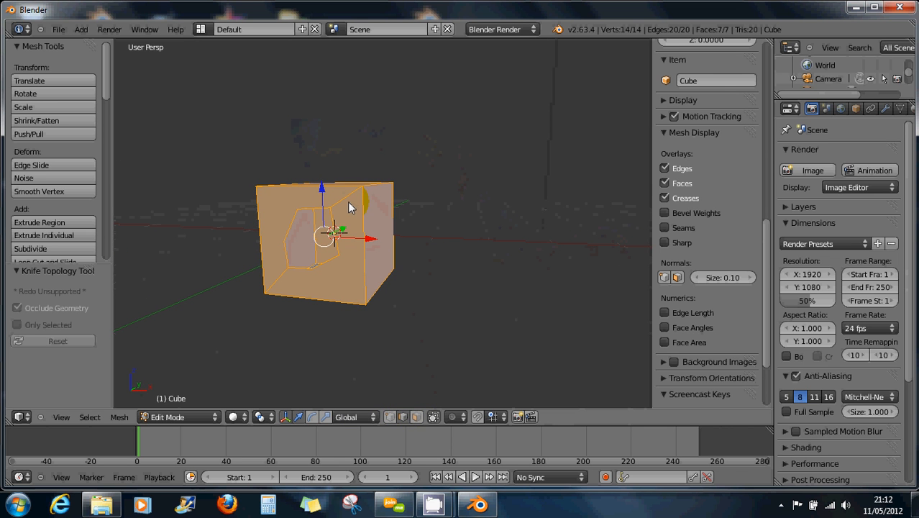
{"action": "key", "text": "a"}
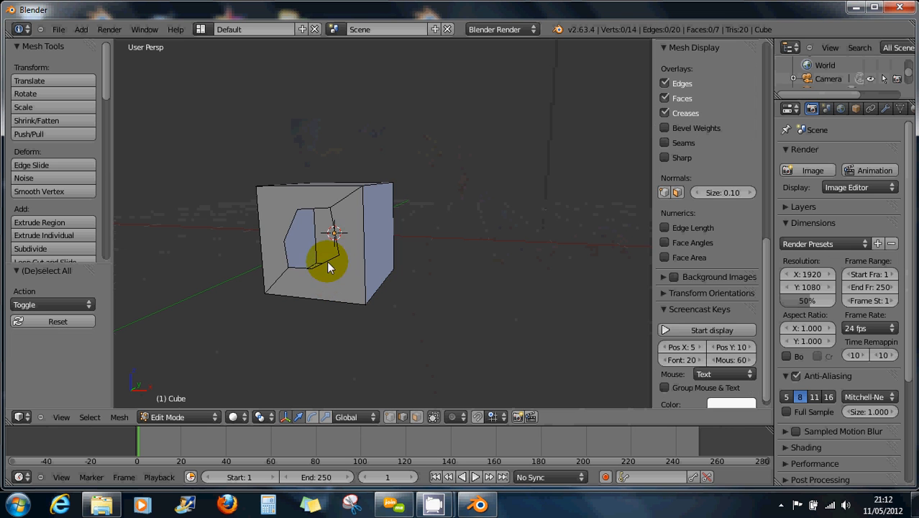
{"action": "right_click", "coordinate": [328, 262], "text": "alt"}
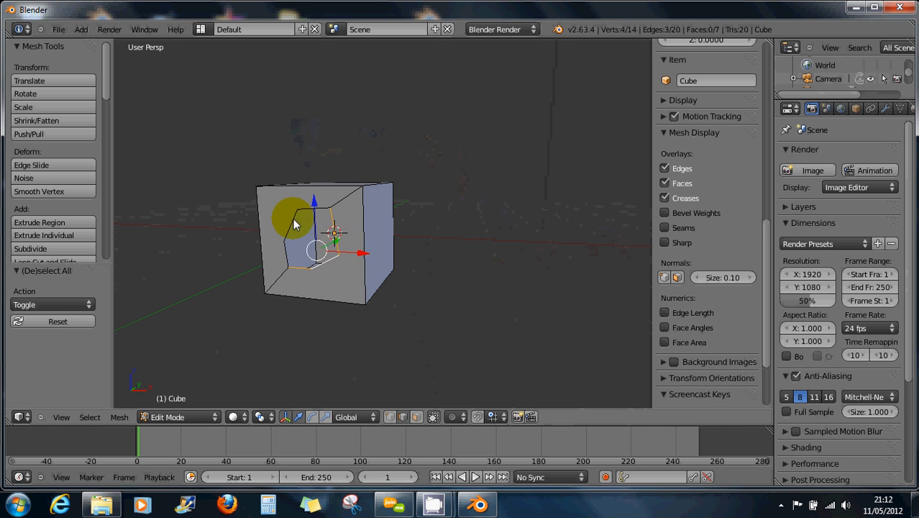
{"action": "key", "text": "e"}
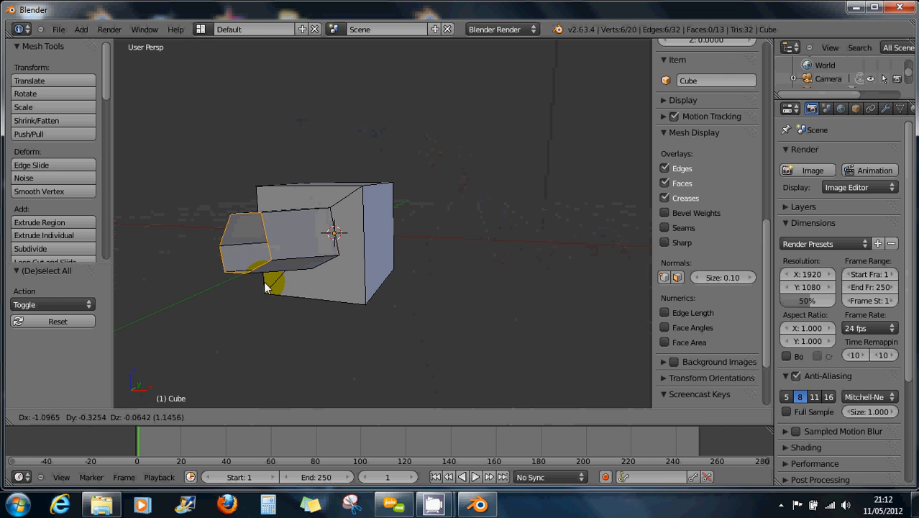
{"action": "left_click", "coordinate": [285, 306]}
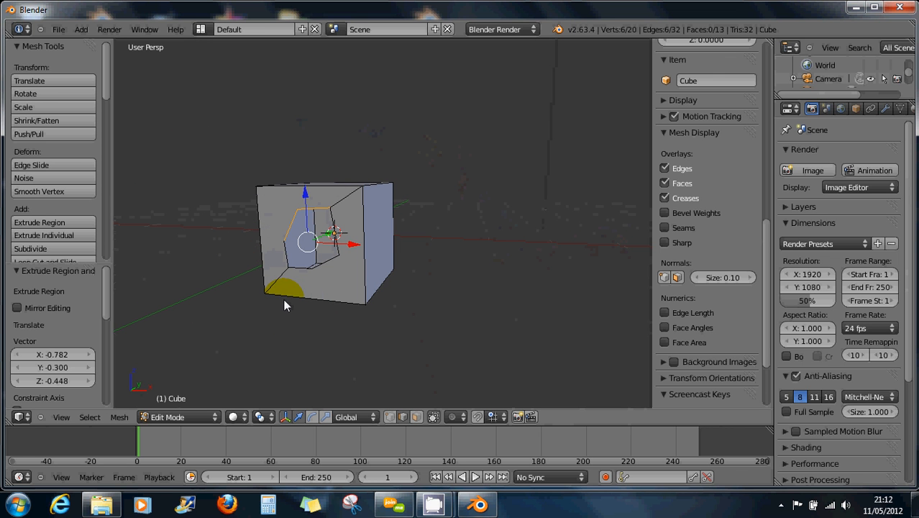
Select all the edges around the hole in the cube's front face and fill it with a face.
{"action": "right_click", "coordinate": [329, 263], "text": "shift"}
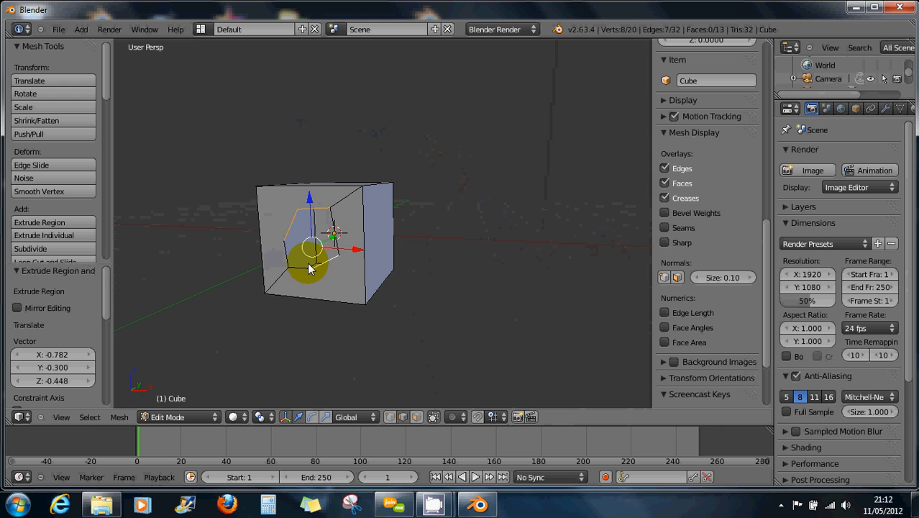
{"action": "right_click", "coordinate": [321, 265], "text": "alt"}
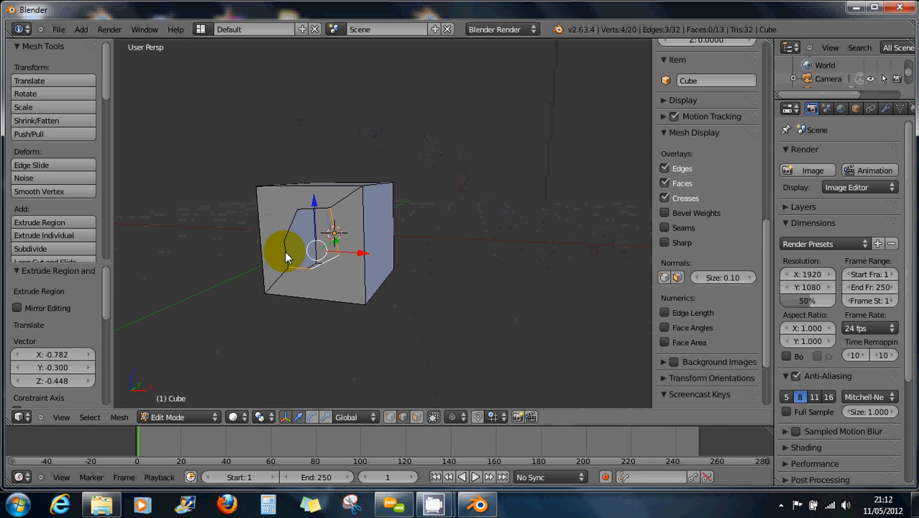
{"action": "right_click", "coordinate": [285, 251], "text": "alt+shift"}
{"action": "right_click", "coordinate": [289, 224], "text": "alt+shift"}
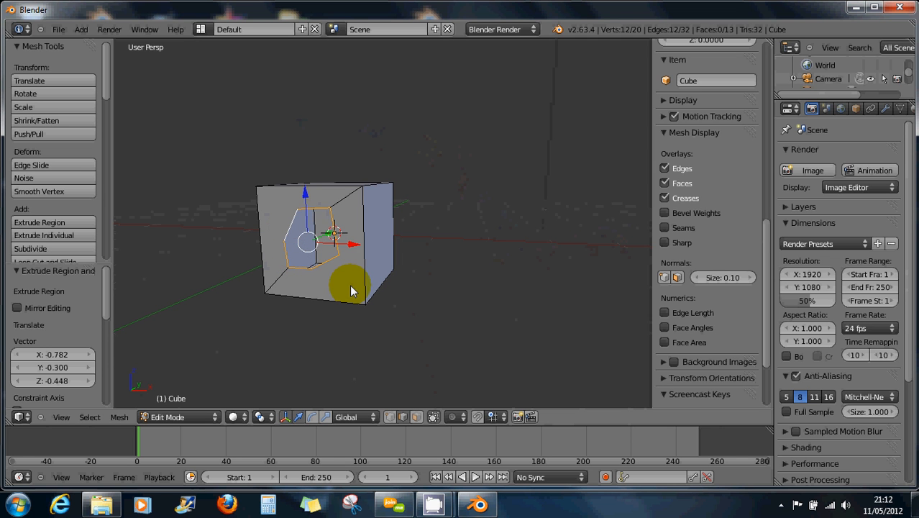
{"action": "key", "text": "f"}
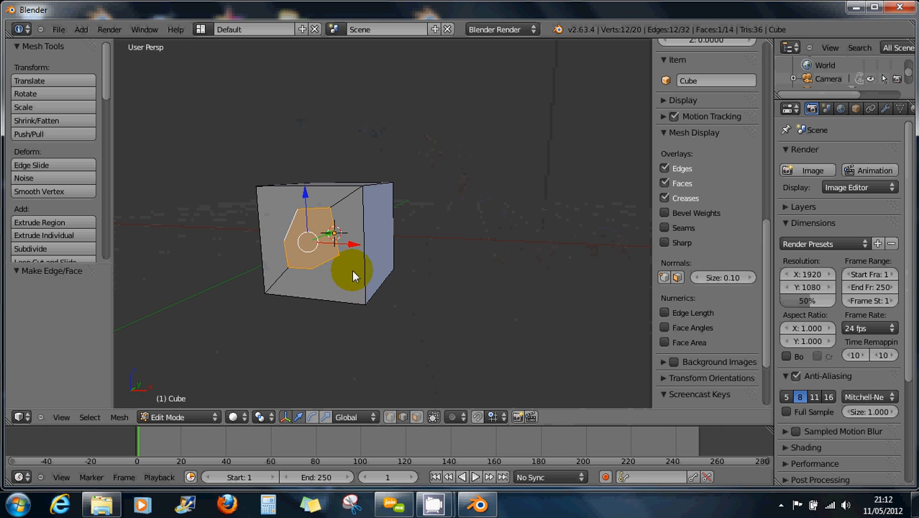
Extrude the filled polygonal face about 2.44 units outward from the cube along the negative Y axis.
{"action": "key", "text": "e"}
{"action": "left_click", "coordinate": [212, 309]}
{"action": "middle_click_drag", "start_coordinate": [364, 284], "coordinate": [253, 248]}
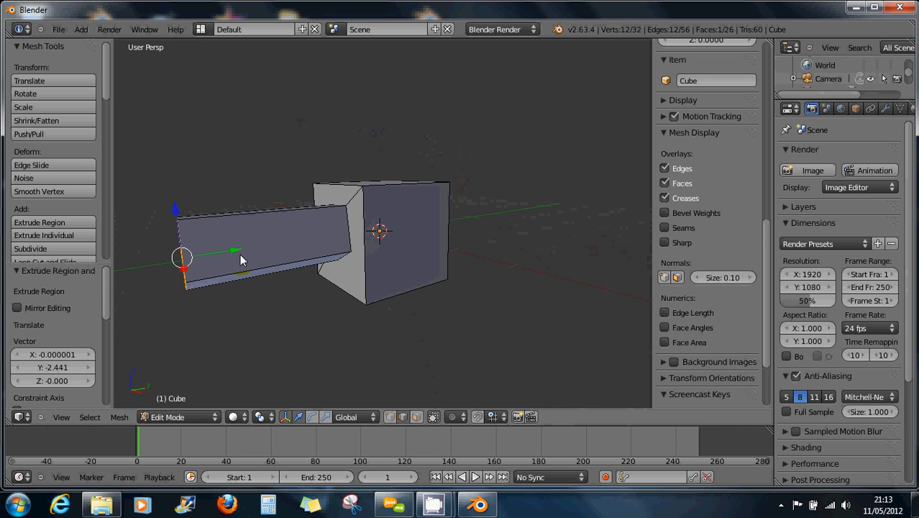
{"action": "right_click", "coordinate": [203, 278]}
{"action": "left_click_drag", "start_coordinate": [401, 26], "coordinate": [395, 246]}
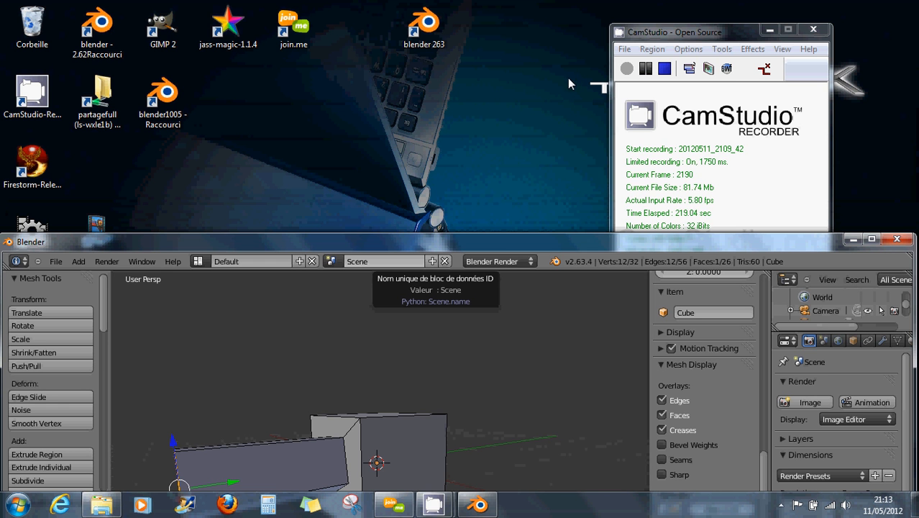
{"action": "left_click", "coordinate": [645, 69]}
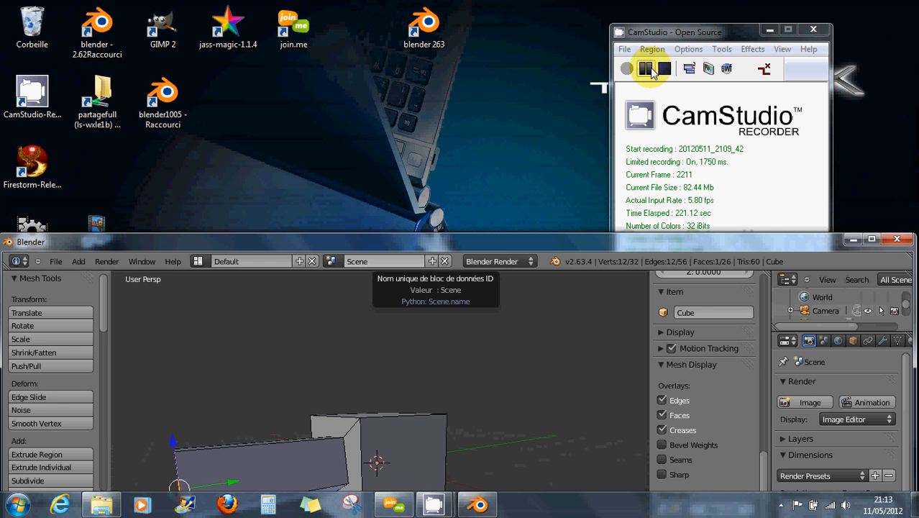
{"action": "left_click", "coordinate": [626, 69]}
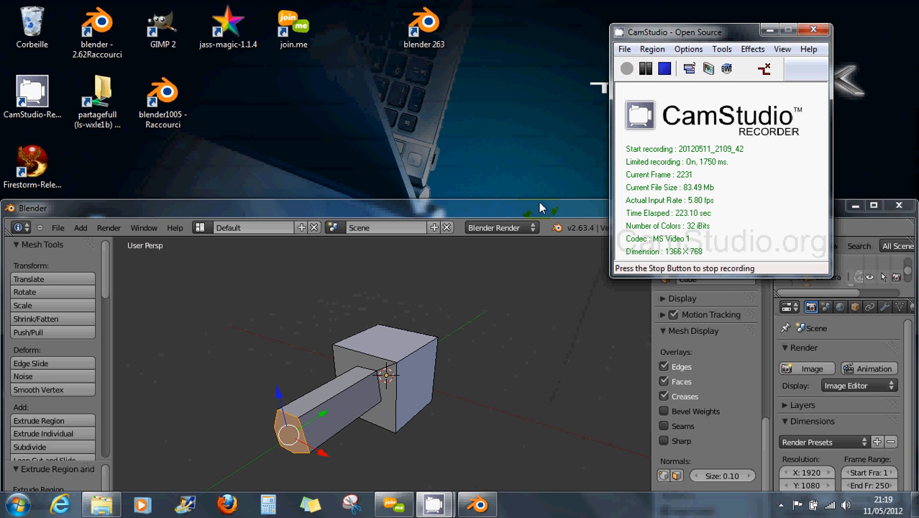
{"action": "left_click_drag", "start_coordinate": [538, 204], "coordinate": [523, 123]}
{"action": "left_click_drag", "start_coordinate": [523, 167], "coordinate": [526, 9]}
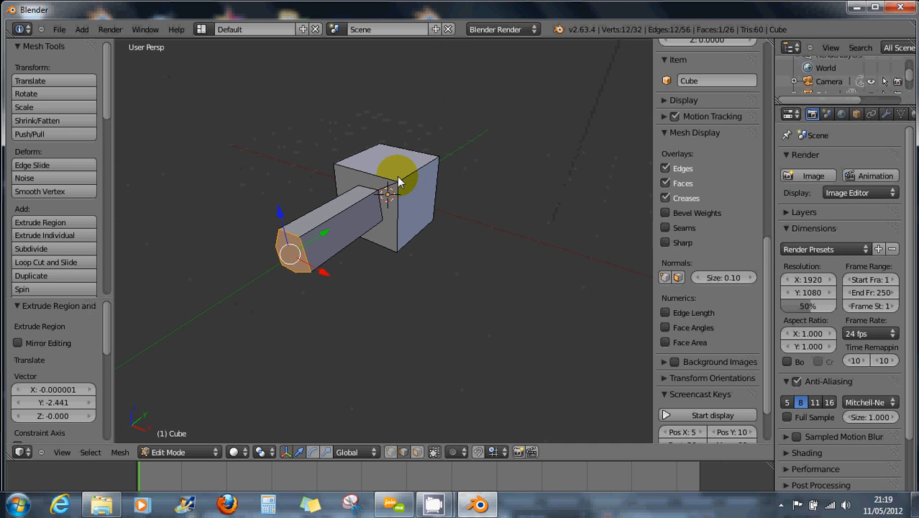
Knife-cut a closed polygonal outline in the middle of the plain cube face beside the extruded arm.
{"action": "scroll", "coordinate": [405, 213], "scroll_direction": "up", "scroll_amount": 2}
{"action": "middle_click_drag", "start_coordinate": [446, 213], "coordinate": [394, 197]}
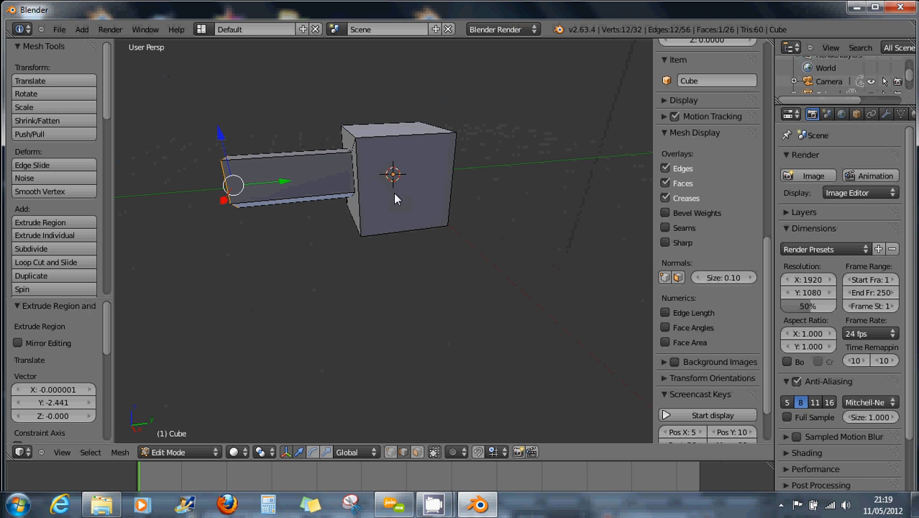
{"action": "key", "text": "k"}
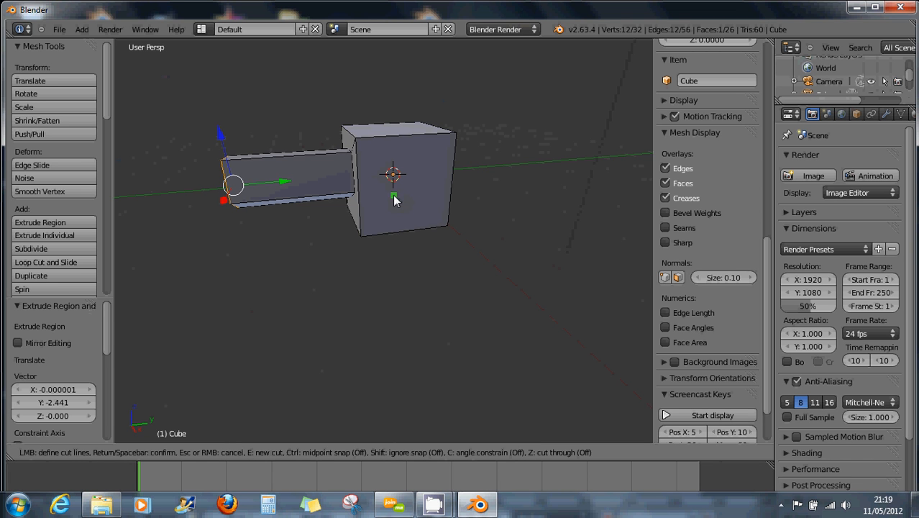
{"action": "left_click", "coordinate": [409, 151]}
{"action": "left_click", "coordinate": [428, 165]}
{"action": "left_click", "coordinate": [427, 193]}
{"action": "key", "text": "Return"}
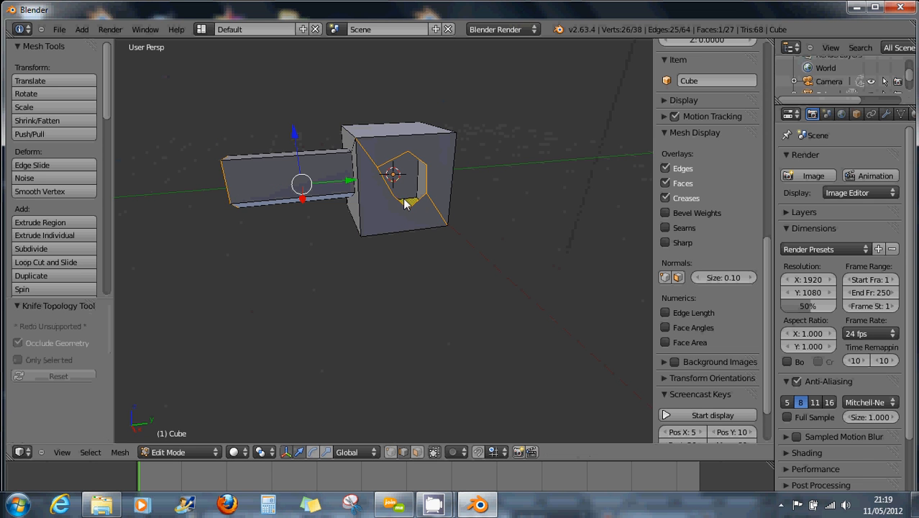
Knife-cut a closed polygonal outline in the cube's back face, opposite the extruded arm.
{"action": "middle_click_drag", "start_coordinate": [423, 202], "coordinate": [492, 225]}
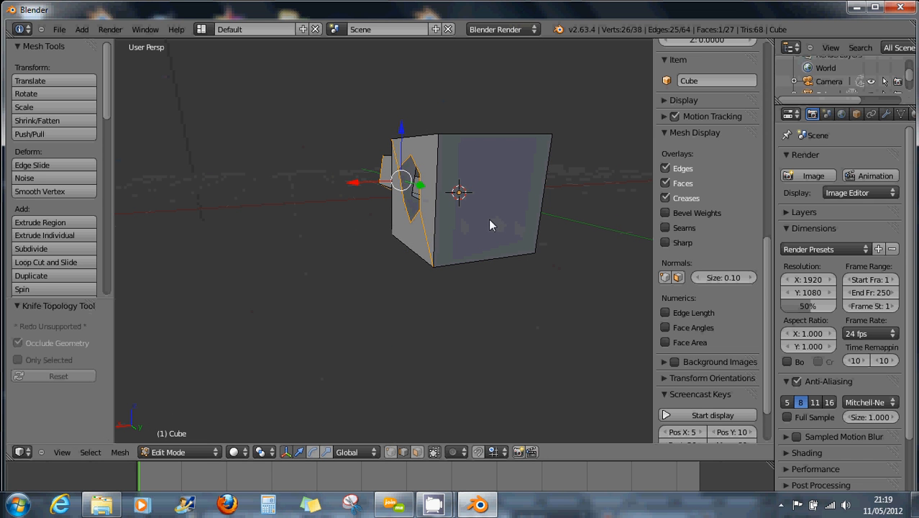
{"action": "key", "text": "k"}
{"action": "left_click", "coordinate": [482, 221]}
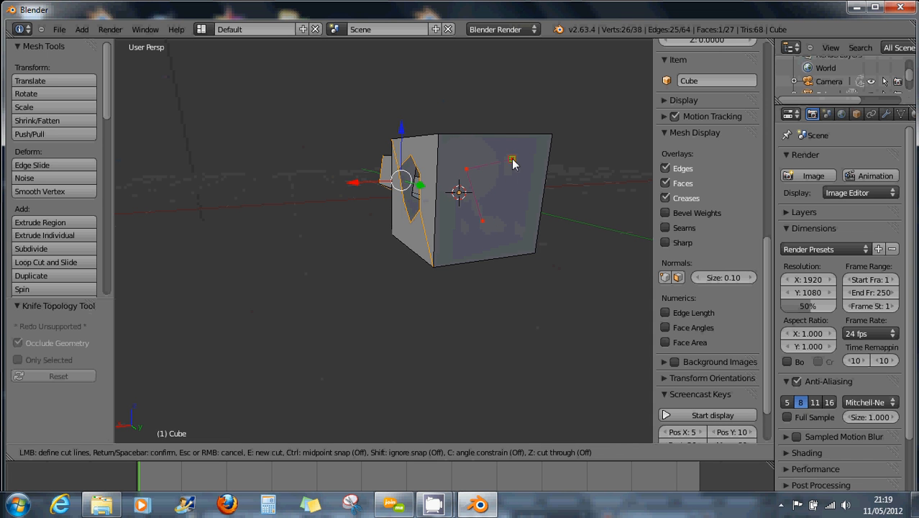
{"action": "left_click", "coordinate": [512, 160]}
{"action": "left_click", "coordinate": [523, 189]}
{"action": "left_click", "coordinate": [519, 224]}
{"action": "left_click", "coordinate": [483, 221]}
{"action": "key", "text": "Return"}
Knife-cut a closed polygonal outline in the cube's remaining uncut side face.
{"action": "middle_click_drag", "start_coordinate": [485, 224], "coordinate": [457, 216]}
{"action": "key", "text": "k"}
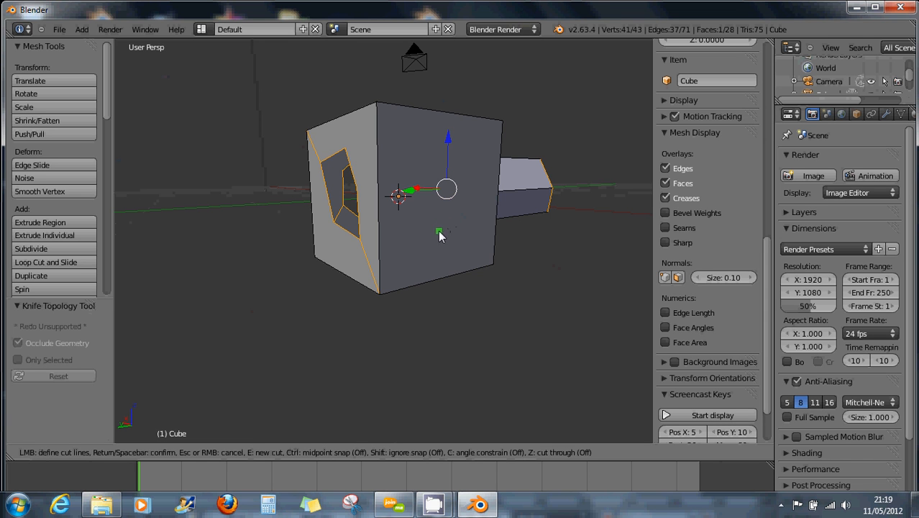
{"action": "left_click", "coordinate": [439, 231]}
{"action": "left_click", "coordinate": [400, 168]}
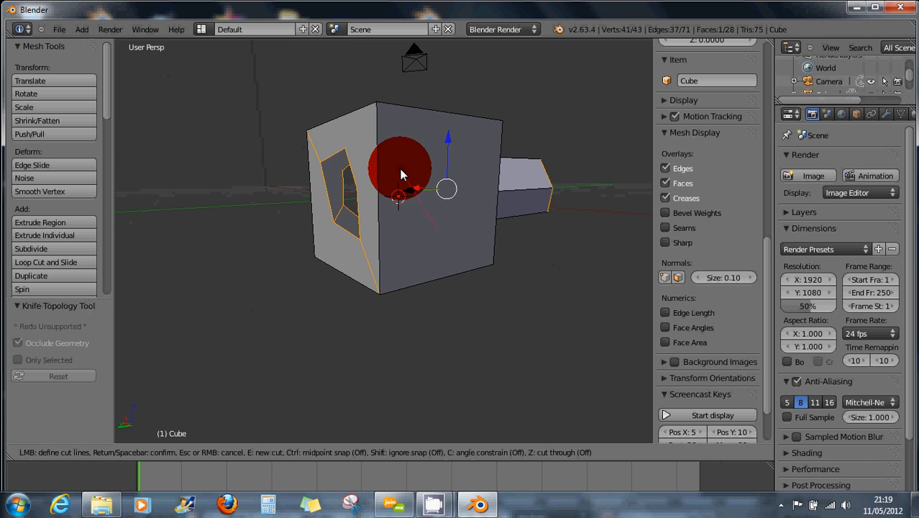
{"action": "left_click", "coordinate": [464, 236]}
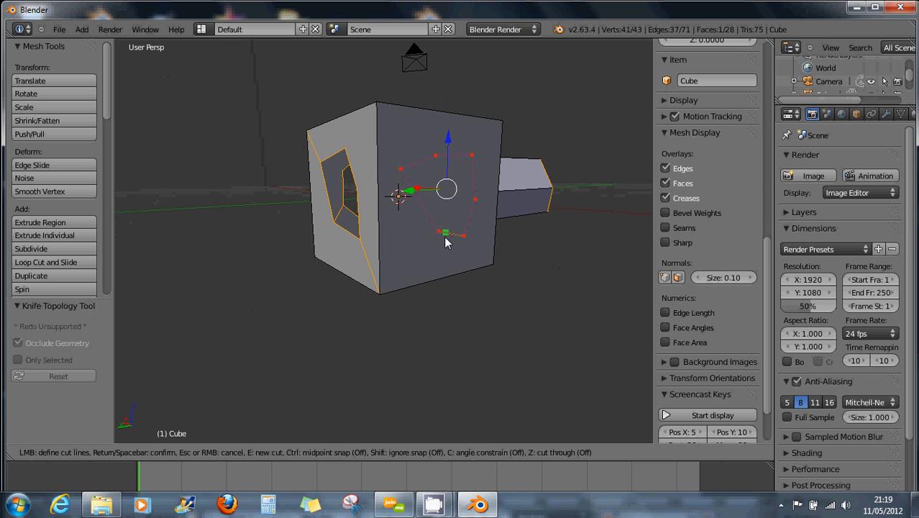
{"action": "key", "text": "Return"}
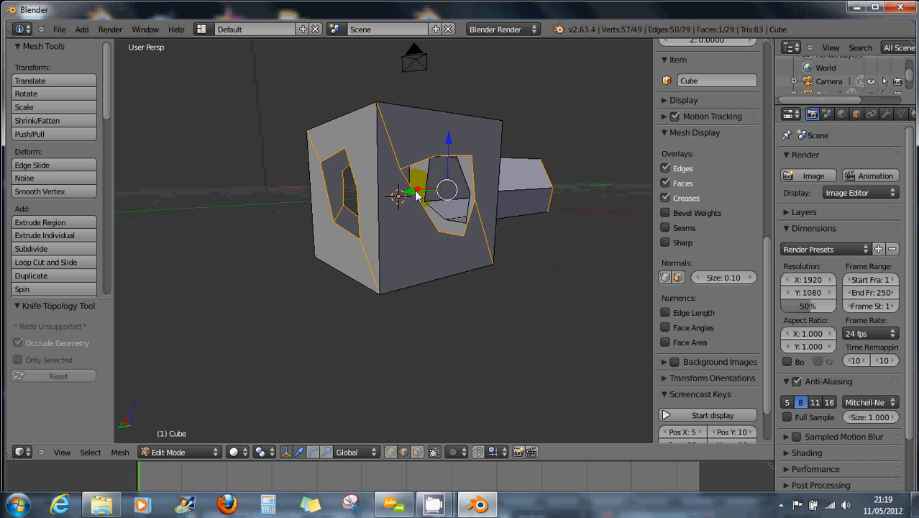
Clear the selection and knife-cut a closed polygonal outline in the middle of the cube's top face.
{"action": "middle_click_drag", "start_coordinate": [418, 224], "coordinate": [465, 232]}
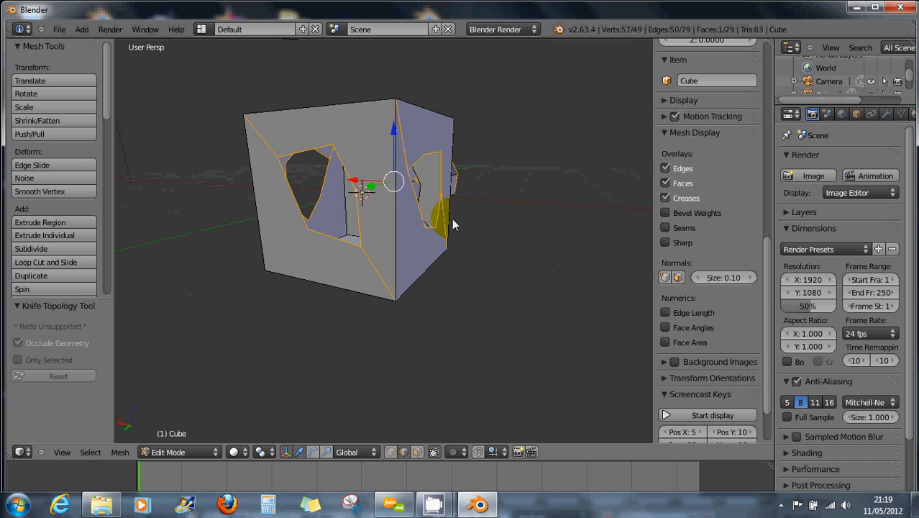
{"action": "middle_click_drag", "start_coordinate": [452, 218], "coordinate": [372, 143]}
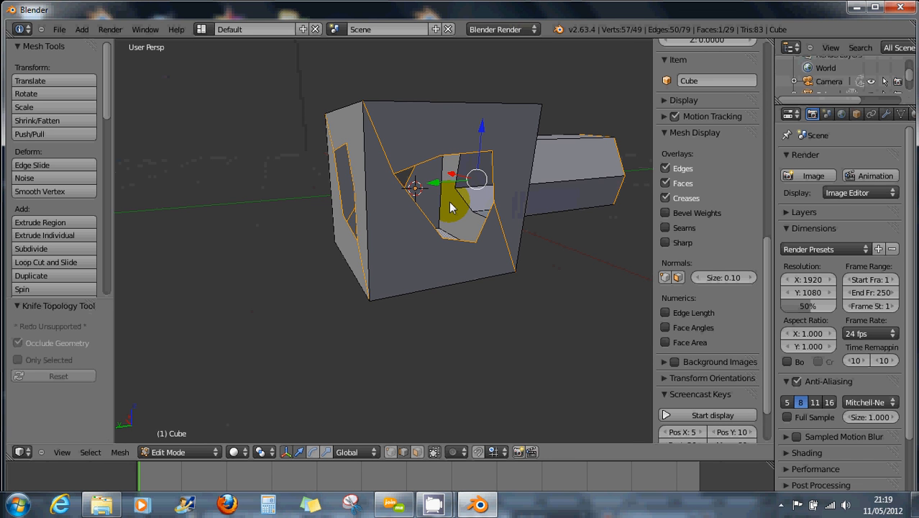
{"action": "key", "text": "a"}
{"action": "mouse_move", "coordinate": [454, 199]}
{"action": "middle_mouse_down"}
{"action": "mouse_move", "coordinate": [446, 159]}
{"action": "mouse_move", "coordinate": [440, 232]}
{"action": "mouse_move", "coordinate": [435, 148]}
{"action": "mouse_move", "coordinate": [445, 97]}
{"action": "mouse_move", "coordinate": [438, 76]}
{"action": "mouse_move", "coordinate": [451, 158]}
{"action": "mouse_move", "coordinate": [447, 203]}
{"action": "middle_mouse_up"}
{"action": "key", "text": "k"}
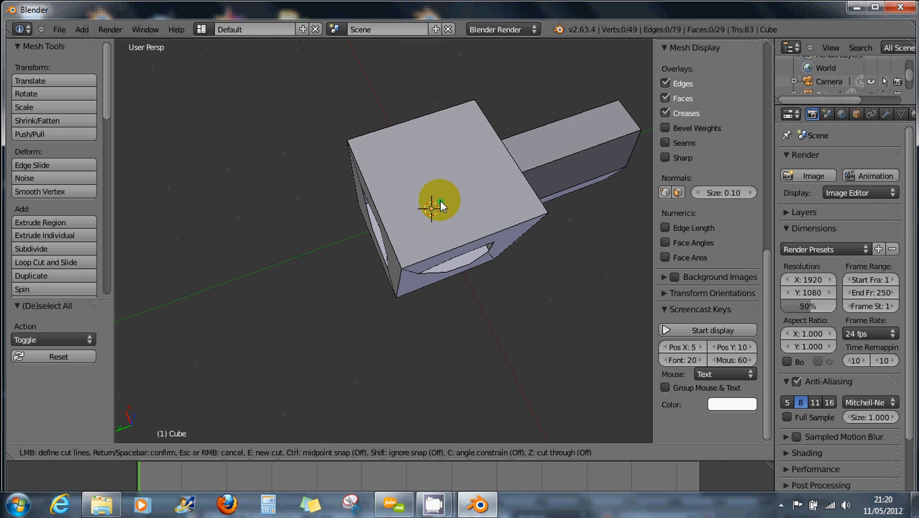
{"action": "left_click", "coordinate": [440, 202]}
{"action": "left_click", "coordinate": [401, 171]}
{"action": "left_click", "coordinate": [476, 160]}
{"action": "left_click", "coordinate": [489, 209]}
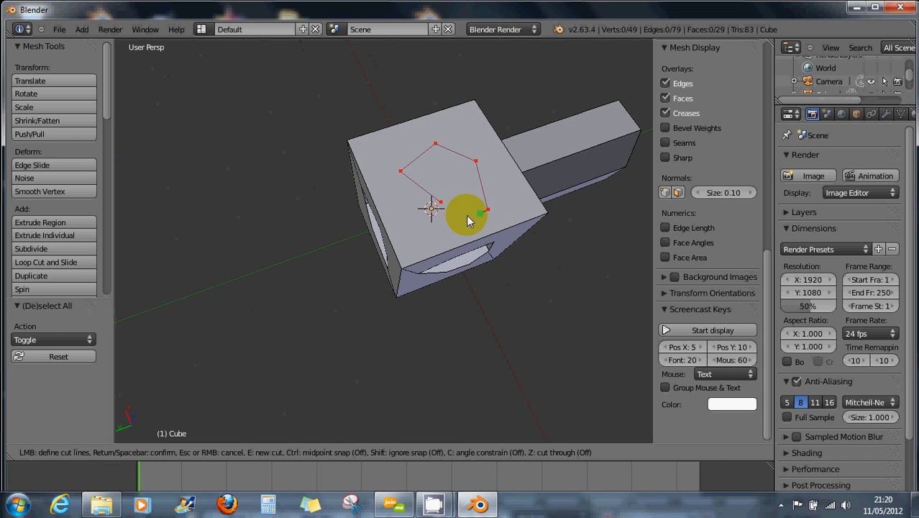
{"action": "left_click", "coordinate": [461, 216]}
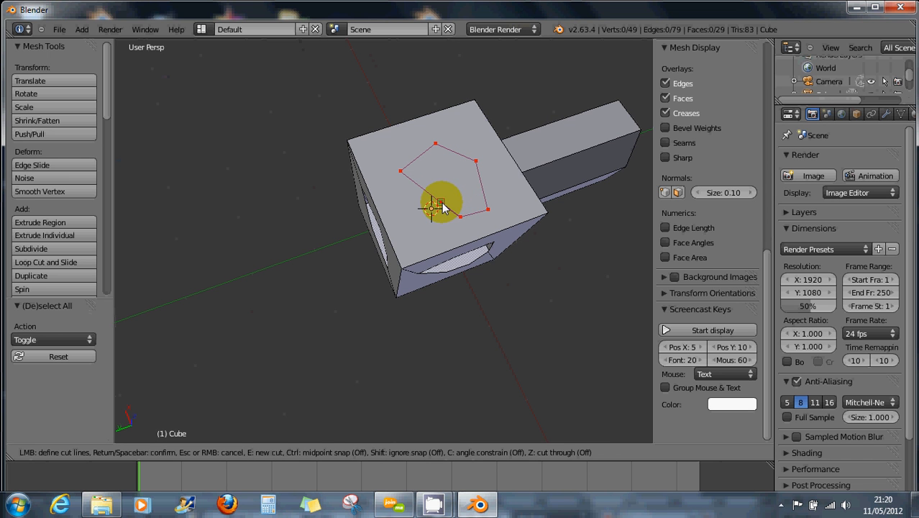
{"action": "left_click", "coordinate": [442, 203]}
{"action": "key", "text": "Return"}
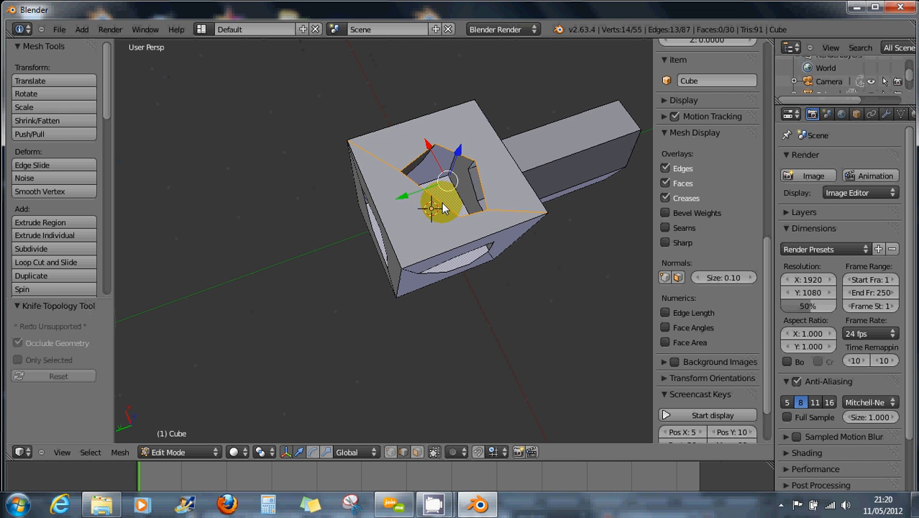
Fill the hole in the top face and try to extrude the selection upward about 1.41 units.
{"action": "key", "text": "f"}
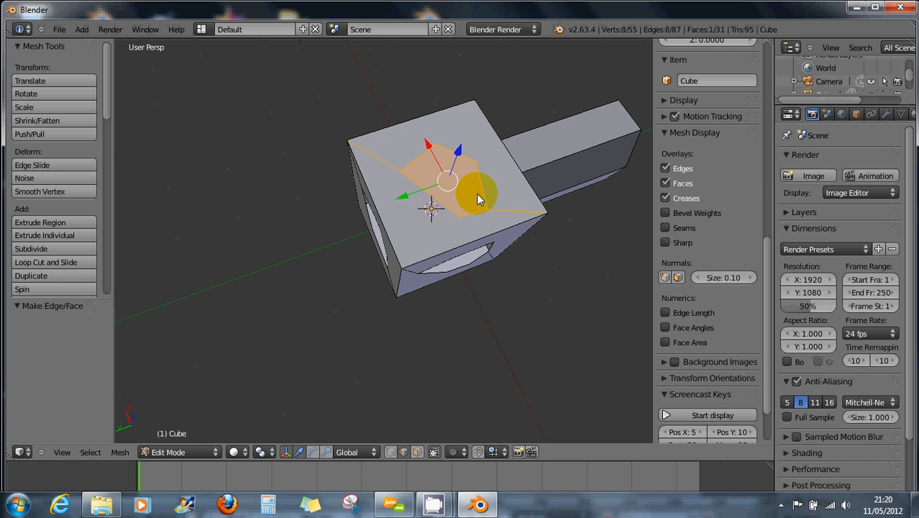
{"action": "key", "text": "e"}
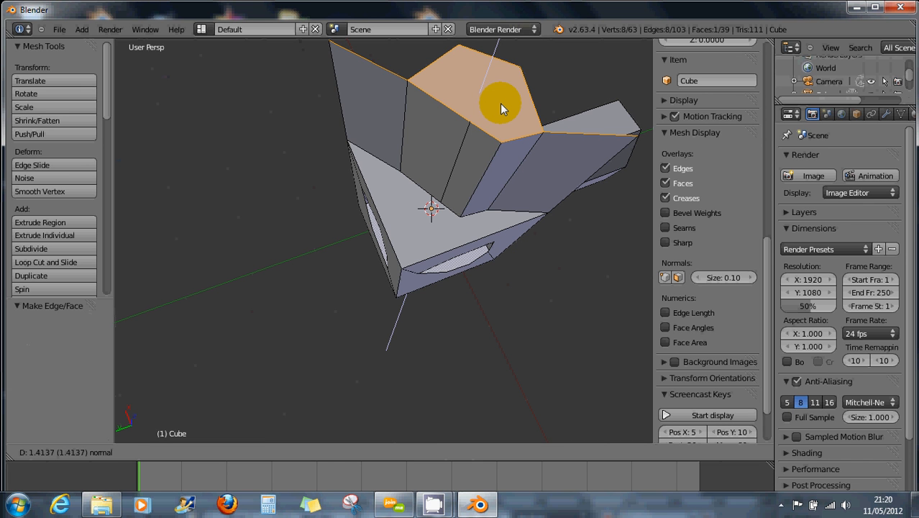
{"action": "left_click", "coordinate": [500, 103]}
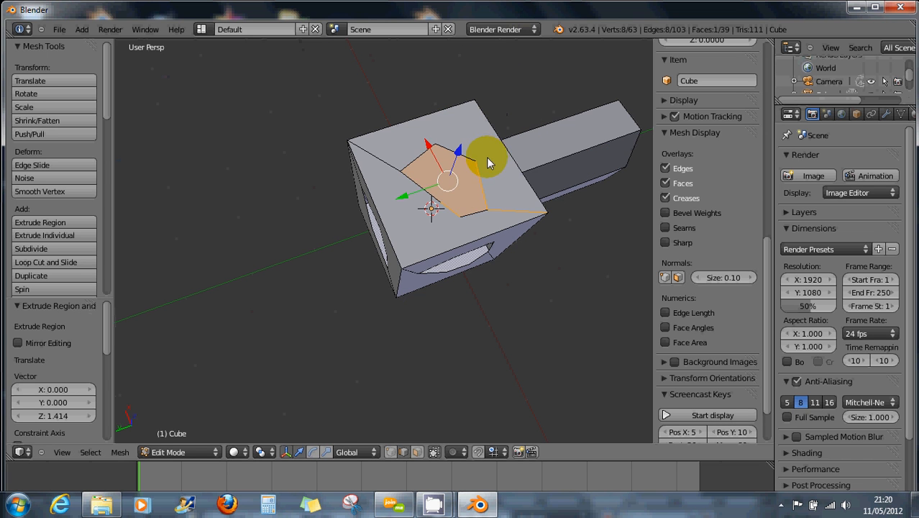
In face select mode, select only the filled polygon on top and extrude it upward about 1.4 units.
{"action": "left_click", "coordinate": [417, 452]}
{"action": "right_click", "coordinate": [470, 190]}
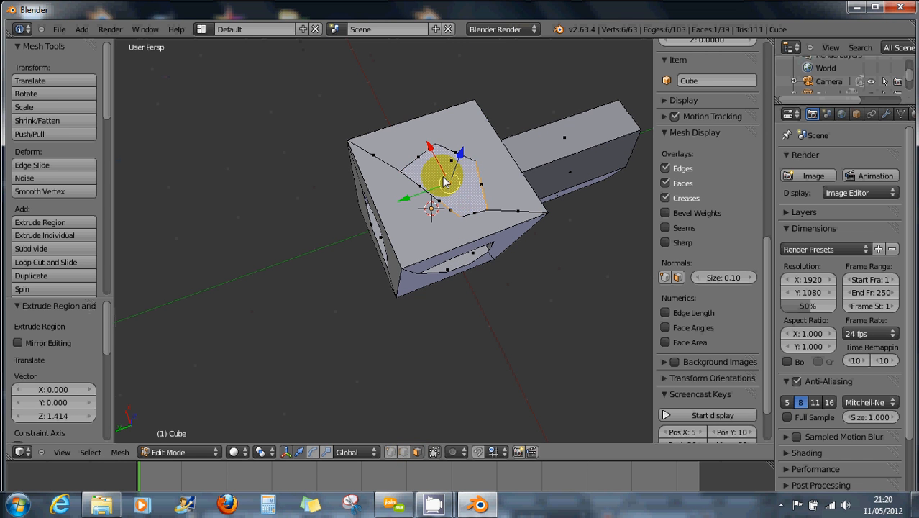
{"action": "middle_click_drag", "start_coordinate": [423, 232], "coordinate": [443, 231]}
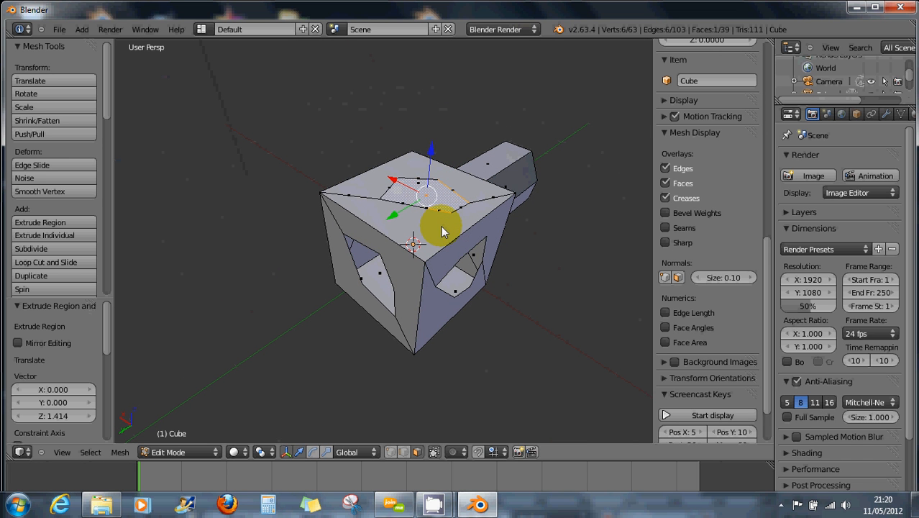
{"action": "key", "text": "e"}
{"action": "left_click", "coordinate": [447, 115]}
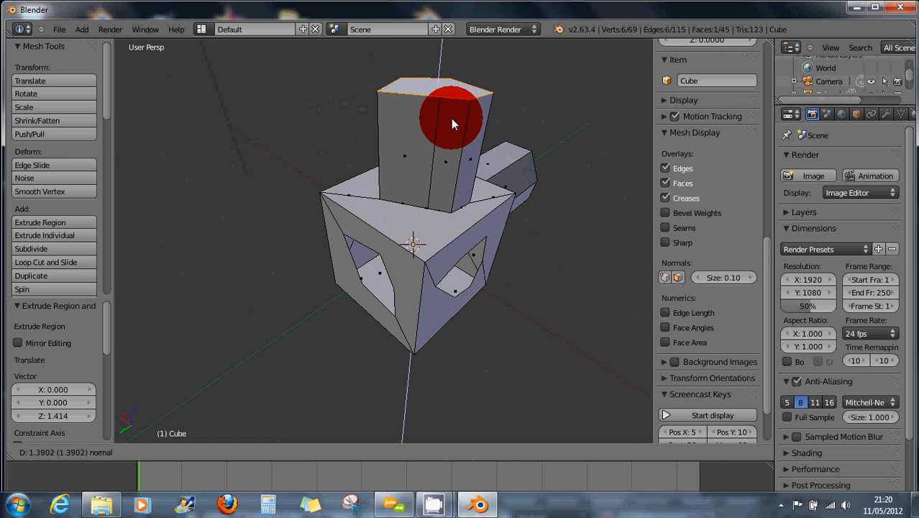
Knife-cut a small closed outline in a side of the upright column and select the face inside it.
{"action": "middle_click_drag", "start_coordinate": [471, 210], "coordinate": [472, 161]}
{"action": "key", "text": "k"}
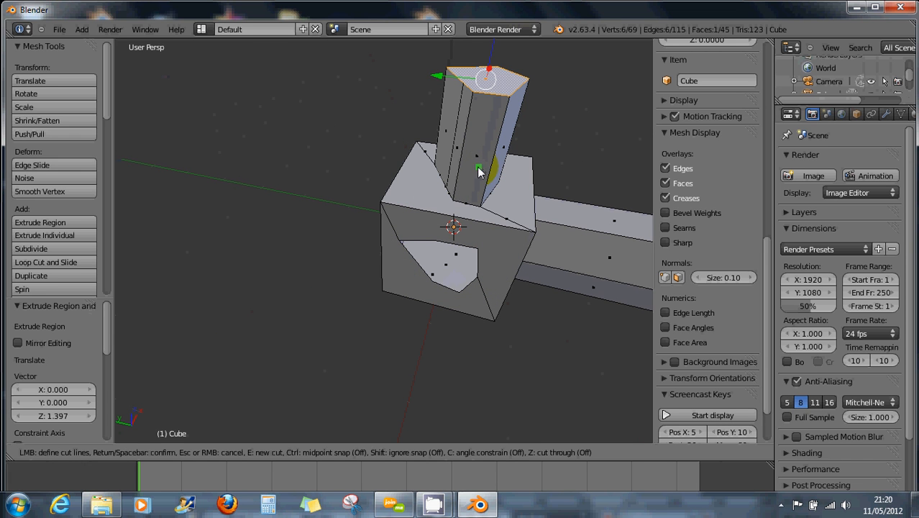
{"action": "left_click", "coordinate": [476, 170]}
{"action": "left_click", "coordinate": [474, 142]}
{"action": "left_click", "coordinate": [493, 122]}
{"action": "left_click", "coordinate": [498, 136]}
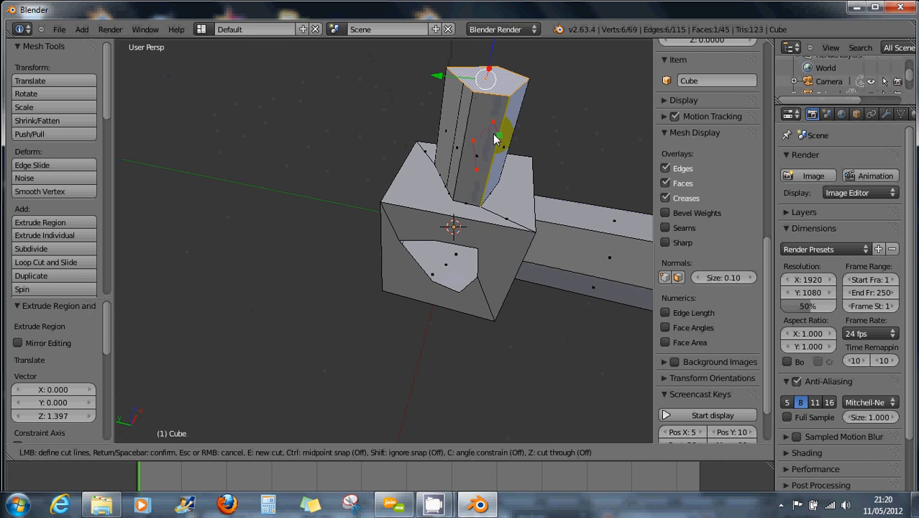
{"action": "left_click", "coordinate": [486, 153]}
{"action": "left_click", "coordinate": [491, 168]}
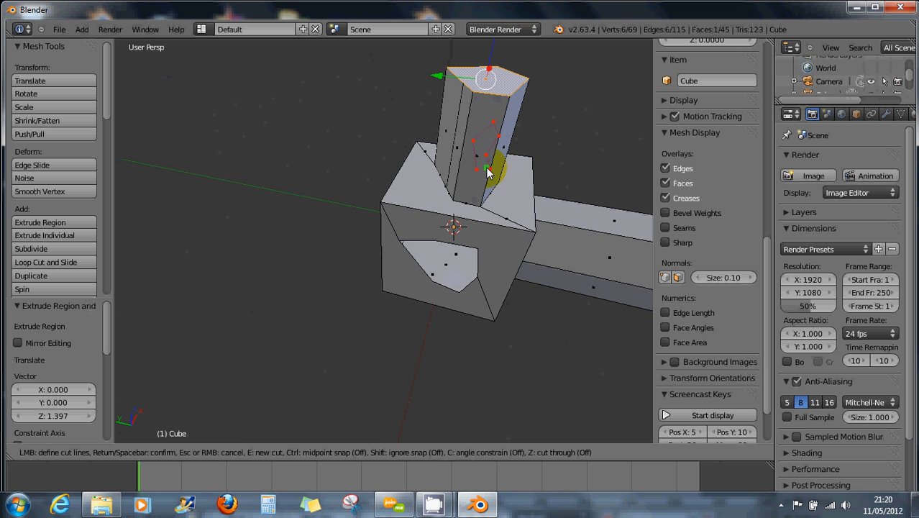
{"action": "key", "text": "Return"}
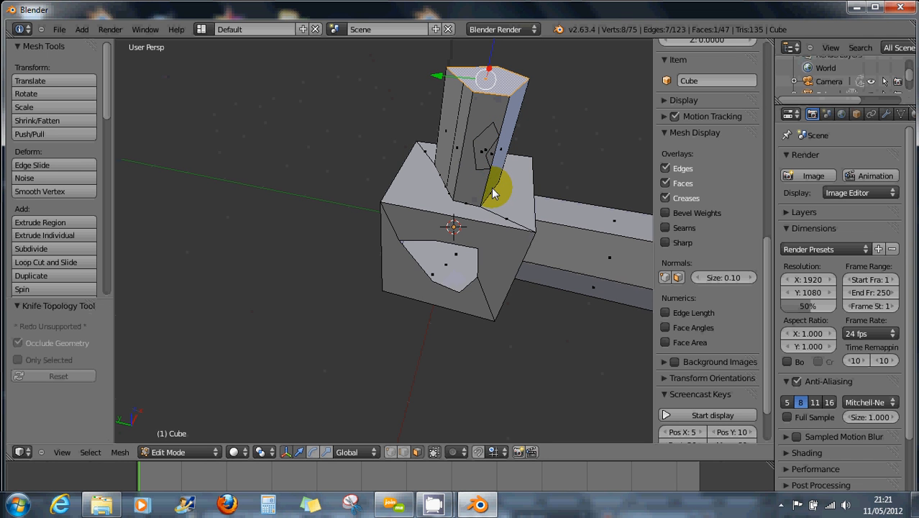
{"action": "scroll", "coordinate": [488, 177], "scroll_direction": "up", "scroll_amount": 2}
{"action": "right_click", "coordinate": [484, 140]}
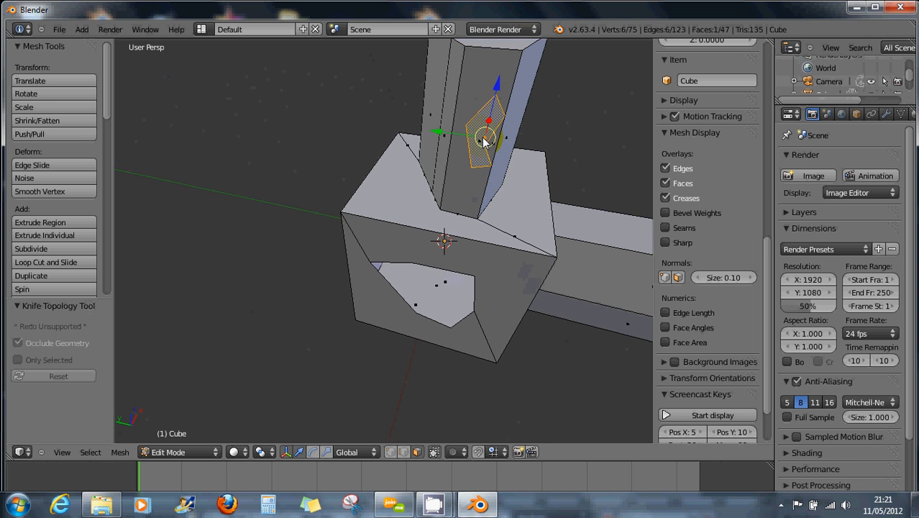
Extrude the selected small face out of the upright column's side by about 0.93 units.
{"action": "key", "text": "e"}
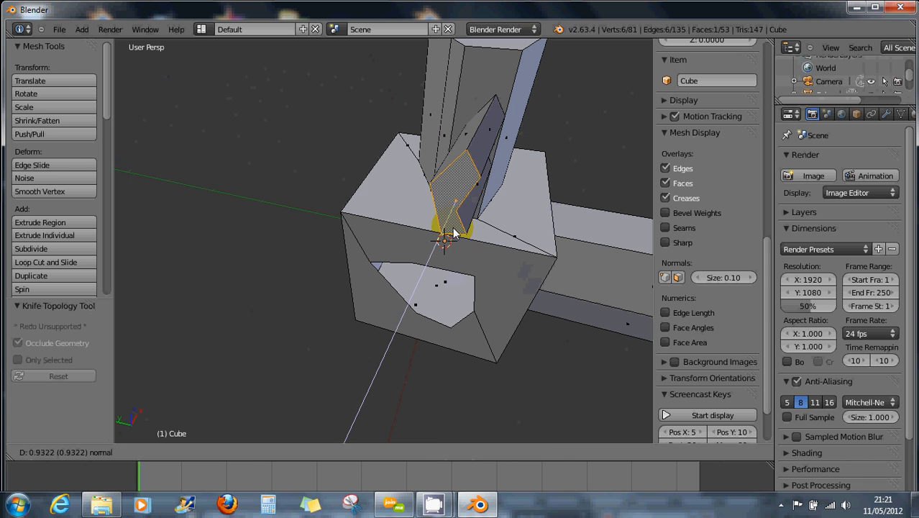
{"action": "left_click", "coordinate": [411, 203]}
{"action": "mouse_move", "coordinate": [411, 203]}
{"action": "middle_mouse_down"}
{"action": "mouse_move", "coordinate": [494, 193]}
{"action": "mouse_move", "coordinate": [425, 199]}
{"action": "middle_mouse_up"}
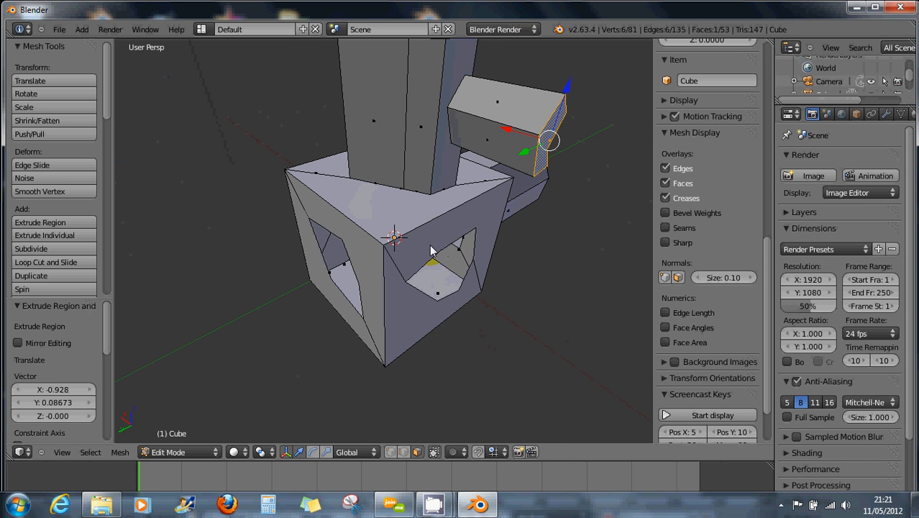
{"action": "middle_click_drag", "start_coordinate": [428, 231], "coordinate": [416, 285]}
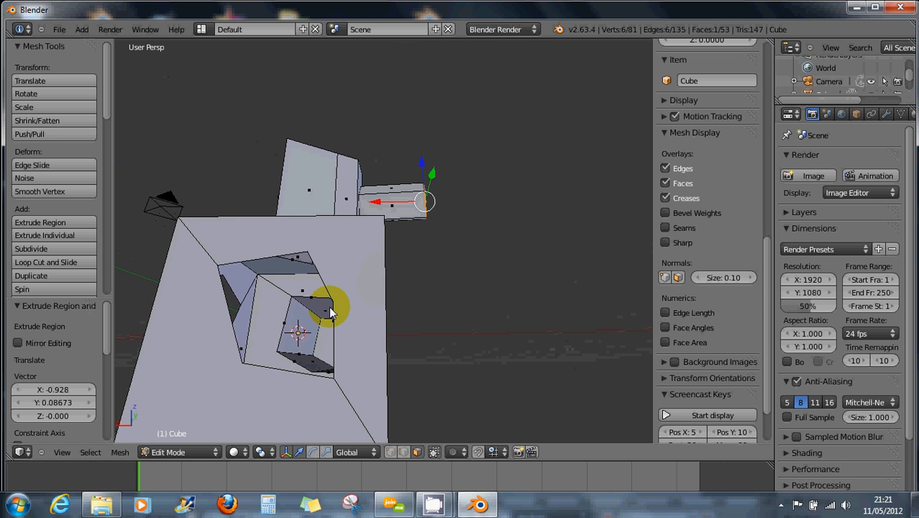
Knife-cut a small closed five-sided outline in the lower corner of the holed cube face and connect it to the cube's bottom edge.
{"action": "scroll", "coordinate": [316, 322], "scroll_direction": "down", "scroll_amount": 2}
{"action": "middle_click_drag", "start_coordinate": [297, 326], "coordinate": [422, 318]}
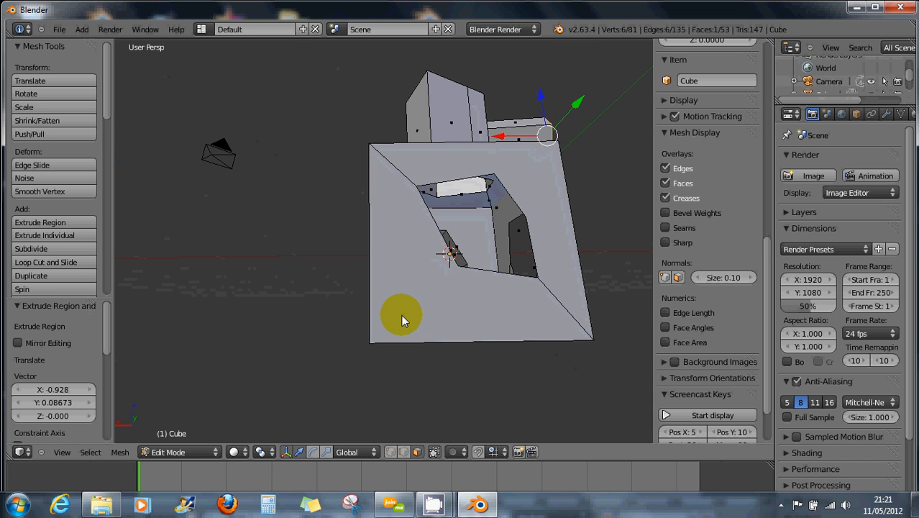
{"action": "key", "text": "k"}
{"action": "left_click", "coordinate": [399, 316]}
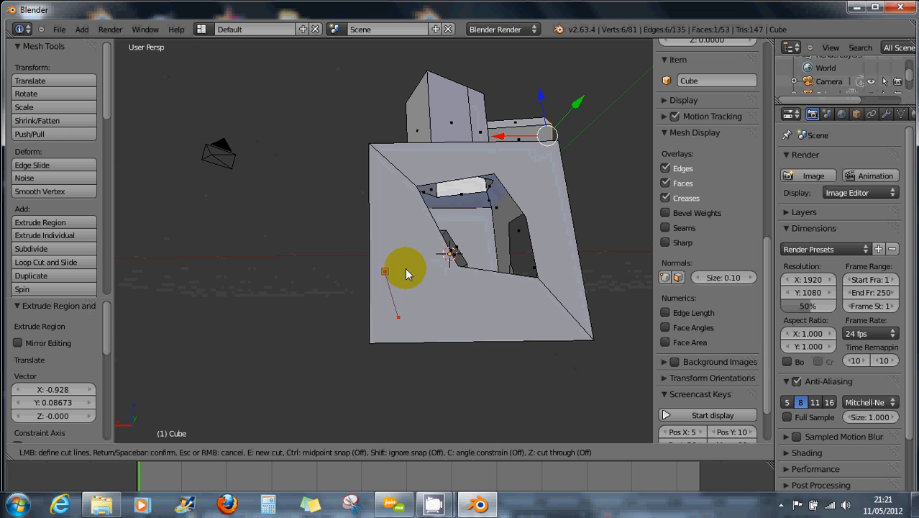
{"action": "left_click", "coordinate": [433, 314]}
{"action": "left_click", "coordinate": [398, 316]}
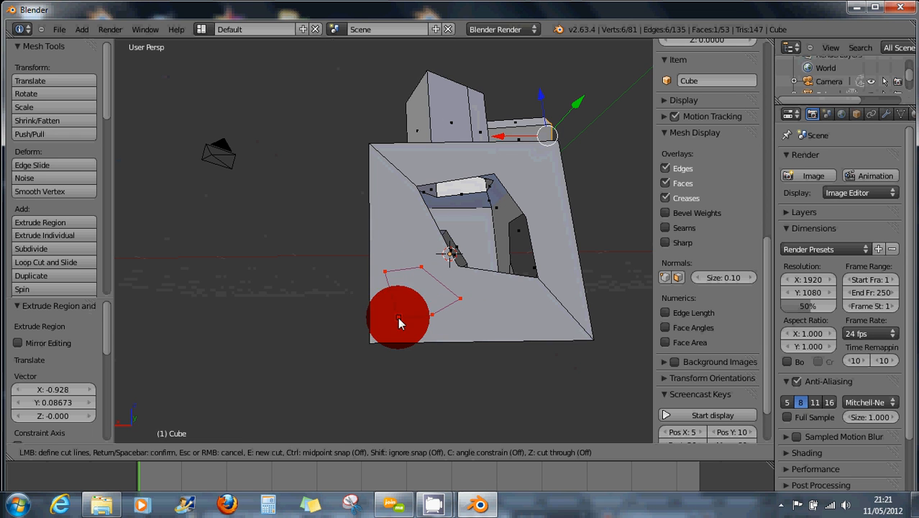
{"action": "left_click", "coordinate": [399, 344]}
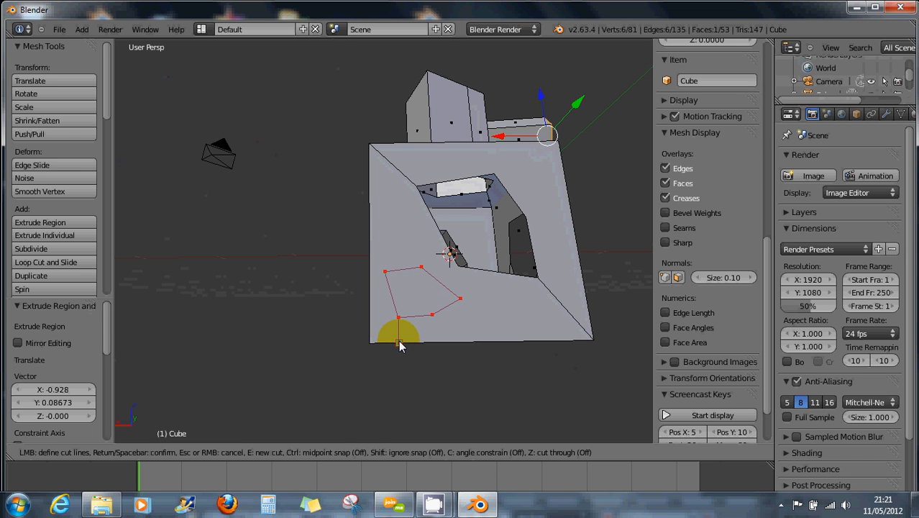
{"action": "key", "text": "Return"}
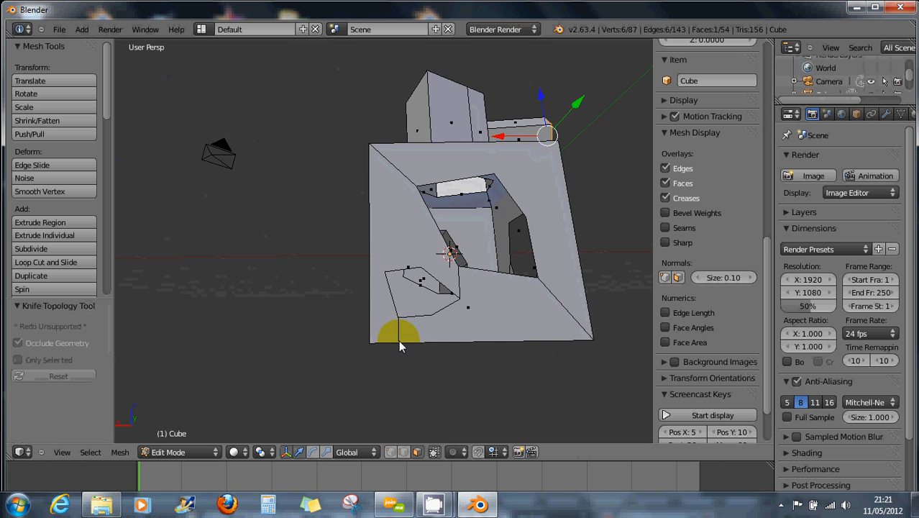
In edge select mode, select the edges around the small corner outline and fill them with a face.
{"action": "middle_click_drag", "start_coordinate": [448, 329], "coordinate": [479, 339]}
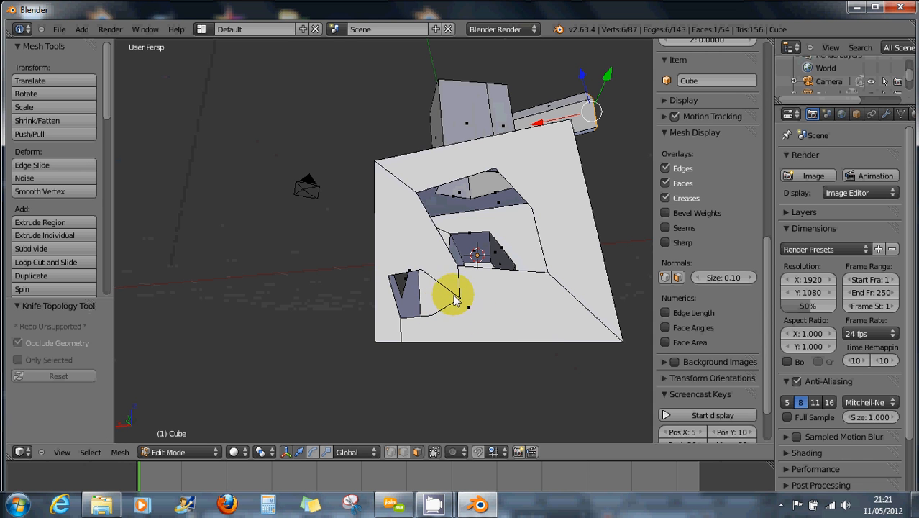
{"action": "mouse_move", "coordinate": [452, 292]}
{"action": "middle_mouse_down"}
{"action": "mouse_move", "coordinate": [436, 293]}
{"action": "mouse_move", "coordinate": [453, 304]}
{"action": "middle_mouse_up"}
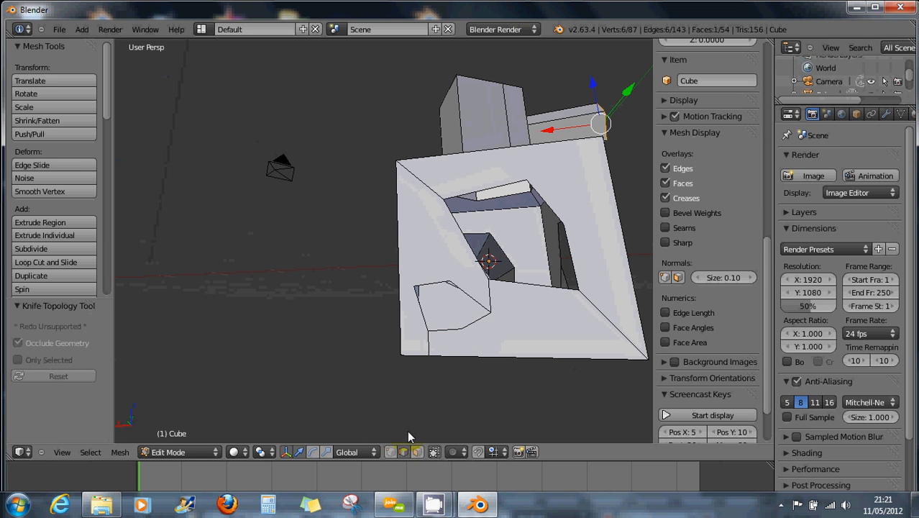
{"action": "right_click", "coordinate": [465, 332]}
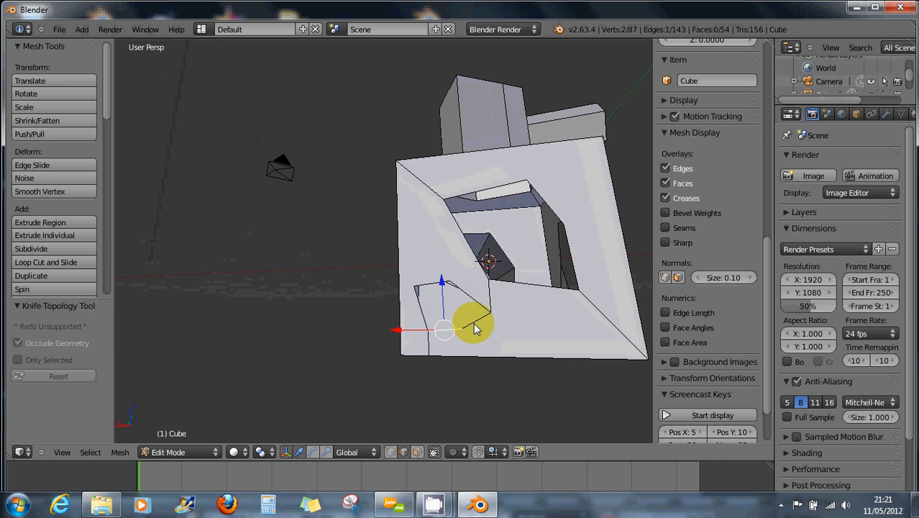
{"action": "right_click", "coordinate": [475, 321], "text": "shift"}
{"action": "right_click", "coordinate": [414, 307], "text": "shift"}
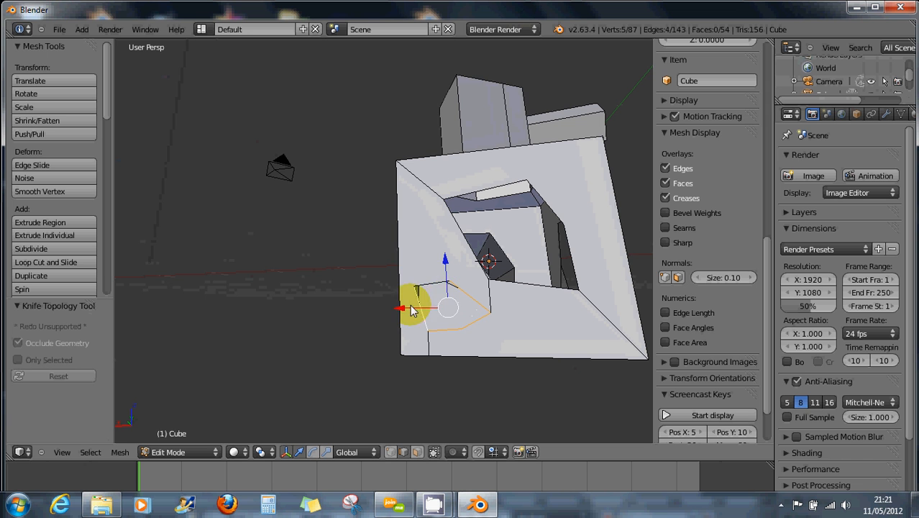
{"action": "right_click", "coordinate": [427, 283], "text": "shift"}
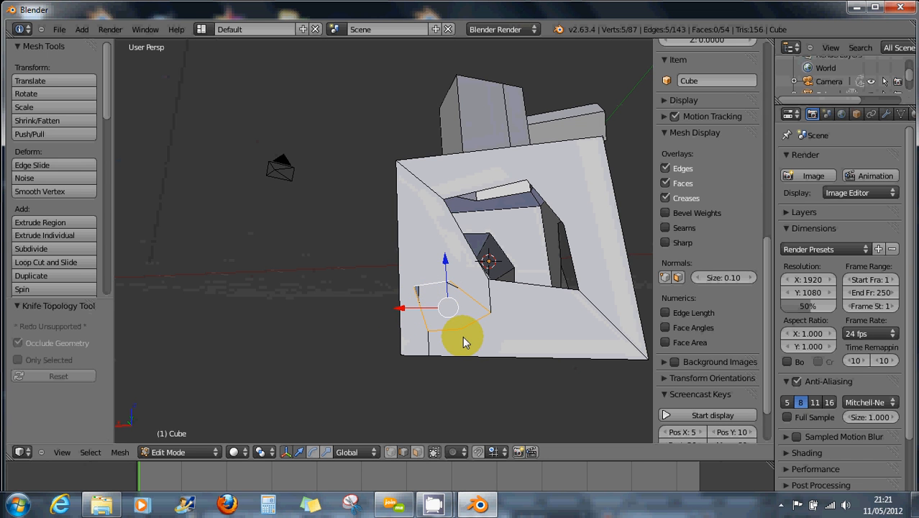
{"action": "key", "text": "f"}
In face select mode, extrude the filled corner polygon outward about 1.63 units and clear the selection.
{"action": "middle_click_drag", "start_coordinate": [498, 334], "coordinate": [466, 333]}
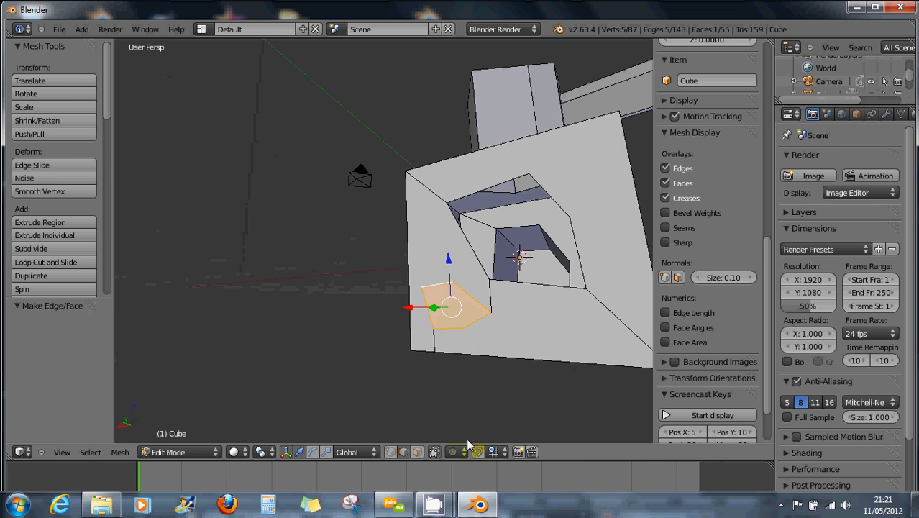
{"action": "left_click", "coordinate": [434, 452]}
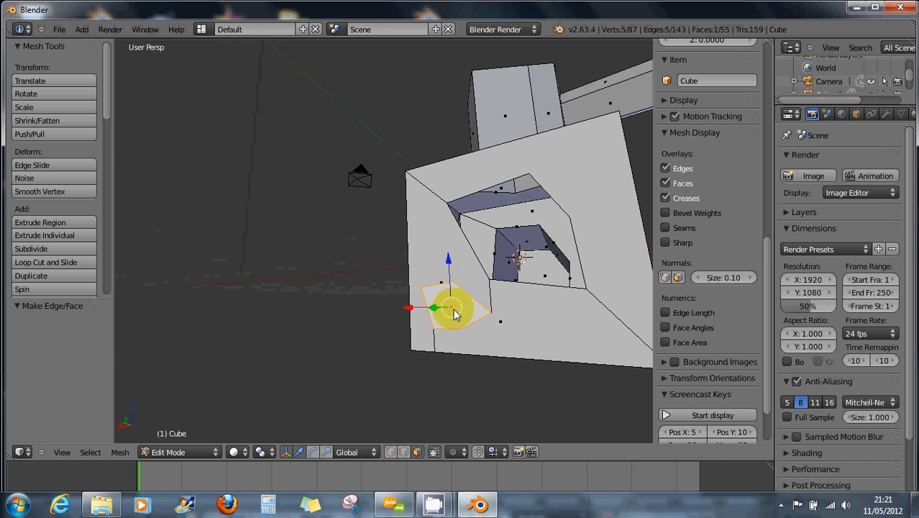
{"action": "key", "text": "e"}
{"action": "left_click", "coordinate": [349, 324]}
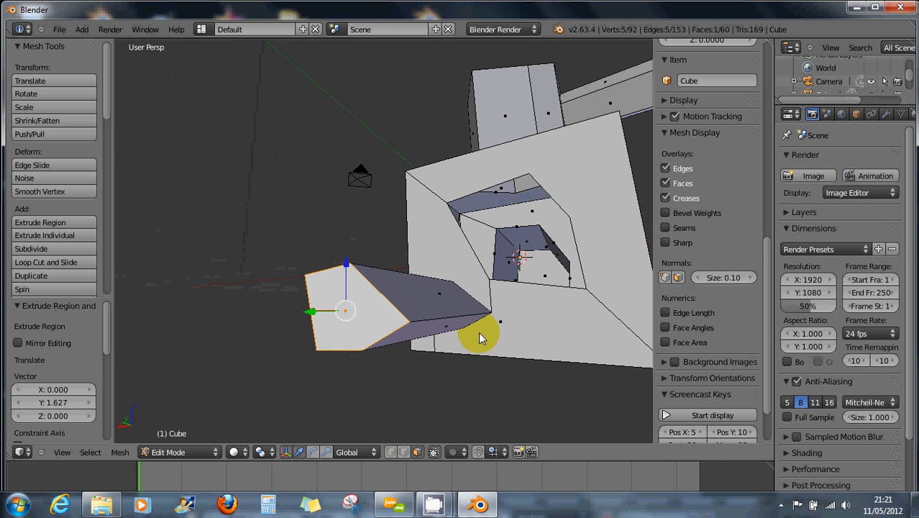
{"action": "key", "text": "a"}
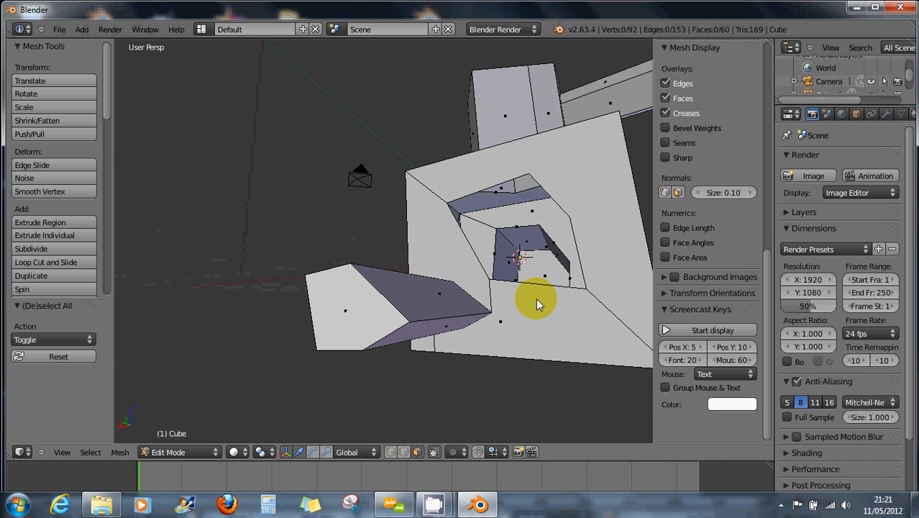
Select the whole mesh and fill its remaining open holes with faces.
{"action": "key", "text": "a"}
{"action": "middle_click_drag", "start_coordinate": [536, 298], "coordinate": [632, 332]}
{"action": "key", "text": "f"}
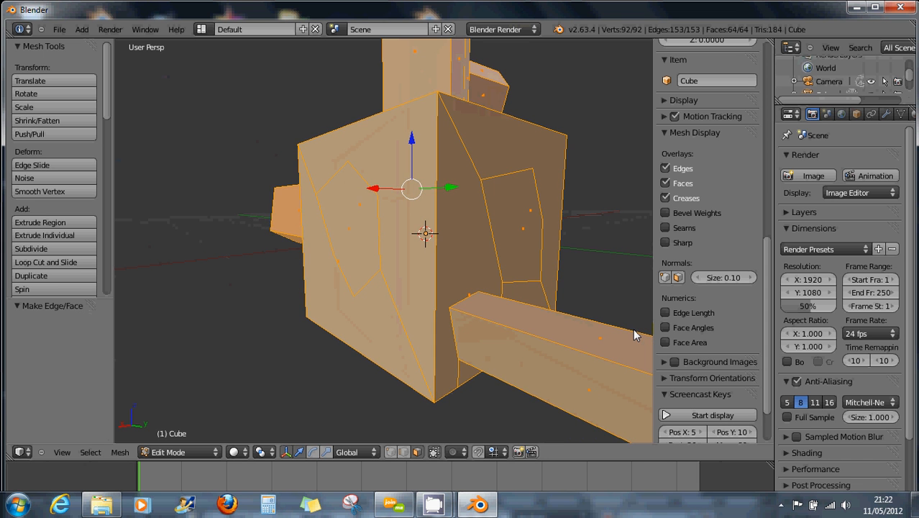
Examine the filled faces and extruded arms of the cube from all sides.
{"action": "middle_click_drag", "start_coordinate": [610, 260], "coordinate": [508, 249]}
{"action": "scroll", "coordinate": [508, 249], "scroll_direction": "up", "scroll_amount": 3}
{"action": "scroll", "coordinate": [510, 252], "scroll_direction": "down", "scroll_amount": 4}
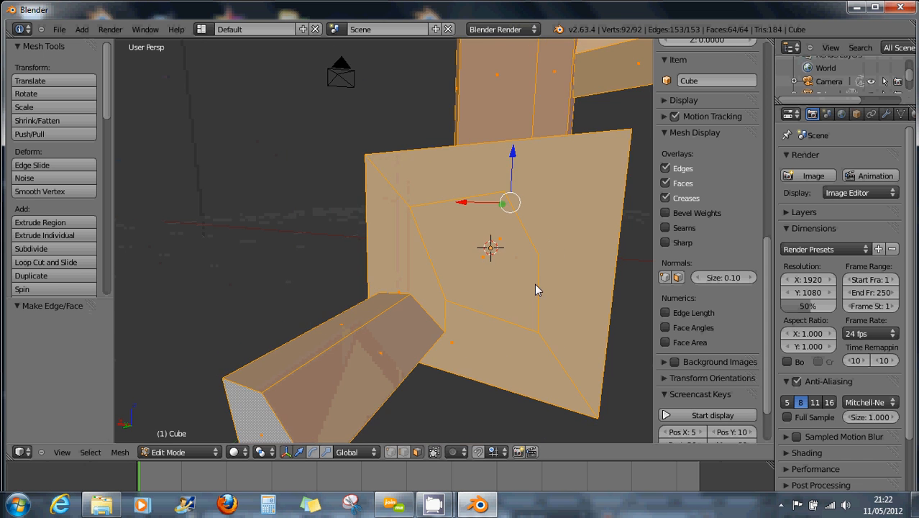
{"action": "middle_click_drag", "start_coordinate": [583, 274], "coordinate": [580, 320]}
{"action": "scroll", "coordinate": [548, 289], "scroll_direction": "down", "scroll_amount": 2}
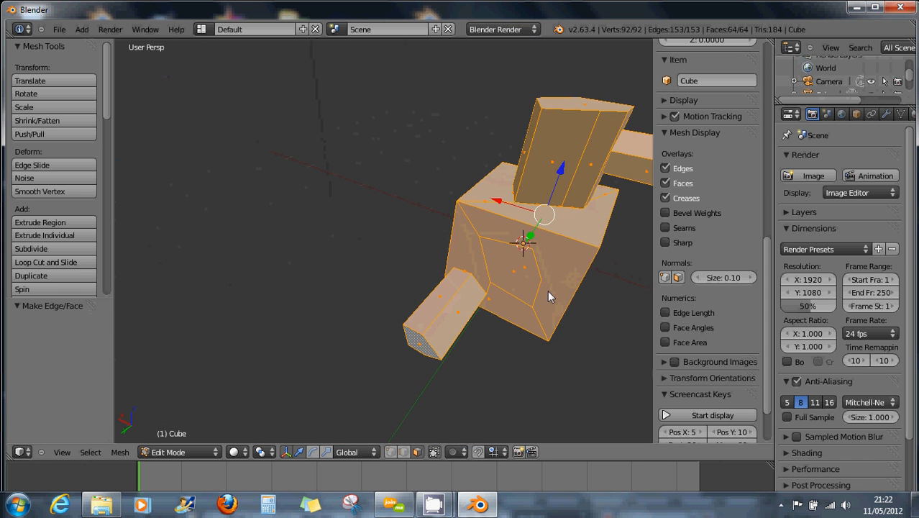
{"action": "middle_click_drag", "start_coordinate": [548, 289], "coordinate": [524, 272]}
{"action": "scroll", "coordinate": [456, 306], "scroll_direction": "down", "scroll_amount": 5}
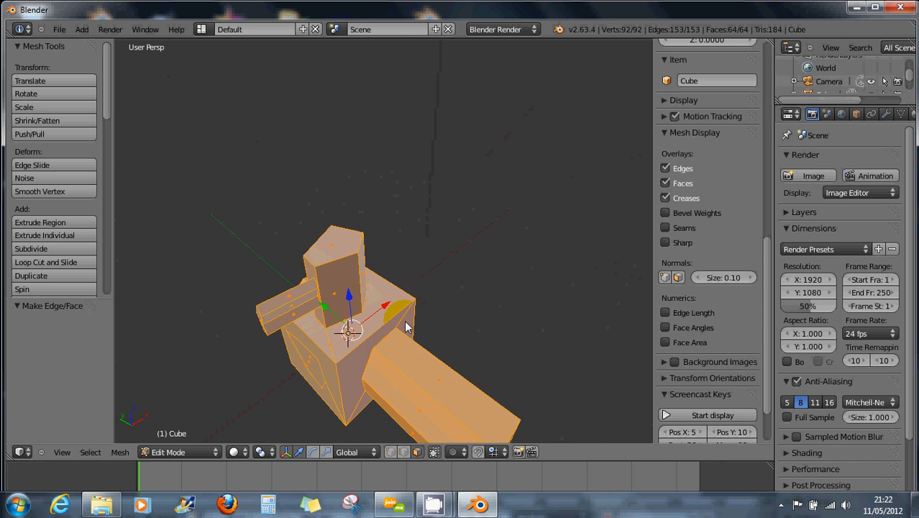
{"action": "middle_click_drag", "start_coordinate": [455, 306], "coordinate": [434, 343]}
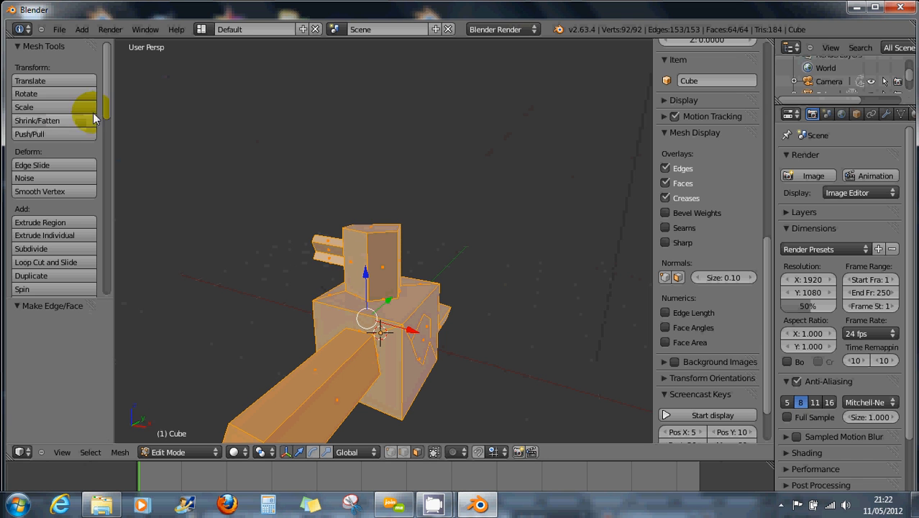
{"action": "mouse_move", "coordinate": [104, 109]}
{"action": "left_mouse_down"}
{"action": "mouse_move", "coordinate": [110, 282]}
{"action": "mouse_move", "coordinate": [113, 56]}
{"action": "left_mouse_up"}
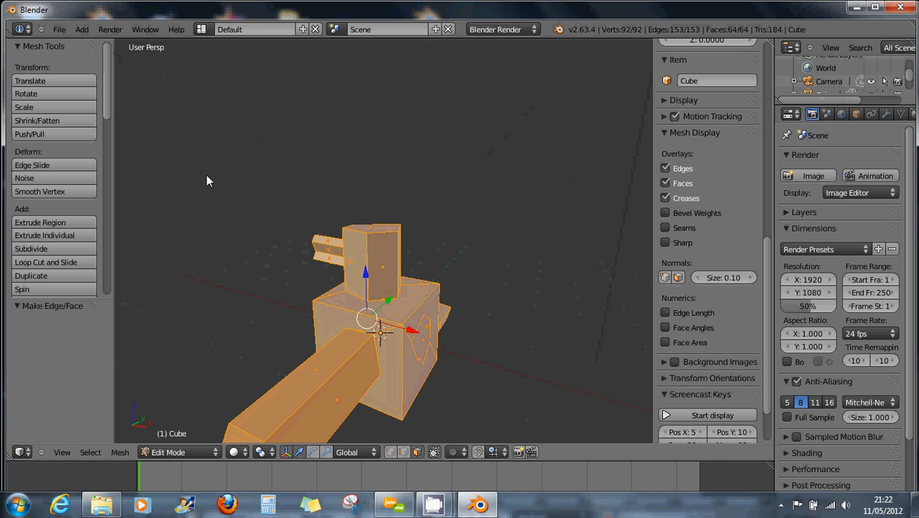
{"action": "middle_click_drag", "start_coordinate": [461, 331], "coordinate": [442, 314]}
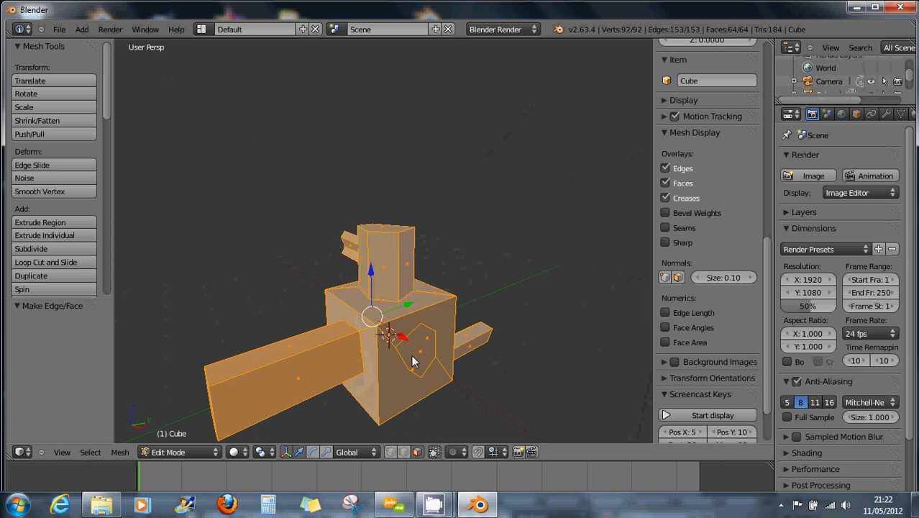
{"action": "middle_click_drag", "start_coordinate": [451, 382], "coordinate": [435, 371]}
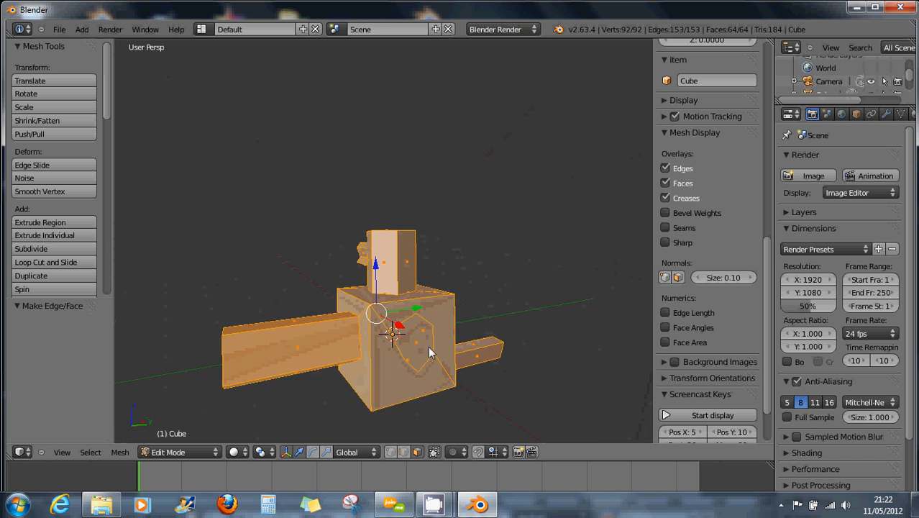
Select only the filled six-sided polygon on the cube side without an arm and extrude it outward about 1.35 units.
{"action": "scroll", "coordinate": [429, 367], "scroll_direction": "up", "scroll_amount": 2}
{"action": "scroll", "coordinate": [429, 367], "scroll_direction": "up", "scroll_amount": 2}
{"action": "right_click", "coordinate": [389, 309]}
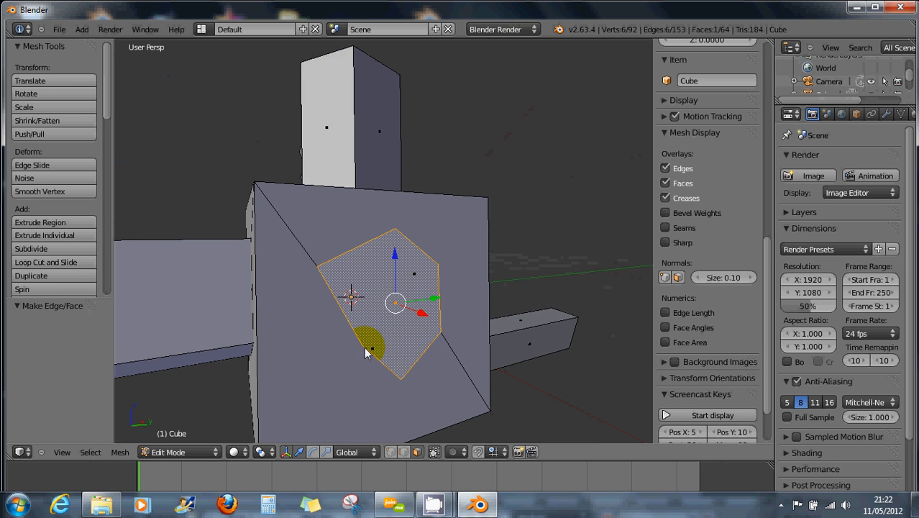
{"action": "middle_click_drag", "start_coordinate": [366, 347], "coordinate": [430, 353]}
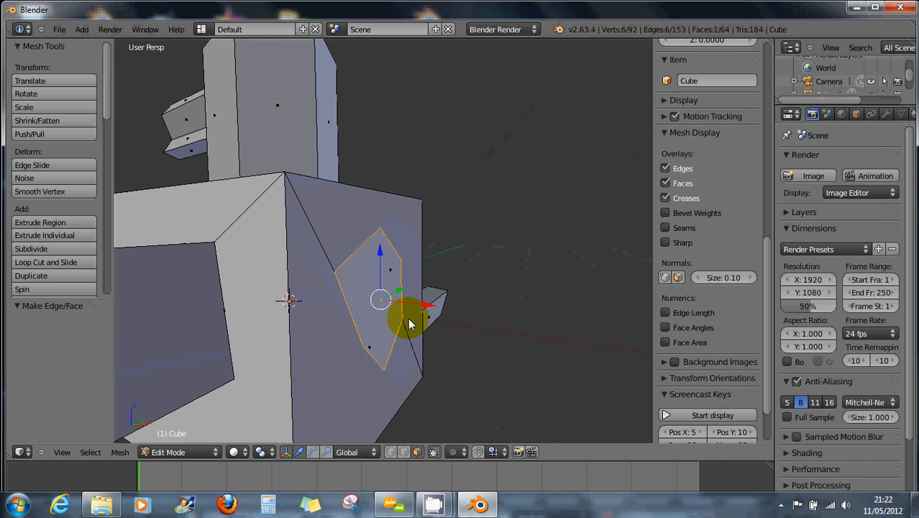
{"action": "scroll", "coordinate": [417, 334], "scroll_direction": "down", "scroll_amount": 3}
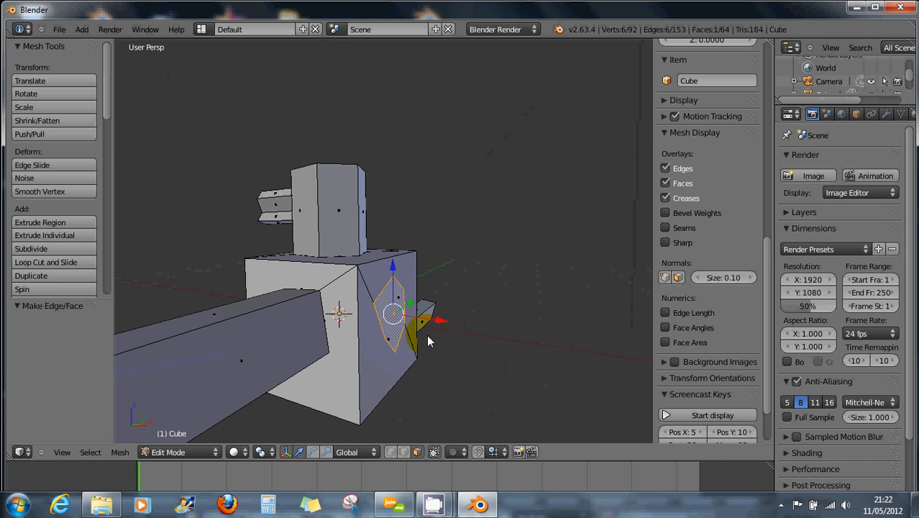
{"action": "key", "text": "e"}
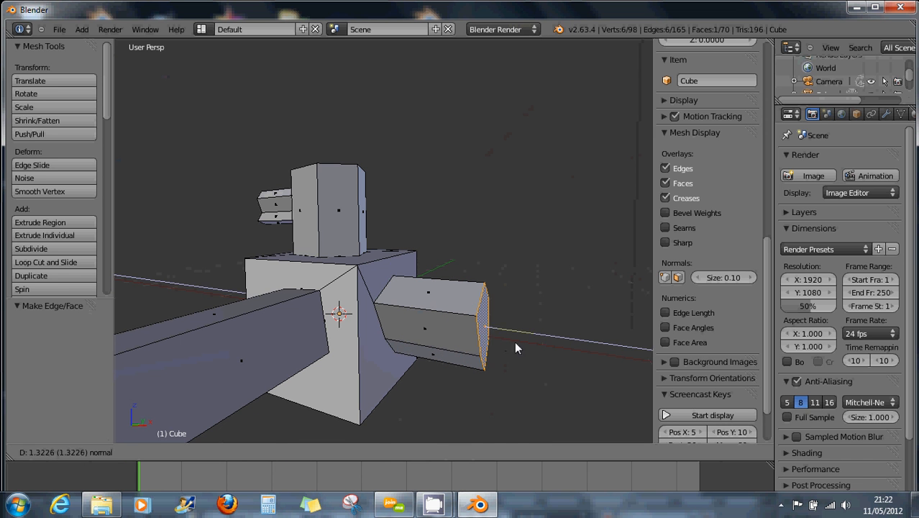
{"action": "left_click", "coordinate": [515, 341]}
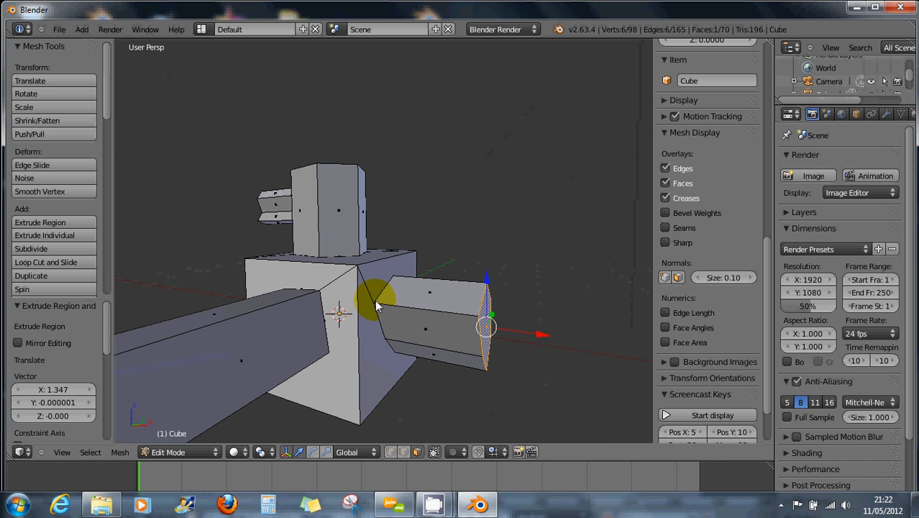
Hide the selected end face of the new six-sided extrusion.
{"action": "middle_click_drag", "start_coordinate": [445, 314], "coordinate": [503, 286]}
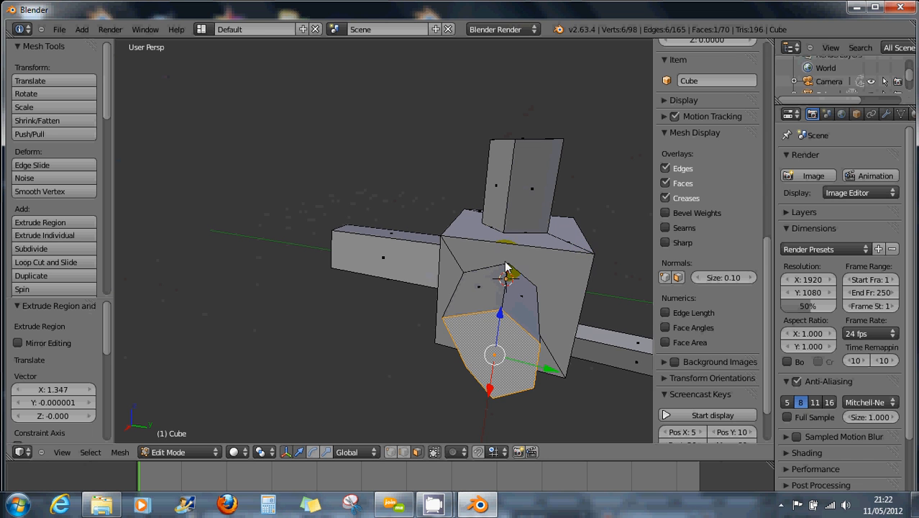
{"action": "middle_click_drag", "start_coordinate": [579, 323], "coordinate": [615, 356]}
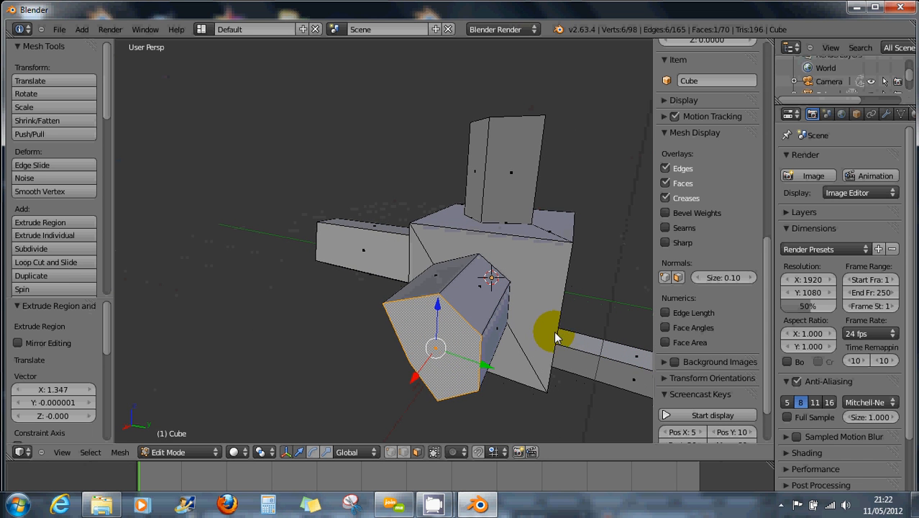
{"action": "key", "text": "h"}
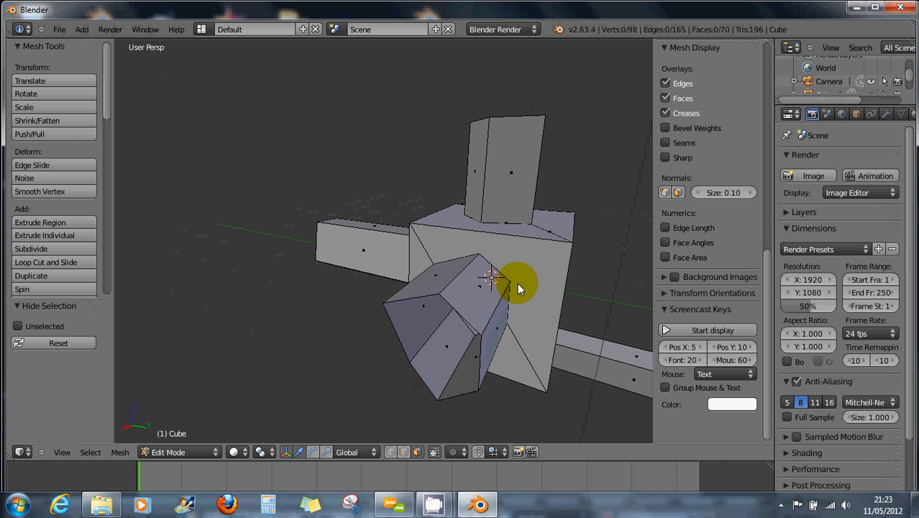
Knife-cut an edge from a base corner of the open six-sided arm to the nearest upper corner of the cube.
{"action": "key", "text": "k"}
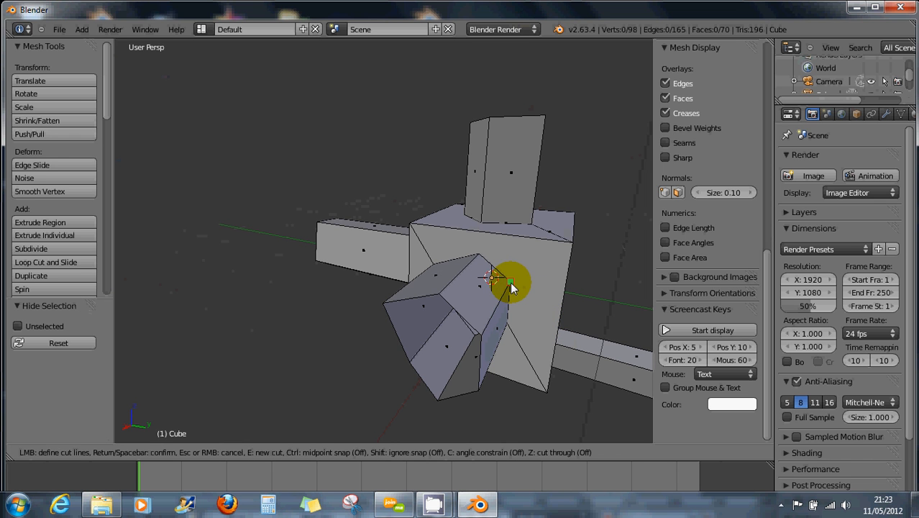
{"action": "left_click", "coordinate": [570, 245]}
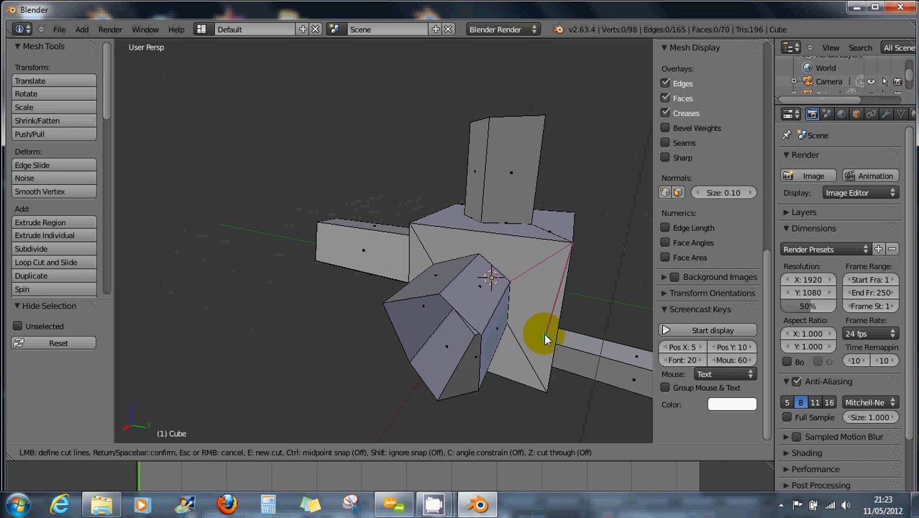
{"action": "key", "text": "Return"}
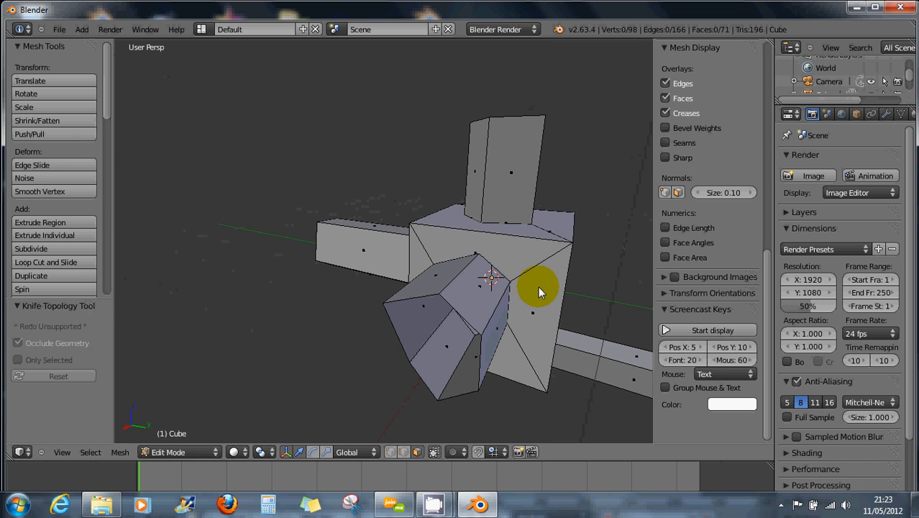
Knife-cut from the top base corner of the open six-sided arm up to the cube's upper edge.
{"action": "key", "text": "k"}
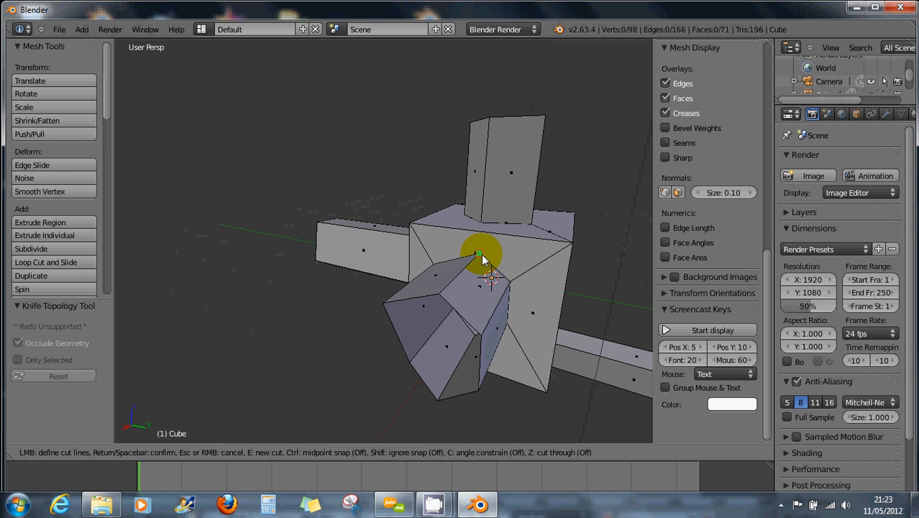
{"action": "left_click", "coordinate": [480, 252]}
{"action": "left_click", "coordinate": [483, 234]}
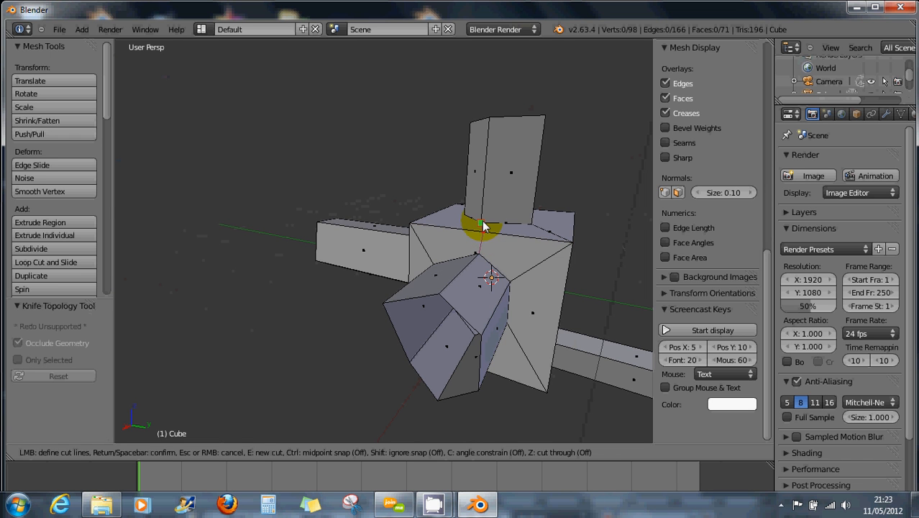
{"action": "key", "text": "Return"}
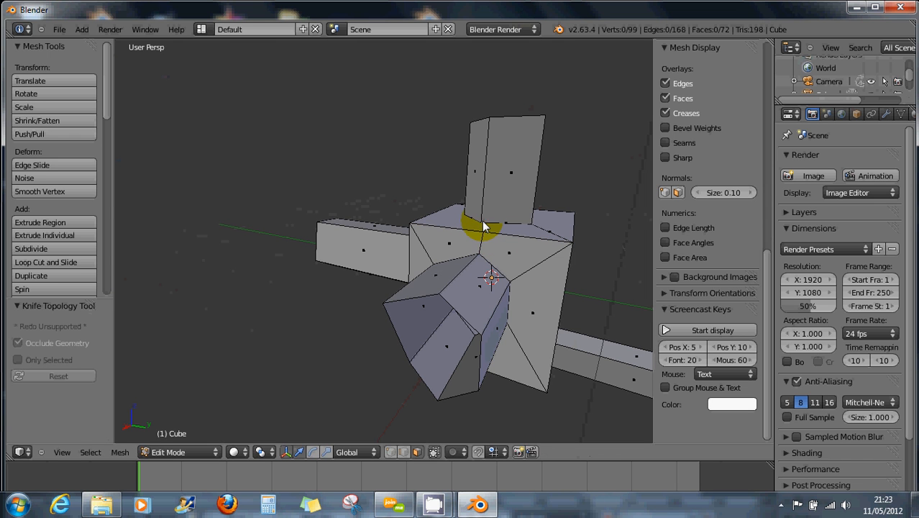
Try to extend the cut with the knife across the cube's top face to the upright arm's nearest base corner.
{"action": "middle_click_drag", "start_coordinate": [488, 231], "coordinate": [487, 260]}
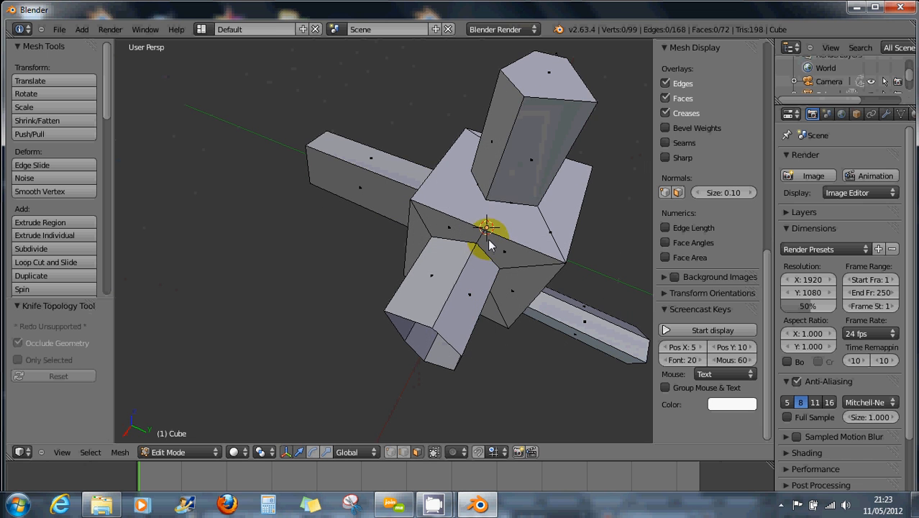
{"action": "key", "text": "k"}
{"action": "left_click", "coordinate": [492, 238]}
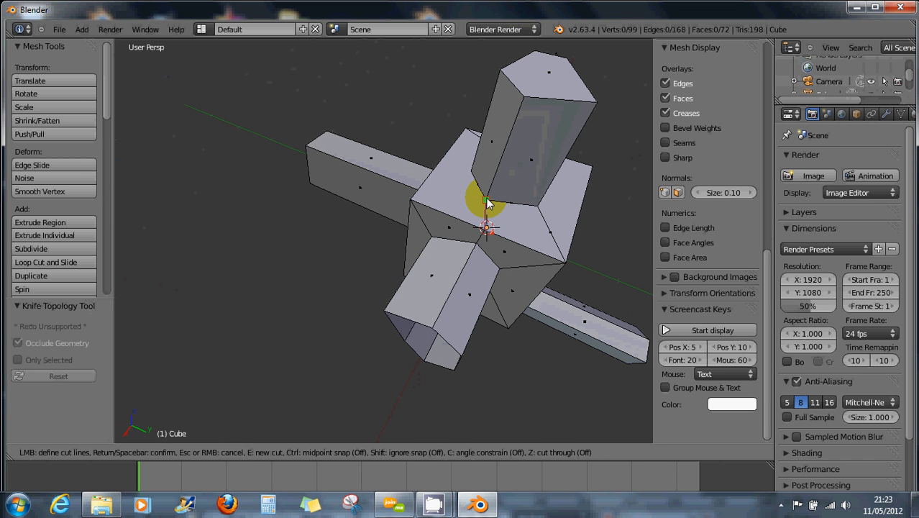
{"action": "left_click", "coordinate": [486, 202]}
{"action": "key", "text": "Return"}
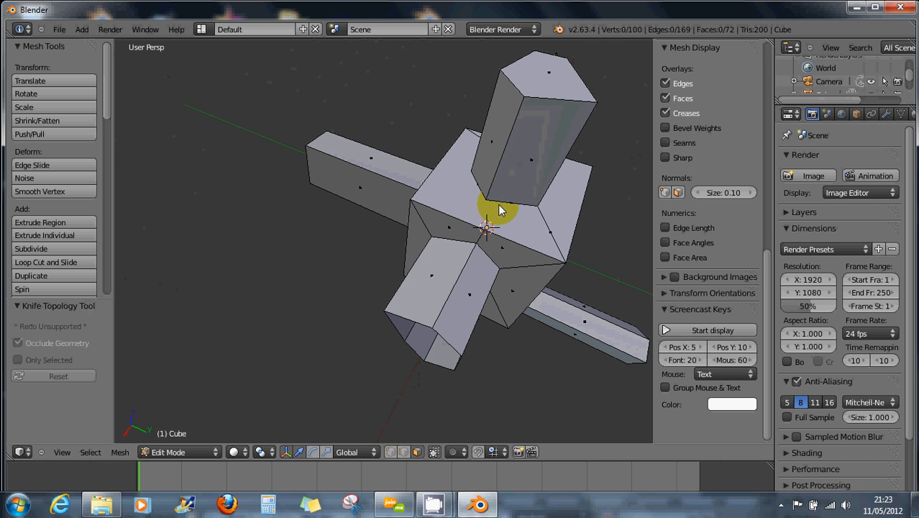
Select the cube's top face and knife-cut it from the upright arm's base corner to the cut point on the front edge.
{"action": "middle_click_drag", "start_coordinate": [509, 222], "coordinate": [463, 203]}
{"action": "right_click", "coordinate": [451, 208]}
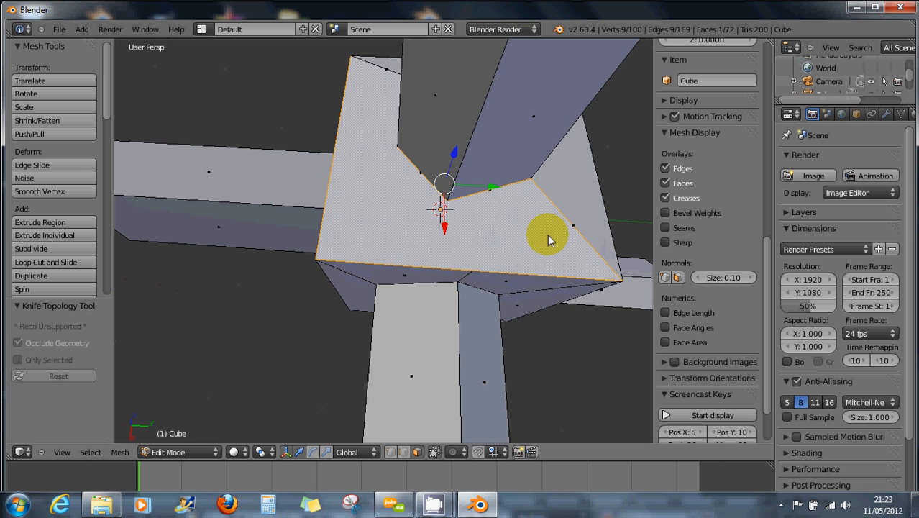
{"action": "key", "text": "k"}
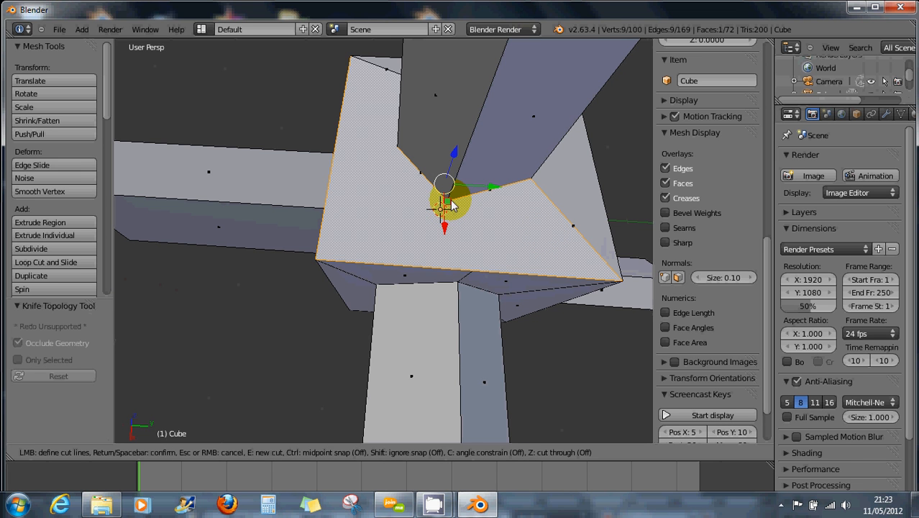
{"action": "mouse_move", "coordinate": [452, 210]}
{"action": "left_mouse_down"}
{"action": "mouse_move", "coordinate": [464, 247]}
{"action": "mouse_move", "coordinate": [449, 265]}
{"action": "mouse_move", "coordinate": [461, 271]}
{"action": "left_mouse_up"}
{"action": "left_click", "coordinate": [473, 270]}
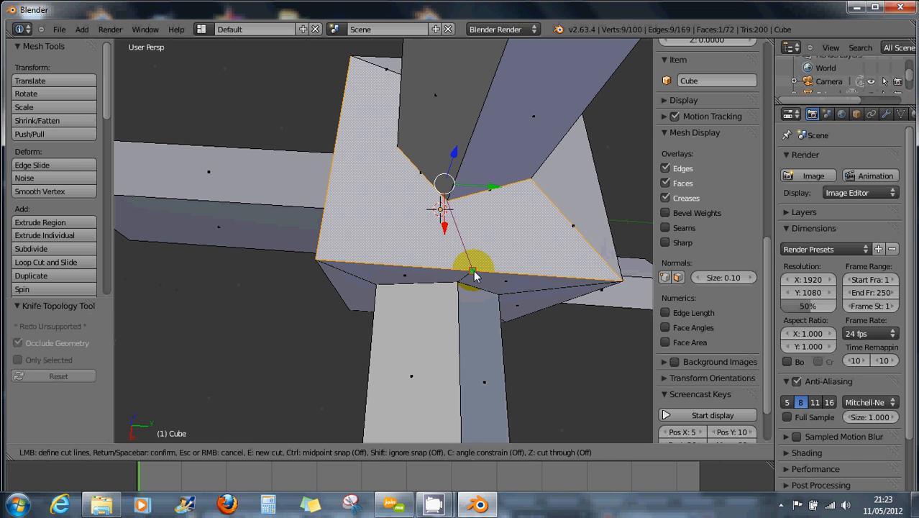
{"action": "key", "text": "Return"}
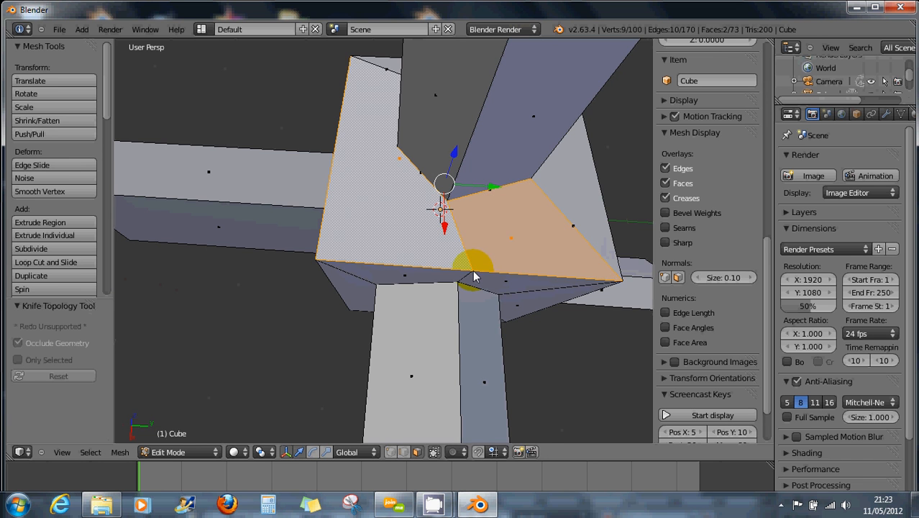
Examine the connecting cuts on the cube's top and front faces and the extruded arms from several sides.
{"action": "middle_click_drag", "start_coordinate": [475, 272], "coordinate": [435, 292]}
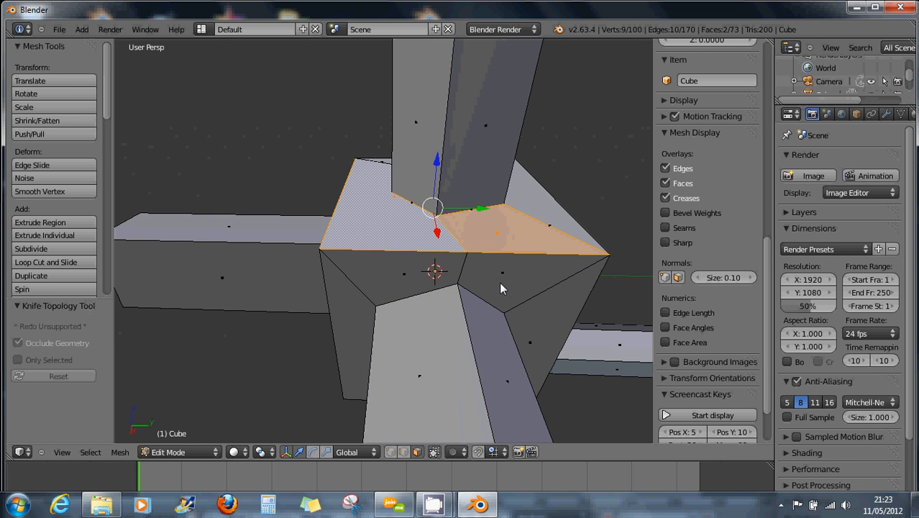
{"action": "right_click", "coordinate": [501, 245]}
{"action": "middle_click_drag", "start_coordinate": [386, 231], "coordinate": [489, 274]}
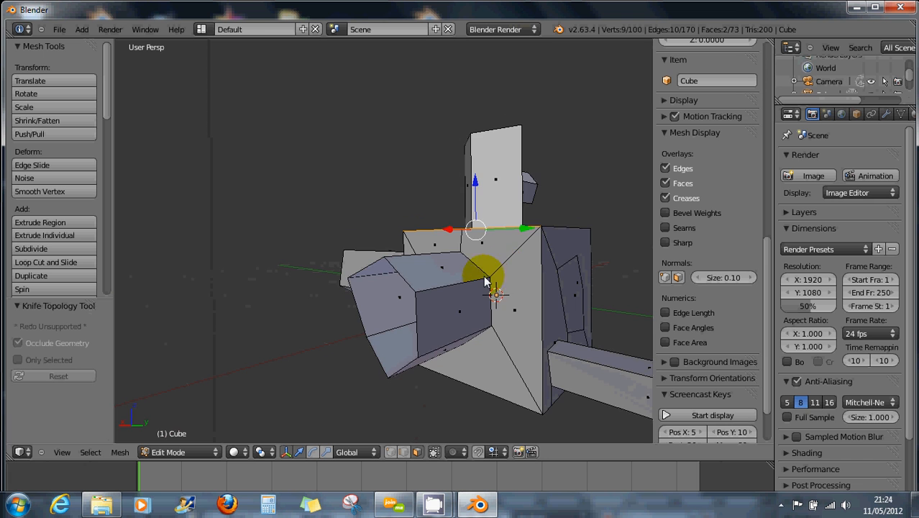
{"action": "middle_click_drag", "start_coordinate": [482, 277], "coordinate": [507, 305]}
{"action": "middle_click_drag", "start_coordinate": [484, 271], "coordinate": [447, 257]}
{"action": "scroll", "coordinate": [445, 265], "scroll_direction": "down", "scroll_amount": 3}
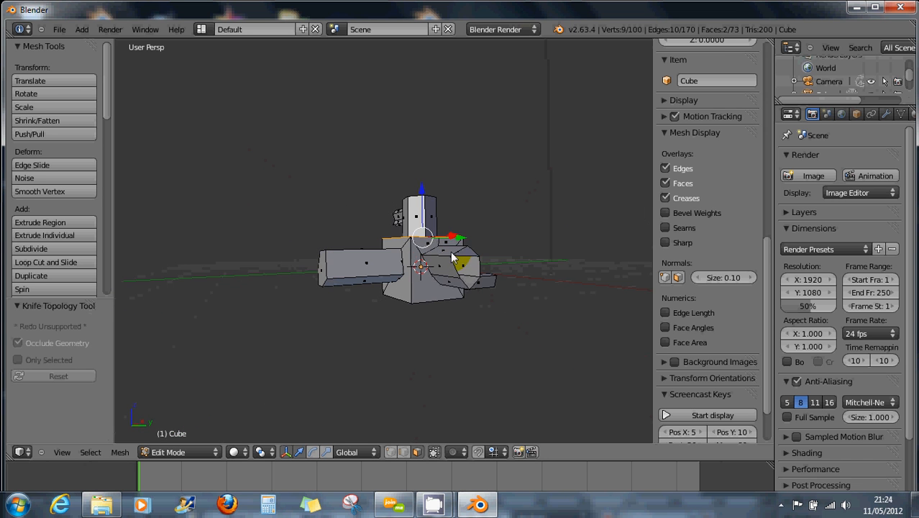
{"action": "scroll", "coordinate": [446, 256], "scroll_direction": "up", "scroll_amount": 4}
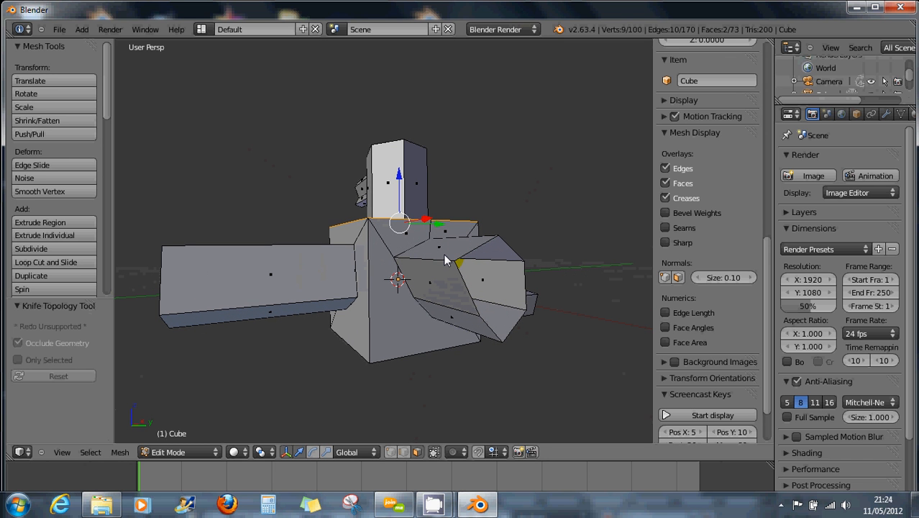
{"action": "middle_click_drag", "start_coordinate": [445, 261], "coordinate": [462, 294]}
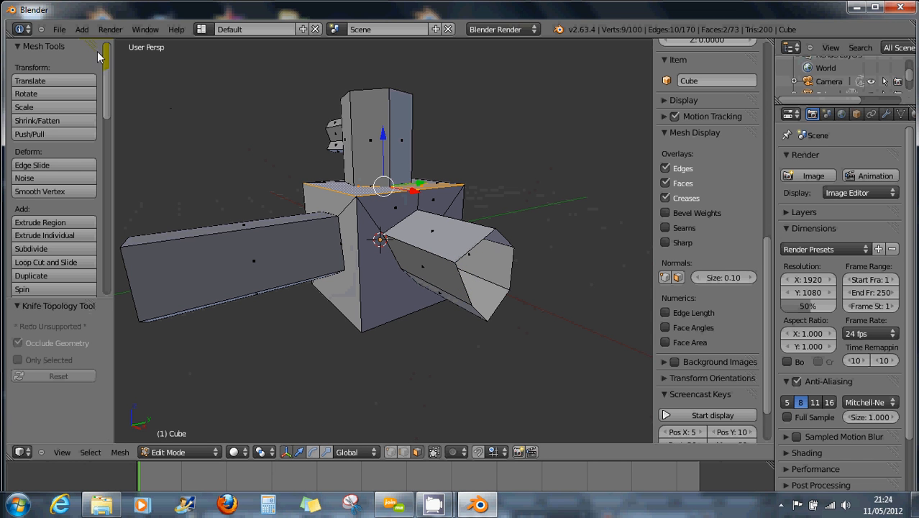
Start a new file with the default cube scene.
{"action": "left_click", "coordinate": [57, 29]}
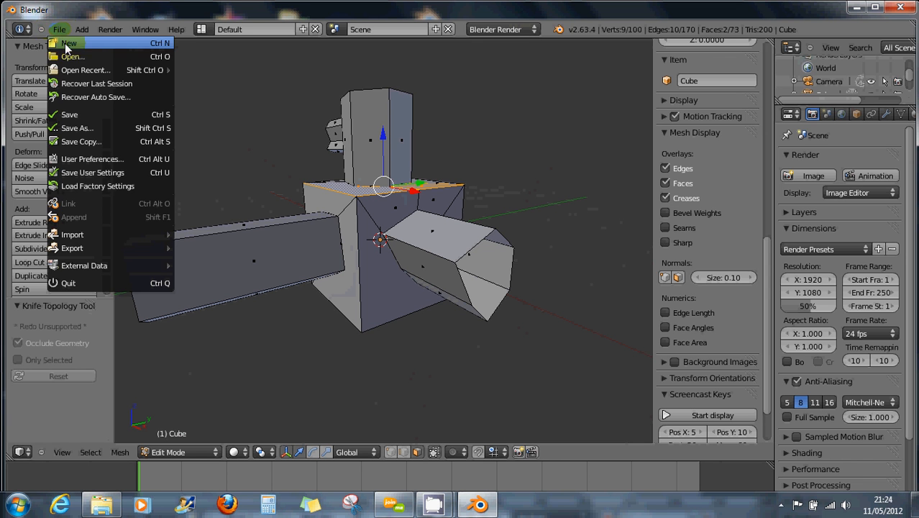
{"action": "left_click", "coordinate": [65, 41]}
{"action": "left_click", "coordinate": [65, 55]}
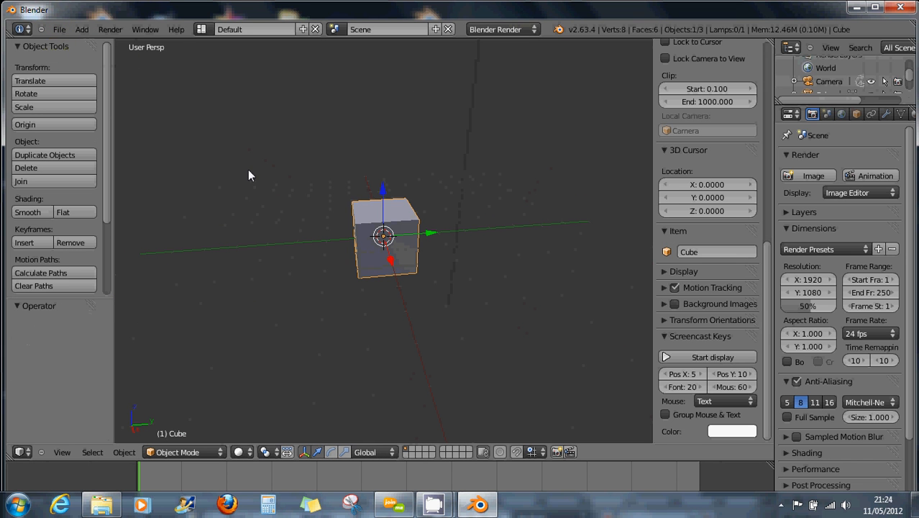
{"action": "middle_click_drag", "start_coordinate": [466, 247], "coordinate": [435, 260]}
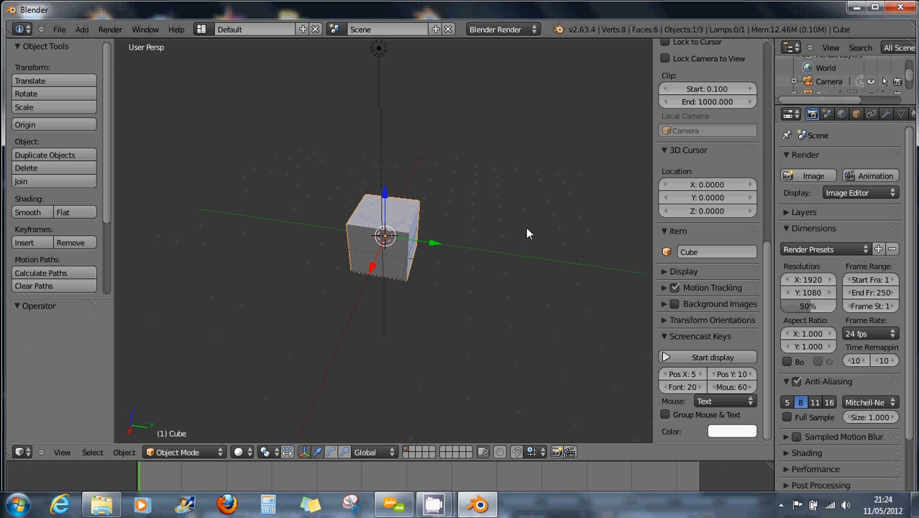
Split the 3D view vertically and turn the new narrow area into a UV/Image Editor.
{"action": "left_click_drag", "start_coordinate": [771, 38], "coordinate": [594, 45]}
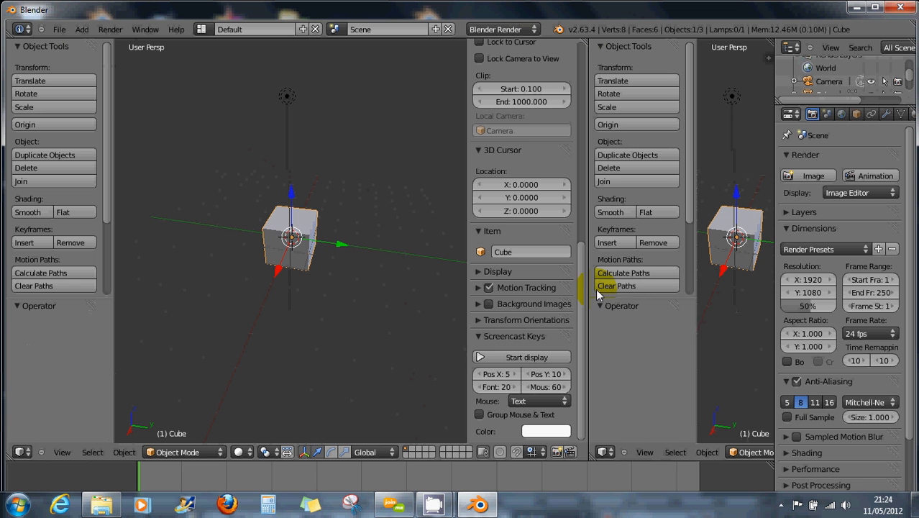
{"action": "left_click", "coordinate": [601, 452]}
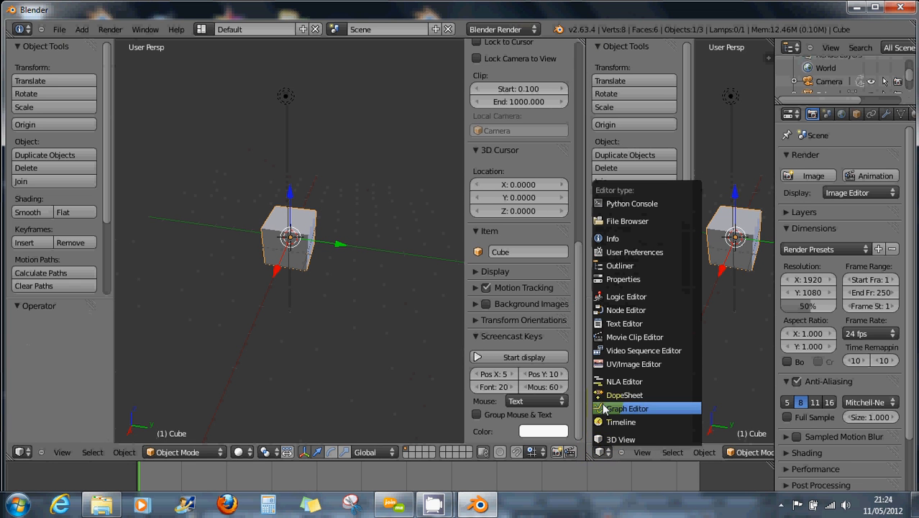
{"action": "left_click", "coordinate": [607, 364]}
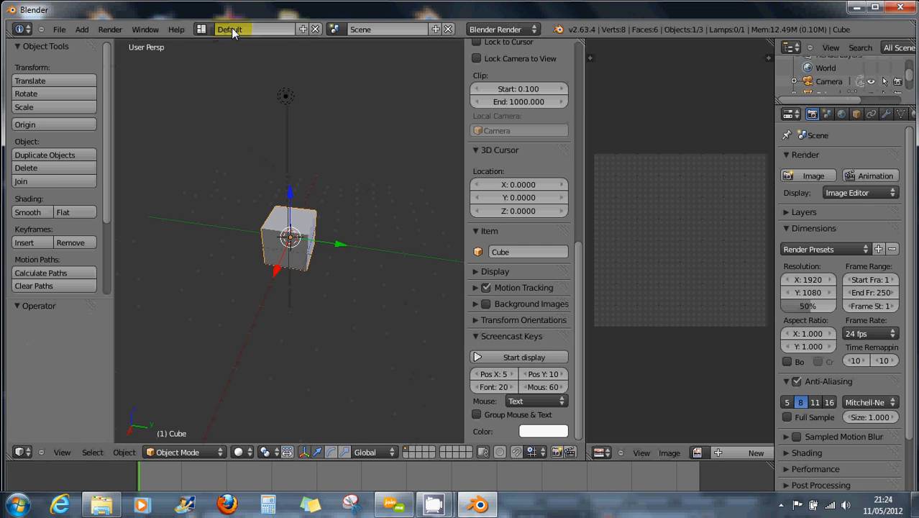
Switch the screen layout to UV Editing, then return to the Default layout.
{"action": "left_click", "coordinate": [204, 29]}
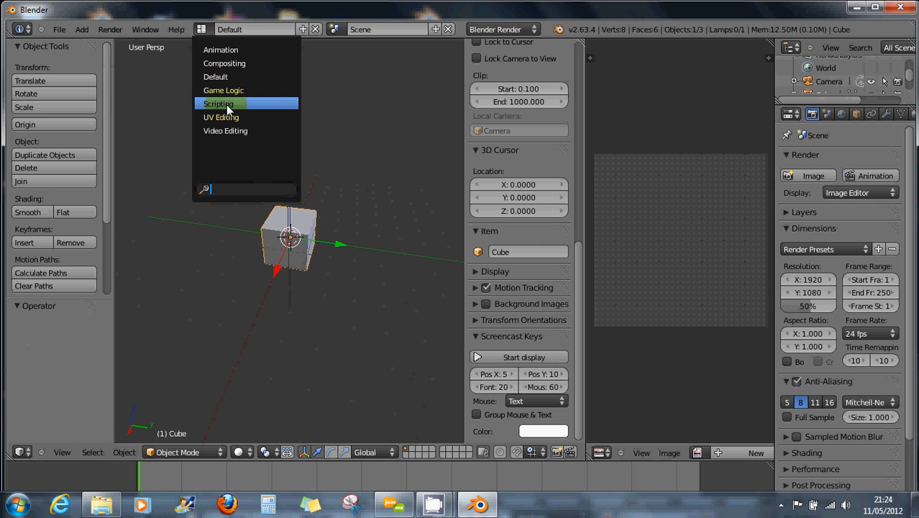
{"action": "left_click", "coordinate": [219, 121]}
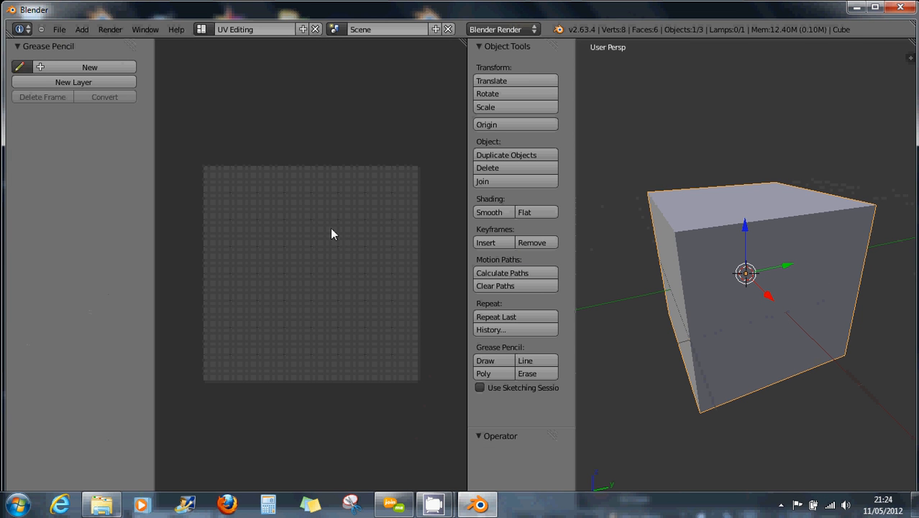
{"action": "left_click", "coordinate": [201, 28]}
{"action": "left_click", "coordinate": [225, 77]}
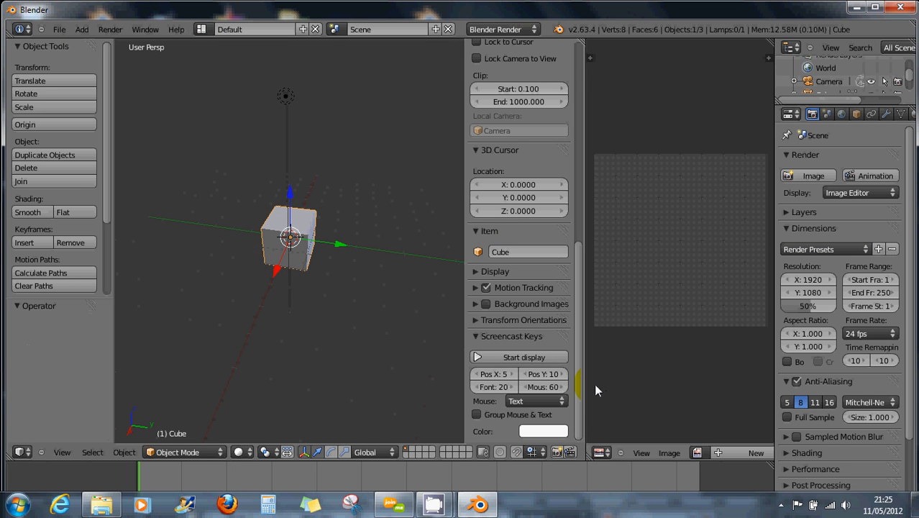
Create a new black image named color in the UV/Image Editor.
{"action": "left_click", "coordinate": [658, 453]}
{"action": "left_click", "coordinate": [670, 440]}
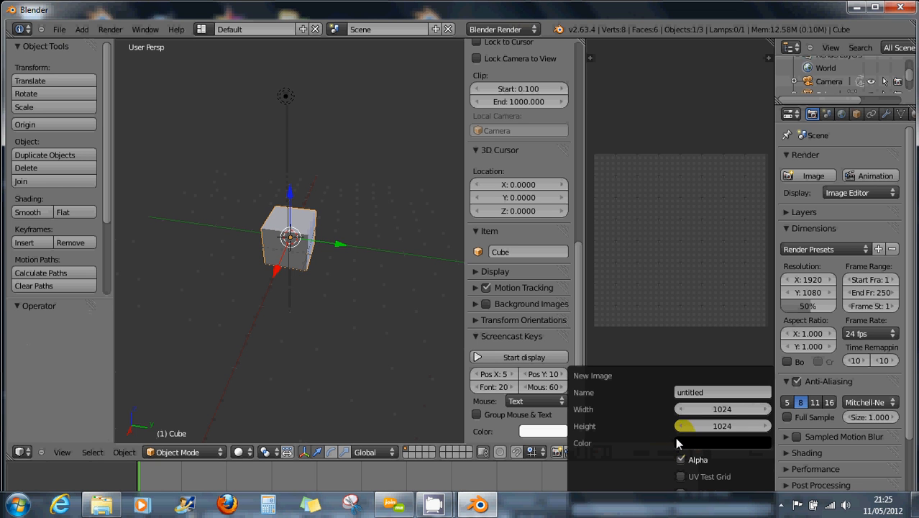
{"action": "left_click", "coordinate": [685, 393]}
{"action": "key", "text": "Return"}
{"action": "key", "text": "Return"}
{"action": "scroll", "coordinate": [672, 327], "scroll_direction": "down", "scroll_amount": 3}
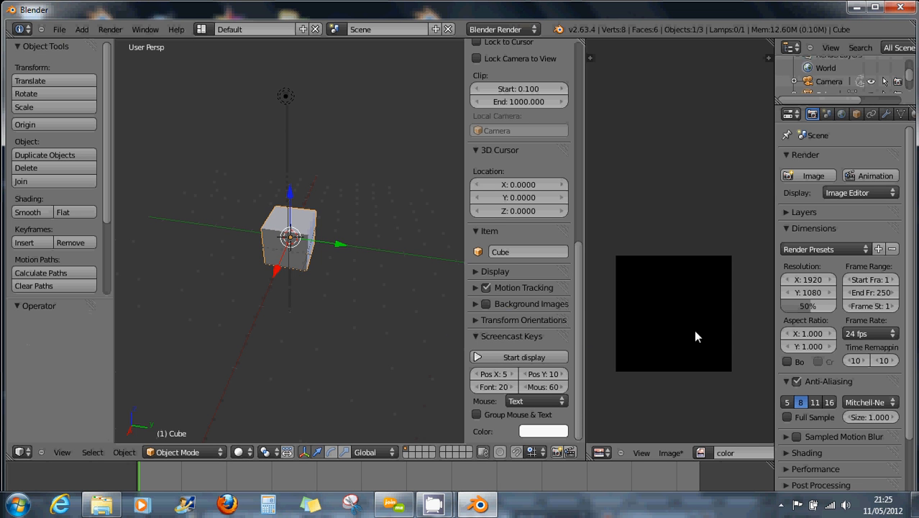
{"action": "middle_click_drag", "start_coordinate": [695, 331], "coordinate": [711, 250]}
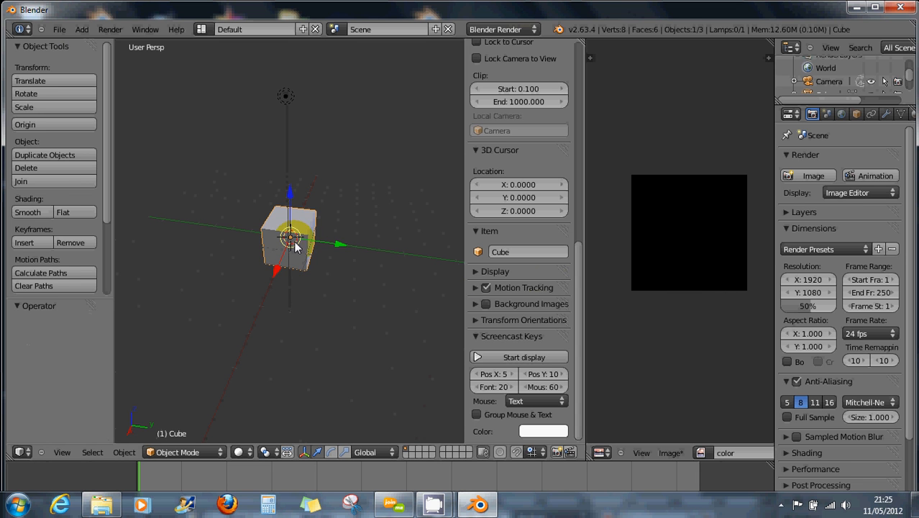
Enter Edit Mode on the cube and unwrap all its faces with the standard Unwrap method.
{"action": "key", "text": "Tab"}
{"action": "key", "text": "u"}
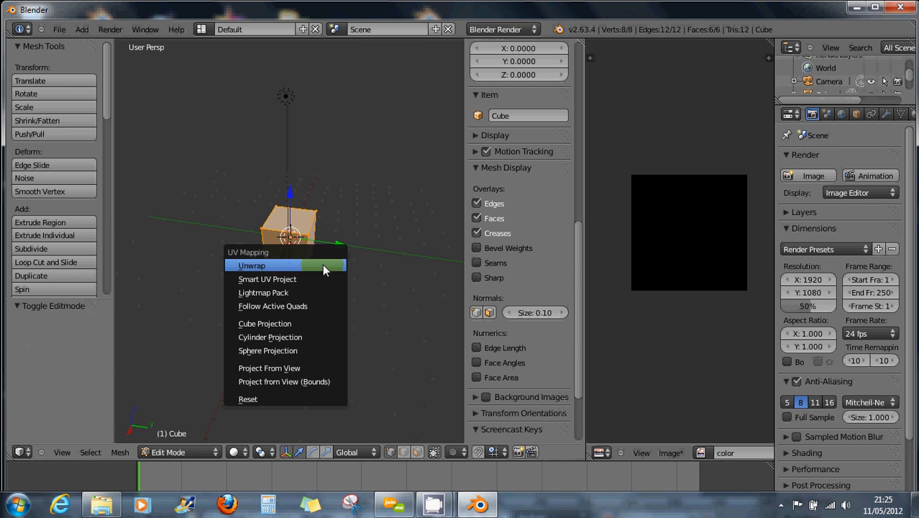
{"action": "left_click", "coordinate": [323, 264]}
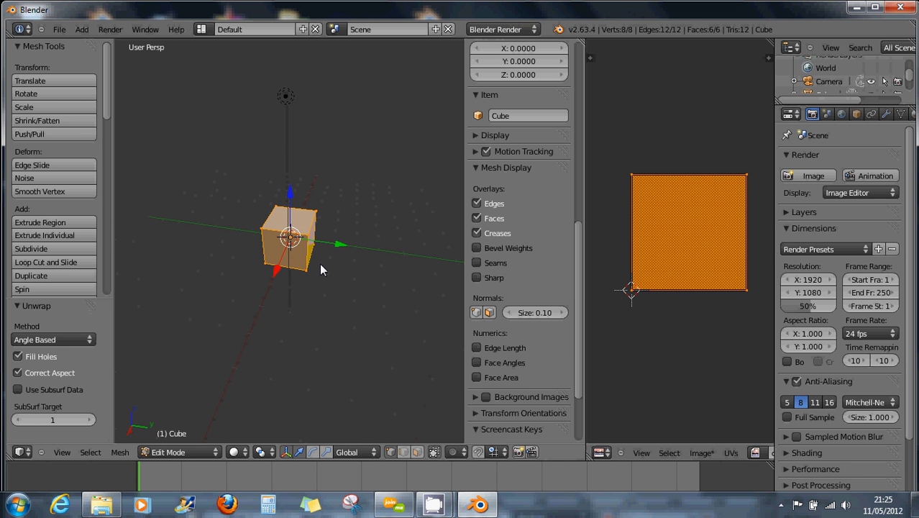
Unwrap the cube again with Smart UV Project, using angle limit 66, island margin 0 and area weight 0.
{"action": "key", "text": "u"}
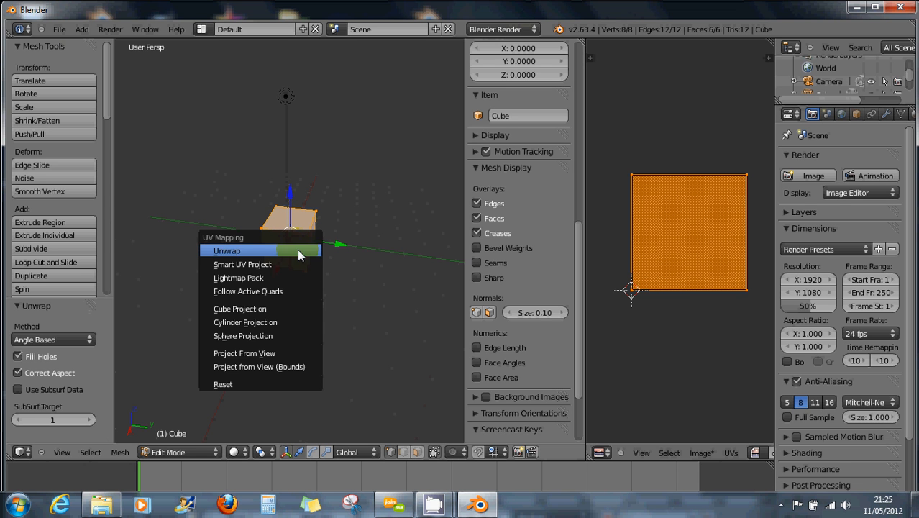
{"action": "left_click", "coordinate": [294, 264]}
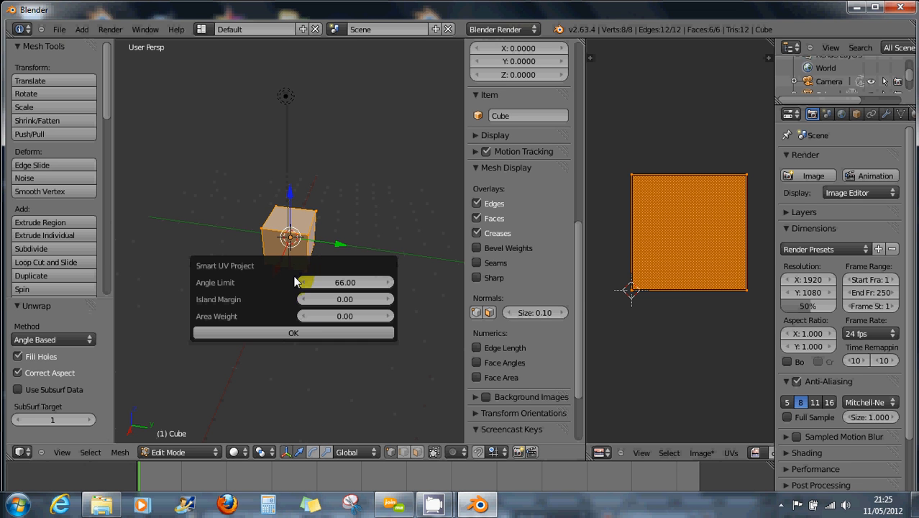
{"action": "left_click", "coordinate": [292, 333]}
{"action": "middle_click_drag", "start_coordinate": [290, 317], "coordinate": [342, 283]}
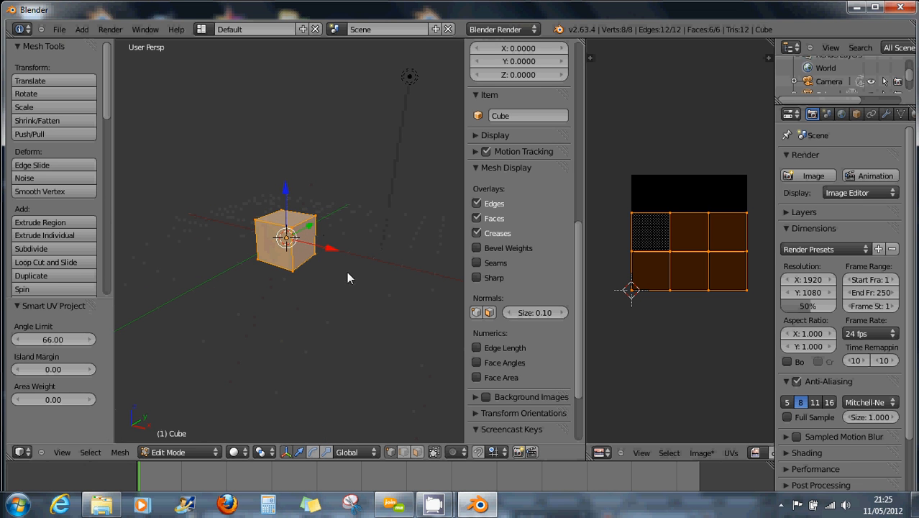
Switch the cube from Edit Mode to Texture Paint mode.
{"action": "middle_click_drag", "start_coordinate": [347, 271], "coordinate": [288, 257]}
{"action": "scroll", "coordinate": [327, 293], "scroll_direction": "up", "scroll_amount": 3}
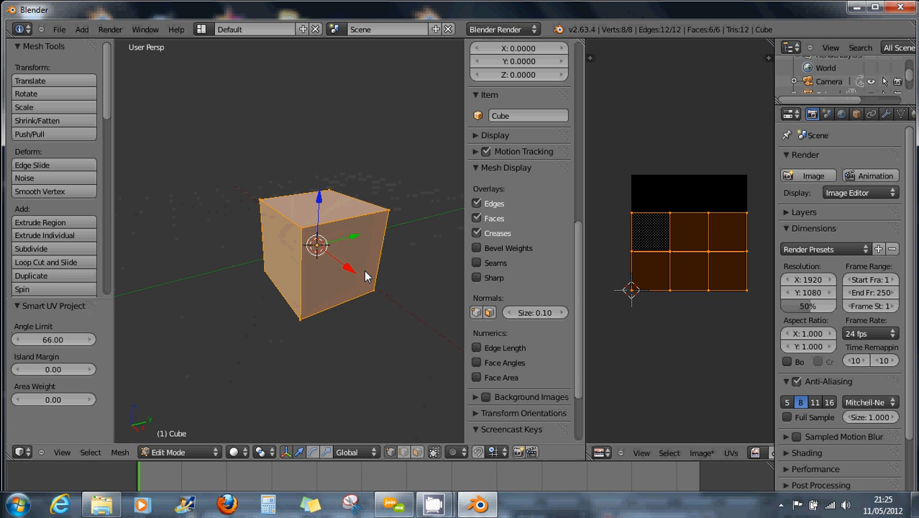
{"action": "middle_click_drag", "start_coordinate": [367, 276], "coordinate": [299, 300]}
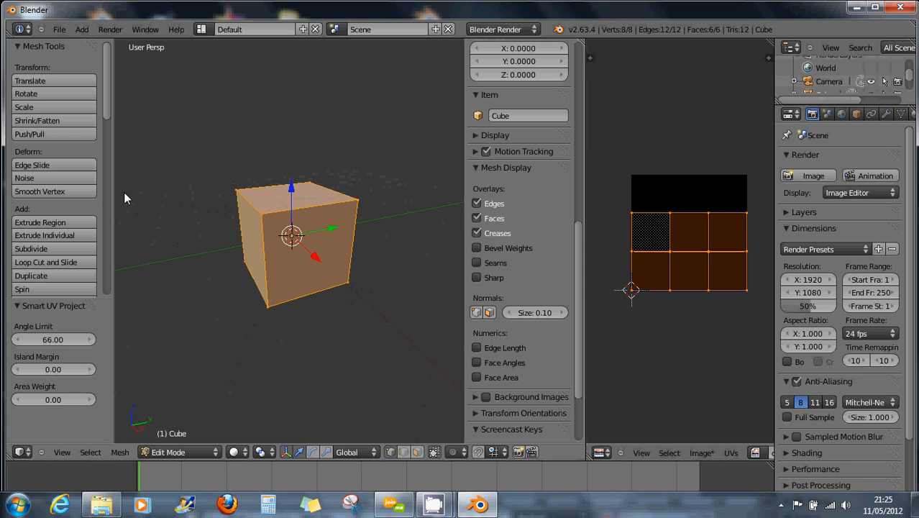
{"action": "left_click", "coordinate": [153, 453]}
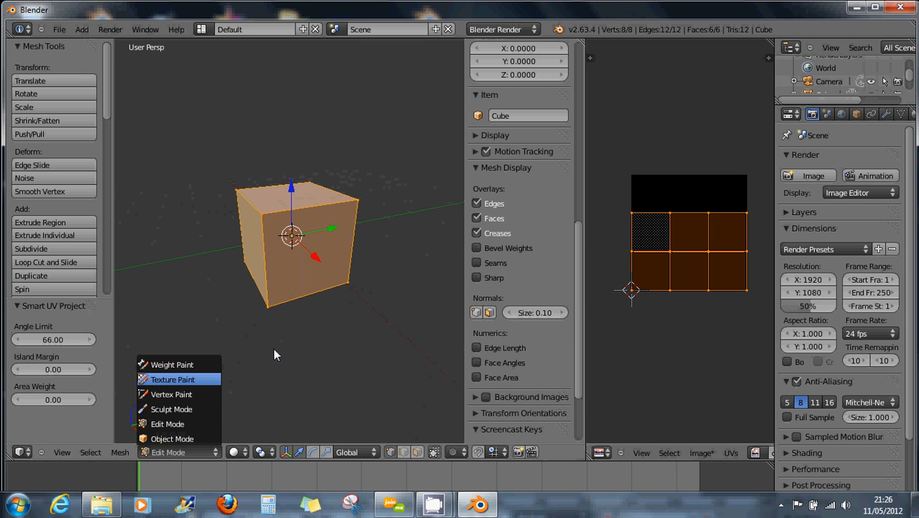
{"action": "left_click", "coordinate": [162, 378]}
Choose the F Brush preset for painting and add a new texture to it.
{"action": "mouse_move", "coordinate": [333, 344]}
{"action": "middle_mouse_down"}
{"action": "mouse_move", "coordinate": [293, 318]}
{"action": "mouse_move", "coordinate": [298, 328]}
{"action": "mouse_move", "coordinate": [293, 308]}
{"action": "middle_mouse_up"}
{"action": "left_click", "coordinate": [44, 97]}
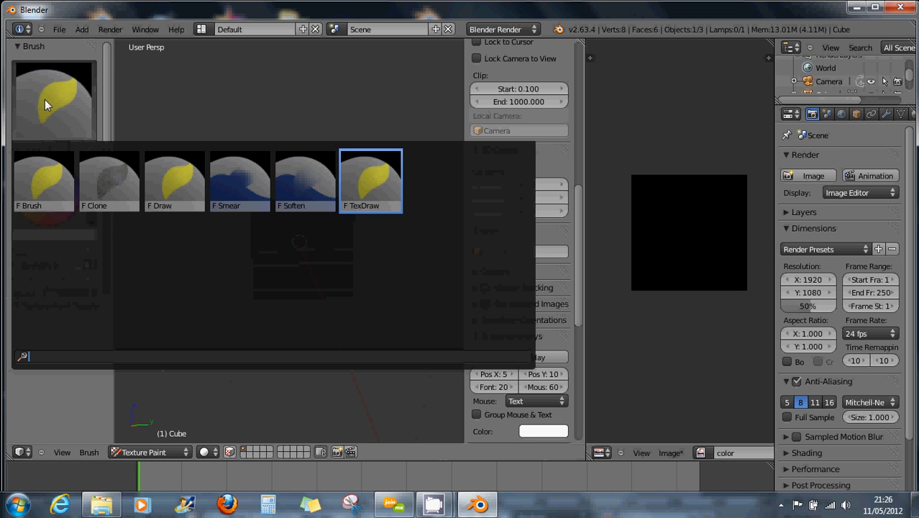
{"action": "left_click", "coordinate": [45, 181]}
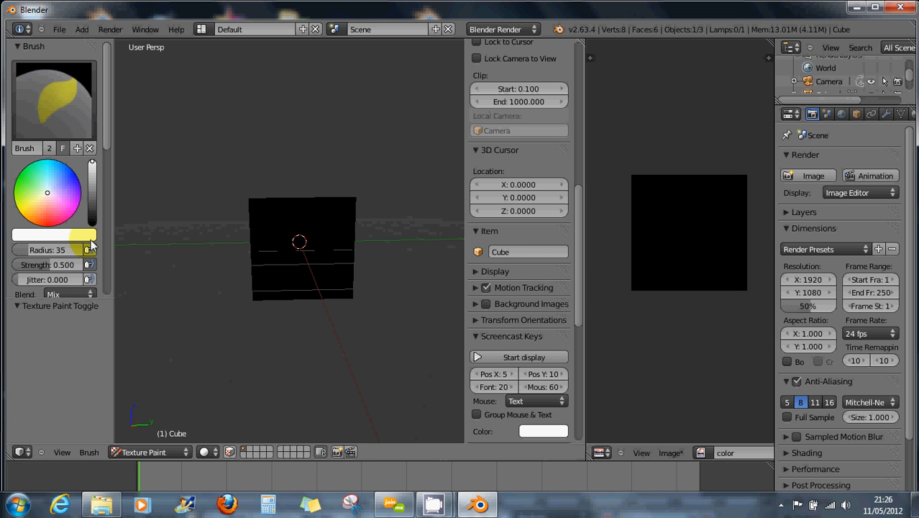
{"action": "left_click_drag", "start_coordinate": [106, 122], "coordinate": [111, 201]}
{"action": "left_click", "coordinate": [23, 166]}
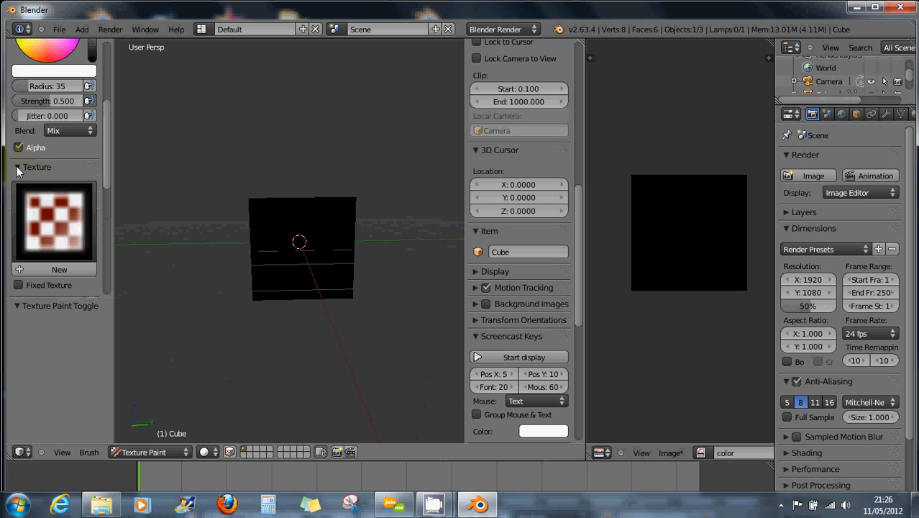
{"action": "left_click", "coordinate": [58, 268]}
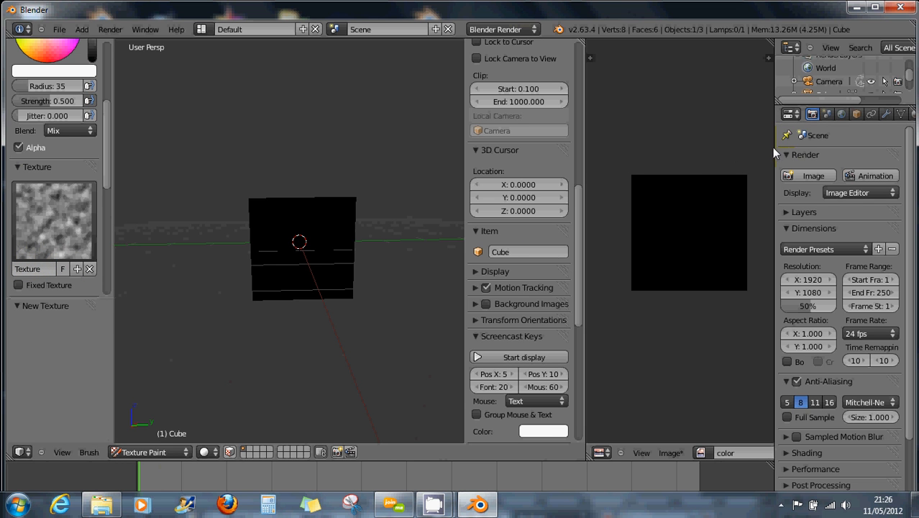
Widen the properties area and display the brush's texture settings.
{"action": "left_click_drag", "start_coordinate": [774, 151], "coordinate": [700, 148]}
{"action": "left_click", "coordinate": [841, 114]}
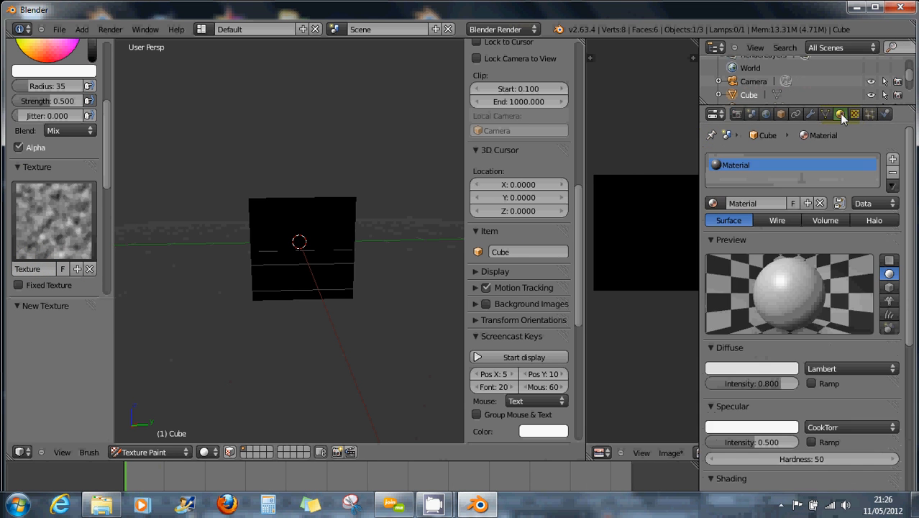
{"action": "left_click", "coordinate": [856, 114]}
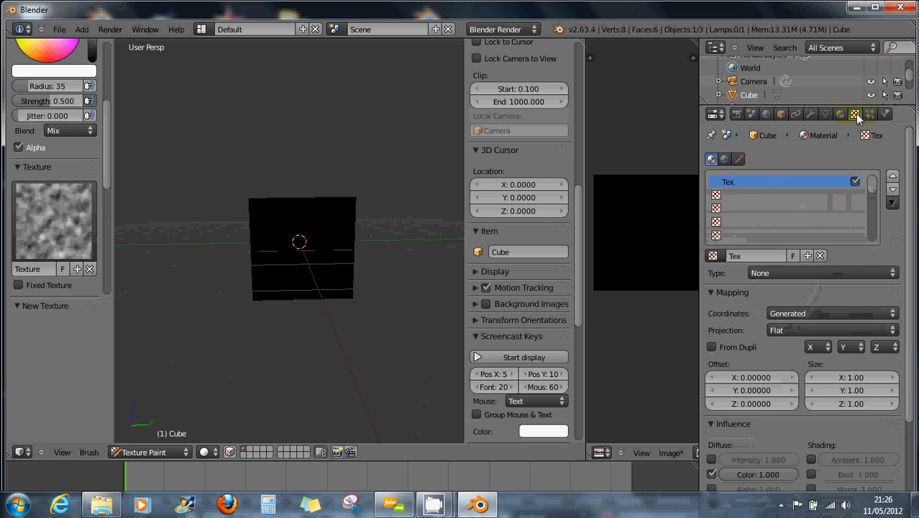
{"action": "left_click", "coordinate": [738, 159]}
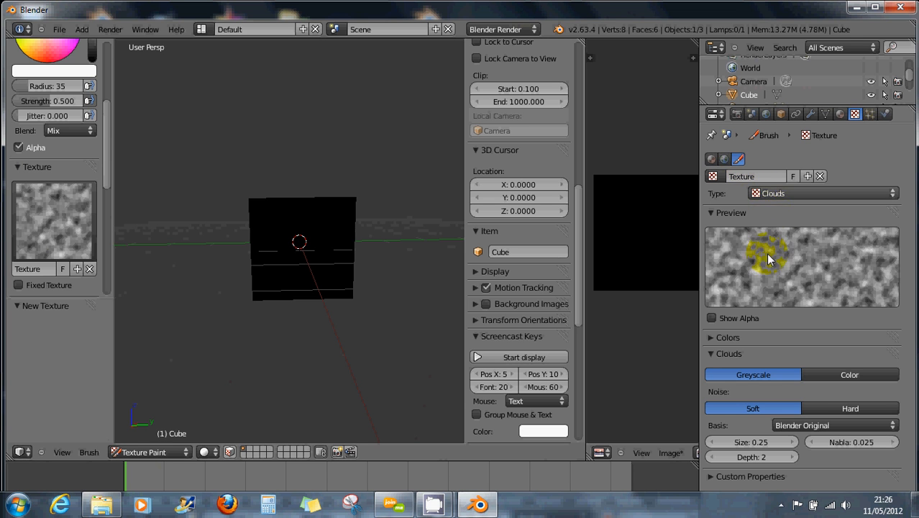
{"action": "left_click", "coordinate": [767, 194]}
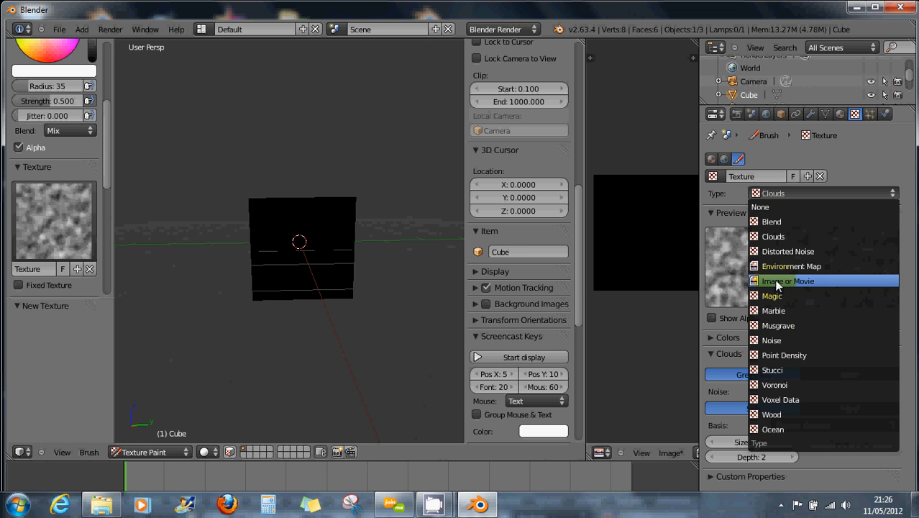
Open visuel-avant-bras-anatomie-1b9.jpg from the Documents\3d folder in the image editor, browsing the files as thumbnails.
{"action": "left_click", "coordinate": [669, 452]}
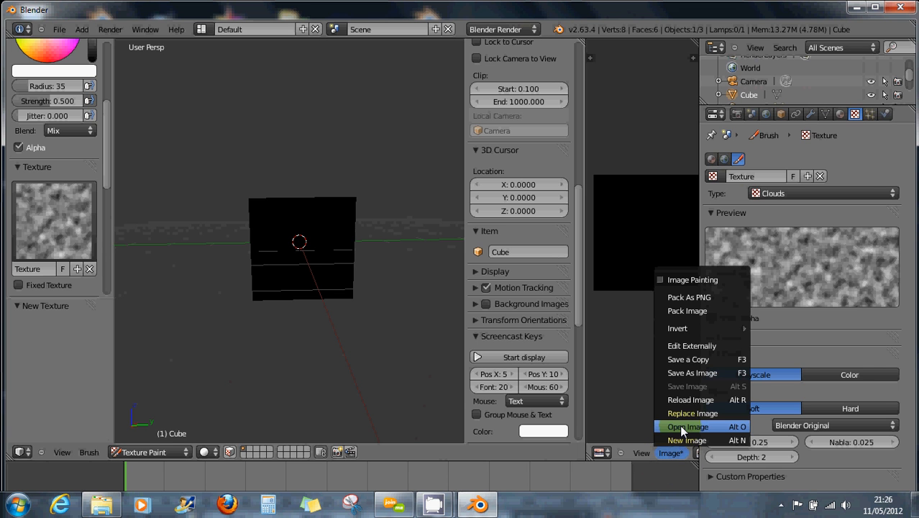
{"action": "left_click", "coordinate": [680, 427]}
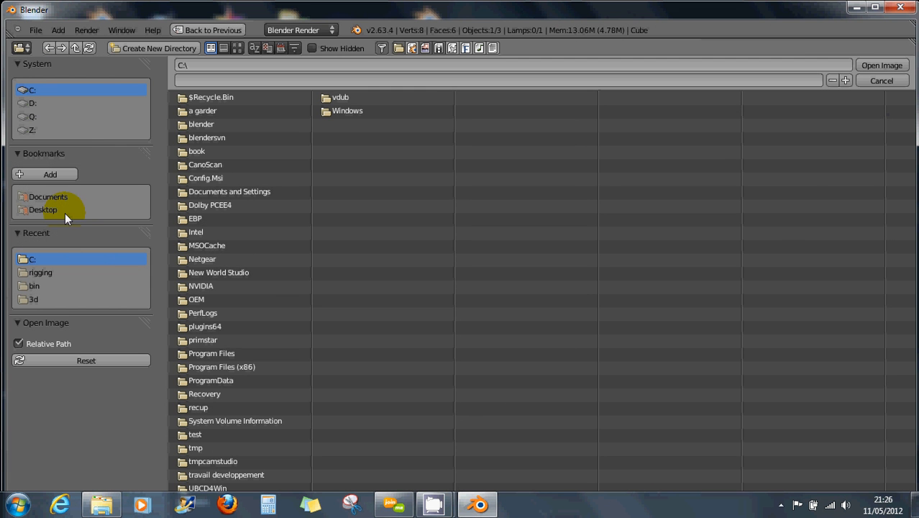
{"action": "left_click", "coordinate": [49, 198]}
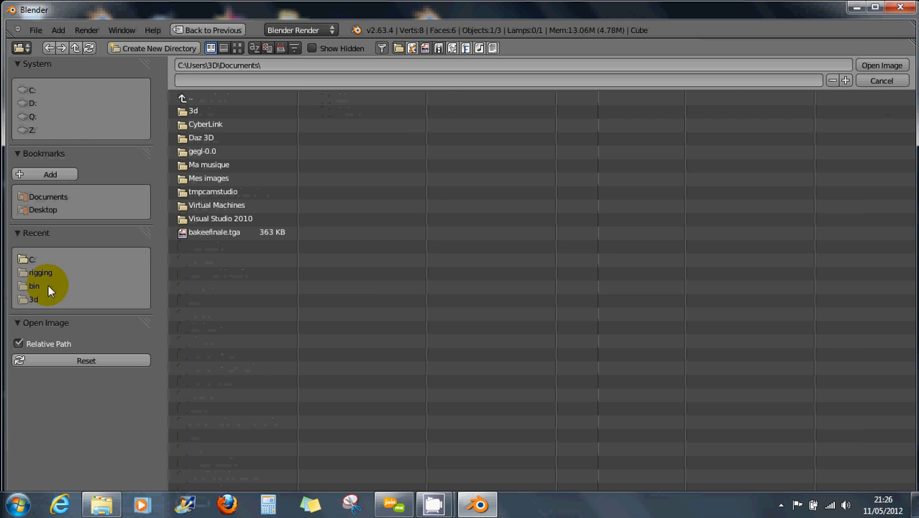
{"action": "left_click", "coordinate": [31, 298]}
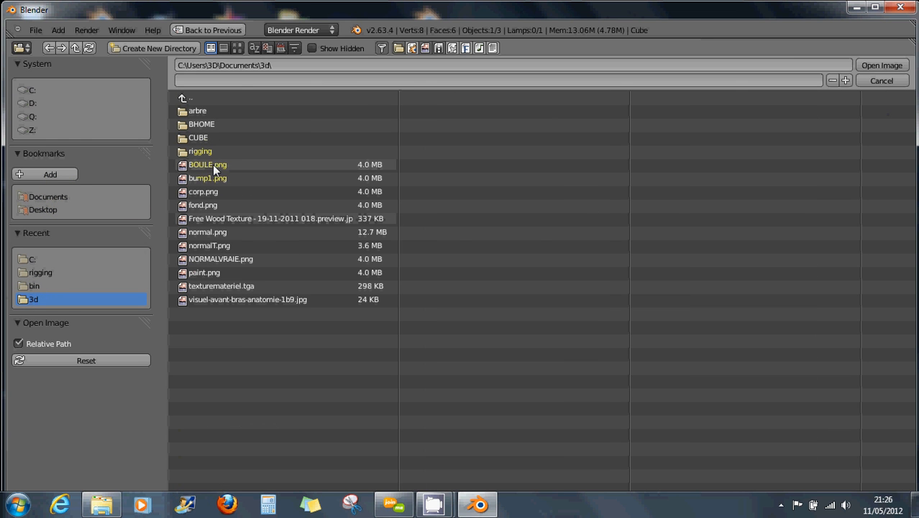
{"action": "left_click", "coordinate": [235, 48]}
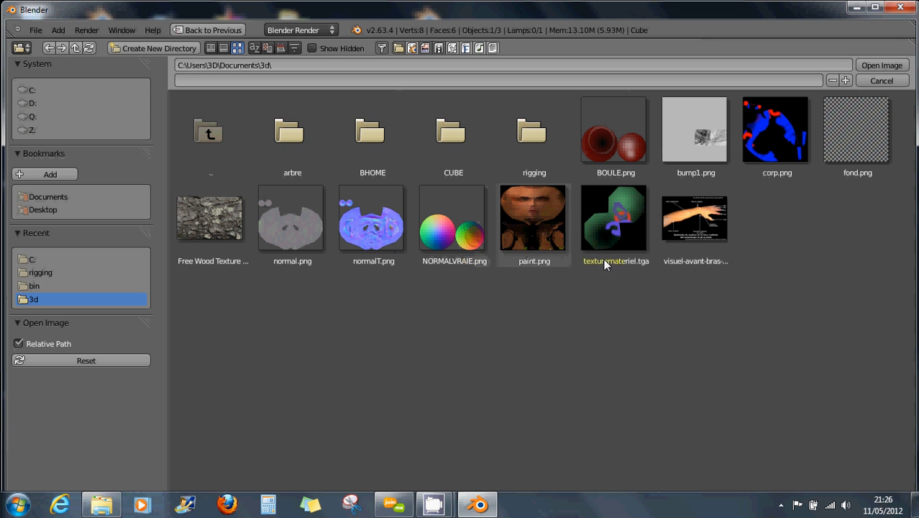
{"action": "left_click", "coordinate": [699, 224]}
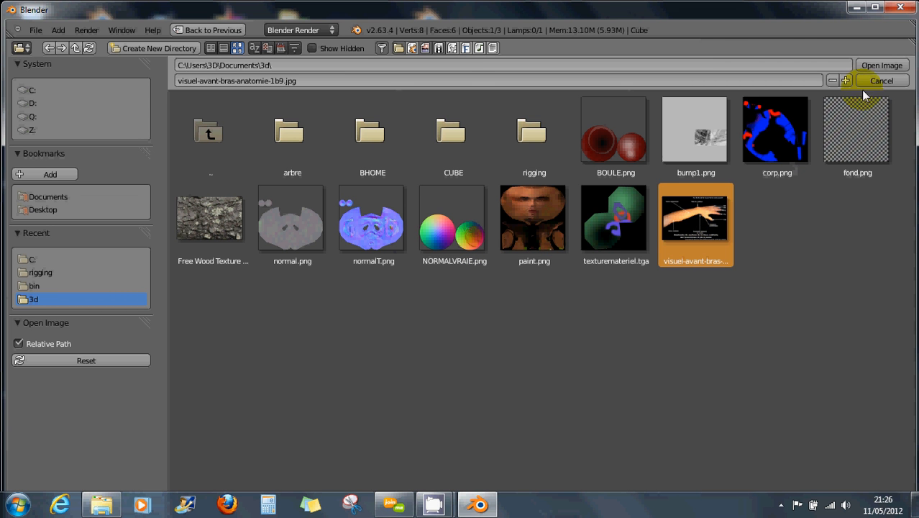
{"action": "left_click", "coordinate": [873, 65]}
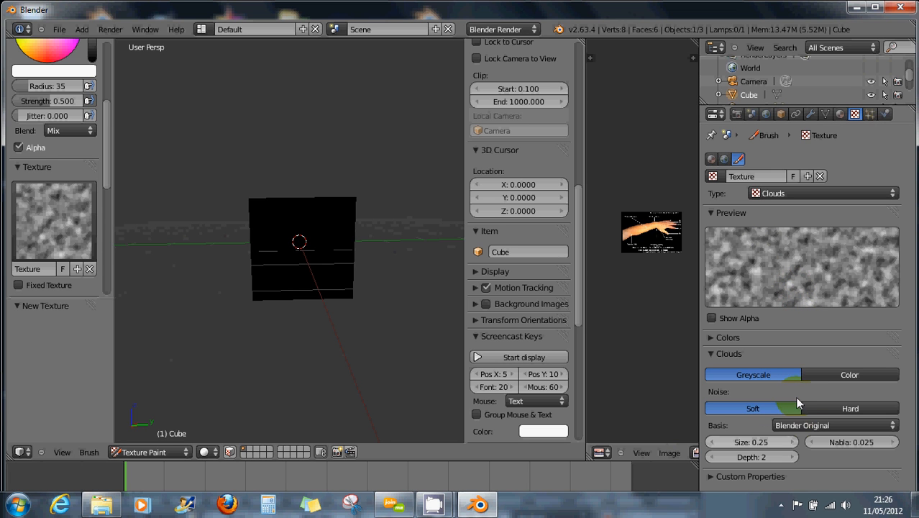
Set the brush texture's type to Image or Movie and assign the visuel-avant-bras-anatomie-1b9.jpg image to it.
{"action": "left_click", "coordinate": [757, 196]}
{"action": "left_click", "coordinate": [759, 277]}
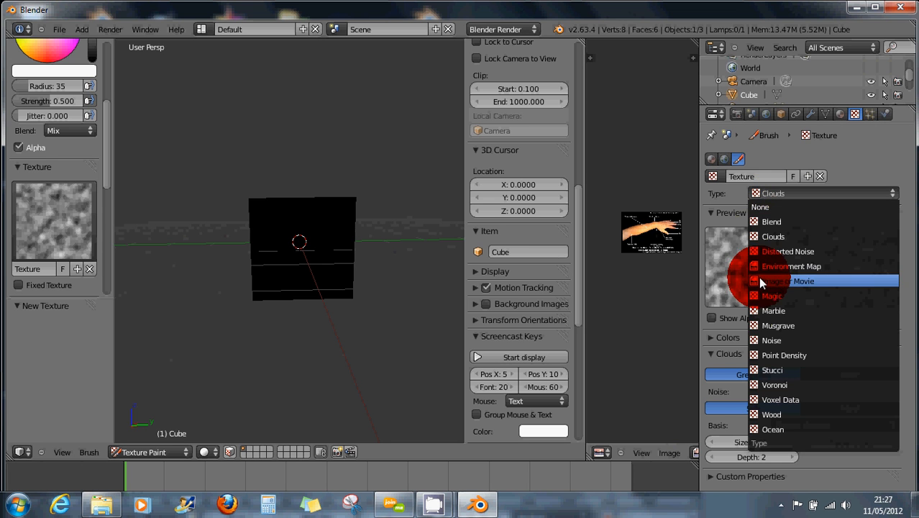
{"action": "left_click", "coordinate": [713, 374]}
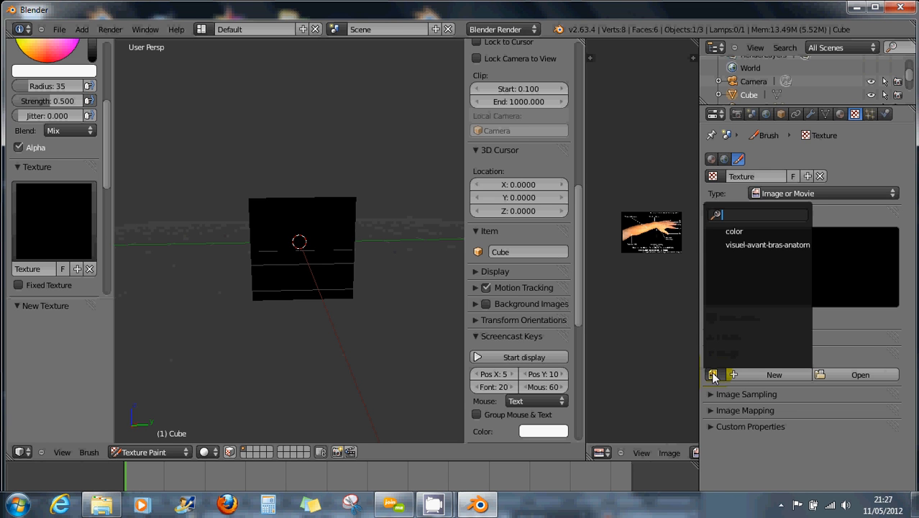
{"action": "left_click", "coordinate": [737, 245]}
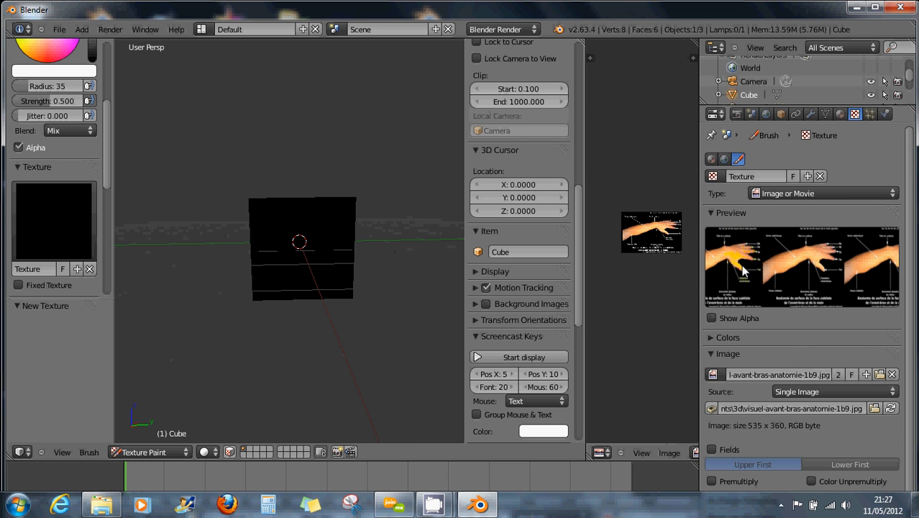
{"action": "scroll", "coordinate": [788, 373], "scroll_direction": "down", "scroll_amount": 1}
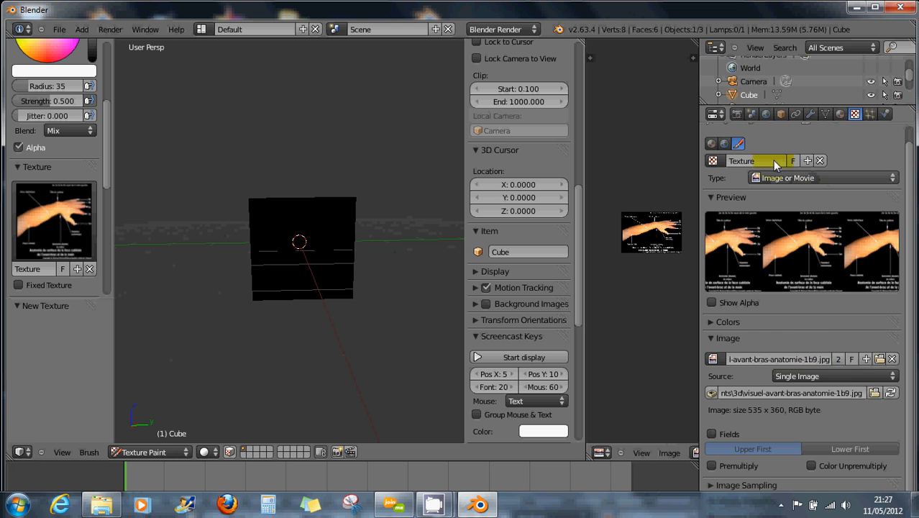
{"action": "scroll", "coordinate": [781, 320], "scroll_direction": "up", "scroll_amount": 1}
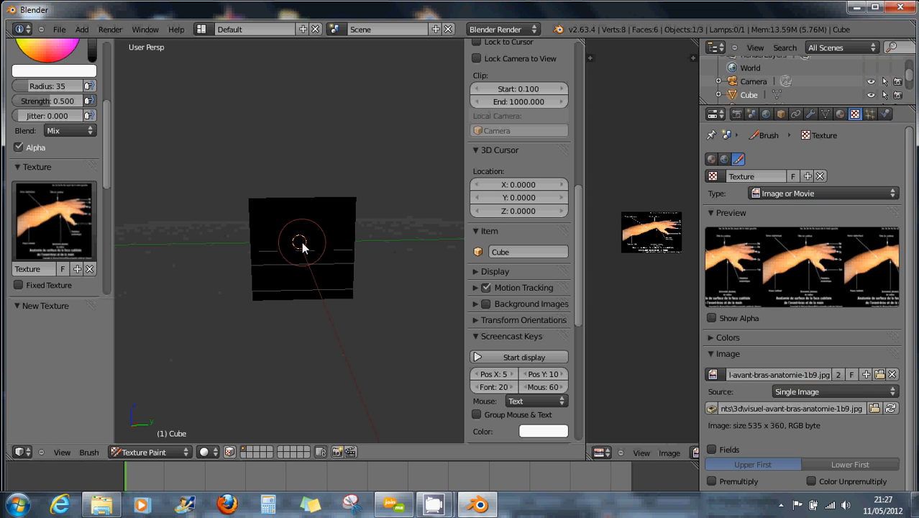
Enlarge the brush radius to 74 and paint the arm texture onto the cube's front face.
{"action": "key", "text": "f"}
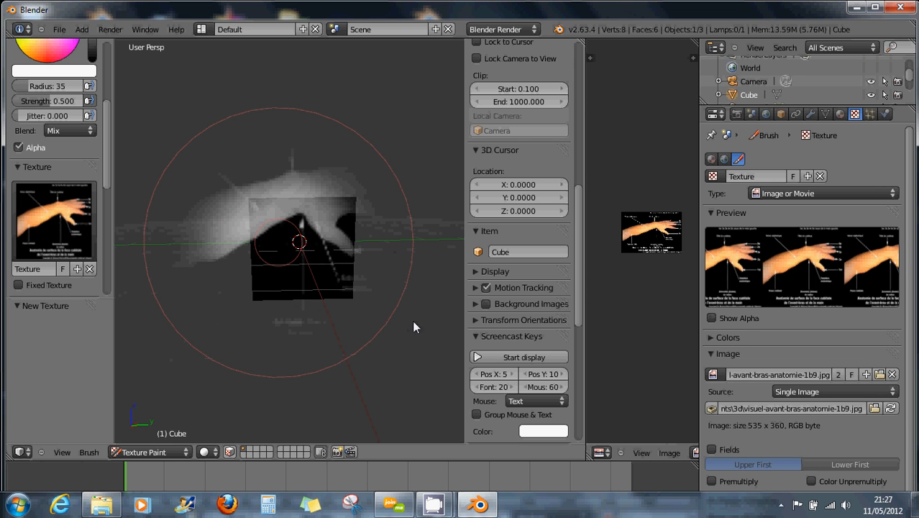
{"action": "left_click", "coordinate": [308, 281]}
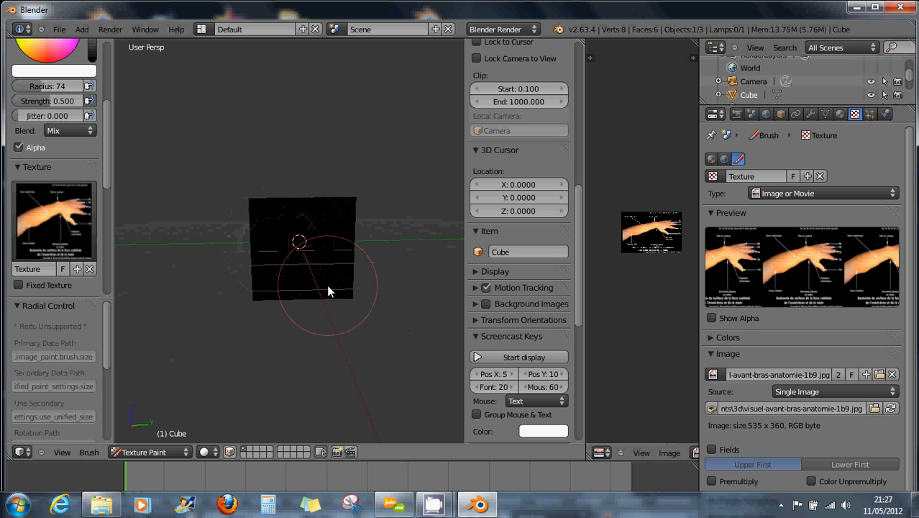
{"action": "left_click", "coordinate": [304, 246]}
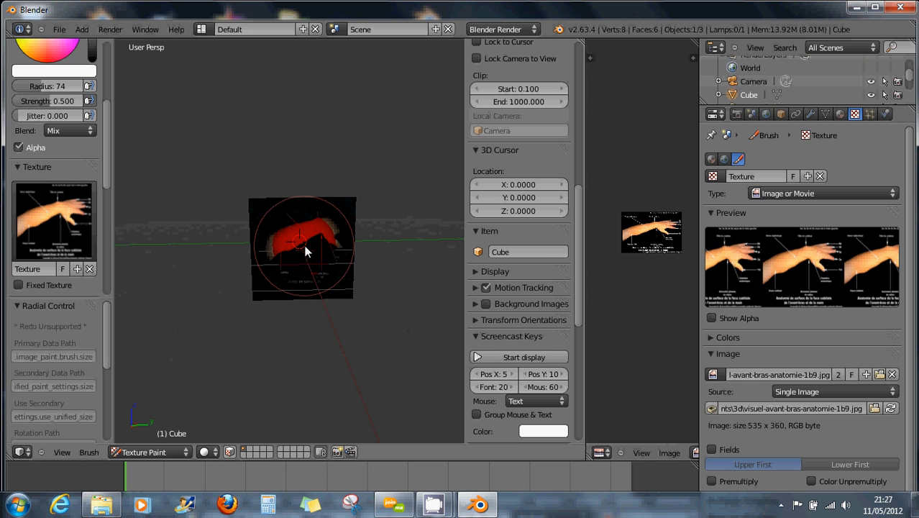
{"action": "mouse_move", "coordinate": [306, 245]}
{"action": "left_mouse_down"}
{"action": "mouse_move", "coordinate": [334, 234]}
{"action": "mouse_move", "coordinate": [262, 258]}
{"action": "mouse_move", "coordinate": [335, 227]}
{"action": "mouse_move", "coordinate": [308, 250]}
{"action": "mouse_move", "coordinate": [318, 263]}
{"action": "mouse_move", "coordinate": [294, 246]}
{"action": "mouse_move", "coordinate": [307, 240]}
{"action": "mouse_move", "coordinate": [261, 241]}
{"action": "mouse_move", "coordinate": [318, 205]}
{"action": "mouse_move", "coordinate": [342, 226]}
{"action": "mouse_move", "coordinate": [273, 246]}
{"action": "mouse_move", "coordinate": [309, 241]}
{"action": "left_mouse_up"}
{"action": "scroll", "coordinate": [301, 257], "scroll_direction": "up", "scroll_amount": 3}
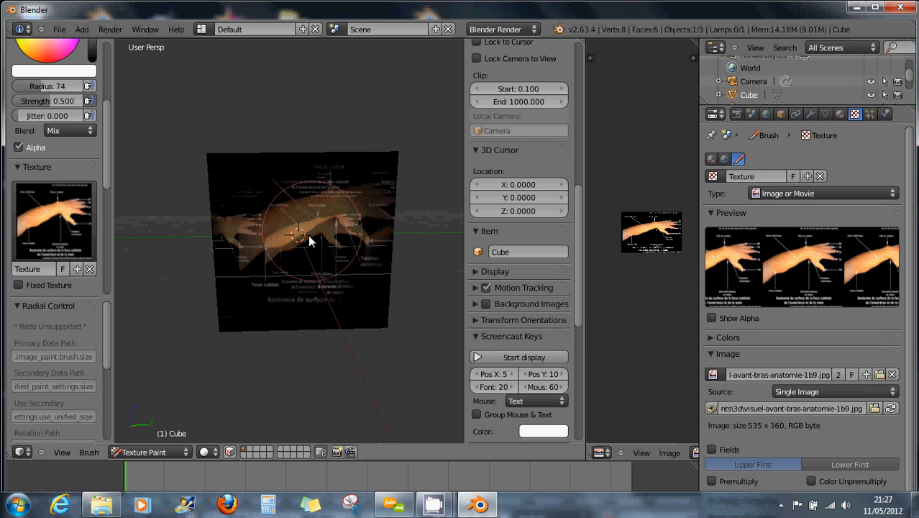
{"action": "scroll", "coordinate": [296, 248], "scroll_direction": "up", "scroll_amount": 3}
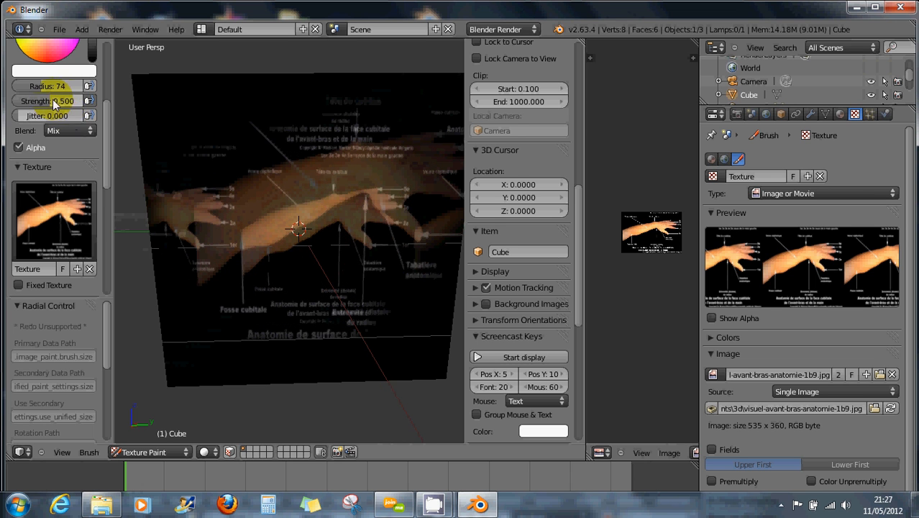
Try strokes on the cube's front face with brush strength 1.000, and again with strength 0.873 and radius 121.
{"action": "left_click_drag", "start_coordinate": [53, 99], "coordinate": [95, 102]}
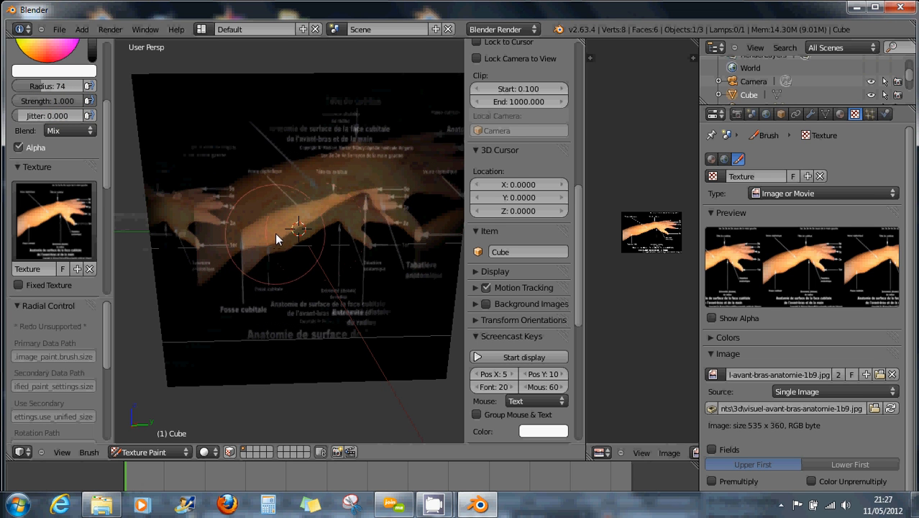
{"action": "left_click_drag", "start_coordinate": [275, 234], "coordinate": [292, 236]}
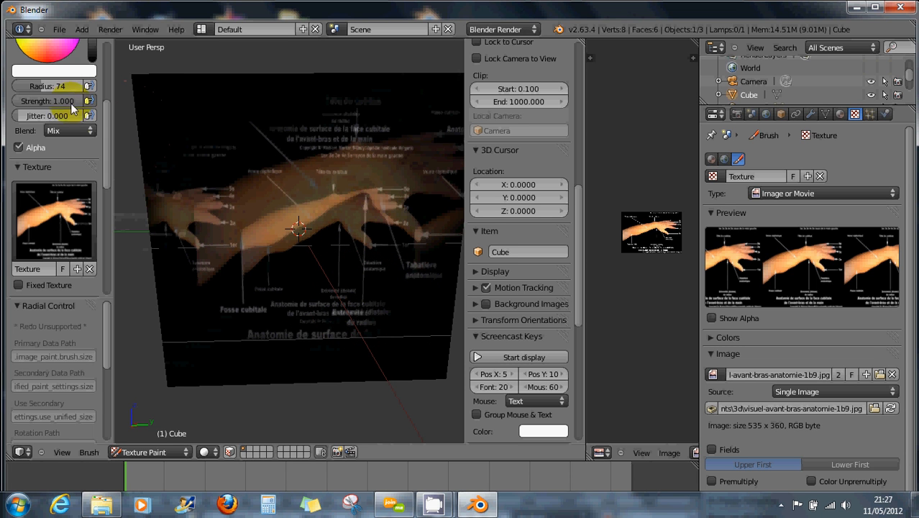
{"action": "left_click_drag", "start_coordinate": [71, 101], "coordinate": [53, 87]}
{"action": "mouse_move", "coordinate": [271, 174]}
{"action": "left_mouse_down"}
{"action": "mouse_move", "coordinate": [259, 174]}
{"action": "mouse_move", "coordinate": [254, 200]}
{"action": "mouse_move", "coordinate": [282, 257]}
{"action": "mouse_move", "coordinate": [355, 271]}
{"action": "left_mouse_up"}
Widen the image editor and display the color image in it.
{"action": "left_click_drag", "start_coordinate": [698, 433], "coordinate": [779, 439]}
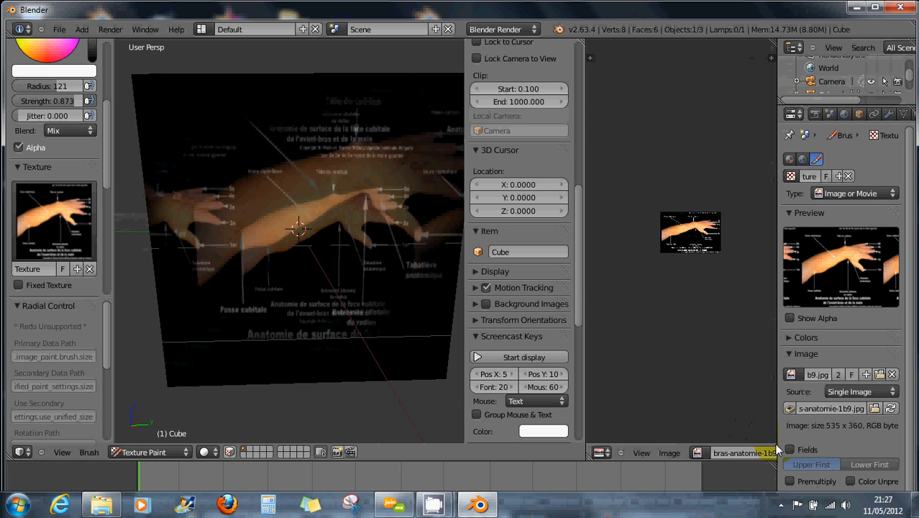
{"action": "left_click", "coordinate": [697, 453]}
{"action": "left_click", "coordinate": [713, 311]}
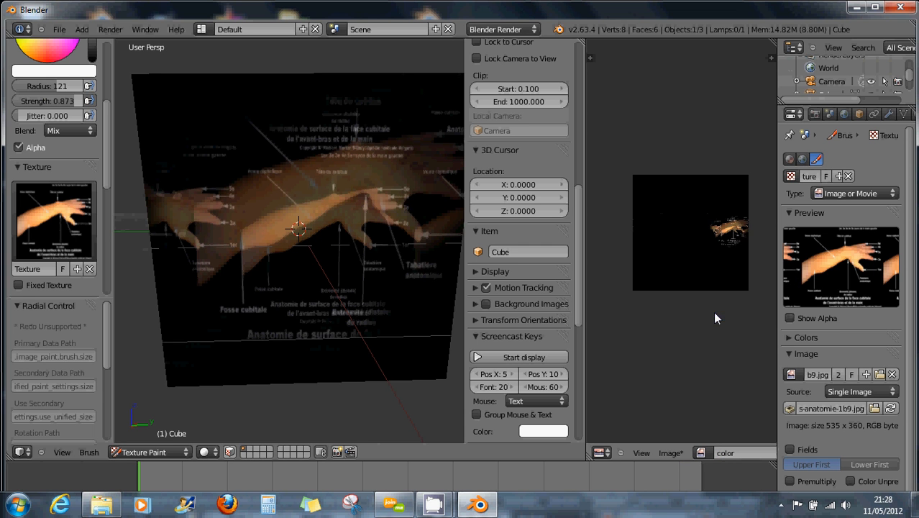
{"action": "scroll", "coordinate": [740, 232], "scroll_direction": "up", "scroll_amount": 4}
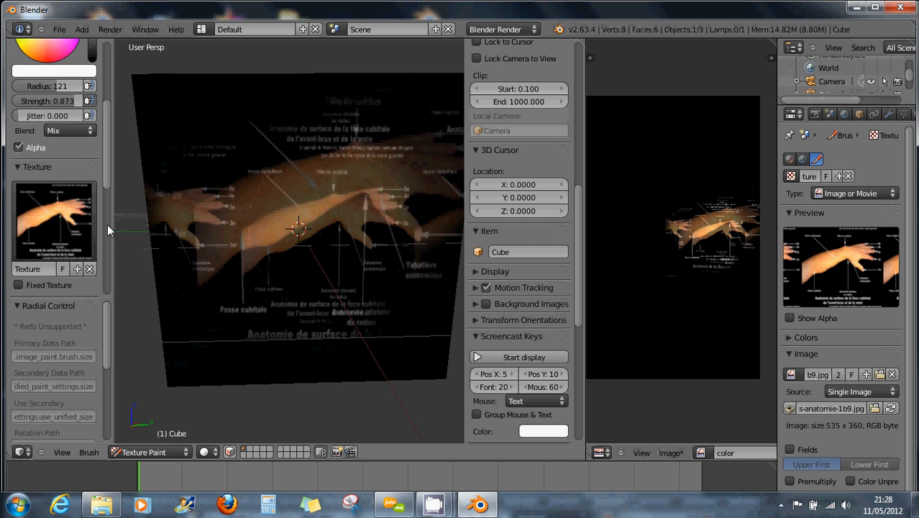
Sample black as the brush colour and set the brush colour back to white.
{"action": "left_click", "coordinate": [29, 283]}
{"action": "key", "text": "s"}
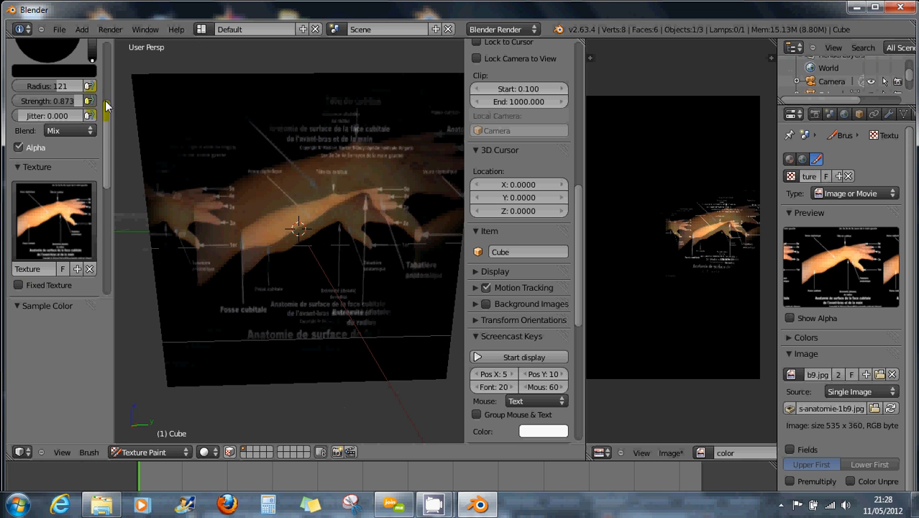
{"action": "left_click_drag", "start_coordinate": [105, 101], "coordinate": [107, 36]}
{"action": "left_click_drag", "start_coordinate": [89, 218], "coordinate": [93, 161]}
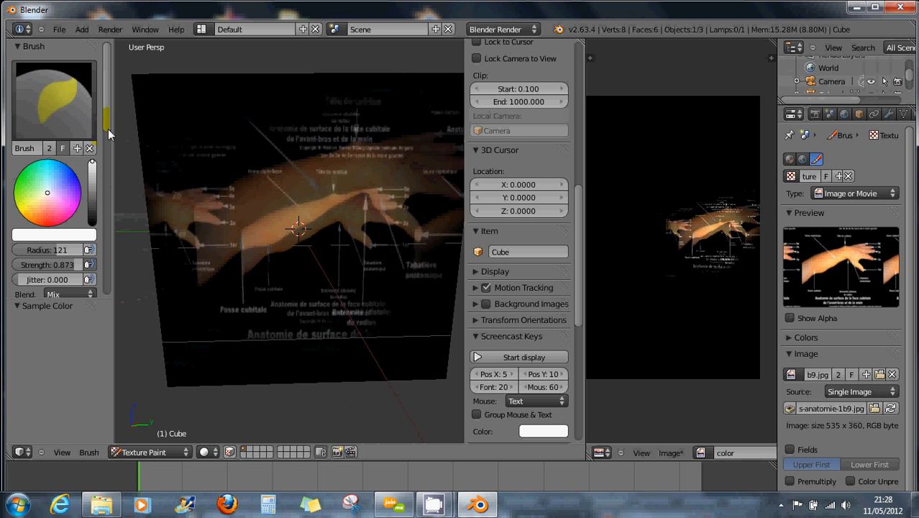
Set the Project Paint normal angle to 90 and paint the arm texture across the cube's front face.
{"action": "left_click_drag", "start_coordinate": [108, 129], "coordinate": [116, 253]}
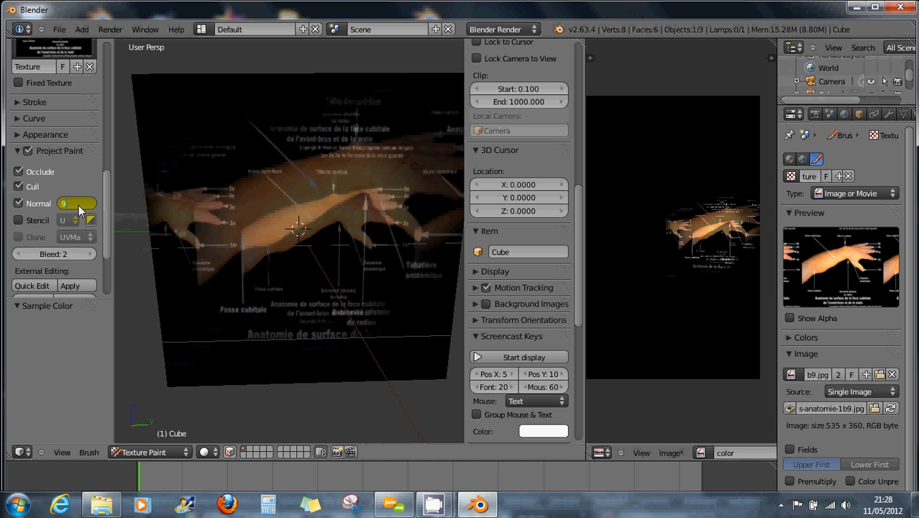
{"action": "type", "text": "0"}
{"action": "key", "text": "Return"}
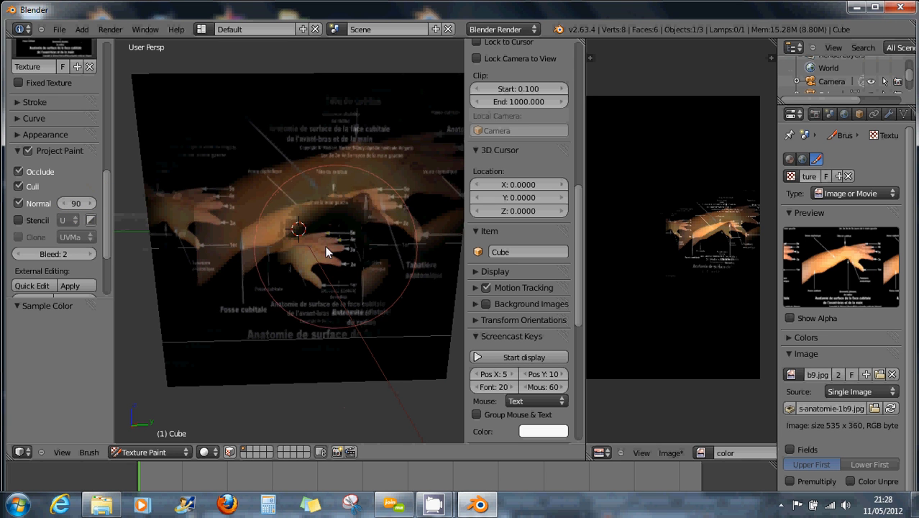
{"action": "left_click", "coordinate": [281, 269]}
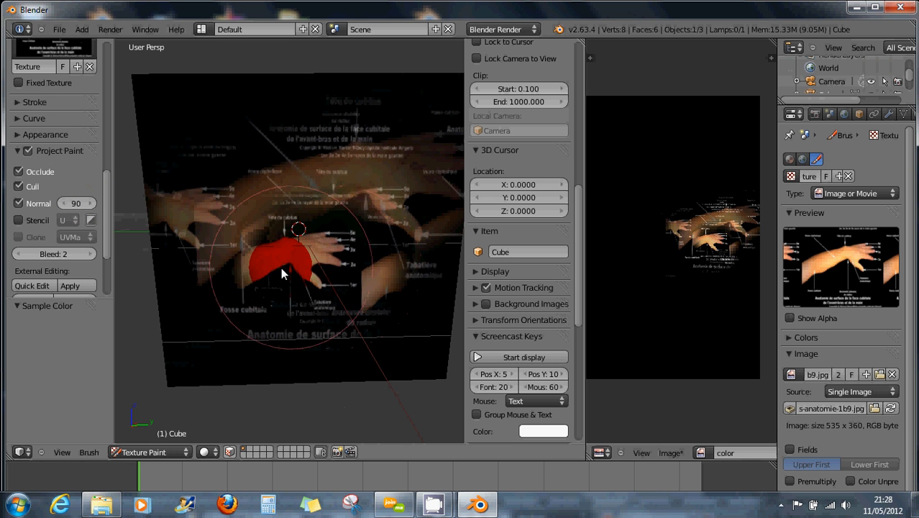
{"action": "mouse_move", "coordinate": [281, 267]}
{"action": "left_mouse_down"}
{"action": "mouse_move", "coordinate": [264, 252]}
{"action": "mouse_move", "coordinate": [270, 272]}
{"action": "mouse_move", "coordinate": [279, 210]}
{"action": "mouse_move", "coordinate": [325, 275]}
{"action": "mouse_move", "coordinate": [383, 279]}
{"action": "mouse_move", "coordinate": [406, 305]}
{"action": "mouse_move", "coordinate": [280, 235]}
{"action": "mouse_move", "coordinate": [290, 248]}
{"action": "mouse_move", "coordinate": [272, 154]}
{"action": "mouse_move", "coordinate": [296, 233]}
{"action": "mouse_move", "coordinate": [287, 209]}
{"action": "mouse_move", "coordinate": [249, 192]}
{"action": "mouse_move", "coordinate": [236, 269]}
{"action": "mouse_move", "coordinate": [276, 239]}
{"action": "mouse_move", "coordinate": [370, 265]}
{"action": "mouse_move", "coordinate": [382, 160]}
{"action": "mouse_move", "coordinate": [197, 187]}
{"action": "mouse_move", "coordinate": [330, 278]}
{"action": "mouse_move", "coordinate": [209, 287]}
{"action": "left_mouse_up"}
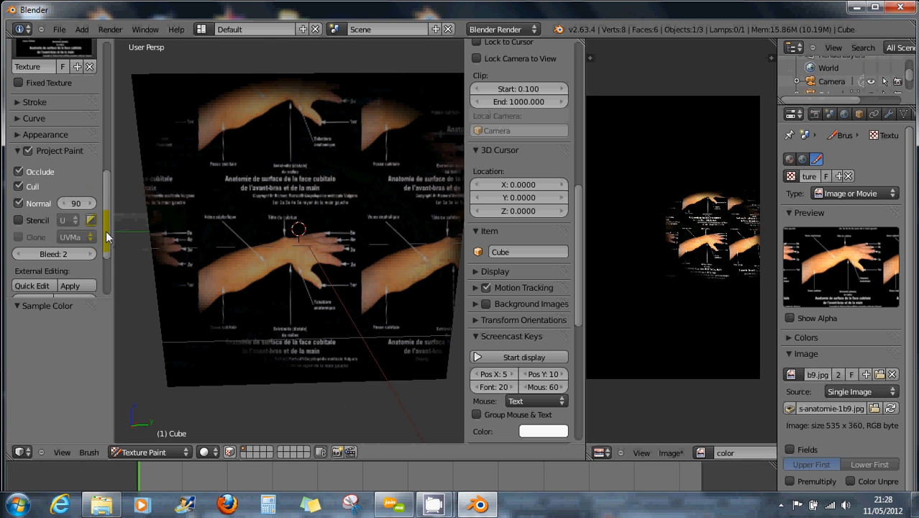
Enable Fixed Texture for the brush and paint the arm texture onto the cube's front face from an angled view.
{"action": "left_click_drag", "start_coordinate": [106, 238], "coordinate": [113, 164]}
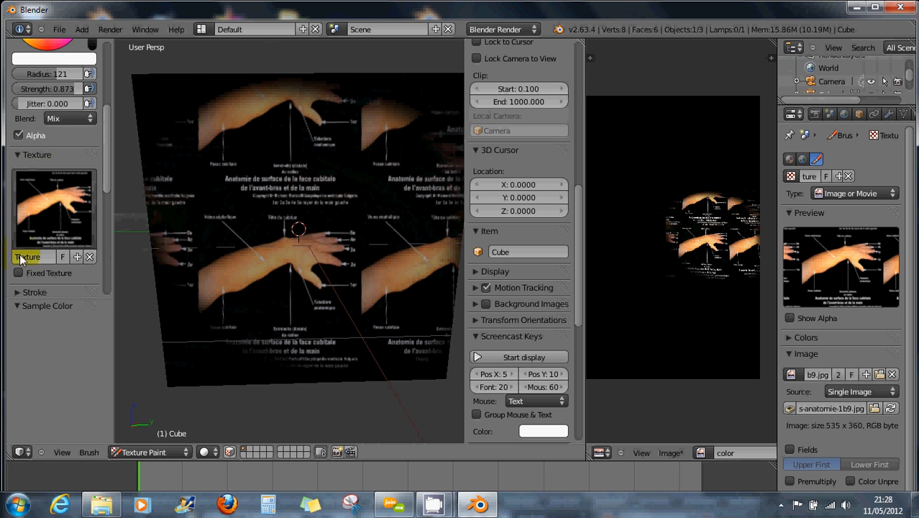
{"action": "left_click", "coordinate": [18, 272]}
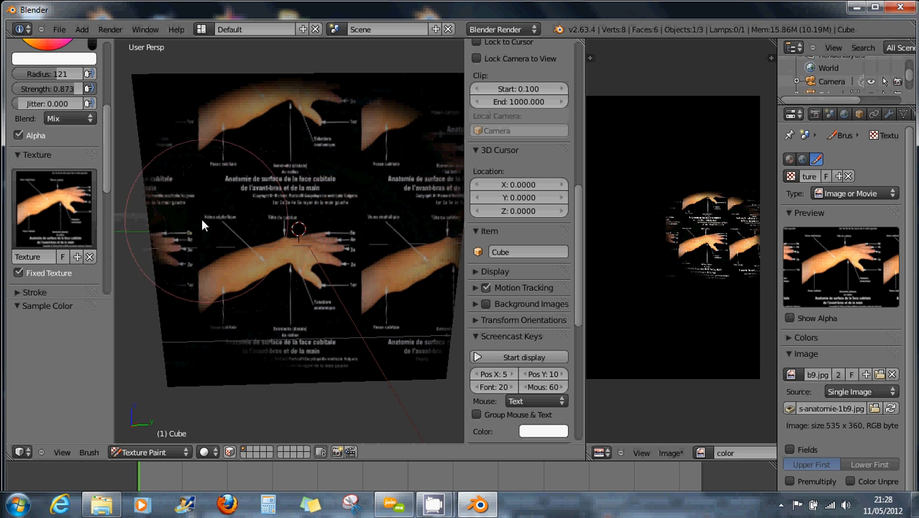
{"action": "mouse_move", "coordinate": [187, 170]}
{"action": "middle_mouse_down"}
{"action": "mouse_move", "coordinate": [230, 181]}
{"action": "mouse_move", "coordinate": [219, 218]}
{"action": "middle_mouse_up"}
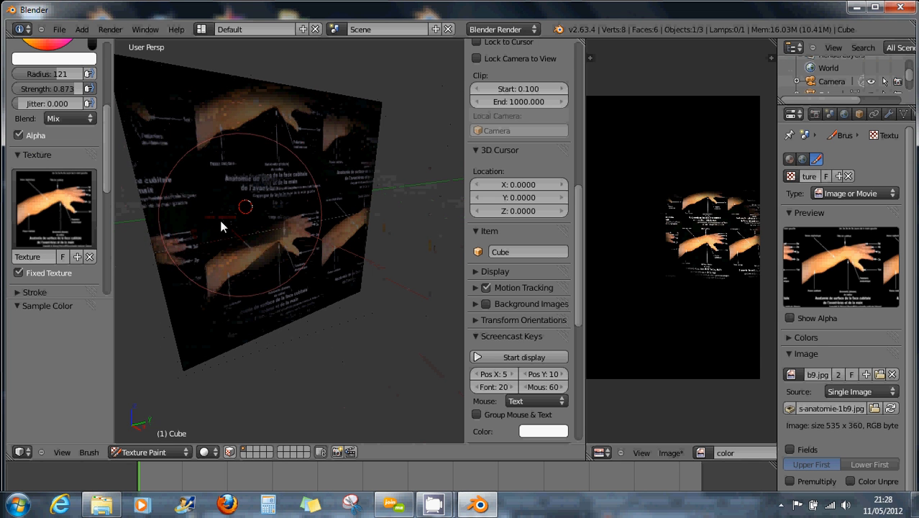
{"action": "mouse_move", "coordinate": [220, 227]}
{"action": "left_mouse_down"}
{"action": "mouse_move", "coordinate": [216, 252]}
{"action": "mouse_move", "coordinate": [266, 241]}
{"action": "mouse_move", "coordinate": [242, 294]}
{"action": "mouse_move", "coordinate": [285, 285]}
{"action": "mouse_move", "coordinate": [335, 252]}
{"action": "mouse_move", "coordinate": [261, 248]}
{"action": "left_mouse_up"}
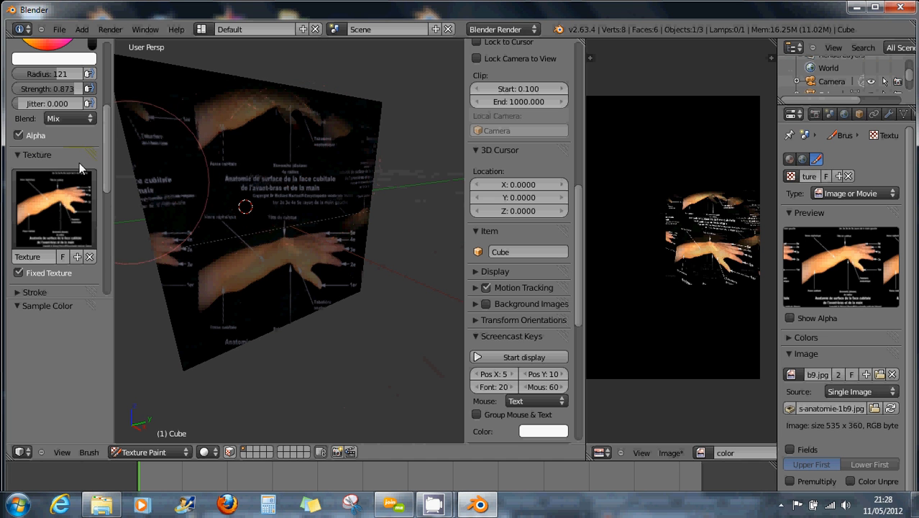
Disable Fixed Texture and paint the arm texture over the front face and the adjoining side of the cube from a rotated view.
{"action": "left_click", "coordinate": [65, 256]}
{"action": "left_click", "coordinate": [50, 273]}
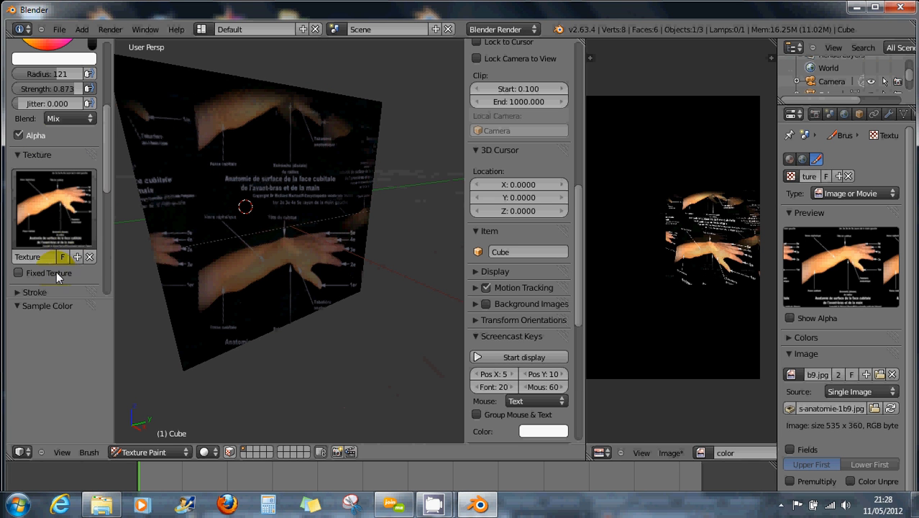
{"action": "mouse_move", "coordinate": [353, 249]}
{"action": "left_mouse_down"}
{"action": "mouse_move", "coordinate": [230, 167]}
{"action": "mouse_move", "coordinate": [239, 111]}
{"action": "mouse_move", "coordinate": [327, 168]}
{"action": "mouse_move", "coordinate": [241, 291]}
{"action": "mouse_move", "coordinate": [367, 183]}
{"action": "mouse_move", "coordinate": [366, 143]}
{"action": "mouse_move", "coordinate": [323, 234]}
{"action": "mouse_move", "coordinate": [223, 132]}
{"action": "mouse_move", "coordinate": [304, 205]}
{"action": "mouse_move", "coordinate": [244, 141]}
{"action": "mouse_move", "coordinate": [186, 100]}
{"action": "mouse_move", "coordinate": [235, 319]}
{"action": "mouse_move", "coordinate": [361, 242]}
{"action": "mouse_move", "coordinate": [316, 204]}
{"action": "mouse_move", "coordinate": [324, 207]}
{"action": "left_mouse_up"}
{"action": "middle_click_drag", "start_coordinate": [323, 206], "coordinate": [302, 225]}
{"action": "mouse_move", "coordinate": [302, 226]}
{"action": "left_mouse_down"}
{"action": "mouse_move", "coordinate": [279, 225]}
{"action": "mouse_move", "coordinate": [309, 239]}
{"action": "mouse_move", "coordinate": [334, 288]}
{"action": "mouse_move", "coordinate": [367, 270]}
{"action": "mouse_move", "coordinate": [362, 203]}
{"action": "mouse_move", "coordinate": [302, 171]}
{"action": "mouse_move", "coordinate": [281, 117]}
{"action": "mouse_move", "coordinate": [295, 230]}
{"action": "mouse_move", "coordinate": [320, 272]}
{"action": "mouse_move", "coordinate": [326, 227]}
{"action": "mouse_move", "coordinate": [318, 274]}
{"action": "left_mouse_up"}
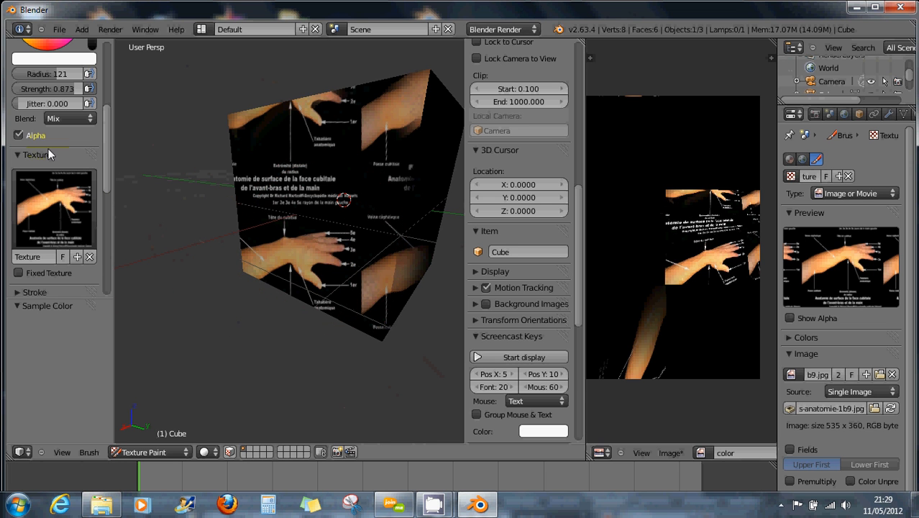
Enable Fixed Texture again and paint over the lettering and arm on the cube's front face.
{"action": "left_click", "coordinate": [20, 273]}
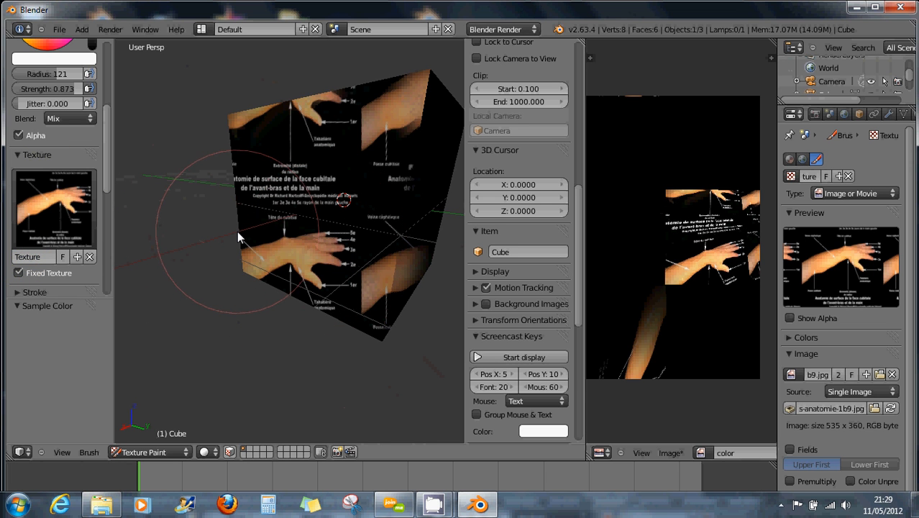
{"action": "middle_click_drag", "start_coordinate": [241, 231], "coordinate": [329, 231]}
{"action": "mouse_move", "coordinate": [329, 230]}
{"action": "left_mouse_down"}
{"action": "mouse_move", "coordinate": [304, 207]}
{"action": "mouse_move", "coordinate": [287, 236]}
{"action": "mouse_move", "coordinate": [354, 244]}
{"action": "mouse_move", "coordinate": [292, 243]}
{"action": "left_mouse_up"}
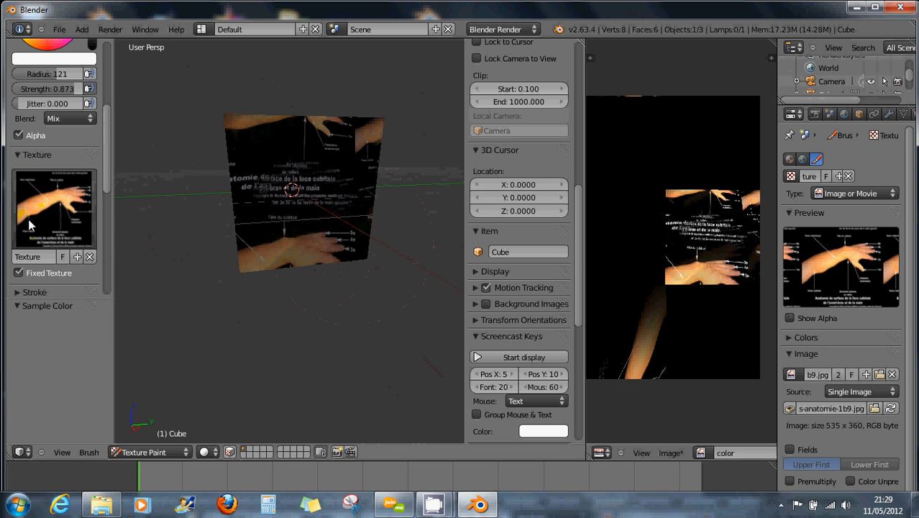
Turn Fixed Texture off and paint the arm texture over the middle and lower part of the front face.
{"action": "left_click", "coordinate": [20, 273]}
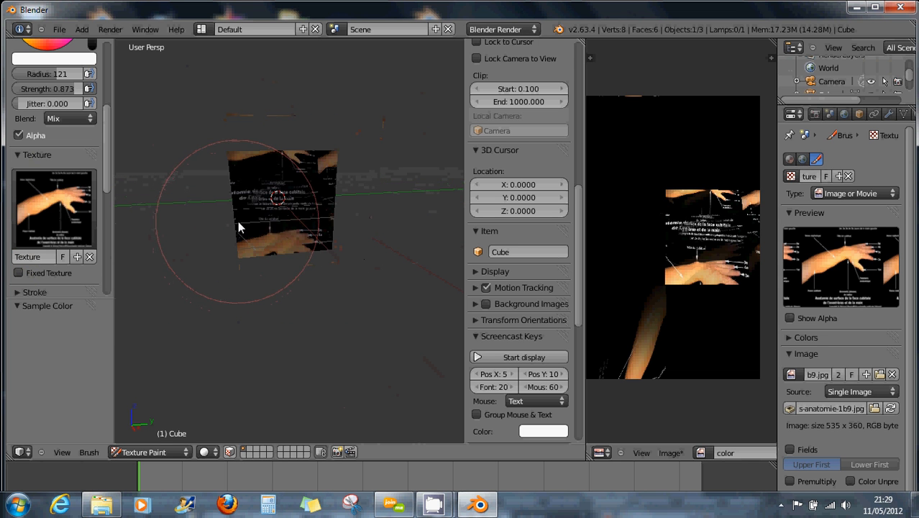
{"action": "scroll", "coordinate": [265, 211], "scroll_direction": "up", "scroll_amount": 3}
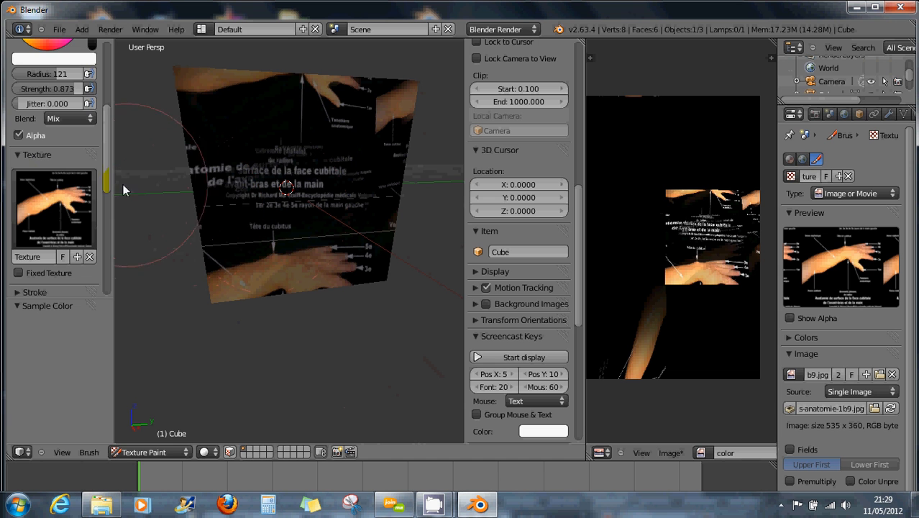
{"action": "left_click_drag", "start_coordinate": [109, 184], "coordinate": [110, 206]}
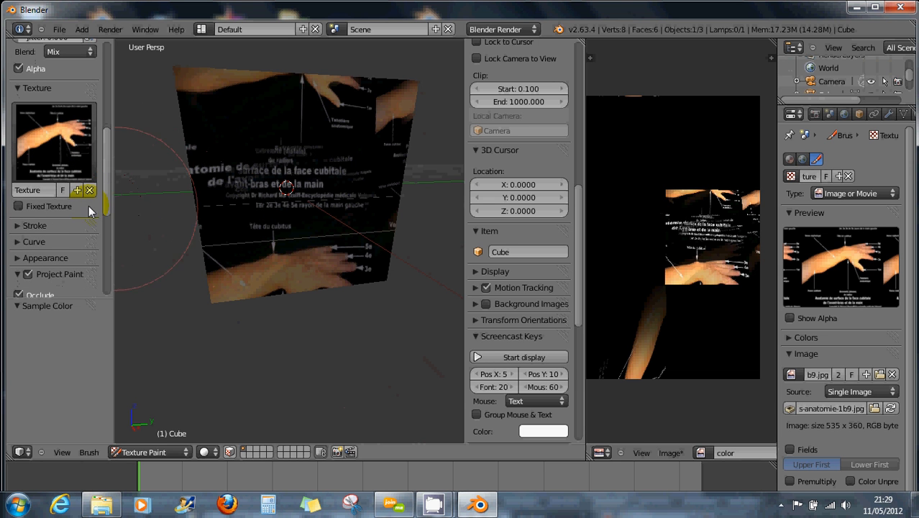
{"action": "middle_click_drag", "start_coordinate": [273, 201], "coordinate": [308, 204]}
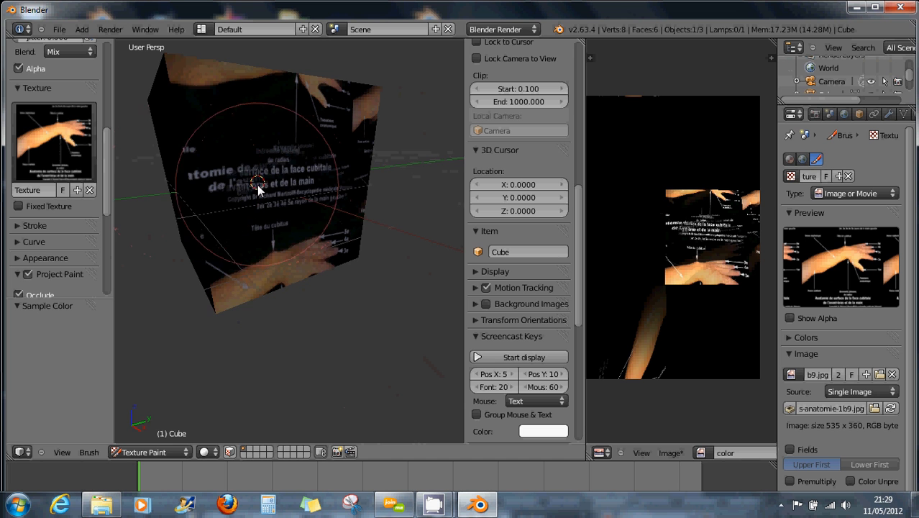
{"action": "middle_click_drag", "start_coordinate": [259, 187], "coordinate": [285, 169]}
{"action": "mouse_move", "coordinate": [284, 169]}
{"action": "left_mouse_down"}
{"action": "mouse_move", "coordinate": [317, 173]}
{"action": "mouse_move", "coordinate": [243, 187]}
{"action": "mouse_move", "coordinate": [311, 228]}
{"action": "mouse_move", "coordinate": [317, 270]}
{"action": "mouse_move", "coordinate": [246, 257]}
{"action": "left_mouse_up"}
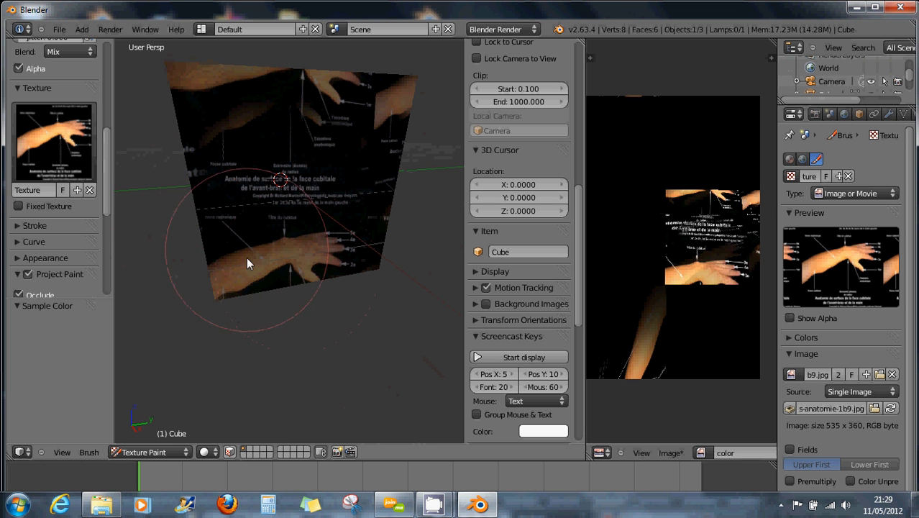
Turn Fixed Texture on, reduce the brush radius by about half, and paint smaller arms across the middle of the front face.
{"action": "left_click", "coordinate": [18, 206]}
{"action": "mouse_move", "coordinate": [263, 234]}
{"action": "middle_mouse_down"}
{"action": "mouse_move", "coordinate": [289, 222]}
{"action": "mouse_move", "coordinate": [281, 205]}
{"action": "mouse_move", "coordinate": [292, 260]}
{"action": "middle_mouse_up"}
{"action": "mouse_move", "coordinate": [290, 254]}
{"action": "left_mouse_down"}
{"action": "mouse_move", "coordinate": [358, 263]}
{"action": "mouse_move", "coordinate": [325, 232]}
{"action": "left_mouse_up"}
{"action": "left_click", "coordinate": [310, 232]}
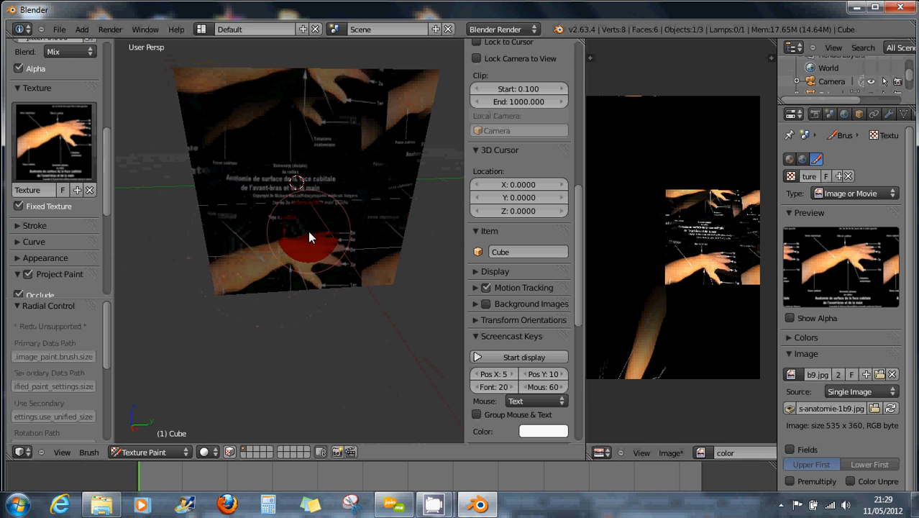
{"action": "mouse_move", "coordinate": [345, 158]}
{"action": "left_mouse_down"}
{"action": "mouse_move", "coordinate": [308, 165]}
{"action": "mouse_move", "coordinate": [346, 171]}
{"action": "mouse_move", "coordinate": [293, 205]}
{"action": "mouse_move", "coordinate": [308, 195]}
{"action": "mouse_move", "coordinate": [295, 190]}
{"action": "mouse_move", "coordinate": [353, 207]}
{"action": "mouse_move", "coordinate": [343, 204]}
{"action": "left_mouse_up"}
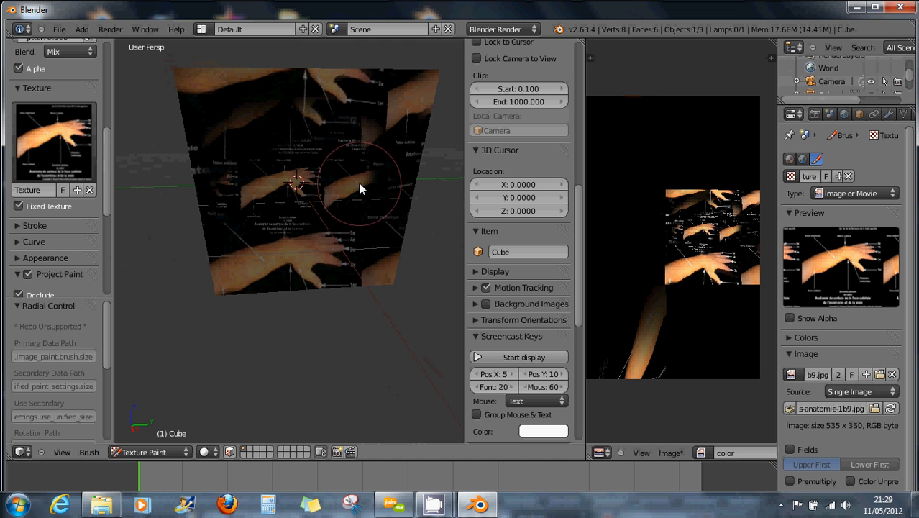
Show the cube in the front orthographic view and switch it from Texture Paint to Edit Mode.
{"action": "middle_click_drag", "start_coordinate": [359, 183], "coordinate": [371, 170]}
{"action": "scroll", "coordinate": [357, 190], "scroll_direction": "down", "scroll_amount": 4}
{"action": "scroll", "coordinate": [369, 181], "scroll_direction": "up", "scroll_amount": 5}
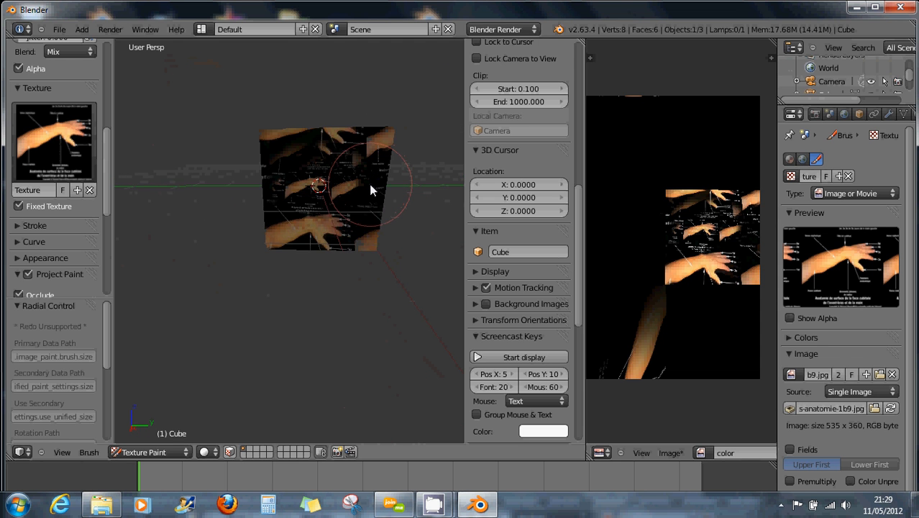
{"action": "scroll", "coordinate": [371, 189], "scroll_direction": "down", "scroll_amount": 4}
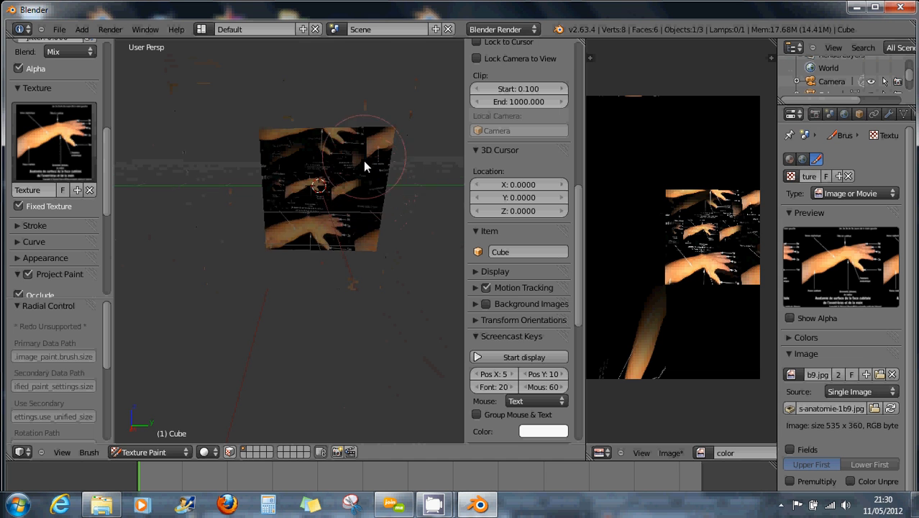
{"action": "middle_click_drag", "start_coordinate": [363, 160], "coordinate": [367, 175]}
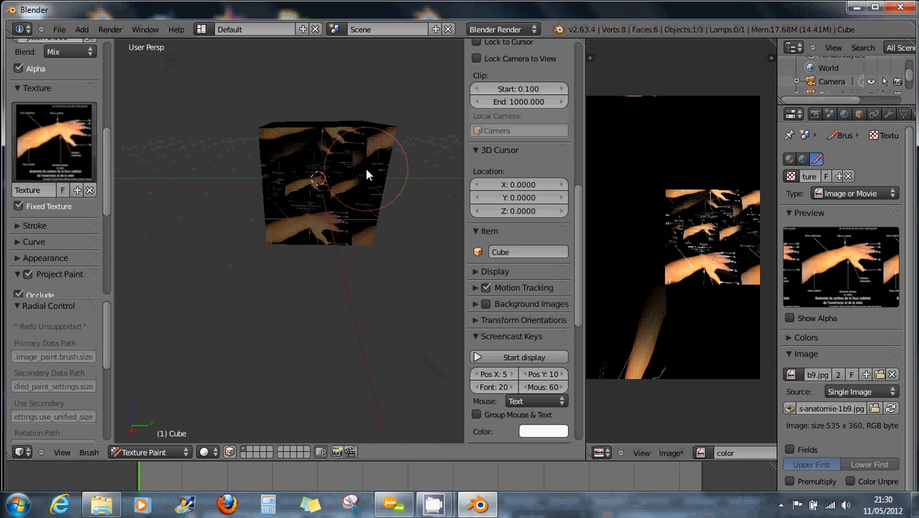
{"action": "key", "text": "KP_1"}
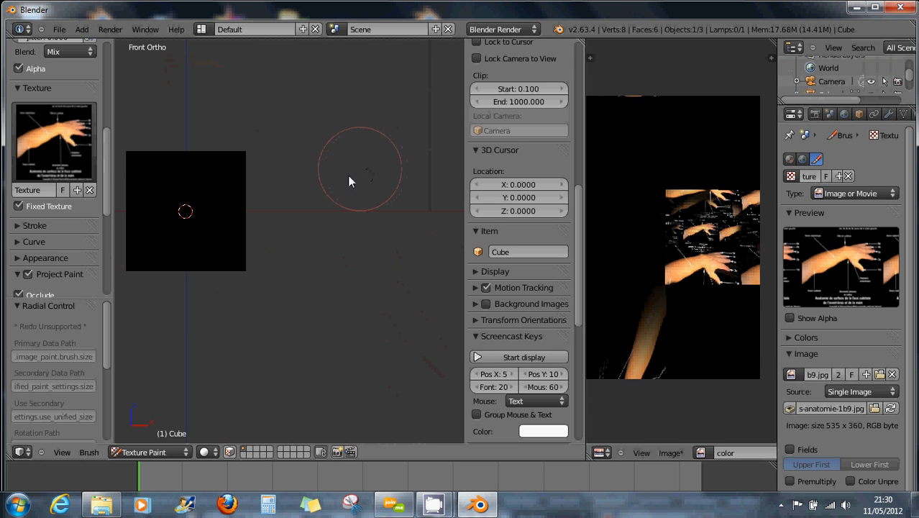
{"action": "left_click", "coordinate": [153, 453]}
{"action": "left_click", "coordinate": [148, 423]}
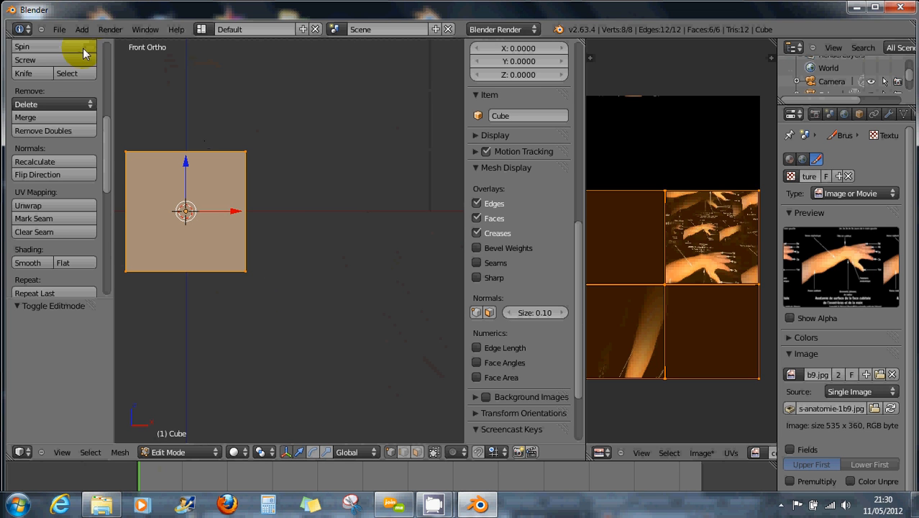
Check the available import formats and enable the Import Images as Planes add-on in the user preferences.
{"action": "left_click", "coordinate": [59, 30]}
{"action": "mouse_move", "coordinate": [93, 235]}
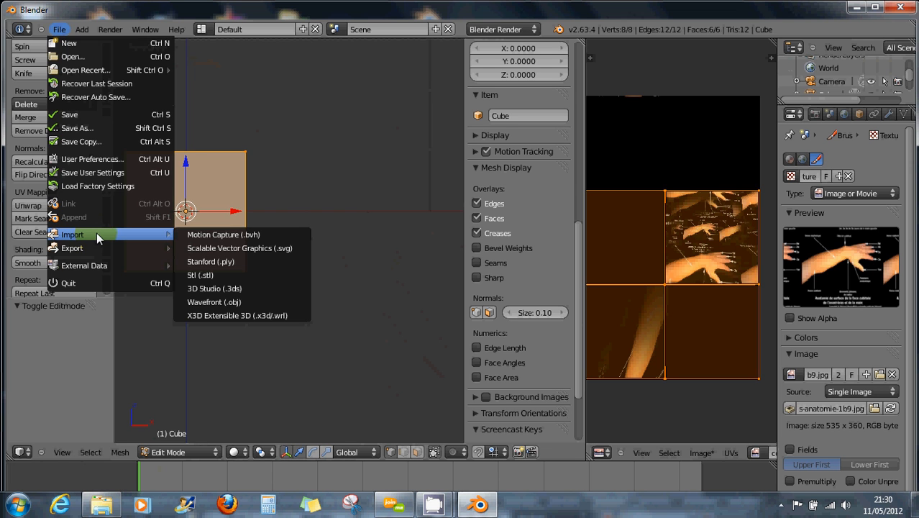
{"action": "left_click", "coordinate": [59, 30]}
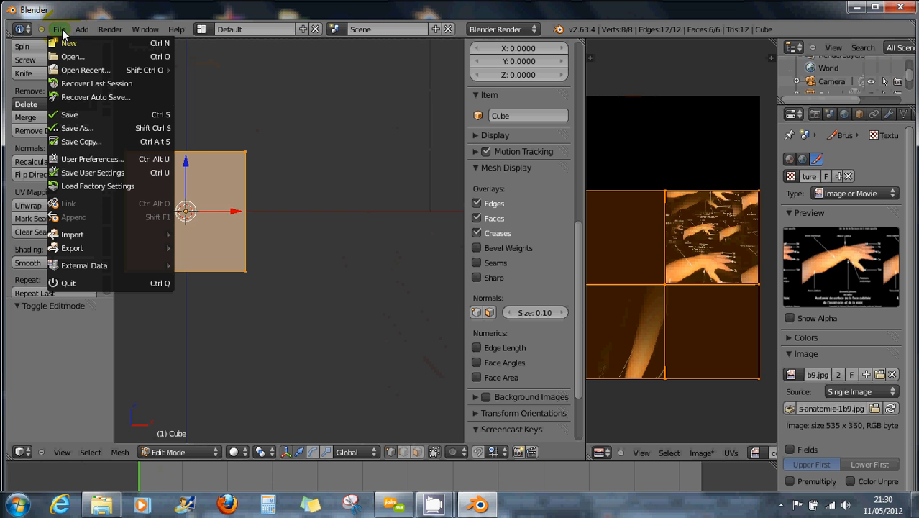
{"action": "left_click", "coordinate": [84, 159]}
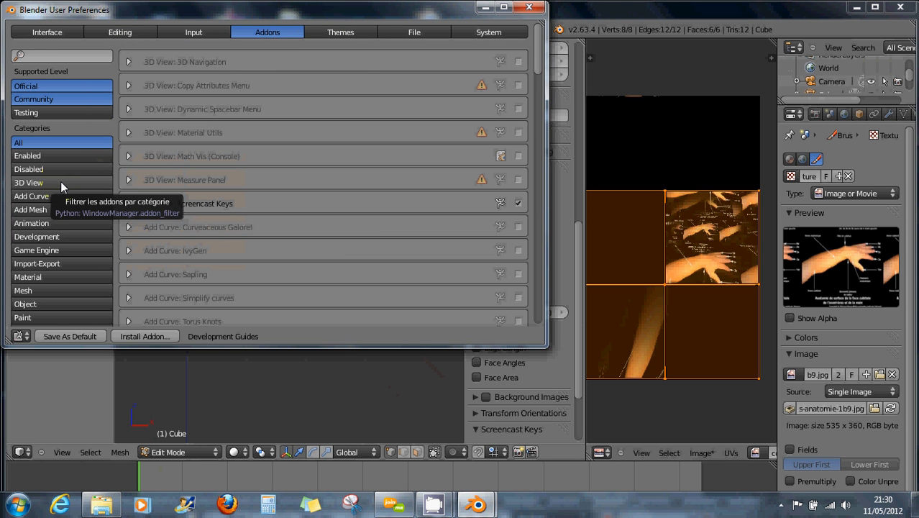
{"action": "left_click", "coordinate": [43, 264]}
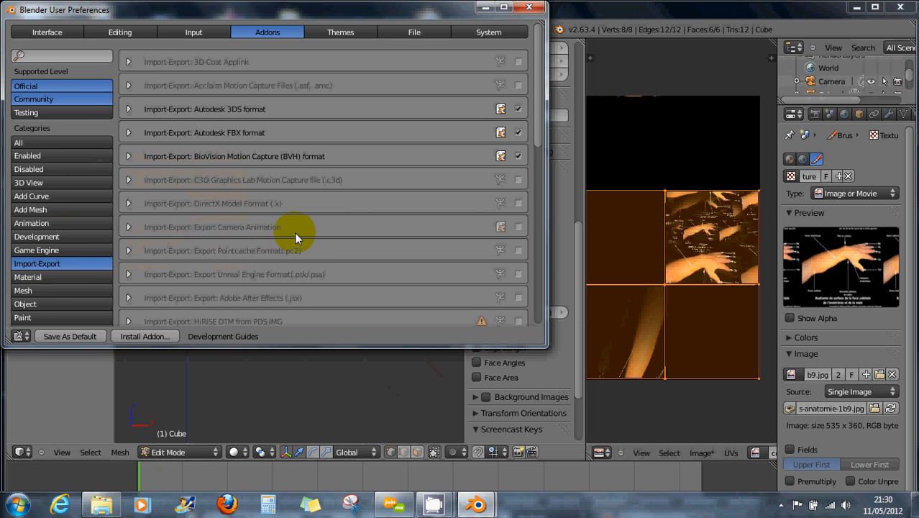
{"action": "scroll", "coordinate": [306, 238], "scroll_direction": "down", "scroll_amount": 3}
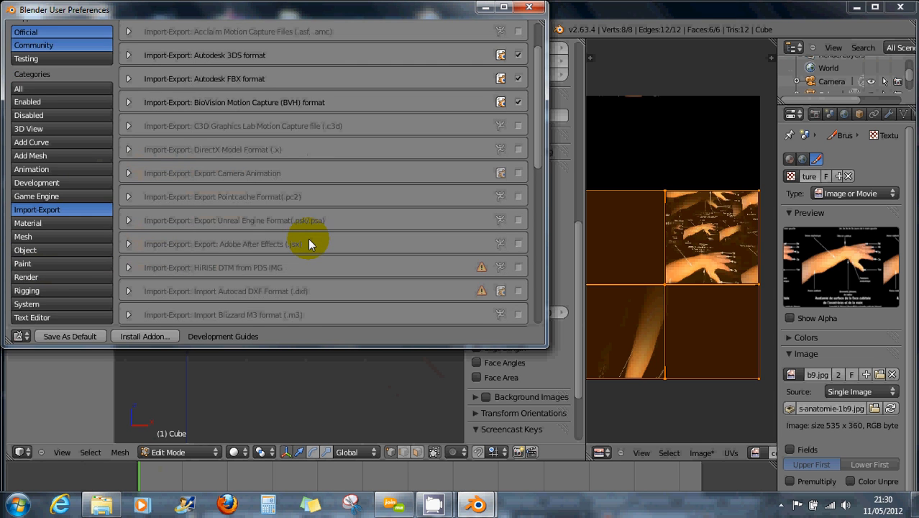
{"action": "scroll", "coordinate": [309, 245], "scroll_direction": "down", "scroll_amount": 1}
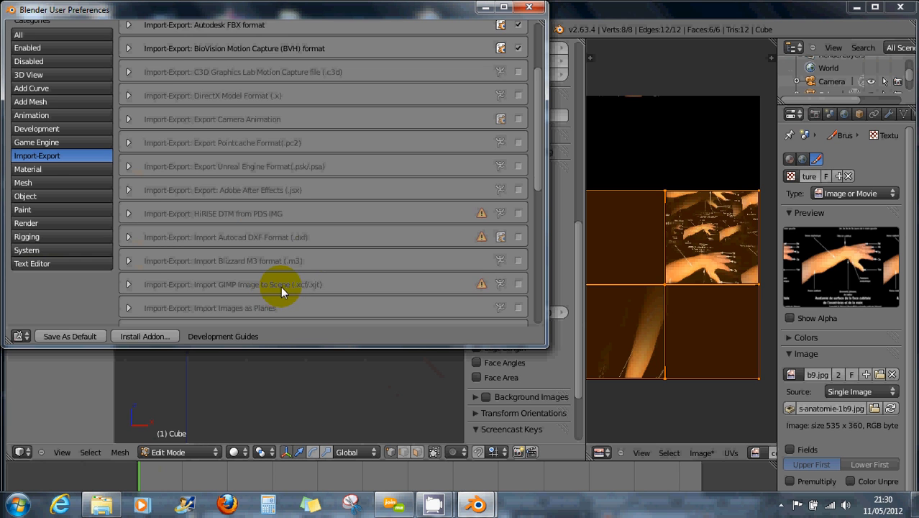
{"action": "scroll", "coordinate": [280, 286], "scroll_direction": "down", "scroll_amount": 1}
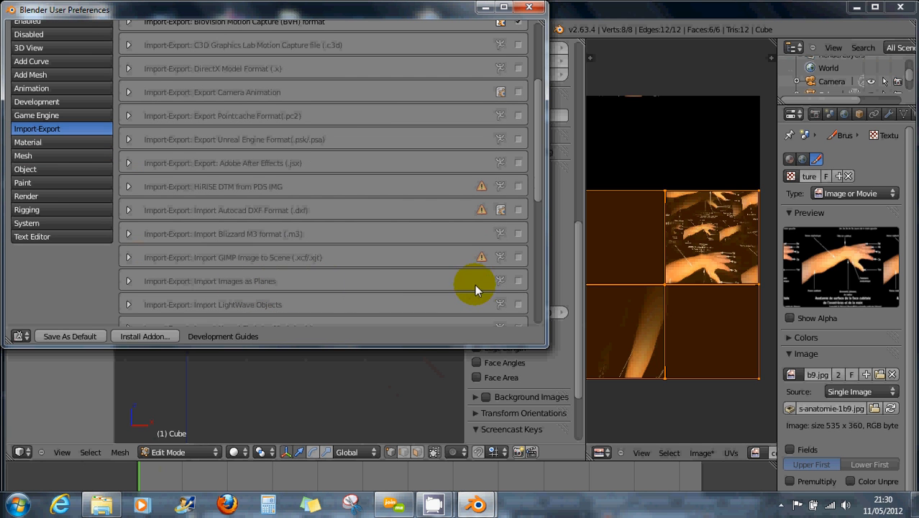
{"action": "left_click", "coordinate": [518, 281]}
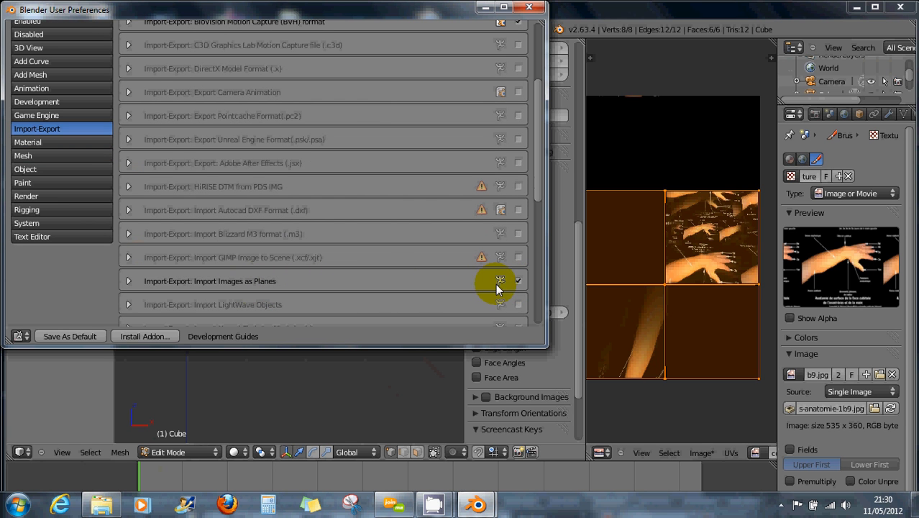
{"action": "left_click", "coordinate": [531, 9]}
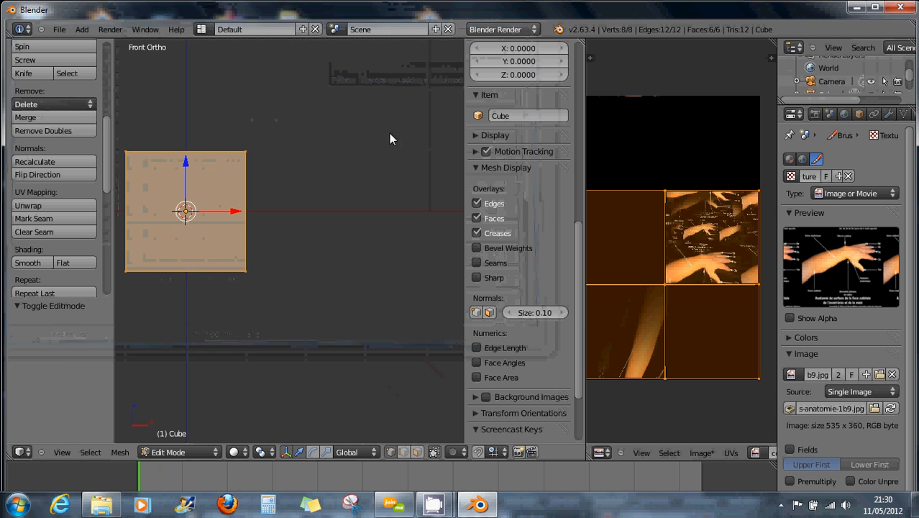
Start an Images as Planes import and display the files as thumbnails.
{"action": "scroll", "coordinate": [304, 190], "scroll_direction": "down", "scroll_amount": 1}
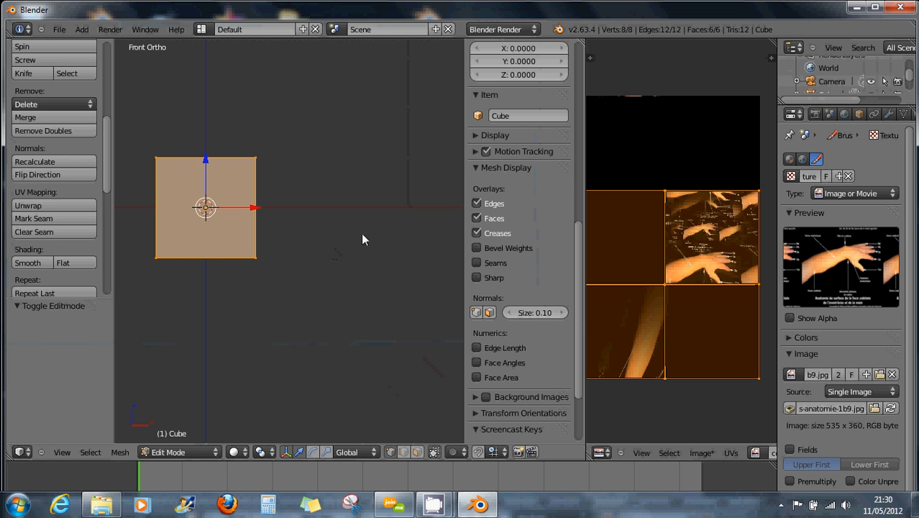
{"action": "left_click", "coordinate": [59, 30]}
{"action": "mouse_move", "coordinate": [77, 234]}
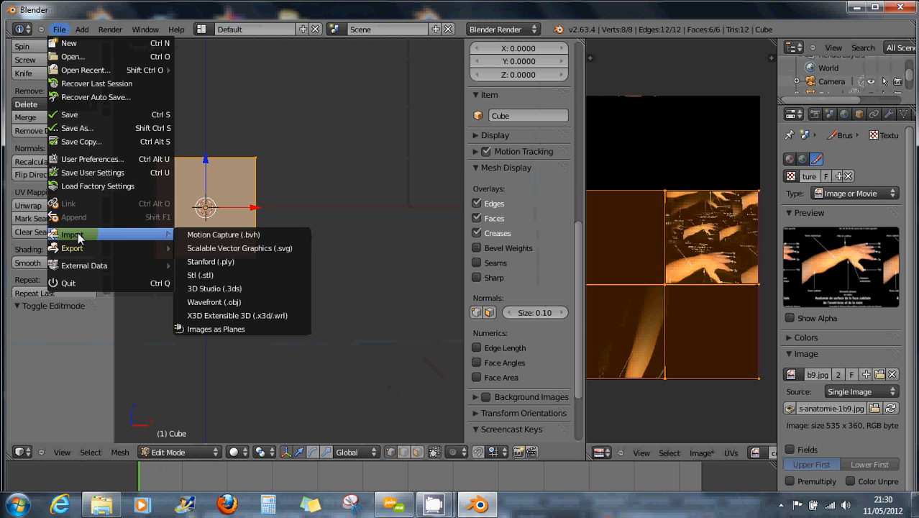
{"action": "left_click", "coordinate": [238, 328]}
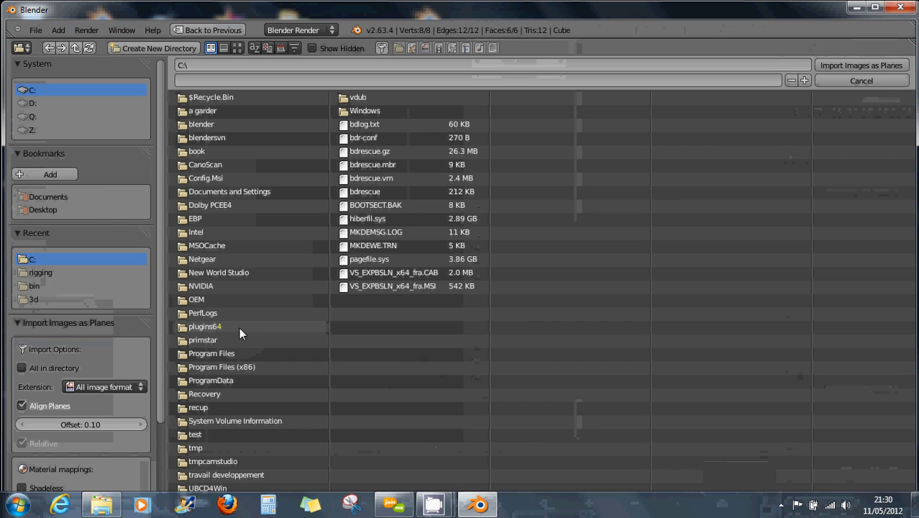
{"action": "left_click", "coordinate": [238, 48]}
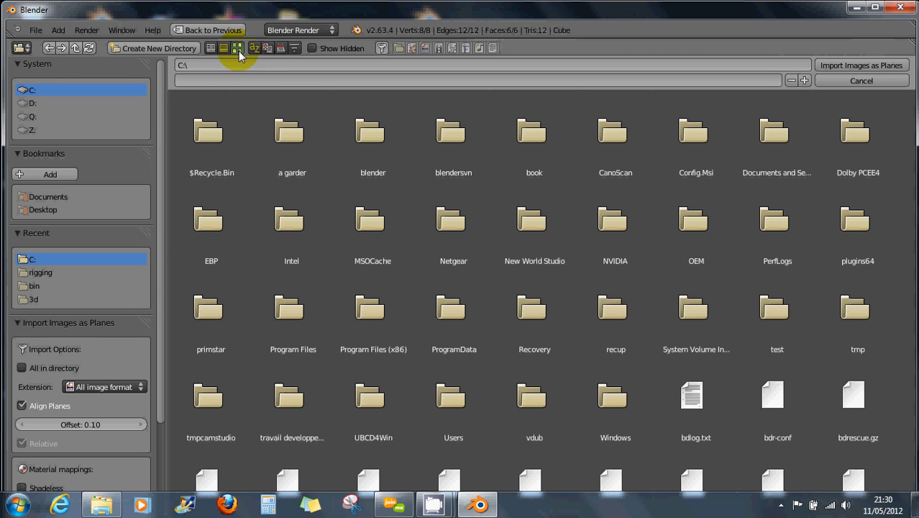
Import bakeefinale.tga from the Documents folder as a plane.
{"action": "left_click", "coordinate": [44, 199]}
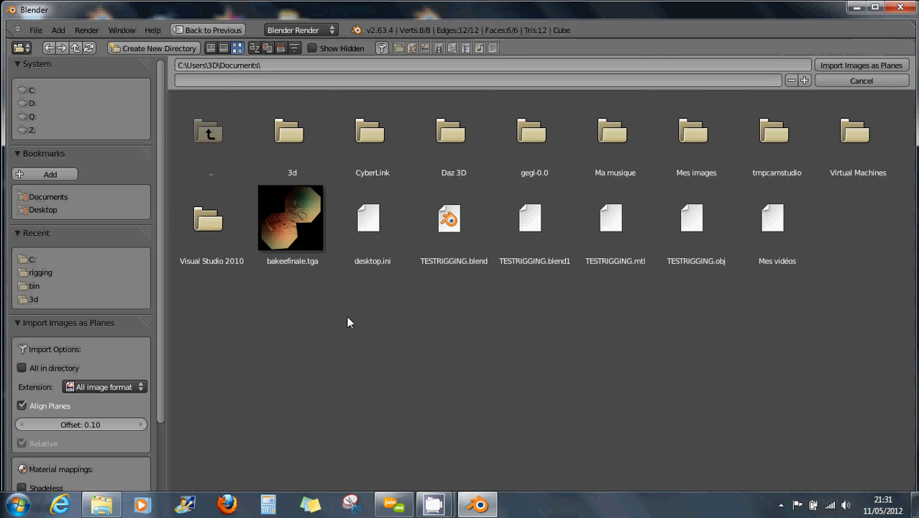
{"action": "left_click", "coordinate": [682, 160]}
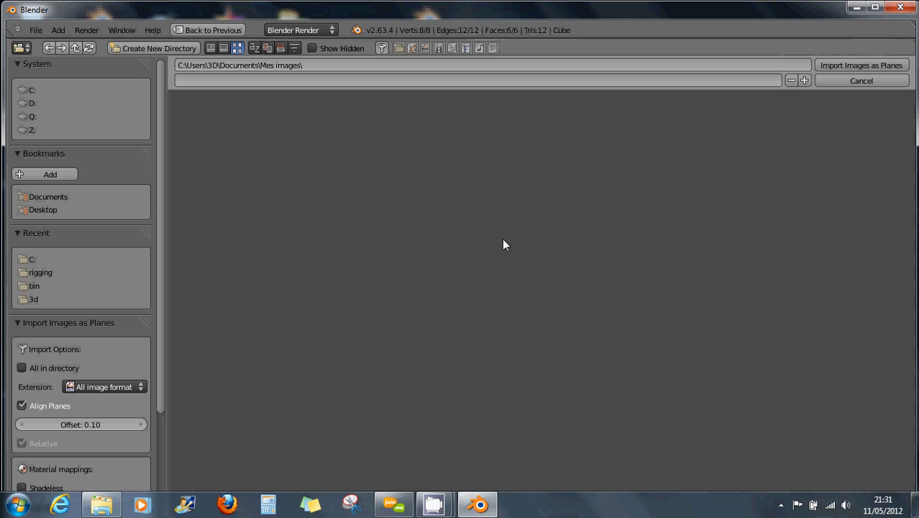
{"action": "left_click", "coordinate": [43, 200]}
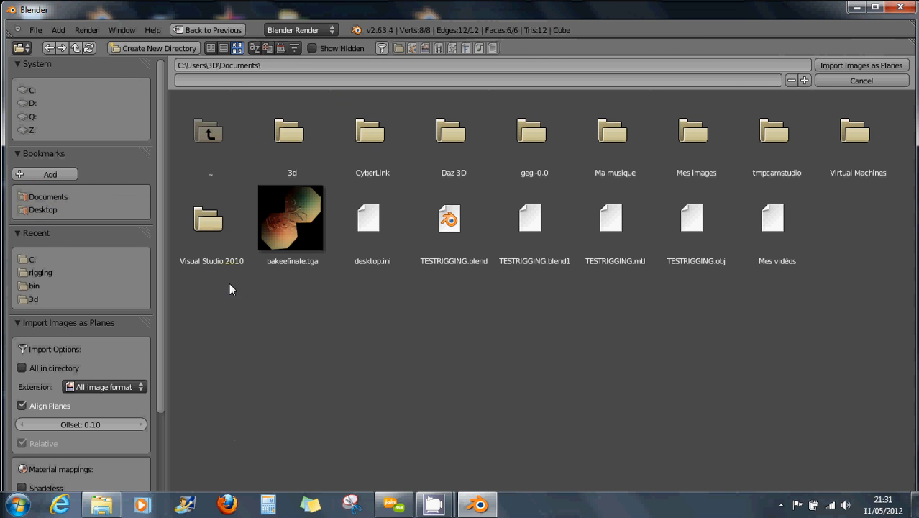
{"action": "left_click", "coordinate": [293, 240]}
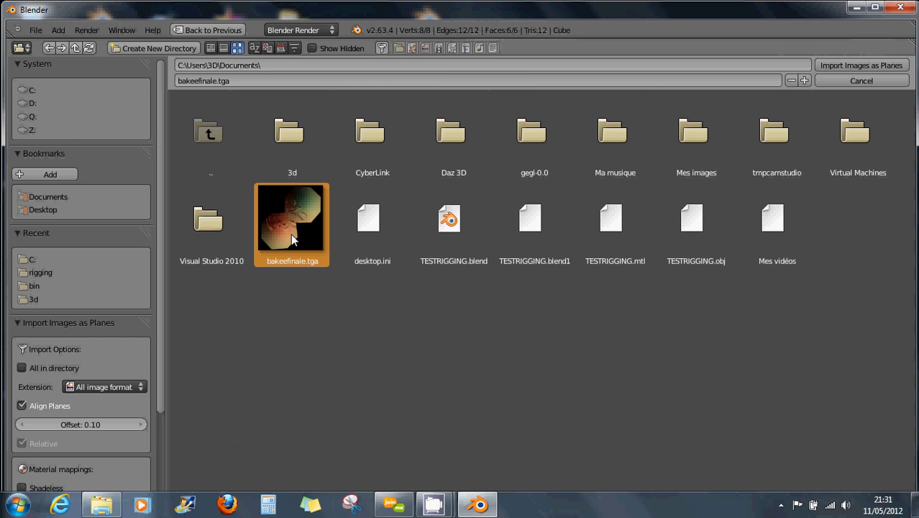
{"action": "double_click", "coordinate": [292, 239]}
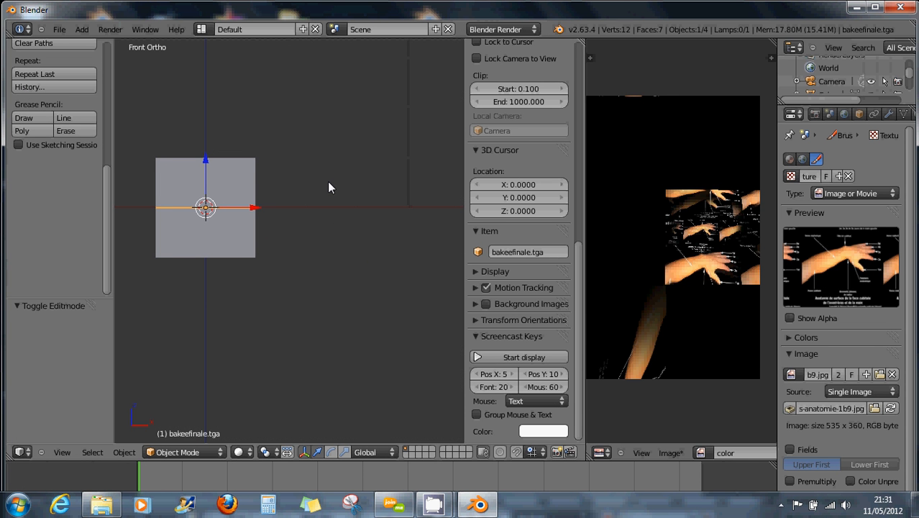
Move the imported image plane about 2.68 units along X, out of the cube.
{"action": "middle_click_drag", "start_coordinate": [328, 188], "coordinate": [331, 299]}
{"action": "left_click", "coordinate": [229, 198]}
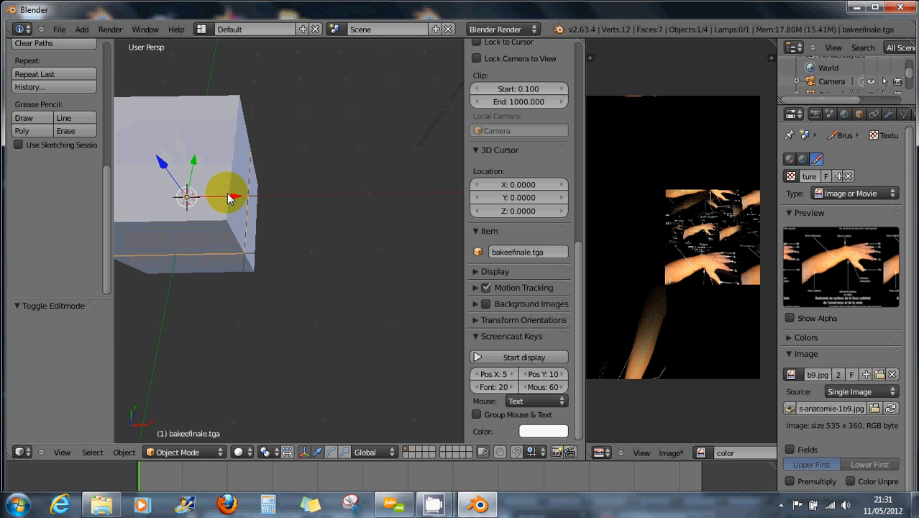
{"action": "left_click_drag", "start_coordinate": [233, 200], "coordinate": [391, 223]}
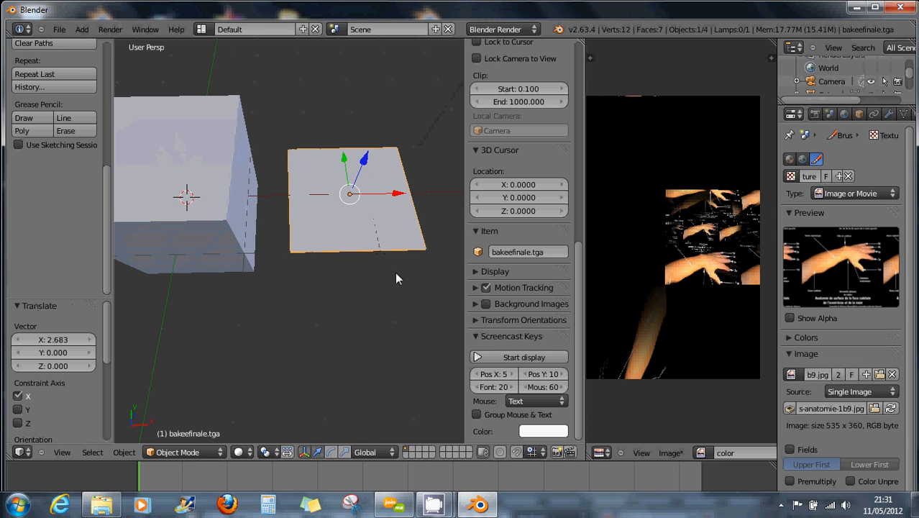
Set the viewport shading to Texture and move the image plane about 0.72 units further along X.
{"action": "left_click", "coordinate": [237, 452]}
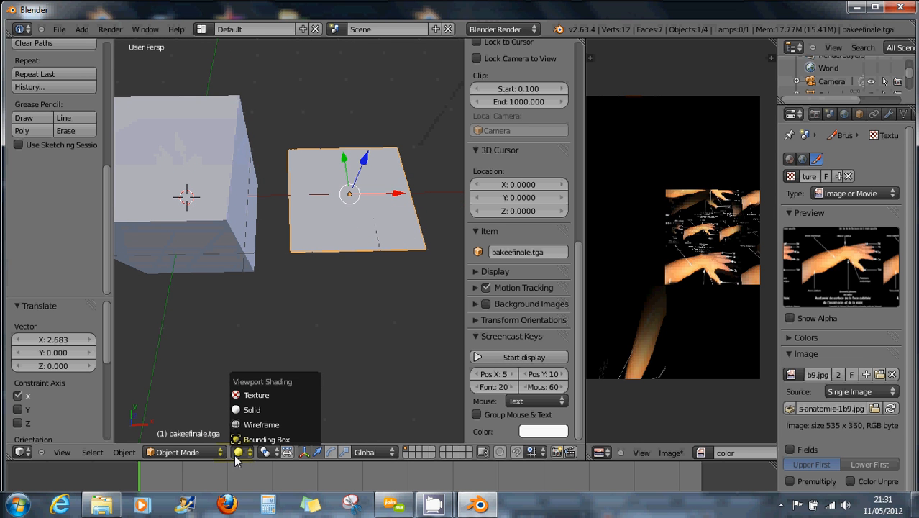
{"action": "left_click", "coordinate": [268, 396]}
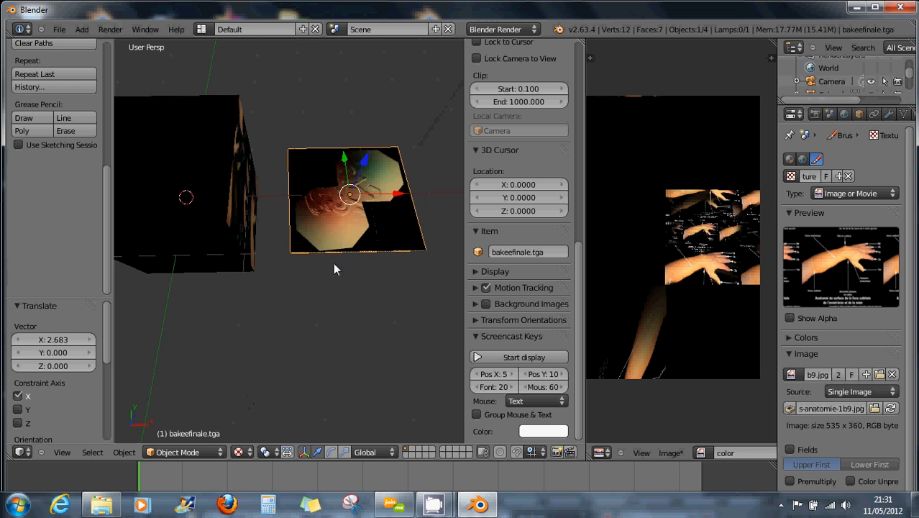
{"action": "middle_click_drag", "start_coordinate": [333, 265], "coordinate": [334, 299]}
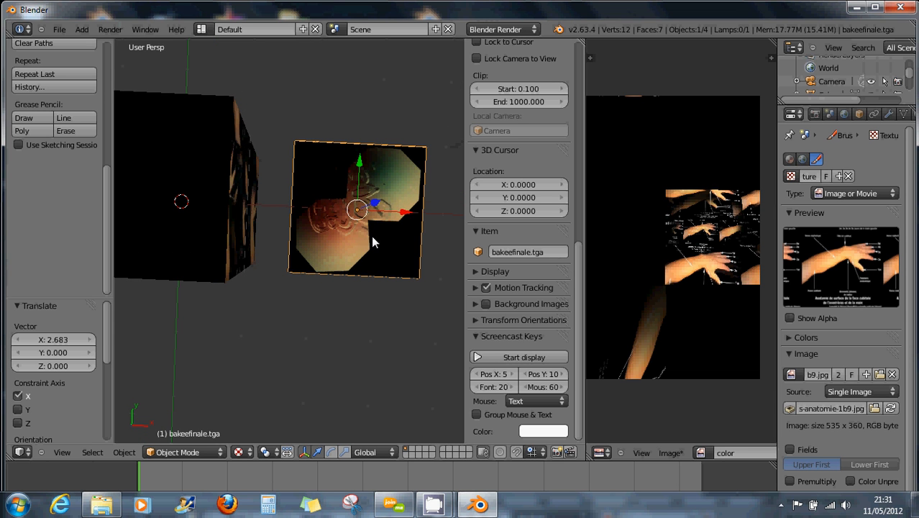
{"action": "left_click_drag", "start_coordinate": [405, 217], "coordinate": [452, 210]}
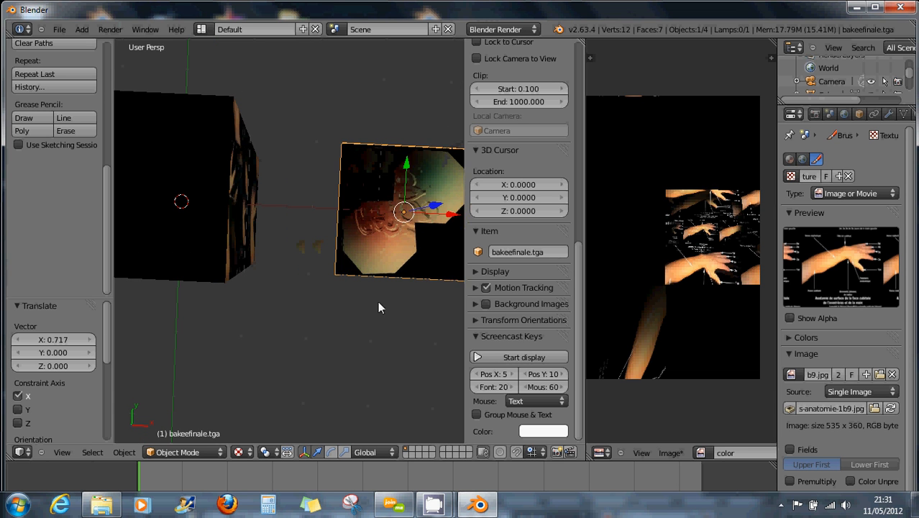
Import NORMALVRAIE.png from the 3d folder as a plane and move it about 3.23 units along Y, clear of the cube.
{"action": "middle_click_drag", "start_coordinate": [378, 301], "coordinate": [387, 320]}
{"action": "left_click", "coordinate": [58, 31]}
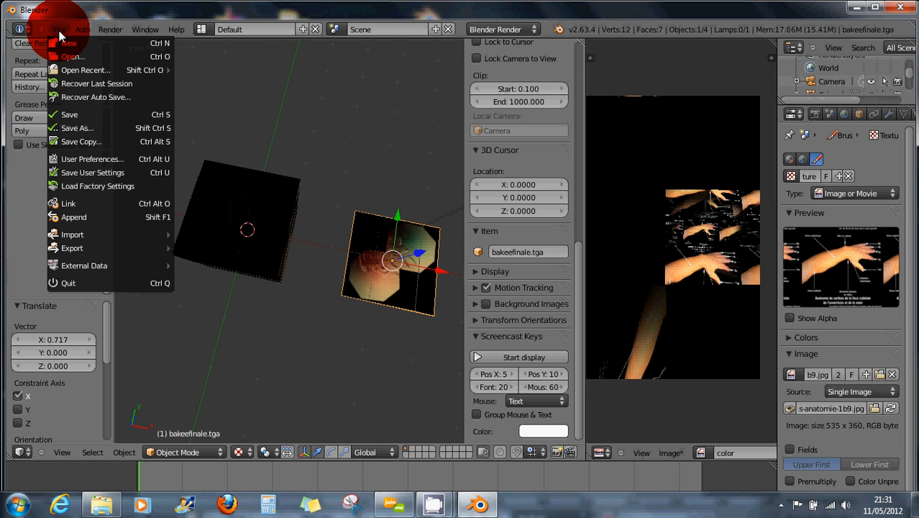
{"action": "mouse_move", "coordinate": [85, 236]}
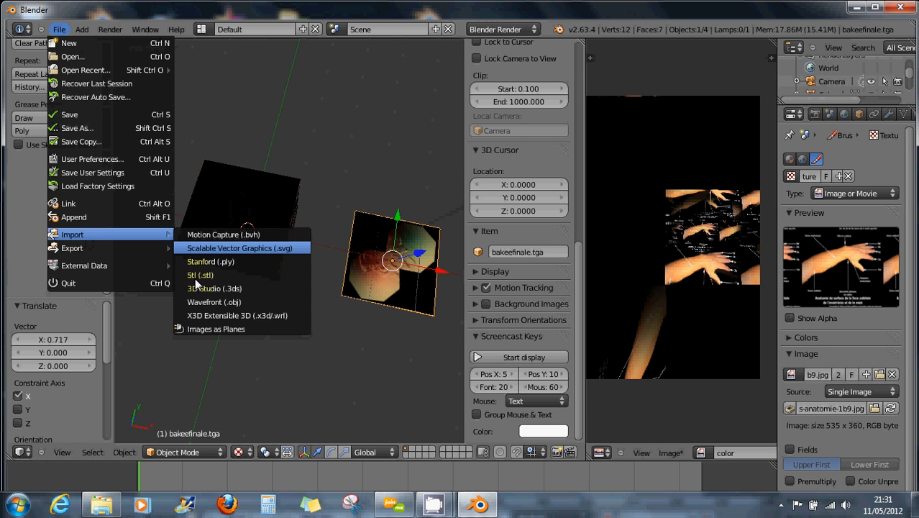
{"action": "left_click", "coordinate": [205, 328]}
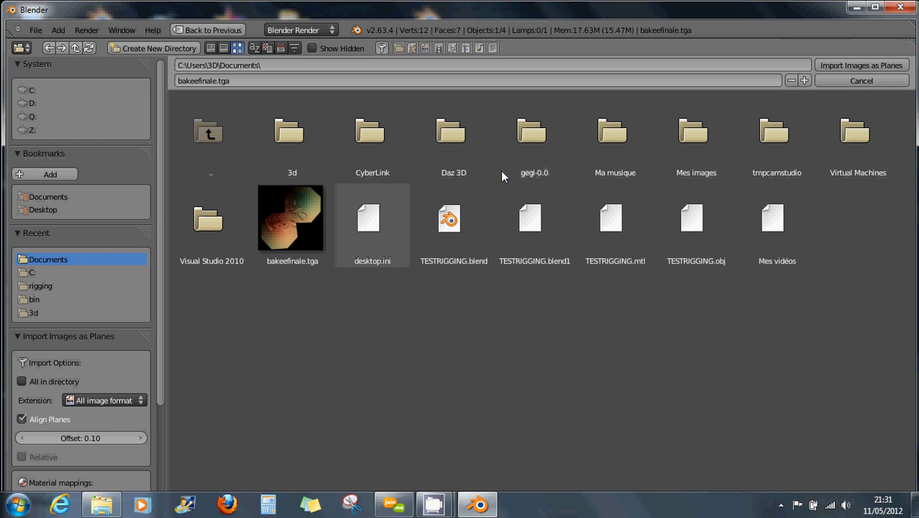
{"action": "left_click", "coordinate": [297, 136]}
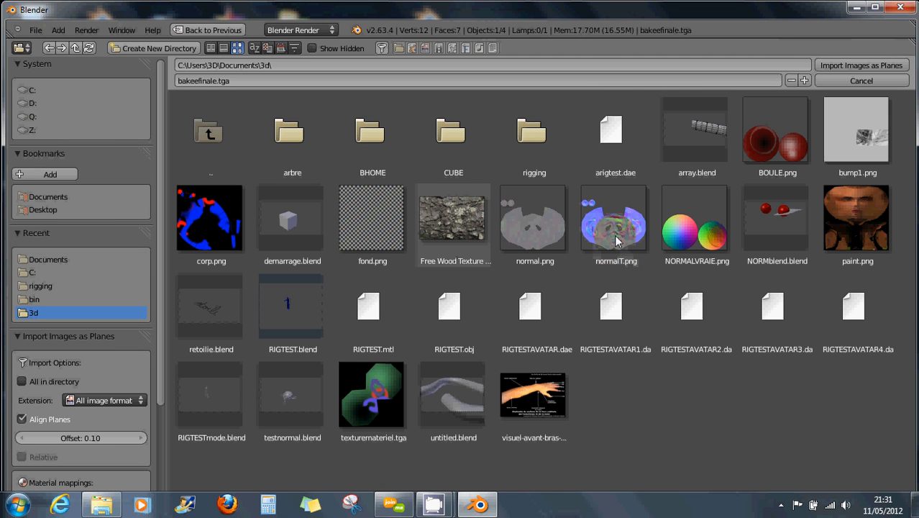
{"action": "left_click", "coordinate": [702, 239]}
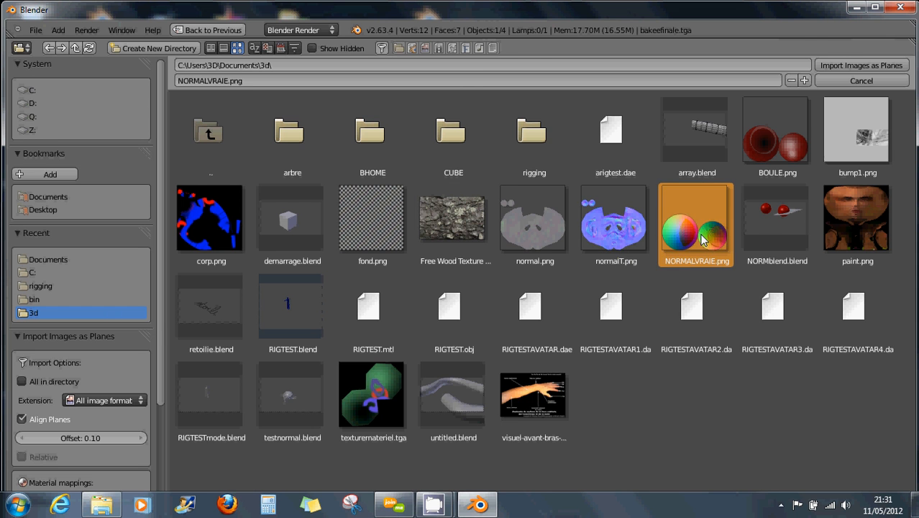
{"action": "double_click", "coordinate": [702, 240]}
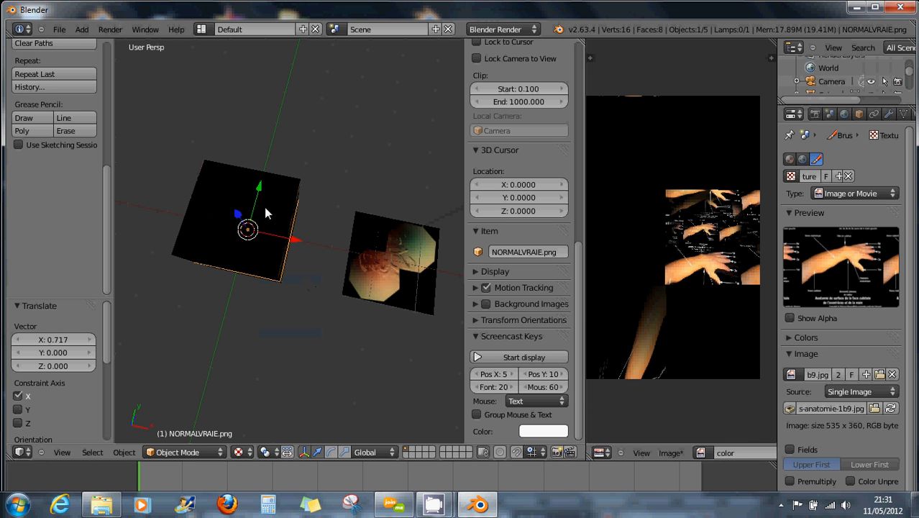
{"action": "left_click_drag", "start_coordinate": [262, 193], "coordinate": [312, 92]}
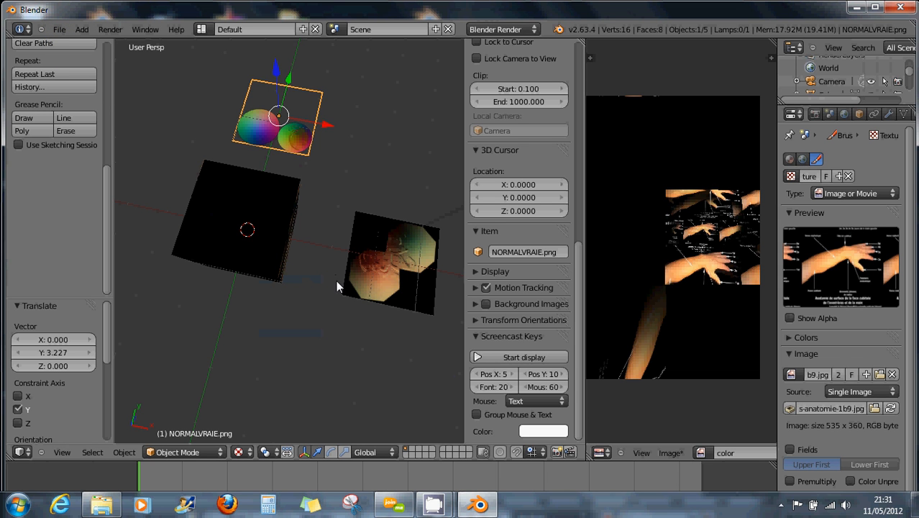
Move the bakeefinale.tga plane along Y, about -3.54 units along X, and about -0.98 units further along Y.
{"action": "middle_click_drag", "start_coordinate": [349, 287], "coordinate": [407, 305]}
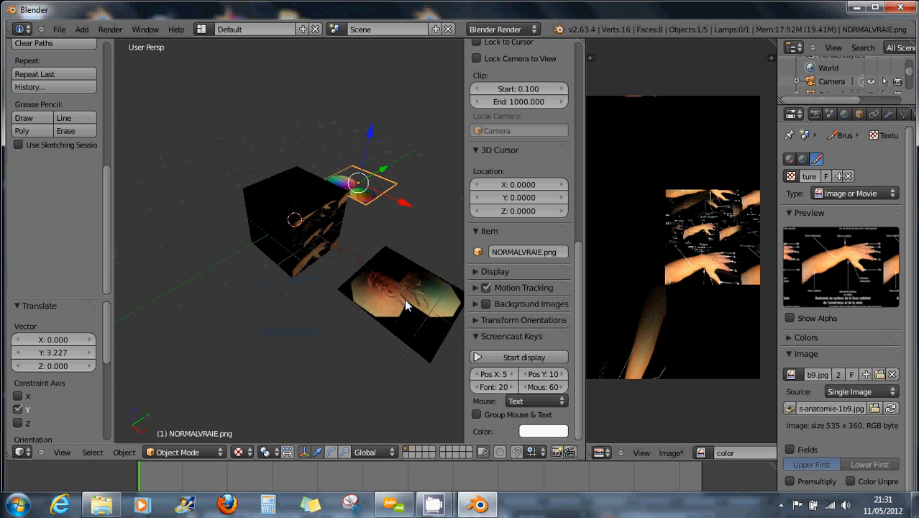
{"action": "right_click", "coordinate": [407, 307]}
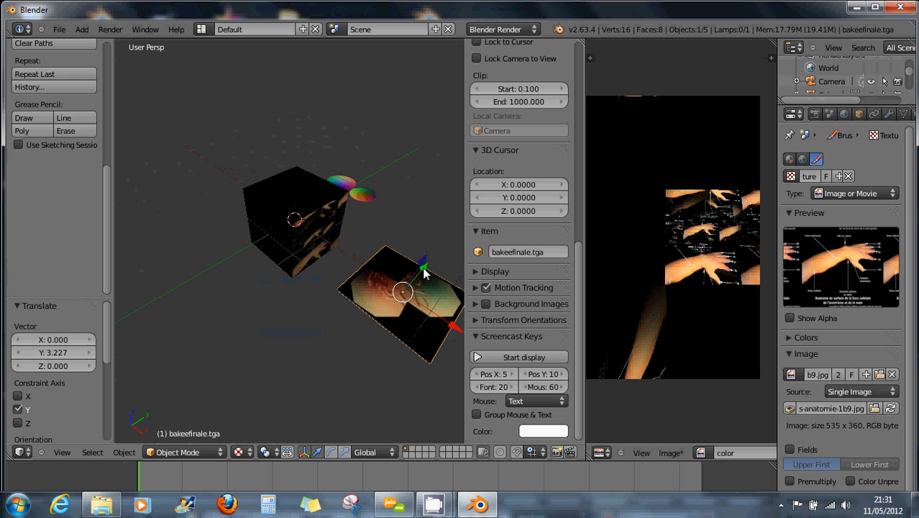
{"action": "left_click_drag", "start_coordinate": [424, 273], "coordinate": [359, 347]}
{"action": "left_click_drag", "start_coordinate": [382, 409], "coordinate": [233, 325]}
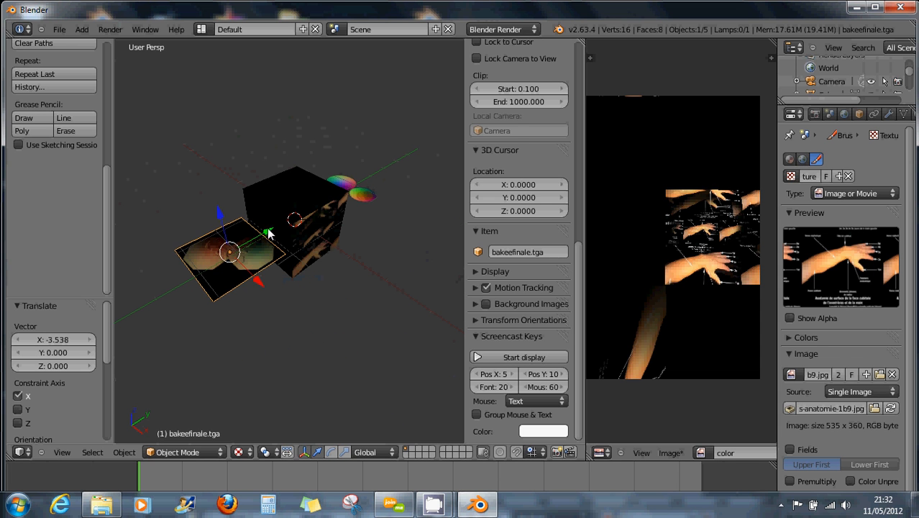
{"action": "left_click_drag", "start_coordinate": [272, 231], "coordinate": [236, 254]}
Rotate the NORMALVRAIE.png plane -90° about the global X axis.
{"action": "middle_click_drag", "start_coordinate": [387, 225], "coordinate": [339, 259]}
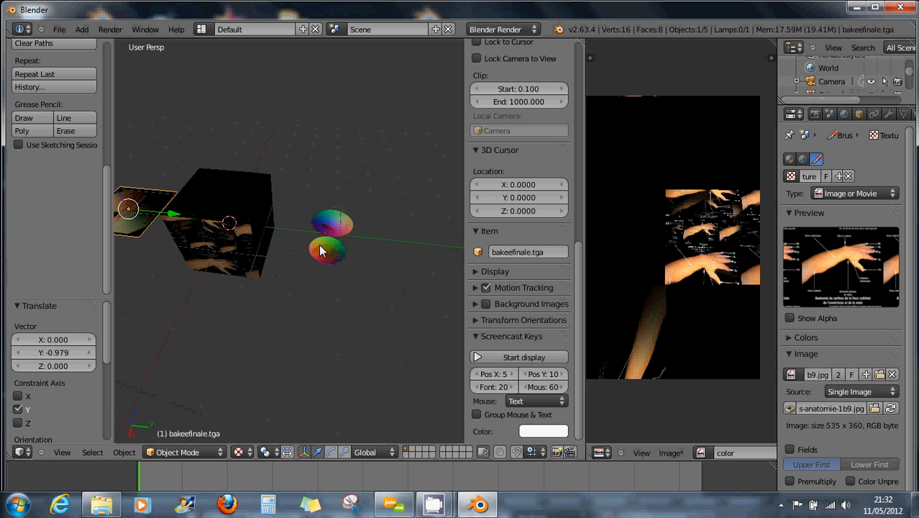
{"action": "right_click", "coordinate": [342, 260]}
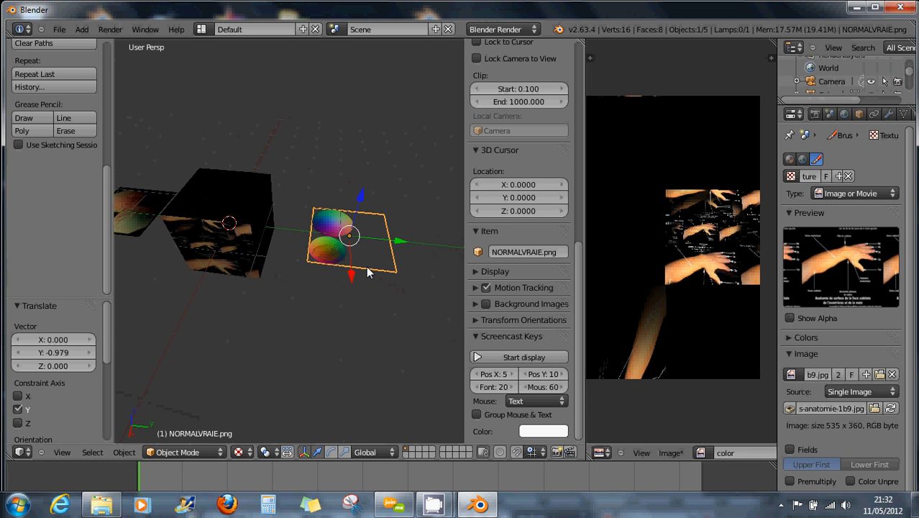
{"action": "key", "text": "r"}
{"action": "key", "text": "x"}
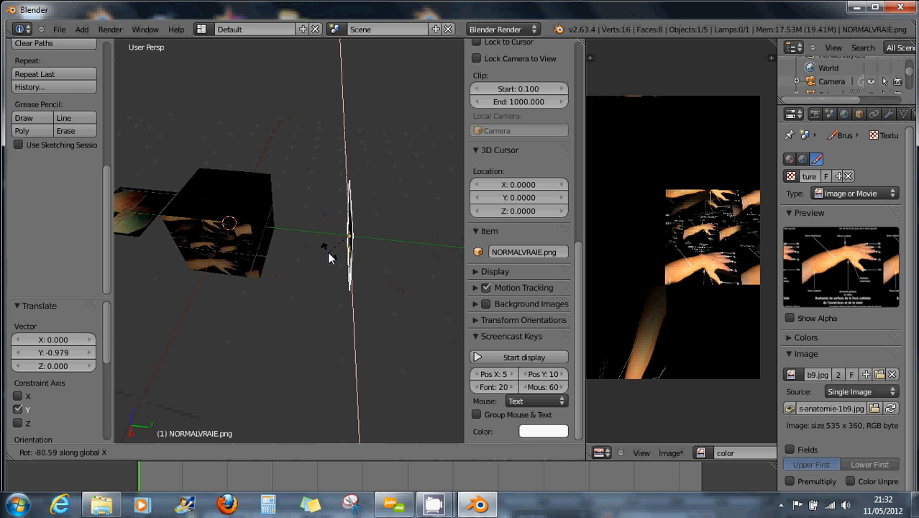
{"action": "type", "text": "9"}
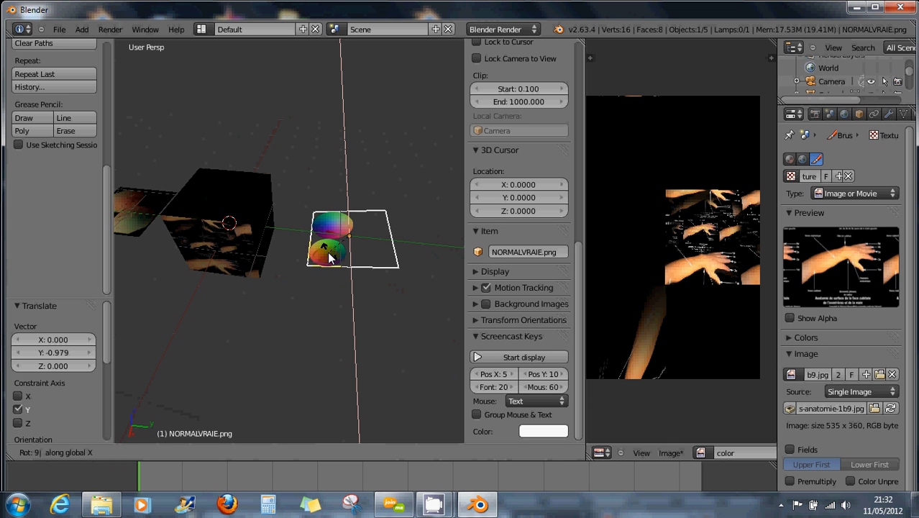
{"action": "type", "text": "0"}
{"action": "key", "text": "minus"}
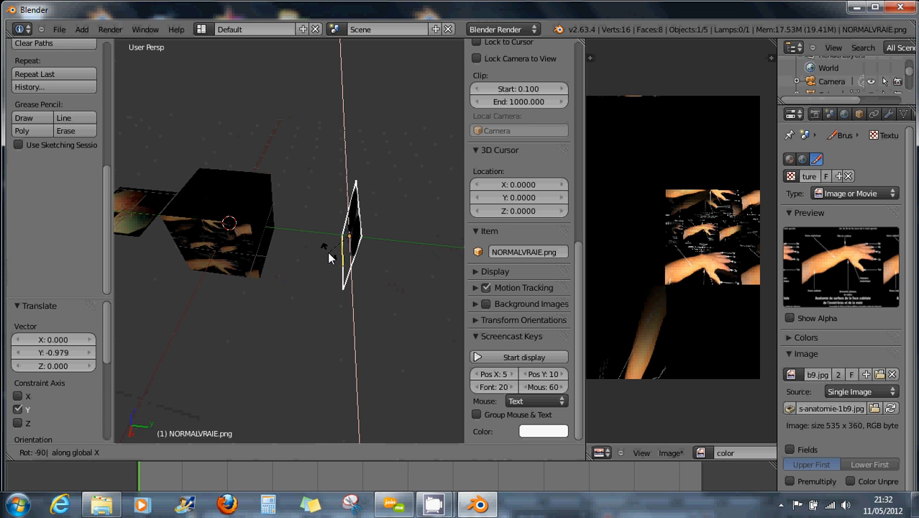
{"action": "key", "text": "Return"}
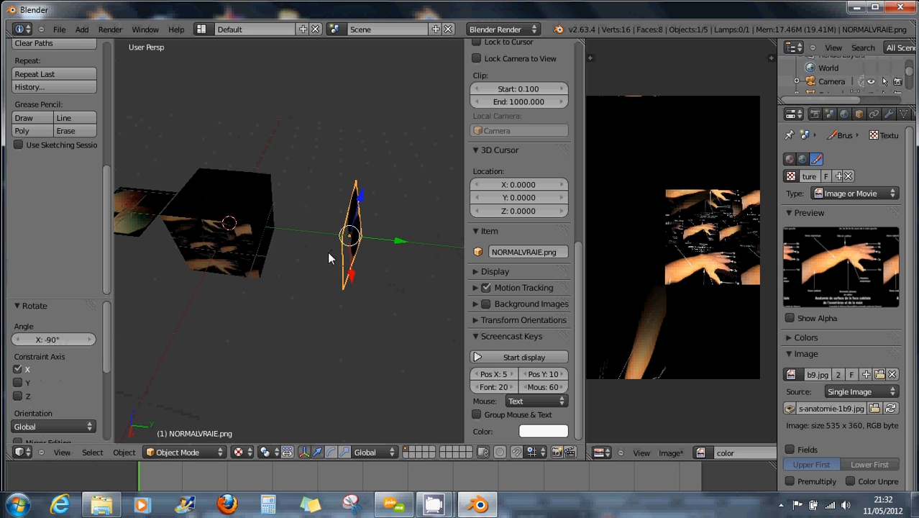
Duplicate the point lamp and offset the copy by about X -6.594, Y -2.618, Z -0.851.
{"action": "middle_click_drag", "start_coordinate": [327, 251], "coordinate": [244, 195]}
{"action": "middle_click_drag", "start_coordinate": [354, 277], "coordinate": [73, 301]}
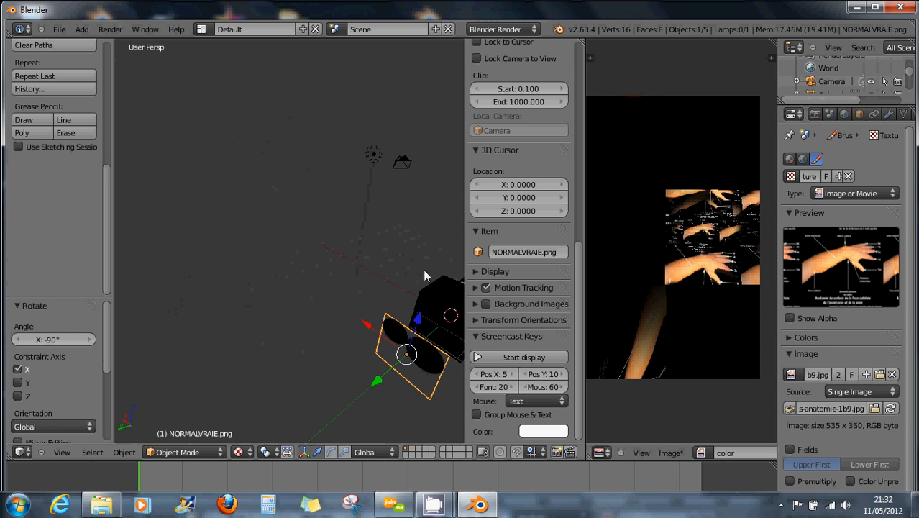
{"action": "key", "text": "ctrl+Up"}
{"action": "middle_click_drag", "start_coordinate": [653, 319], "coordinate": [462, 276]}
{"action": "right_click", "coordinate": [407, 85]}
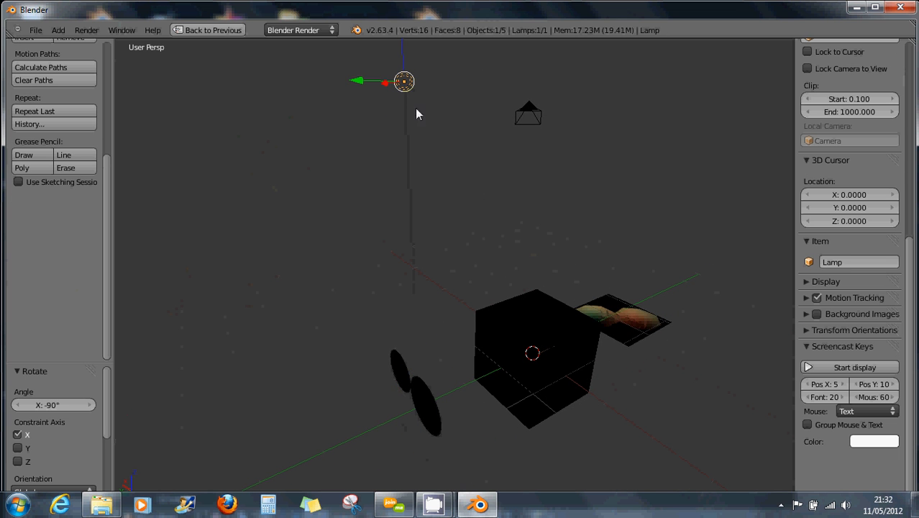
{"action": "middle_click_drag", "start_coordinate": [472, 200], "coordinate": [523, 221]}
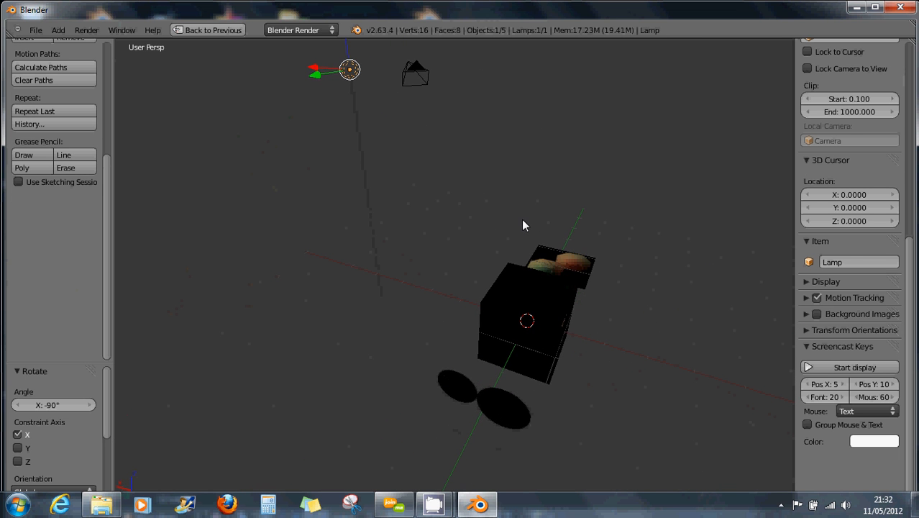
{"action": "key", "text": "shift+d"}
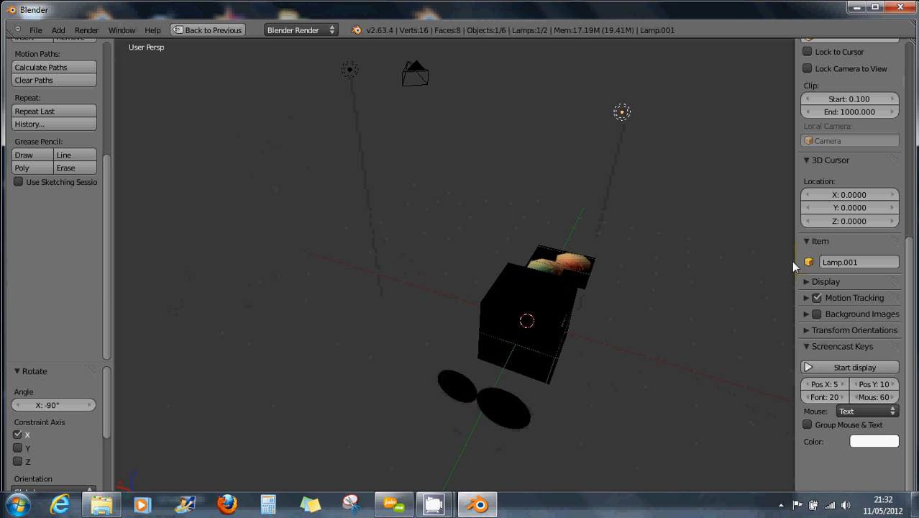
{"action": "left_click", "coordinate": [195, 272]}
{"action": "key", "text": "ctrl+Up"}
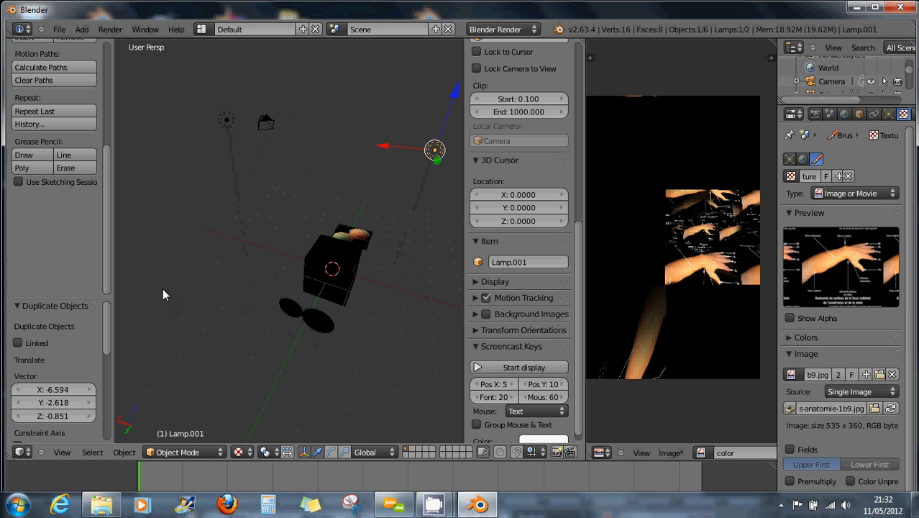
Change the duplicated lamp to type Hemi and make it track the cube with a Track To Constraint.
{"action": "left_click", "coordinate": [889, 115]}
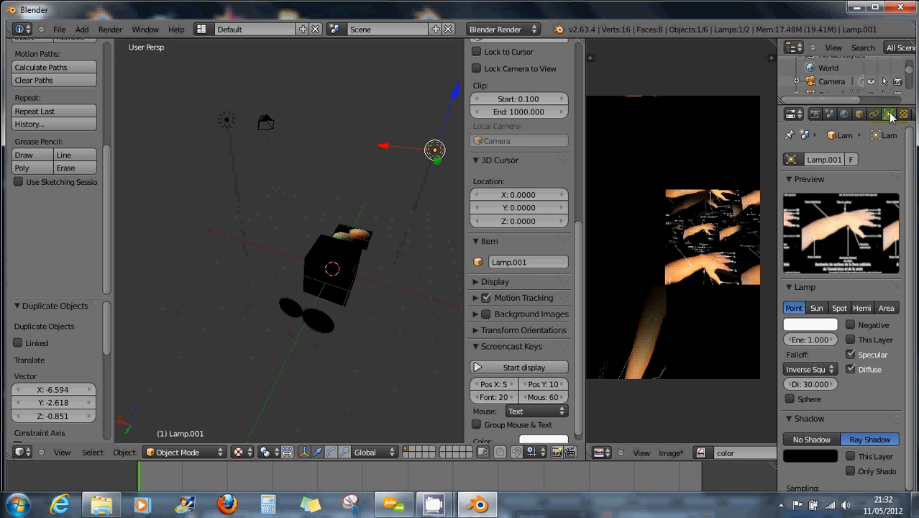
{"action": "left_click", "coordinate": [862, 308]}
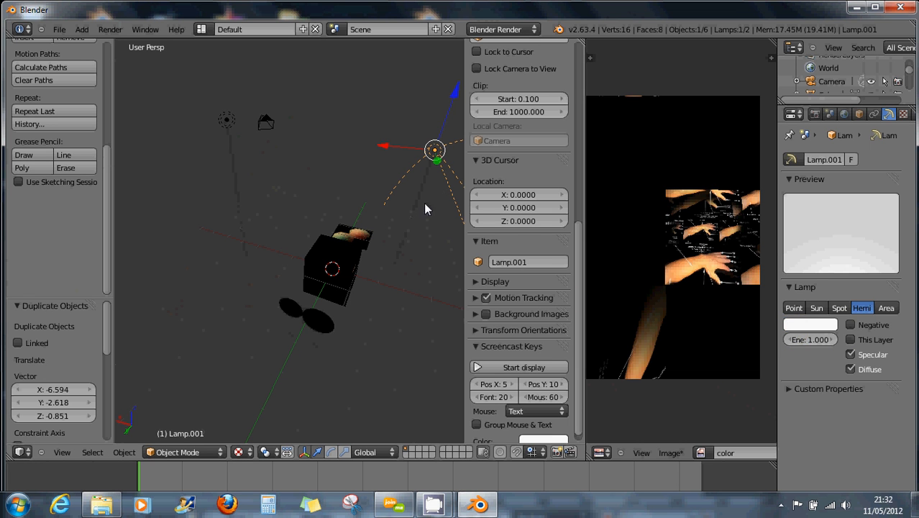
{"action": "right_click", "coordinate": [341, 265]}
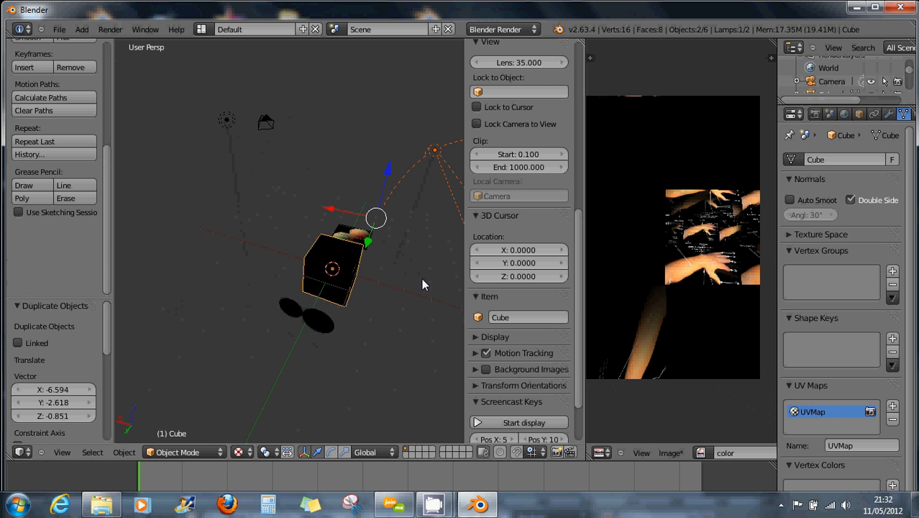
{"action": "key", "text": "ctrl+t"}
{"action": "left_click", "coordinate": [413, 295]}
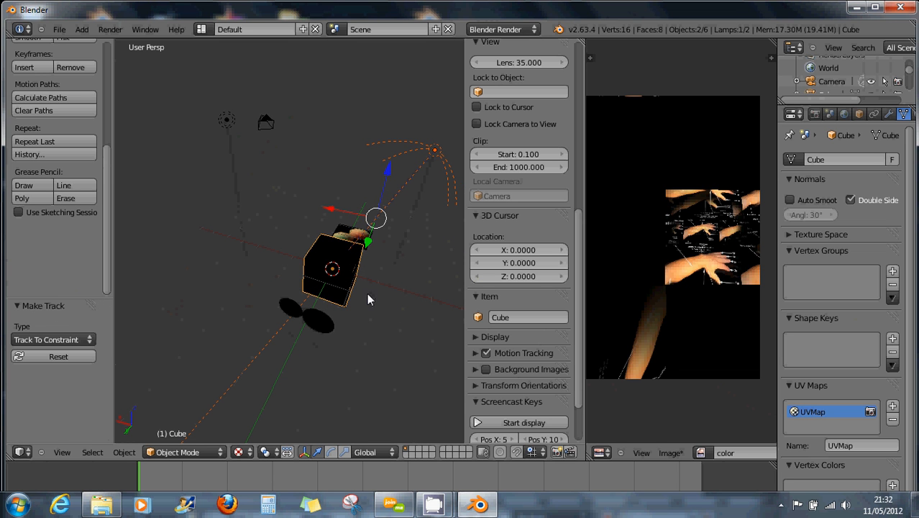
Render the scene to check the lighting on the cube and image planes, and return to the 3D view.
{"action": "key", "text": "F12"}
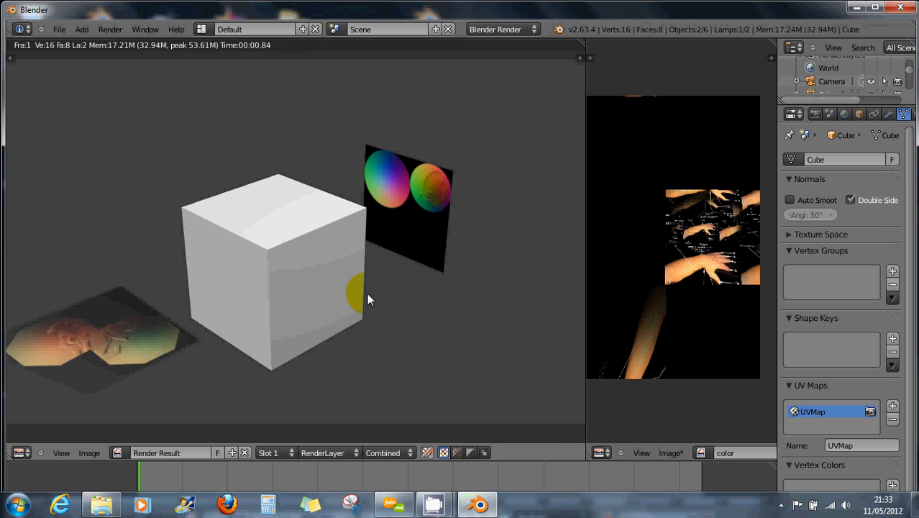
{"action": "key", "text": "Escape"}
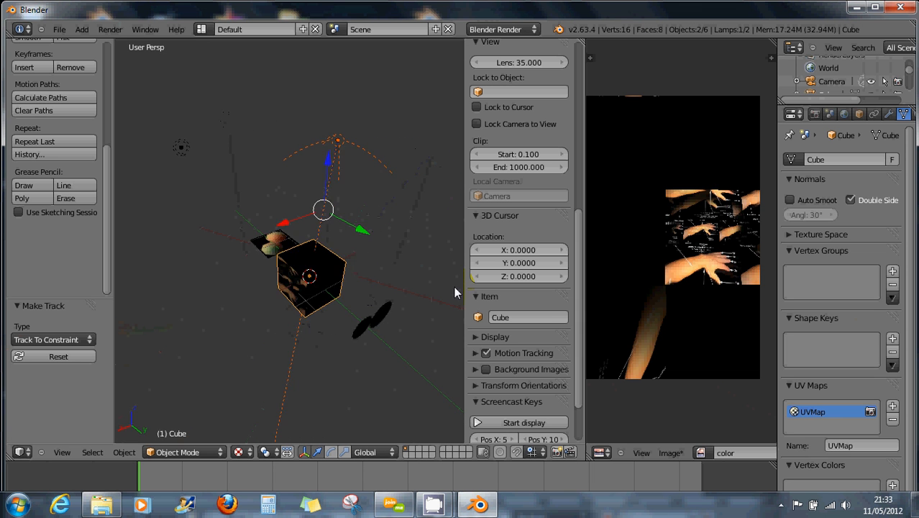
{"action": "middle_click_drag", "start_coordinate": [454, 287], "coordinate": [85, 319]}
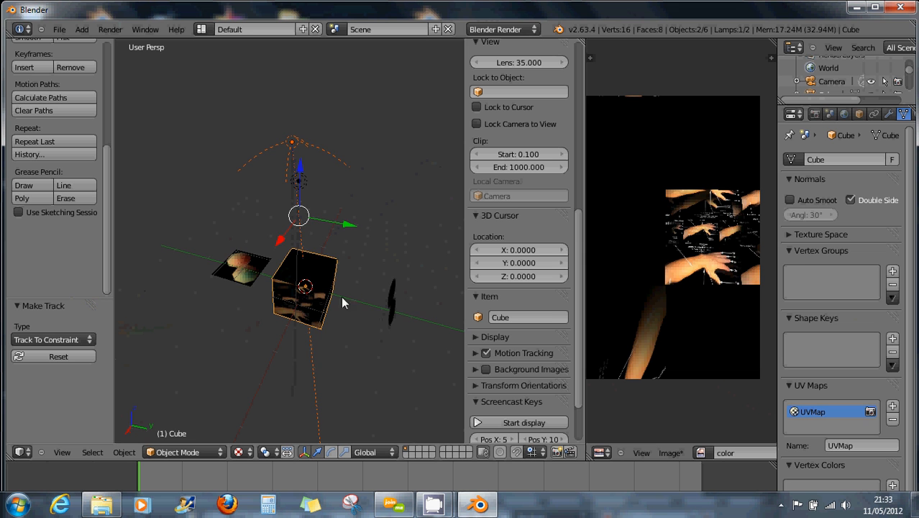
Rotate the NORMALVRAIE.png plane freely by about 3.157° around the view axis.
{"action": "right_click", "coordinate": [397, 307]}
{"action": "middle_click_drag", "start_coordinate": [405, 313], "coordinate": [320, 277]}
{"action": "middle_click_drag", "start_coordinate": [336, 357], "coordinate": [245, 343]}
{"action": "key", "text": "r"}
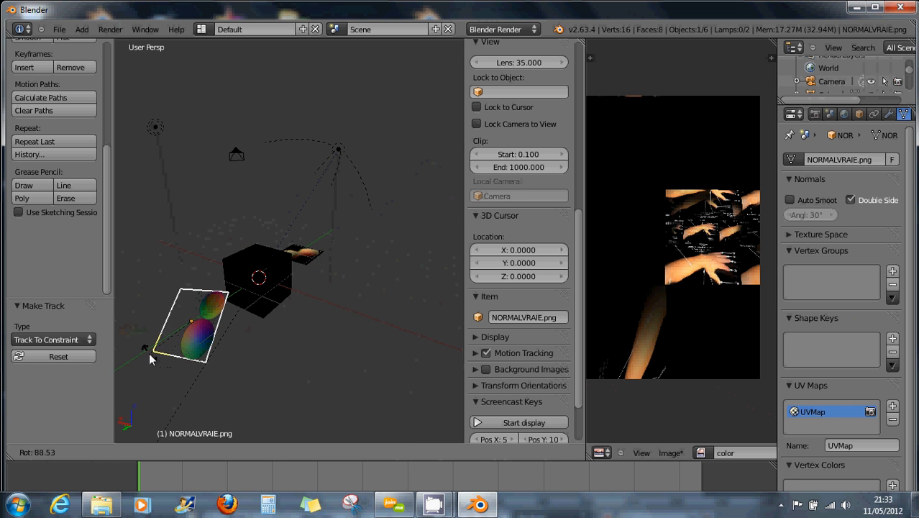
{"action": "left_click", "coordinate": [214, 362]}
Rotate the original point lamp by about -86° in the view and move it about 6.109 units along Y.
{"action": "right_click", "coordinate": [161, 124]}
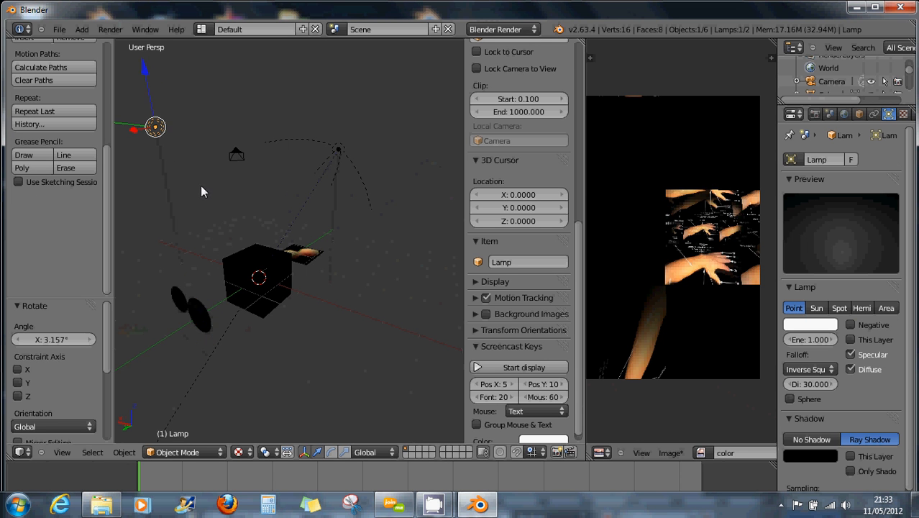
{"action": "scroll", "coordinate": [201, 186], "scroll_direction": "down", "scroll_amount": 3}
{"action": "mouse_move", "coordinate": [153, 159]}
{"action": "middle_mouse_down"}
{"action": "mouse_move", "coordinate": [162, 186]}
{"action": "mouse_move", "coordinate": [159, 148]}
{"action": "middle_mouse_up"}
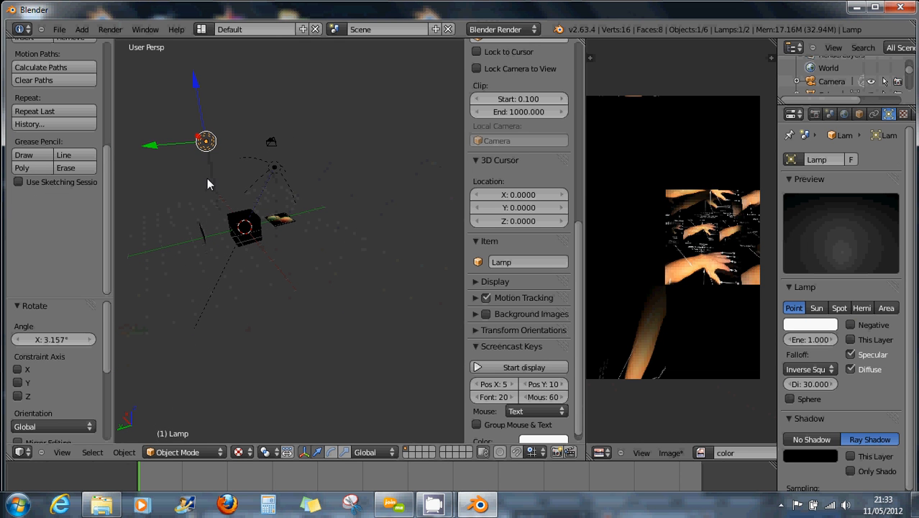
{"action": "key", "text": "r"}
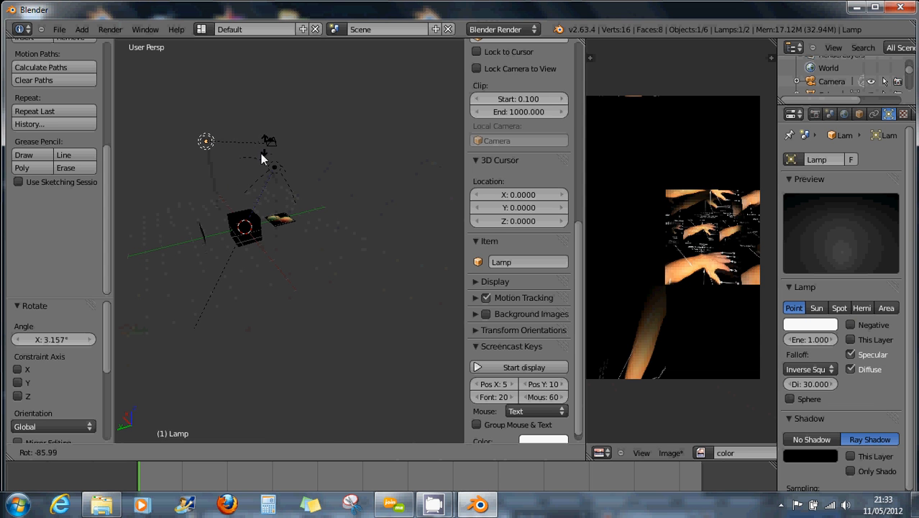
{"action": "left_click", "coordinate": [261, 160]}
{"action": "middle_click_drag", "start_coordinate": [259, 167], "coordinate": [213, 196]}
{"action": "left_click_drag", "start_coordinate": [159, 147], "coordinate": [404, 157]}
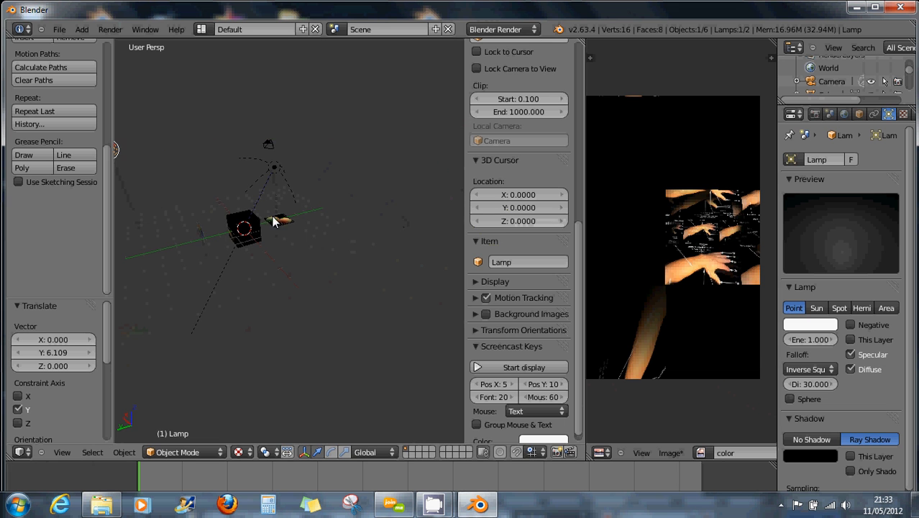
Move the NORMALVRAIE.png plane along X, clear of the cube, and about -3.32 units along Y.
{"action": "middle_click_drag", "start_coordinate": [273, 222], "coordinate": [249, 228]}
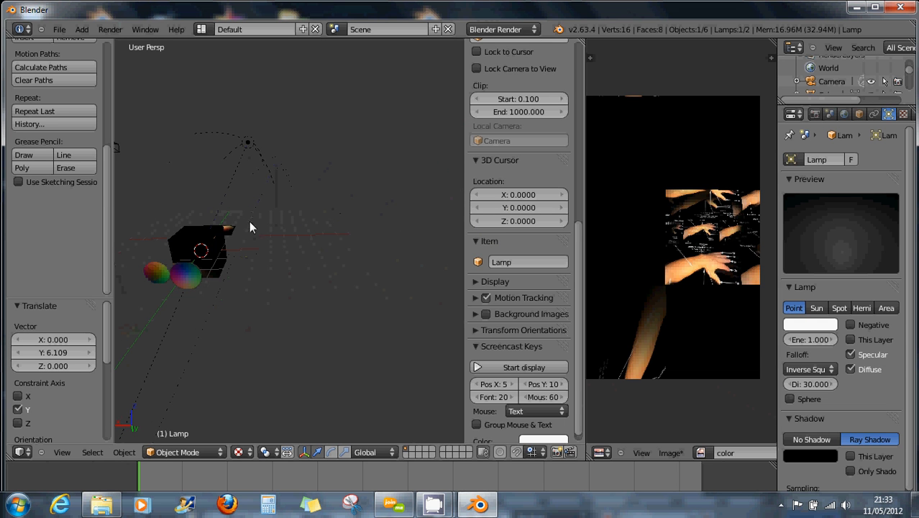
{"action": "right_click", "coordinate": [189, 272]}
{"action": "left_click_drag", "start_coordinate": [150, 288], "coordinate": [289, 280]}
{"action": "middle_click_drag", "start_coordinate": [290, 280], "coordinate": [268, 294]}
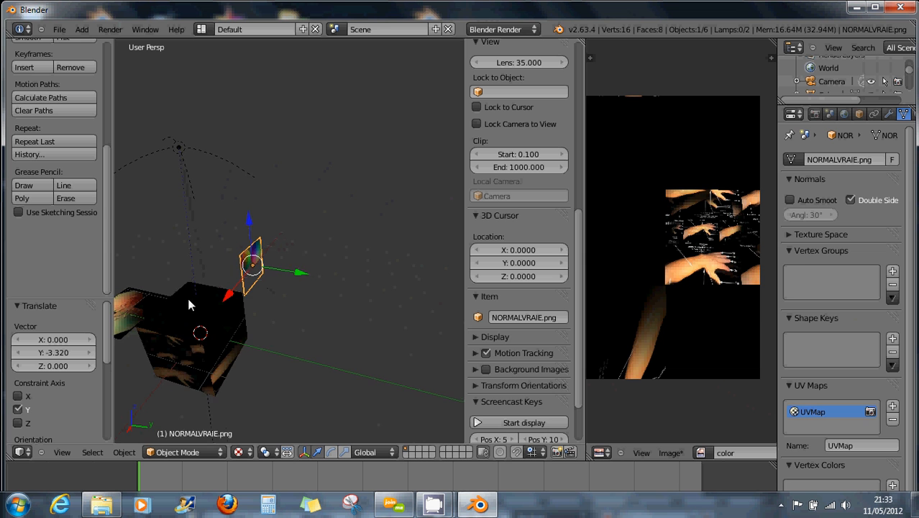
Join the NORMALVRAIE.png and bakeefinale.tga planes with the cube into a single object, keeping the cube active.
{"action": "middle_click_drag", "start_coordinate": [189, 306], "coordinate": [308, 271]}
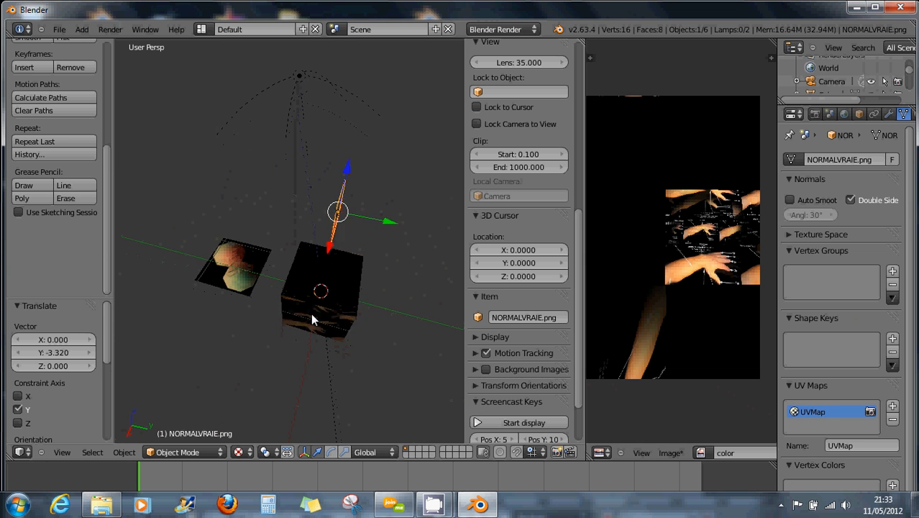
{"action": "middle_click_drag", "start_coordinate": [312, 319], "coordinate": [327, 358]}
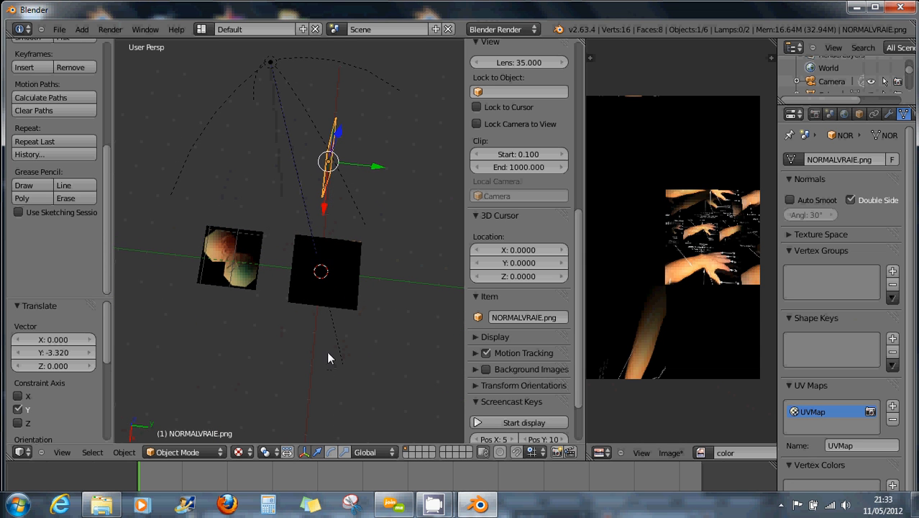
{"action": "middle_click_drag", "start_coordinate": [345, 285], "coordinate": [319, 191]}
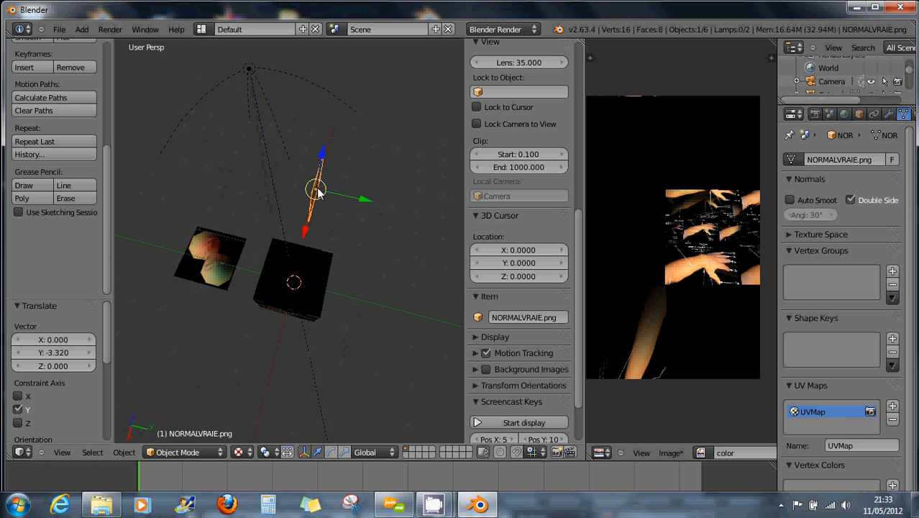
{"action": "right_click", "coordinate": [214, 256]}
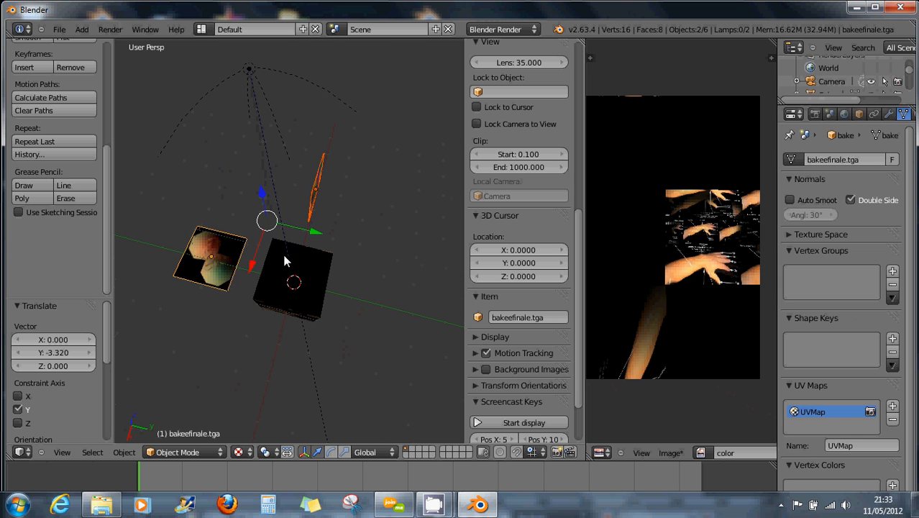
{"action": "right_click", "coordinate": [313, 293], "text": "shift"}
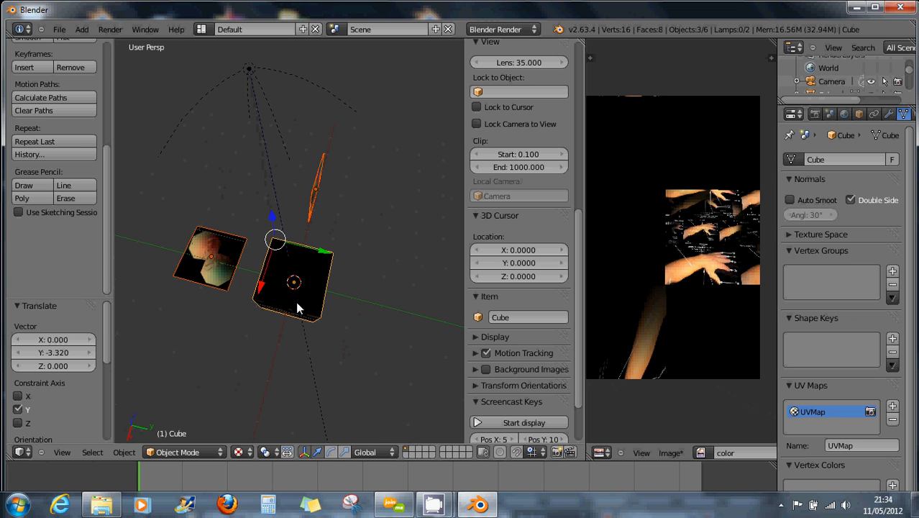
{"action": "key", "text": "ctrl+j"}
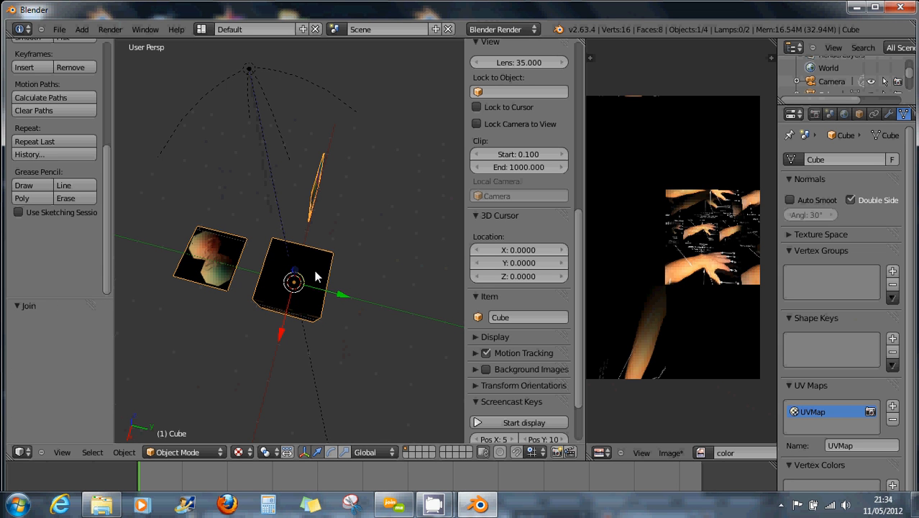
Put the joined object into Vertex Paint and then Texture Paint mode, and view it closely from the top.
{"action": "left_click", "coordinate": [177, 451]}
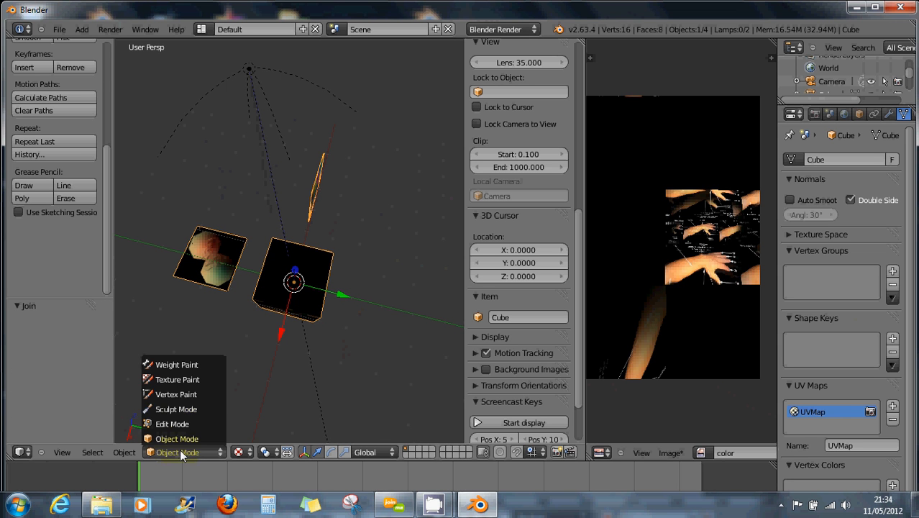
{"action": "left_click", "coordinate": [188, 394]}
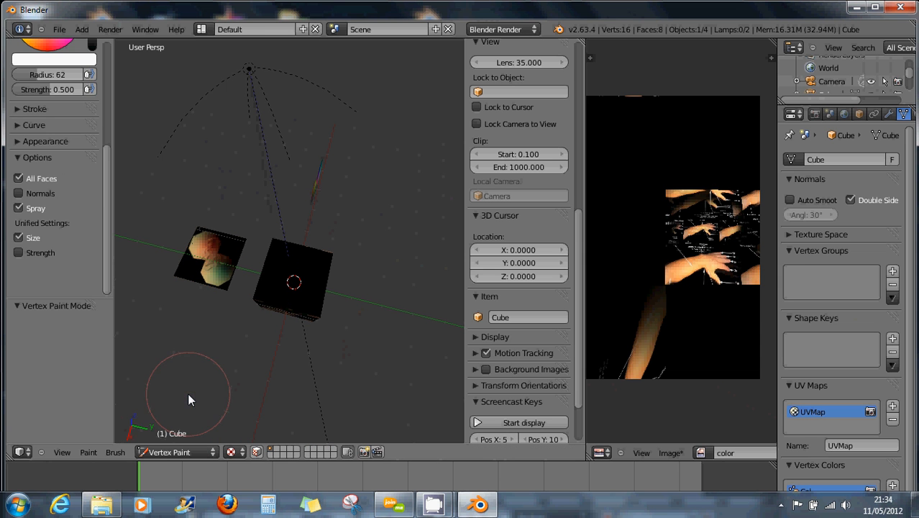
{"action": "left_click", "coordinate": [165, 455]}
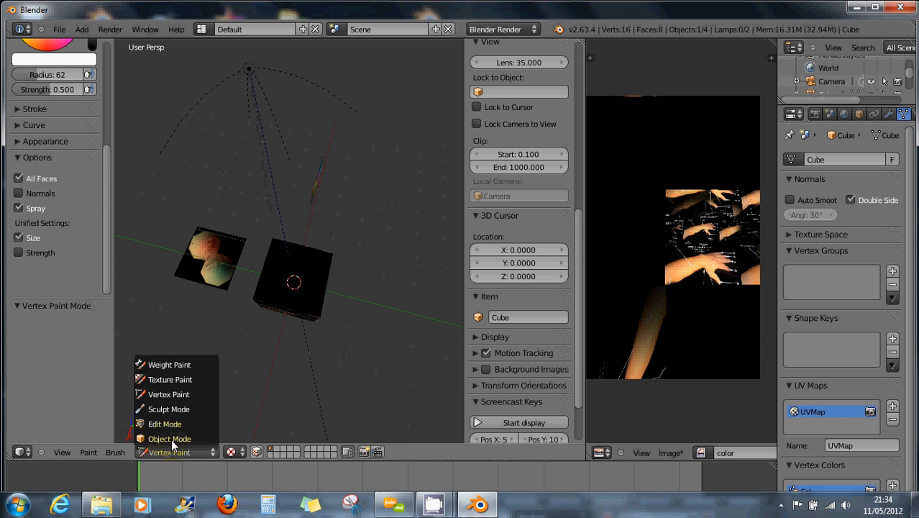
{"action": "left_click", "coordinate": [167, 380]}
{"action": "mouse_move", "coordinate": [241, 321]}
{"action": "middle_mouse_down"}
{"action": "mouse_move", "coordinate": [256, 327]}
{"action": "mouse_move", "coordinate": [262, 354]}
{"action": "middle_mouse_up"}
{"action": "key", "text": "KP_7"}
{"action": "scroll", "coordinate": [323, 315], "scroll_direction": "up", "scroll_amount": 5}
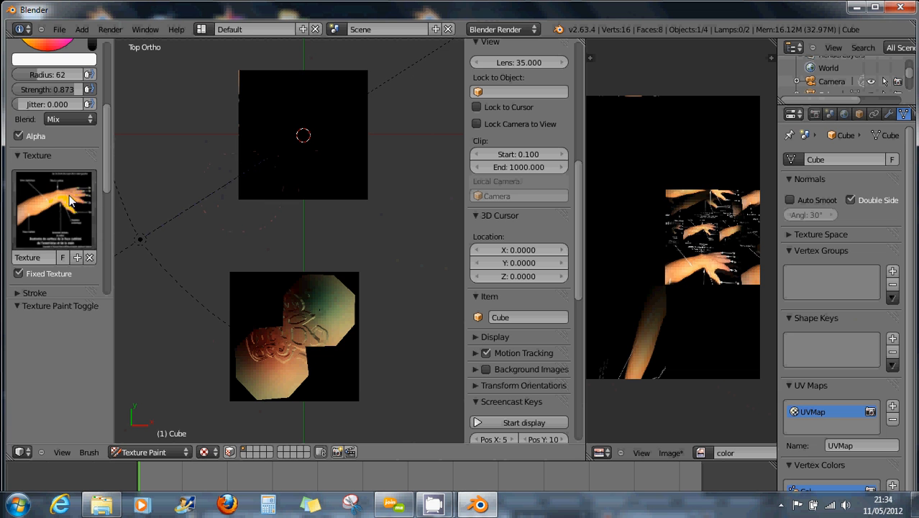
Switch the brush texture to Tex, then unlink it so the brush has no texture.
{"action": "left_click", "coordinate": [29, 156]}
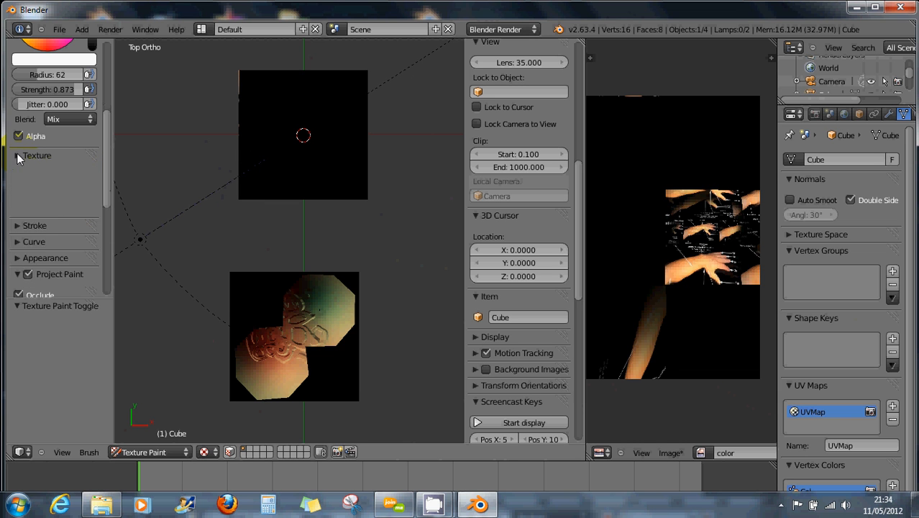
{"action": "left_click", "coordinate": [19, 162]}
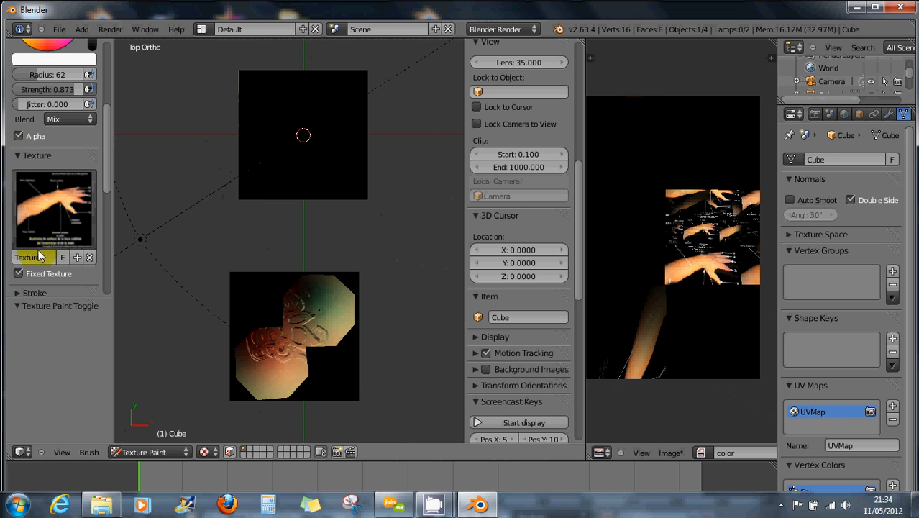
{"action": "left_click", "coordinate": [37, 237]}
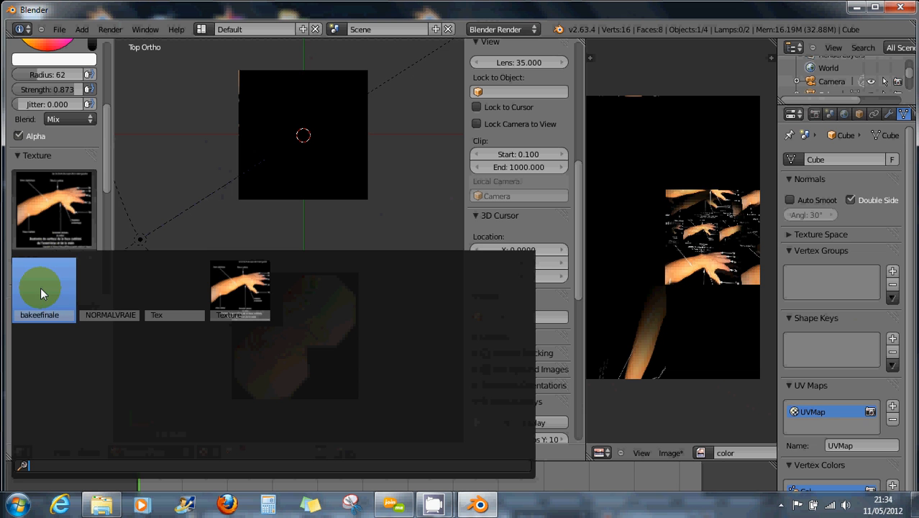
{"action": "left_click", "coordinate": [165, 298]}
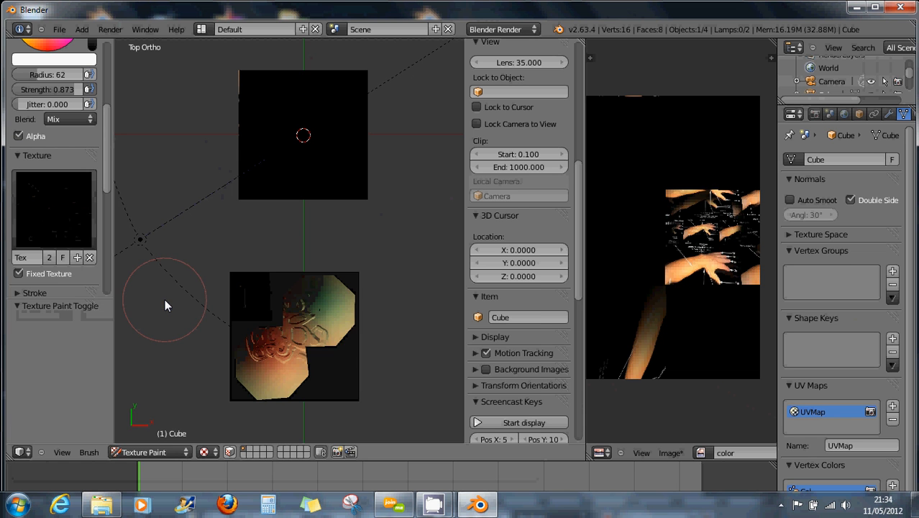
{"action": "left_click", "coordinate": [62, 228]}
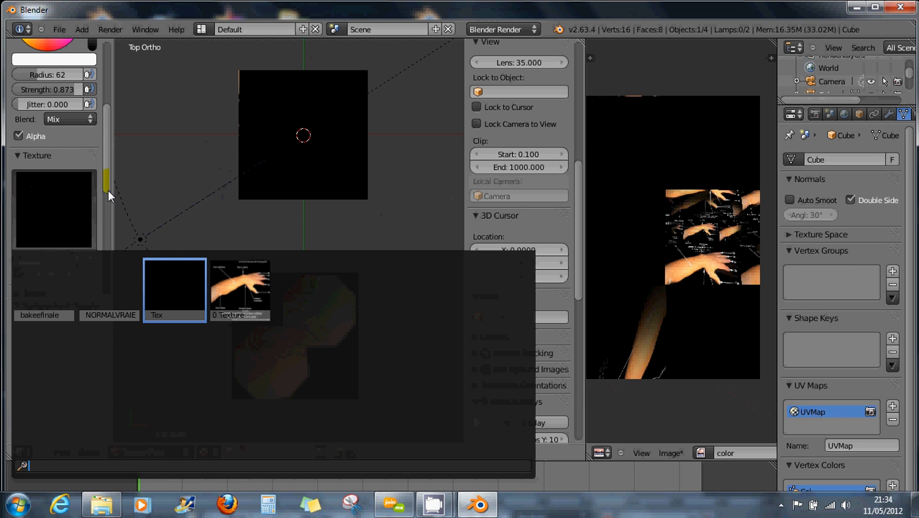
{"action": "left_click", "coordinate": [89, 259]}
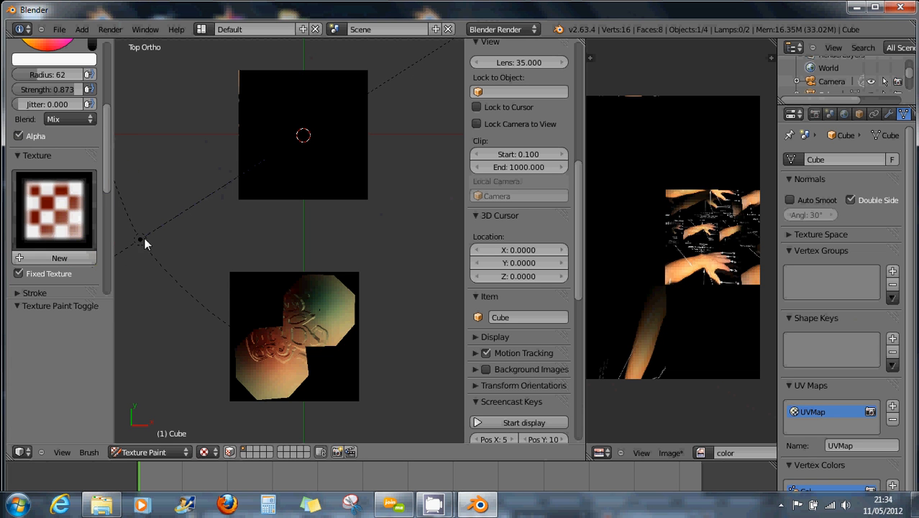
Switch to the Clone brush, set its source on the bakeefinale.tga plane and clone that image onto the cube's top face.
{"action": "mouse_move", "coordinate": [108, 171]}
{"action": "left_mouse_down"}
{"action": "mouse_move", "coordinate": [108, 149]}
{"action": "mouse_move", "coordinate": [107, 186]}
{"action": "mouse_move", "coordinate": [108, 111]}
{"action": "left_mouse_up"}
{"action": "left_click", "coordinate": [54, 95]}
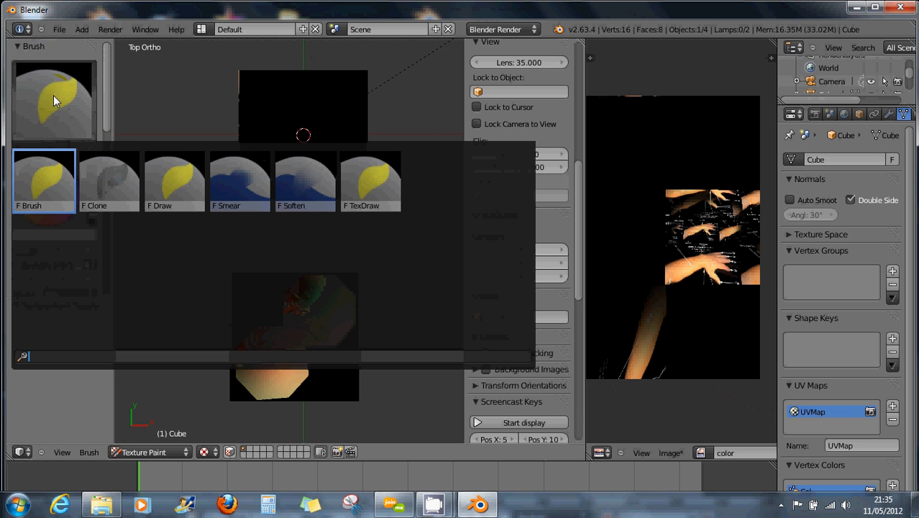
{"action": "left_click", "coordinate": [108, 184]}
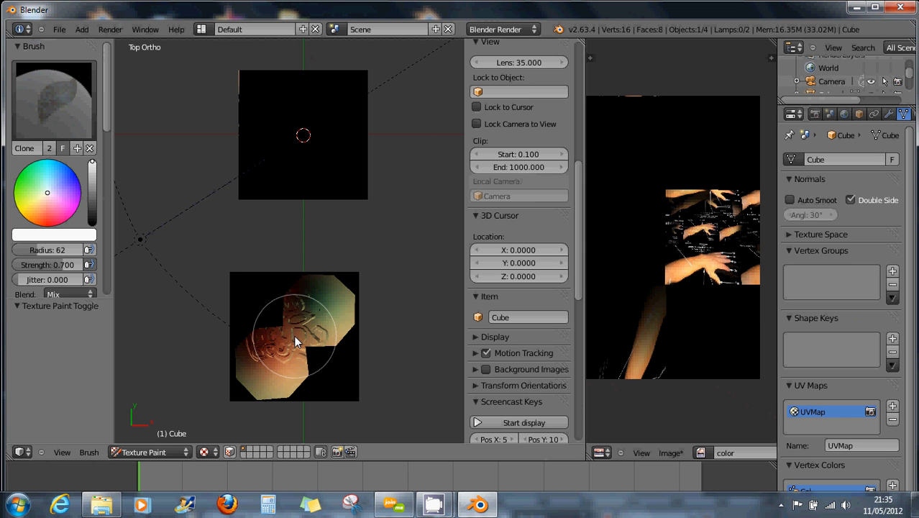
{"action": "left_click", "coordinate": [295, 342], "text": "ctrl"}
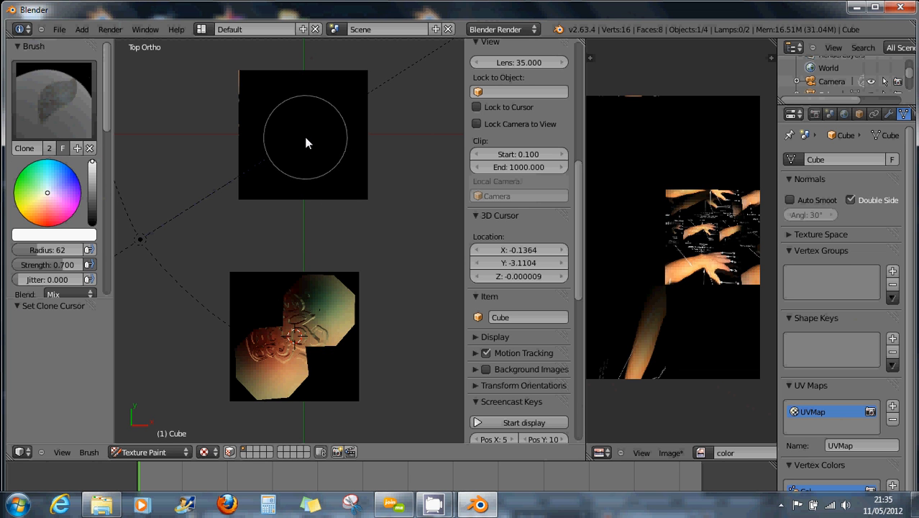
{"action": "mouse_move", "coordinate": [305, 137]}
{"action": "left_mouse_down"}
{"action": "mouse_move", "coordinate": [292, 130]}
{"action": "mouse_move", "coordinate": [332, 115]}
{"action": "mouse_move", "coordinate": [295, 107]}
{"action": "mouse_move", "coordinate": [259, 158]}
{"action": "mouse_move", "coordinate": [306, 169]}
{"action": "mouse_move", "coordinate": [277, 154]}
{"action": "mouse_move", "coordinate": [345, 88]}
{"action": "mouse_move", "coordinate": [340, 103]}
{"action": "mouse_move", "coordinate": [286, 129]}
{"action": "mouse_move", "coordinate": [266, 175]}
{"action": "mouse_move", "coordinate": [289, 153]}
{"action": "mouse_move", "coordinate": [302, 173]}
{"action": "left_mouse_up"}
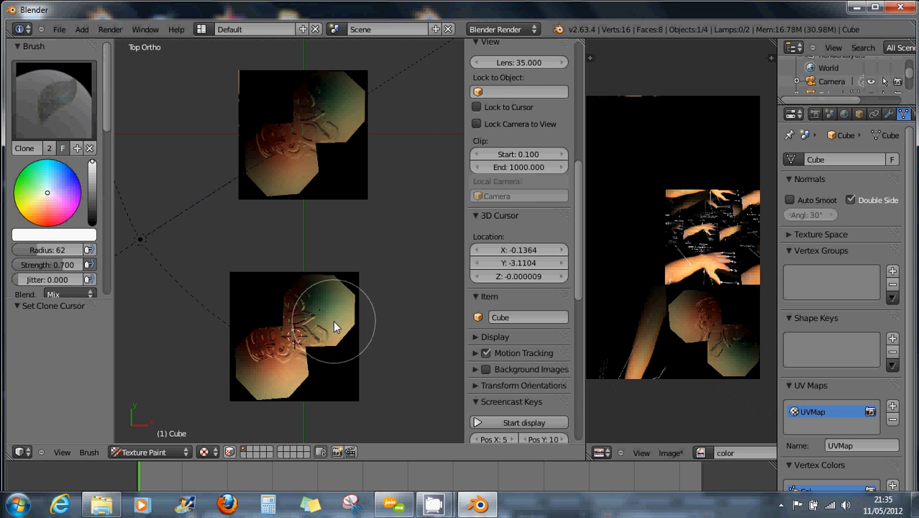
In Edit Mode, select only the bakeefinale.tga plane and rotate it about -70.49° around the global Y axis.
{"action": "key", "text": "Tab"}
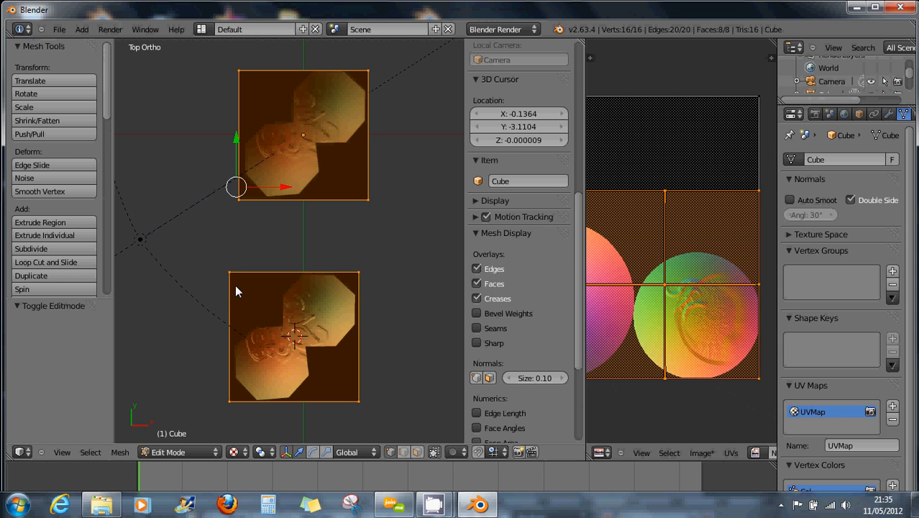
{"action": "key", "text": "a"}
{"action": "key", "text": "b"}
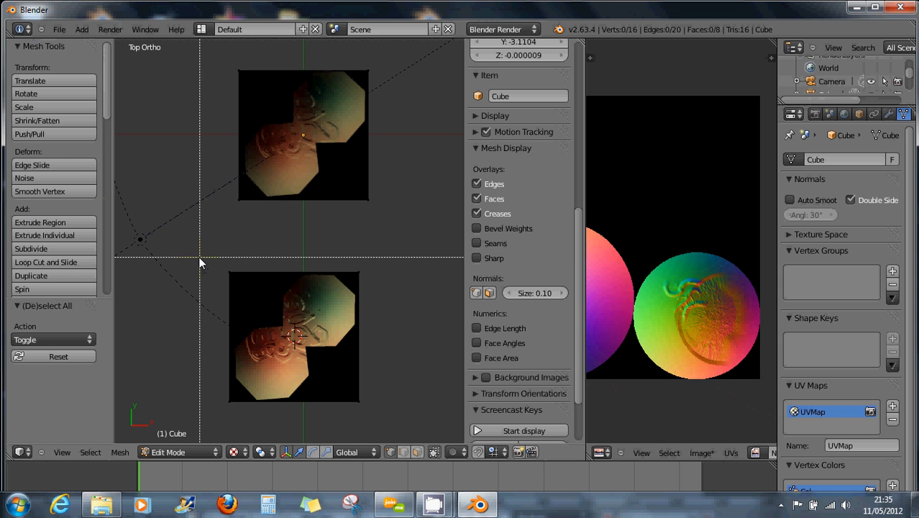
{"action": "left_click_drag", "start_coordinate": [200, 260], "coordinate": [382, 421]}
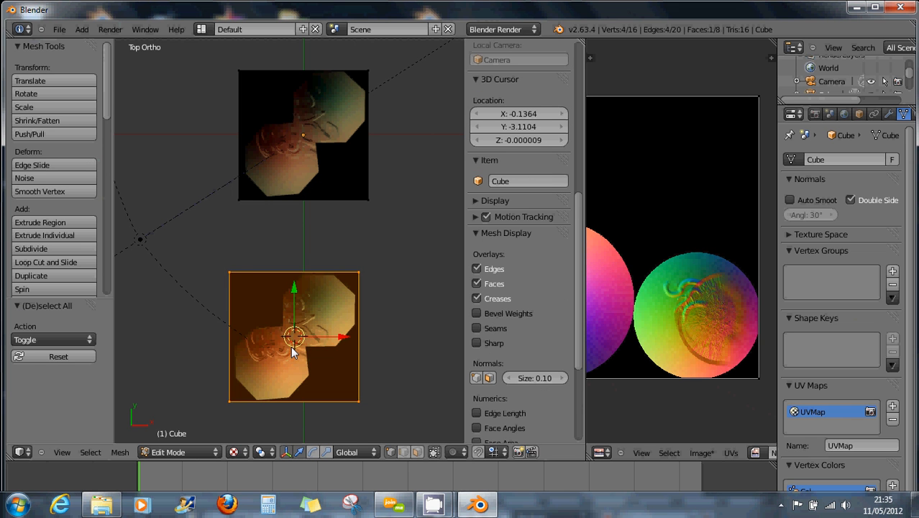
{"action": "key", "text": "r"}
{"action": "key", "text": "y"}
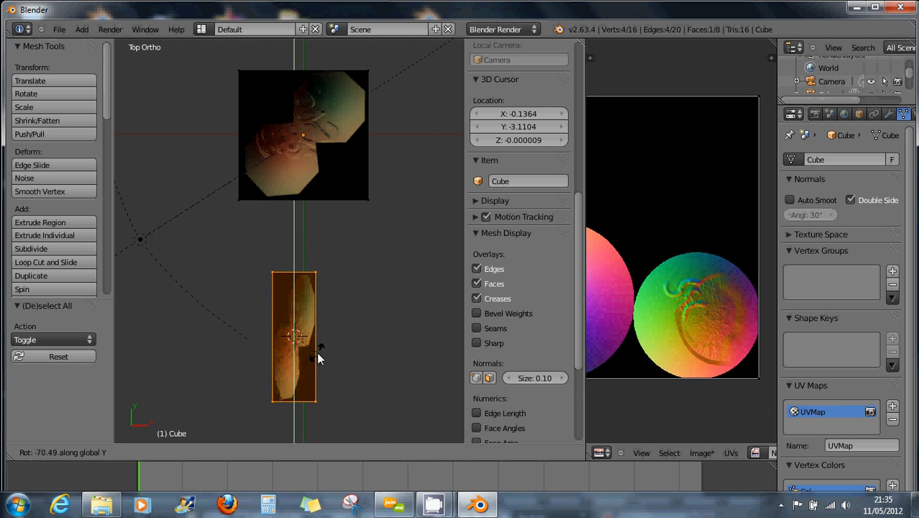
{"action": "left_click", "coordinate": [316, 352]}
{"action": "middle_click_drag", "start_coordinate": [318, 352], "coordinate": [238, 204]}
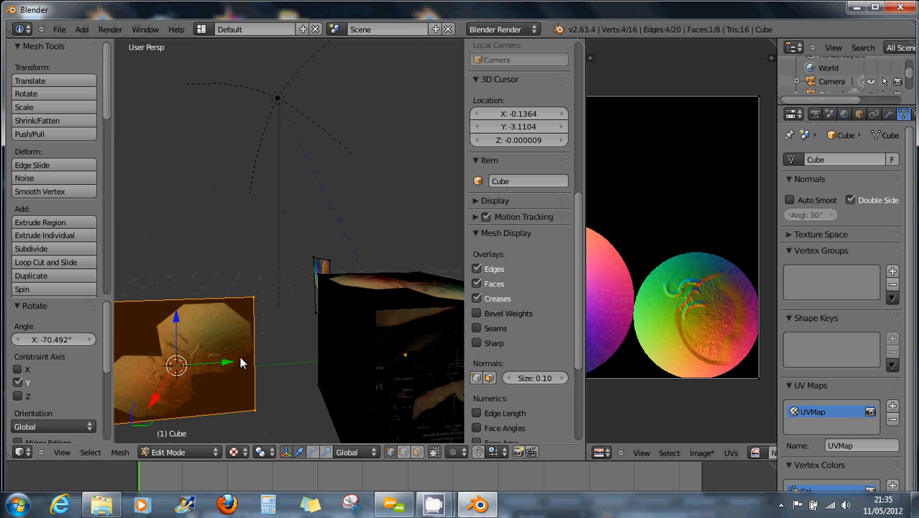
{"action": "middle_click_drag", "start_coordinate": [241, 363], "coordinate": [364, 391]}
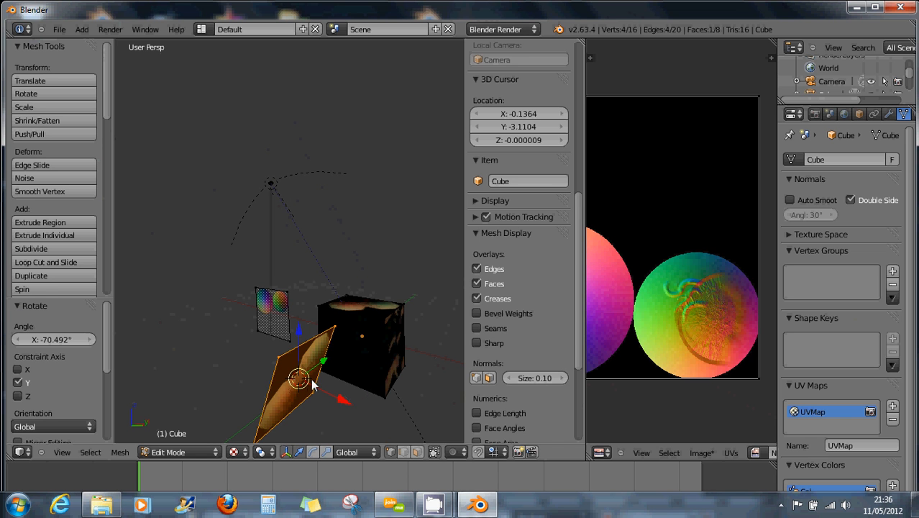
{"action": "middle_click_drag", "start_coordinate": [305, 384], "coordinate": [306, 374]}
{"action": "scroll", "coordinate": [306, 378], "scroll_direction": "up", "scroll_amount": 2}
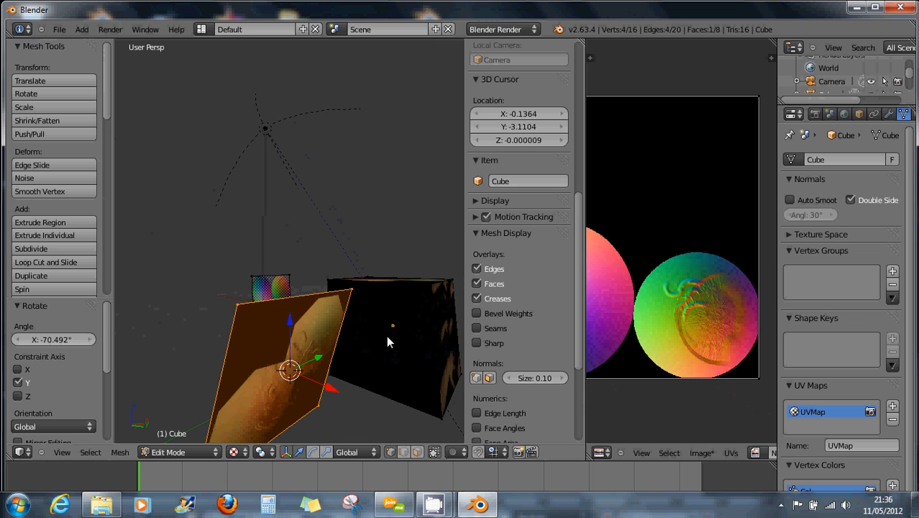
Return to Texture Paint mode and clone the tilted plane's image onto the cube's side next to it.
{"action": "left_click", "coordinate": [160, 452]}
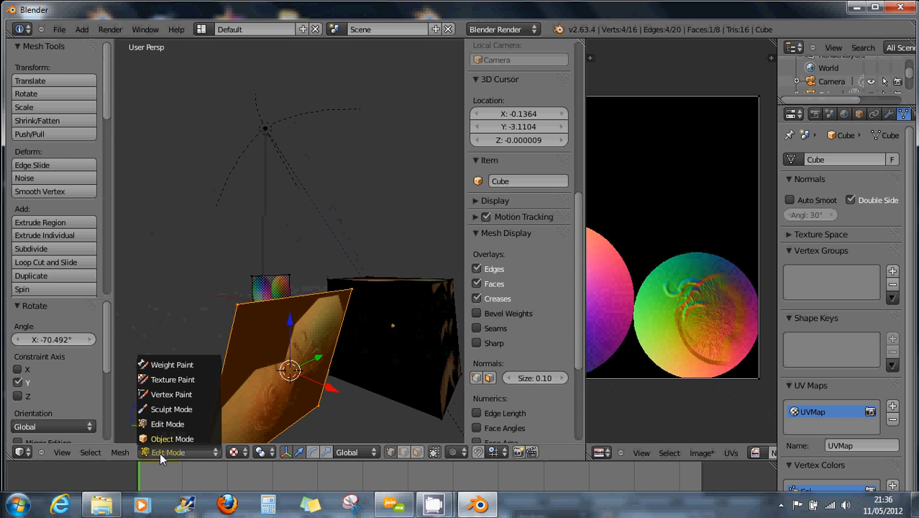
{"action": "left_click", "coordinate": [164, 381]}
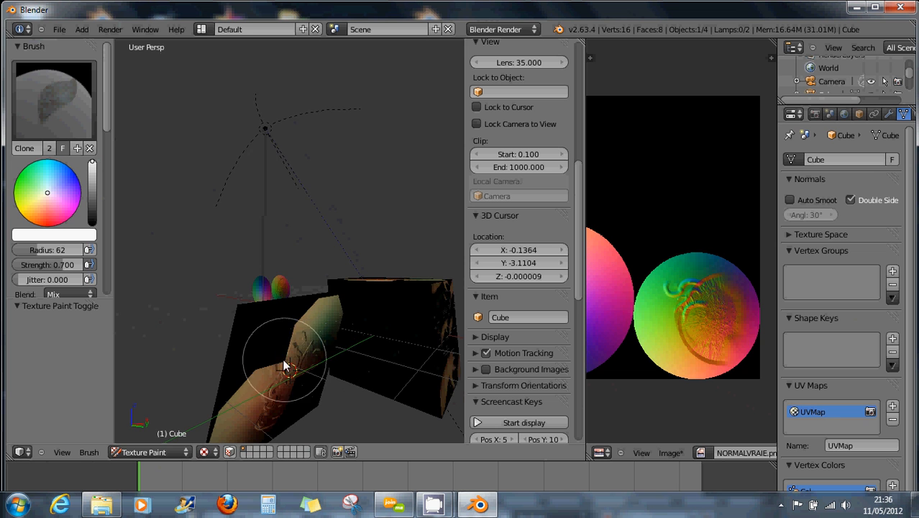
{"action": "middle_click_drag", "start_coordinate": [257, 372], "coordinate": [403, 374]}
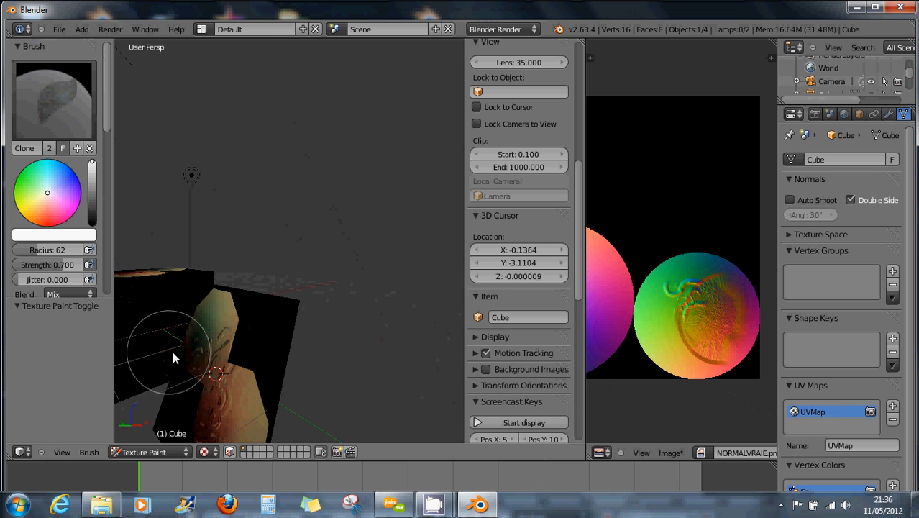
{"action": "middle_click_drag", "start_coordinate": [173, 351], "coordinate": [205, 346]}
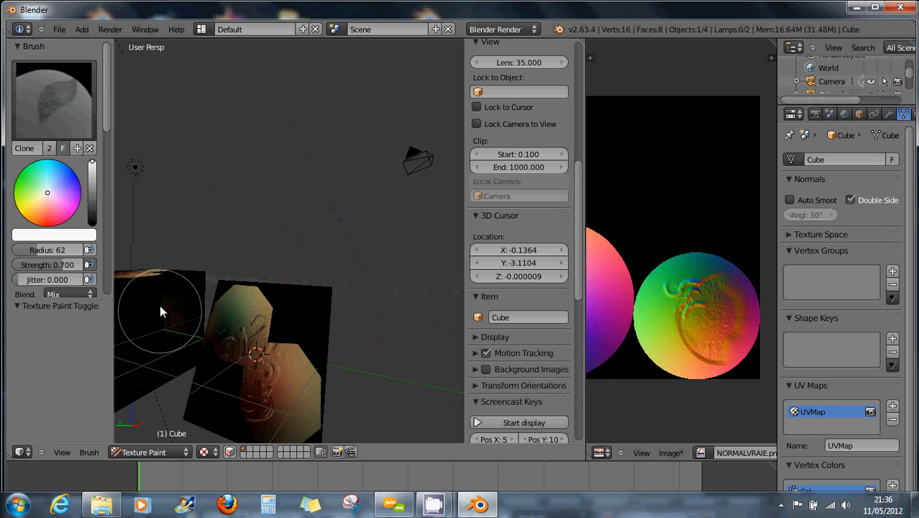
{"action": "middle_click_drag", "start_coordinate": [242, 365], "coordinate": [402, 347]}
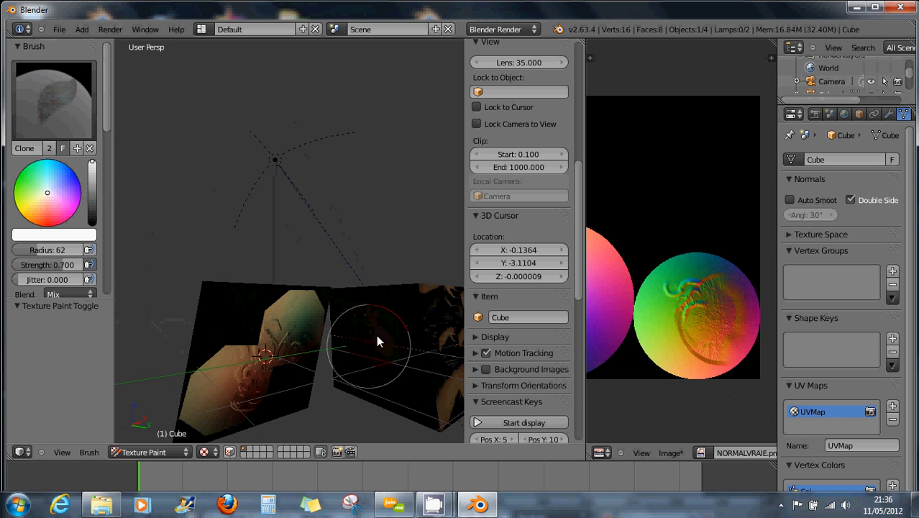
{"action": "mouse_move", "coordinate": [277, 366]}
{"action": "middle_mouse_down"}
{"action": "mouse_move", "coordinate": [301, 369]}
{"action": "mouse_move", "coordinate": [135, 394]}
{"action": "mouse_move", "coordinate": [12, 344]}
{"action": "middle_mouse_up"}
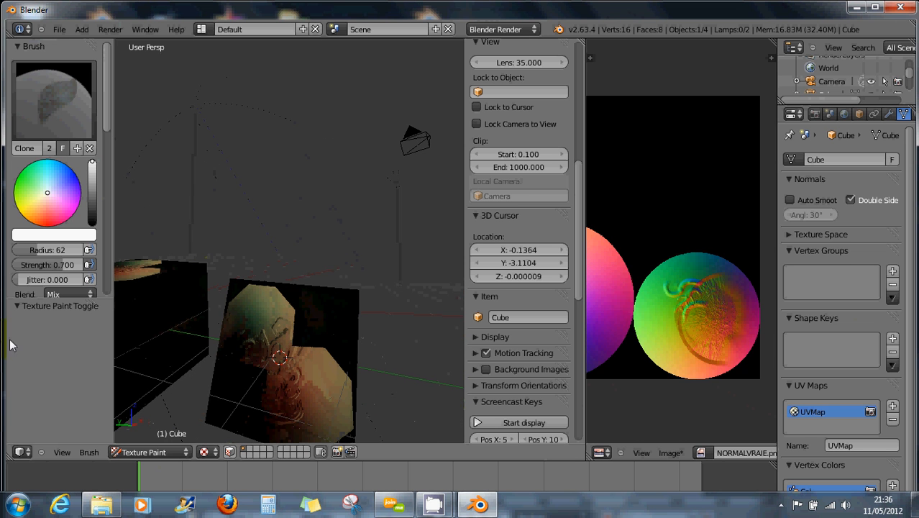
{"action": "left_click", "coordinate": [171, 328]}
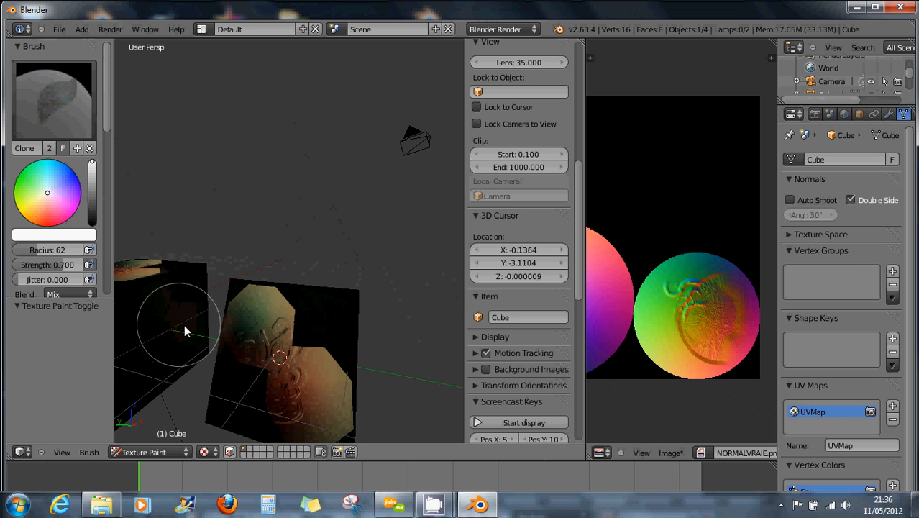
Set the clone source on the NORMALVRAIE.png plane and clone its coloured discs onto the cube's side with the arm.
{"action": "mouse_move", "coordinate": [211, 286]}
{"action": "middle_mouse_down"}
{"action": "mouse_move", "coordinate": [198, 287]}
{"action": "mouse_move", "coordinate": [175, 320]}
{"action": "mouse_move", "coordinate": [257, 238]}
{"action": "mouse_move", "coordinate": [271, 250]}
{"action": "mouse_move", "coordinate": [287, 309]}
{"action": "middle_mouse_up"}
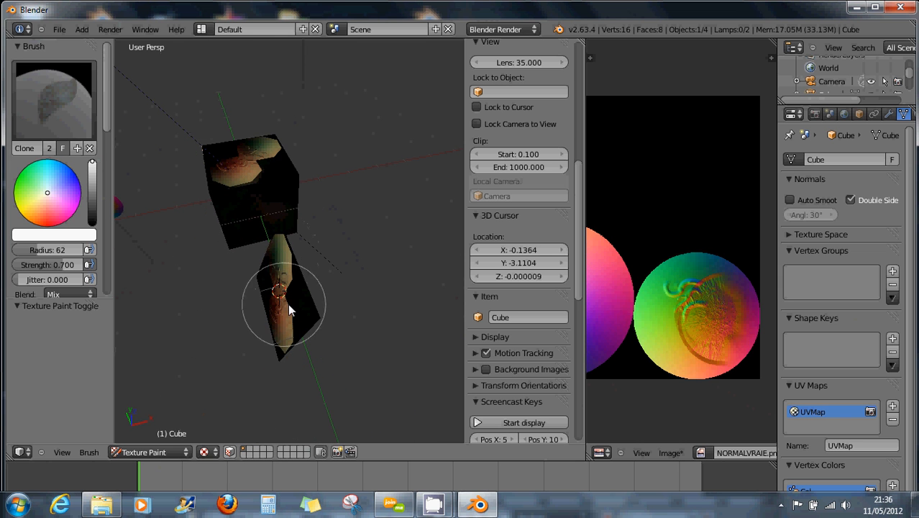
{"action": "key", "text": "s"}
{"action": "mouse_move", "coordinate": [286, 263]}
{"action": "middle_mouse_down"}
{"action": "mouse_move", "coordinate": [283, 246]}
{"action": "mouse_move", "coordinate": [269, 243]}
{"action": "middle_mouse_up"}
{"action": "mouse_move", "coordinate": [236, 177]}
{"action": "middle_mouse_down"}
{"action": "mouse_move", "coordinate": [206, 229]}
{"action": "mouse_move", "coordinate": [219, 200]}
{"action": "mouse_move", "coordinate": [124, 155]}
{"action": "middle_mouse_up"}
{"action": "mouse_move", "coordinate": [288, 129]}
{"action": "middle_mouse_down"}
{"action": "mouse_move", "coordinate": [124, 160]}
{"action": "mouse_move", "coordinate": [267, 150]}
{"action": "mouse_move", "coordinate": [164, 168]}
{"action": "mouse_move", "coordinate": [132, 115]}
{"action": "middle_mouse_up"}
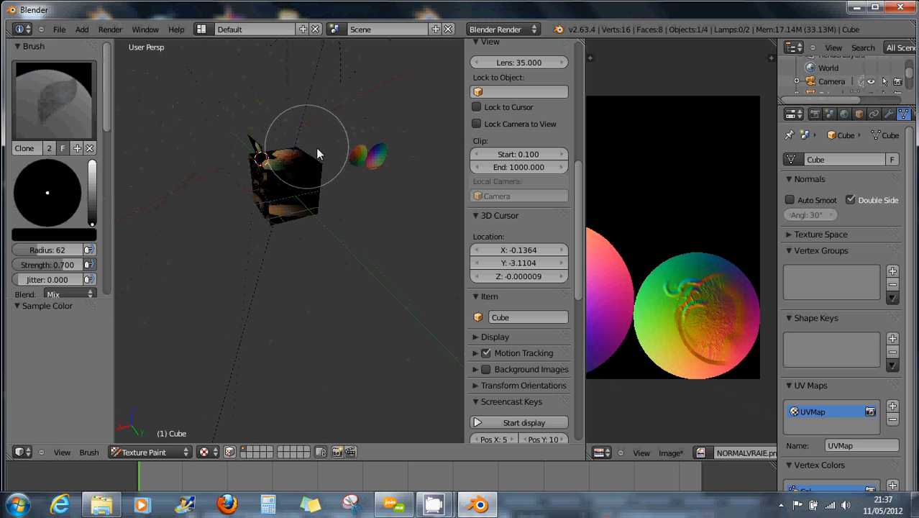
{"action": "mouse_move", "coordinate": [317, 151]}
{"action": "middle_mouse_down"}
{"action": "mouse_move", "coordinate": [291, 224]}
{"action": "mouse_move", "coordinate": [299, 278]}
{"action": "mouse_move", "coordinate": [266, 255]}
{"action": "mouse_move", "coordinate": [277, 199]}
{"action": "mouse_move", "coordinate": [342, 312]}
{"action": "mouse_move", "coordinate": [321, 285]}
{"action": "mouse_move", "coordinate": [305, 286]}
{"action": "mouse_move", "coordinate": [273, 320]}
{"action": "mouse_move", "coordinate": [254, 304]}
{"action": "mouse_move", "coordinate": [419, 312]}
{"action": "middle_mouse_up"}
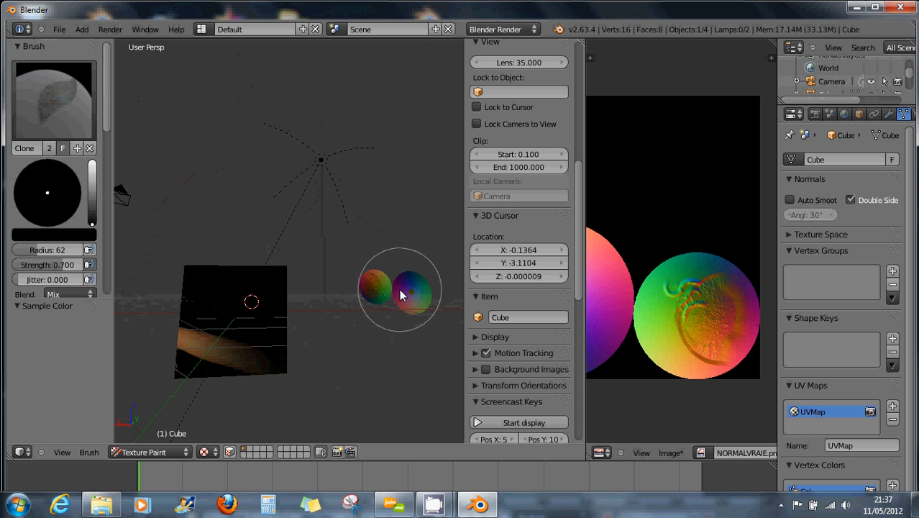
{"action": "left_click", "coordinate": [404, 290], "text": "ctrl"}
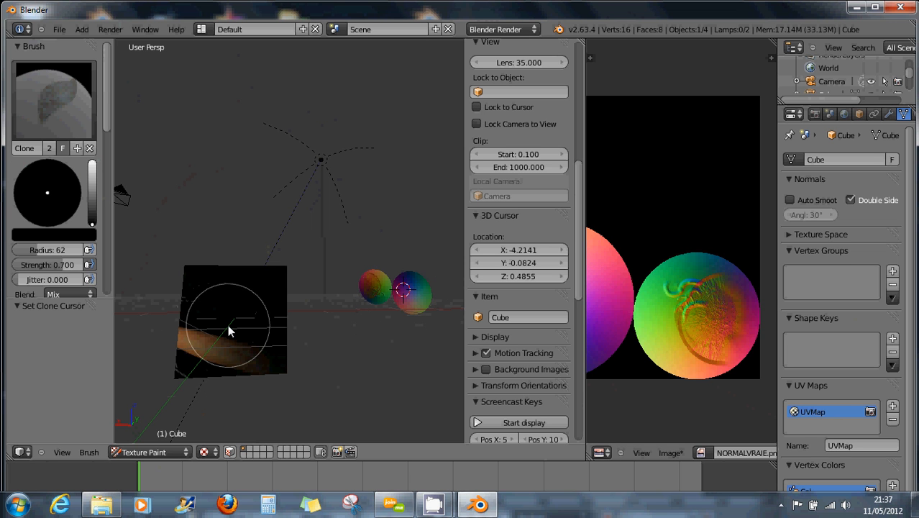
{"action": "mouse_move", "coordinate": [228, 329]}
{"action": "left_mouse_down"}
{"action": "mouse_move", "coordinate": [229, 320]}
{"action": "mouse_move", "coordinate": [201, 328]}
{"action": "mouse_move", "coordinate": [261, 325]}
{"action": "mouse_move", "coordinate": [261, 302]}
{"action": "mouse_move", "coordinate": [240, 300]}
{"action": "mouse_move", "coordinate": [250, 356]}
{"action": "mouse_move", "coordinate": [217, 349]}
{"action": "mouse_move", "coordinate": [239, 323]}
{"action": "mouse_move", "coordinate": [205, 312]}
{"action": "mouse_move", "coordinate": [209, 288]}
{"action": "mouse_move", "coordinate": [268, 326]}
{"action": "mouse_move", "coordinate": [253, 322]}
{"action": "mouse_move", "coordinate": [235, 339]}
{"action": "mouse_move", "coordinate": [209, 328]}
{"action": "left_mouse_up"}
Clone more normal map discs over the cube's arm side and the neighbouring side, resetting the brush colour to white.
{"action": "middle_click_drag", "start_coordinate": [205, 318], "coordinate": [314, 320]}
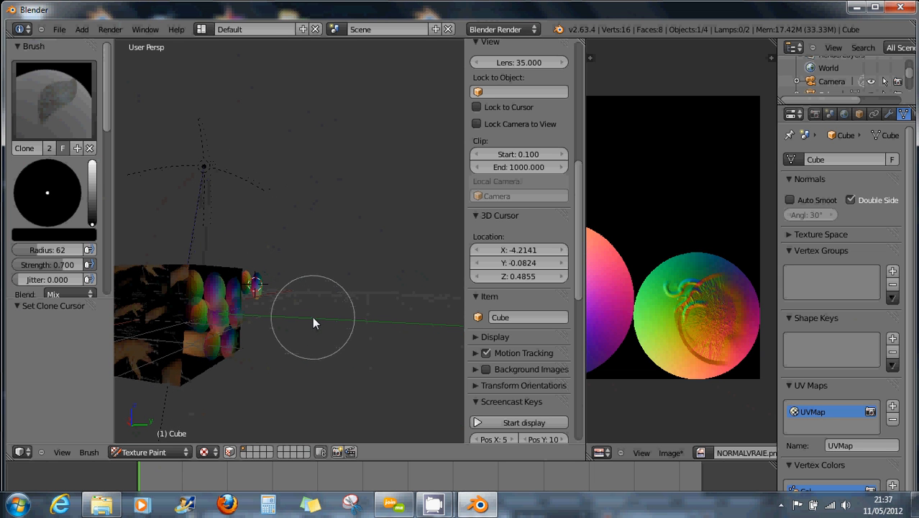
{"action": "mouse_move", "coordinate": [272, 290]}
{"action": "left_mouse_down"}
{"action": "mouse_move", "coordinate": [255, 287]}
{"action": "mouse_move", "coordinate": [153, 319]}
{"action": "mouse_move", "coordinate": [179, 284]}
{"action": "mouse_move", "coordinate": [163, 282]}
{"action": "mouse_move", "coordinate": [183, 277]}
{"action": "mouse_move", "coordinate": [145, 286]}
{"action": "mouse_move", "coordinate": [169, 300]}
{"action": "mouse_move", "coordinate": [121, 279]}
{"action": "left_mouse_up"}
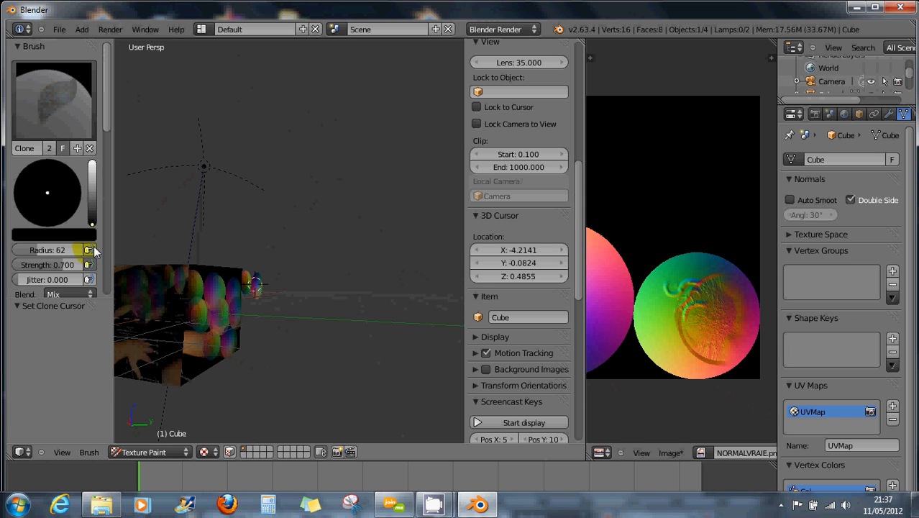
{"action": "left_click_drag", "start_coordinate": [94, 223], "coordinate": [92, 162]}
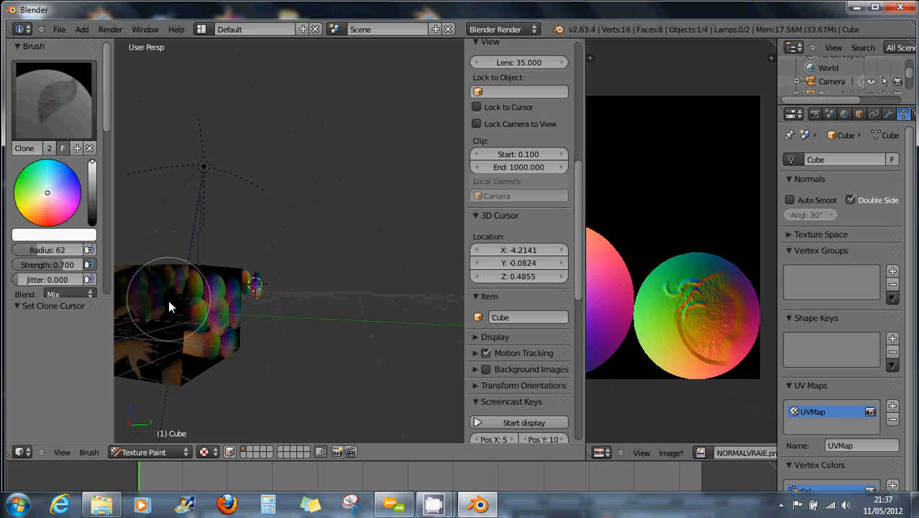
{"action": "mouse_move", "coordinate": [157, 285]}
{"action": "left_mouse_down"}
{"action": "mouse_move", "coordinate": [161, 296]}
{"action": "mouse_move", "coordinate": [147, 296]}
{"action": "mouse_move", "coordinate": [235, 298]}
{"action": "mouse_move", "coordinate": [204, 295]}
{"action": "mouse_move", "coordinate": [221, 286]}
{"action": "mouse_move", "coordinate": [214, 282]}
{"action": "mouse_move", "coordinate": [232, 311]}
{"action": "mouse_move", "coordinate": [234, 284]}
{"action": "mouse_move", "coordinate": [197, 293]}
{"action": "mouse_move", "coordinate": [199, 283]}
{"action": "mouse_move", "coordinate": [187, 286]}
{"action": "mouse_move", "coordinate": [231, 289]}
{"action": "mouse_move", "coordinate": [228, 281]}
{"action": "mouse_move", "coordinate": [221, 305]}
{"action": "mouse_move", "coordinate": [195, 306]}
{"action": "left_mouse_up"}
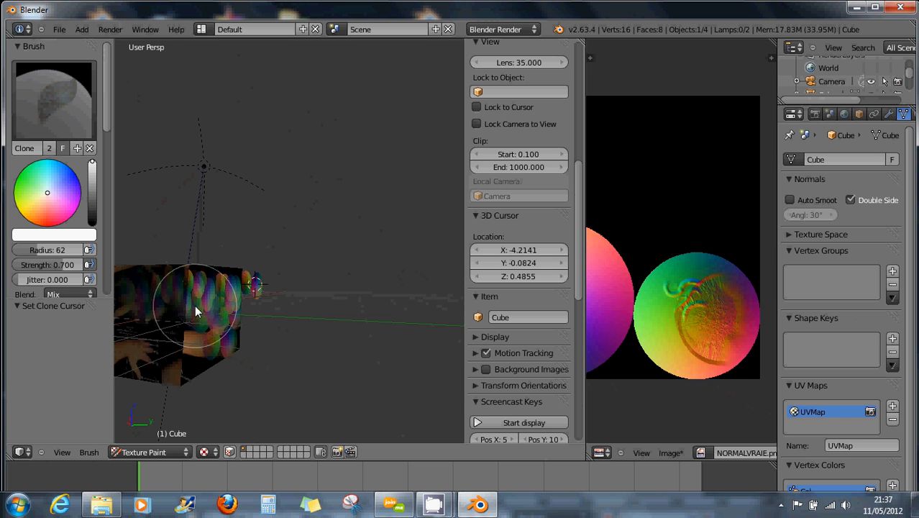
{"action": "scroll", "coordinate": [195, 308], "scroll_direction": "up", "scroll_amount": 2}
{"action": "scroll", "coordinate": [195, 305], "scroll_direction": "up", "scroll_amount": 1}
{"action": "mouse_move", "coordinate": [269, 286]}
{"action": "left_mouse_down"}
{"action": "mouse_move", "coordinate": [256, 278]}
{"action": "mouse_move", "coordinate": [277, 298]}
{"action": "left_mouse_up"}
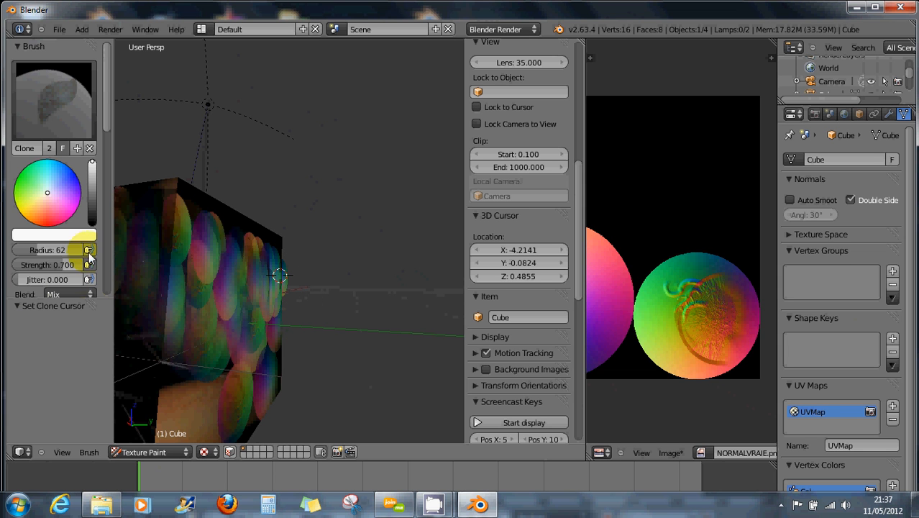
Enable Fixed Texture for the Clone brush and cover more of the cube's arm side with cloned normal map discs.
{"action": "mouse_move", "coordinate": [107, 126]}
{"action": "left_mouse_down"}
{"action": "mouse_move", "coordinate": [99, 173]}
{"action": "mouse_move", "coordinate": [106, 196]}
{"action": "left_mouse_up"}
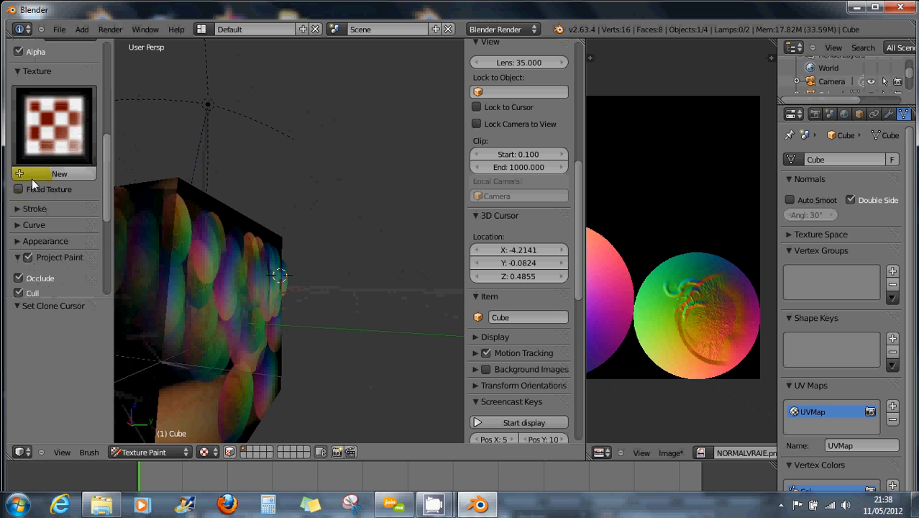
{"action": "mouse_move", "coordinate": [285, 369]}
{"action": "left_mouse_down"}
{"action": "mouse_move", "coordinate": [199, 346]}
{"action": "mouse_move", "coordinate": [273, 364]}
{"action": "mouse_move", "coordinate": [269, 346]}
{"action": "mouse_move", "coordinate": [206, 328]}
{"action": "mouse_move", "coordinate": [269, 318]}
{"action": "mouse_move", "coordinate": [199, 302]}
{"action": "mouse_move", "coordinate": [262, 316]}
{"action": "left_mouse_up"}
{"action": "middle_click_drag", "start_coordinate": [262, 315], "coordinate": [230, 298]}
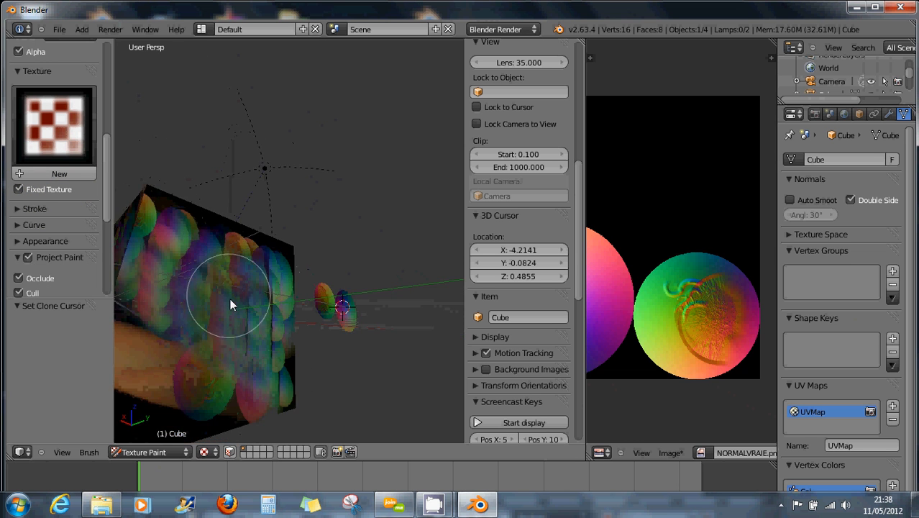
{"action": "mouse_move", "coordinate": [236, 383]}
{"action": "left_mouse_down"}
{"action": "mouse_move", "coordinate": [205, 376]}
{"action": "mouse_move", "coordinate": [236, 353]}
{"action": "mouse_move", "coordinate": [226, 318]}
{"action": "mouse_move", "coordinate": [258, 296]}
{"action": "mouse_move", "coordinate": [220, 281]}
{"action": "left_mouse_up"}
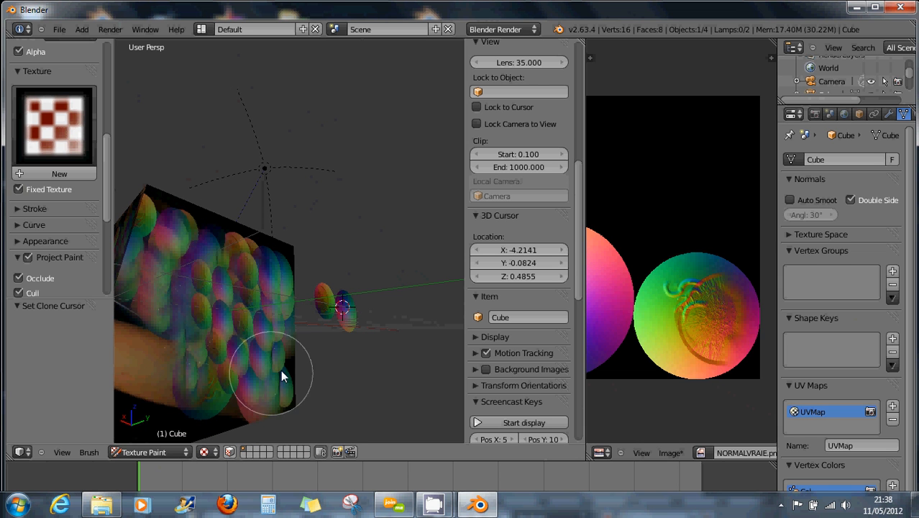
{"action": "middle_click_drag", "start_coordinate": [326, 344], "coordinate": [274, 355]}
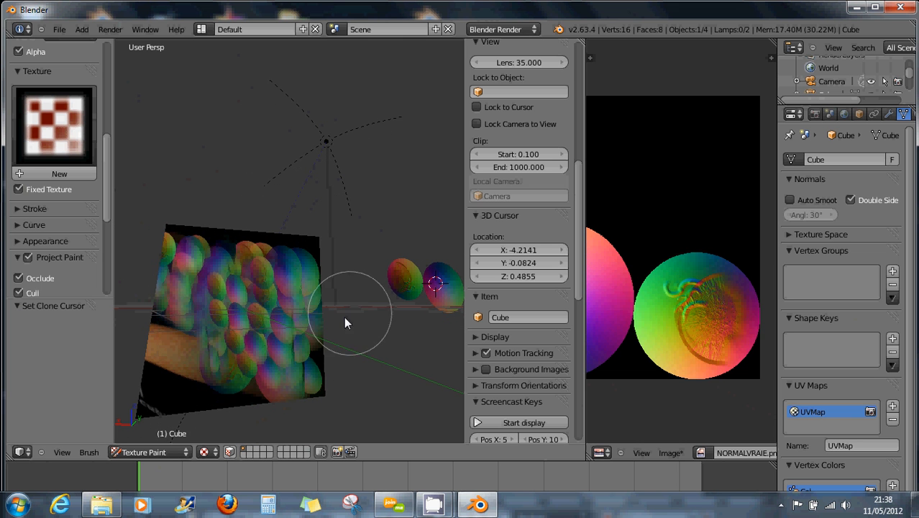
{"action": "mouse_move", "coordinate": [345, 321]}
{"action": "middle_mouse_down"}
{"action": "mouse_move", "coordinate": [327, 382]}
{"action": "mouse_move", "coordinate": [361, 343]}
{"action": "mouse_move", "coordinate": [400, 360]}
{"action": "mouse_move", "coordinate": [373, 331]}
{"action": "middle_mouse_up"}
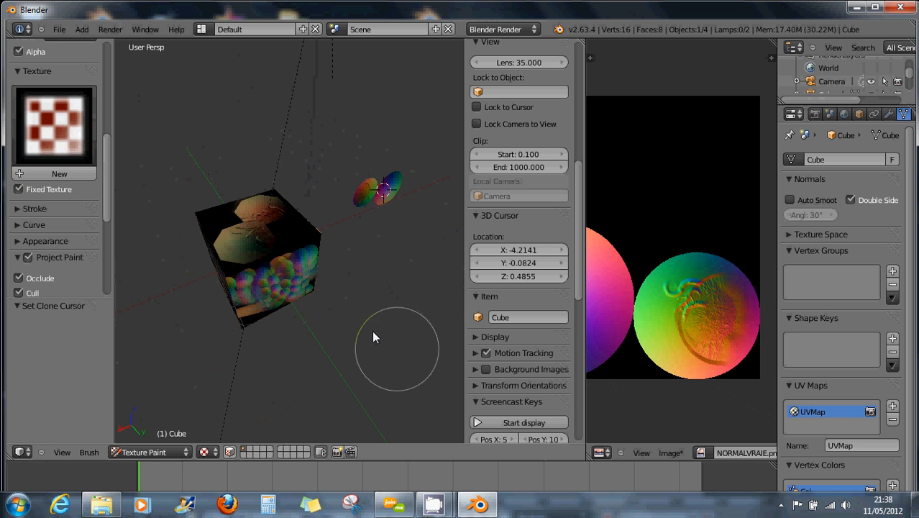
{"action": "mouse_move", "coordinate": [316, 309]}
{"action": "middle_mouse_down"}
{"action": "mouse_move", "coordinate": [300, 280]}
{"action": "mouse_move", "coordinate": [321, 264]}
{"action": "middle_mouse_up"}
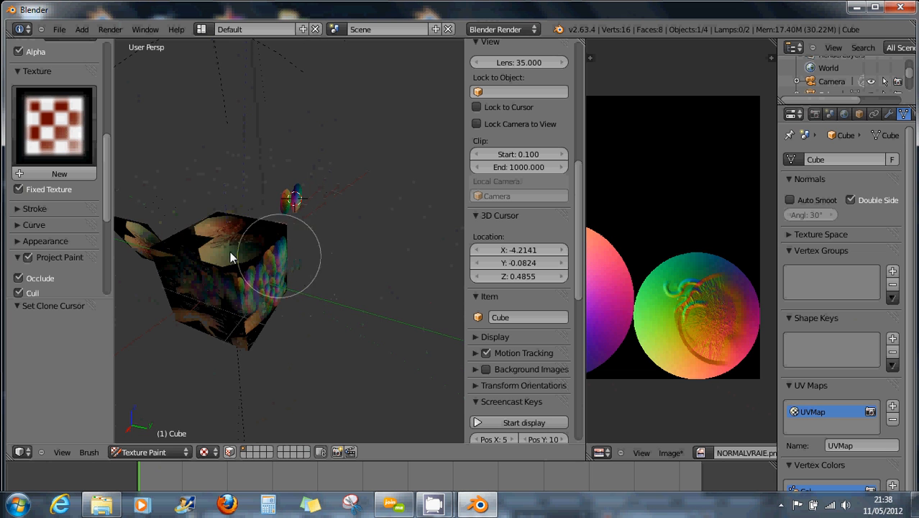
{"action": "mouse_move", "coordinate": [324, 232]}
{"action": "middle_mouse_down"}
{"action": "mouse_move", "coordinate": [314, 254]}
{"action": "mouse_move", "coordinate": [359, 222]}
{"action": "middle_mouse_up"}
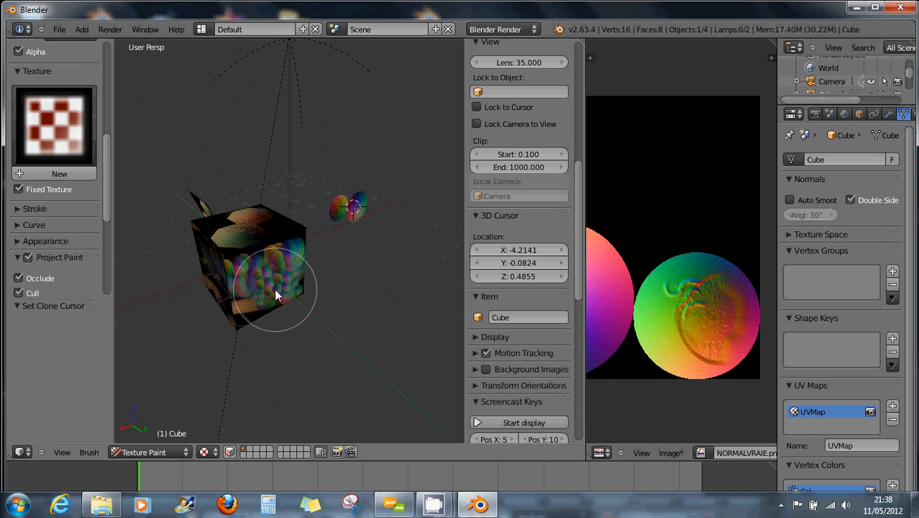
{"action": "middle_click_drag", "start_coordinate": [240, 283], "coordinate": [251, 307]}
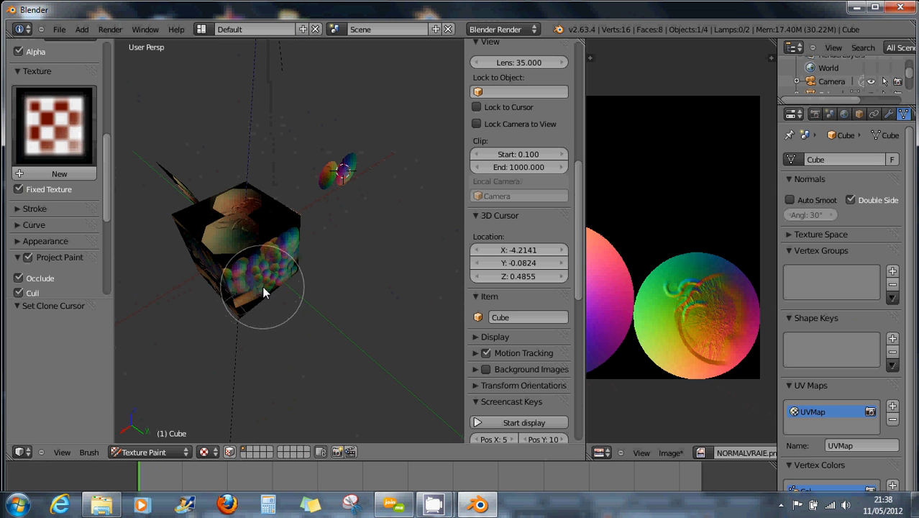
Show the image named color in the image editor in place of NORMALVRAIE.png.
{"action": "middle_click_drag", "start_coordinate": [320, 250], "coordinate": [328, 298]}
{"action": "scroll", "coordinate": [733, 304], "scroll_direction": "down", "scroll_amount": 4}
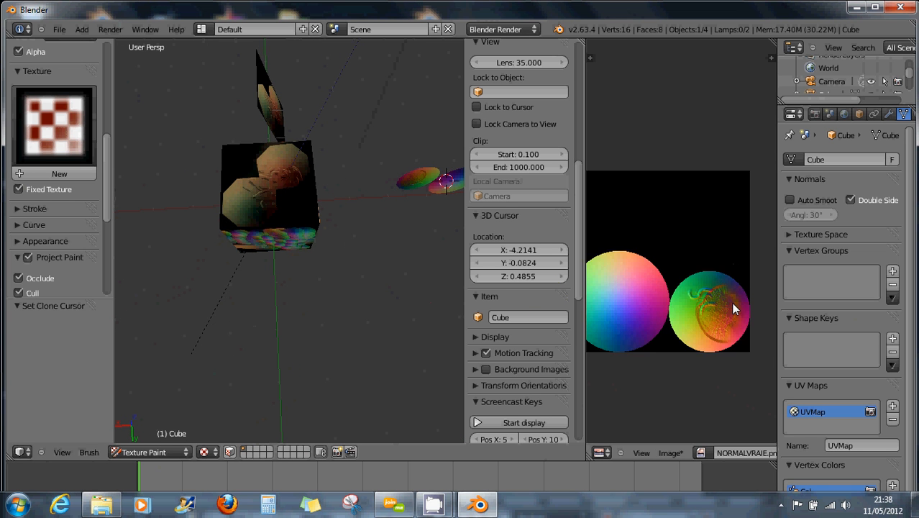
{"action": "left_click", "coordinate": [702, 454]}
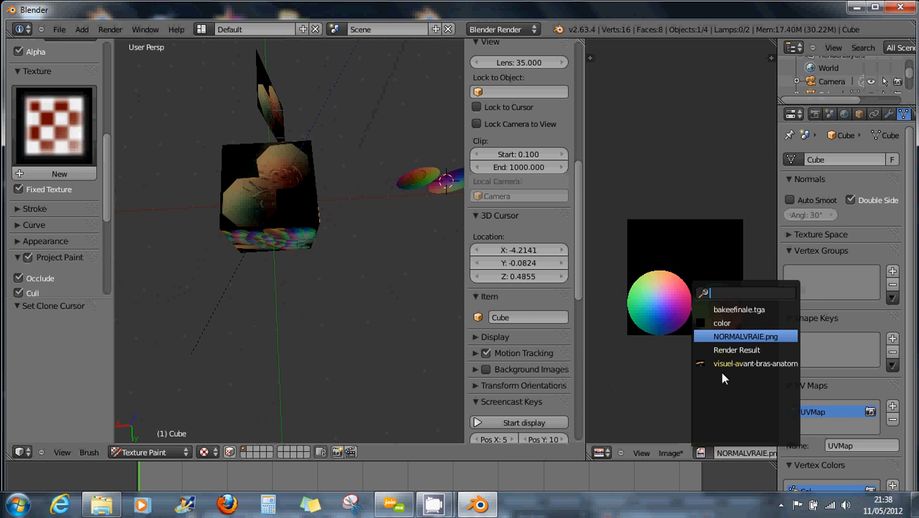
{"action": "left_click", "coordinate": [720, 324]}
{"action": "scroll", "coordinate": [720, 330], "scroll_direction": "up", "scroll_amount": 3}
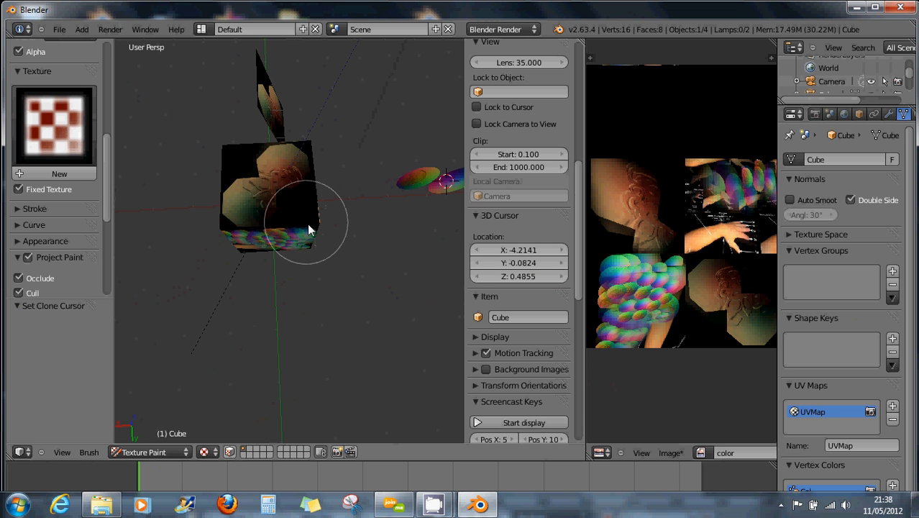
Clone the normal map's magenta area across the cube's corner, covering parts of the top face and the adjoining sides.
{"action": "mouse_move", "coordinate": [311, 211]}
{"action": "middle_mouse_down"}
{"action": "mouse_move", "coordinate": [267, 204]}
{"action": "mouse_move", "coordinate": [262, 188]}
{"action": "mouse_move", "coordinate": [369, 220]}
{"action": "mouse_move", "coordinate": [299, 209]}
{"action": "mouse_move", "coordinate": [267, 230]}
{"action": "mouse_move", "coordinate": [270, 245]}
{"action": "mouse_move", "coordinate": [261, 247]}
{"action": "mouse_move", "coordinate": [260, 228]}
{"action": "middle_mouse_up"}
{"action": "mouse_move", "coordinate": [260, 229]}
{"action": "left_mouse_down"}
{"action": "mouse_move", "coordinate": [257, 242]}
{"action": "mouse_move", "coordinate": [265, 219]}
{"action": "mouse_move", "coordinate": [282, 242]}
{"action": "mouse_move", "coordinate": [263, 253]}
{"action": "mouse_move", "coordinate": [273, 261]}
{"action": "mouse_move", "coordinate": [286, 219]}
{"action": "mouse_move", "coordinate": [246, 216]}
{"action": "mouse_move", "coordinate": [300, 236]}
{"action": "mouse_move", "coordinate": [287, 213]}
{"action": "mouse_move", "coordinate": [298, 265]}
{"action": "left_mouse_up"}
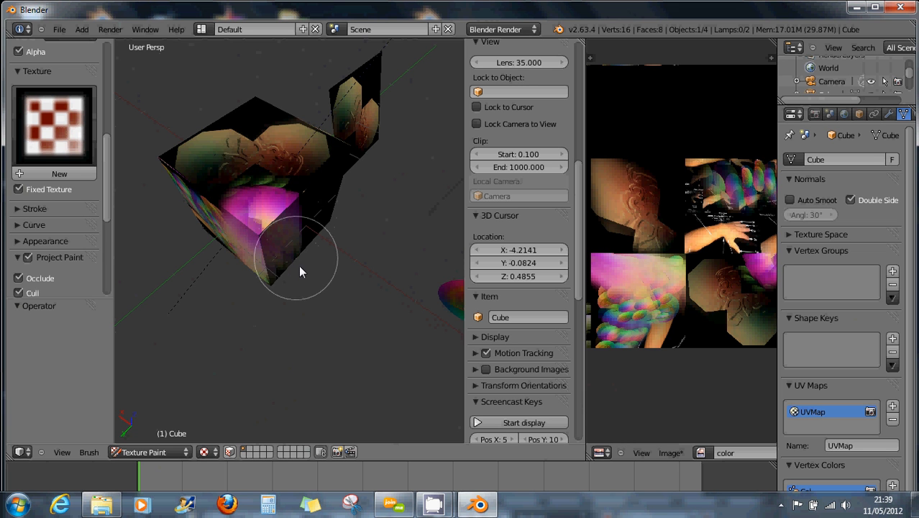
{"action": "mouse_move", "coordinate": [298, 265]}
{"action": "middle_mouse_down"}
{"action": "mouse_move", "coordinate": [220, 217]}
{"action": "mouse_move", "coordinate": [324, 241]}
{"action": "middle_mouse_up"}
{"action": "scroll", "coordinate": [327, 259], "scroll_direction": "down", "scroll_amount": 1}
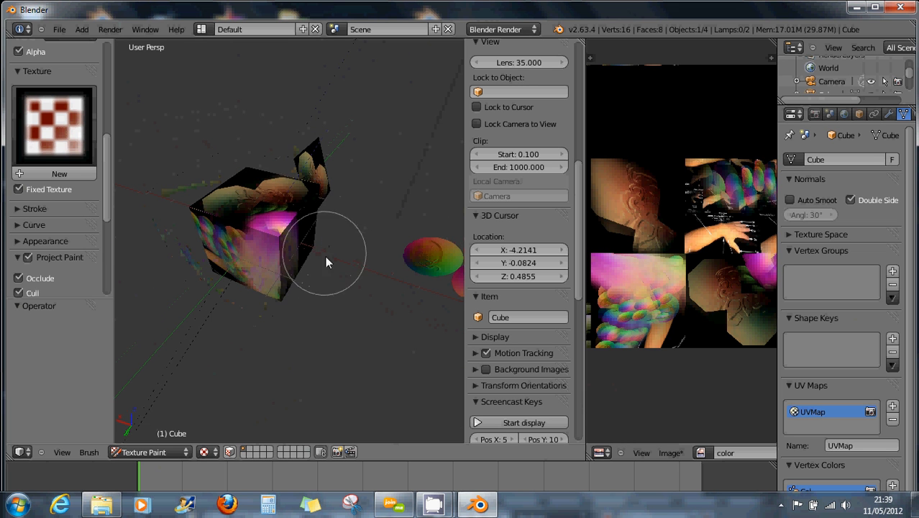
{"action": "scroll", "coordinate": [359, 275], "scroll_direction": "down", "scroll_amount": 1}
{"action": "mouse_move", "coordinate": [359, 273]}
{"action": "middle_mouse_down"}
{"action": "mouse_move", "coordinate": [287, 243]}
{"action": "mouse_move", "coordinate": [317, 289]}
{"action": "middle_mouse_up"}
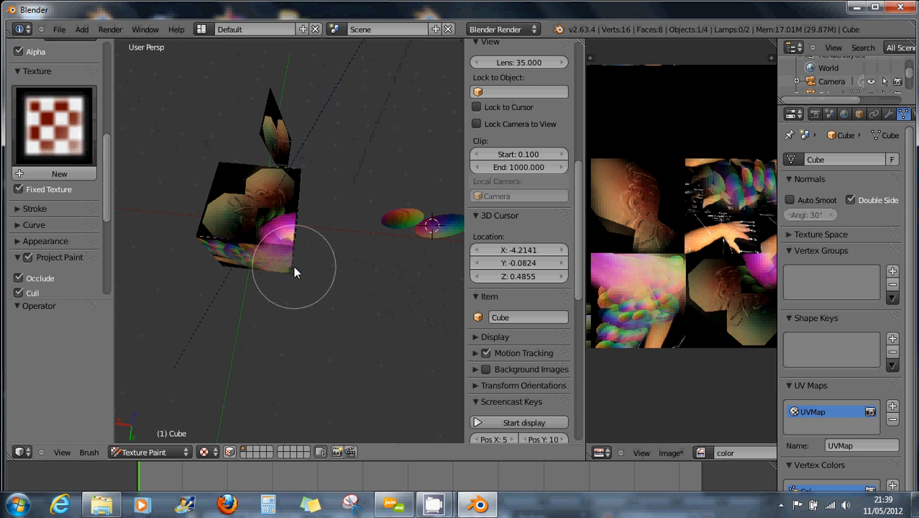
{"action": "mouse_move", "coordinate": [292, 265]}
{"action": "left_mouse_down"}
{"action": "mouse_move", "coordinate": [287, 248]}
{"action": "mouse_move", "coordinate": [302, 270]}
{"action": "mouse_move", "coordinate": [267, 231]}
{"action": "mouse_move", "coordinate": [285, 248]}
{"action": "left_mouse_up"}
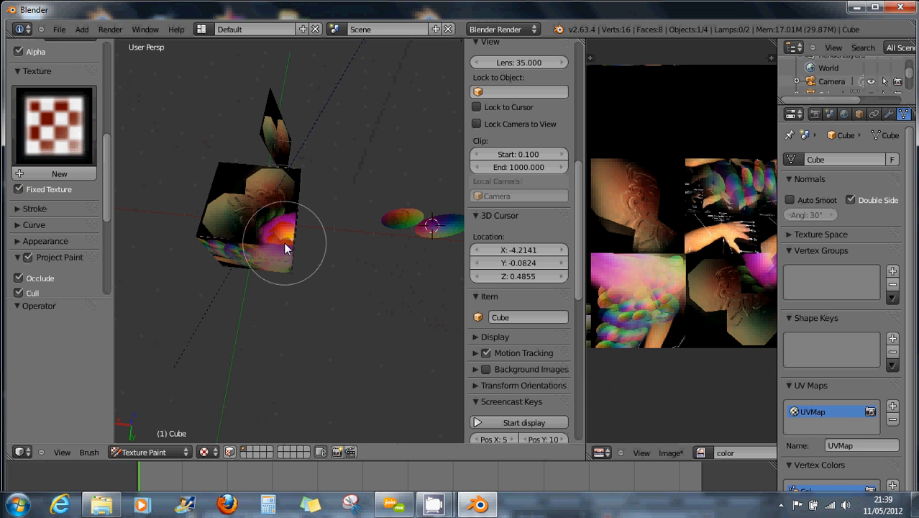
{"action": "mouse_move", "coordinate": [286, 249]}
{"action": "left_mouse_down"}
{"action": "mouse_move", "coordinate": [318, 241]}
{"action": "mouse_move", "coordinate": [239, 213]}
{"action": "mouse_move", "coordinate": [322, 202]}
{"action": "mouse_move", "coordinate": [320, 232]}
{"action": "mouse_move", "coordinate": [335, 241]}
{"action": "left_mouse_up"}
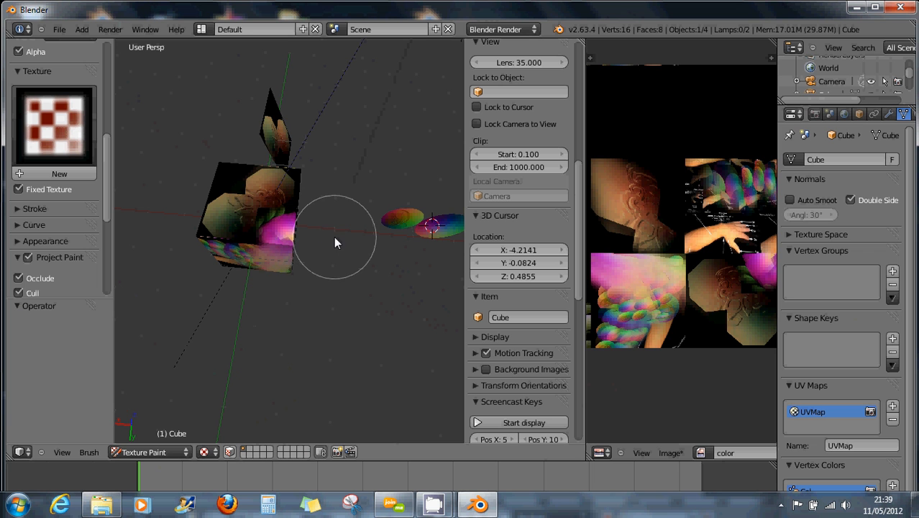
Clone larger normal map discs onto the cube's arm side beside the magenta area and undo the last stroke.
{"action": "mouse_move", "coordinate": [349, 240]}
{"action": "middle_mouse_down"}
{"action": "mouse_move", "coordinate": [359, 209]}
{"action": "mouse_move", "coordinate": [379, 213]}
{"action": "middle_mouse_up"}
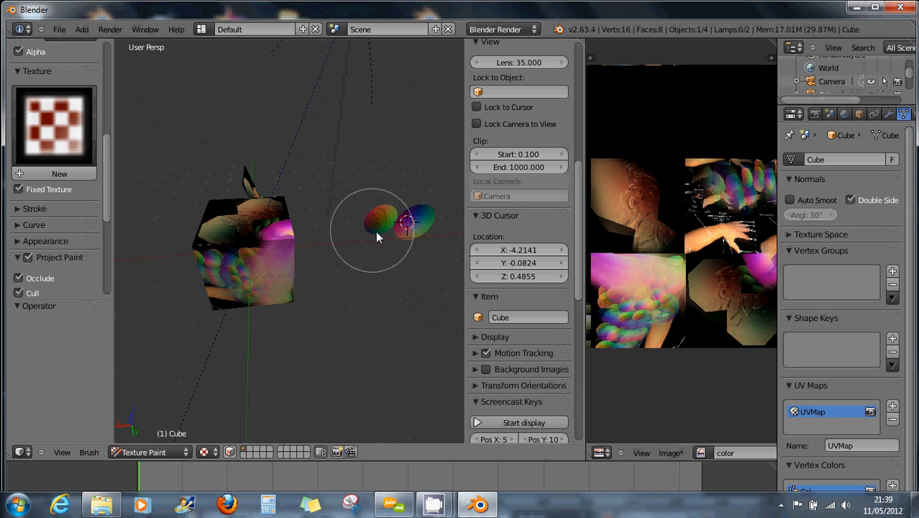
{"action": "middle_click_drag", "start_coordinate": [376, 231], "coordinate": [381, 233]}
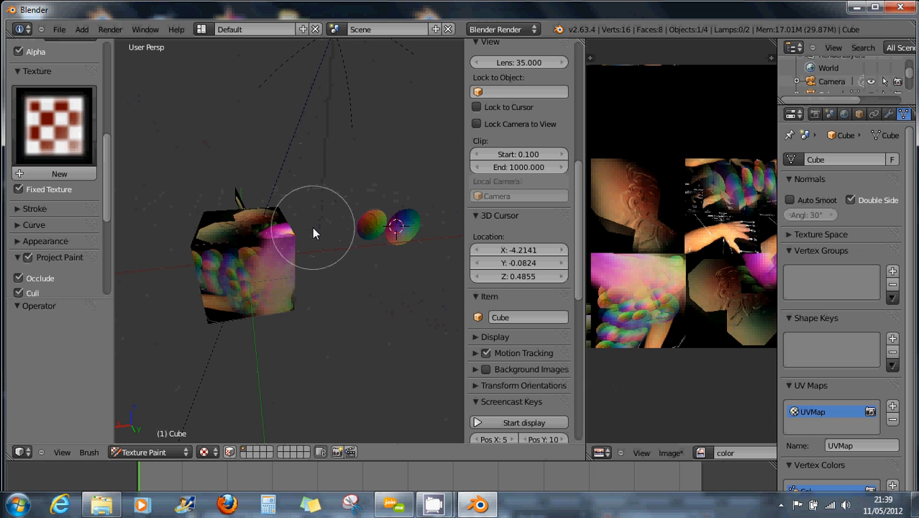
{"action": "mouse_move", "coordinate": [367, 269]}
{"action": "middle_mouse_down"}
{"action": "mouse_move", "coordinate": [327, 272]}
{"action": "mouse_move", "coordinate": [393, 288]}
{"action": "middle_mouse_up"}
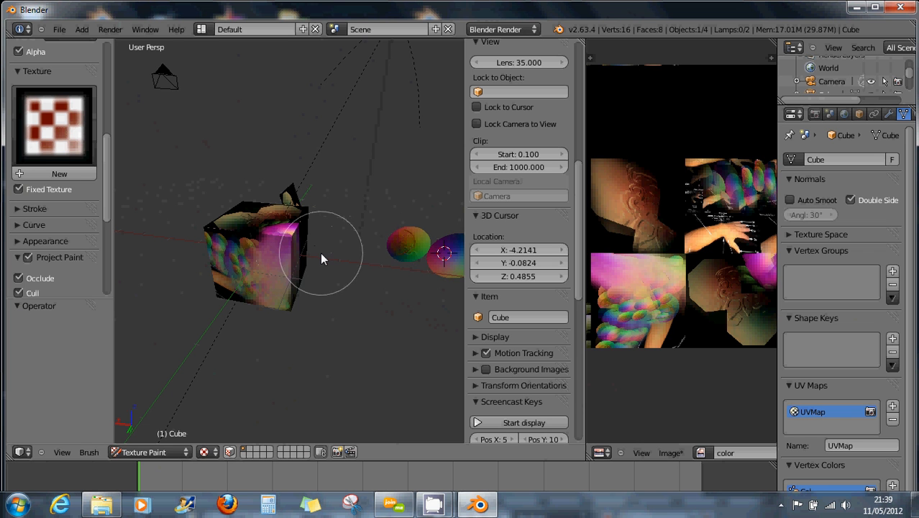
{"action": "middle_click_drag", "start_coordinate": [350, 264], "coordinate": [345, 265]}
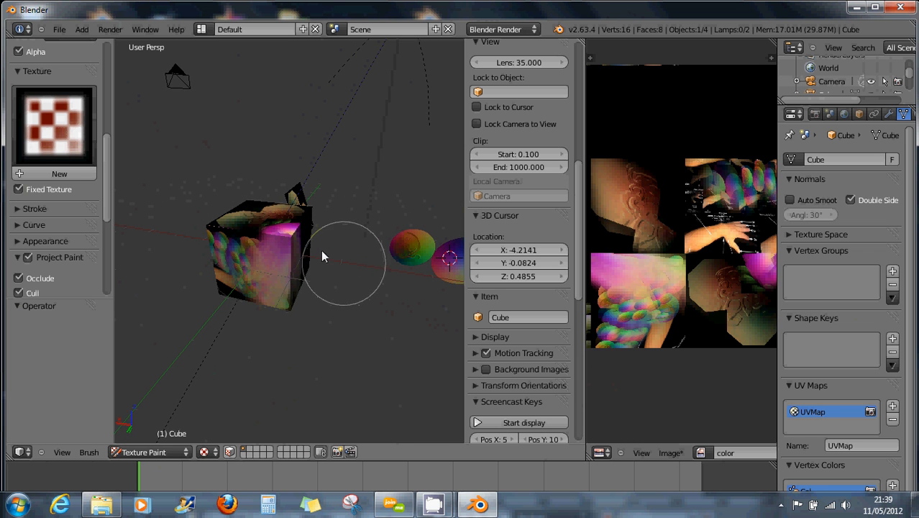
{"action": "scroll", "coordinate": [274, 267], "scroll_direction": "up", "scroll_amount": 2}
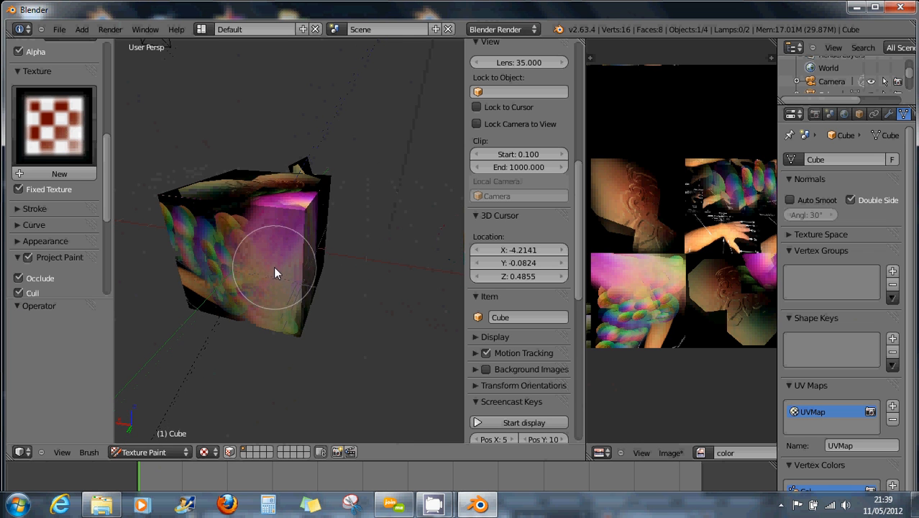
{"action": "middle_click_drag", "start_coordinate": [281, 205], "coordinate": [281, 232]}
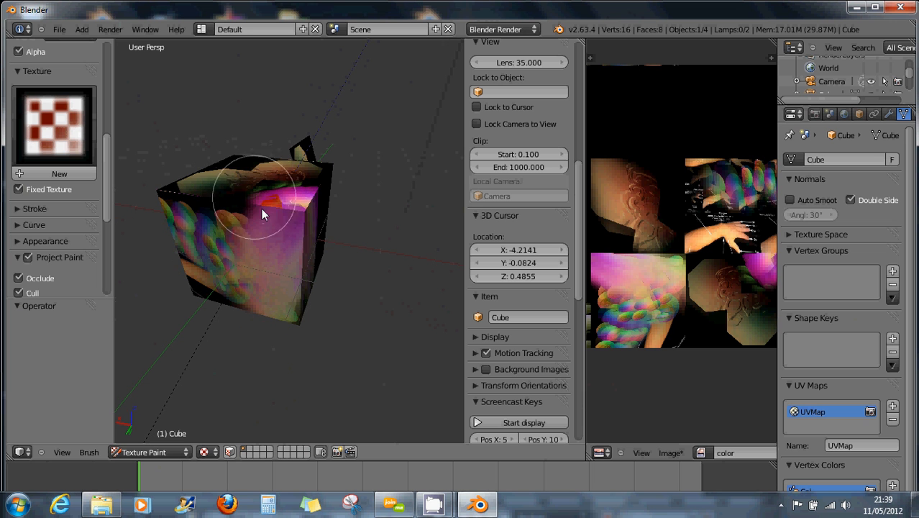
{"action": "mouse_move", "coordinate": [261, 208]}
{"action": "left_mouse_down"}
{"action": "mouse_move", "coordinate": [285, 202]}
{"action": "mouse_move", "coordinate": [262, 210]}
{"action": "left_mouse_up"}
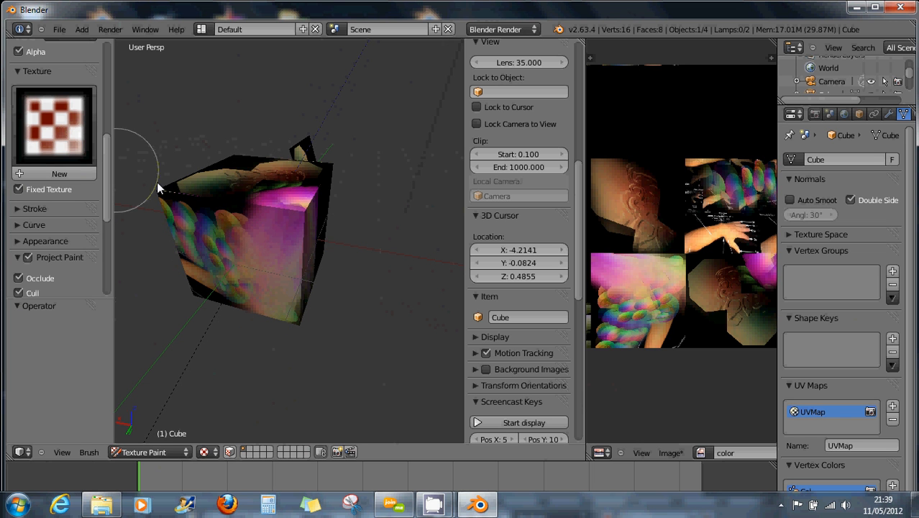
{"action": "mouse_move", "coordinate": [220, 250]}
{"action": "middle_mouse_down"}
{"action": "mouse_move", "coordinate": [255, 238]}
{"action": "mouse_move", "coordinate": [261, 213]}
{"action": "mouse_move", "coordinate": [238, 236]}
{"action": "middle_mouse_up"}
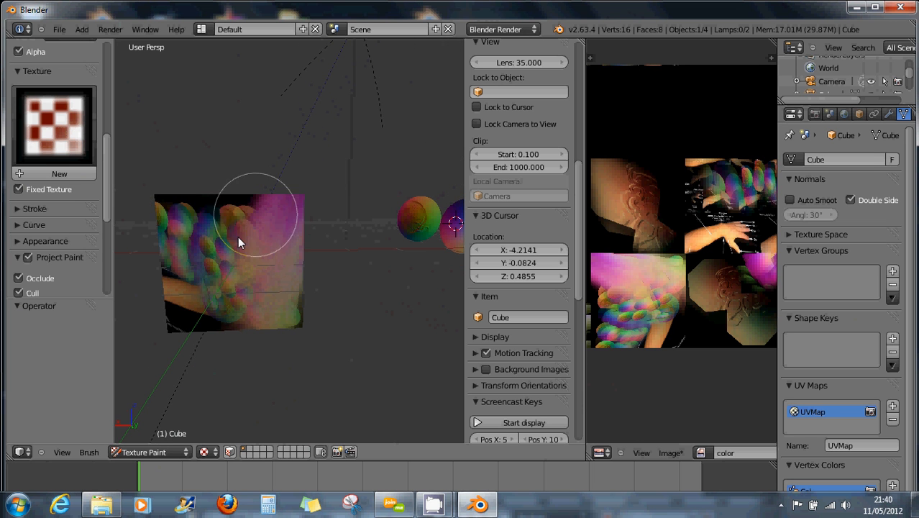
{"action": "mouse_move", "coordinate": [237, 236]}
{"action": "left_mouse_down"}
{"action": "mouse_move", "coordinate": [262, 242]}
{"action": "mouse_move", "coordinate": [250, 240]}
{"action": "mouse_move", "coordinate": [240, 256]}
{"action": "left_mouse_up"}
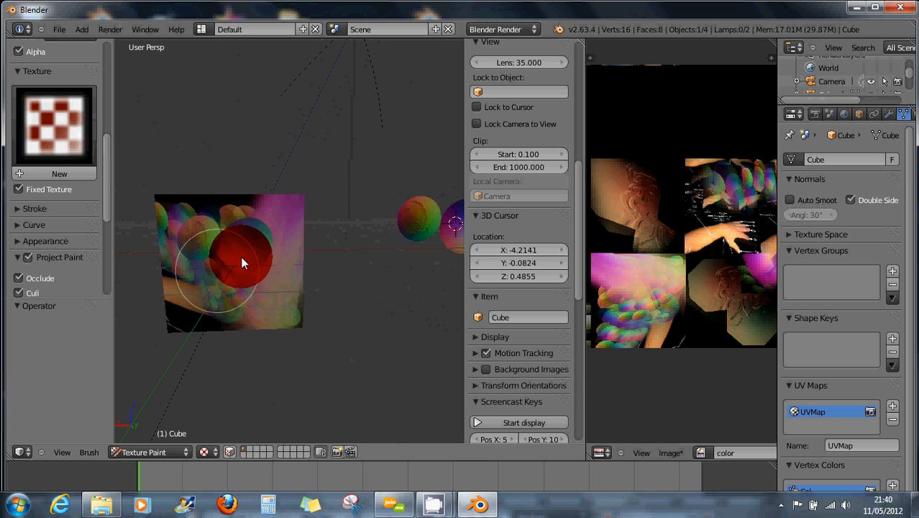
{"action": "key", "text": "ctrl+z"}
{"action": "scroll", "coordinate": [225, 247], "scroll_direction": "up", "scroll_amount": 3}
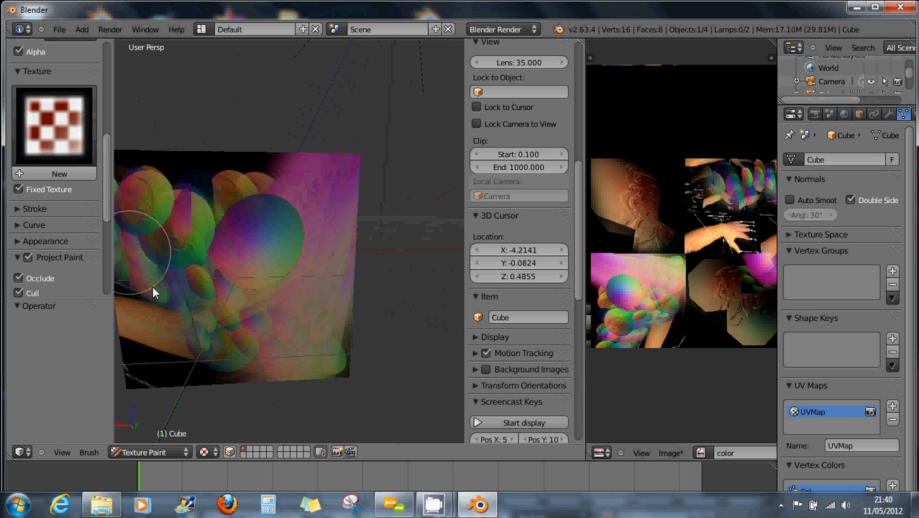
Expand the Clone brush's Curve settings to show its falloff curve.
{"action": "left_click", "coordinate": [57, 174]}
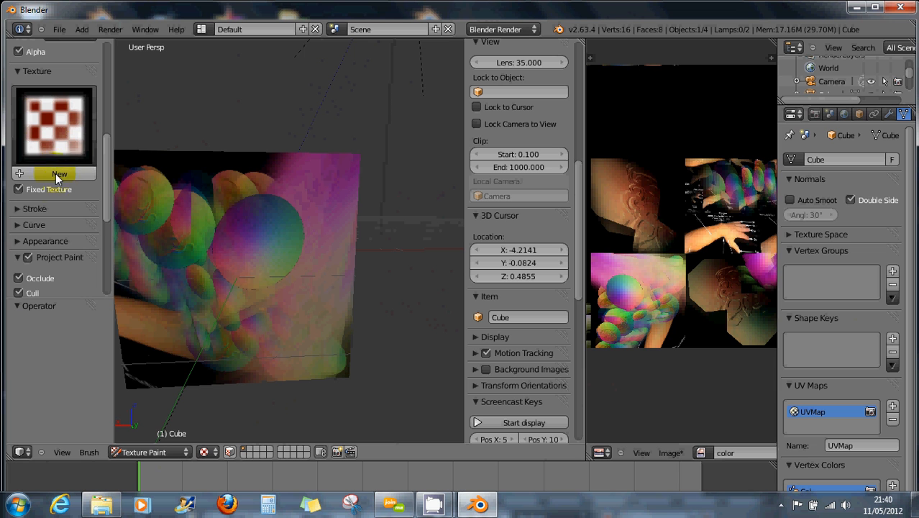
{"action": "left_click", "coordinate": [23, 225]}
{"action": "scroll", "coordinate": [74, 269], "scroll_direction": "down", "scroll_amount": 3}
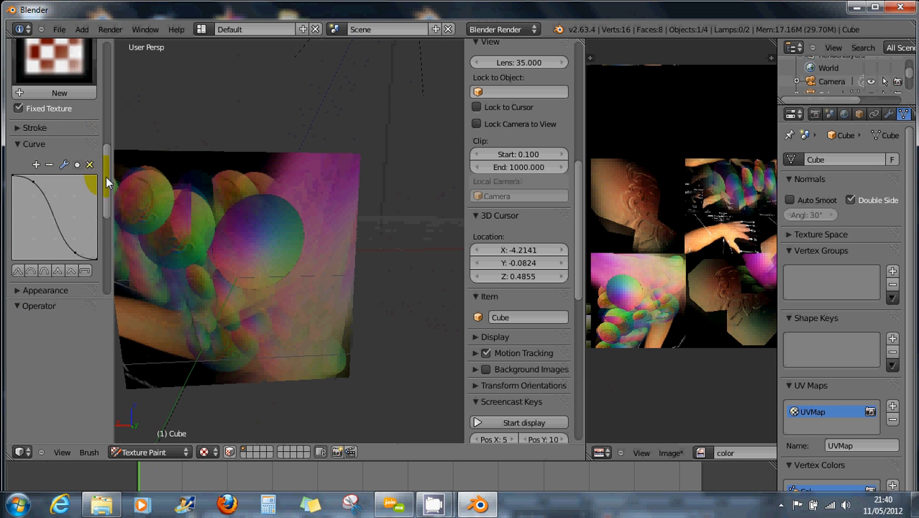
Switch from the Clone brush to the one named Brush and dab two red spots over the discs on the cube's arm side.
{"action": "left_click_drag", "start_coordinate": [106, 182], "coordinate": [106, 55]}
{"action": "left_click", "coordinate": [51, 93]}
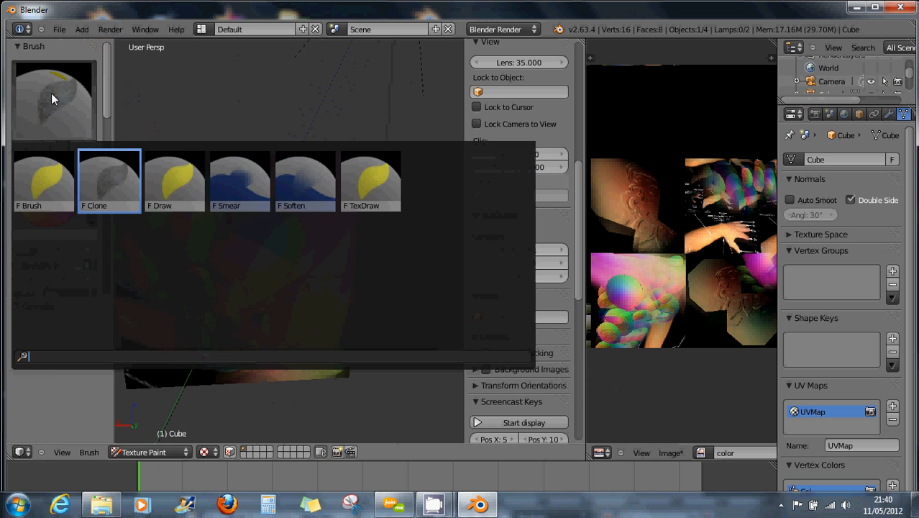
{"action": "left_click", "coordinate": [50, 180]}
{"action": "mouse_move", "coordinate": [105, 97]}
{"action": "left_mouse_down"}
{"action": "mouse_move", "coordinate": [107, 148]}
{"action": "mouse_move", "coordinate": [111, 118]}
{"action": "left_mouse_up"}
{"action": "left_click_drag", "start_coordinate": [48, 121], "coordinate": [47, 154]}
{"action": "mouse_move", "coordinate": [101, 113]}
{"action": "left_mouse_down"}
{"action": "mouse_move", "coordinate": [107, 136]}
{"action": "mouse_move", "coordinate": [204, 252]}
{"action": "left_mouse_up"}
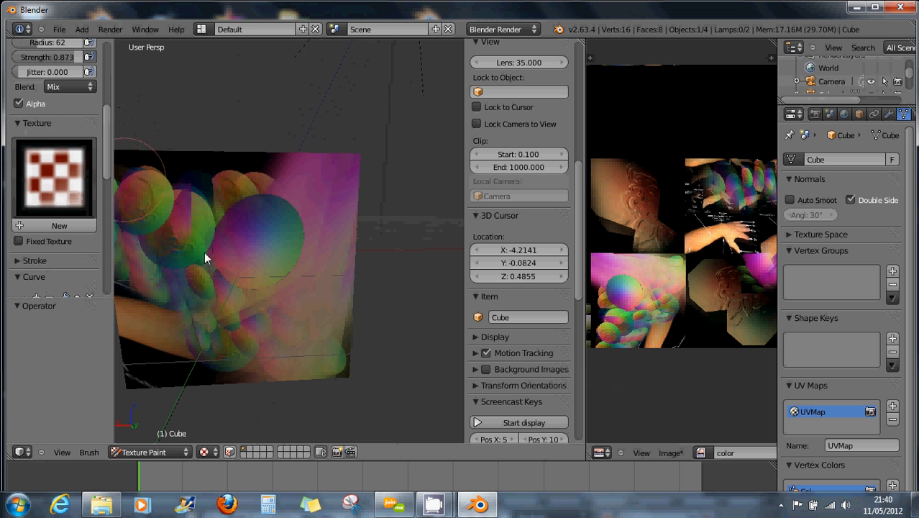
{"action": "left_click", "coordinate": [230, 272]}
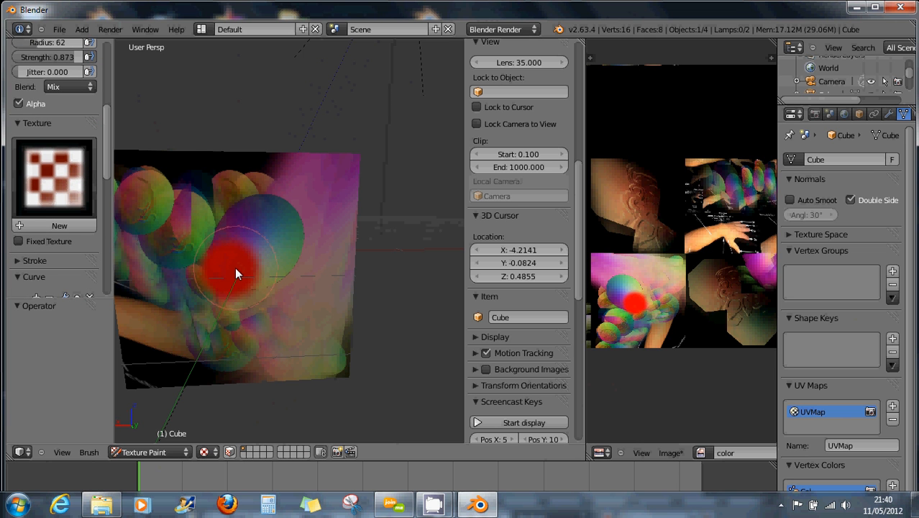
{"action": "left_click", "coordinate": [184, 204]}
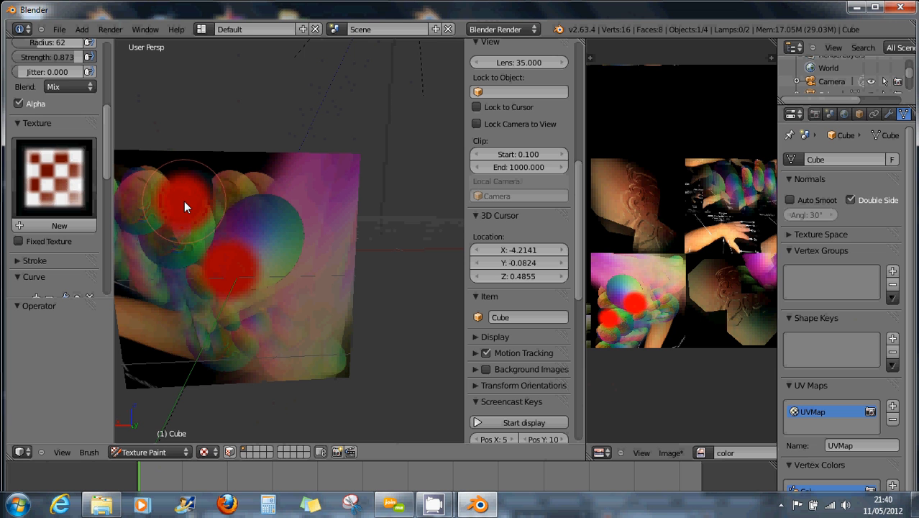
{"action": "left_click", "coordinate": [184, 204]}
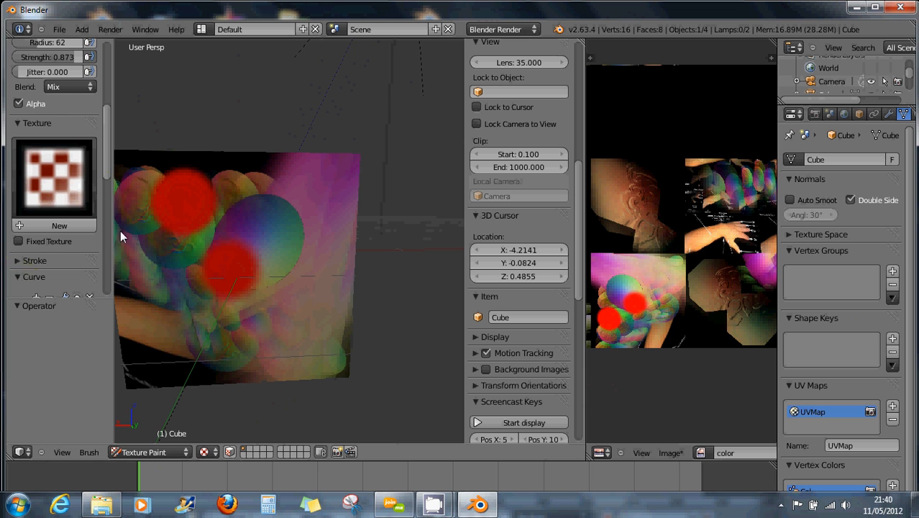
Set the current brush's falloff curve to the flat, constant preset.
{"action": "left_click_drag", "start_coordinate": [108, 176], "coordinate": [106, 213]}
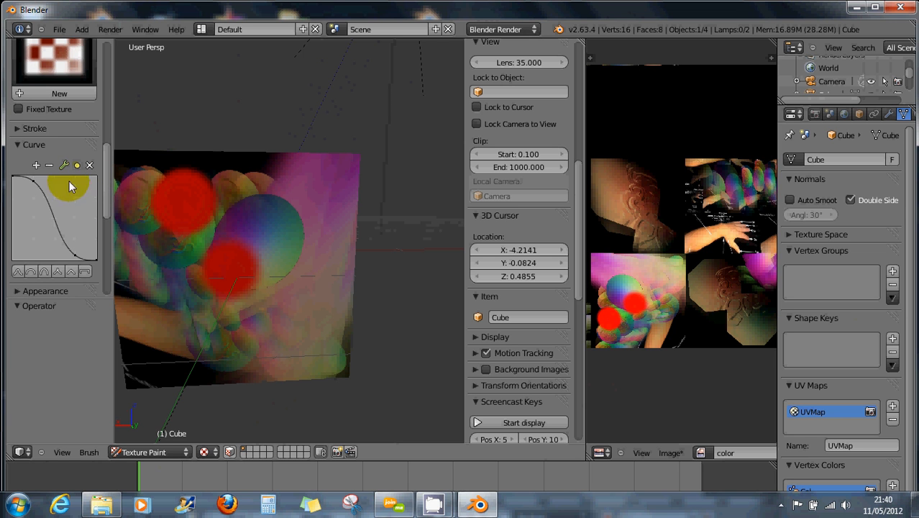
{"action": "left_click", "coordinate": [84, 272]}
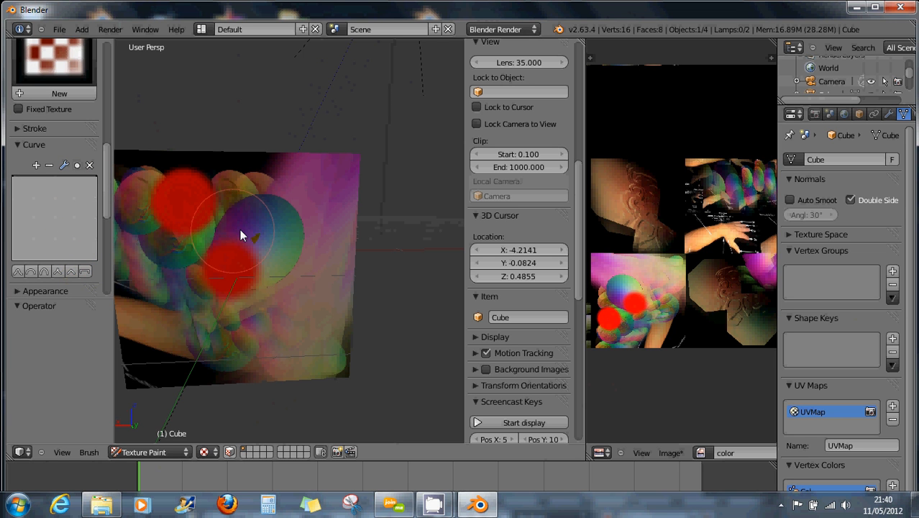
Paint two more red dabs over the spheres on the cube's front face.
{"action": "left_click", "coordinate": [257, 212]}
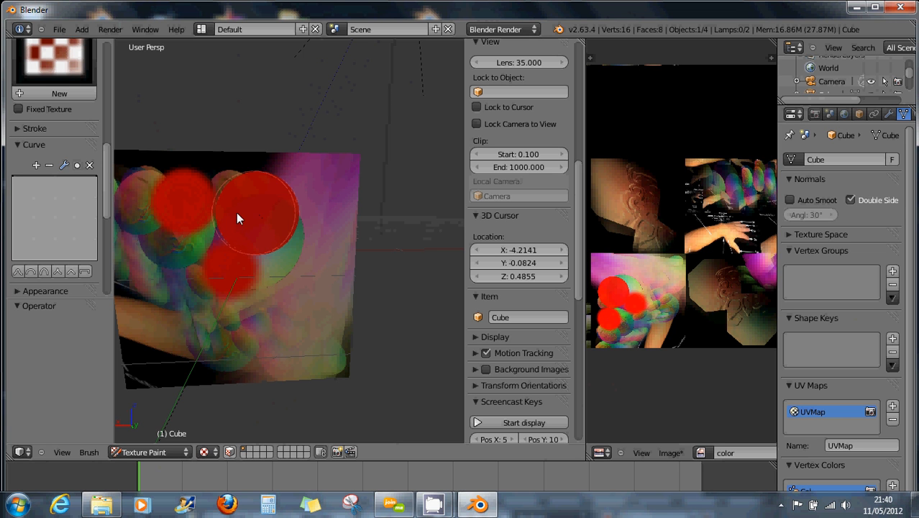
{"action": "left_click", "coordinate": [178, 255]}
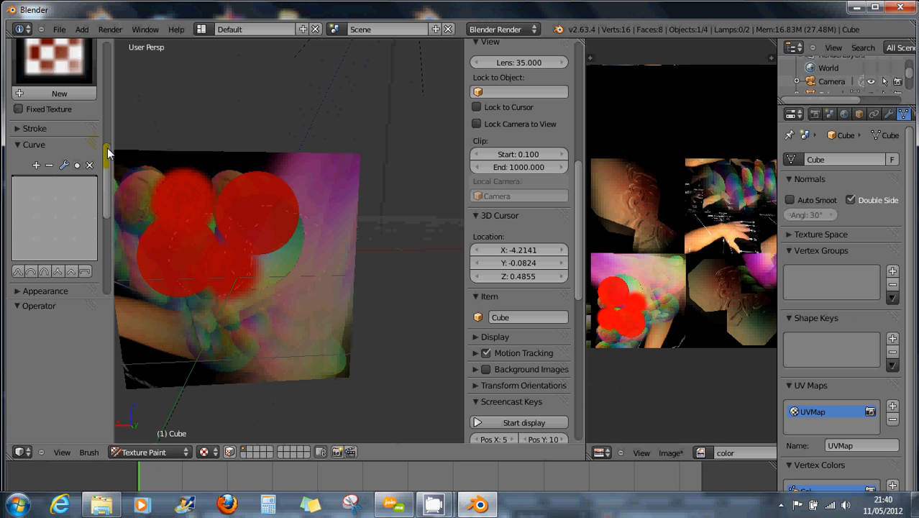
Switch the texture paint brush to Clone.
{"action": "left_click_drag", "start_coordinate": [107, 163], "coordinate": [107, 58]}
{"action": "left_click", "coordinate": [52, 79]}
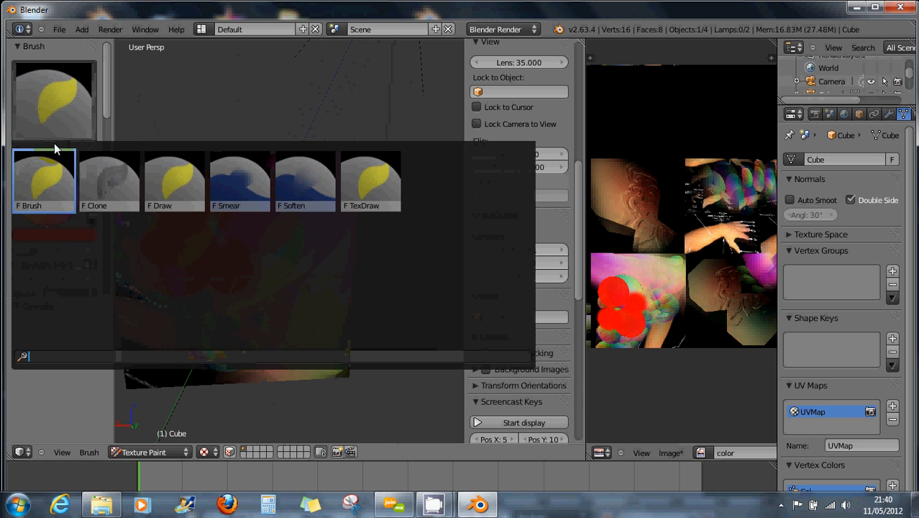
{"action": "left_click", "coordinate": [101, 180]}
Clone the sphere images over the red dabs on the cube's front face with several strokes from slightly different views.
{"action": "scroll", "coordinate": [367, 245], "scroll_direction": "down", "scroll_amount": 4}
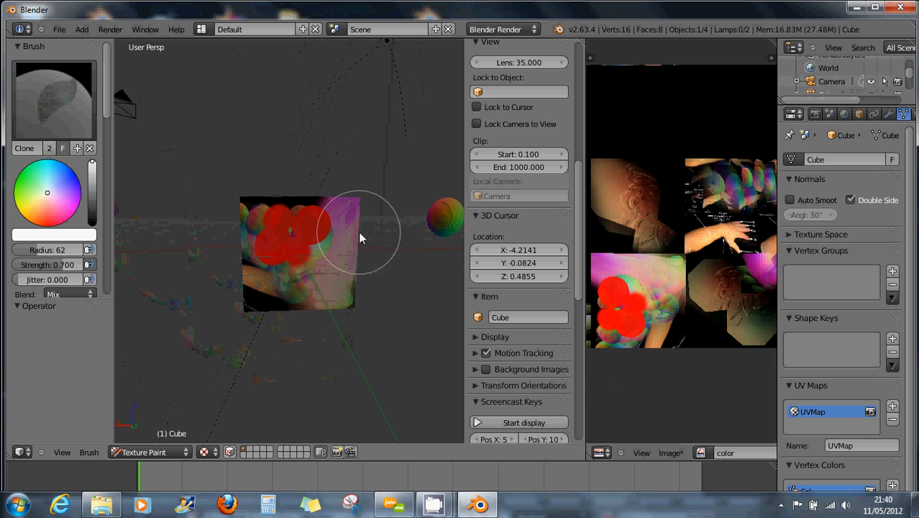
{"action": "scroll", "coordinate": [393, 241], "scroll_direction": "up", "scroll_amount": 2}
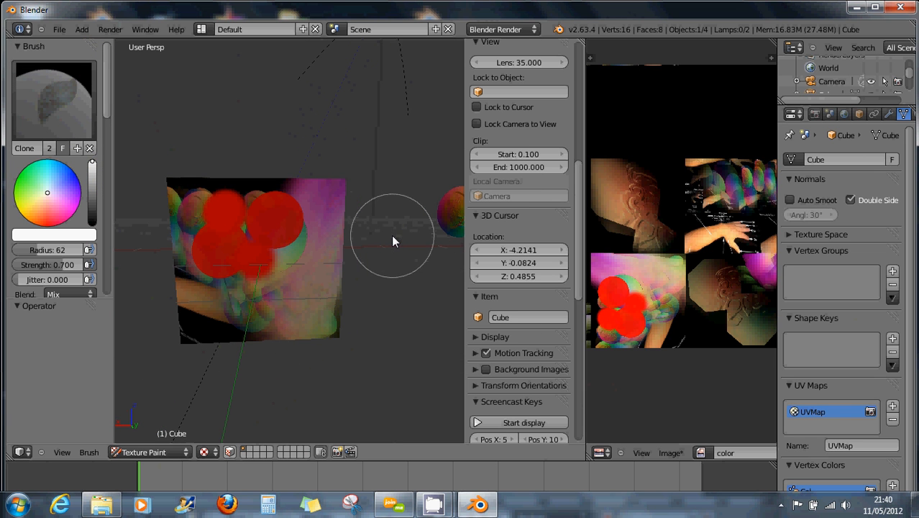
{"action": "middle_click_drag", "start_coordinate": [397, 236], "coordinate": [348, 232]}
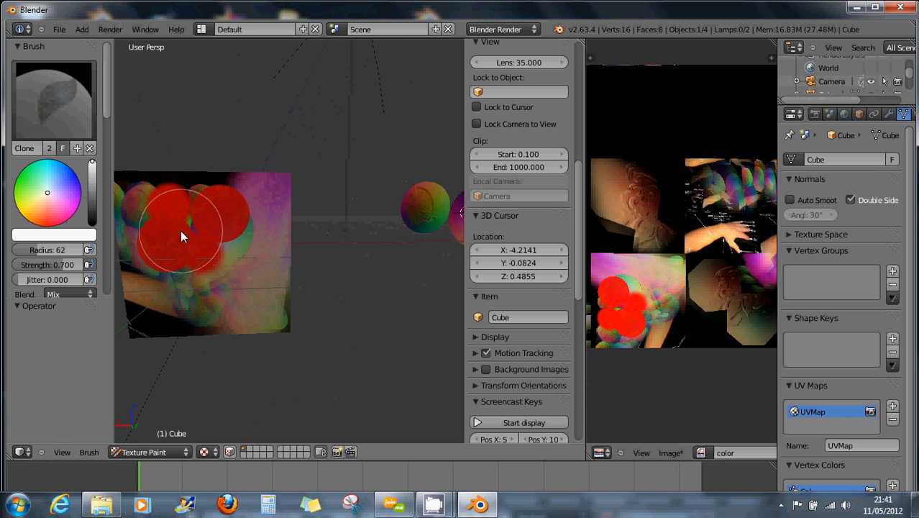
{"action": "mouse_move", "coordinate": [181, 230]}
{"action": "left_mouse_down"}
{"action": "mouse_move", "coordinate": [229, 232]}
{"action": "mouse_move", "coordinate": [156, 226]}
{"action": "mouse_move", "coordinate": [183, 227]}
{"action": "mouse_move", "coordinate": [231, 255]}
{"action": "mouse_move", "coordinate": [224, 217]}
{"action": "mouse_move", "coordinate": [228, 238]}
{"action": "mouse_move", "coordinate": [205, 260]}
{"action": "mouse_move", "coordinate": [206, 232]}
{"action": "mouse_move", "coordinate": [148, 230]}
{"action": "mouse_move", "coordinate": [231, 218]}
{"action": "mouse_move", "coordinate": [244, 234]}
{"action": "mouse_move", "coordinate": [162, 208]}
{"action": "mouse_move", "coordinate": [211, 209]}
{"action": "mouse_move", "coordinate": [186, 218]}
{"action": "mouse_move", "coordinate": [267, 219]}
{"action": "mouse_move", "coordinate": [189, 208]}
{"action": "mouse_move", "coordinate": [135, 242]}
{"action": "left_mouse_up"}
{"action": "scroll", "coordinate": [205, 231], "scroll_direction": "up", "scroll_amount": 2}
{"action": "mouse_move", "coordinate": [105, 108]}
{"action": "left_mouse_down"}
{"action": "mouse_move", "coordinate": [120, 246]}
{"action": "mouse_move", "coordinate": [118, 155]}
{"action": "left_mouse_up"}
{"action": "left_click", "coordinate": [234, 245]}
{"action": "mouse_move", "coordinate": [234, 245]}
{"action": "left_mouse_down"}
{"action": "mouse_move", "coordinate": [257, 222]}
{"action": "mouse_move", "coordinate": [288, 238]}
{"action": "mouse_move", "coordinate": [246, 216]}
{"action": "mouse_move", "coordinate": [268, 229]}
{"action": "mouse_move", "coordinate": [267, 204]}
{"action": "mouse_move", "coordinate": [269, 241]}
{"action": "mouse_move", "coordinate": [360, 250]}
{"action": "left_mouse_up"}
{"action": "mouse_move", "coordinate": [404, 246]}
{"action": "middle_mouse_down"}
{"action": "mouse_move", "coordinate": [427, 246]}
{"action": "mouse_move", "coordinate": [300, 236]}
{"action": "middle_mouse_up"}
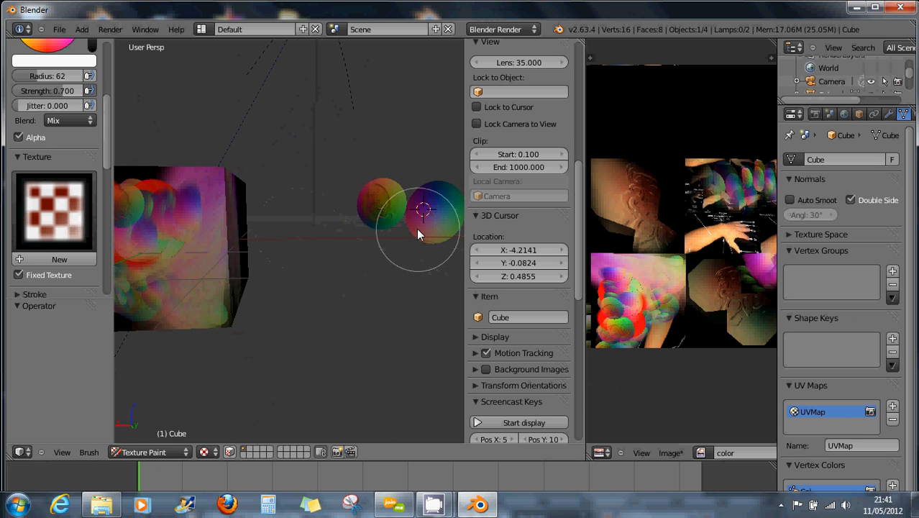
{"action": "mouse_move", "coordinate": [204, 231]}
{"action": "left_mouse_down"}
{"action": "mouse_move", "coordinate": [179, 258]}
{"action": "mouse_move", "coordinate": [234, 250]}
{"action": "left_mouse_up"}
{"action": "middle_click_drag", "start_coordinate": [239, 243], "coordinate": [254, 236]}
{"action": "mouse_move", "coordinate": [241, 231]}
{"action": "left_mouse_down"}
{"action": "mouse_move", "coordinate": [184, 234]}
{"action": "mouse_move", "coordinate": [203, 228]}
{"action": "mouse_move", "coordinate": [192, 220]}
{"action": "mouse_move", "coordinate": [147, 231]}
{"action": "mouse_move", "coordinate": [214, 212]}
{"action": "mouse_move", "coordinate": [225, 236]}
{"action": "mouse_move", "coordinate": [199, 229]}
{"action": "mouse_move", "coordinate": [238, 226]}
{"action": "mouse_move", "coordinate": [206, 241]}
{"action": "left_mouse_up"}
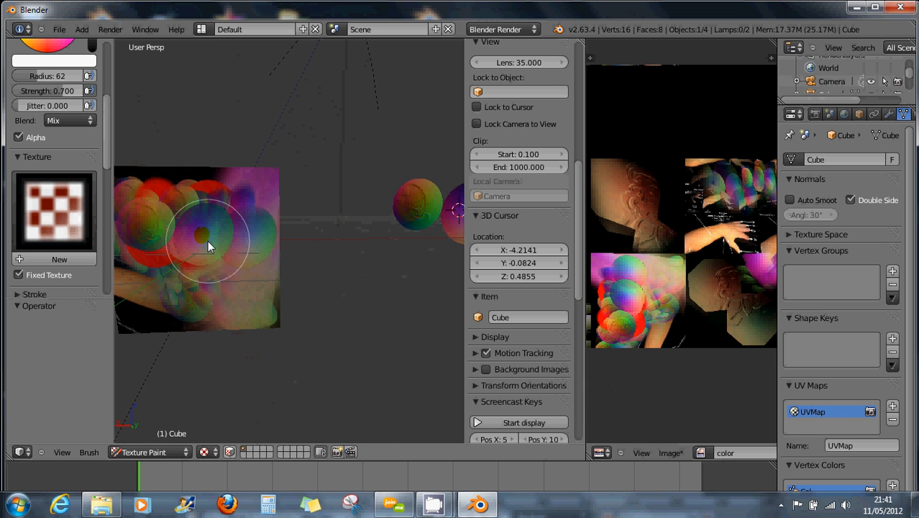
Switch to the standard paint brush, set its colour to near-white and paint over the cube's whole front face.
{"action": "left_click_drag", "start_coordinate": [108, 146], "coordinate": [106, 57]}
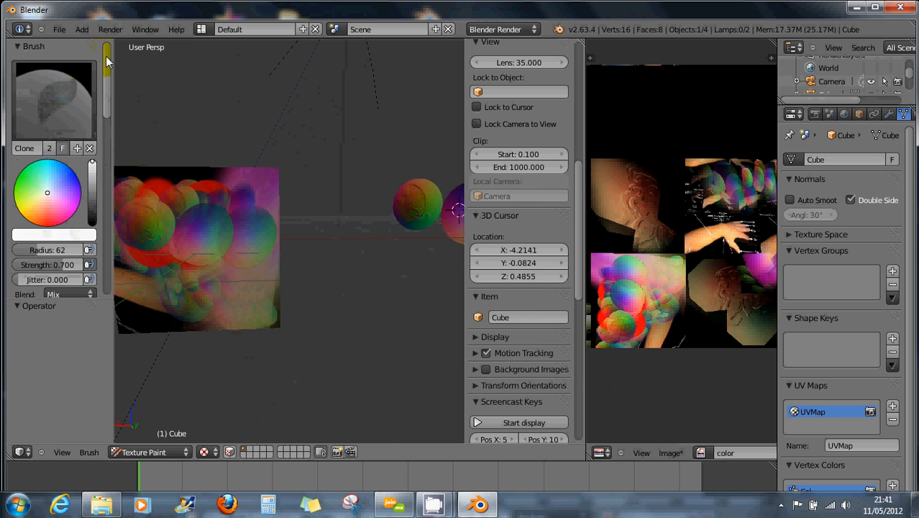
{"action": "left_click", "coordinate": [61, 95]}
{"action": "left_click", "coordinate": [46, 175]}
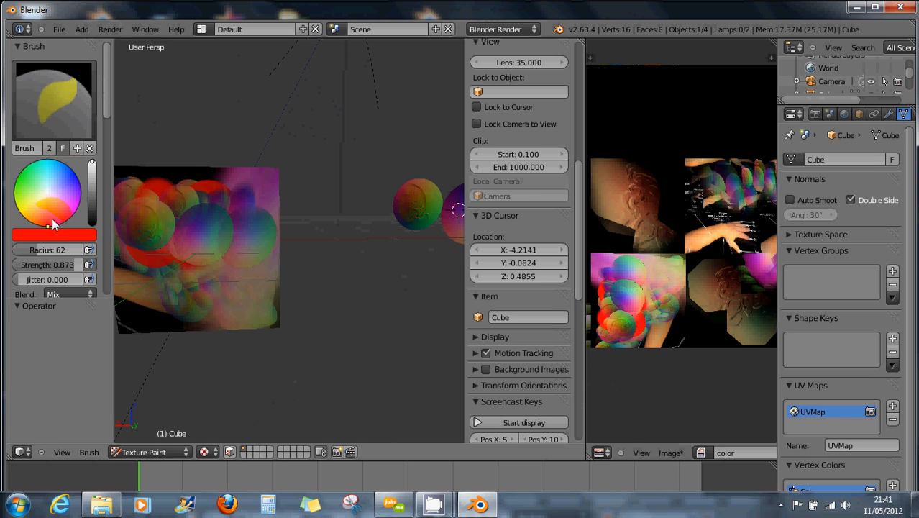
{"action": "mouse_move", "coordinate": [54, 225]}
{"action": "left_mouse_down"}
{"action": "mouse_move", "coordinate": [54, 167]}
{"action": "mouse_move", "coordinate": [51, 194]}
{"action": "left_mouse_up"}
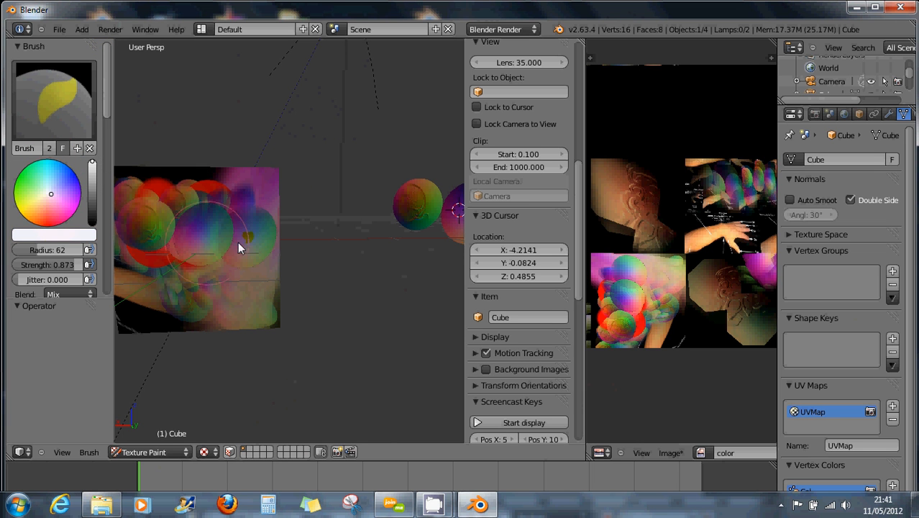
{"action": "mouse_move", "coordinate": [238, 242]}
{"action": "left_mouse_down"}
{"action": "mouse_move", "coordinate": [175, 212]}
{"action": "mouse_move", "coordinate": [196, 190]}
{"action": "mouse_move", "coordinate": [194, 288]}
{"action": "mouse_move", "coordinate": [224, 268]}
{"action": "mouse_move", "coordinate": [273, 316]}
{"action": "left_mouse_up"}
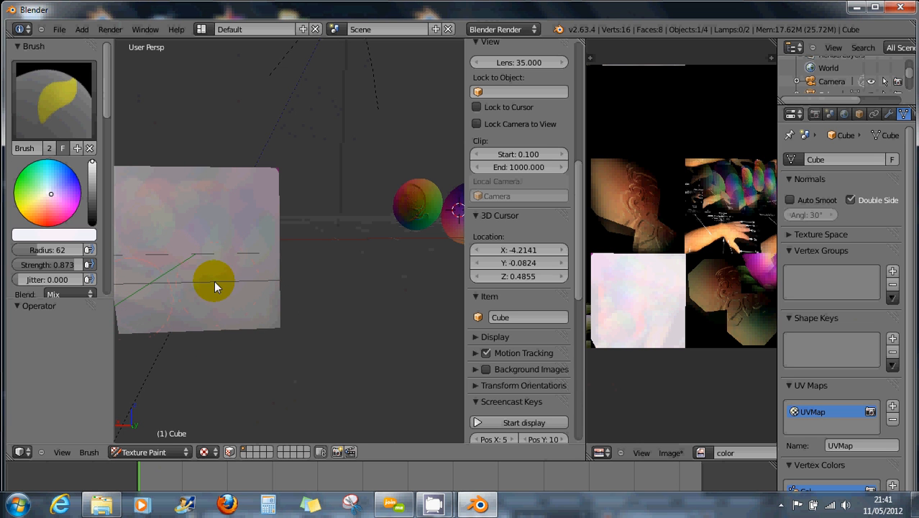
Switch back to the Clone brush and clone four sphere images onto the white front face.
{"action": "left_click", "coordinate": [69, 106]}
{"action": "left_click", "coordinate": [101, 170]}
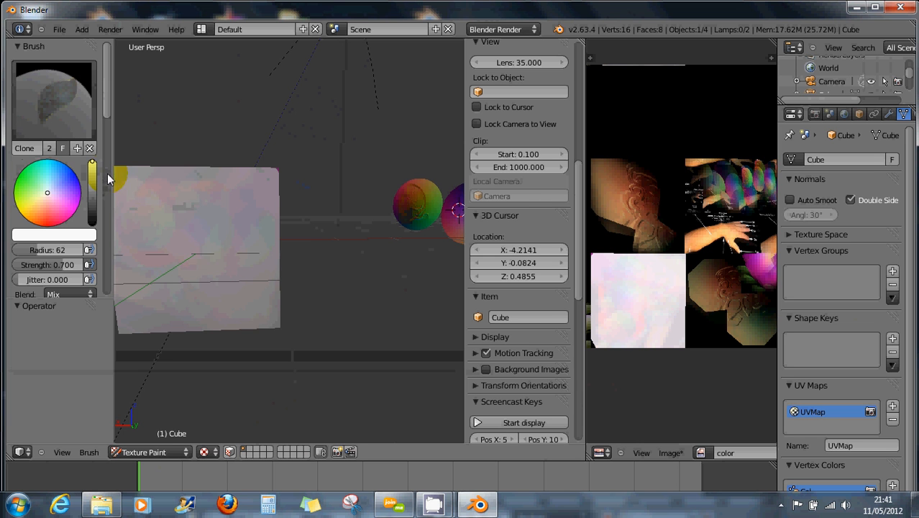
{"action": "mouse_move", "coordinate": [219, 244]}
{"action": "left_mouse_down"}
{"action": "mouse_move", "coordinate": [210, 243]}
{"action": "mouse_move", "coordinate": [237, 247]}
{"action": "mouse_move", "coordinate": [236, 264]}
{"action": "mouse_move", "coordinate": [178, 237]}
{"action": "mouse_move", "coordinate": [207, 260]}
{"action": "mouse_move", "coordinate": [248, 245]}
{"action": "left_mouse_up"}
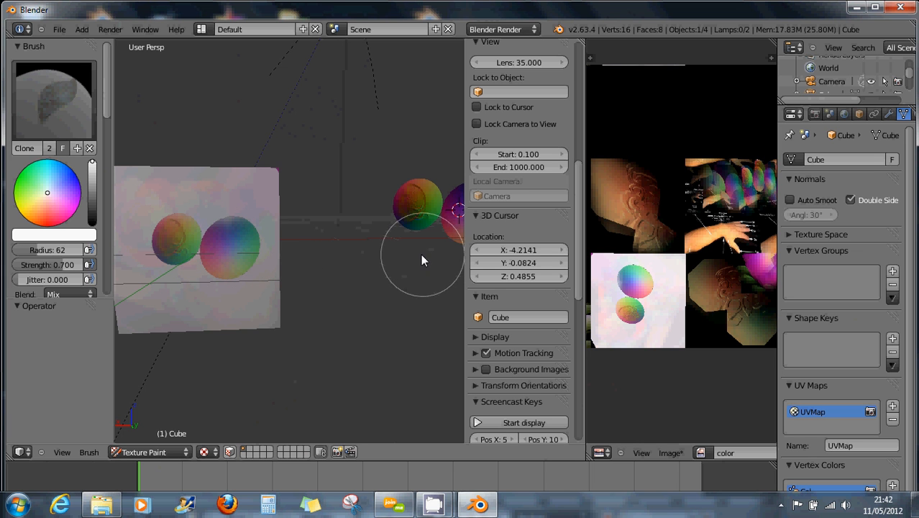
{"action": "mouse_move", "coordinate": [352, 253]}
{"action": "middle_mouse_down"}
{"action": "mouse_move", "coordinate": [376, 255]}
{"action": "mouse_move", "coordinate": [256, 239]}
{"action": "mouse_move", "coordinate": [328, 244]}
{"action": "middle_mouse_up"}
{"action": "mouse_move", "coordinate": [329, 239]}
{"action": "left_mouse_down"}
{"action": "mouse_move", "coordinate": [304, 205]}
{"action": "mouse_move", "coordinate": [329, 208]}
{"action": "mouse_move", "coordinate": [330, 238]}
{"action": "mouse_move", "coordinate": [318, 194]}
{"action": "mouse_move", "coordinate": [329, 222]}
{"action": "mouse_move", "coordinate": [245, 227]}
{"action": "left_mouse_up"}
{"action": "mouse_move", "coordinate": [295, 205]}
{"action": "left_mouse_down"}
{"action": "mouse_move", "coordinate": [332, 230]}
{"action": "mouse_move", "coordinate": [338, 213]}
{"action": "mouse_move", "coordinate": [346, 260]}
{"action": "left_mouse_up"}
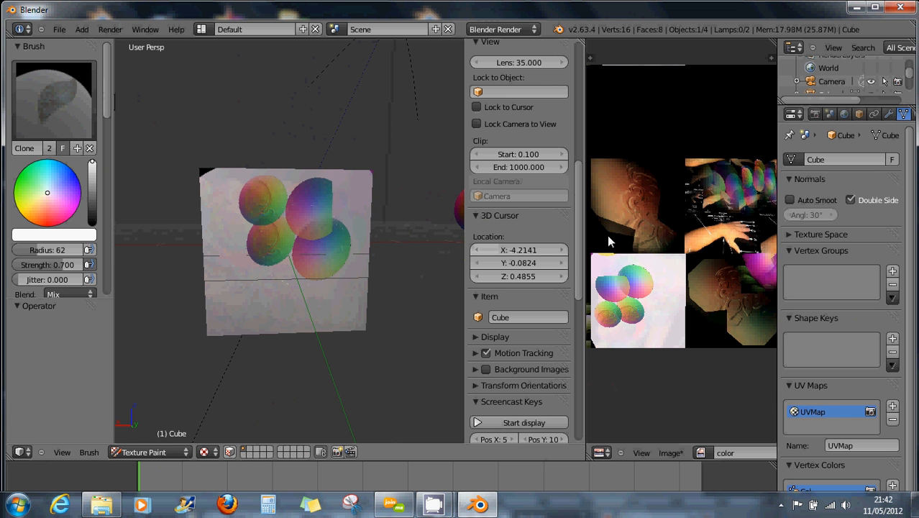
Widen the 3D view and clone further overlapping spheres onto the middle of the white face.
{"action": "left_click_drag", "start_coordinate": [585, 236], "coordinate": [757, 241]}
{"action": "mouse_move", "coordinate": [344, 251]}
{"action": "left_mouse_down"}
{"action": "mouse_move", "coordinate": [405, 291]}
{"action": "mouse_move", "coordinate": [413, 264]}
{"action": "mouse_move", "coordinate": [436, 275]}
{"action": "mouse_move", "coordinate": [408, 274]}
{"action": "left_mouse_up"}
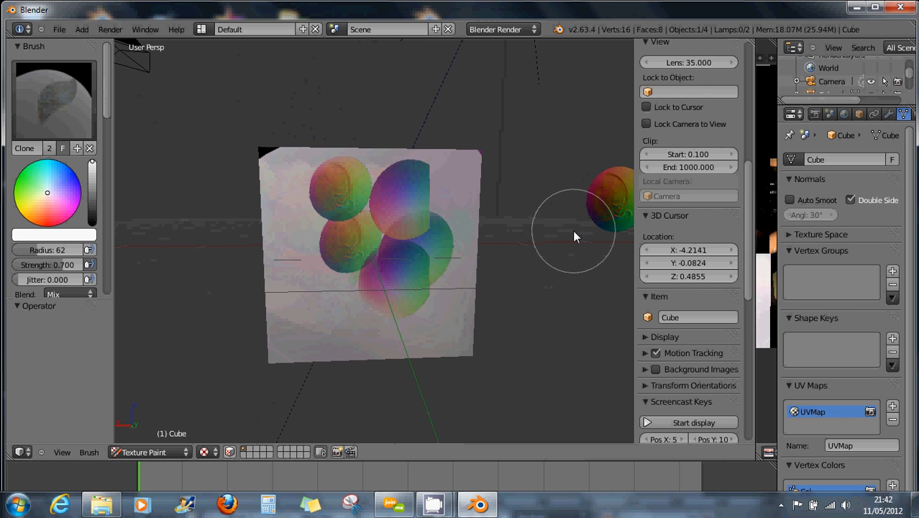
{"action": "scroll", "coordinate": [573, 230], "scroll_direction": "down", "scroll_amount": 5}
{"action": "left_click", "coordinate": [446, 259]}
{"action": "mouse_move", "coordinate": [447, 261]}
{"action": "left_mouse_down"}
{"action": "mouse_move", "coordinate": [472, 270]}
{"action": "mouse_move", "coordinate": [459, 257]}
{"action": "mouse_move", "coordinate": [469, 256]}
{"action": "mouse_move", "coordinate": [436, 249]}
{"action": "mouse_move", "coordinate": [492, 283]}
{"action": "left_mouse_up"}
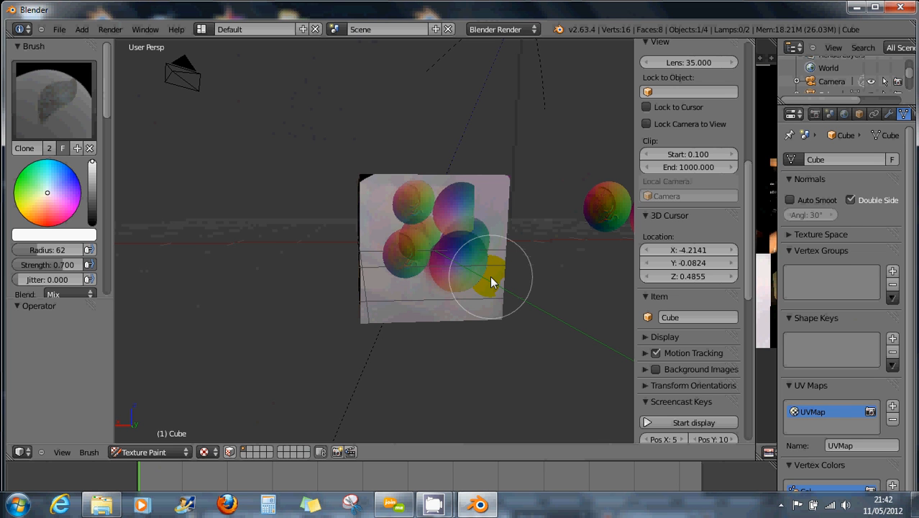
{"action": "left_click_drag", "start_coordinate": [491, 280], "coordinate": [448, 245]}
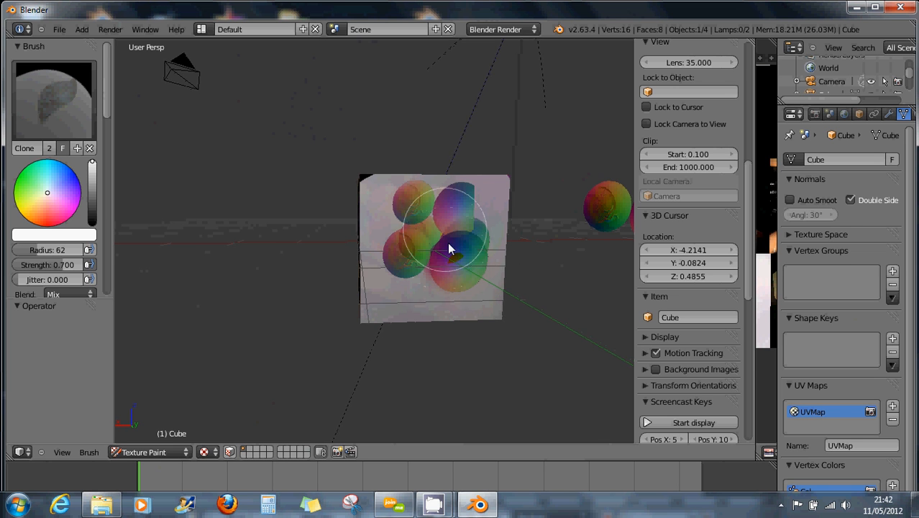
Enter Edit Mode, add the plane beside the cube to the selection and separate the mesh by material.
{"action": "middle_click_drag", "start_coordinate": [448, 248], "coordinate": [496, 281]}
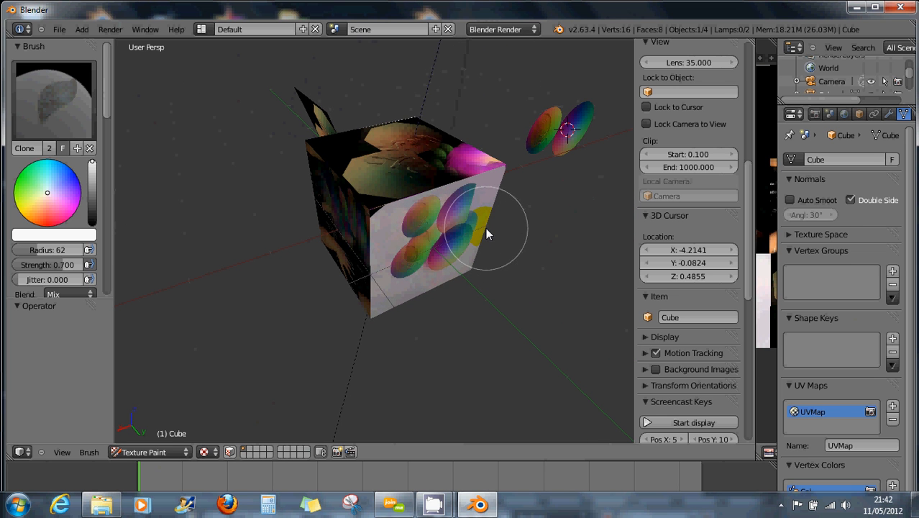
{"action": "mouse_move", "coordinate": [463, 206]}
{"action": "middle_mouse_down"}
{"action": "mouse_move", "coordinate": [449, 215]}
{"action": "mouse_move", "coordinate": [497, 212]}
{"action": "middle_mouse_up"}
{"action": "middle_click_drag", "start_coordinate": [421, 180], "coordinate": [415, 196]}
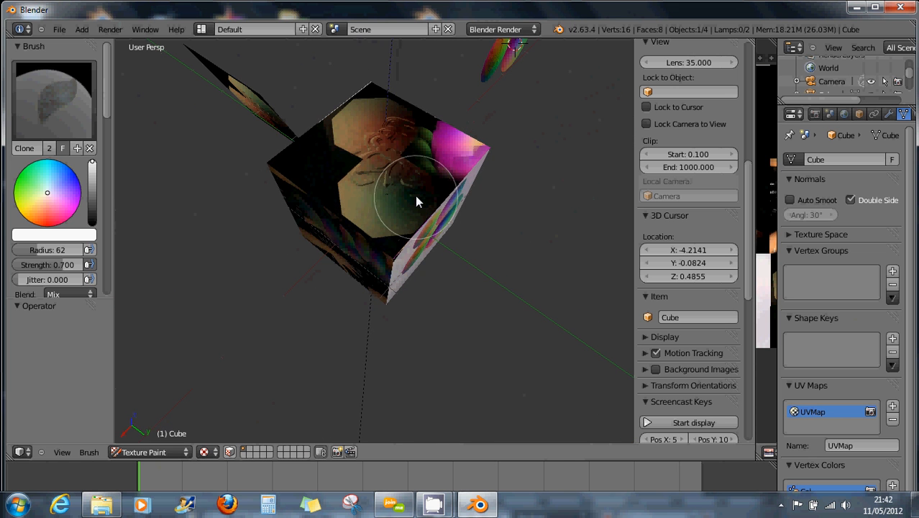
{"action": "middle_click_drag", "start_coordinate": [487, 217], "coordinate": [431, 175]}
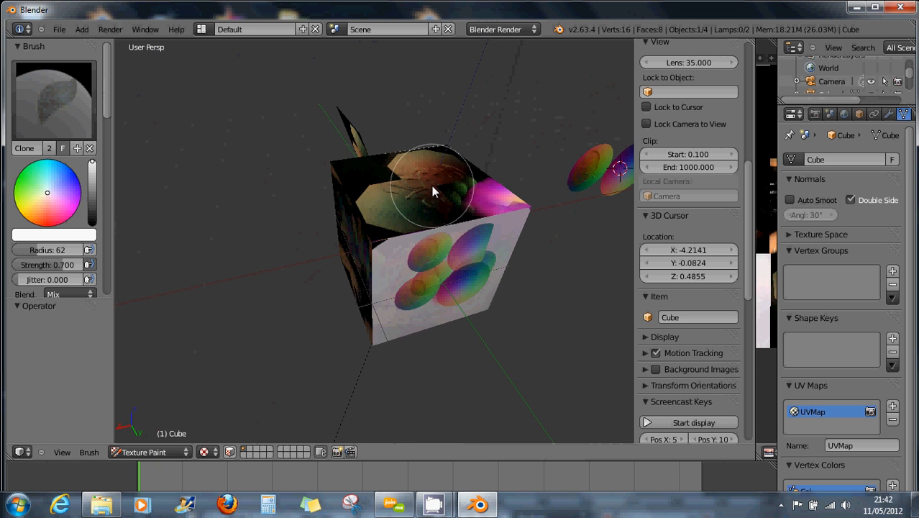
{"action": "scroll", "coordinate": [437, 192], "scroll_direction": "down", "scroll_amount": 4}
{"action": "mouse_move", "coordinate": [437, 192]}
{"action": "middle_mouse_down"}
{"action": "mouse_move", "coordinate": [519, 199]}
{"action": "mouse_move", "coordinate": [444, 209]}
{"action": "mouse_move", "coordinate": [480, 216]}
{"action": "middle_mouse_up"}
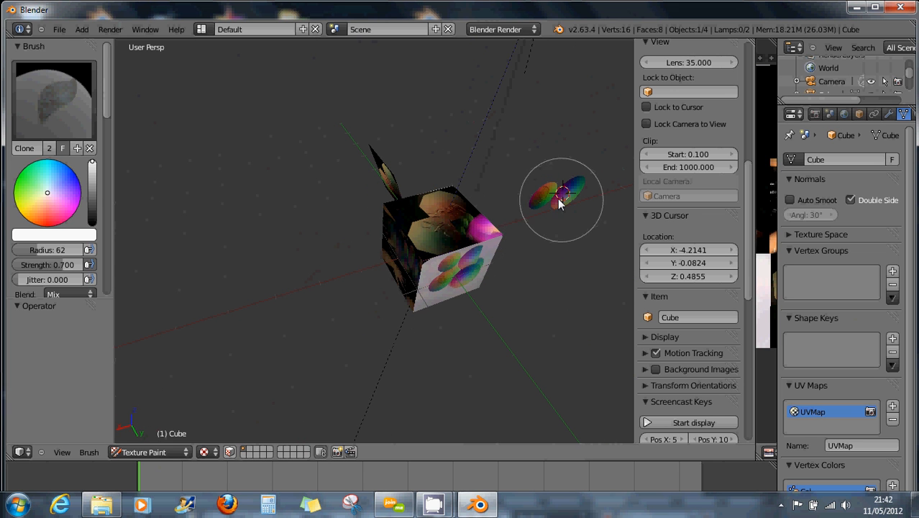
{"action": "key", "text": "Tab"}
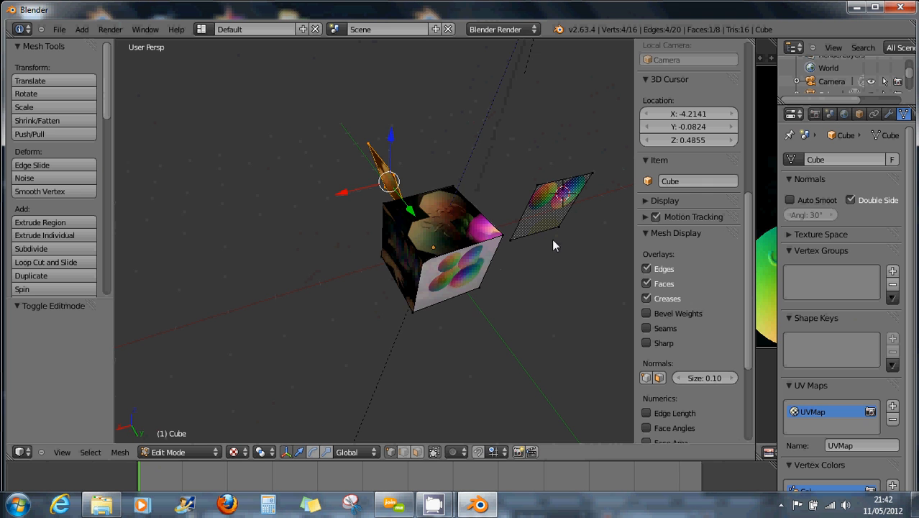
{"action": "middle_click_drag", "start_coordinate": [434, 230], "coordinate": [544, 234]}
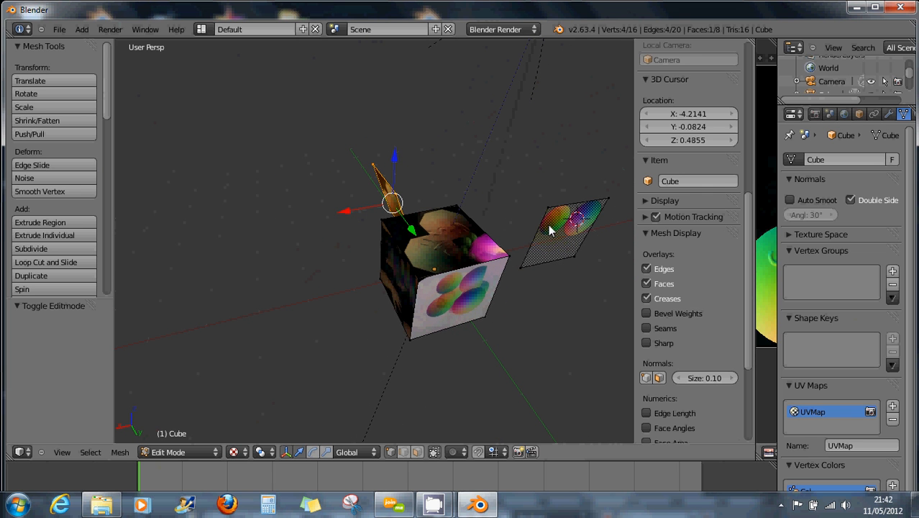
{"action": "key", "text": "b"}
{"action": "left_click_drag", "start_coordinate": [512, 184], "coordinate": [611, 302]}
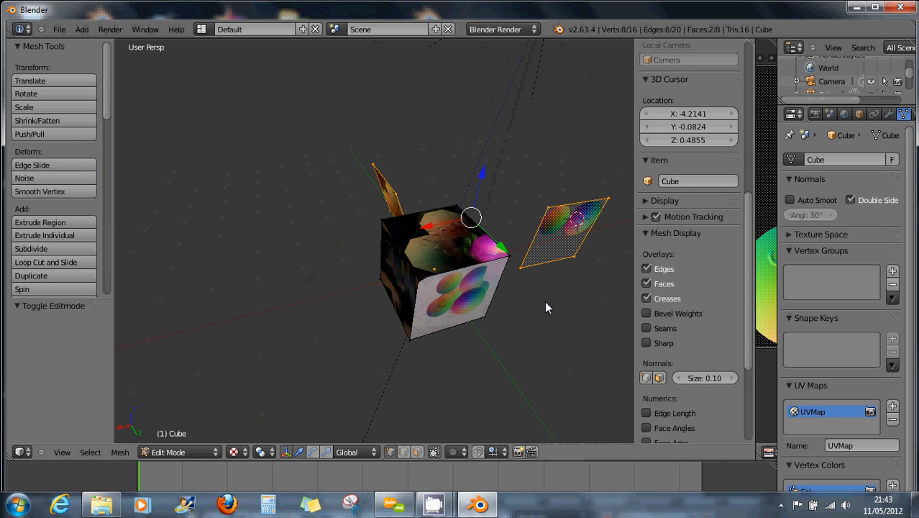
{"action": "key", "text": "p"}
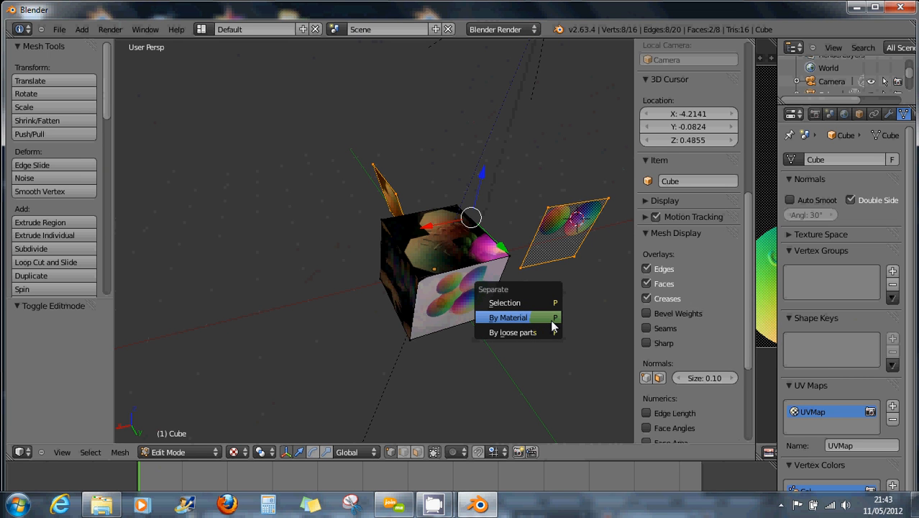
{"action": "left_click", "coordinate": [554, 318]}
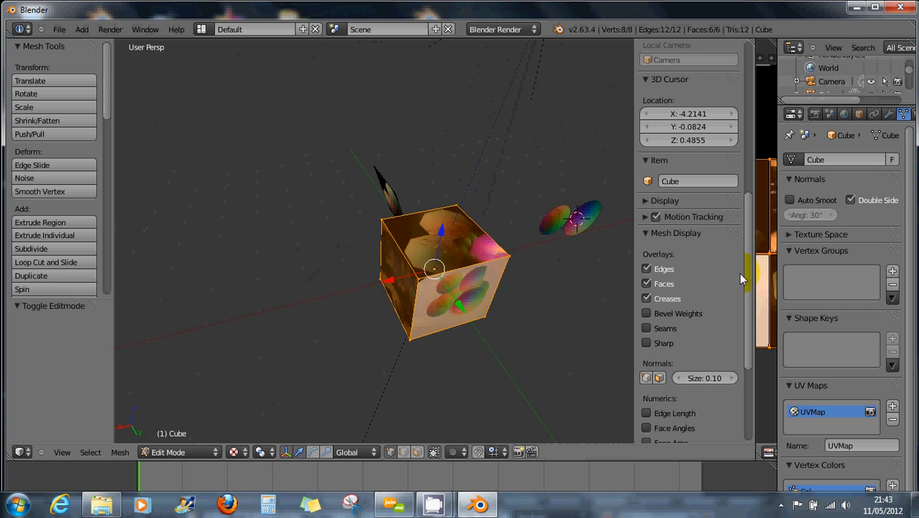
Widen the image editor area to view the cube's UV layout beside the 3D view.
{"action": "left_click_drag", "start_coordinate": [757, 280], "coordinate": [682, 282]}
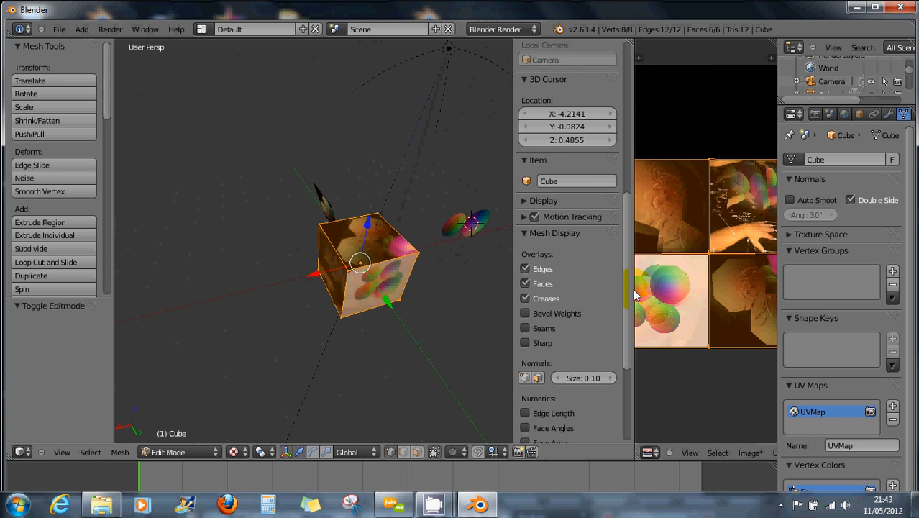
{"action": "left_click_drag", "start_coordinate": [635, 295], "coordinate": [551, 295]}
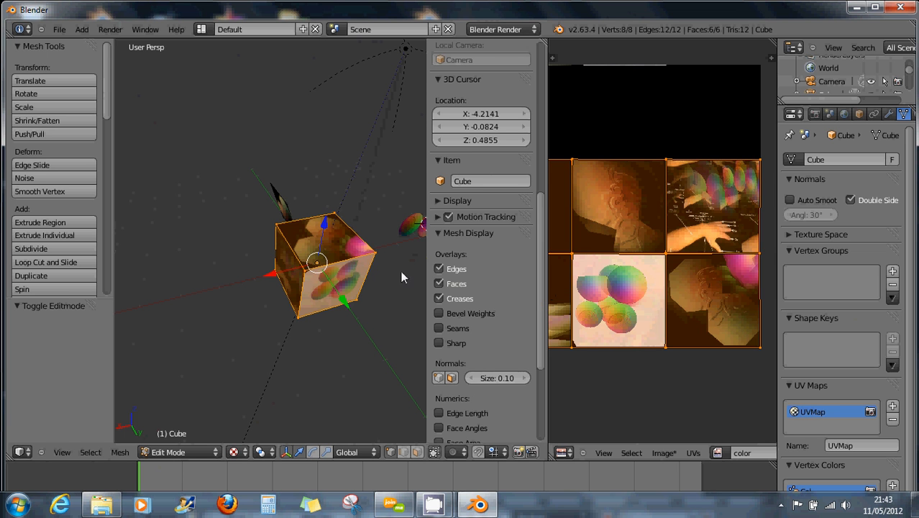
{"action": "middle_click_drag", "start_coordinate": [307, 288], "coordinate": [329, 261]}
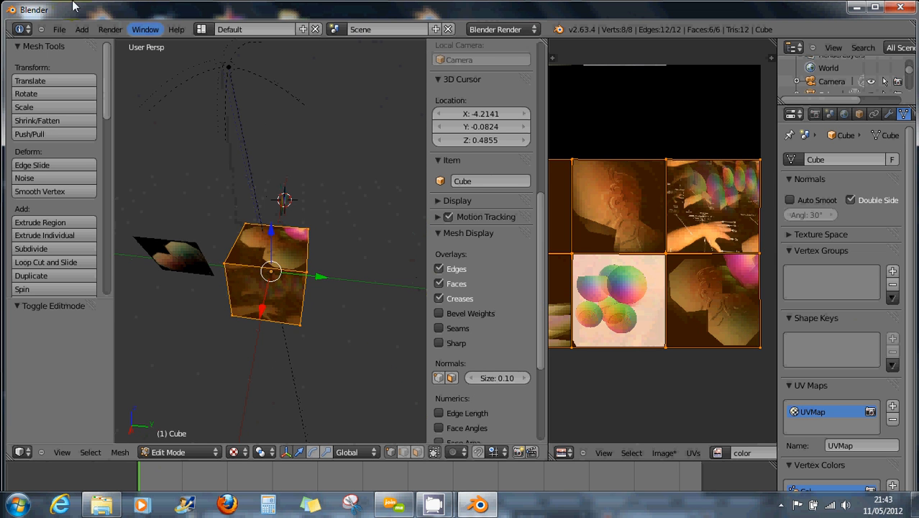
Start a new scene by reloading the start-up file.
{"action": "left_click", "coordinate": [58, 30]}
{"action": "left_click", "coordinate": [61, 54]}
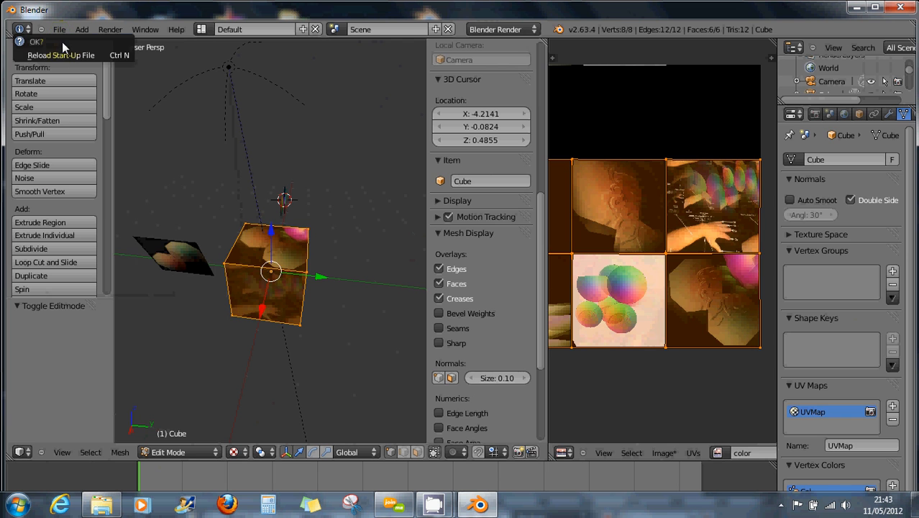
{"action": "left_click", "coordinate": [62, 54]}
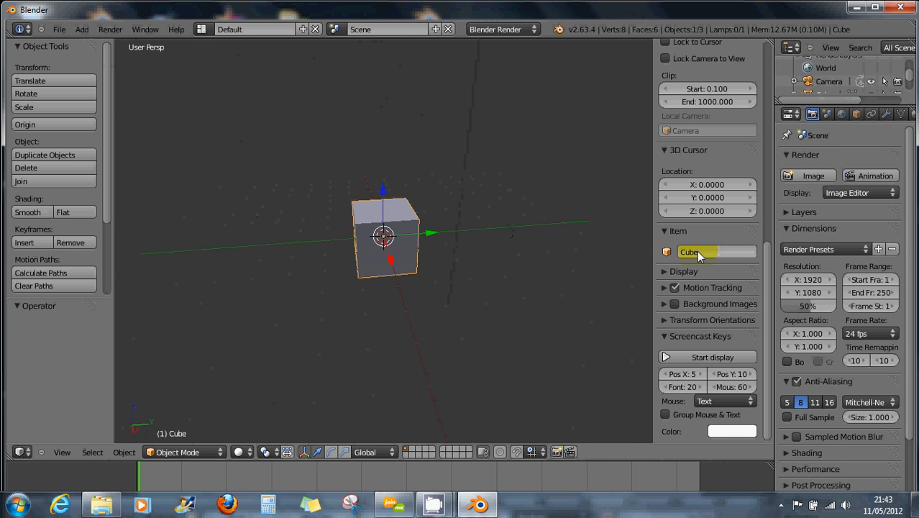
Widen the properties area and scale the cube along X by about 2.68.
{"action": "left_click_drag", "start_coordinate": [773, 236], "coordinate": [701, 233]}
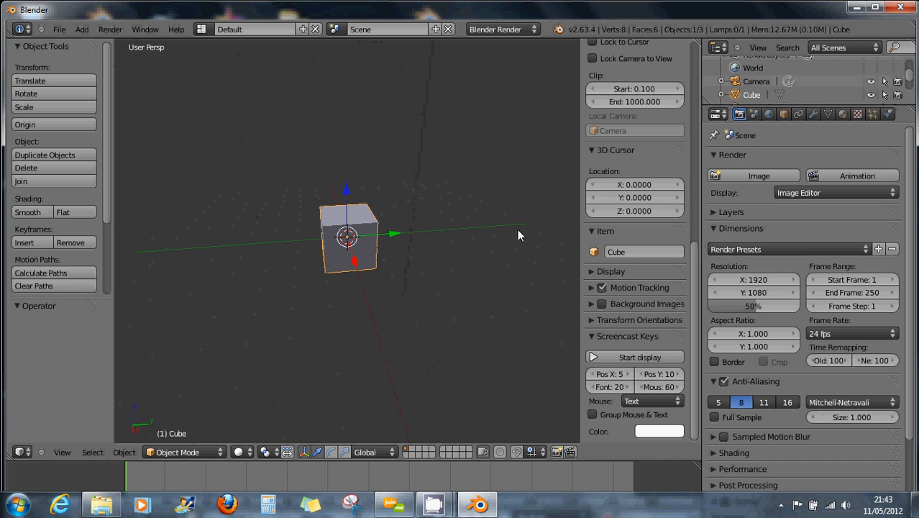
{"action": "middle_click_drag", "start_coordinate": [383, 228], "coordinate": [434, 226]}
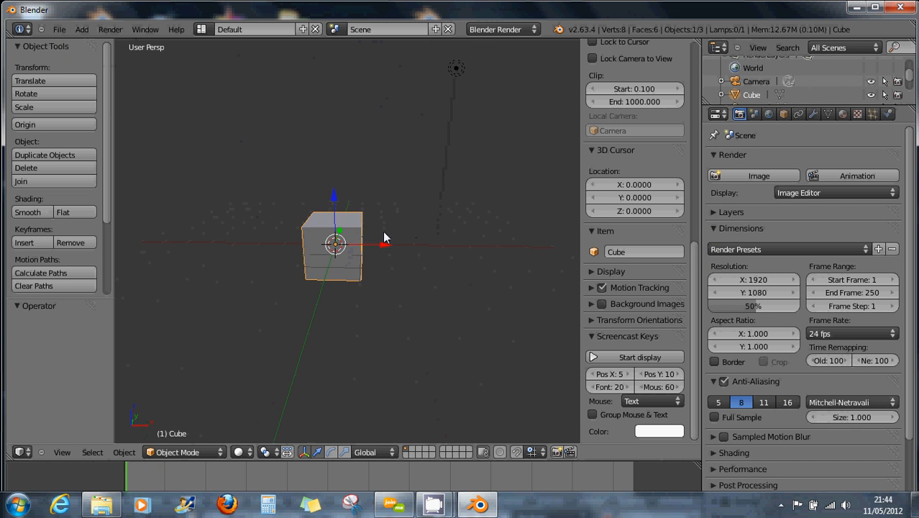
{"action": "key", "text": "s"}
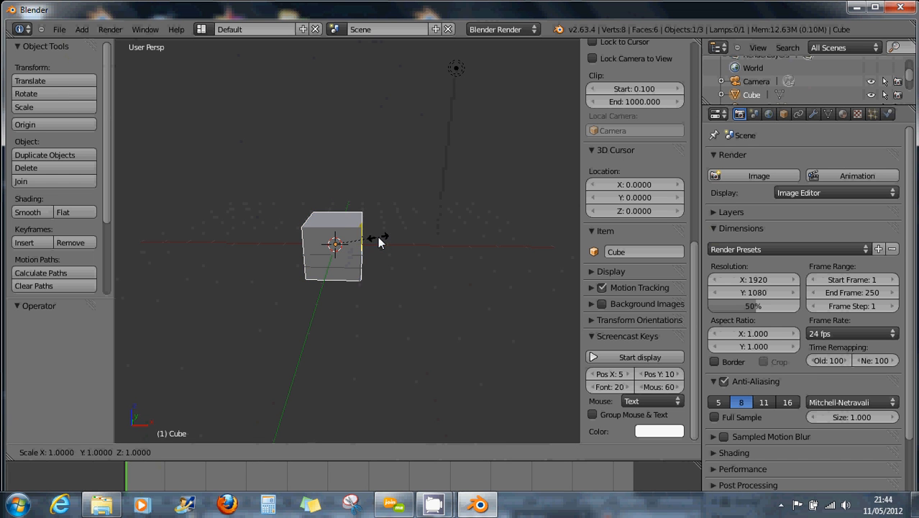
{"action": "key", "text": "x"}
{"action": "left_click", "coordinate": [452, 251]}
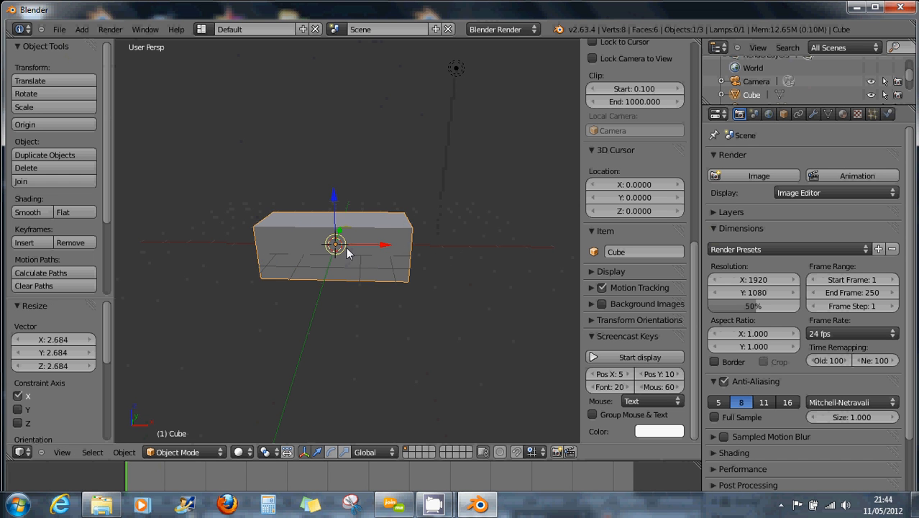
Flatten the cube into an upright panel by scaling it about 0.38 along Y and about 1.82 along Z.
{"action": "middle_click_drag", "start_coordinate": [347, 251], "coordinate": [337, 271]}
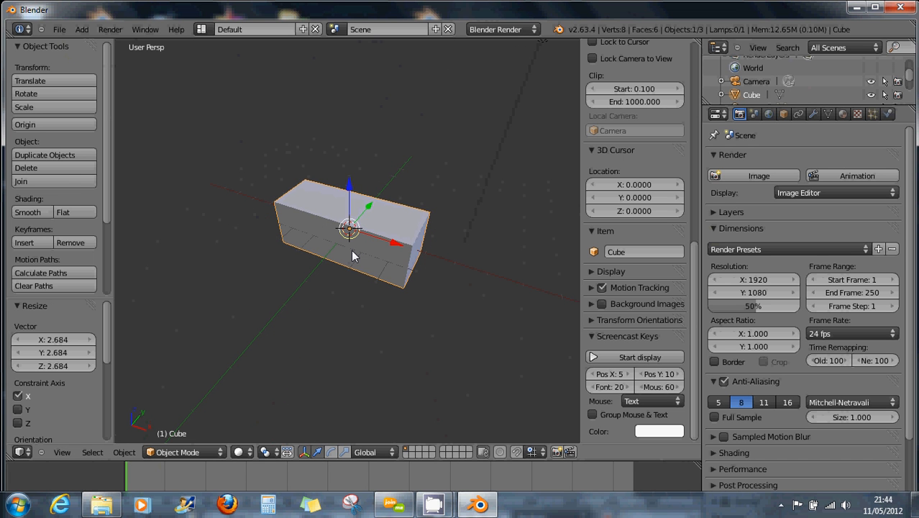
{"action": "key", "text": "s"}
{"action": "key", "text": "y"}
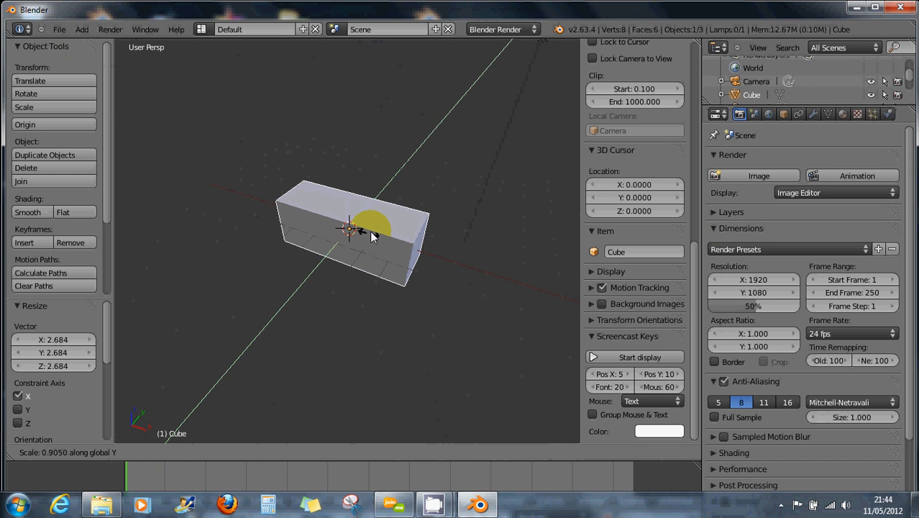
{"action": "left_click", "coordinate": [359, 229]}
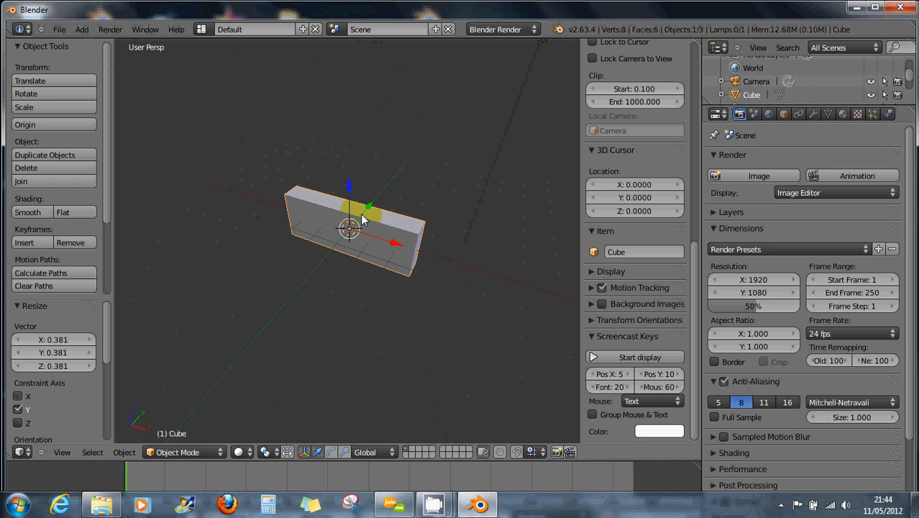
{"action": "key", "text": "s"}
{"action": "key", "text": "z"}
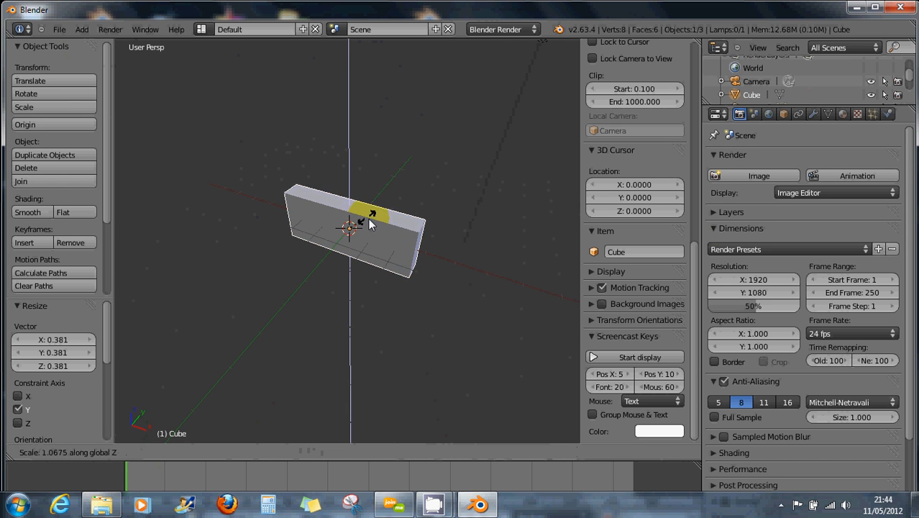
{"action": "left_click", "coordinate": [382, 232]}
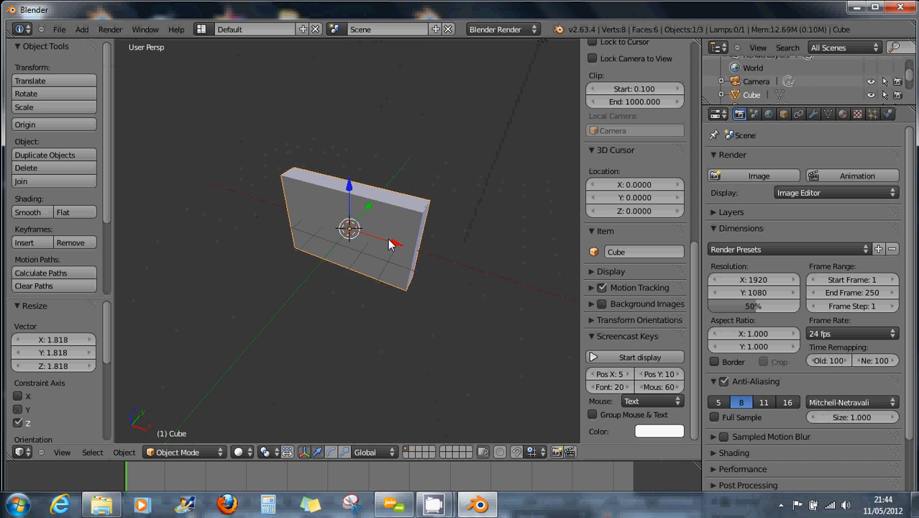
{"action": "middle_click_drag", "start_coordinate": [378, 236], "coordinate": [297, 220]}
{"action": "middle_click_drag", "start_coordinate": [428, 231], "coordinate": [446, 244]}
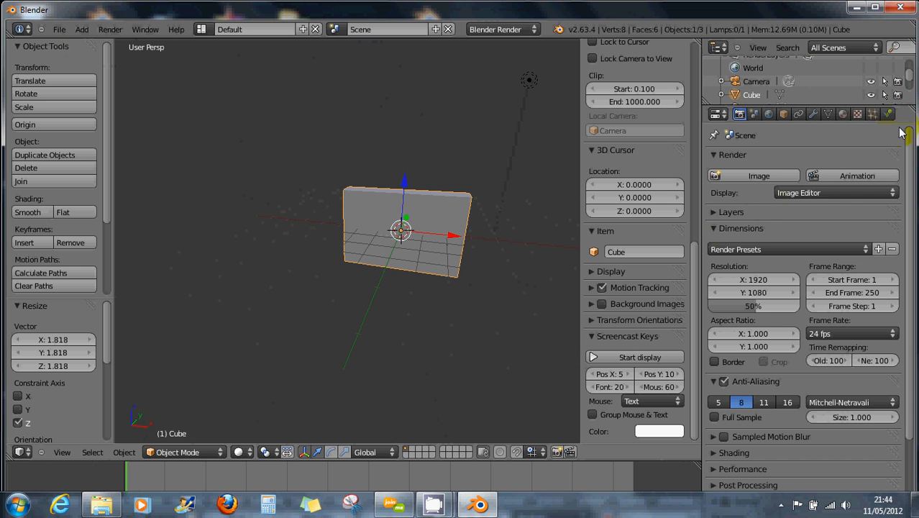
Remove the default texture from the first texture slot of the cube's material.
{"action": "left_click", "coordinate": [843, 114]}
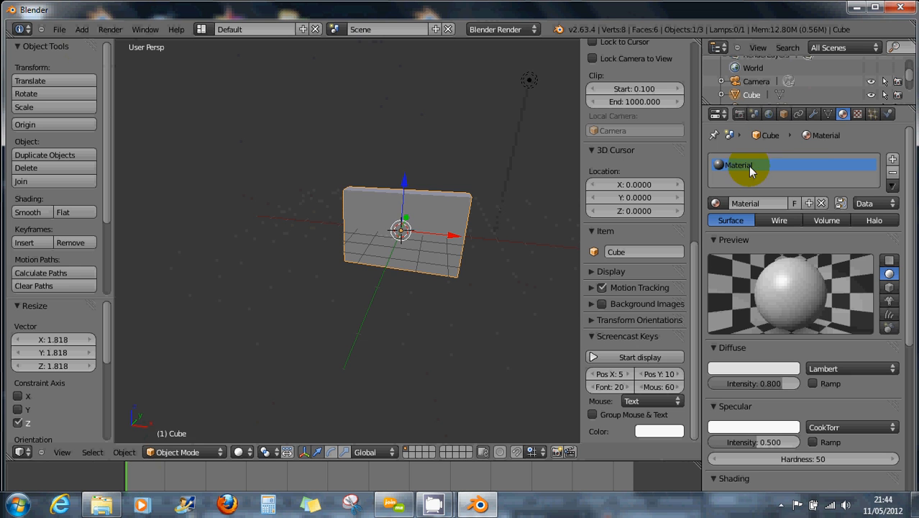
{"action": "left_click", "coordinate": [858, 115]}
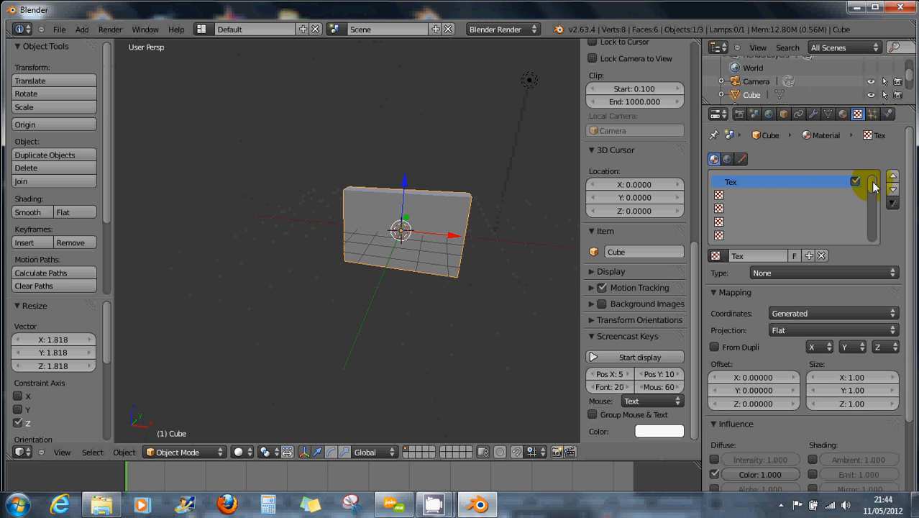
{"action": "left_click", "coordinate": [821, 255]}
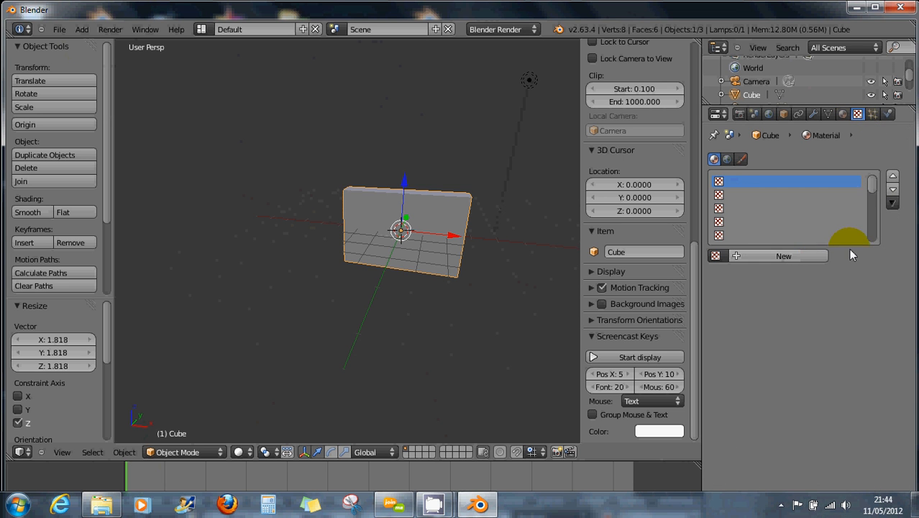
{"action": "middle_click_drag", "start_coordinate": [453, 198], "coordinate": [492, 219]}
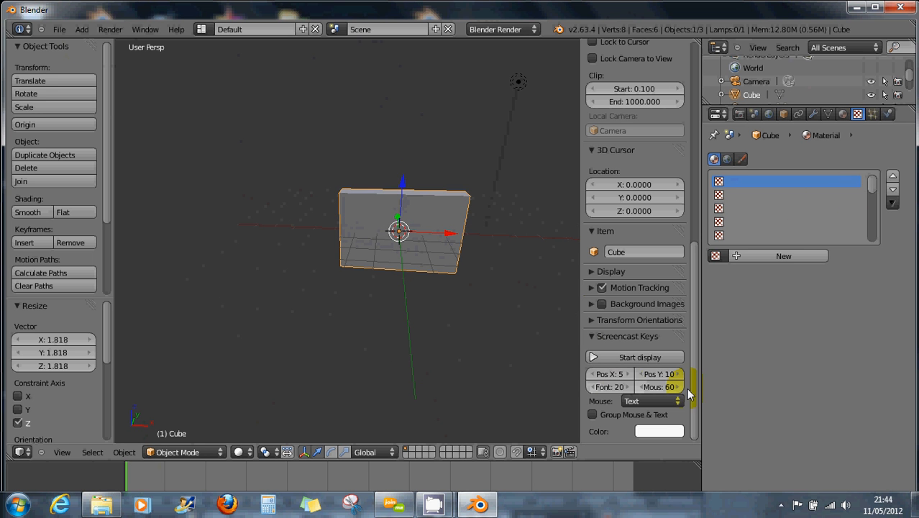
Split the 3D view vertically and make the new area a UV/Image Editor.
{"action": "left_click_drag", "start_coordinate": [701, 364], "coordinate": [739, 371]}
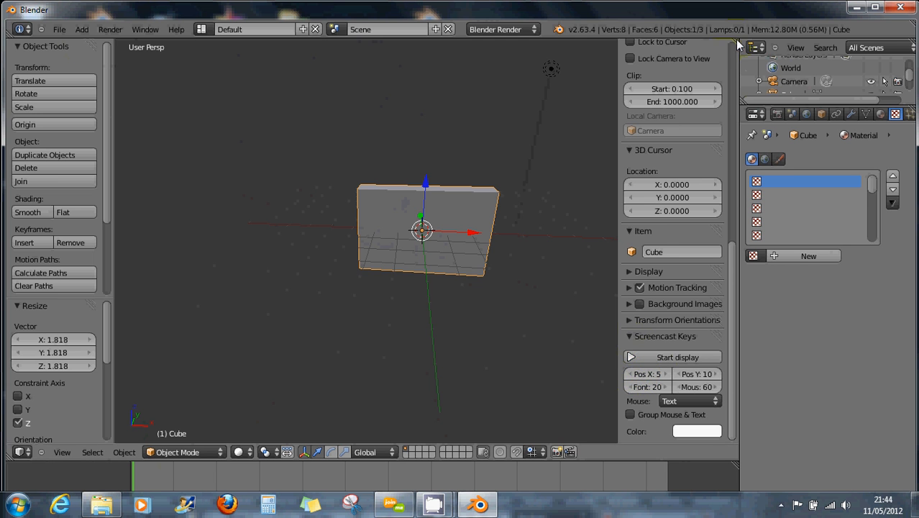
{"action": "left_click_drag", "start_coordinate": [734, 45], "coordinate": [532, 54]}
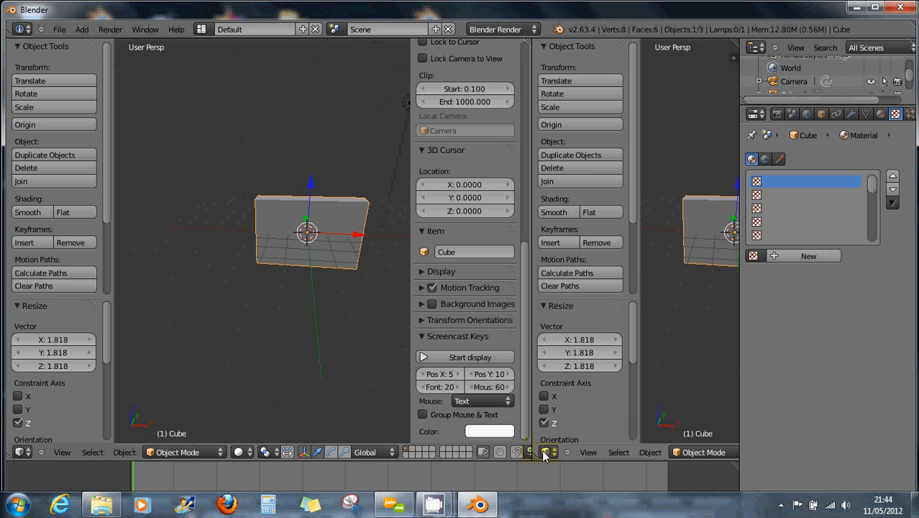
{"action": "left_click", "coordinate": [546, 452]}
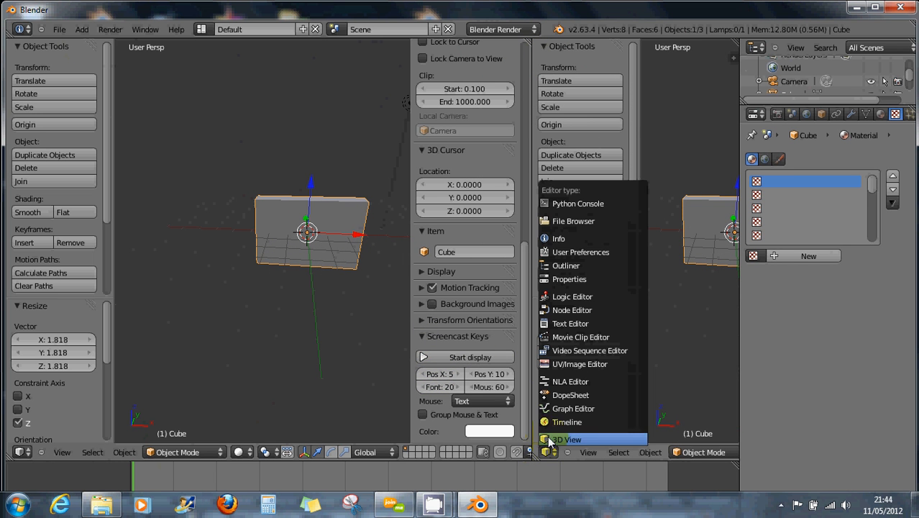
{"action": "left_click", "coordinate": [560, 364]}
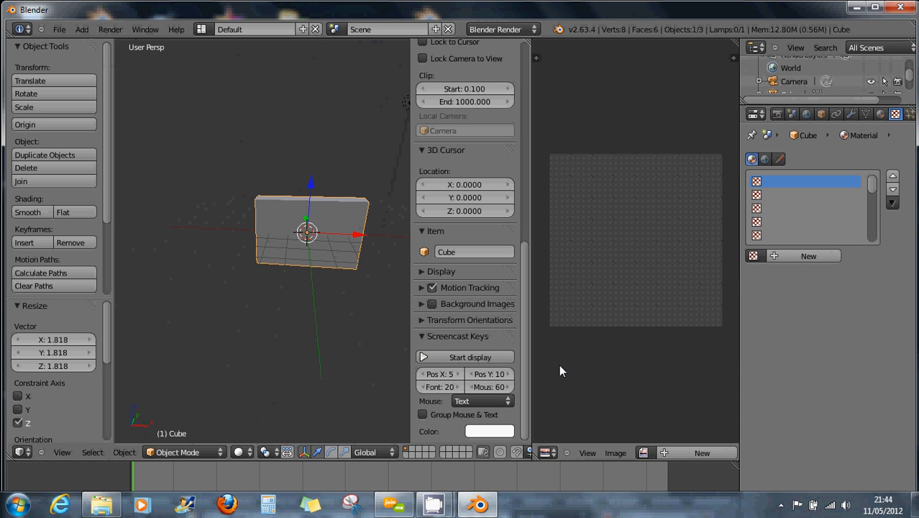
Try to find an image to open in the Mes images folder, and return to Documents.
{"action": "left_click", "coordinate": [617, 453]}
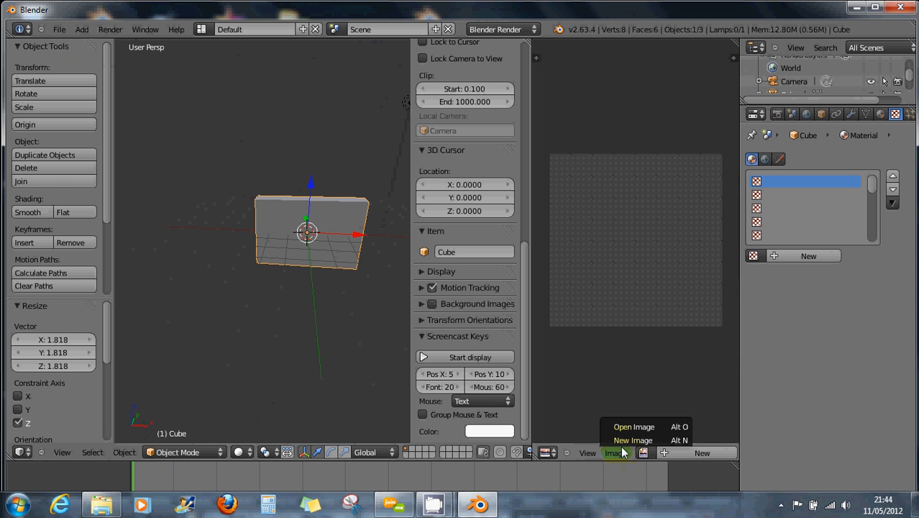
{"action": "left_click", "coordinate": [621, 427]}
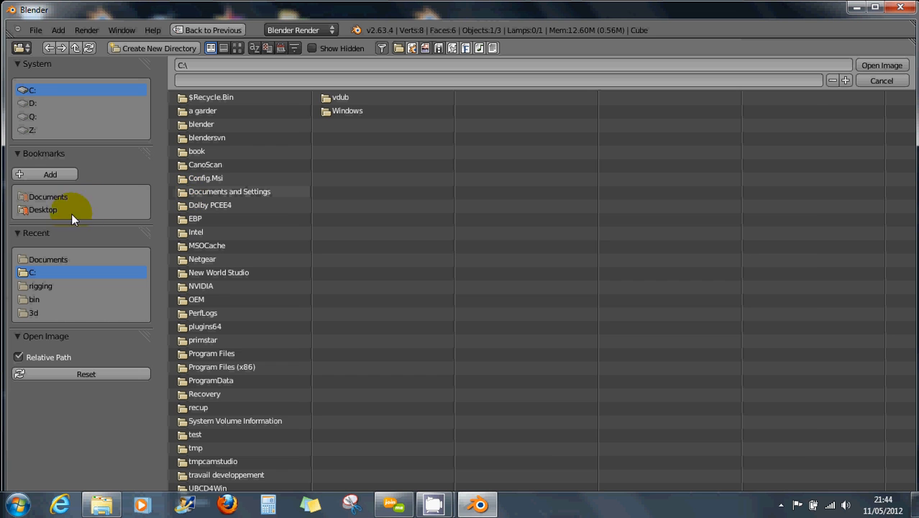
{"action": "left_click", "coordinate": [47, 197]}
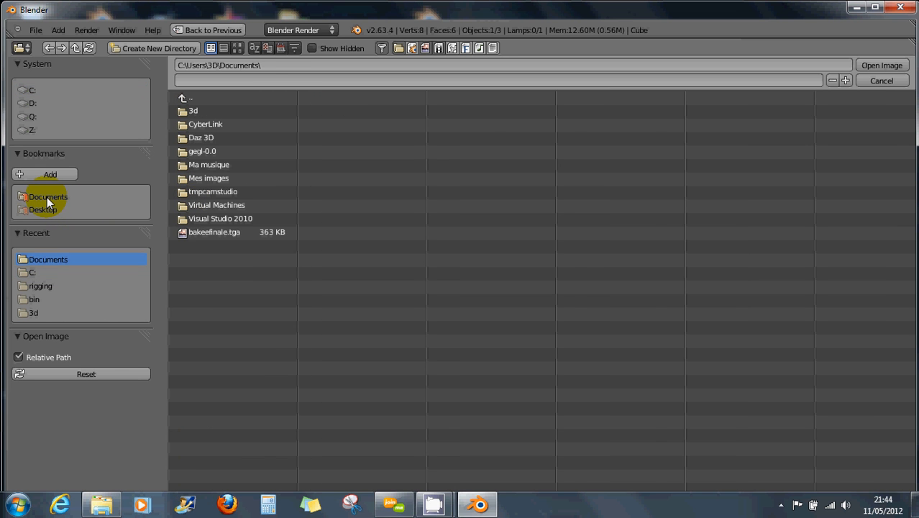
{"action": "left_click", "coordinate": [189, 178]}
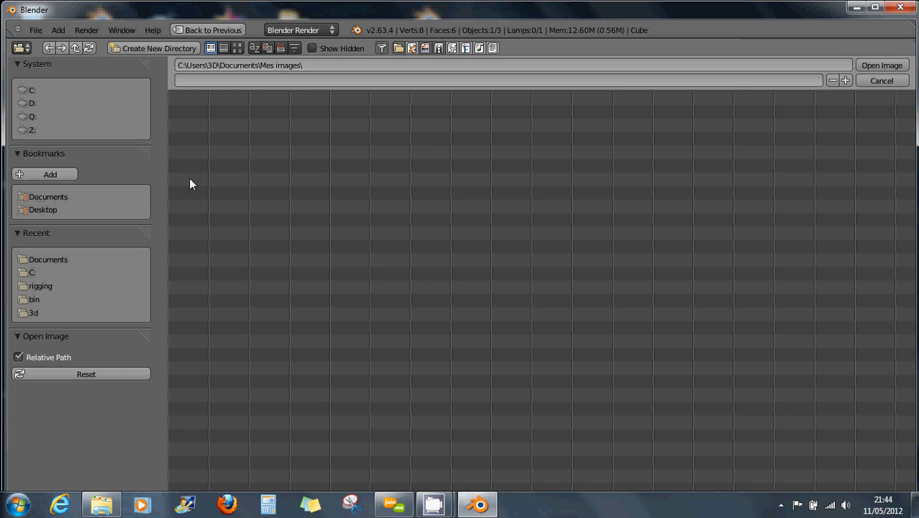
{"action": "left_click", "coordinate": [47, 197]}
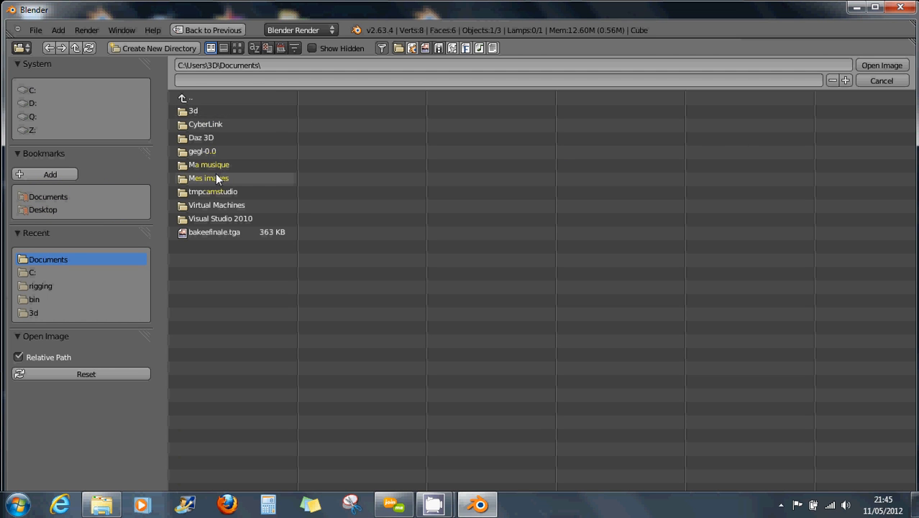
Move the Blender window aside and check the image files in the Windows Images library.
{"action": "left_click_drag", "start_coordinate": [327, 21], "coordinate": [388, 94]}
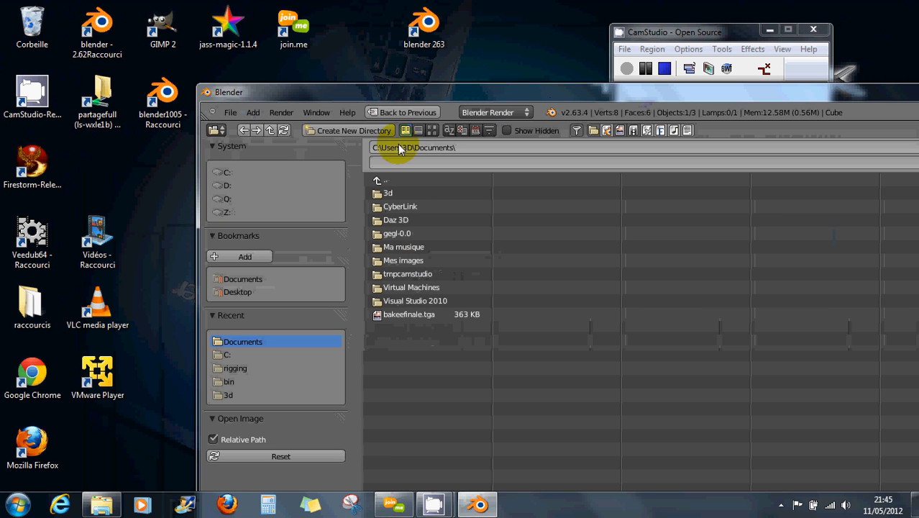
{"action": "left_click", "coordinate": [18, 505]}
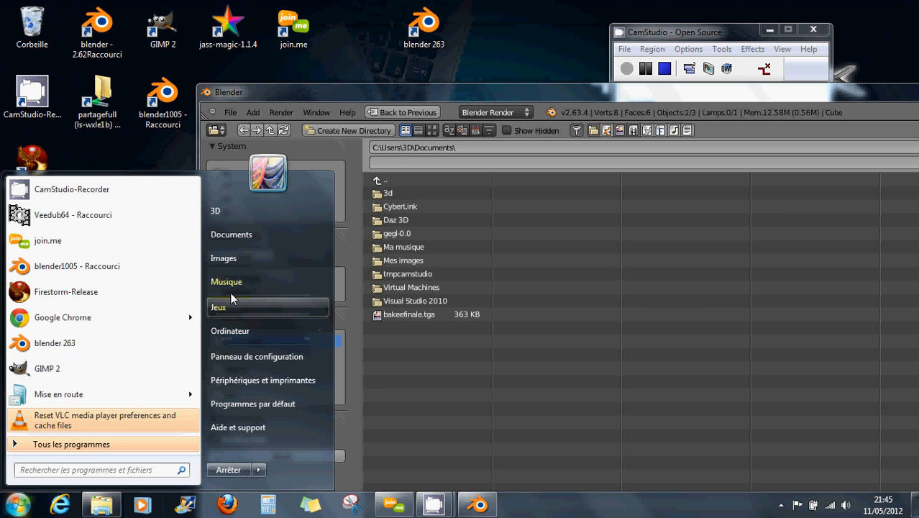
{"action": "left_click", "coordinate": [225, 257]}
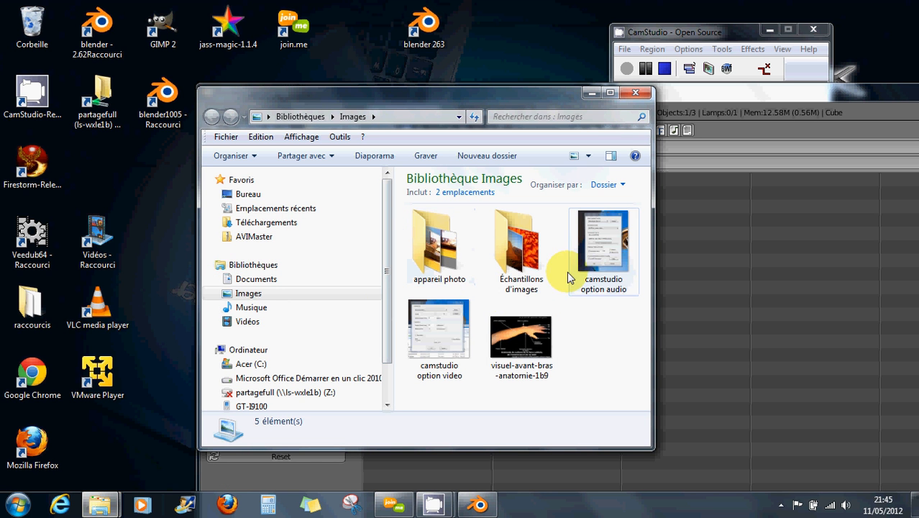
{"action": "left_click", "coordinate": [722, 332]}
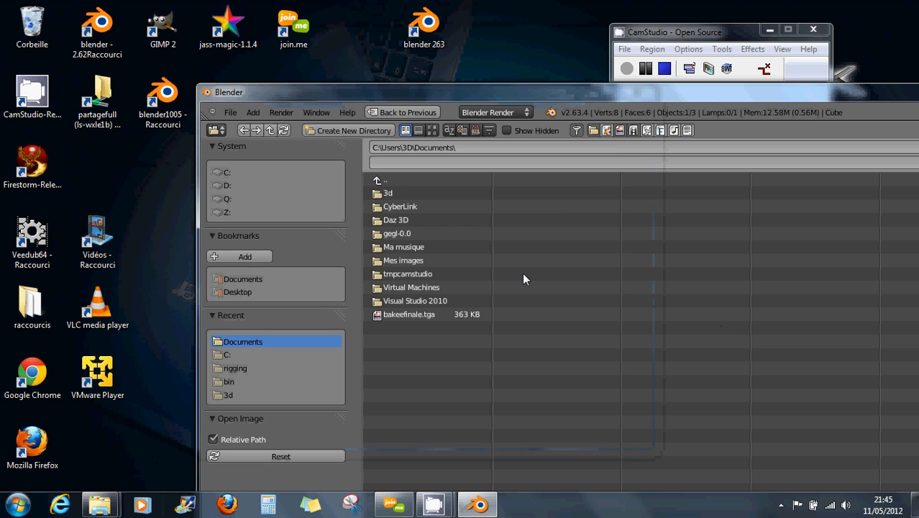
Try to locate the pictures through Mes images and C:\Documents and Settings, and cancel opening an image.
{"action": "left_click", "coordinate": [424, 263]}
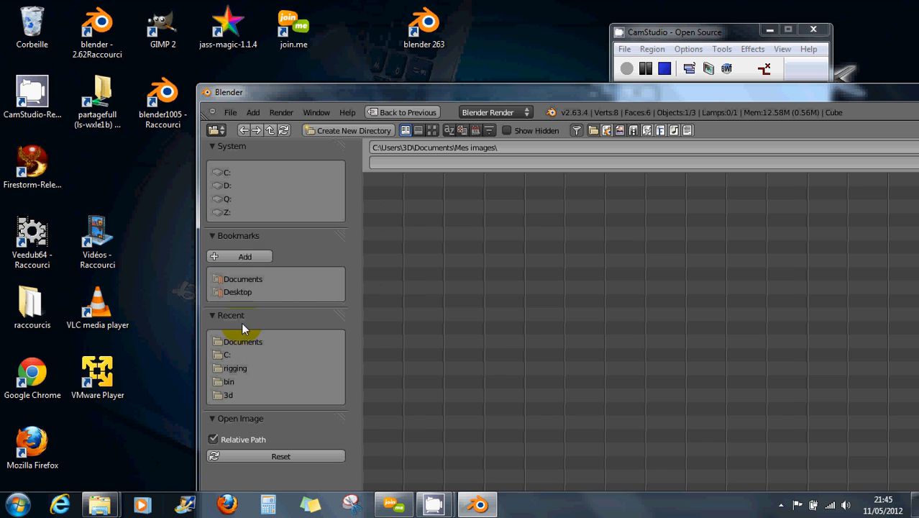
{"action": "left_click", "coordinate": [220, 173]}
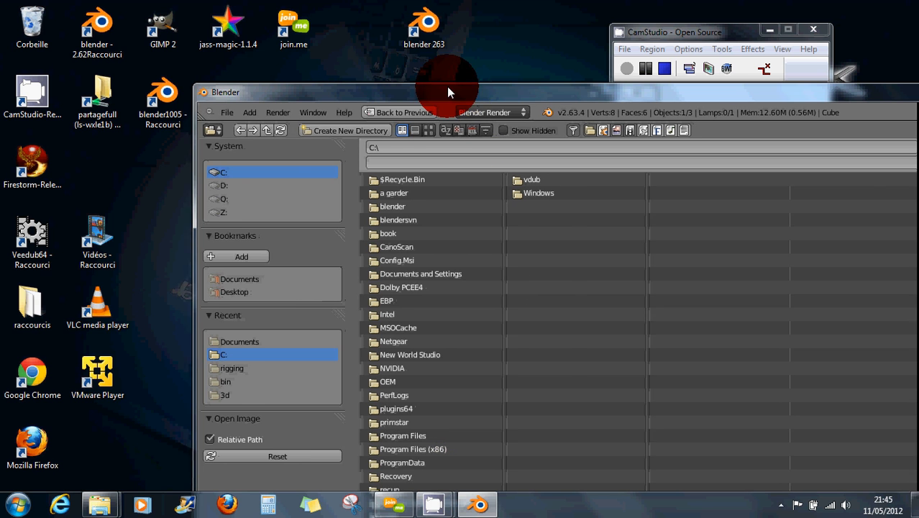
{"action": "left_click_drag", "start_coordinate": [447, 86], "coordinate": [315, 36]}
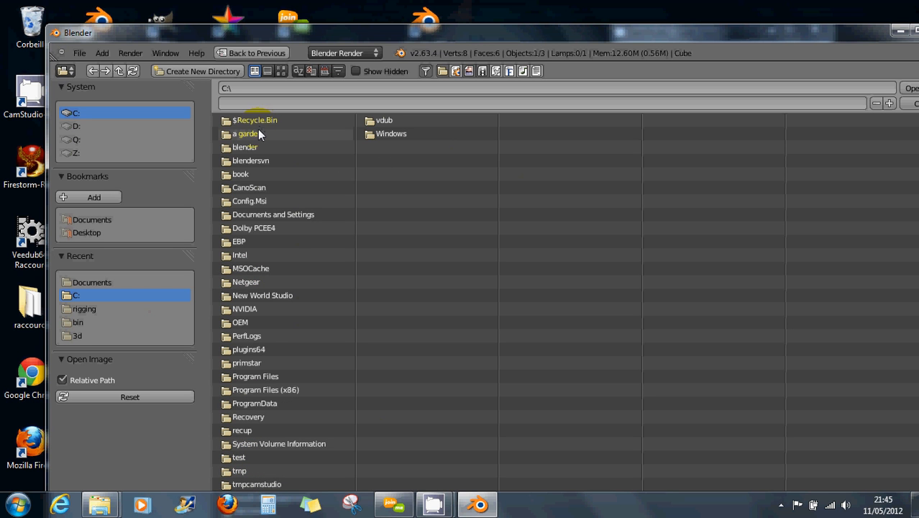
{"action": "left_click", "coordinate": [264, 215]}
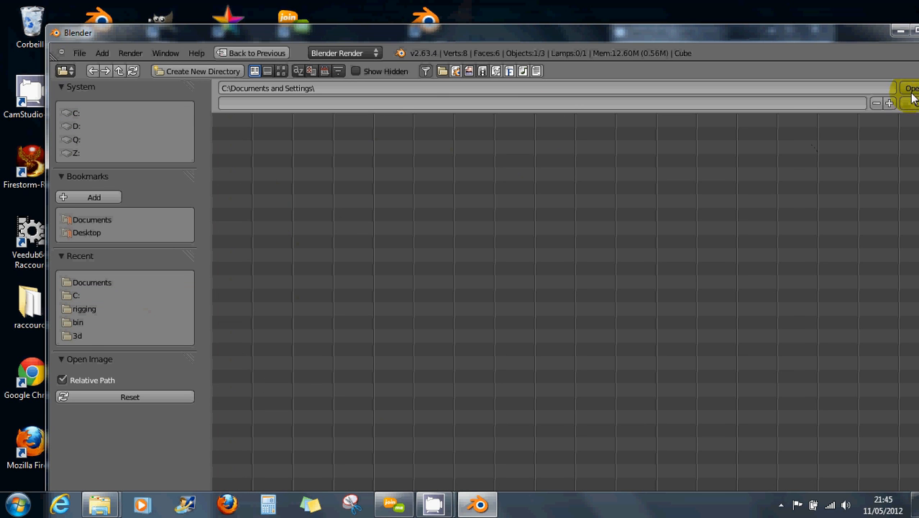
{"action": "left_click", "coordinate": [452, 89]}
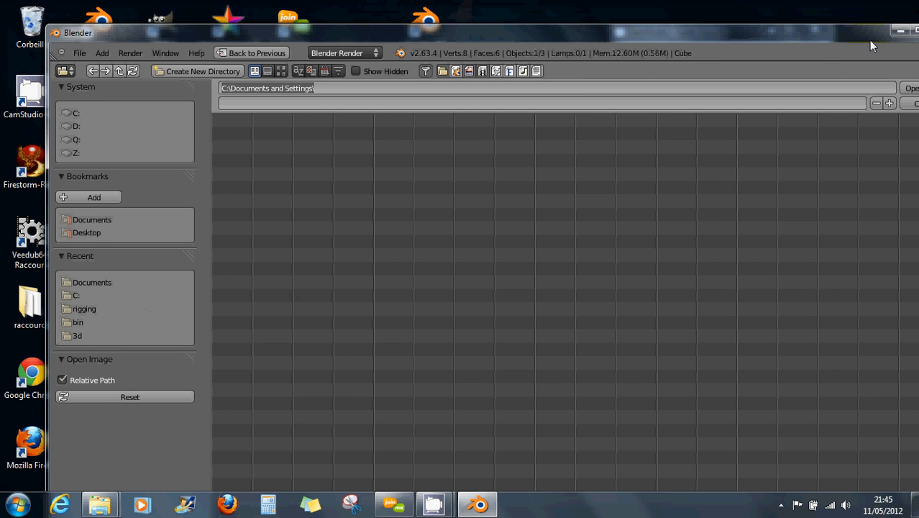
{"action": "left_click_drag", "start_coordinate": [819, 31], "coordinate": [795, 27]}
{"action": "left_click", "coordinate": [894, 106]}
{"action": "left_click", "coordinate": [895, 103]}
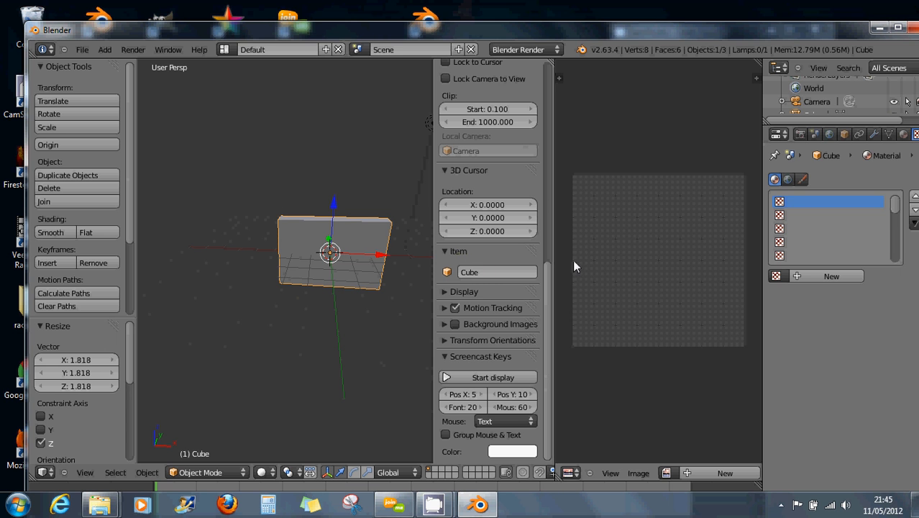
Move the Blender window aside and open the appareil photo folder of the Windows Images library beside it.
{"action": "left_click_drag", "start_coordinate": [349, 28], "coordinate": [380, 40]}
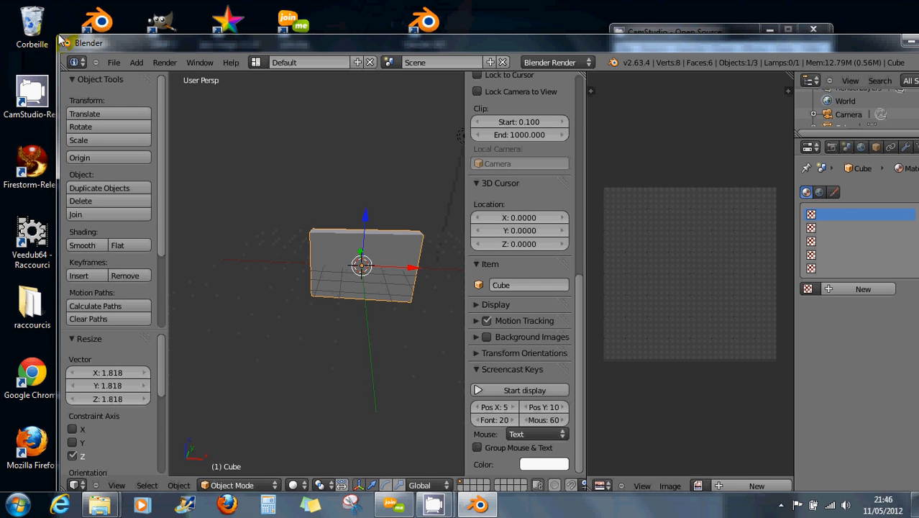
{"action": "mouse_move", "coordinate": [83, 43]}
{"action": "left_mouse_down"}
{"action": "mouse_move", "coordinate": [274, 89]}
{"action": "mouse_move", "coordinate": [260, 31]}
{"action": "mouse_move", "coordinate": [229, 12]}
{"action": "mouse_move", "coordinate": [226, 24]}
{"action": "left_mouse_up"}
{"action": "left_click", "coordinate": [199, 202]}
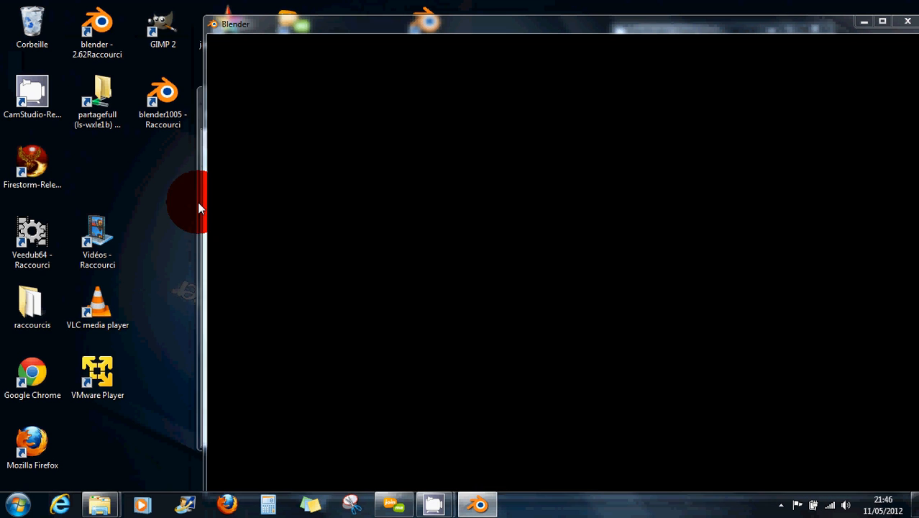
{"action": "left_click_drag", "start_coordinate": [256, 98], "coordinate": [101, 84]}
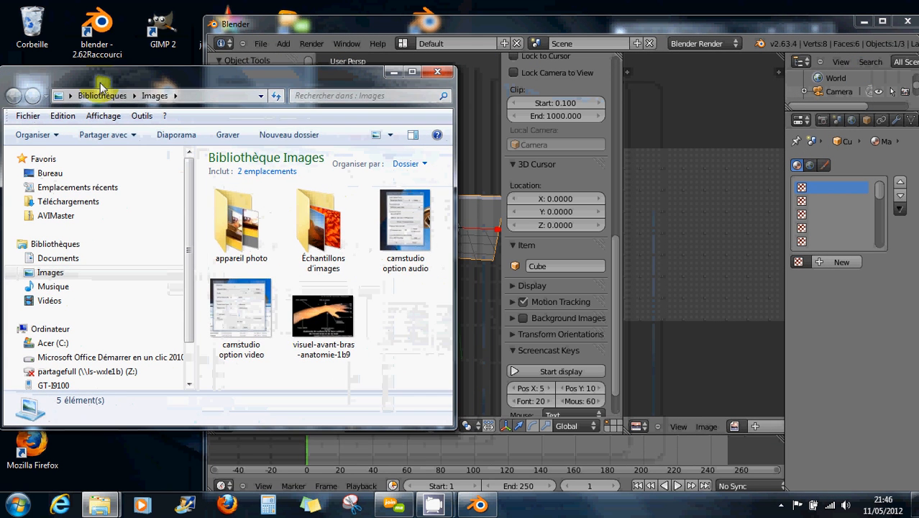
{"action": "double_click", "coordinate": [223, 230]}
{"action": "left_click_drag", "start_coordinate": [243, 85], "coordinate": [206, 63]}
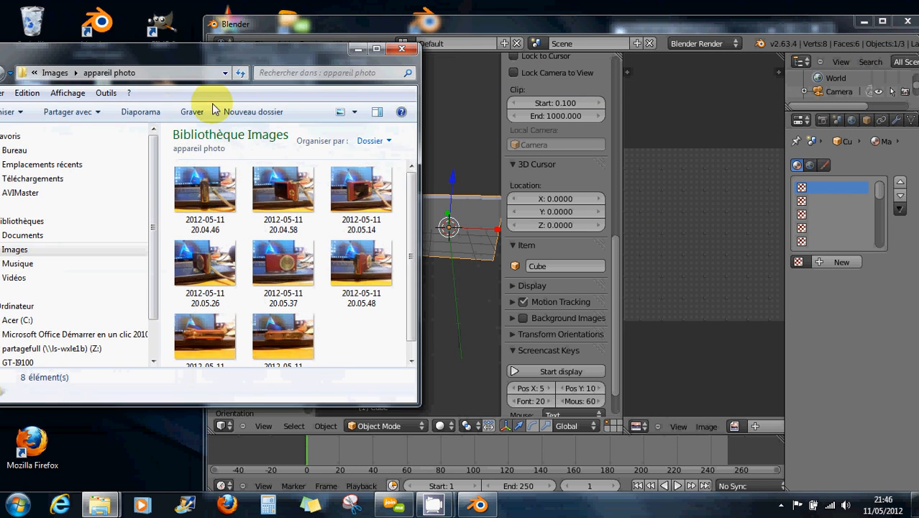
Load the photos 2012-05-11 20.05.37, 20.06.11 and 20.06.00 from the appareil photo folder into Blender's UV/Image Editor.
{"action": "left_click", "coordinate": [293, 272]}
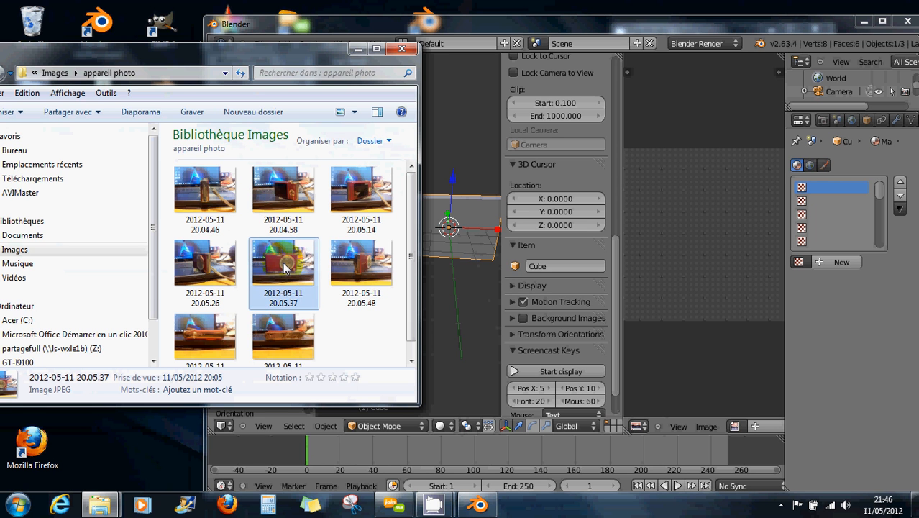
{"action": "left_click_drag", "start_coordinate": [281, 262], "coordinate": [688, 262]}
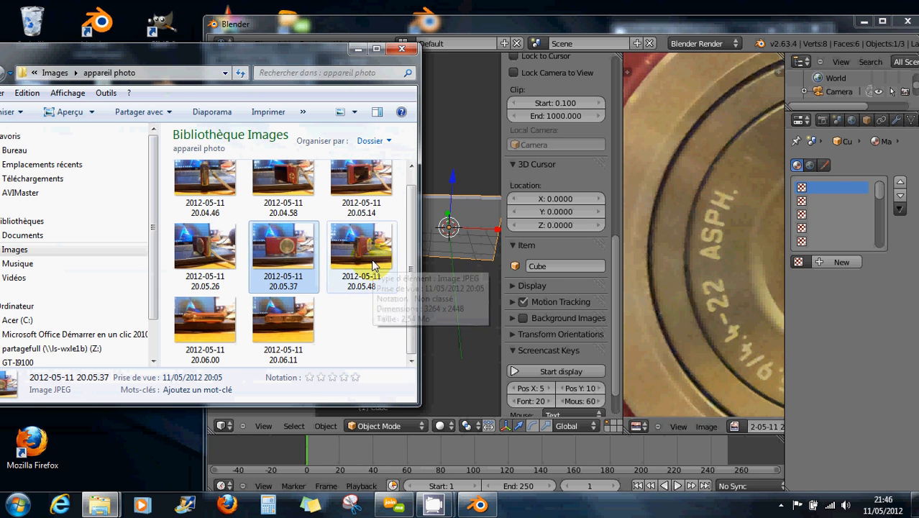
{"action": "left_click_drag", "start_coordinate": [280, 313], "coordinate": [707, 280]}
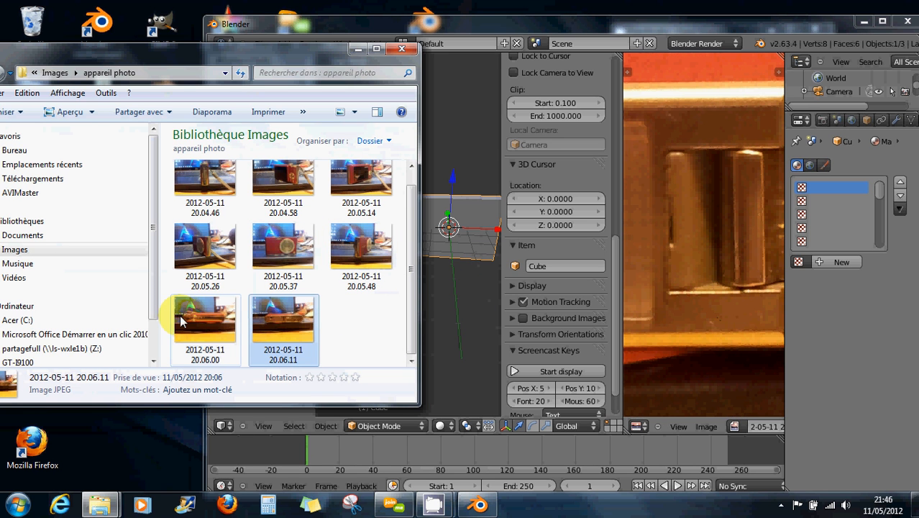
{"action": "left_click_drag", "start_coordinate": [190, 316], "coordinate": [706, 264]}
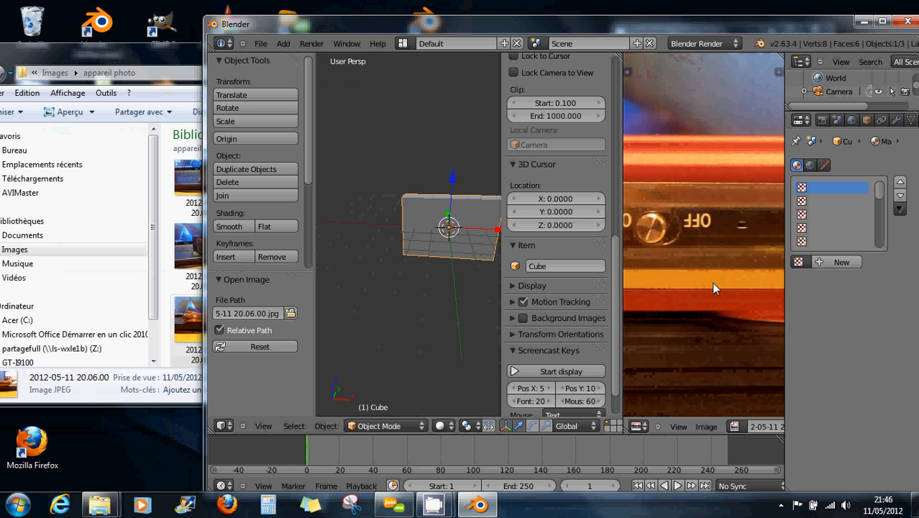
{"action": "scroll", "coordinate": [711, 282], "scroll_direction": "down", "scroll_amount": 5}
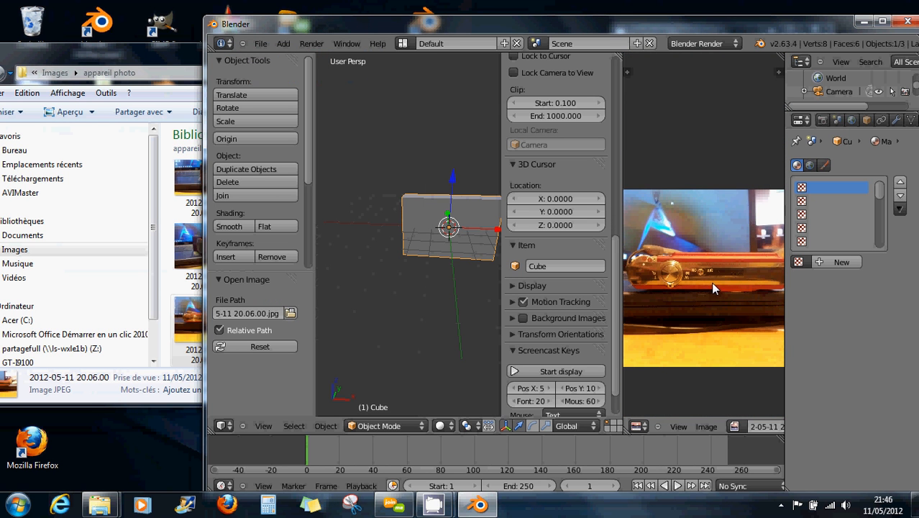
Load the photos 2012-05-11 20.04.46, 20.04.58, 20.05.14 and 20.05.48 from the folder into Blender's UV/Image Editor.
{"action": "left_click", "coordinate": [157, 277]}
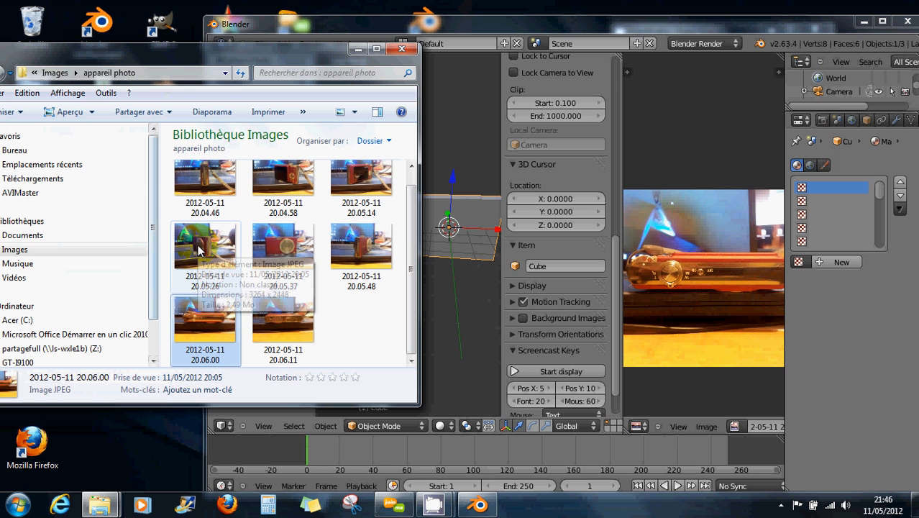
{"action": "left_click_drag", "start_coordinate": [206, 170], "coordinate": [784, 319]}
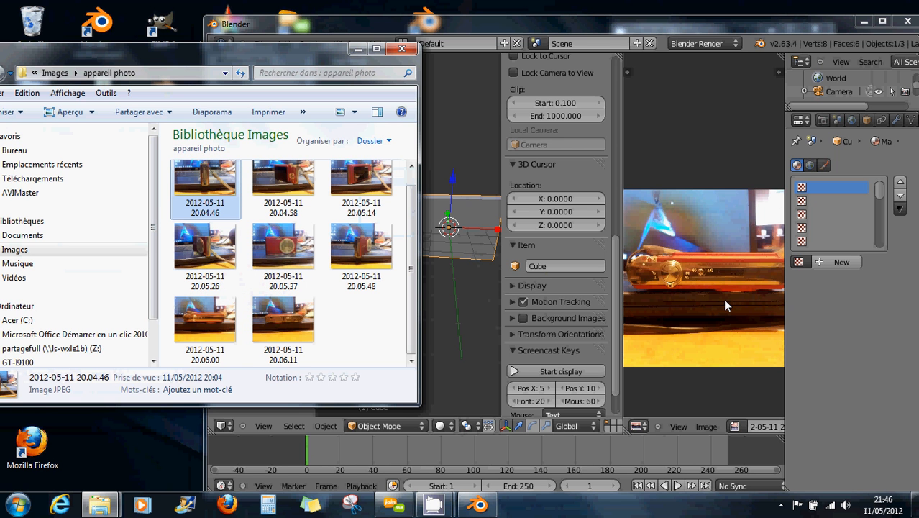
{"action": "left_click_drag", "start_coordinate": [723, 298], "coordinate": [723, 299]}
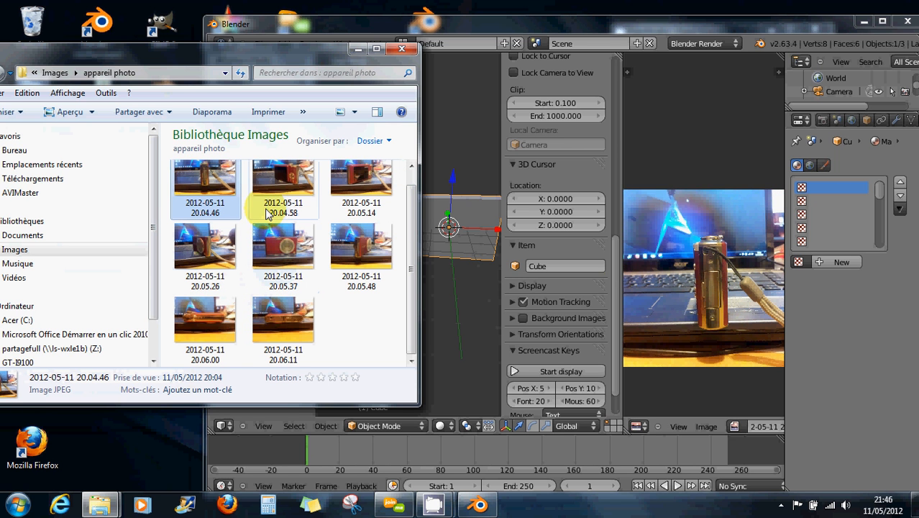
{"action": "left_click", "coordinate": [277, 176]}
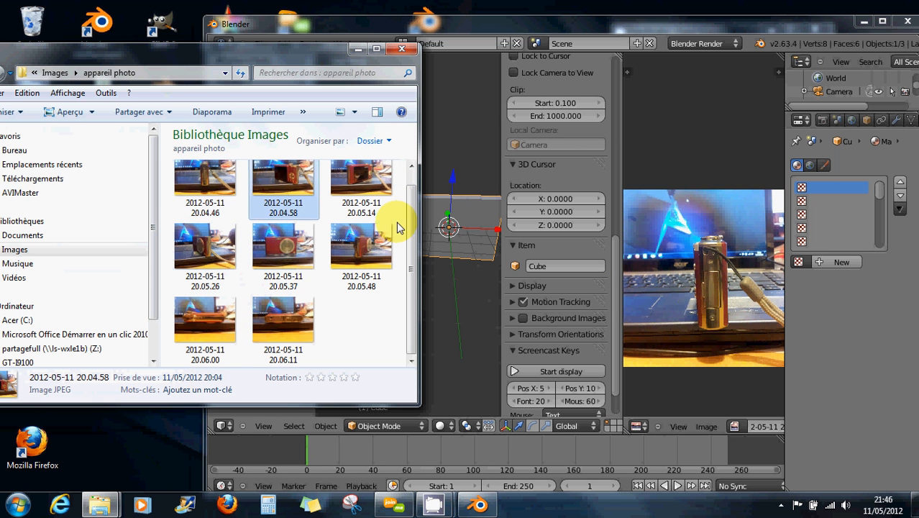
{"action": "left_click_drag", "start_coordinate": [361, 186], "coordinate": [683, 308]}
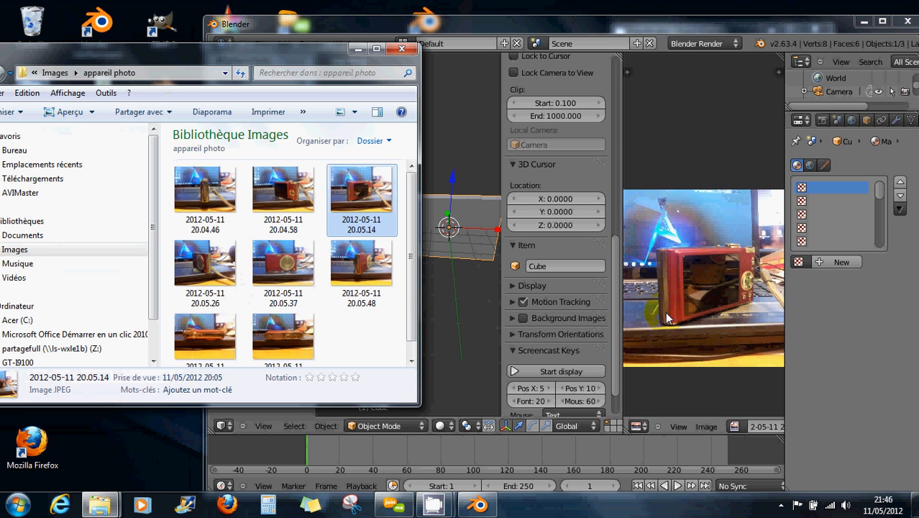
{"action": "left_click_drag", "start_coordinate": [361, 263], "coordinate": [727, 302]}
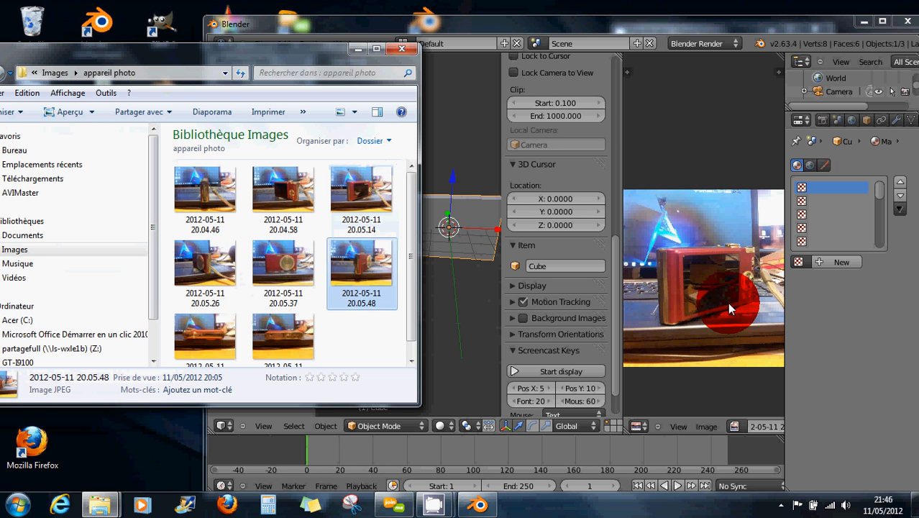
Close the photo folder window, maximize Blender and expand the UV/Image Editor to fill the whole window.
{"action": "left_click", "coordinate": [405, 52]}
{"action": "left_click_drag", "start_coordinate": [698, 30], "coordinate": [585, 1]}
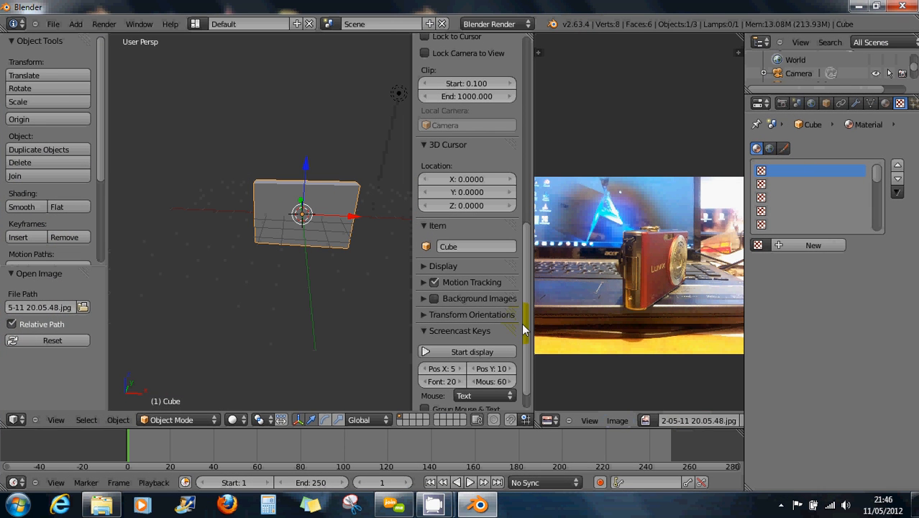
{"action": "left_click", "coordinate": [580, 330]}
{"action": "key", "text": "ctrl+Up"}
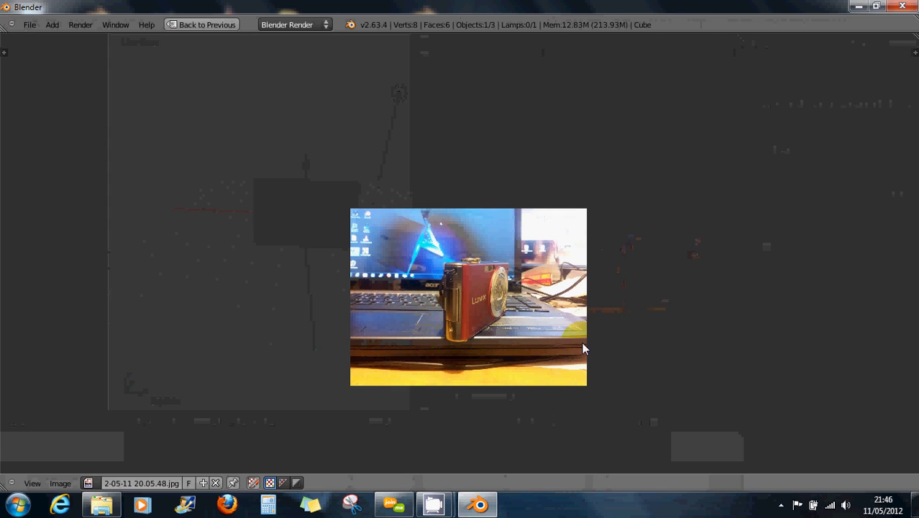
Display the image 2012-05-11 20.04.46.jpg and rename it cotedroit.
{"action": "left_click", "coordinate": [89, 482]}
{"action": "left_click", "coordinate": [131, 339]}
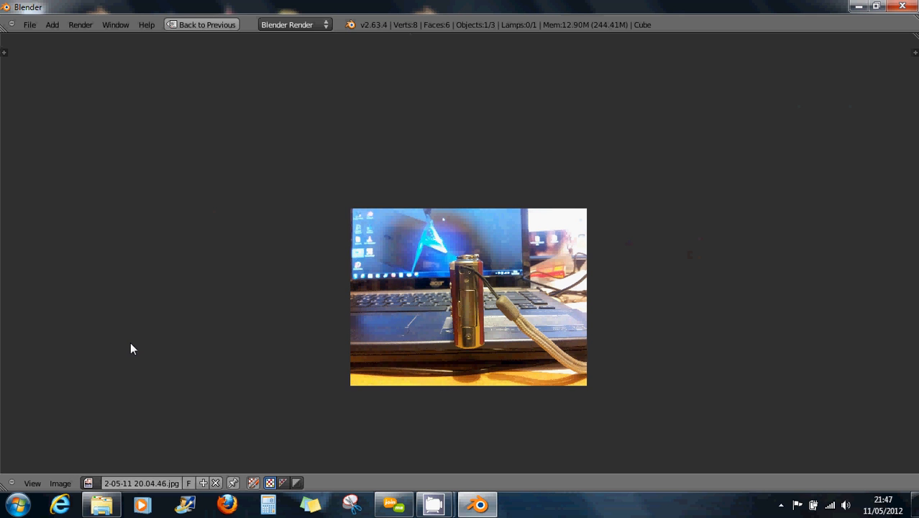
{"action": "left_click", "coordinate": [118, 485]}
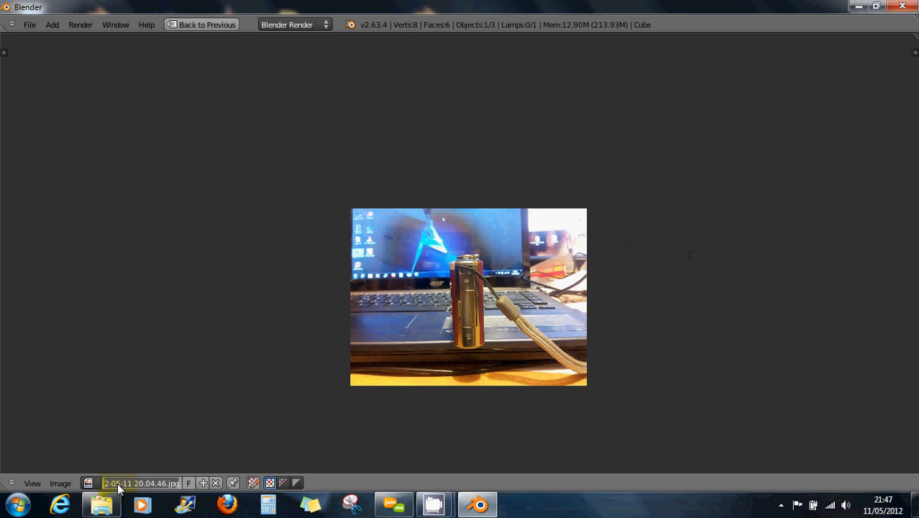
{"action": "type", "text": "co"}
{"action": "type", "text": "tedroit"}
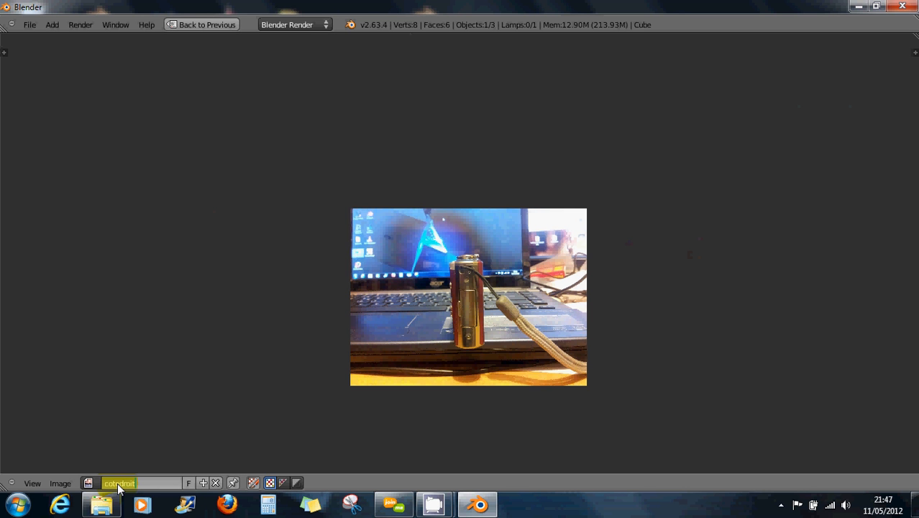
{"action": "key", "text": "Return"}
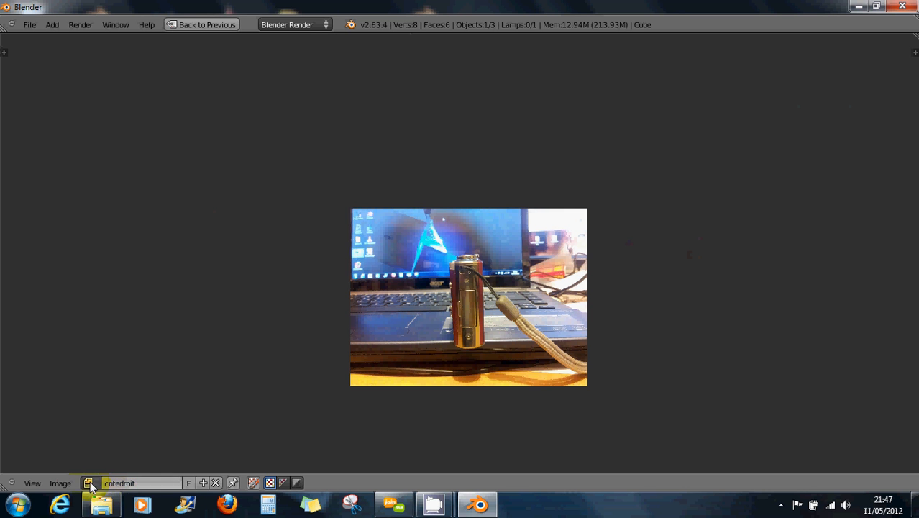
Display the image 2012-05-11 20.06.11.jpg, showing the camera's underside, and rename it desssous.
{"action": "left_click", "coordinate": [89, 483]}
{"action": "left_click", "coordinate": [121, 408]}
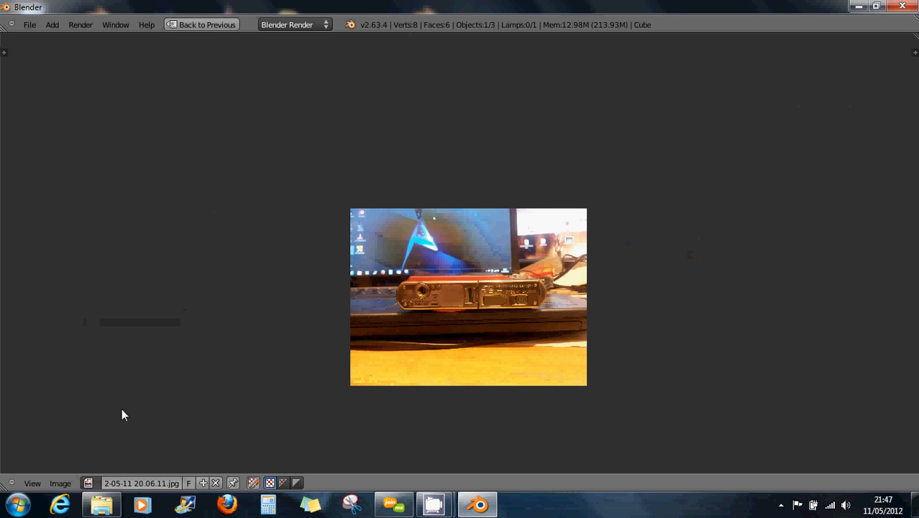
{"action": "left_click", "coordinate": [123, 485]}
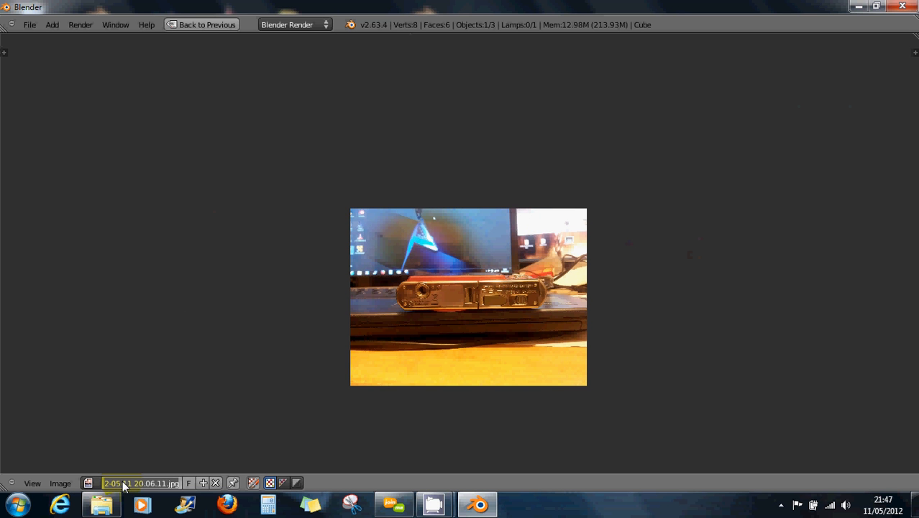
{"action": "type", "text": "dessous"}
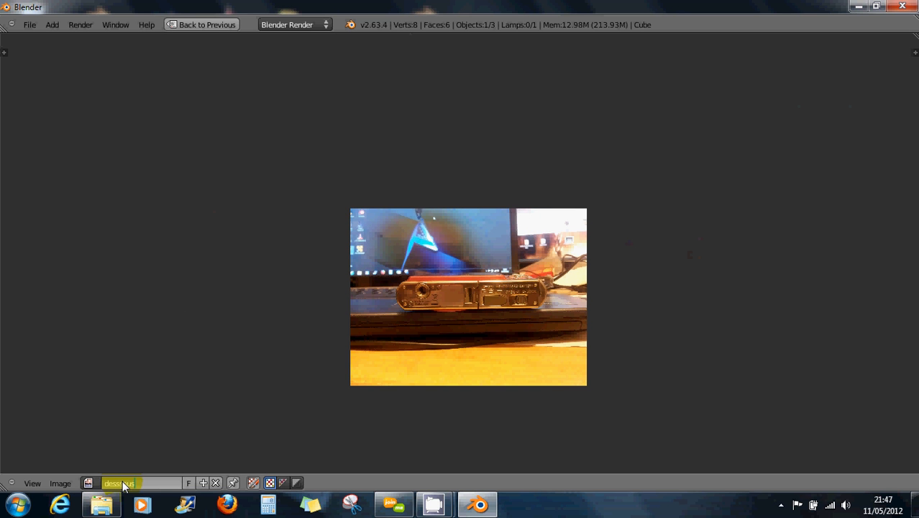
{"action": "type", "text": "ous"}
{"action": "key", "text": "Return"}
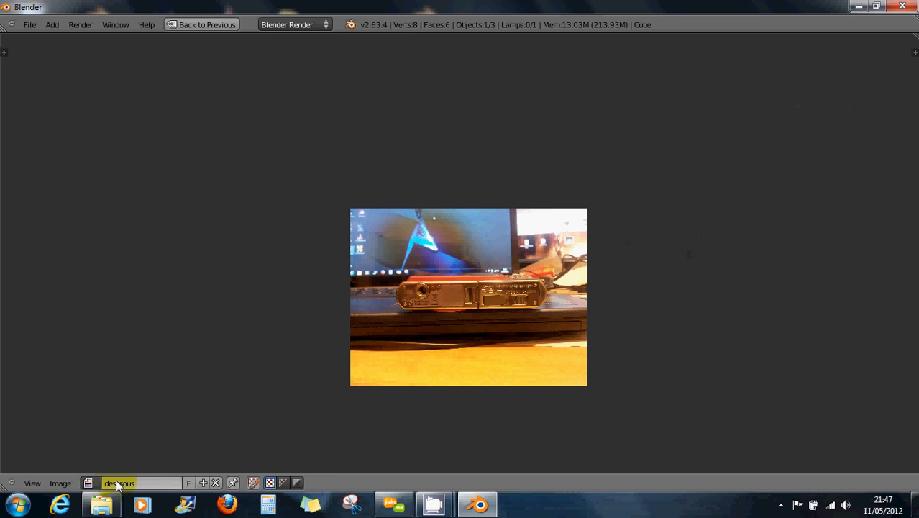
Display the image 2012-05-11 20.06.00.jpg, showing the camera's upper side, and rename it dessus.
{"action": "left_click", "coordinate": [93, 487]}
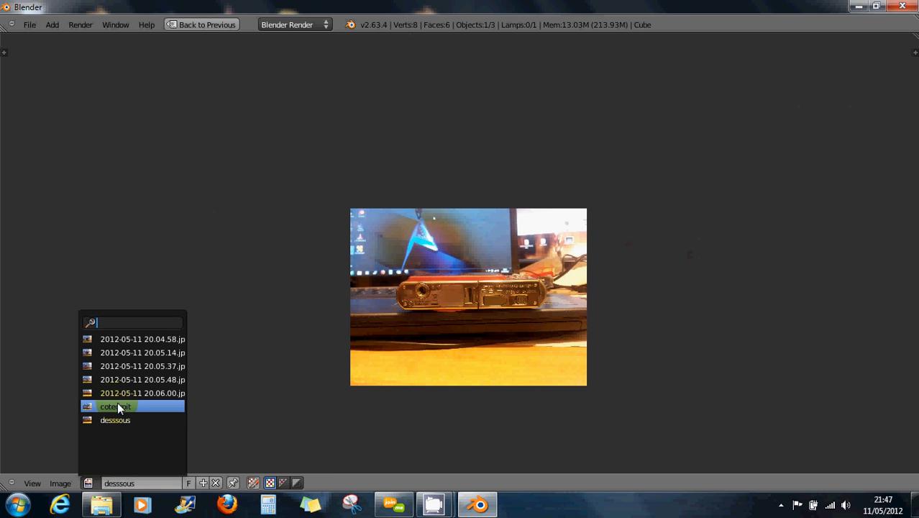
{"action": "left_click", "coordinate": [117, 396]}
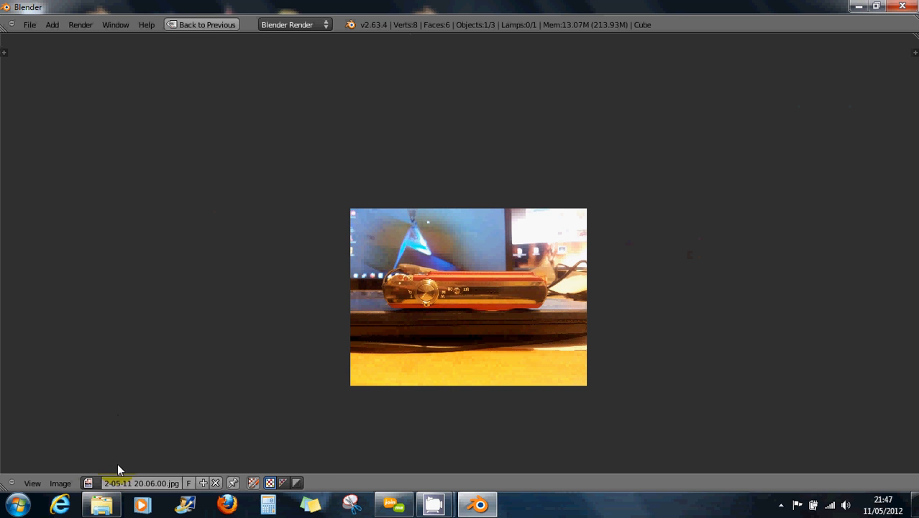
{"action": "left_click", "coordinate": [117, 483]}
{"action": "key", "text": "Return"}
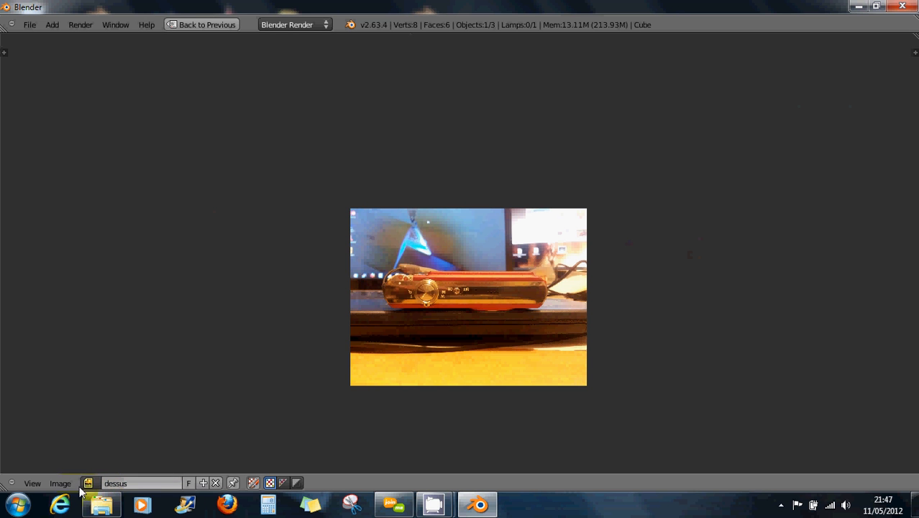
Check the image 2012-05-11 20.05.48.jpg, and display 2012-05-11 20.05.37.jpg to rename it face.
{"action": "left_click", "coordinate": [88, 483]}
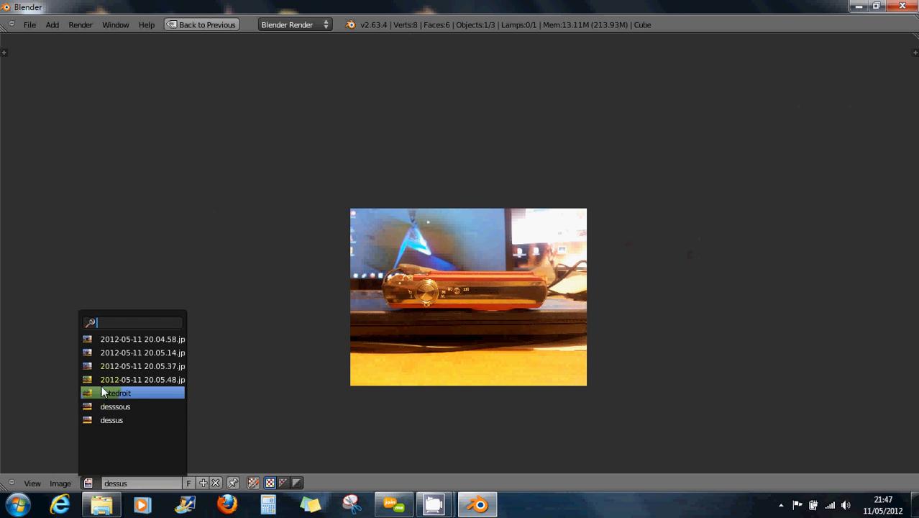
{"action": "left_click", "coordinate": [102, 380]}
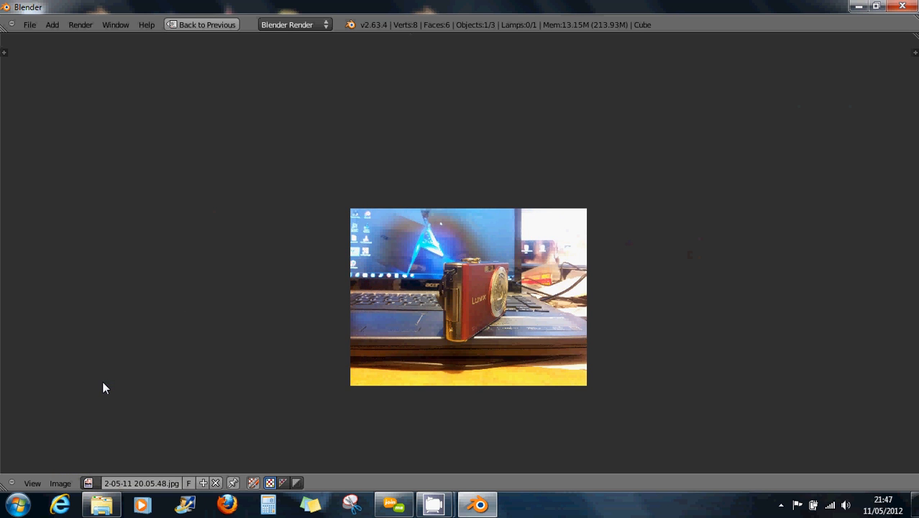
{"action": "left_click", "coordinate": [88, 484]}
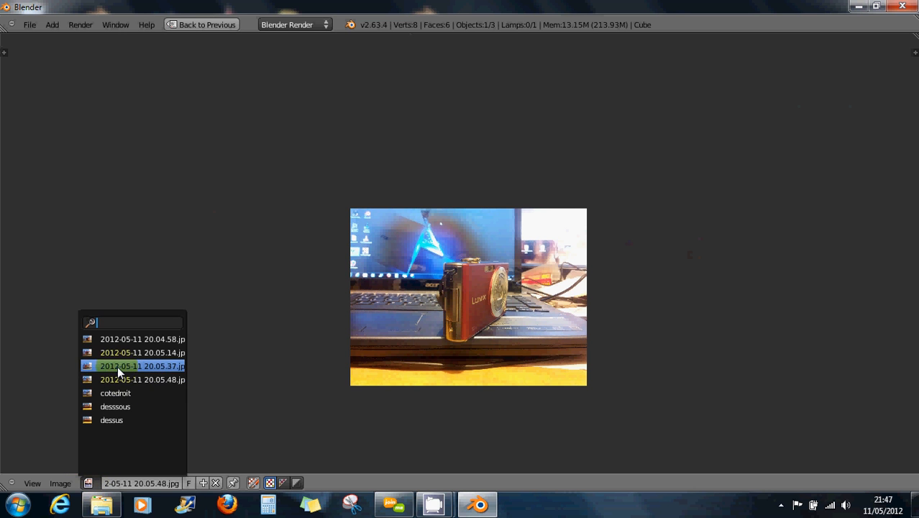
{"action": "left_click", "coordinate": [118, 366]}
{"action": "left_click", "coordinate": [119, 484]}
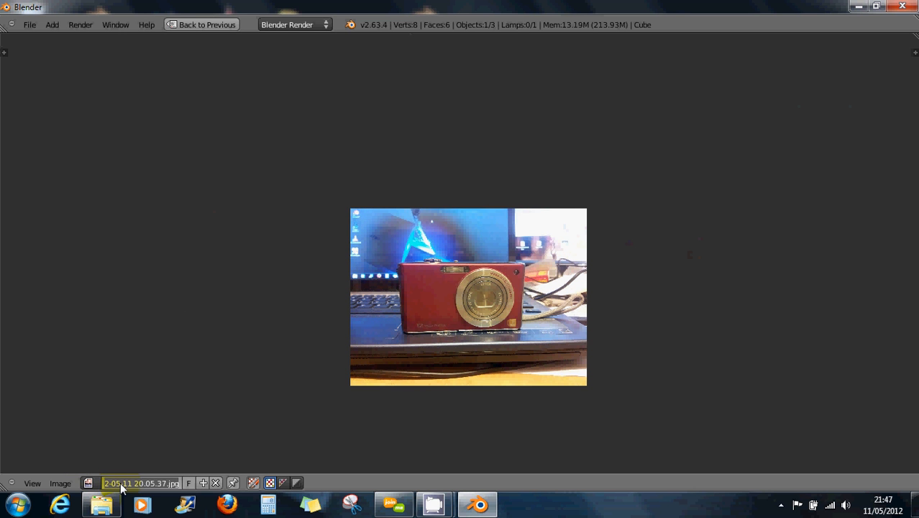
{"action": "type", "text": "face"}
{"action": "key", "text": "Return"}
Display the images 2012-05-11 20.05.14.jpg and 20.04.58.jpg to compare the views of the camera's back.
{"action": "left_click", "coordinate": [88, 483]}
{"action": "left_click", "coordinate": [124, 353]}
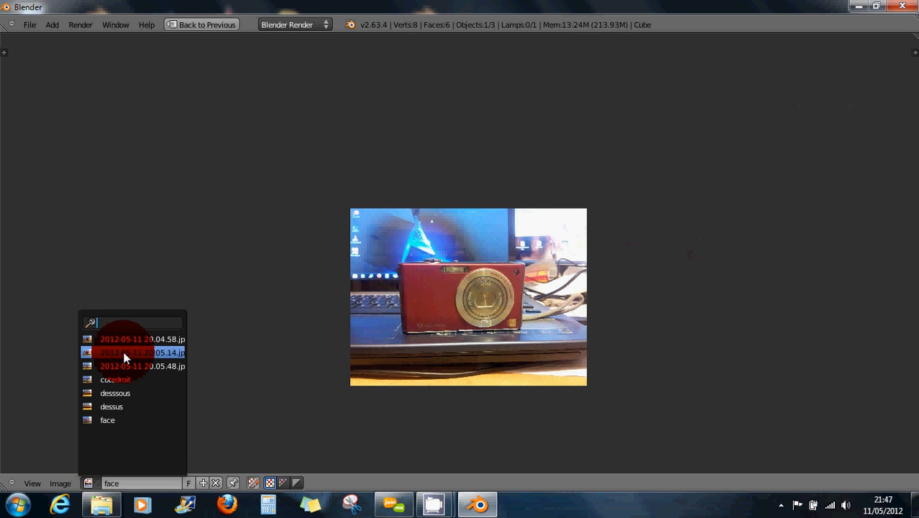
{"action": "left_click", "coordinate": [88, 483]}
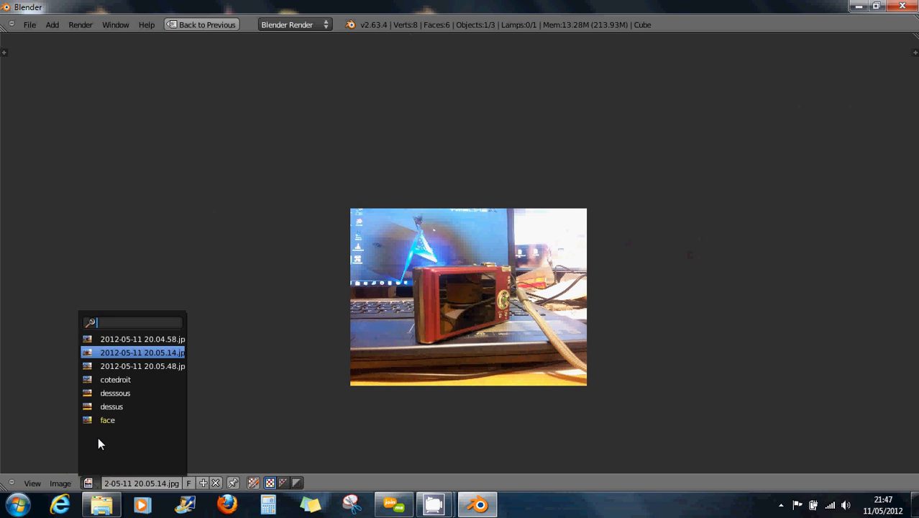
{"action": "left_click", "coordinate": [118, 336]}
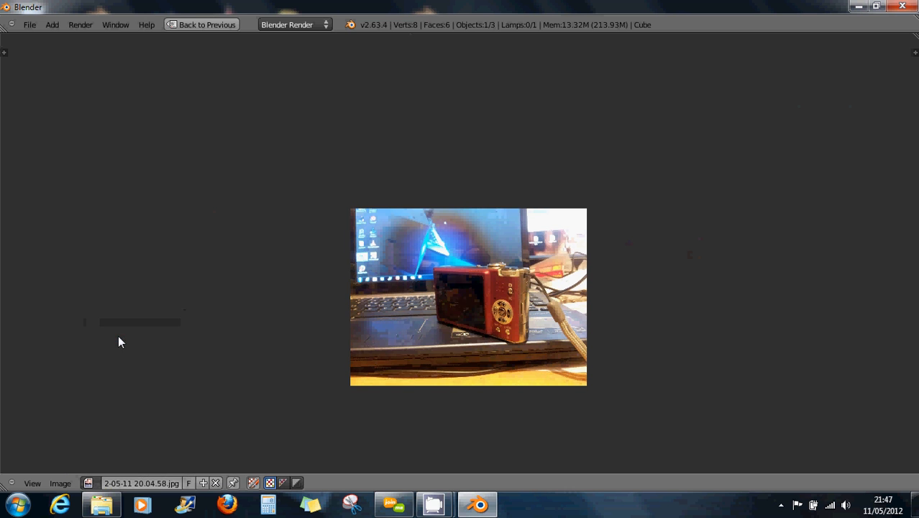
Rename the displayed photo 2012-05-11 20.04.58.jpg to back45g.
{"action": "left_click", "coordinate": [120, 483]}
{"action": "type", "text": "b"}
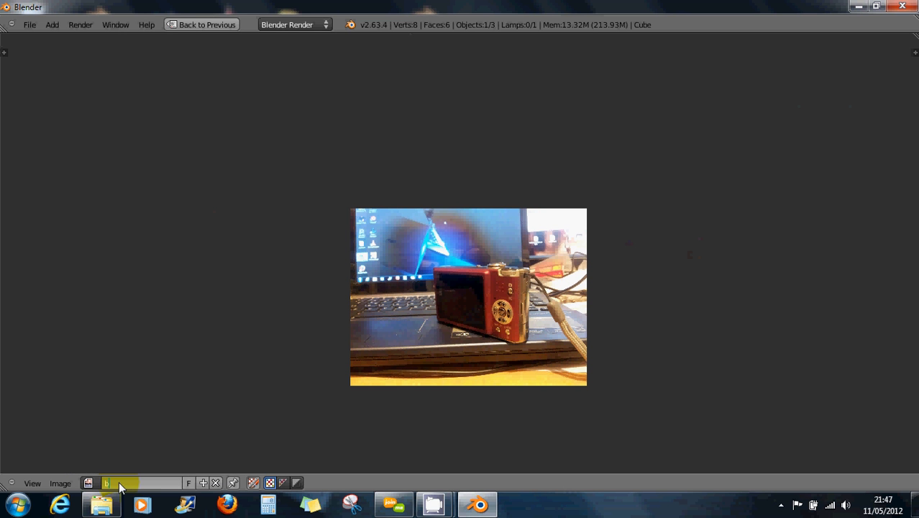
{"action": "type", "text": "ack45g"}
{"action": "key", "text": "Return"}
Check the image 2012-05-11 20.05.48.jpg, and display 2012-05-11 20.05.14.jpg to rename it back45d.
{"action": "left_click", "coordinate": [89, 484]}
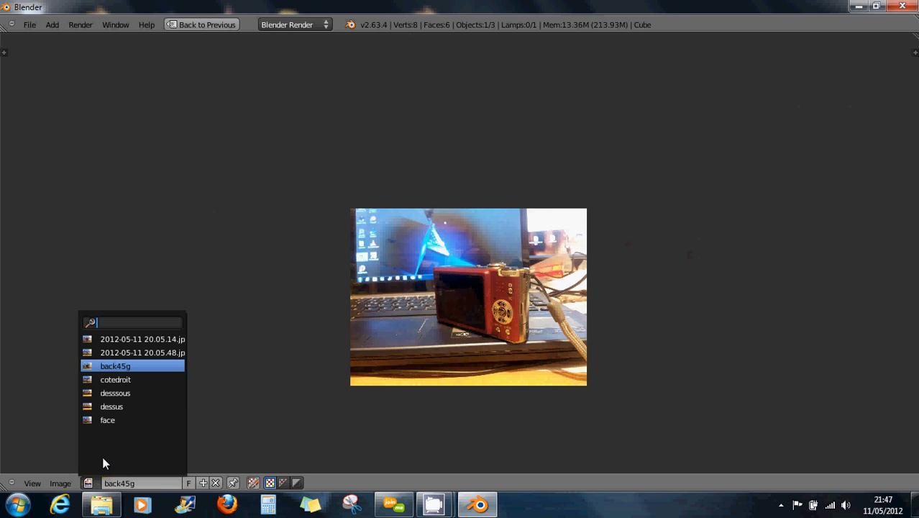
{"action": "left_click", "coordinate": [130, 353]}
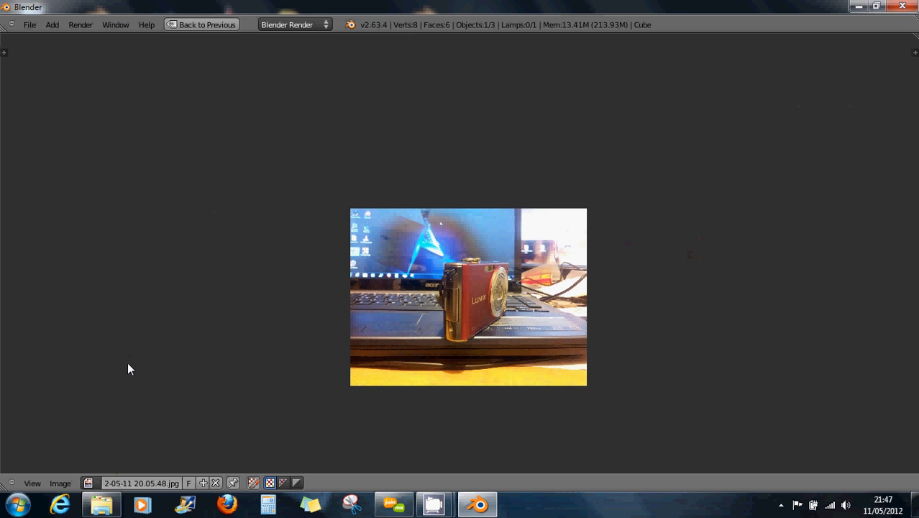
{"action": "left_click", "coordinate": [87, 483]}
{"action": "left_click", "coordinate": [135, 339]}
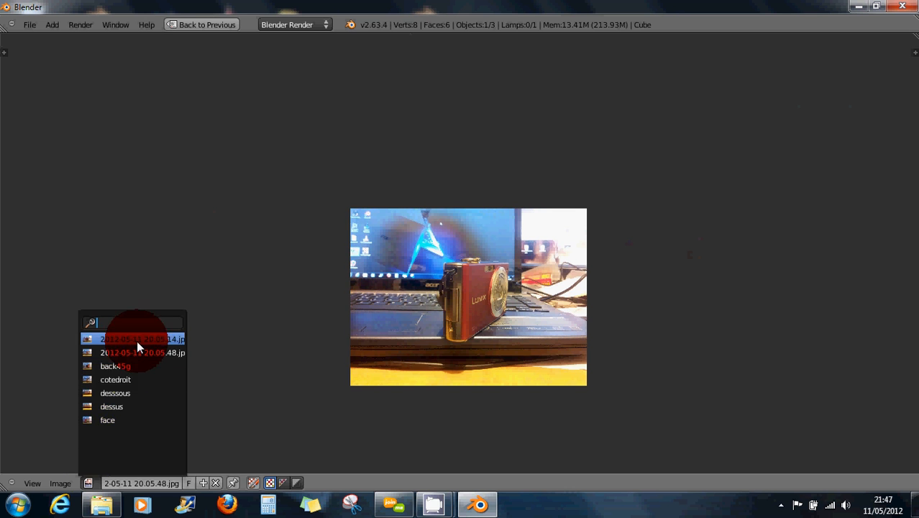
{"action": "left_click", "coordinate": [131, 483]}
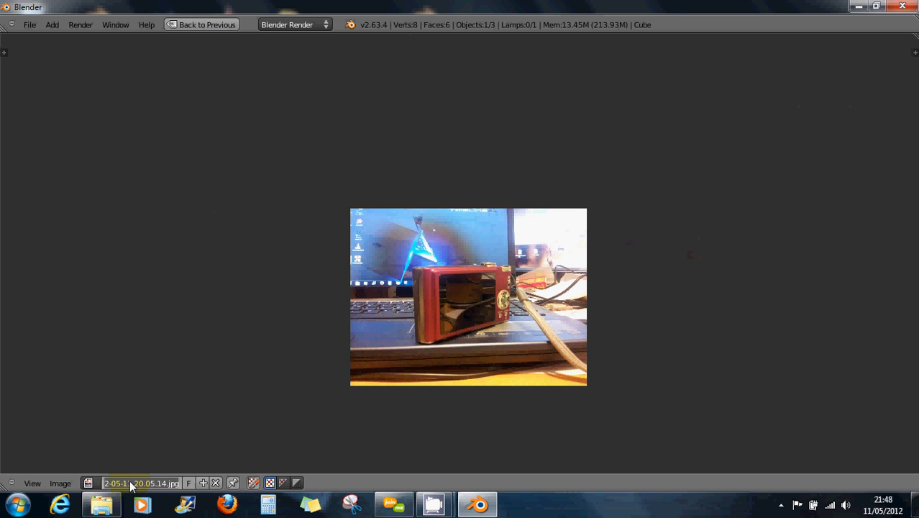
{"action": "type", "text": "back"}
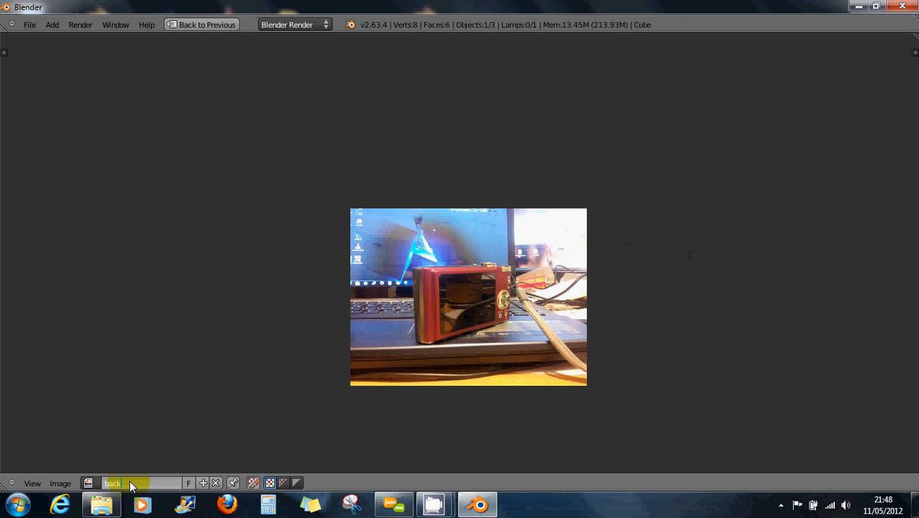
{"action": "type", "text": "45d"}
{"action": "key", "text": "Return"}
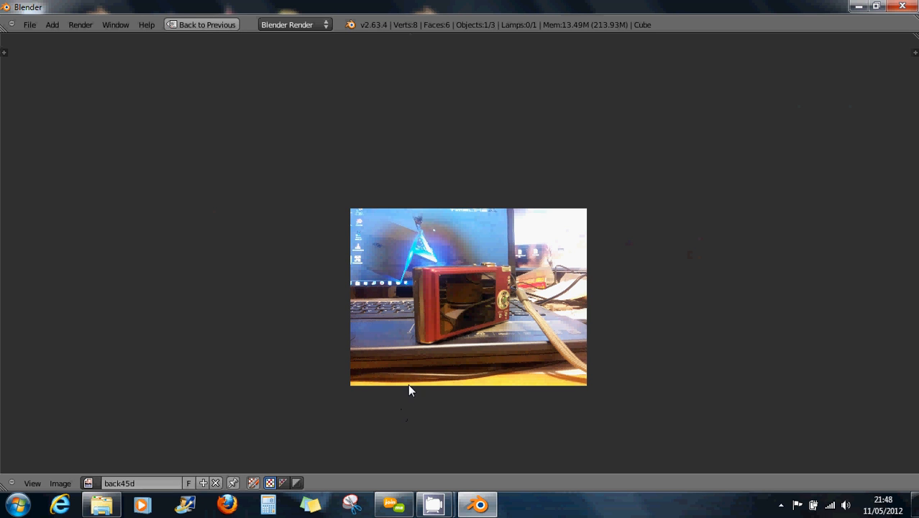
Restore the full editor layout, view the flattened cube from the front and put it in Edit Mode.
{"action": "key", "text": "ctrl+Up"}
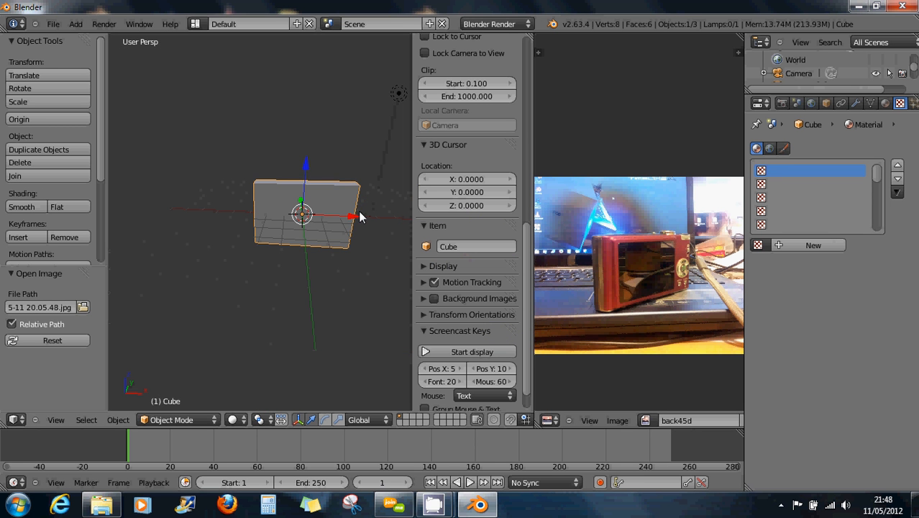
{"action": "key", "text": "KP_1"}
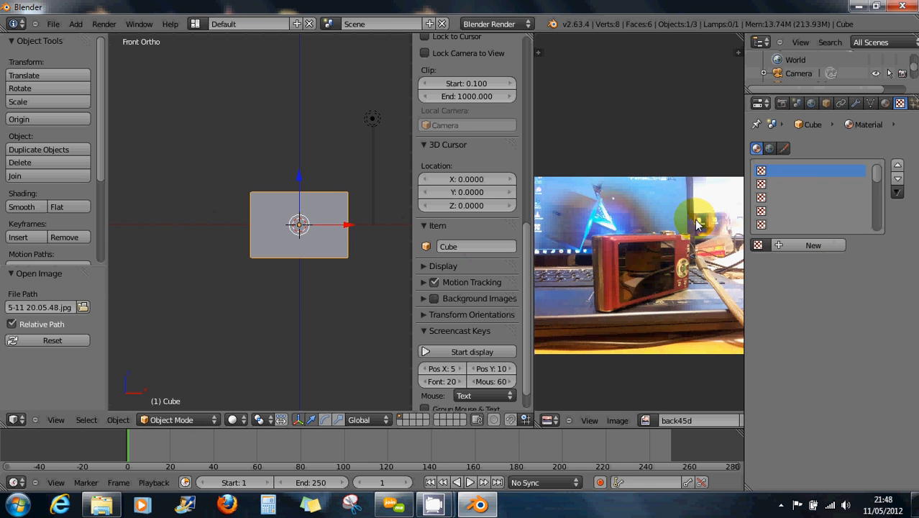
{"action": "scroll", "coordinate": [361, 213], "scroll_direction": "up", "scroll_amount": 2}
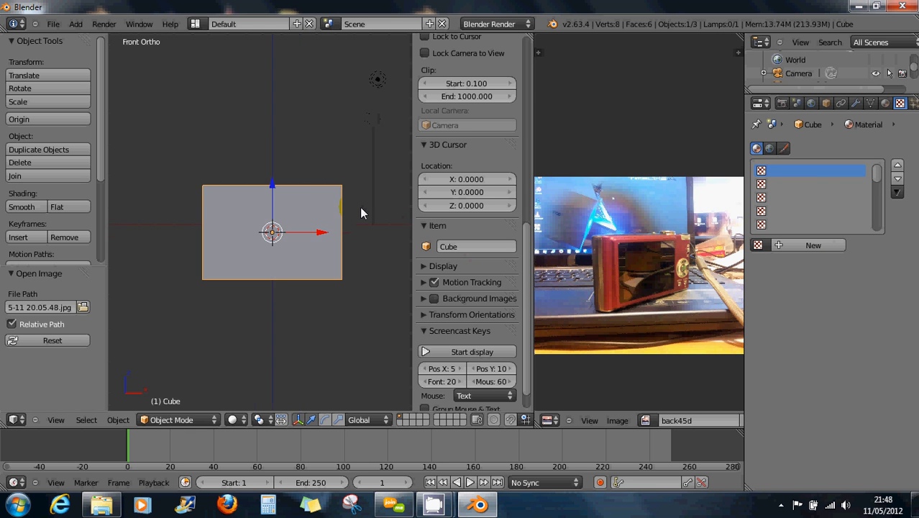
{"action": "scroll", "coordinate": [360, 210], "scroll_direction": "up", "scroll_amount": 2}
{"action": "left_click", "coordinate": [160, 420]}
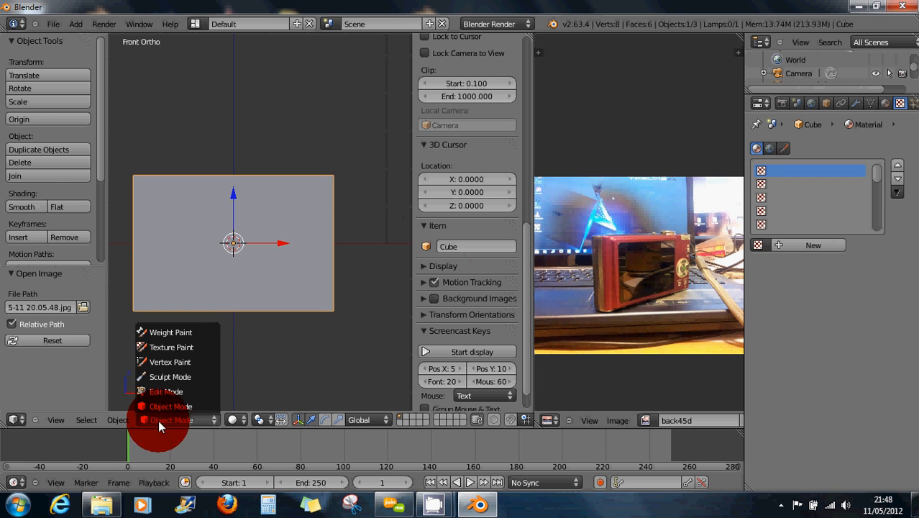
{"action": "left_click", "coordinate": [166, 393]}
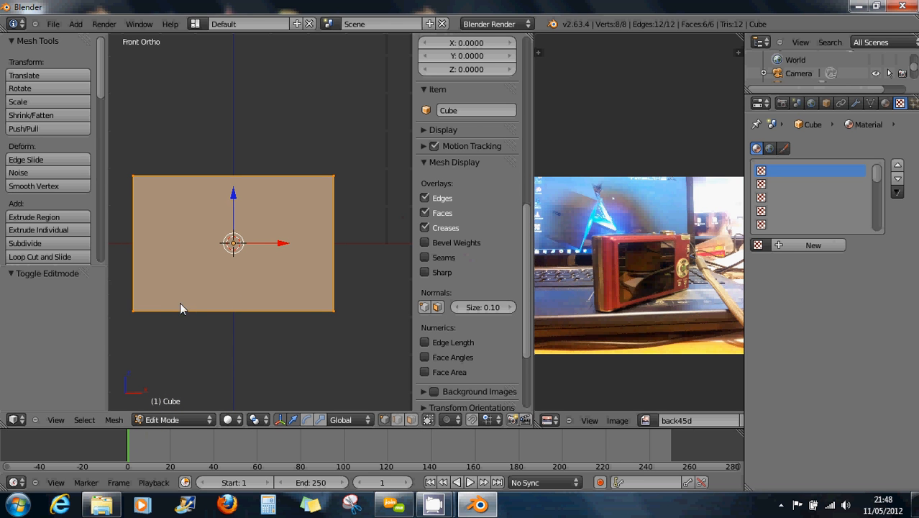
Bevel the whole flattened cube with a percentage of 0.070 and the Even and Distance options enabled.
{"action": "key", "text": "w"}
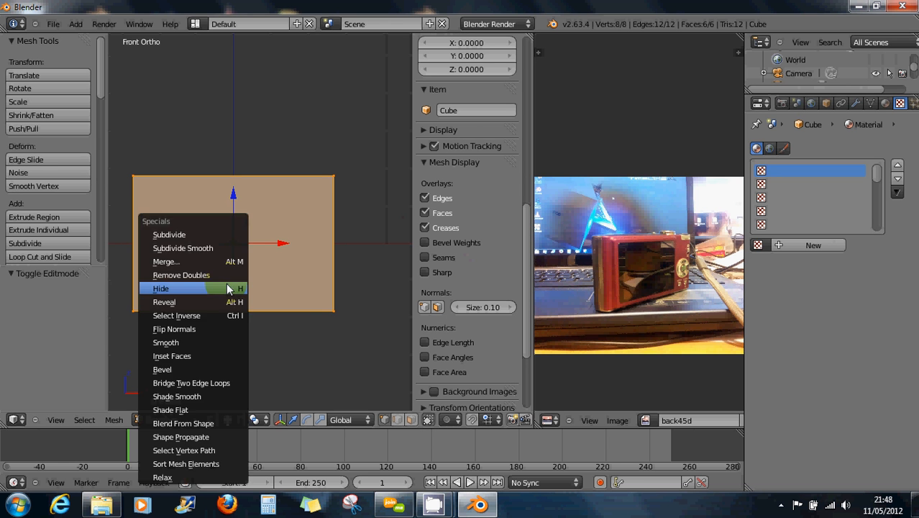
{"action": "left_click", "coordinate": [208, 369]}
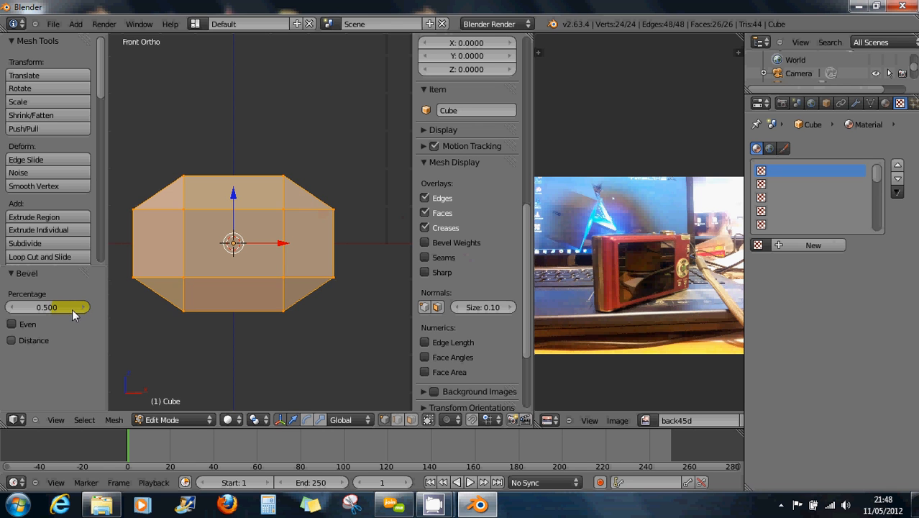
{"action": "left_click_drag", "start_coordinate": [72, 309], "coordinate": [44, 306]}
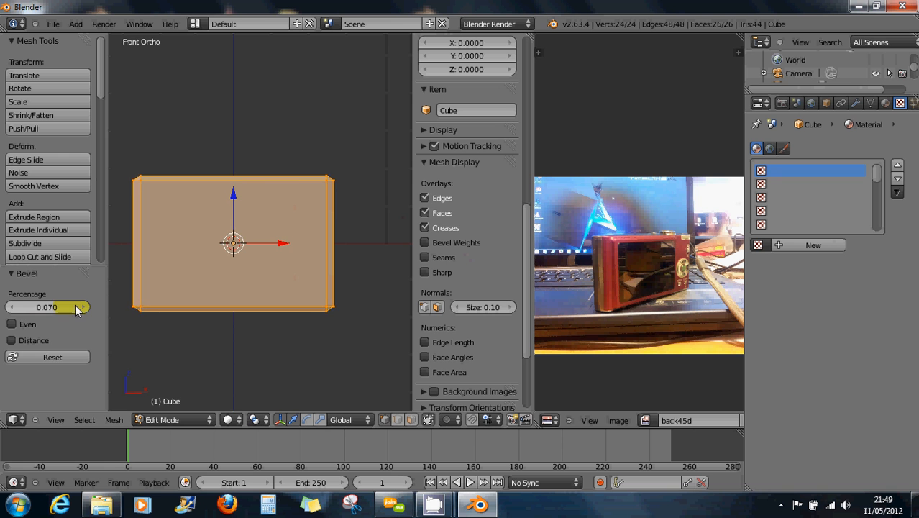
{"action": "middle_click_drag", "start_coordinate": [336, 211], "coordinate": [319, 262]}
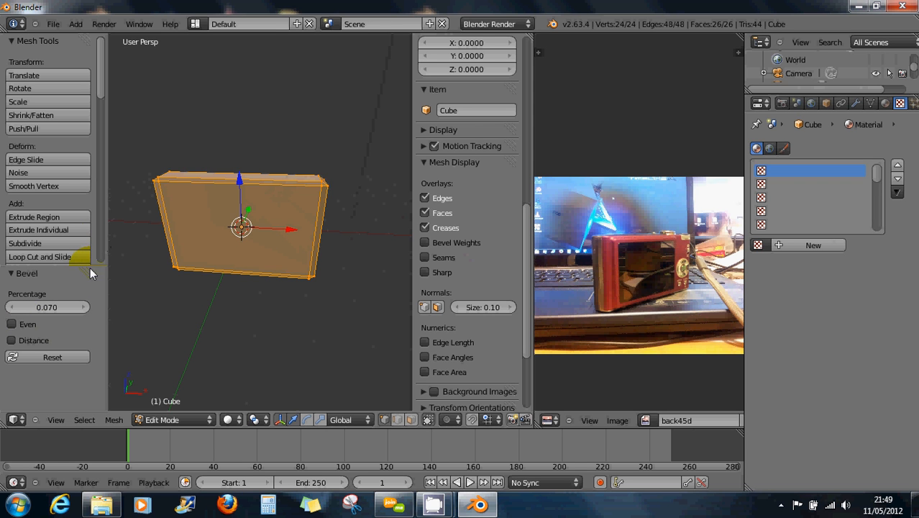
{"action": "left_click", "coordinate": [25, 327]}
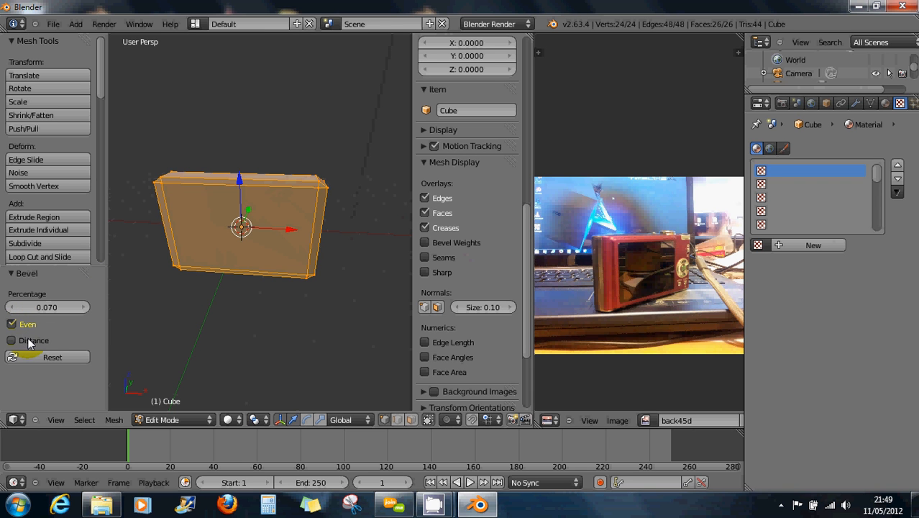
{"action": "left_click", "coordinate": [29, 341]}
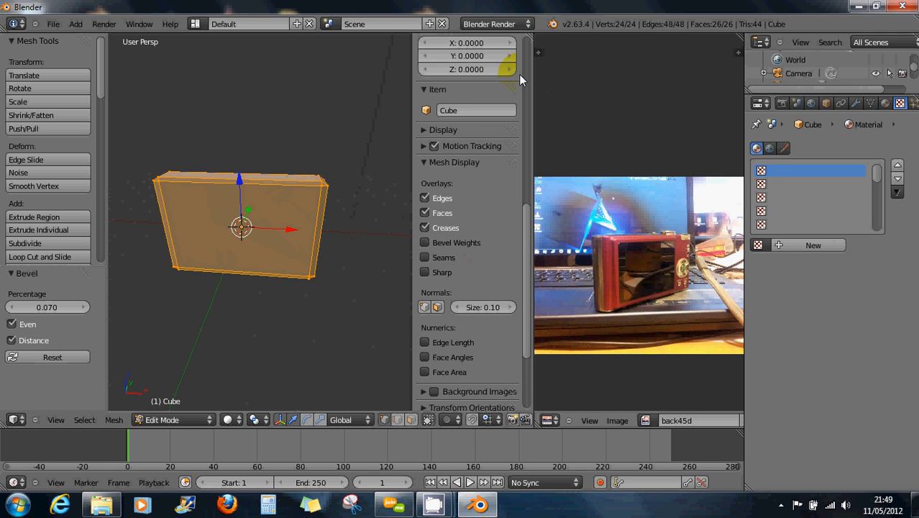
Set the mesh's mean bevel weight to 0.350 and look through the mesh tools and display settings for bevel options.
{"action": "left_click_drag", "start_coordinate": [529, 212], "coordinate": [547, 31]}
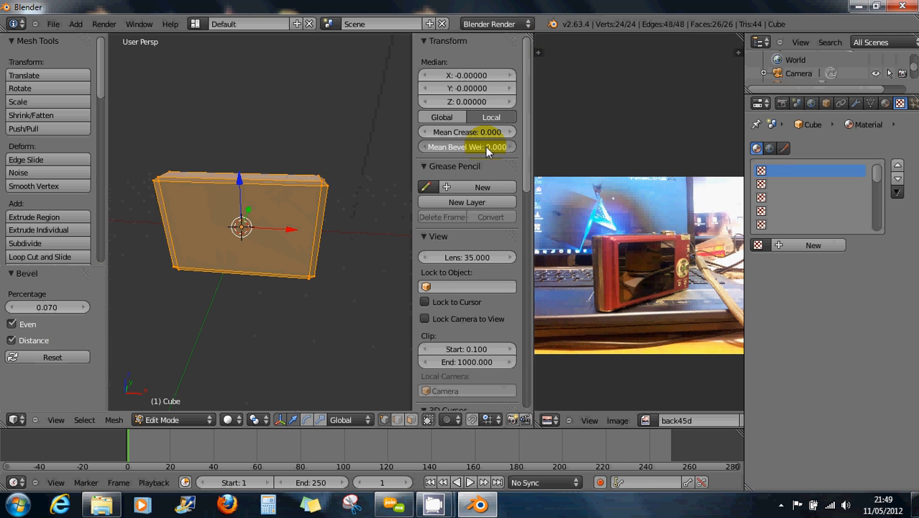
{"action": "left_click_drag", "start_coordinate": [497, 147], "coordinate": [484, 146]}
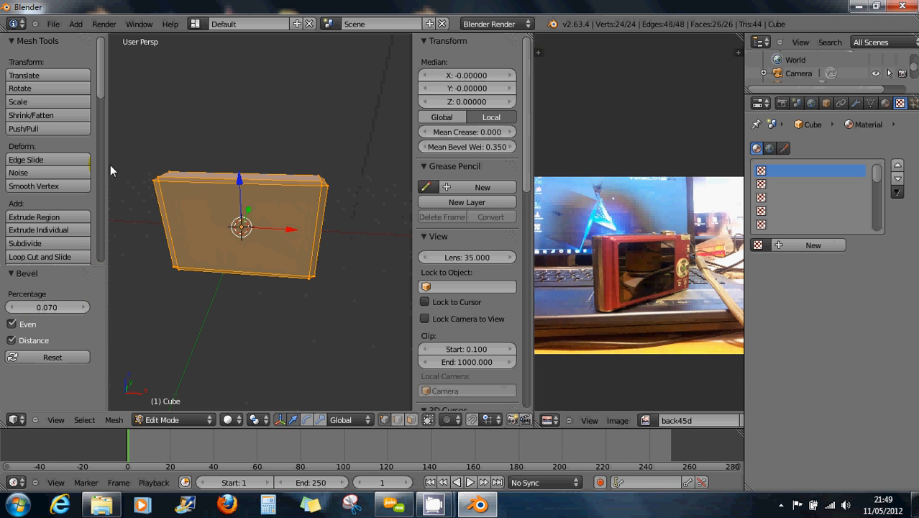
{"action": "mouse_move", "coordinate": [101, 91]}
{"action": "left_mouse_down"}
{"action": "mouse_move", "coordinate": [102, 81]}
{"action": "mouse_move", "coordinate": [106, 257]}
{"action": "left_mouse_up"}
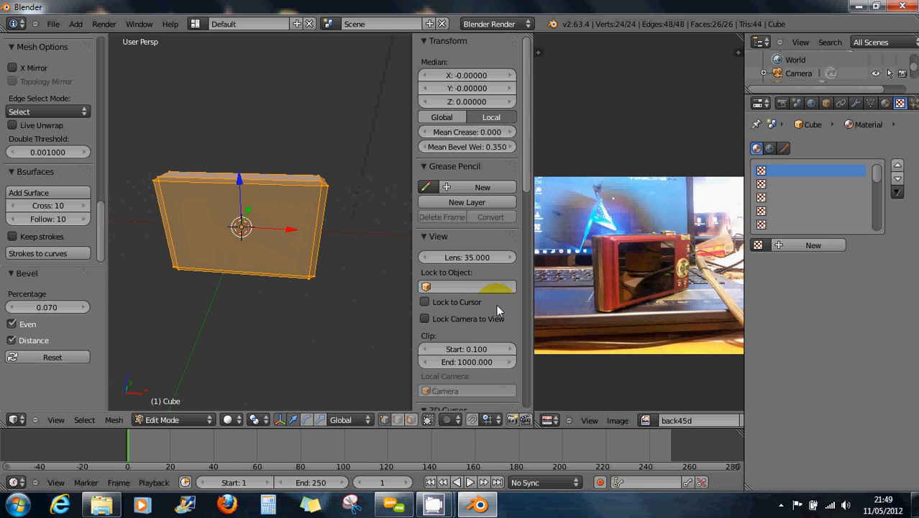
{"action": "left_click_drag", "start_coordinate": [529, 185], "coordinate": [519, 410]}
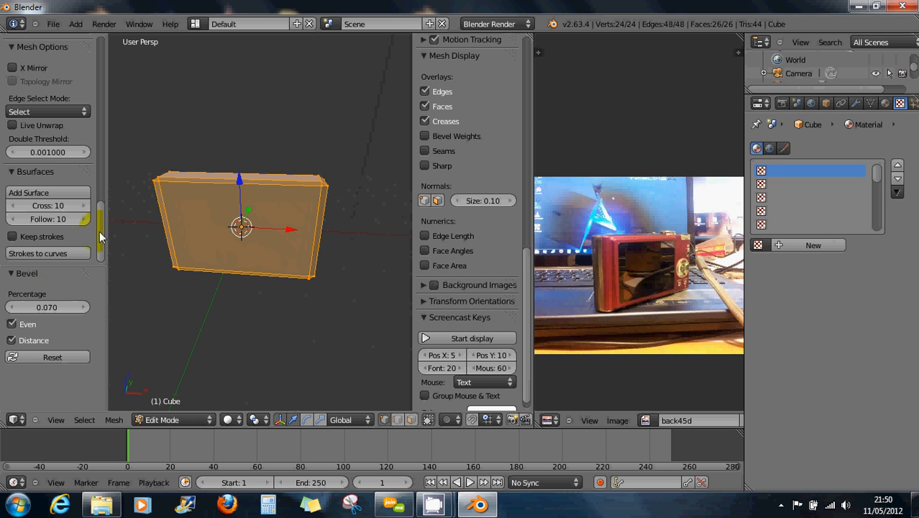
{"action": "left_click_drag", "start_coordinate": [99, 231], "coordinate": [100, 111]}
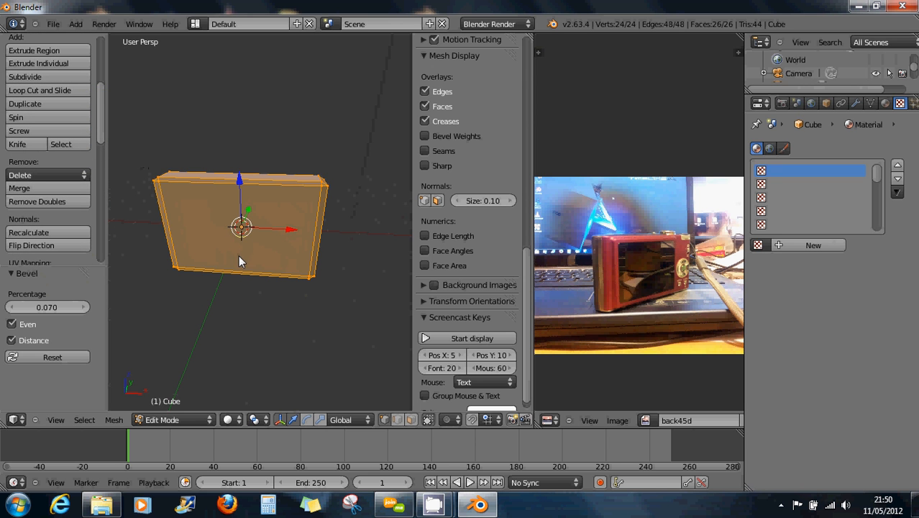
Bevel the already bevelled cube a second time with the Even and Distance options disabled, and inspect its edges.
{"action": "key", "text": "w"}
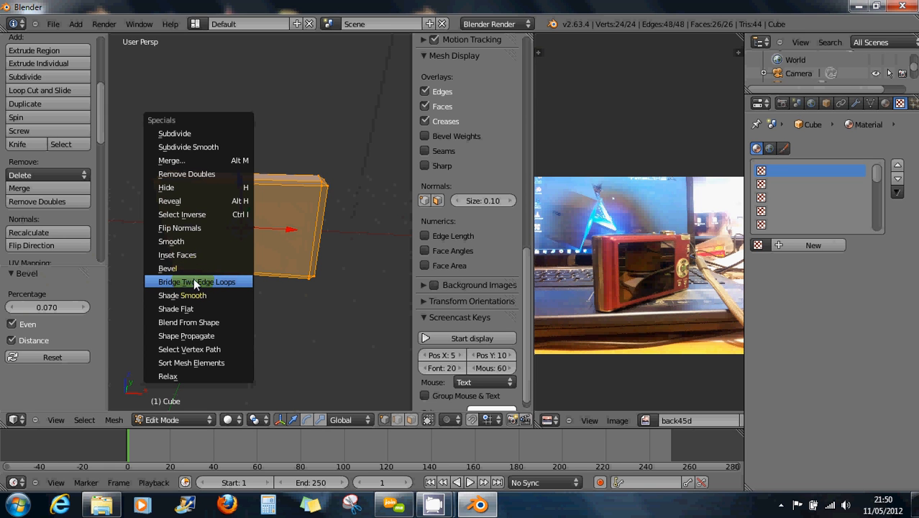
{"action": "left_click", "coordinate": [202, 272]}
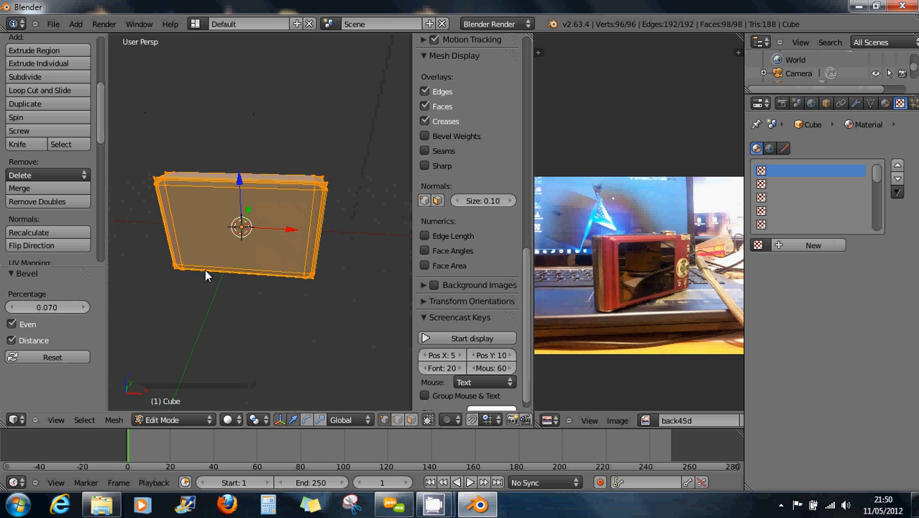
{"action": "scroll", "coordinate": [305, 263], "scroll_direction": "up", "scroll_amount": 2}
{"action": "scroll", "coordinate": [301, 261], "scroll_direction": "down", "scroll_amount": 2}
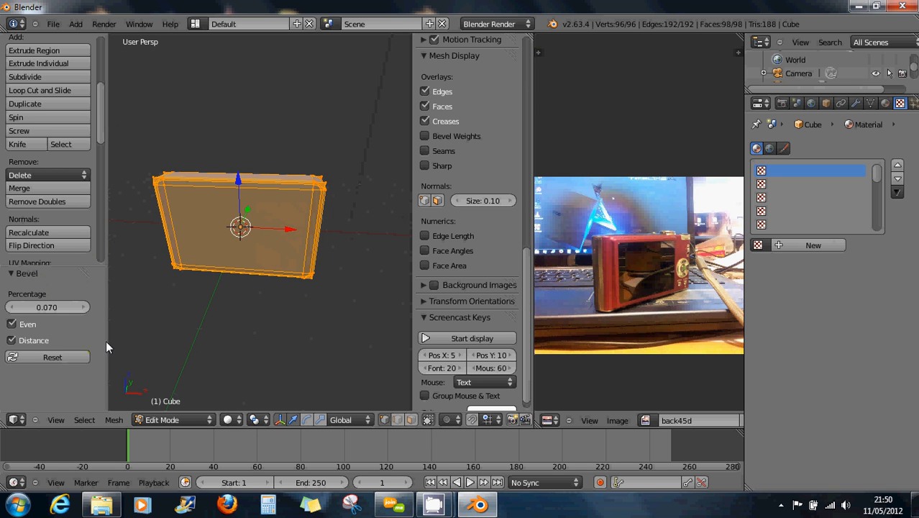
{"action": "left_click", "coordinate": [12, 325]}
{"action": "left_click", "coordinate": [12, 340]}
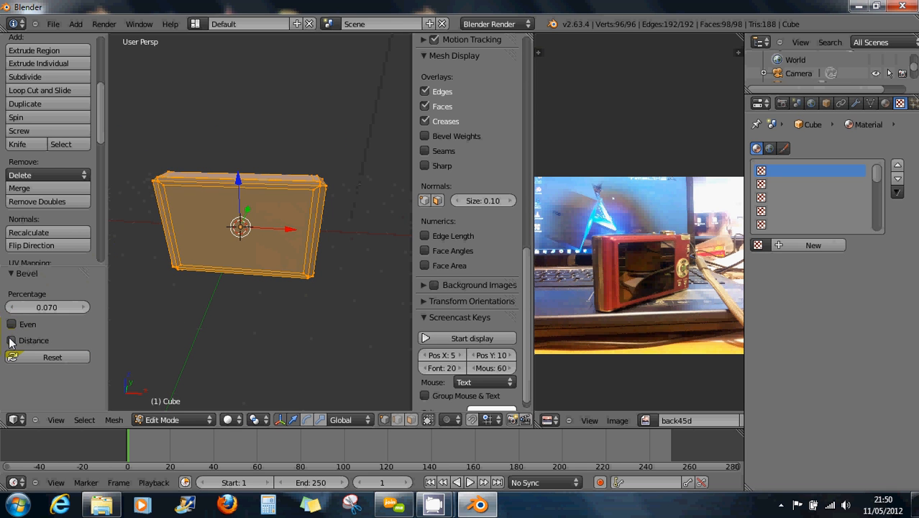
{"action": "middle_click_drag", "start_coordinate": [328, 216], "coordinate": [305, 249]}
{"action": "scroll", "coordinate": [324, 235], "scroll_direction": "up", "scroll_amount": 3}
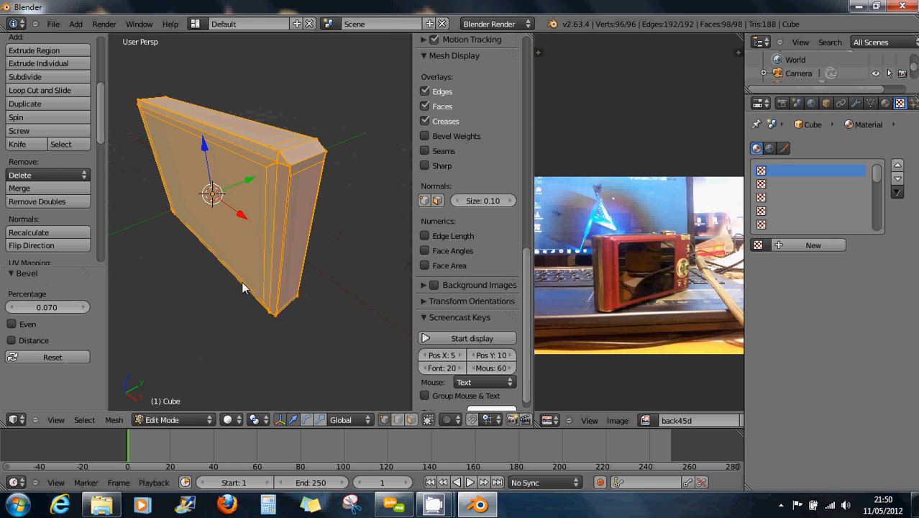
Undo both bevels on the flattened cube.
{"action": "key", "text": "ctrl+z"}
{"action": "mouse_move", "coordinate": [272, 281]}
{"action": "middle_mouse_down"}
{"action": "mouse_move", "coordinate": [318, 233]}
{"action": "mouse_move", "coordinate": [321, 275]}
{"action": "mouse_move", "coordinate": [256, 276]}
{"action": "middle_mouse_up"}
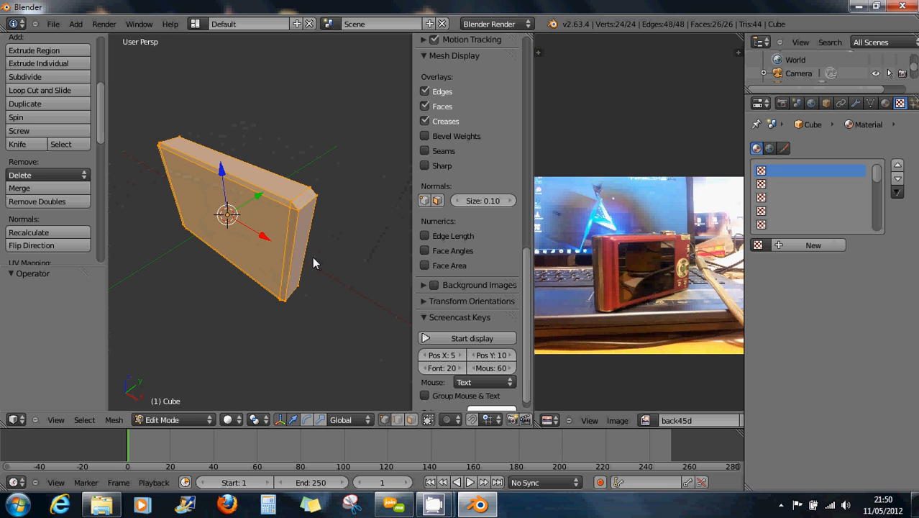
{"action": "key", "text": "ctrl+z"}
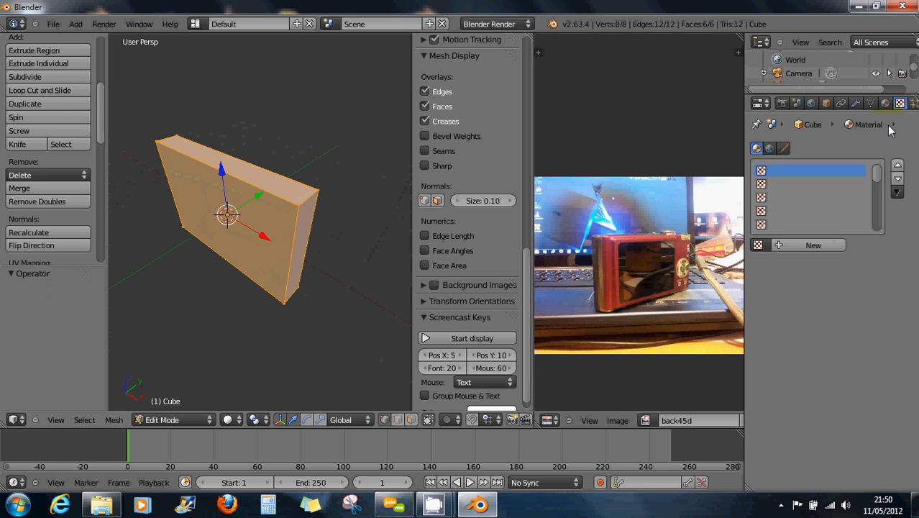
Add a Bevel modifier to the flattened cube and set its limit method to Weight.
{"action": "left_click", "coordinate": [856, 103]}
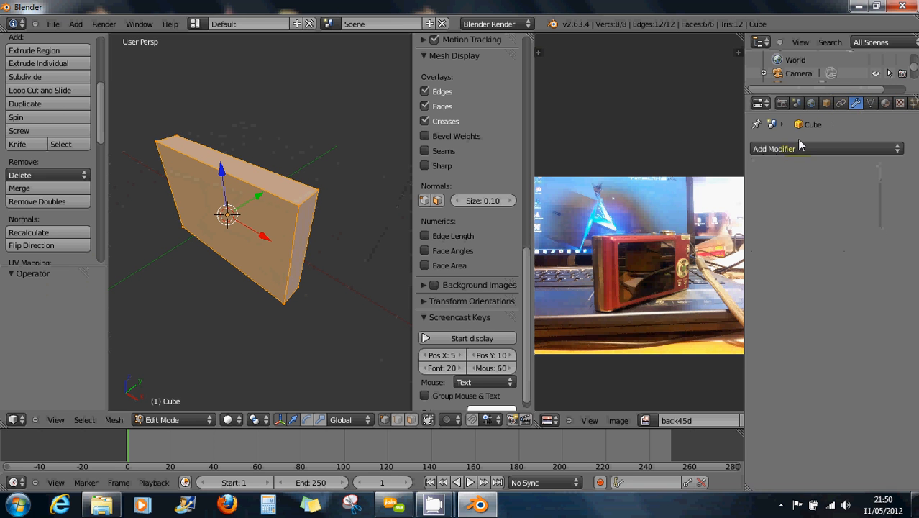
{"action": "left_click", "coordinate": [794, 148]}
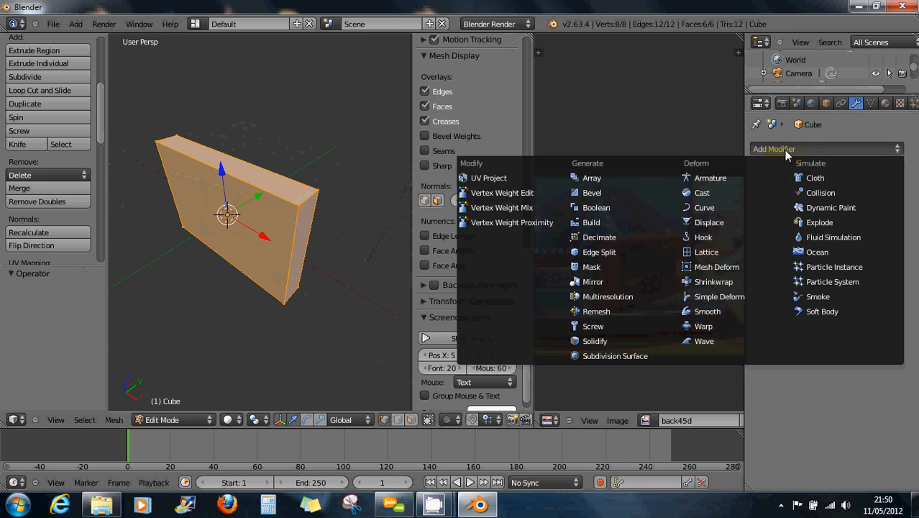
{"action": "left_click", "coordinate": [615, 191]}
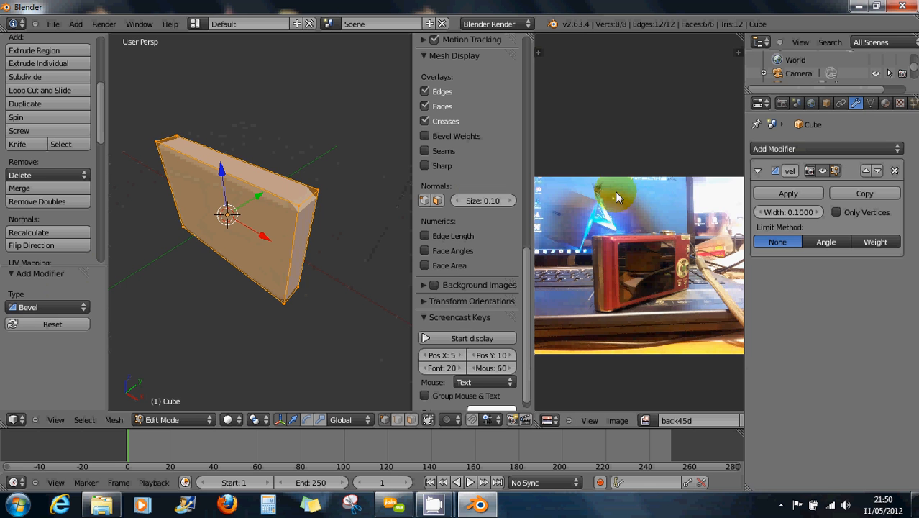
{"action": "left_click", "coordinate": [876, 242]}
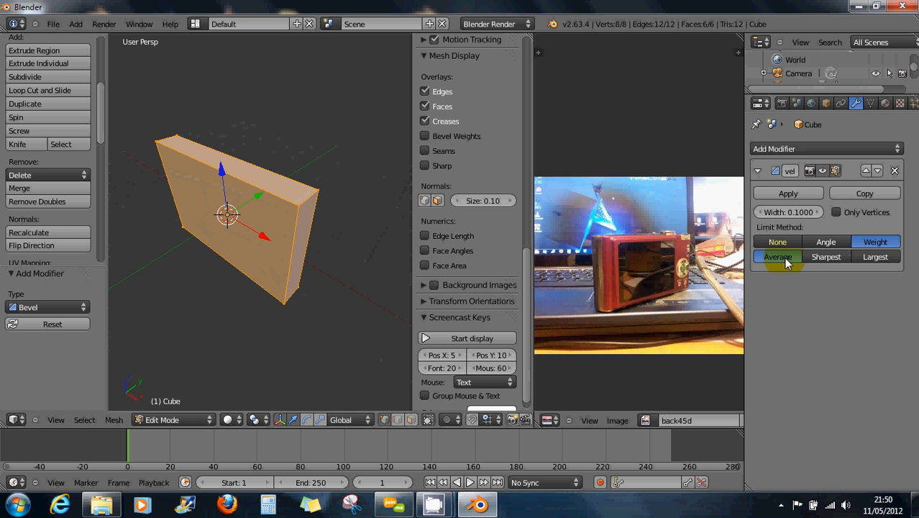
{"action": "scroll", "coordinate": [527, 144], "scroll_direction": "up", "scroll_amount": 5}
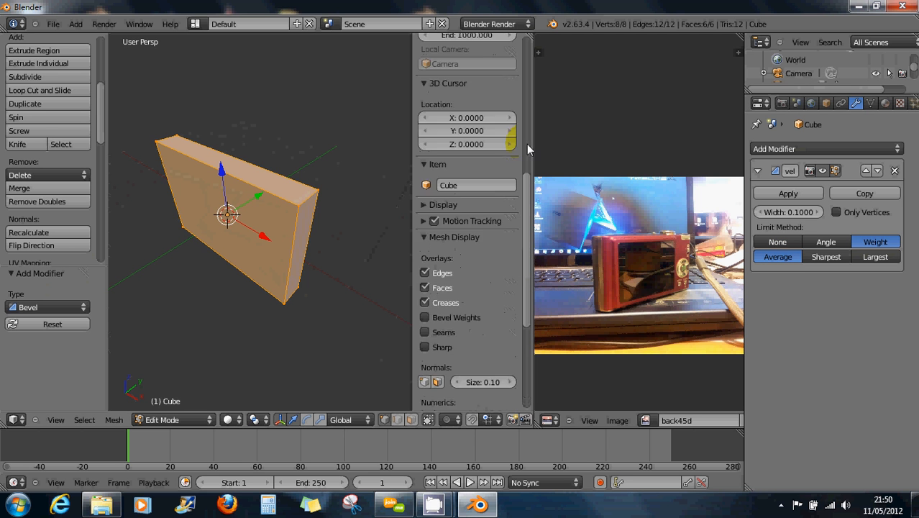
Set the cube's mean bevel weight to 0.470 and the Bevel modifier's width to 0.3770, and inspect the bevelled edges.
{"action": "scroll", "coordinate": [527, 144], "scroll_direction": "up", "scroll_amount": 10}
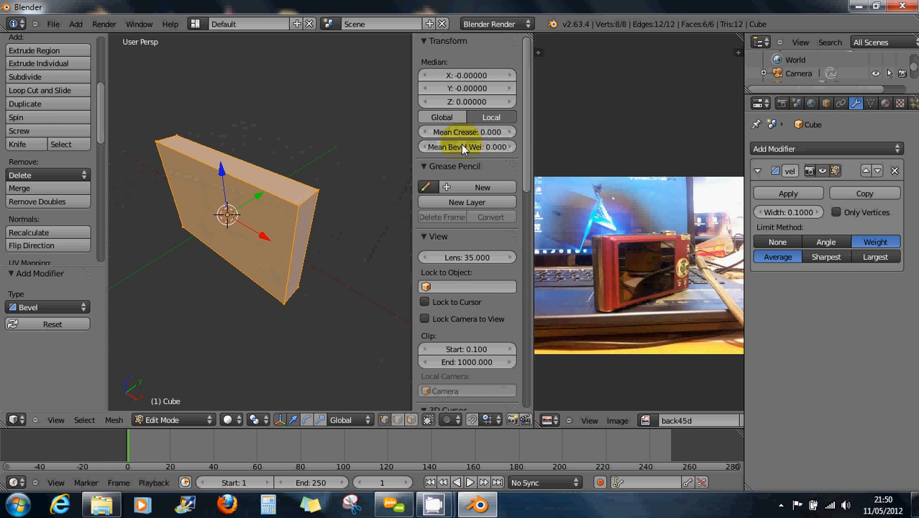
{"action": "left_click_drag", "start_coordinate": [461, 144], "coordinate": [471, 146]}
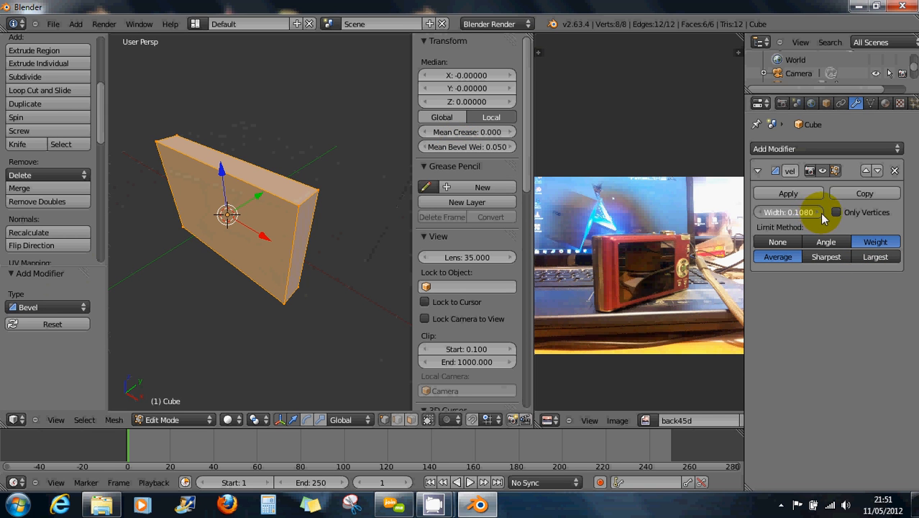
{"action": "left_click_drag", "start_coordinate": [820, 213], "coordinate": [879, 211]}
{"action": "left_click_drag", "start_coordinate": [800, 213], "coordinate": [840, 211]}
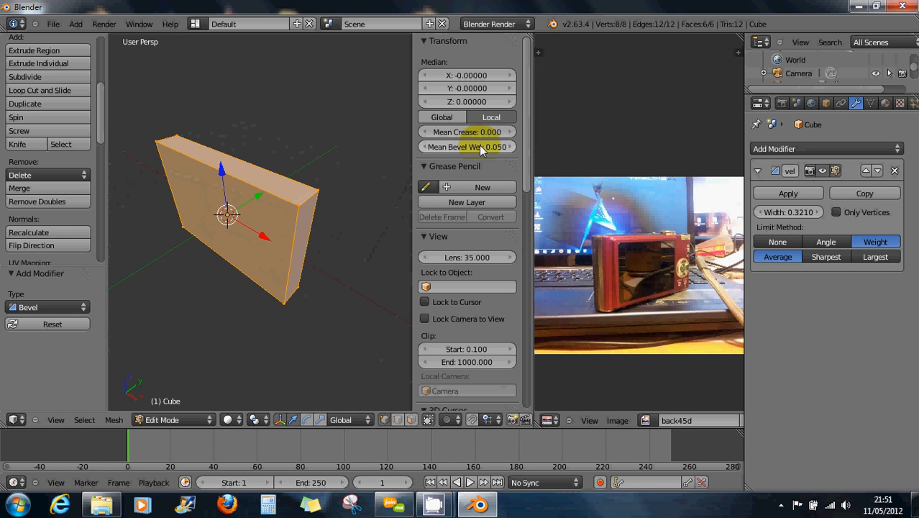
{"action": "mouse_move", "coordinate": [476, 148]}
{"action": "left_mouse_down"}
{"action": "mouse_move", "coordinate": [525, 154]}
{"action": "mouse_move", "coordinate": [491, 151]}
{"action": "left_mouse_up"}
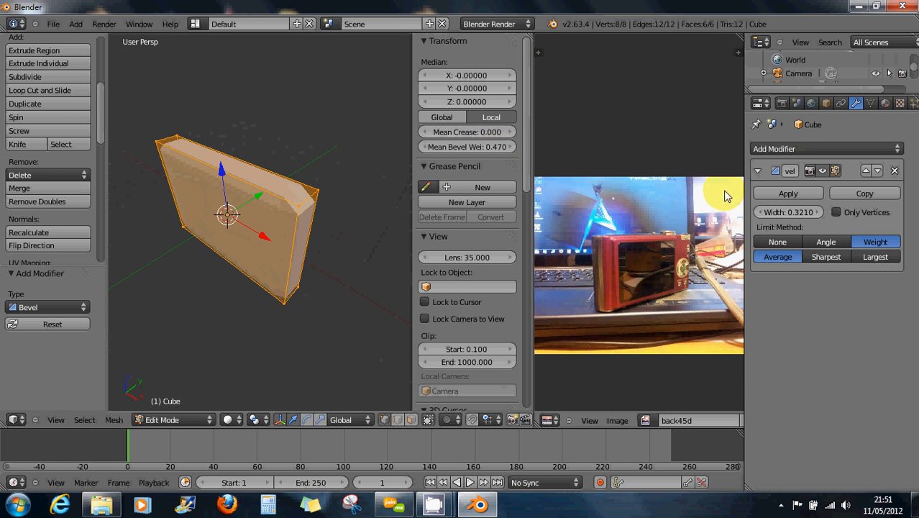
{"action": "left_click_drag", "start_coordinate": [777, 213], "coordinate": [816, 215]}
{"action": "middle_click_drag", "start_coordinate": [274, 195], "coordinate": [288, 209]}
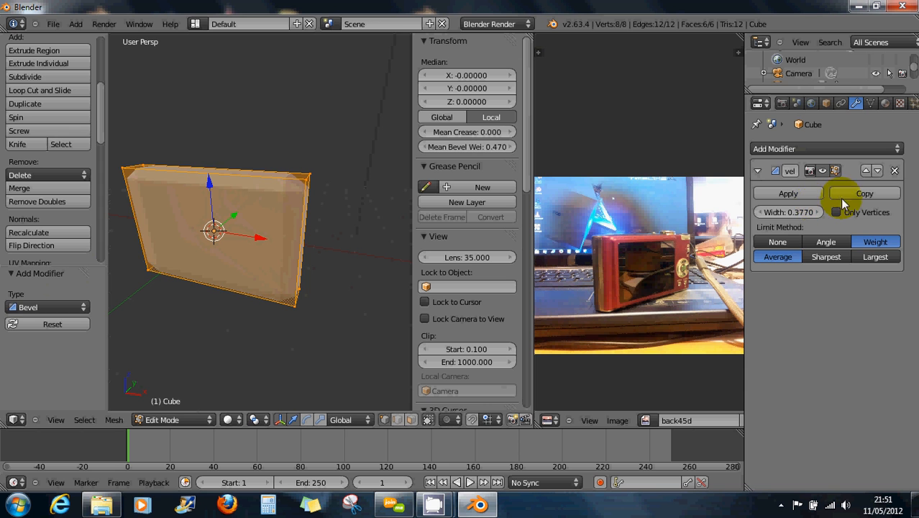
Remove the Bevel modifier from the flattened cube.
{"action": "left_click", "coordinate": [894, 171]}
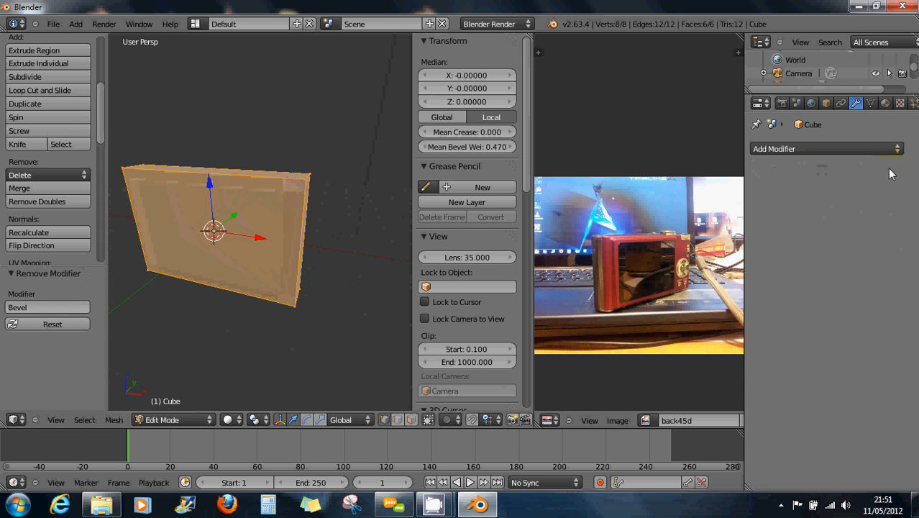
{"action": "left_click", "coordinate": [17, 308]}
{"action": "left_click", "coordinate": [49, 291]}
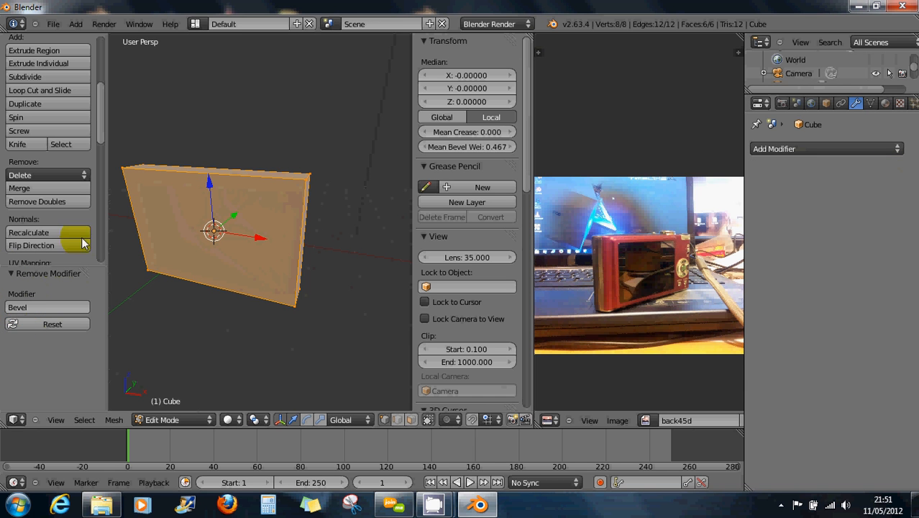
Bevel the flattened cube twice at a percentage of 0.070, with Even and Distance disabled, and inspect its corner edges.
{"action": "key", "text": "w"}
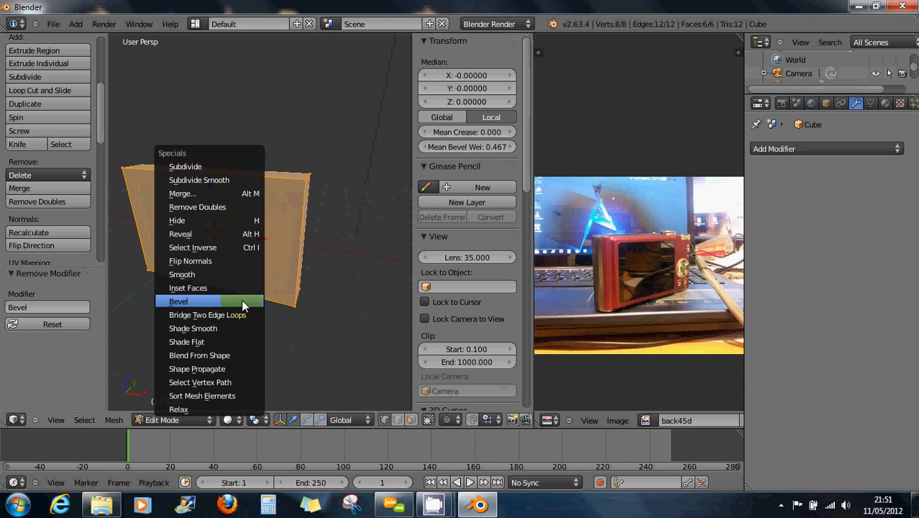
{"action": "left_click", "coordinate": [241, 299]}
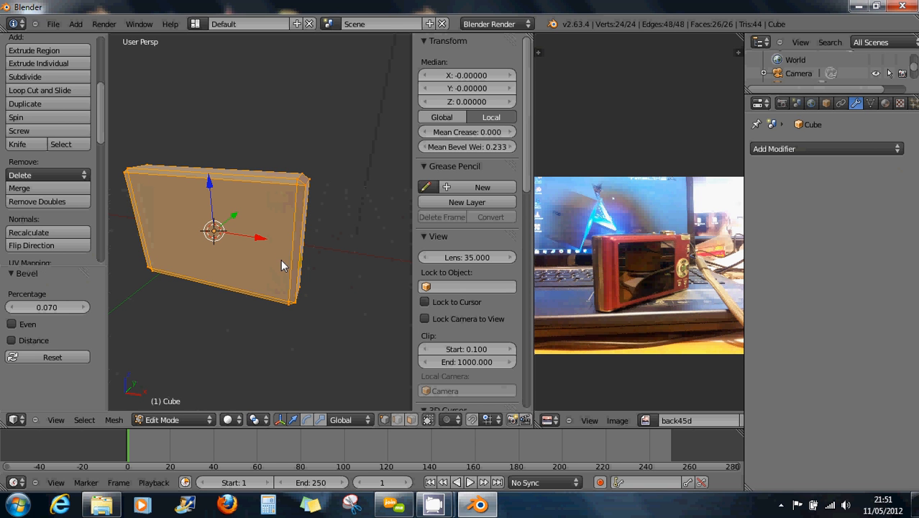
{"action": "left_click", "coordinate": [317, 253]}
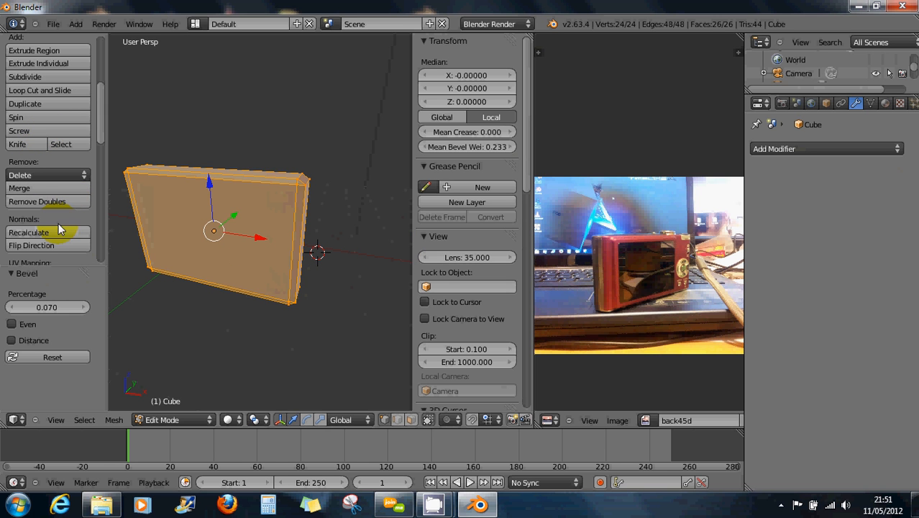
{"action": "key", "text": "w"}
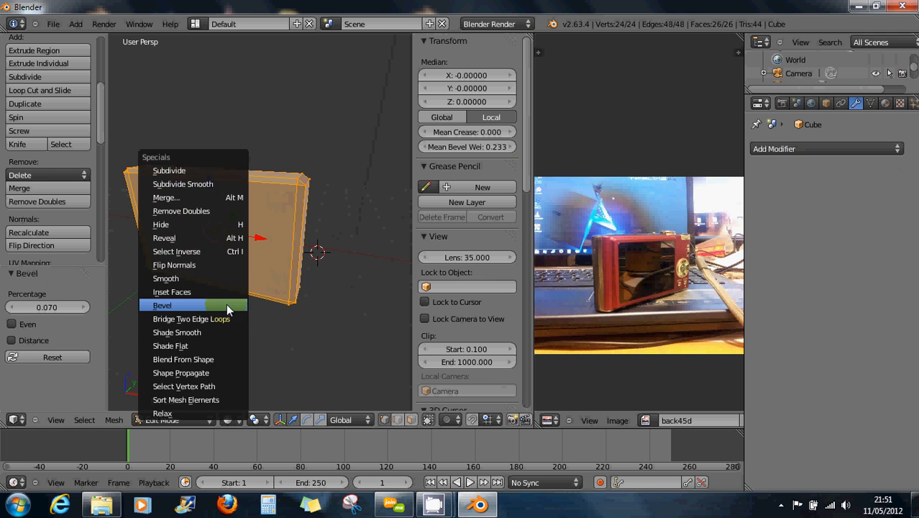
{"action": "left_click", "coordinate": [226, 303]}
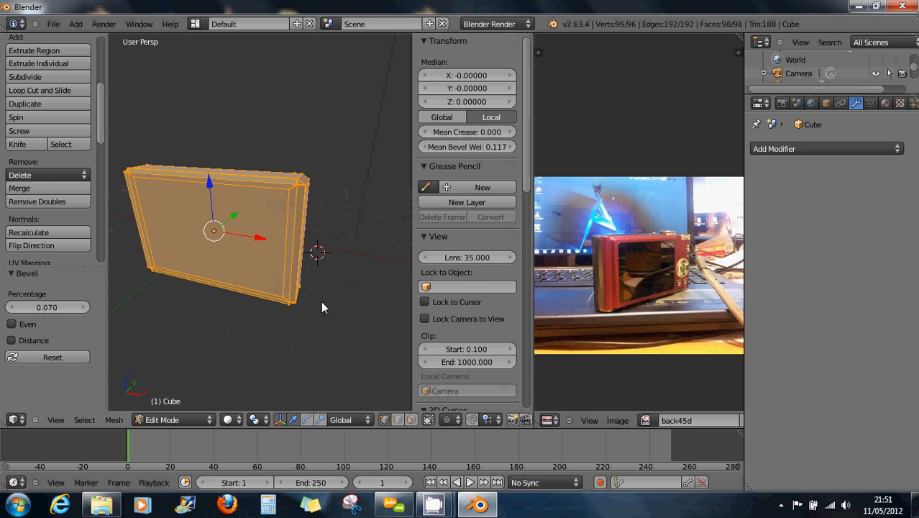
{"action": "mouse_move", "coordinate": [356, 287]}
{"action": "middle_mouse_down"}
{"action": "mouse_move", "coordinate": [248, 288]}
{"action": "mouse_move", "coordinate": [294, 330]}
{"action": "mouse_move", "coordinate": [355, 303]}
{"action": "middle_mouse_up"}
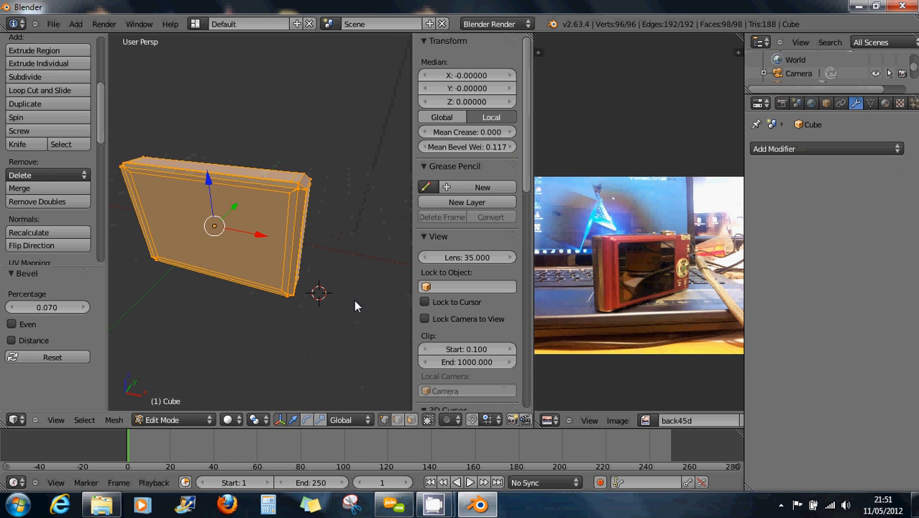
{"action": "scroll", "coordinate": [301, 205], "scroll_direction": "up", "scroll_amount": 3}
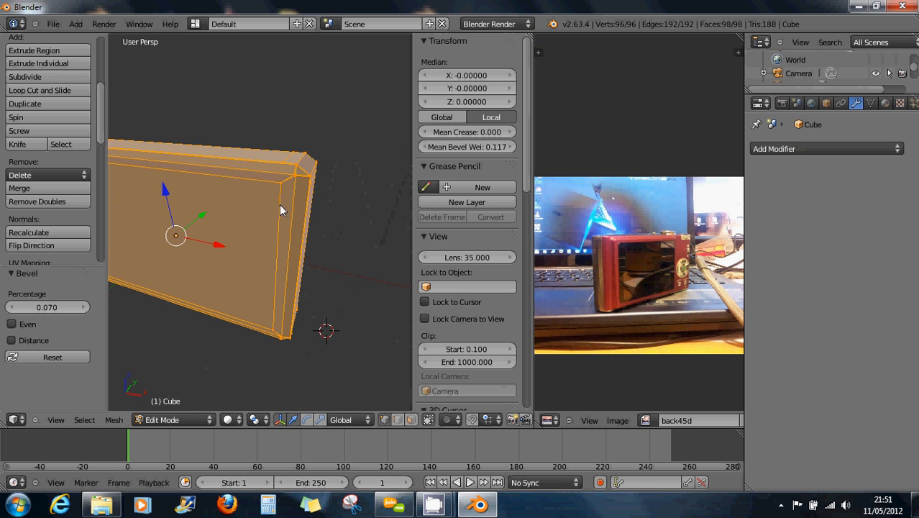
{"action": "middle_click_drag", "start_coordinate": [254, 203], "coordinate": [304, 248]}
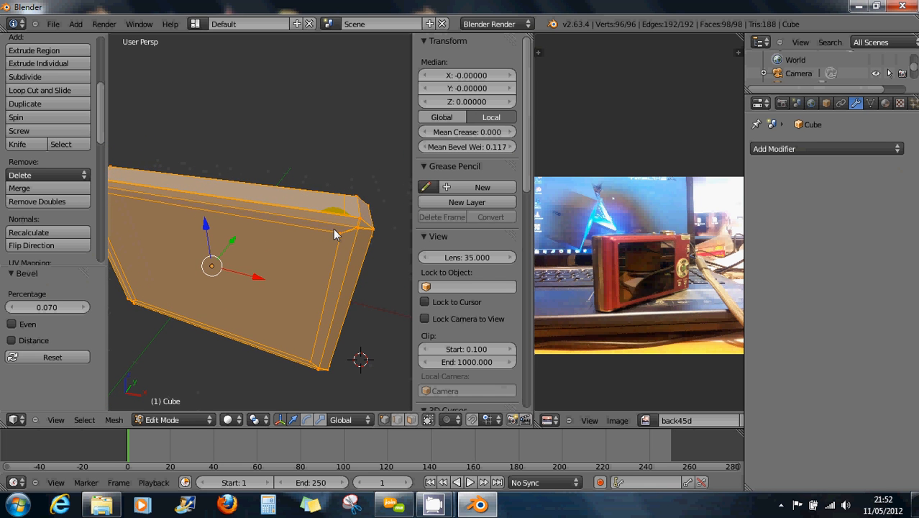
Undo both mesh bevels to restore the plain flattened cube.
{"action": "key", "text": "ctrl+z"}
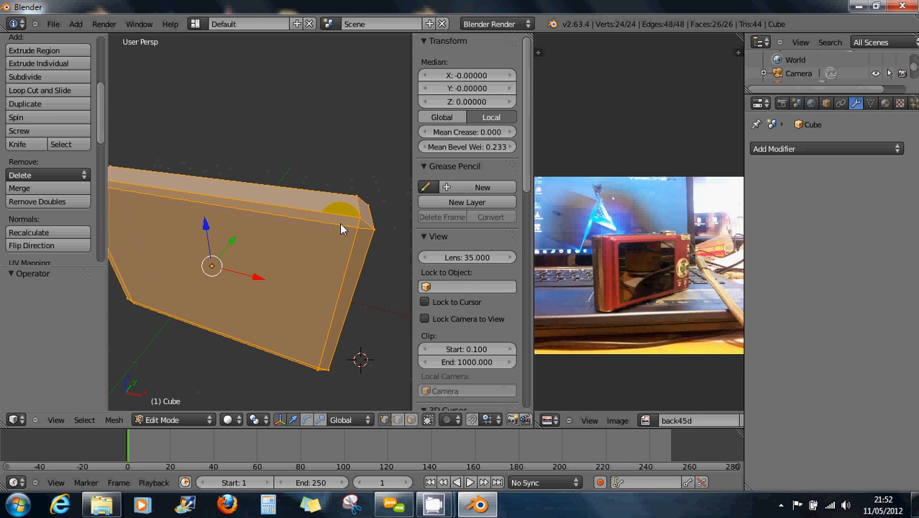
{"action": "key", "text": "ctrl+z"}
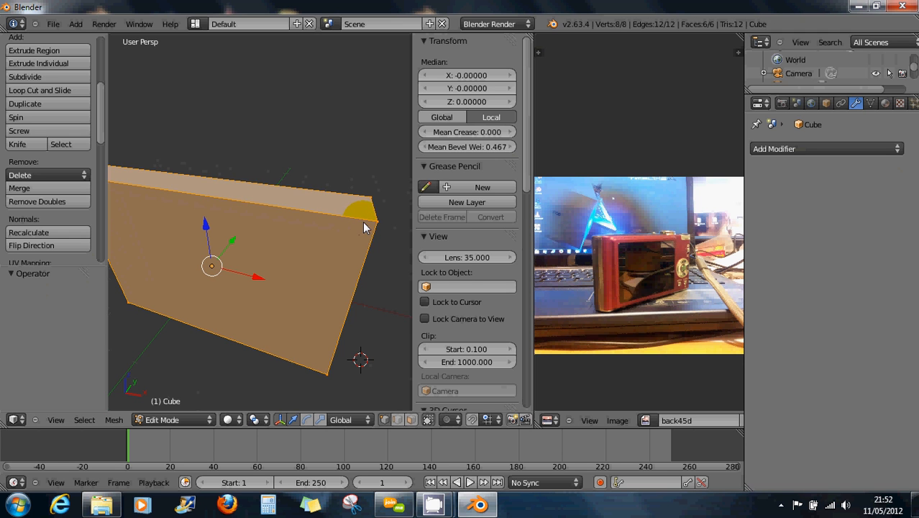
Unwrap the flattened cube with Smart UV Project, using angle limit 66.00, island margin 0.00 and area weight 0.00, and inspect the UV layout.
{"action": "middle_click_drag", "start_coordinate": [355, 218], "coordinate": [286, 236]}
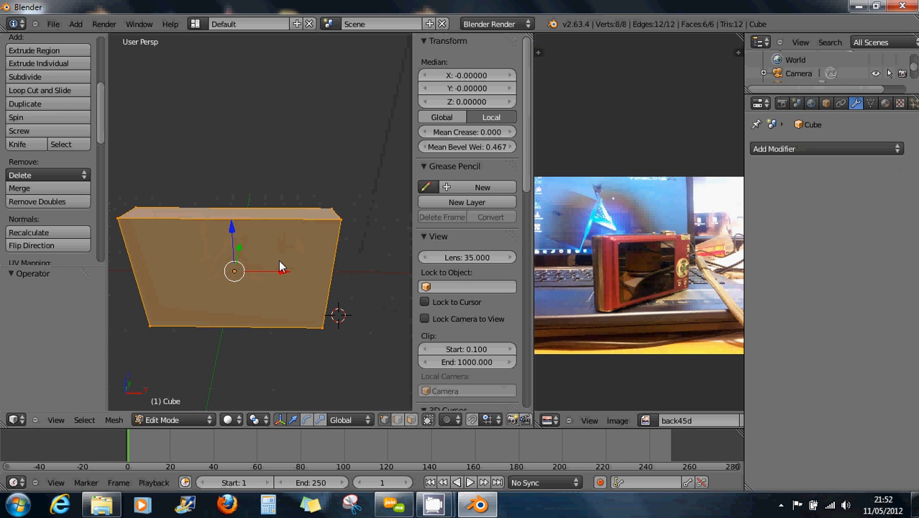
{"action": "key", "text": "u"}
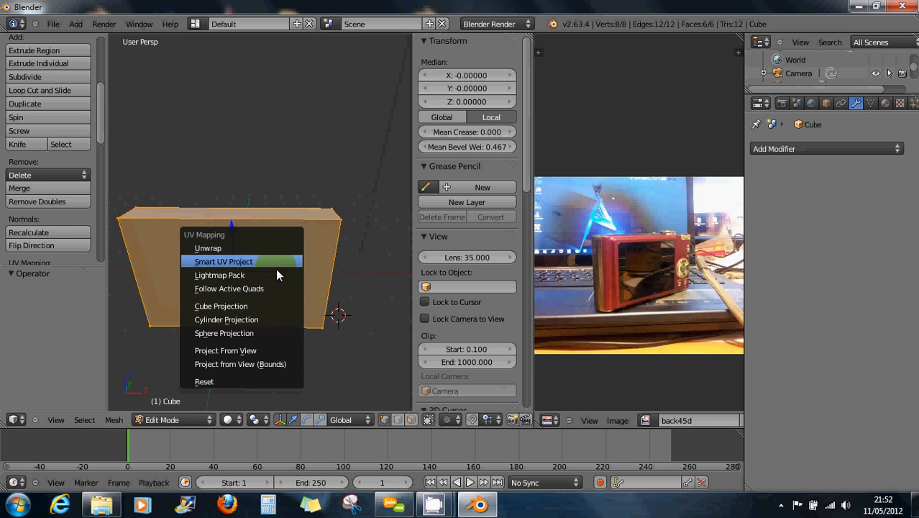
{"action": "left_click", "coordinate": [266, 265]}
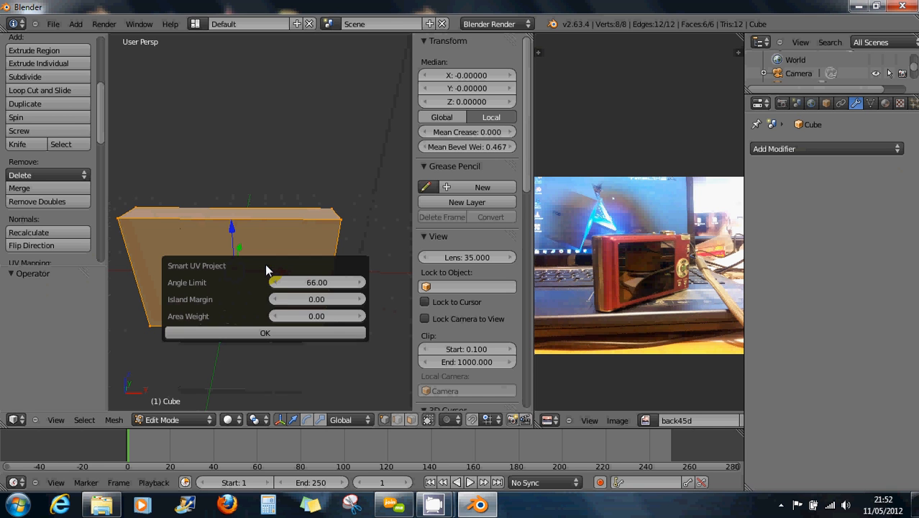
{"action": "left_click", "coordinate": [256, 332]}
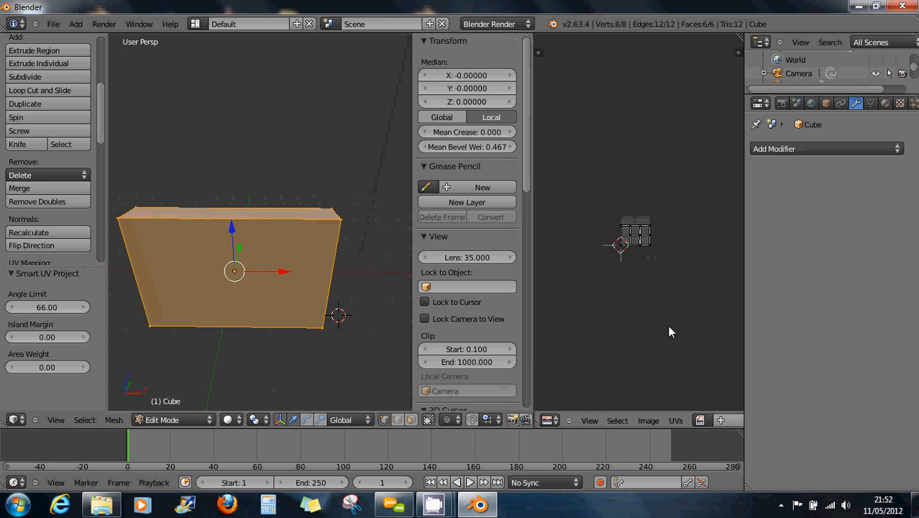
{"action": "scroll", "coordinate": [662, 323], "scroll_direction": "up", "scroll_amount": 5}
{"action": "scroll", "coordinate": [623, 273], "scroll_direction": "up", "scroll_amount": 4}
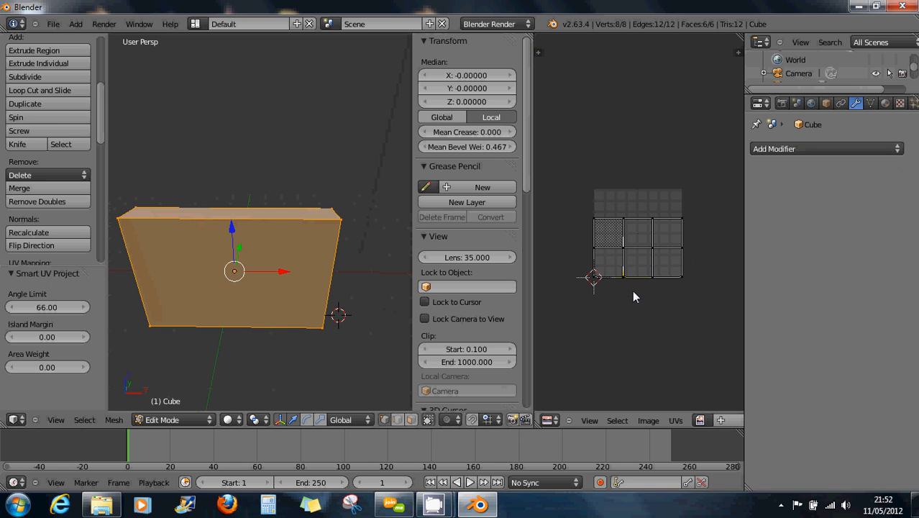
{"action": "right_click", "coordinate": [615, 260]}
{"action": "scroll", "coordinate": [637, 271], "scroll_direction": "up", "scroll_amount": 1}
{"action": "right_click", "coordinate": [659, 227]}
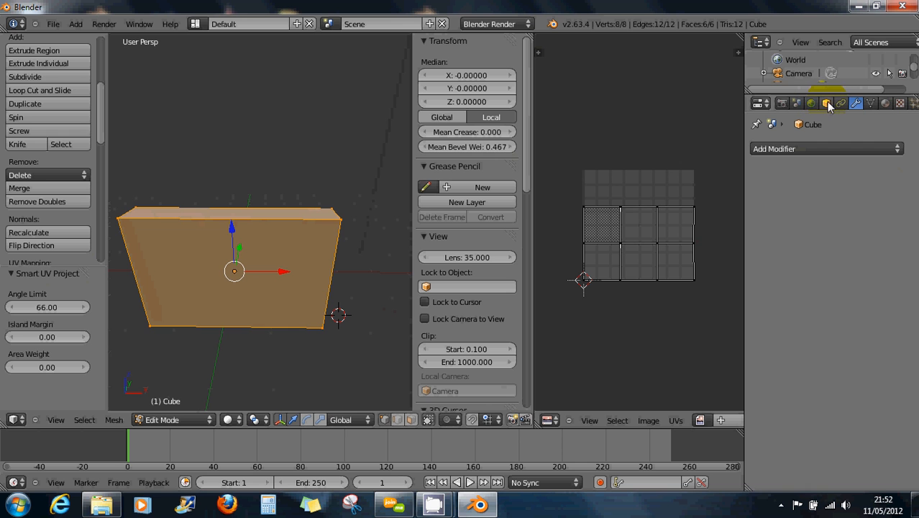
Look through the cube's mesh data, object and material properties and the scene's render settings.
{"action": "left_click", "coordinate": [870, 102]}
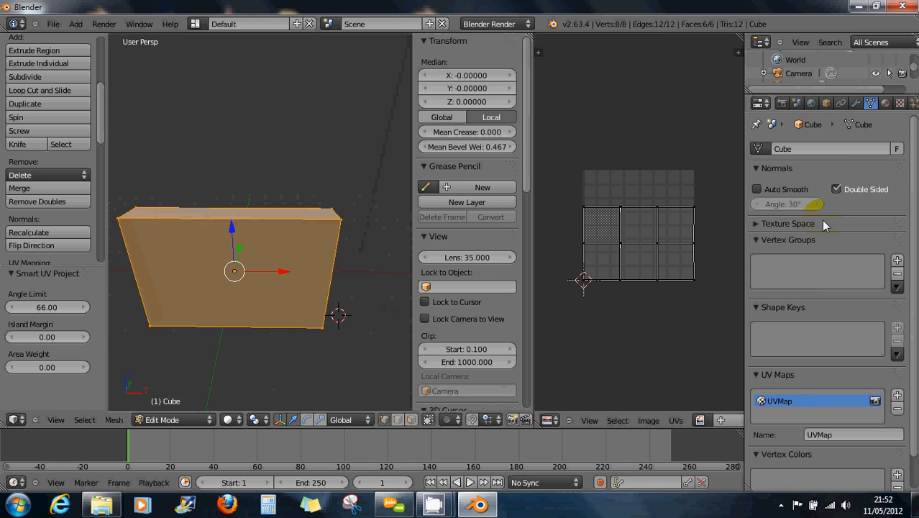
{"action": "scroll", "coordinate": [824, 223], "scroll_direction": "down", "scroll_amount": 2}
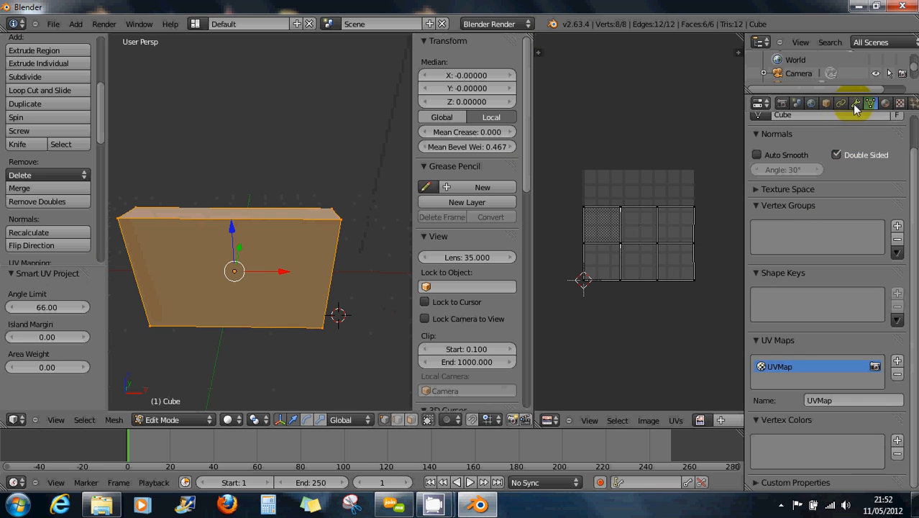
{"action": "left_click", "coordinate": [828, 102]}
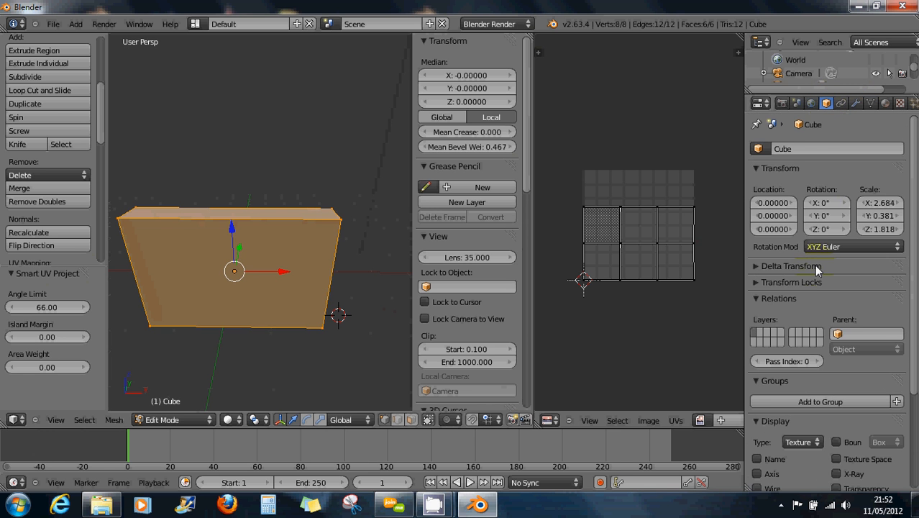
{"action": "scroll", "coordinate": [815, 267], "scroll_direction": "down", "scroll_amount": 4}
{"action": "scroll", "coordinate": [815, 268], "scroll_direction": "down", "scroll_amount": 2}
{"action": "scroll", "coordinate": [815, 268], "scroll_direction": "up", "scroll_amount": 6}
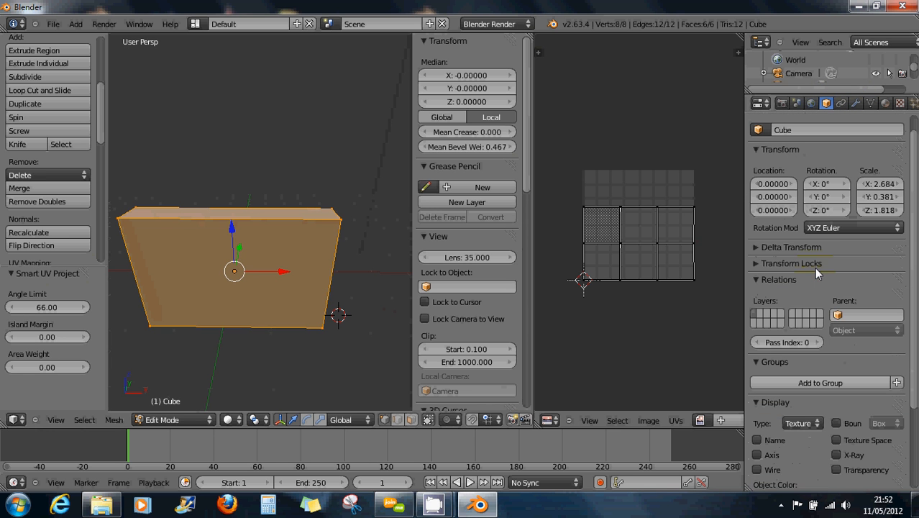
{"action": "left_click", "coordinate": [886, 103]}
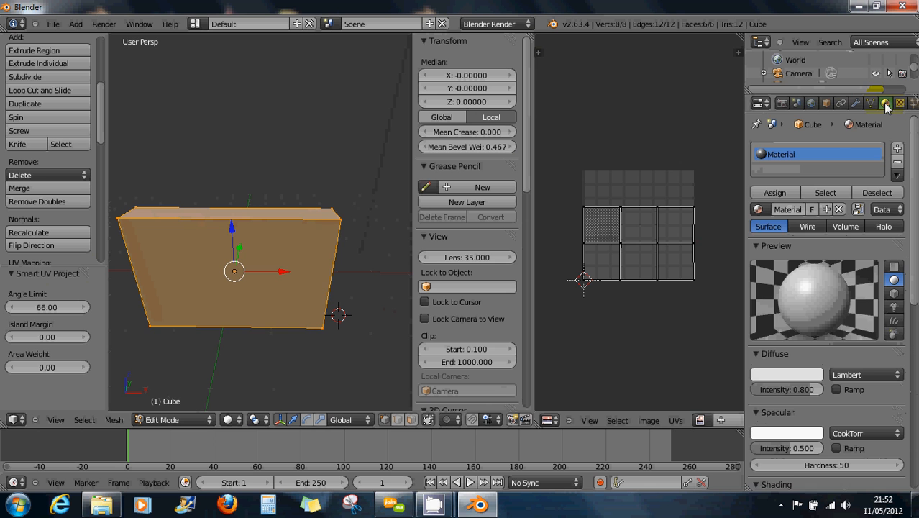
{"action": "scroll", "coordinate": [803, 269], "scroll_direction": "down", "scroll_amount": 3}
{"action": "scroll", "coordinate": [803, 270], "scroll_direction": "up", "scroll_amount": 3}
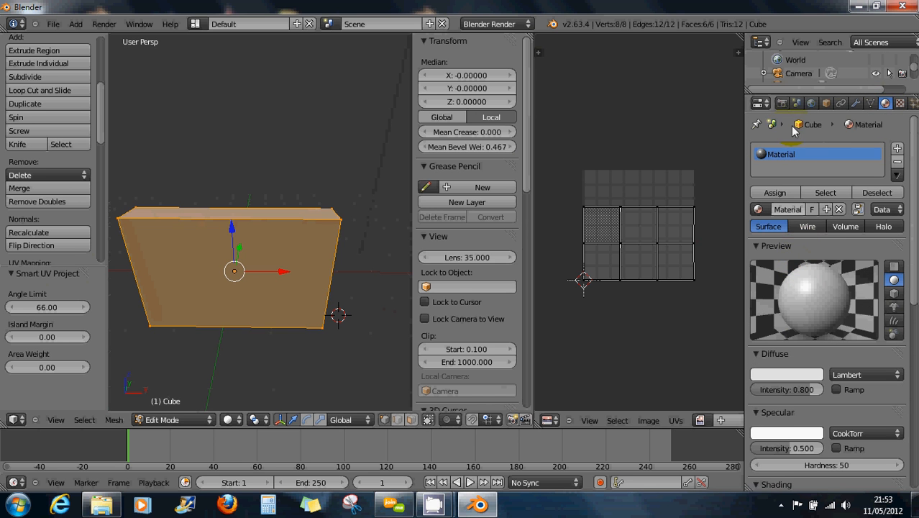
{"action": "left_click", "coordinate": [783, 104]}
{"action": "scroll", "coordinate": [777, 286], "scroll_direction": "down", "scroll_amount": 5}
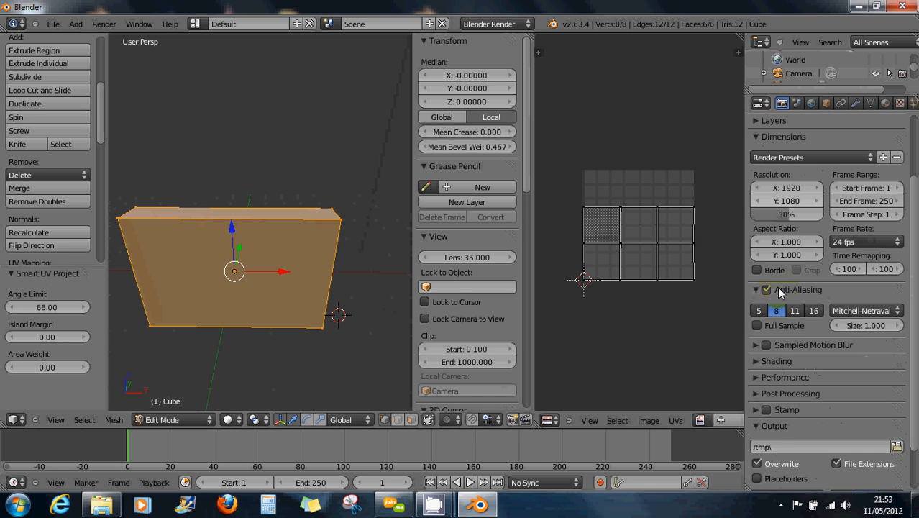
{"action": "scroll", "coordinate": [777, 286], "scroll_direction": "up", "scroll_amount": 5}
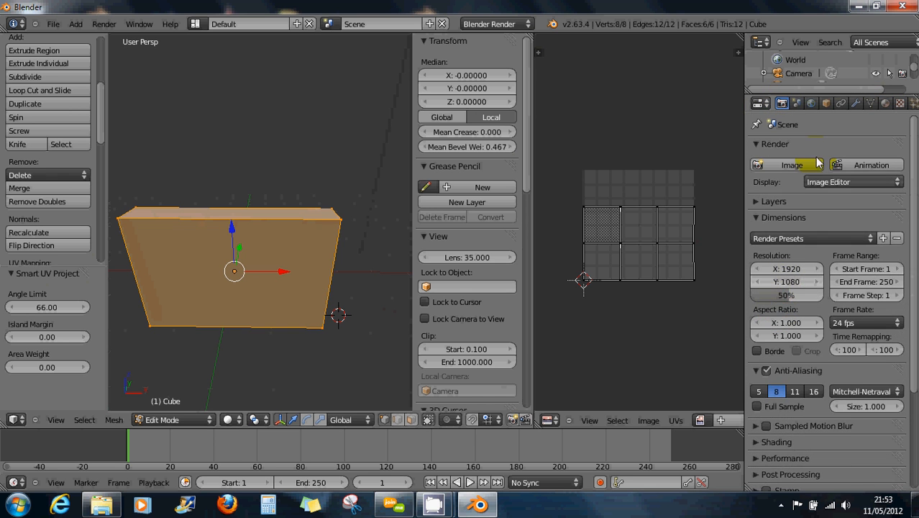
{"action": "left_click", "coordinate": [827, 104]}
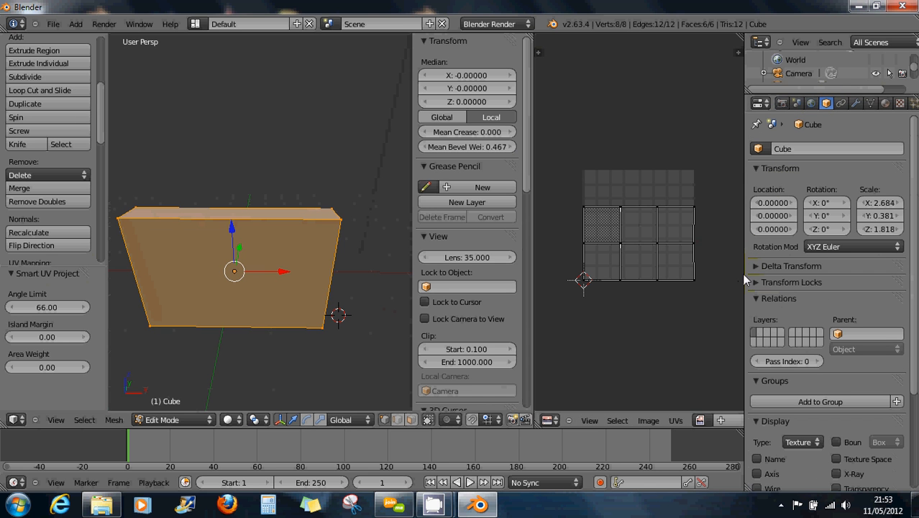
Widen the Properties editor, check the cube's object and display settings, and show its modifier settings.
{"action": "left_click_drag", "start_coordinate": [746, 281], "coordinate": [685, 280]}
{"action": "scroll", "coordinate": [759, 311], "scroll_direction": "down", "scroll_amount": 3}
{"action": "scroll", "coordinate": [759, 311], "scroll_direction": "down", "scroll_amount": 2}
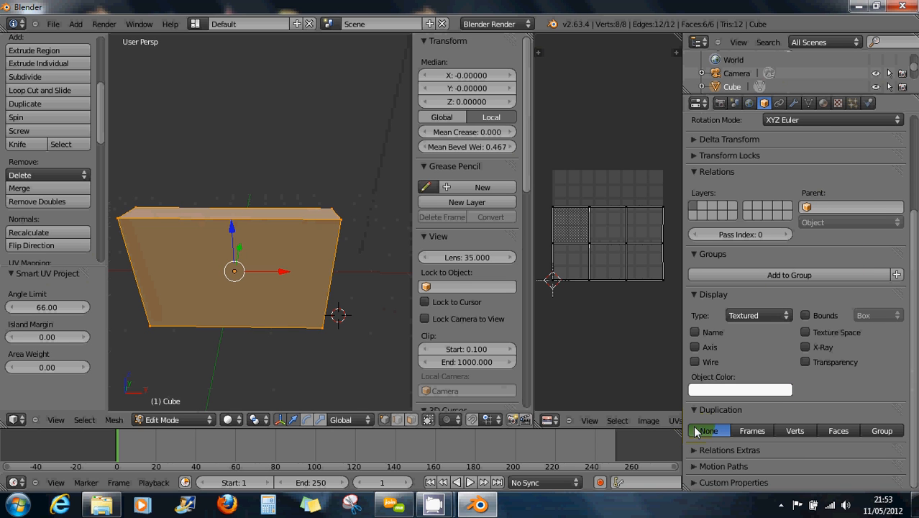
{"action": "left_click", "coordinate": [780, 103]}
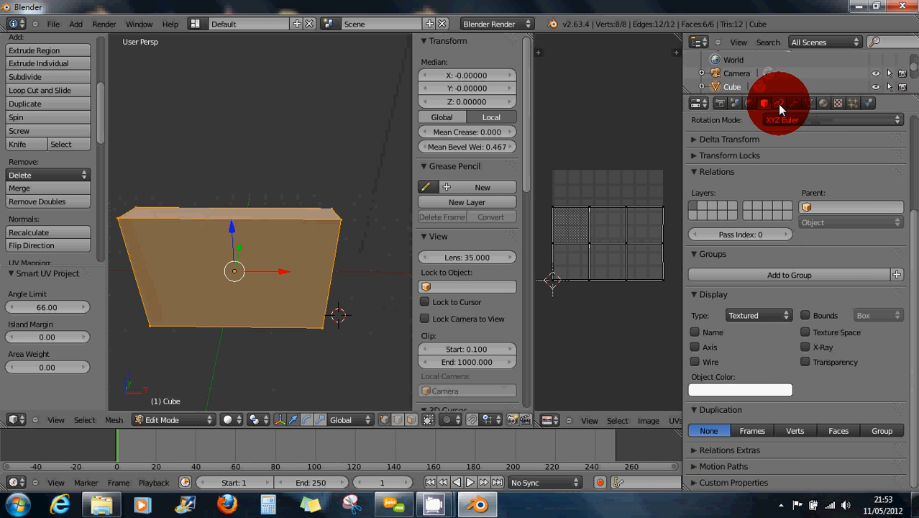
{"action": "left_click", "coordinate": [793, 104]}
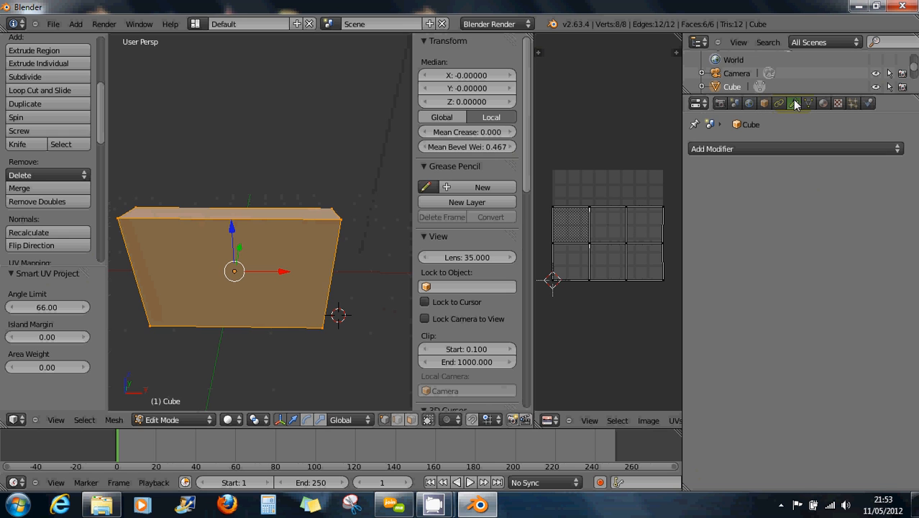
Show the cube's mesh data properties and collapse the Vertex Groups and Shape Keys sections.
{"action": "left_click", "coordinate": [808, 104]}
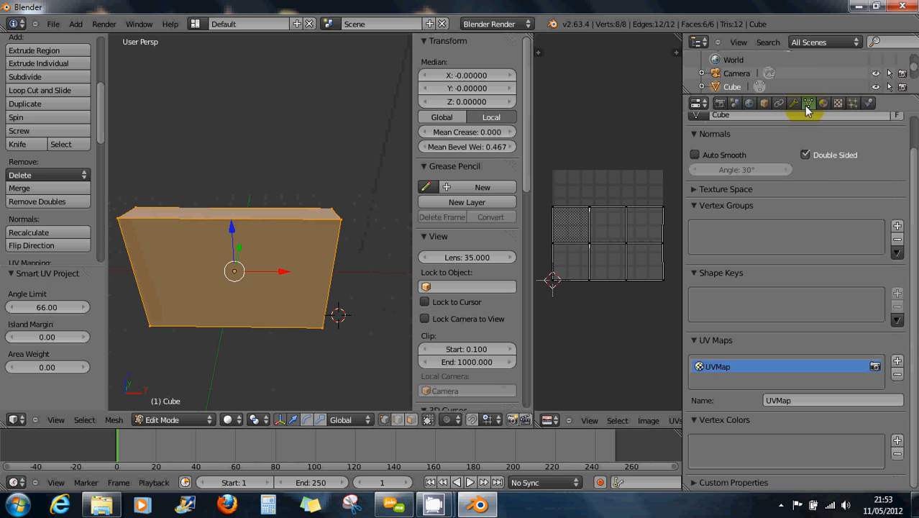
{"action": "left_click", "coordinate": [700, 192]}
{"action": "left_click", "coordinate": [698, 191]}
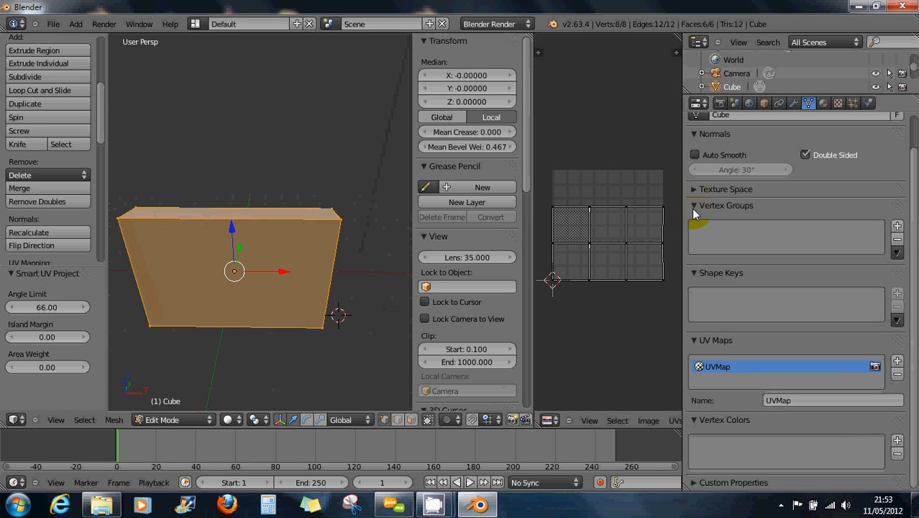
{"action": "left_click", "coordinate": [695, 208]}
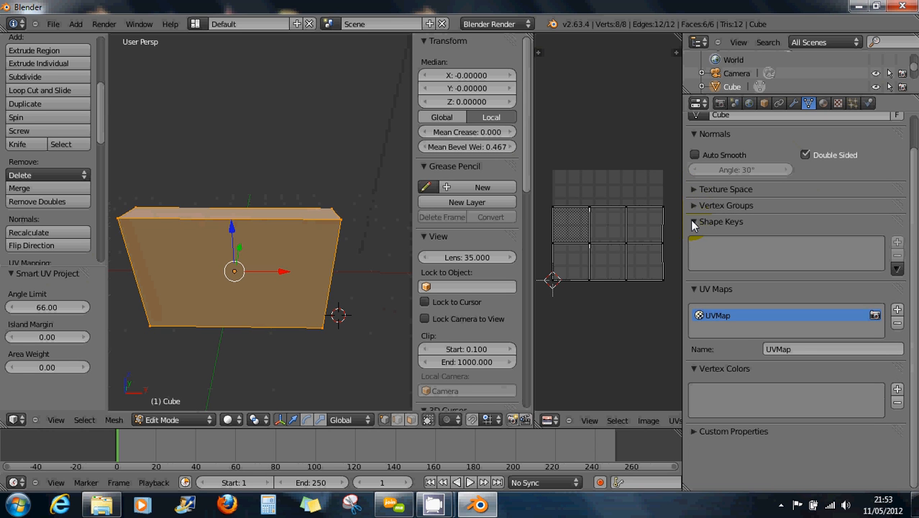
{"action": "left_click", "coordinate": [694, 223]}
{"action": "left_click", "coordinate": [708, 269]}
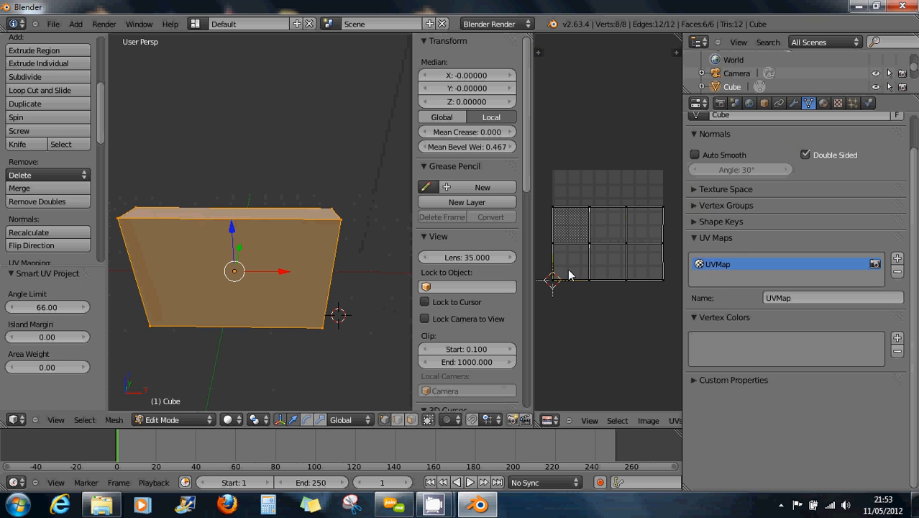
Rename the cube's existing UV map as base.
{"action": "left_click", "coordinate": [705, 264]}
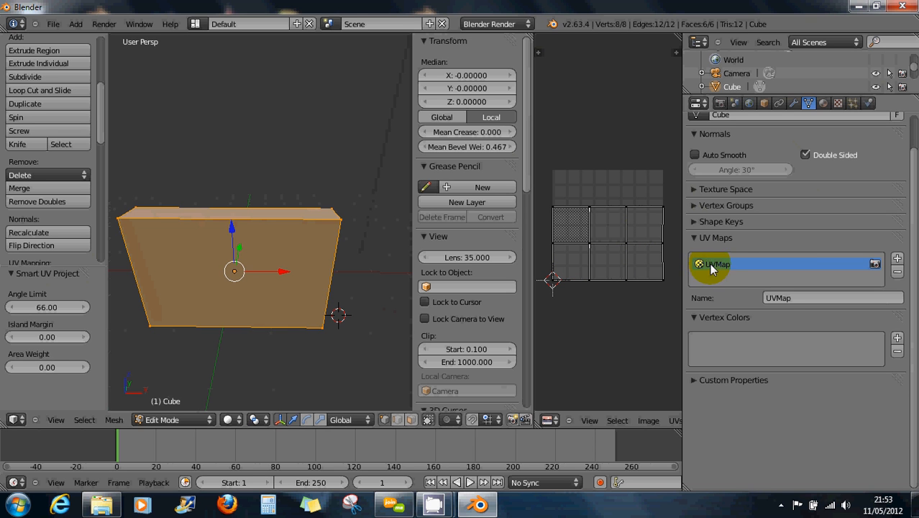
{"action": "left_click", "coordinate": [783, 298]}
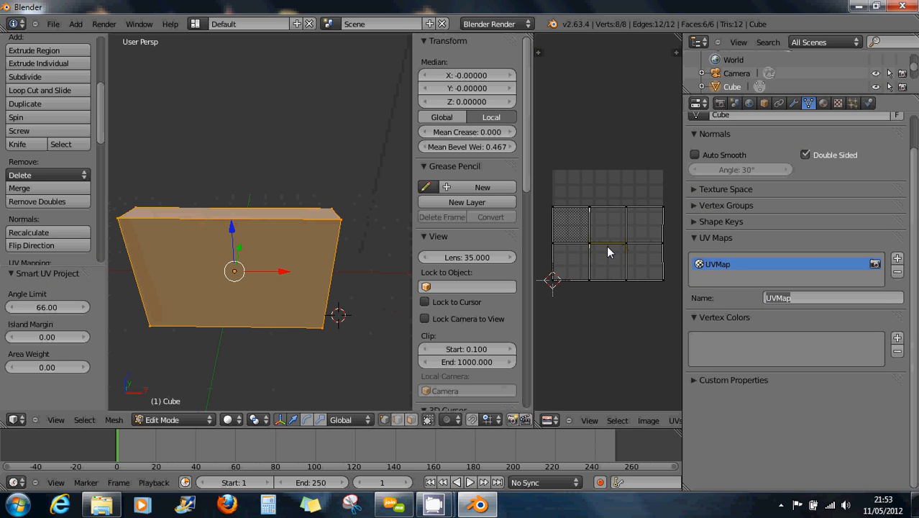
{"action": "left_click", "coordinate": [726, 264]}
{"action": "left_click", "coordinate": [809, 104]}
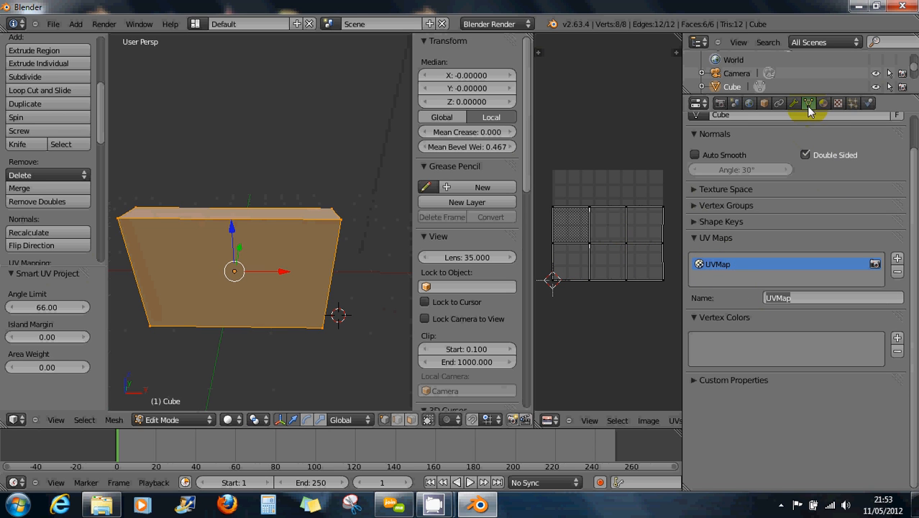
{"action": "left_click", "coordinate": [797, 298]}
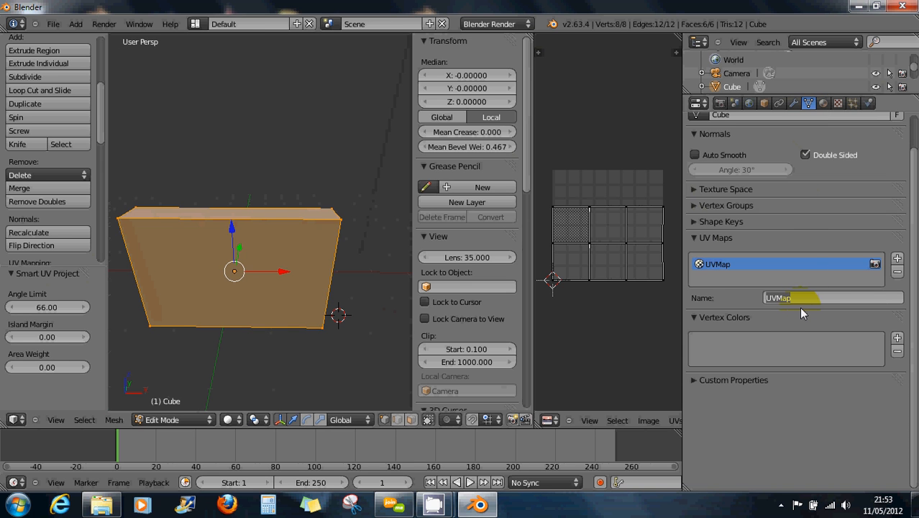
{"action": "type", "text": "base"}
{"action": "left_click", "coordinate": [795, 308]}
Add a second UV map to the cube and name it face.
{"action": "left_click", "coordinate": [899, 261]}
{"action": "left_click", "coordinate": [806, 298]}
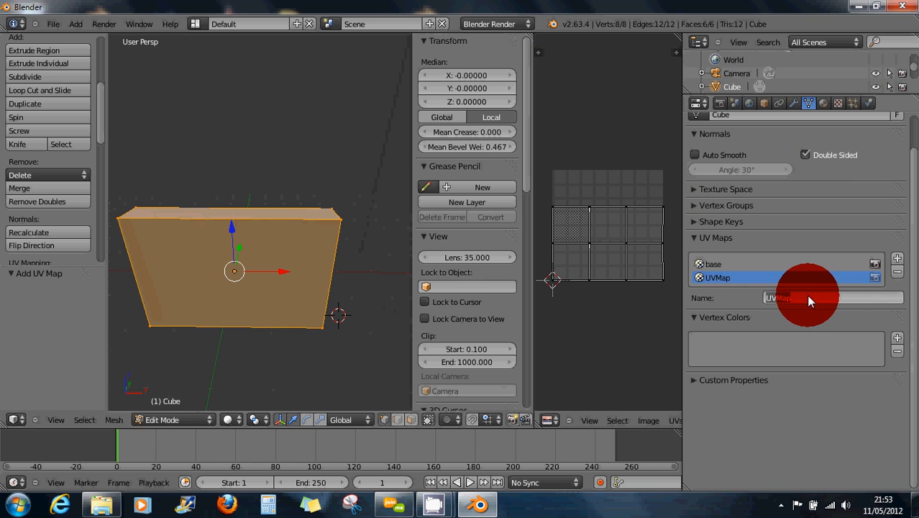
{"action": "type", "text": "face"}
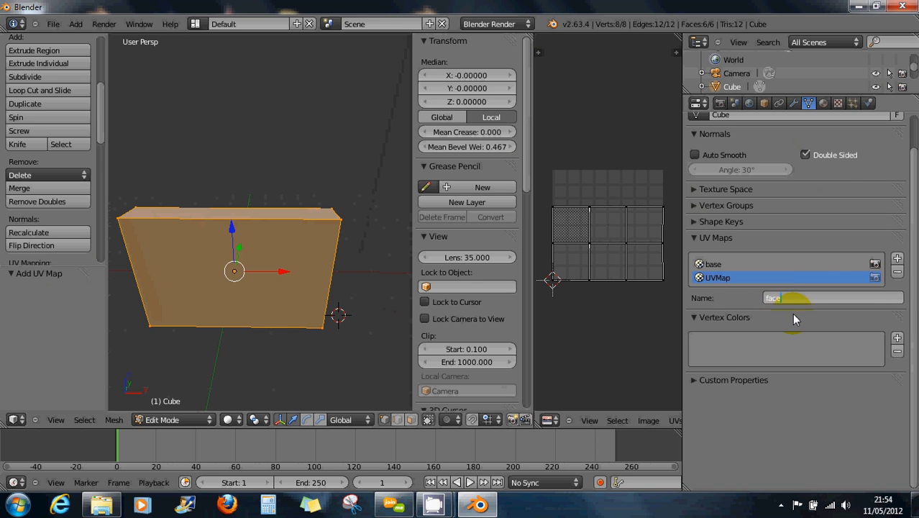
{"action": "key", "text": "Return"}
Add a third UV map to the cube and name it back.
{"action": "left_click", "coordinate": [898, 261]}
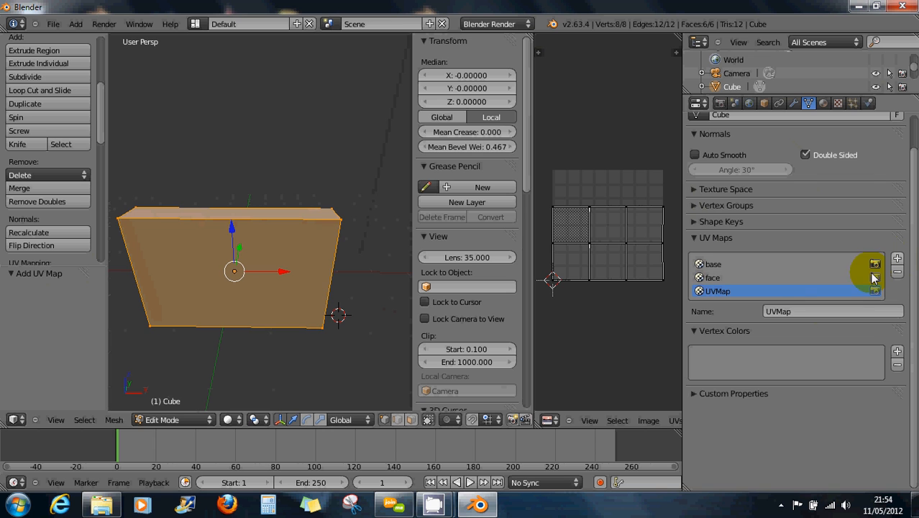
{"action": "left_click", "coordinate": [809, 312]}
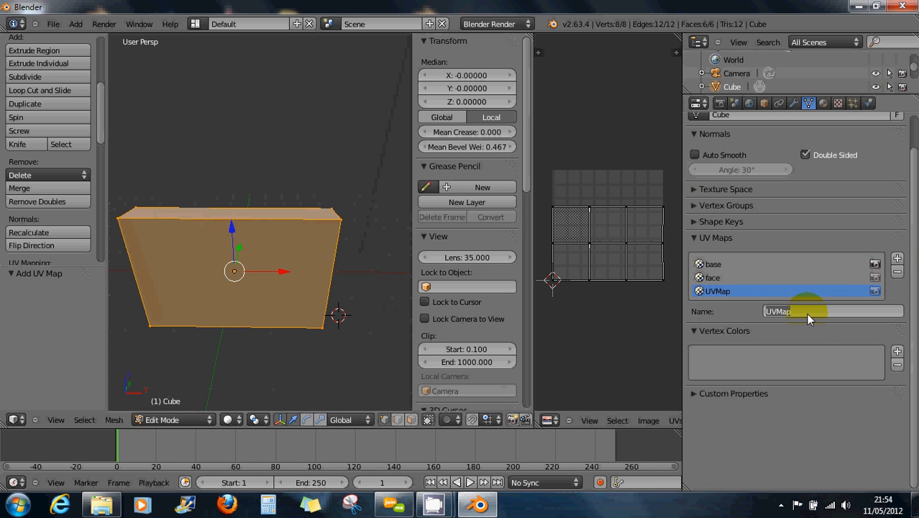
{"action": "type", "text": "back"}
{"action": "key", "text": "Return"}
Add a fourth UV map to the cube and name it cote.
{"action": "left_click", "coordinate": [898, 259]}
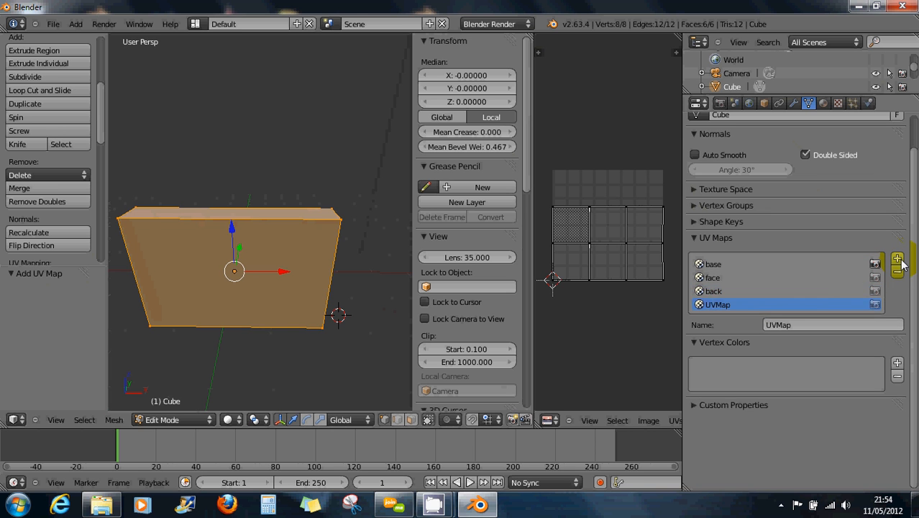
{"action": "left_click", "coordinate": [778, 308]}
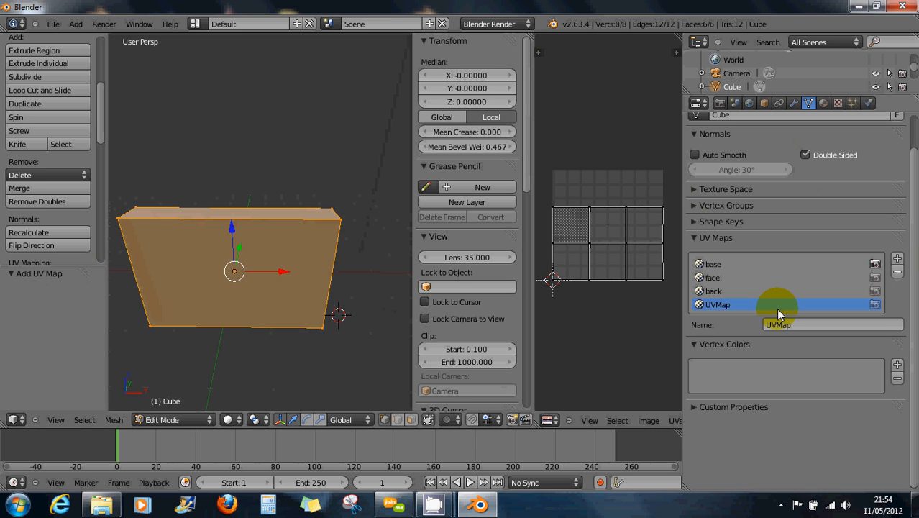
{"action": "left_click", "coordinate": [781, 327]}
{"action": "key", "text": "Return"}
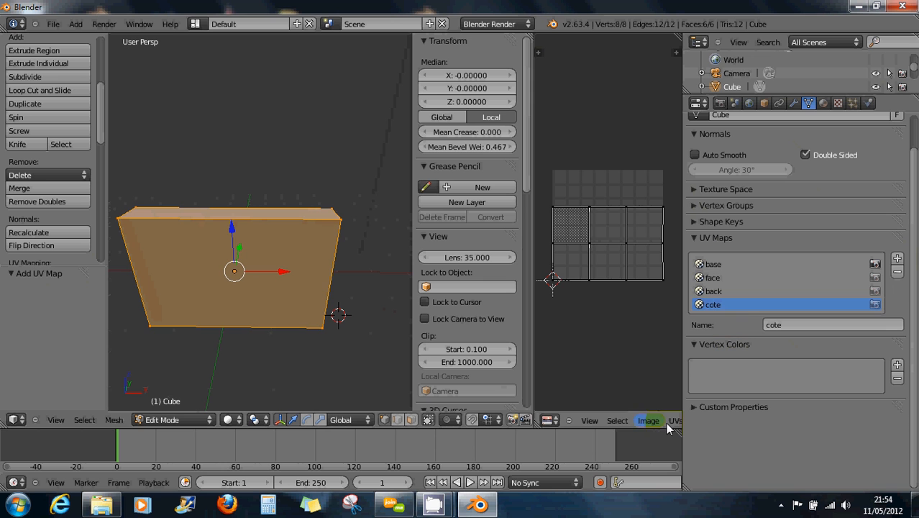
Check the loaded images in the UV editor, and add a fifth UV map named dessus.
{"action": "scroll", "coordinate": [667, 419], "scroll_direction": "down", "scroll_amount": 3}
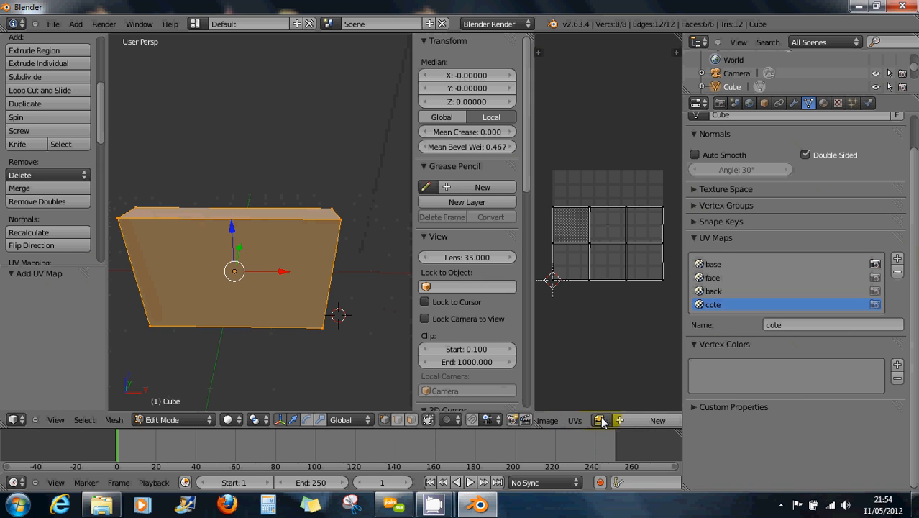
{"action": "left_click", "coordinate": [601, 420]}
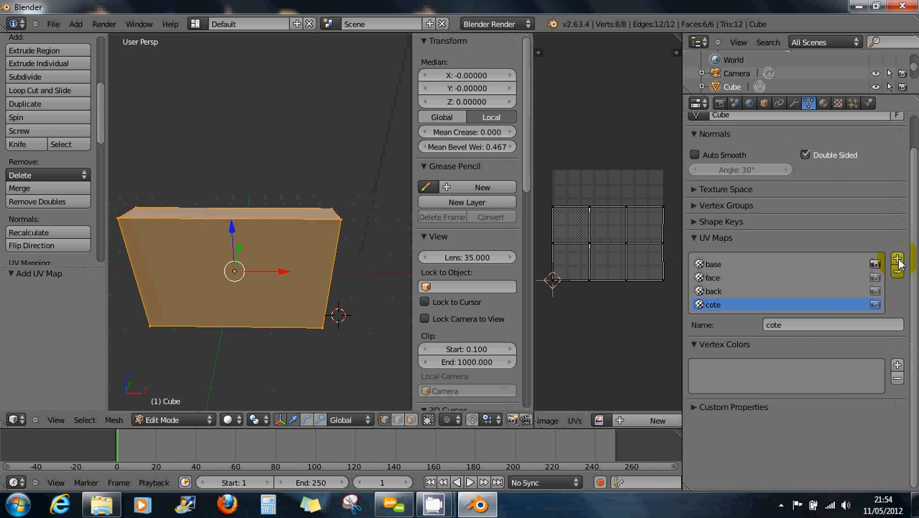
{"action": "left_click", "coordinate": [898, 261]}
{"action": "left_click", "coordinate": [815, 340]}
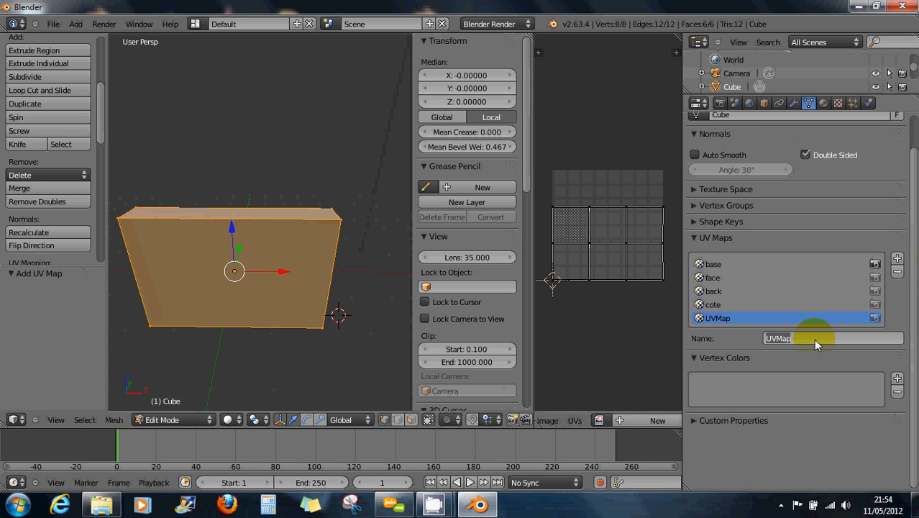
{"action": "type", "text": "dessus"}
{"action": "left_click", "coordinate": [809, 359]}
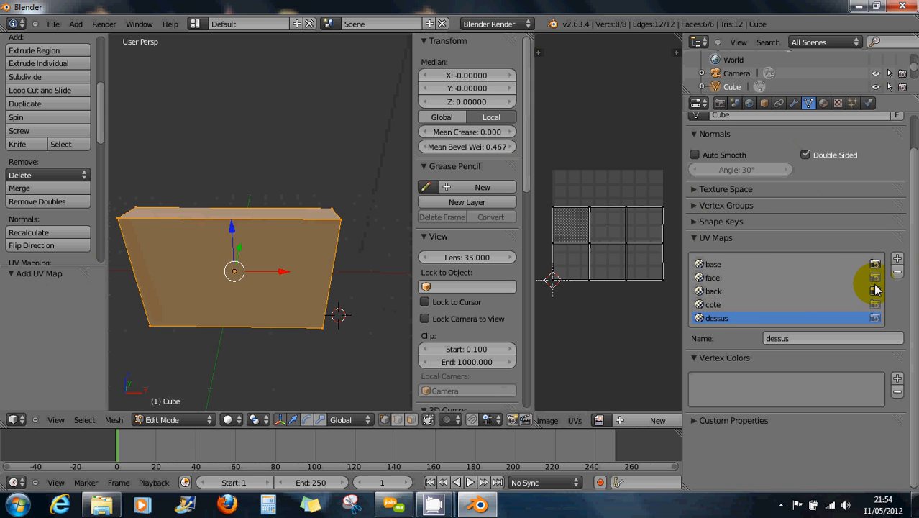
{"action": "left_click", "coordinate": [713, 279]}
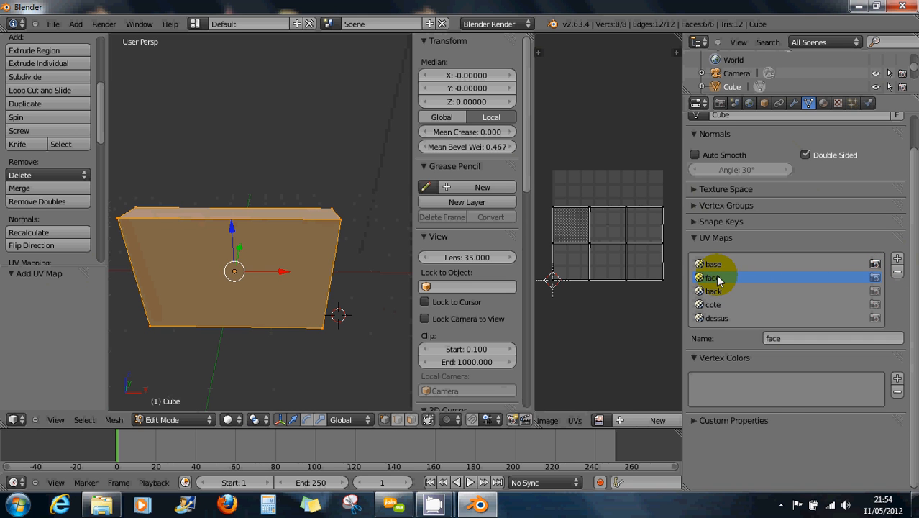
{"action": "left_click", "coordinate": [599, 422]}
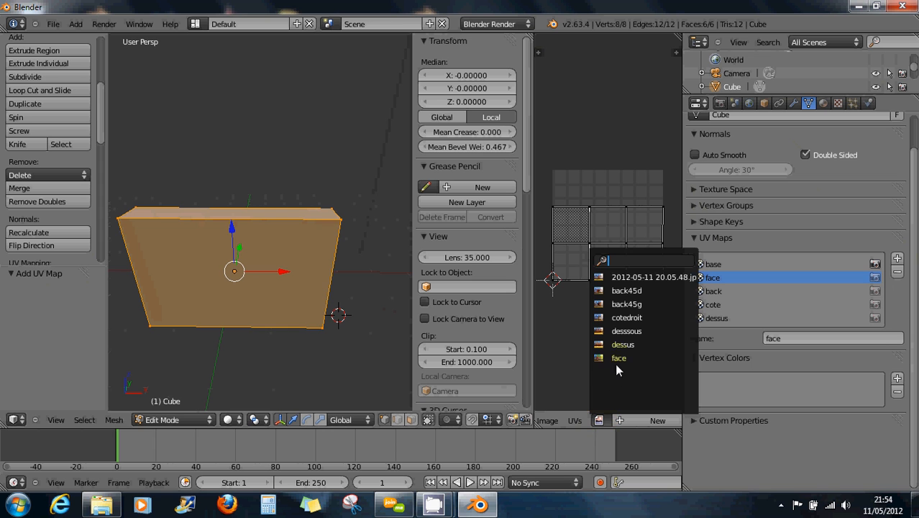
{"action": "left_click", "coordinate": [619, 359]}
{"action": "left_click", "coordinate": [571, 372]}
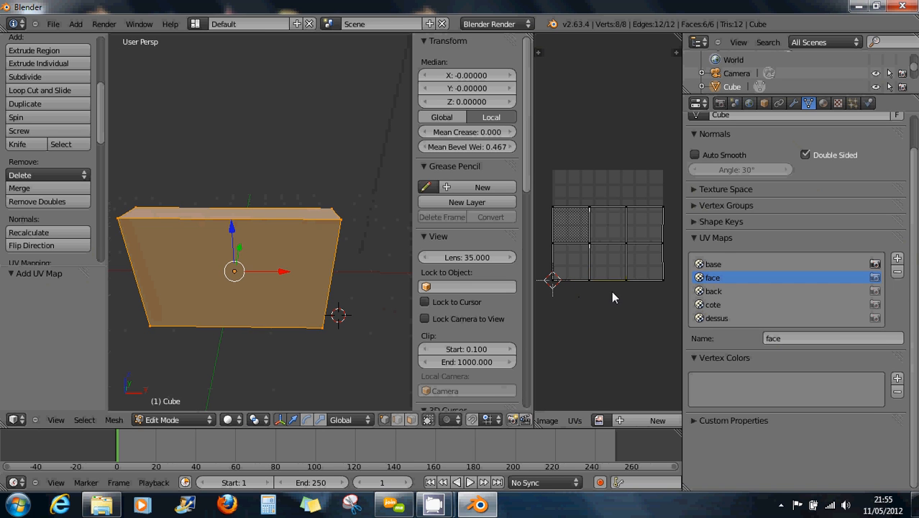
Assign the face image to the face UV map and inspect the UV layout over the photo with the UV editor maximized.
{"action": "left_click", "coordinate": [708, 281]}
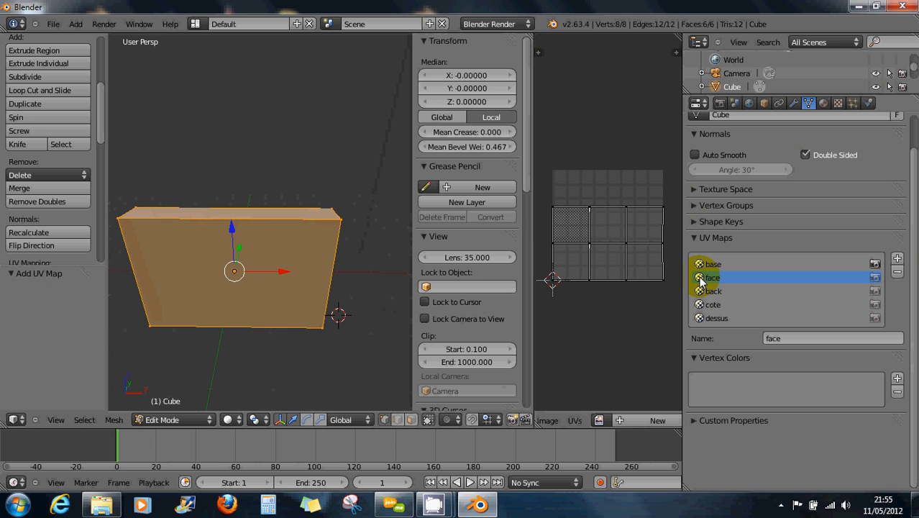
{"action": "left_click", "coordinate": [703, 282]}
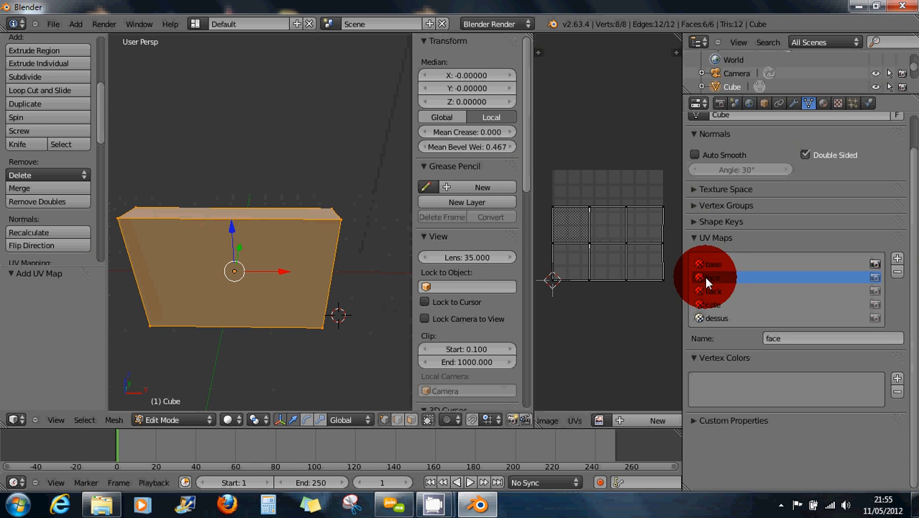
{"action": "left_click", "coordinate": [598, 420]}
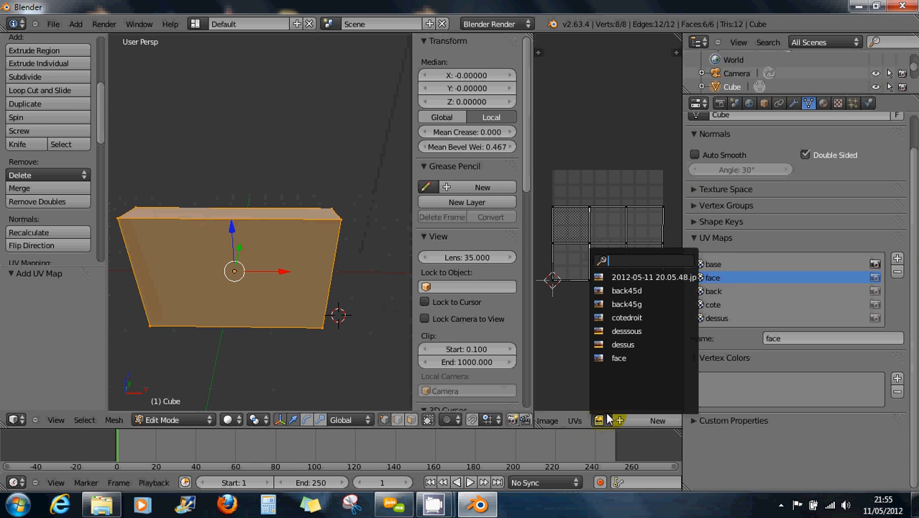
{"action": "left_click", "coordinate": [621, 360]}
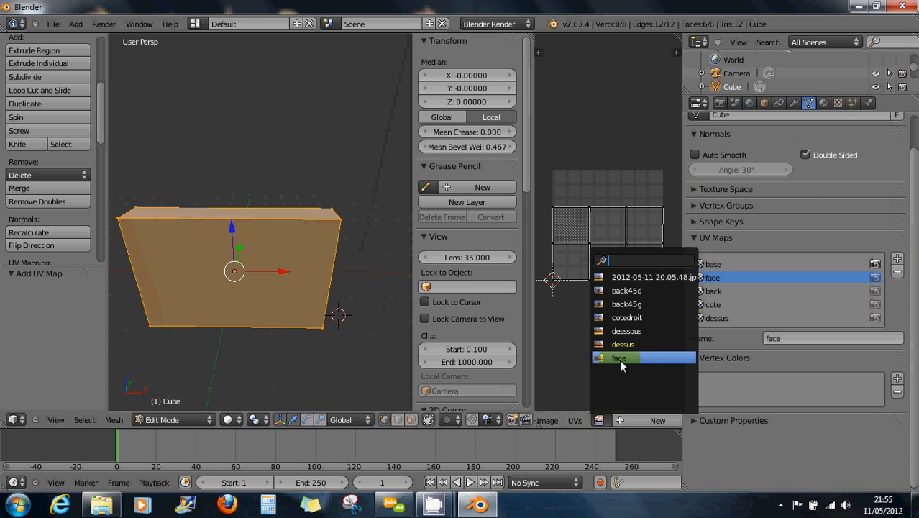
{"action": "scroll", "coordinate": [623, 328], "scroll_direction": "down", "scroll_amount": 5}
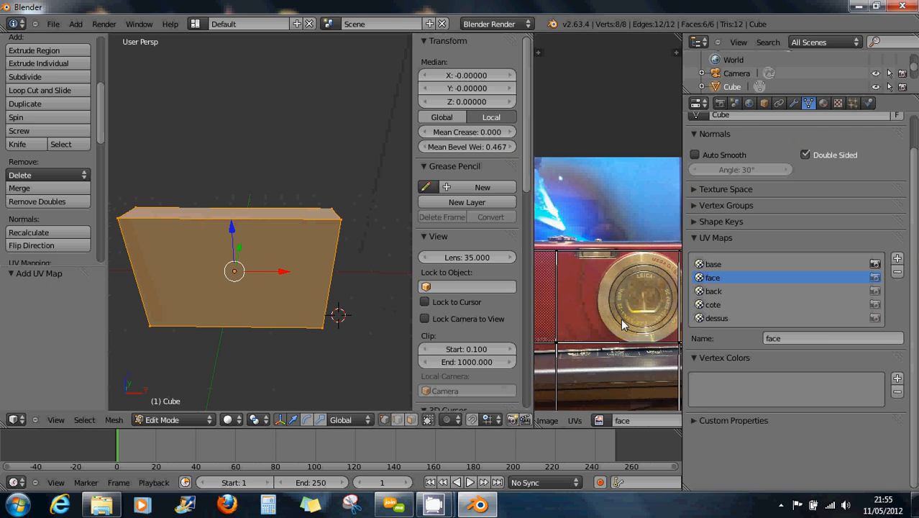
{"action": "key", "text": "ctrl+Up"}
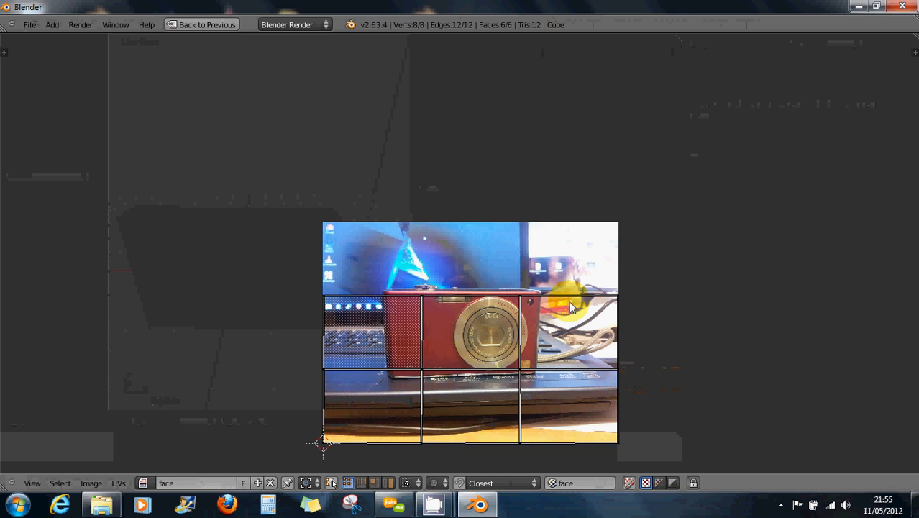
{"action": "scroll", "coordinate": [554, 331], "scroll_direction": "up", "scroll_amount": 1}
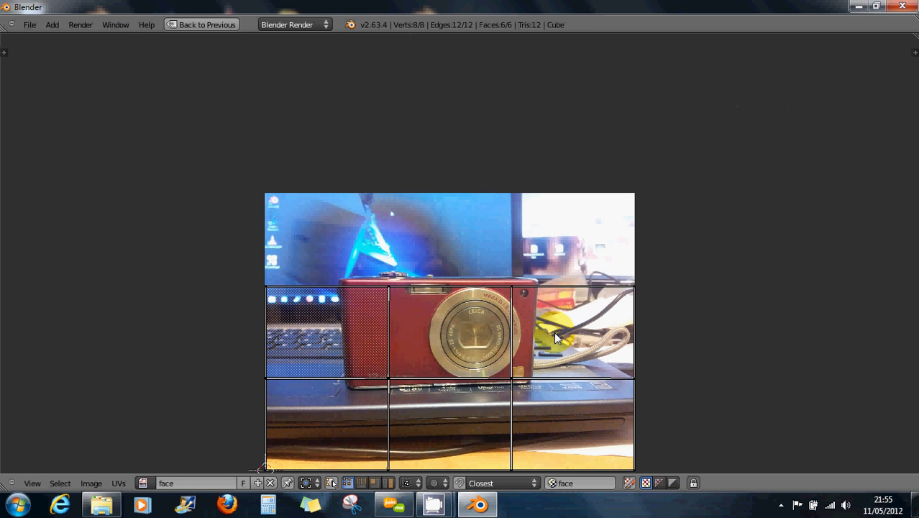
{"action": "scroll", "coordinate": [554, 332], "scroll_direction": "down", "scroll_amount": 1}
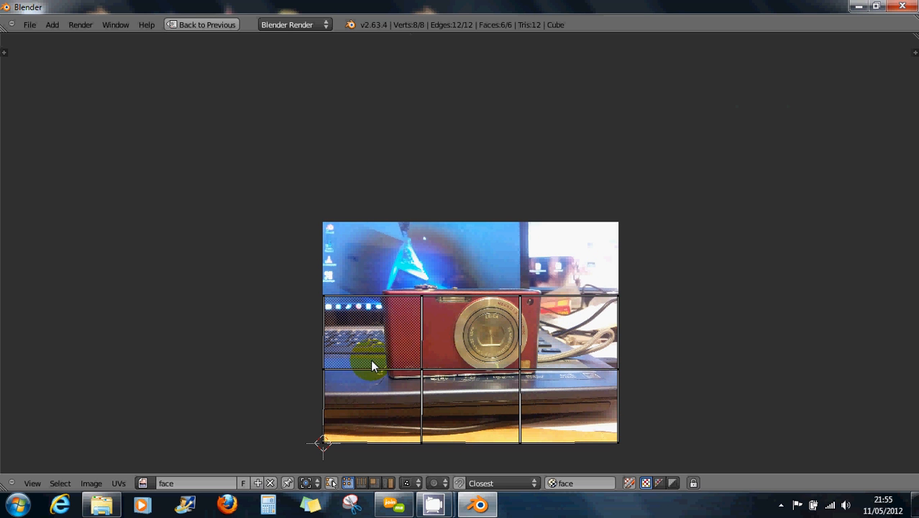
{"action": "key", "text": "ctrl+Up"}
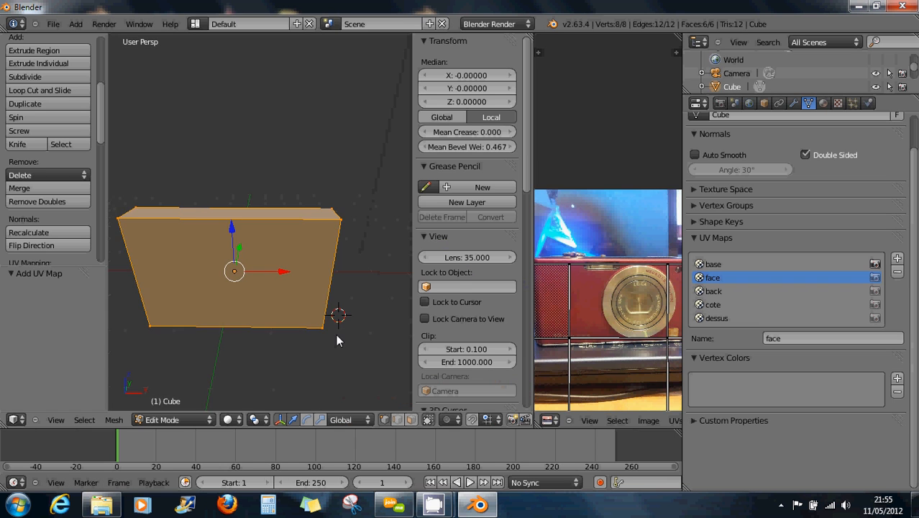
Widen the UV editor beside the 3D view and turn the view to the cube's large front side.
{"action": "middle_click_drag", "start_coordinate": [279, 296], "coordinate": [299, 264]}
{"action": "scroll", "coordinate": [309, 282], "scroll_direction": "up", "scroll_amount": 2}
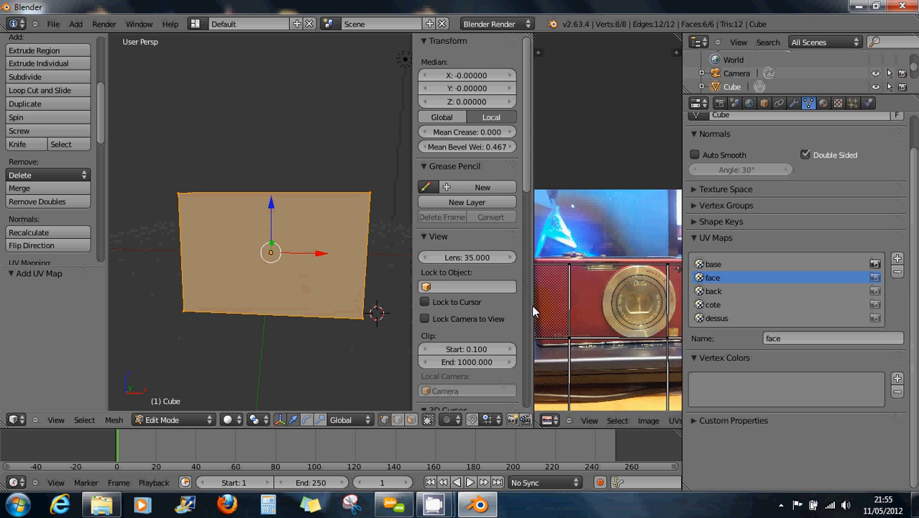
{"action": "left_click_drag", "start_coordinate": [532, 310], "coordinate": [478, 311]}
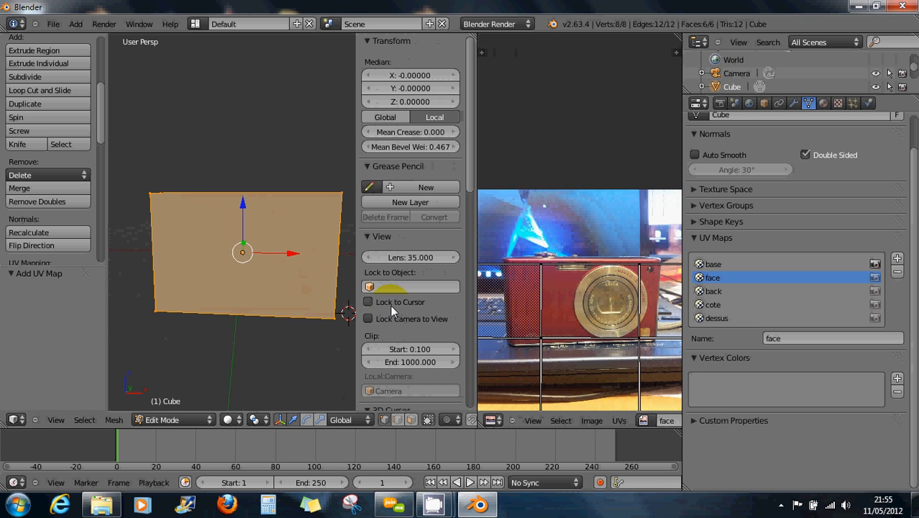
{"action": "middle_click_drag", "start_coordinate": [339, 306], "coordinate": [343, 338]}
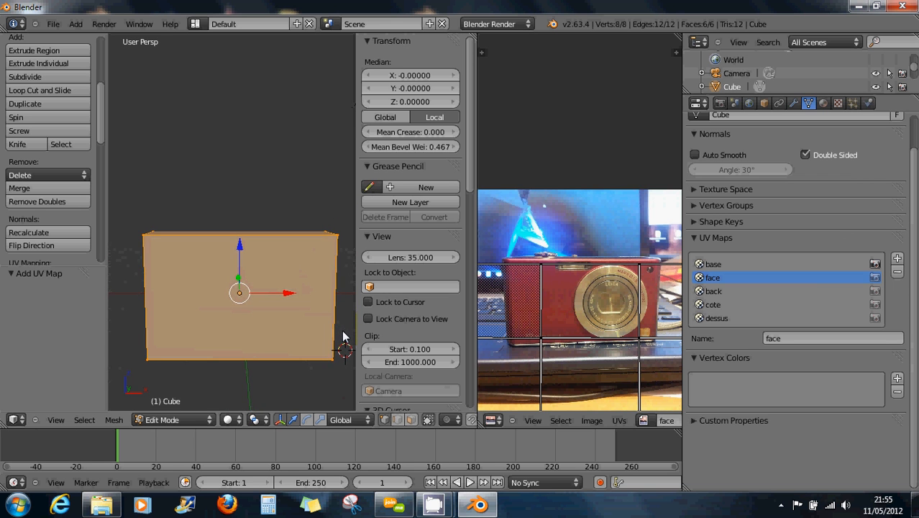
{"action": "scroll", "coordinate": [313, 326], "scroll_direction": "down", "scroll_amount": 1}
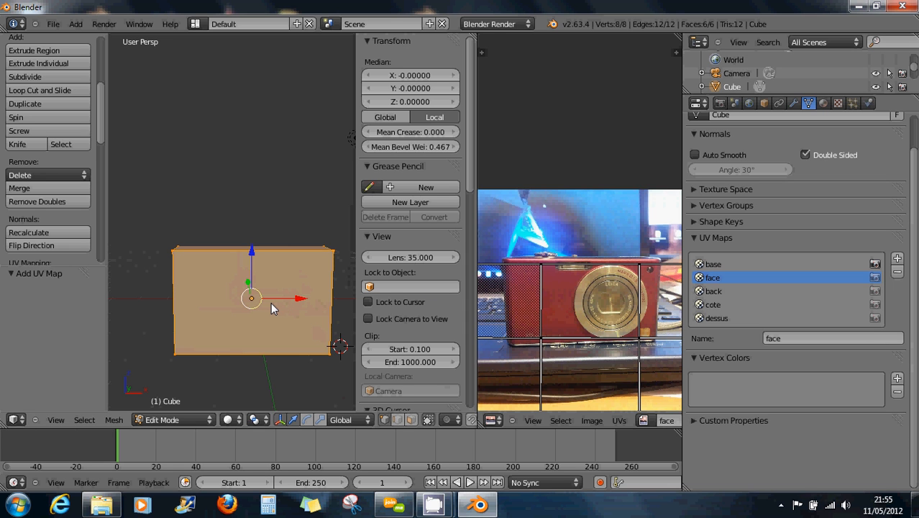
Make the face UV map the active one for rendering and unwrap the cube onto it with Project From View.
{"action": "key", "text": "u"}
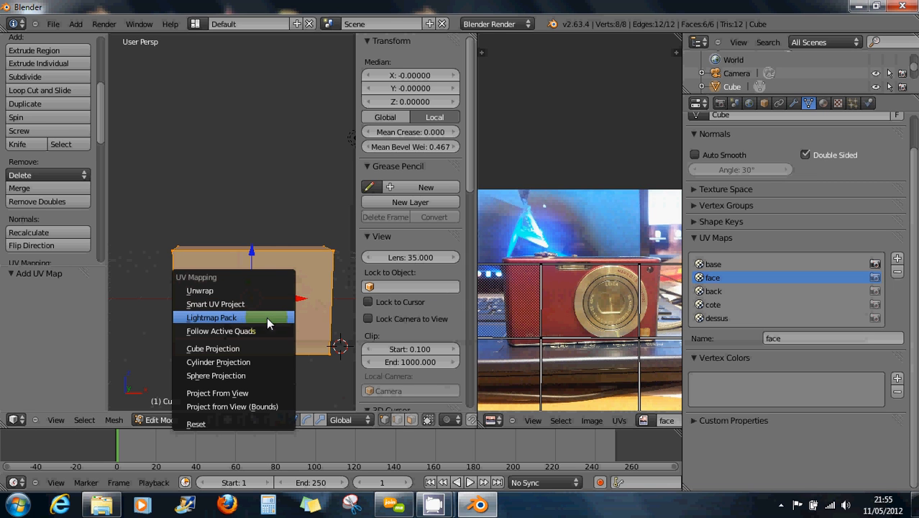
{"action": "left_click", "coordinate": [261, 360]}
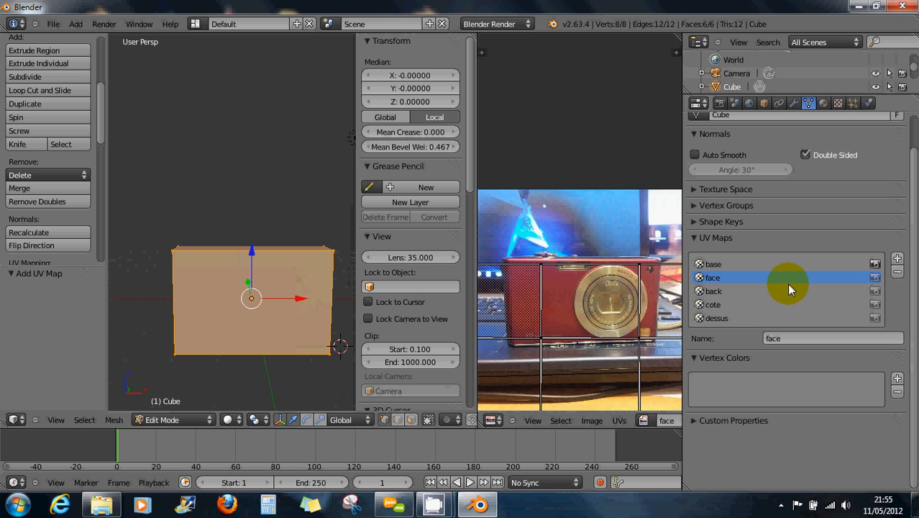
{"action": "left_click", "coordinate": [876, 279]}
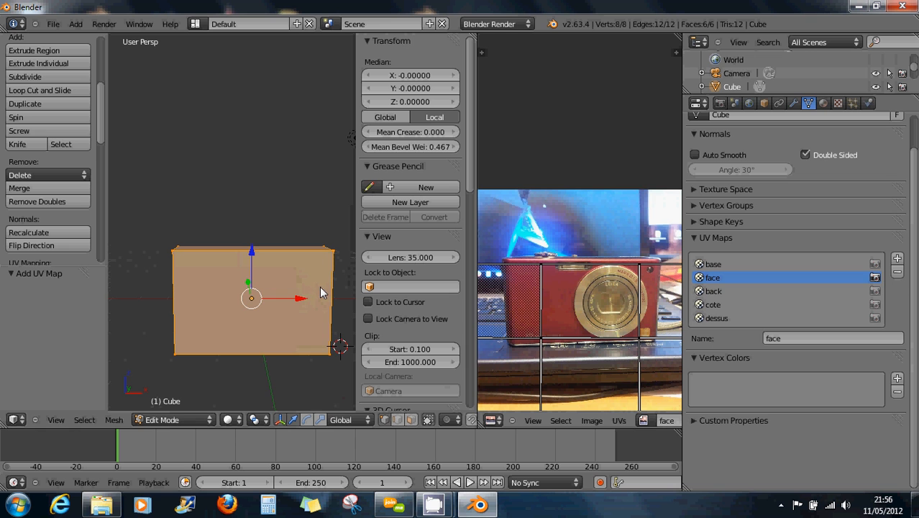
{"action": "key", "text": "u"}
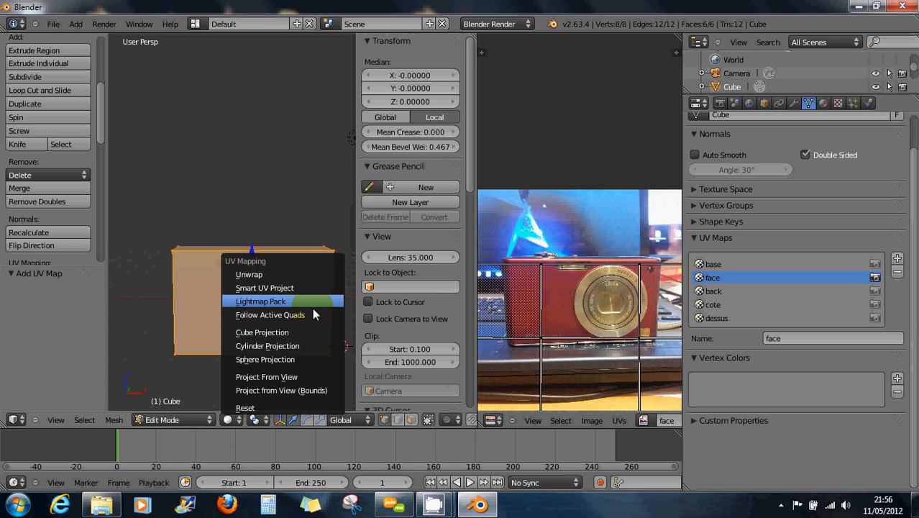
{"action": "left_click", "coordinate": [298, 376]}
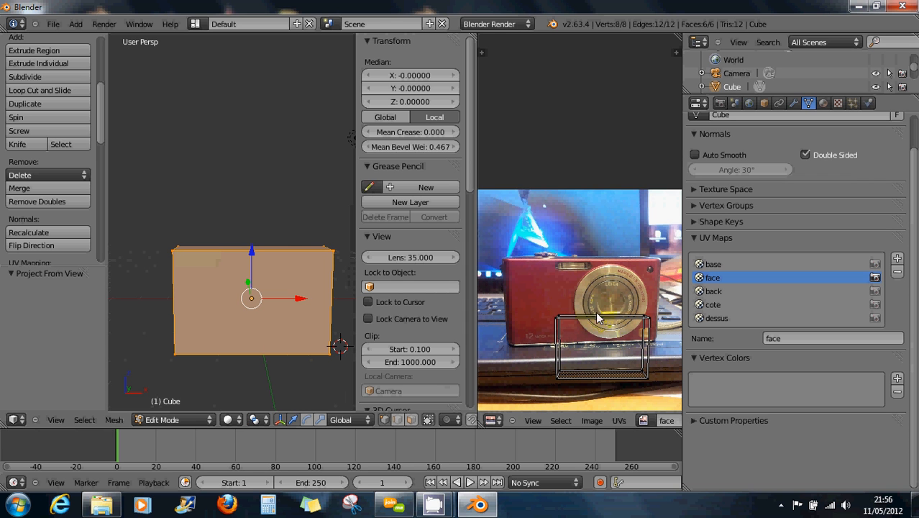
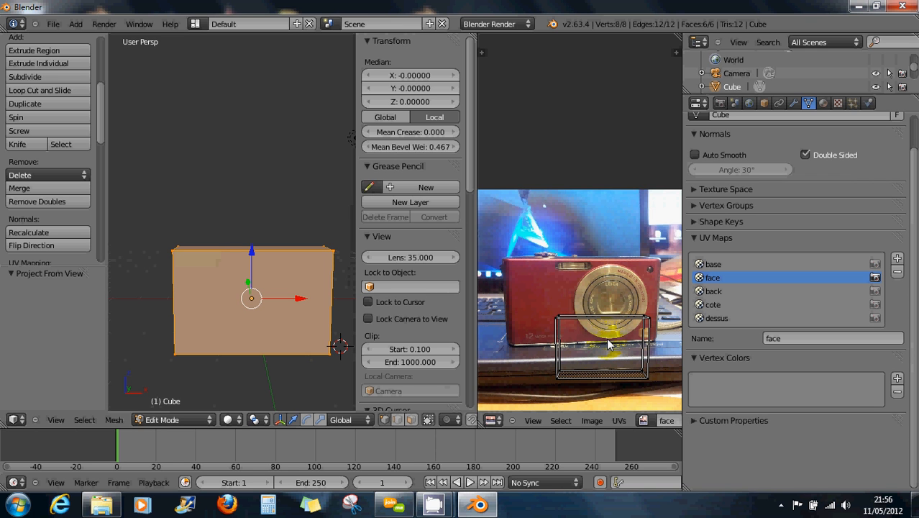
Select the whole projected UV island and move it up over the camera body in the face photo.
{"action": "key", "text": "l"}
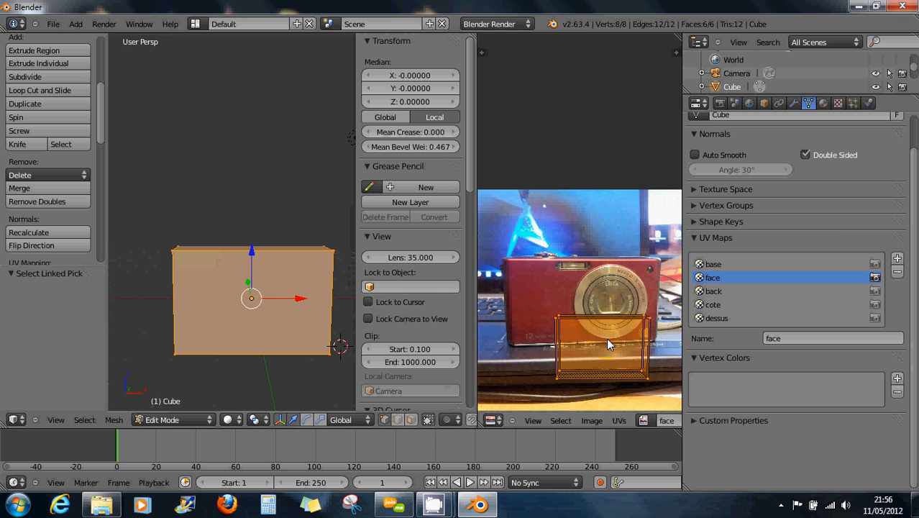
{"action": "key", "text": "g"}
{"action": "left_click", "coordinate": [597, 302]}
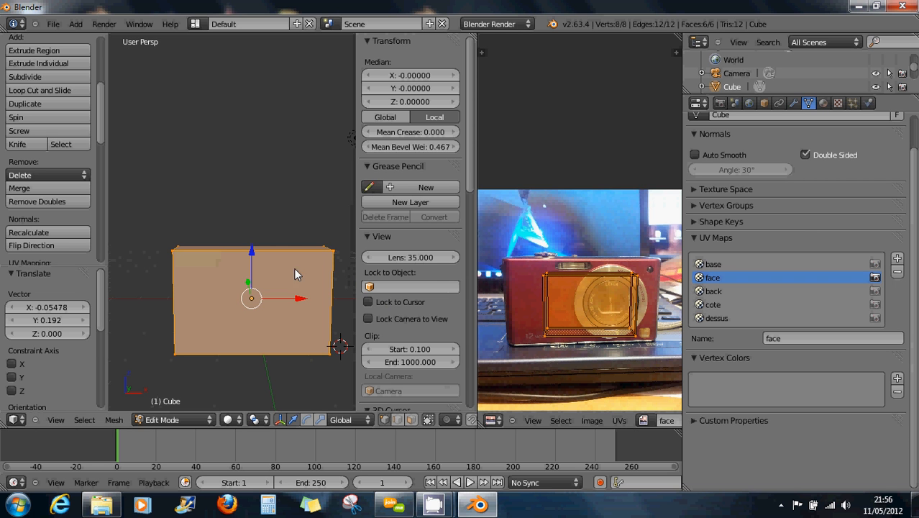
Set the 3D view to Texture shading, with GLSL as the material mode and Textured Solid enabled.
{"action": "left_click", "coordinate": [228, 419]}
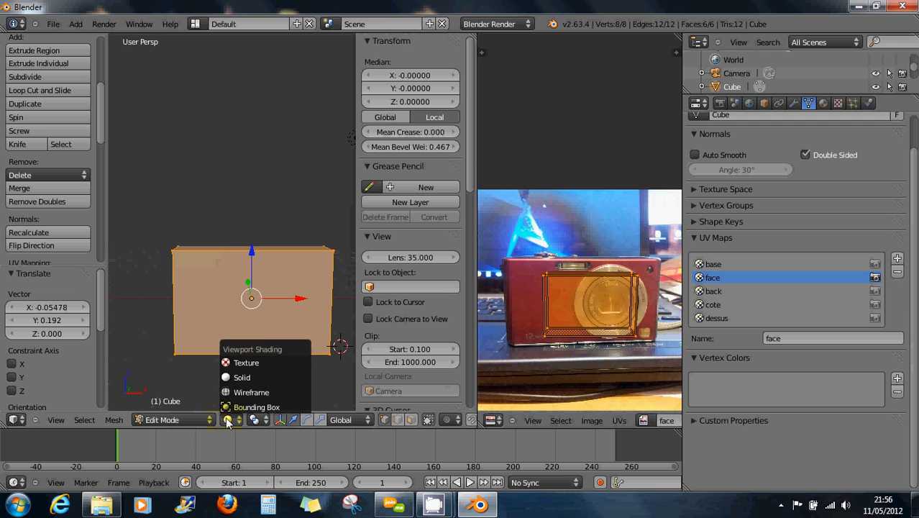
{"action": "left_click", "coordinate": [244, 364]}
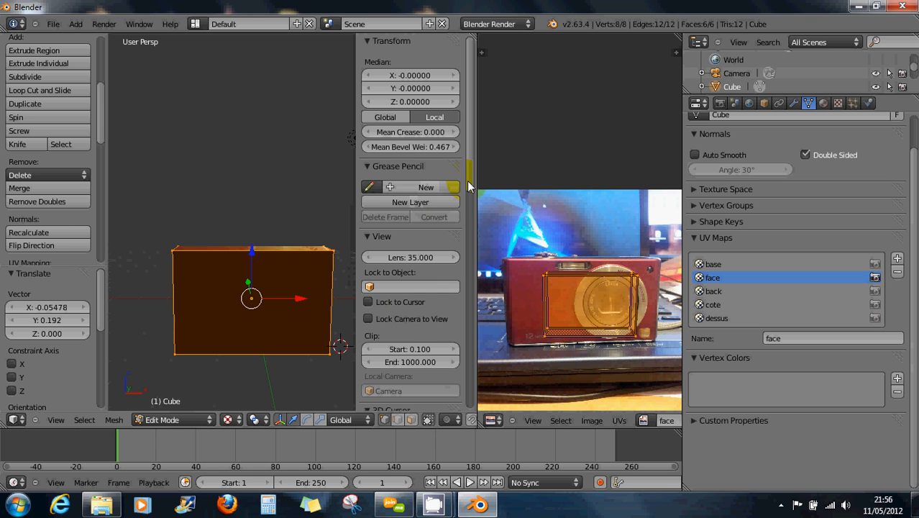
{"action": "left_click_drag", "start_coordinate": [467, 185], "coordinate": [469, 308]}
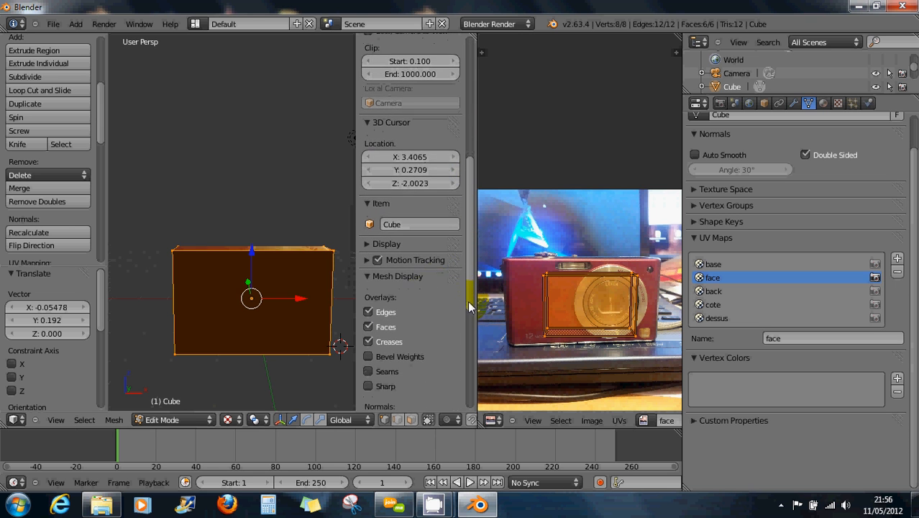
{"action": "left_click", "coordinate": [368, 243]}
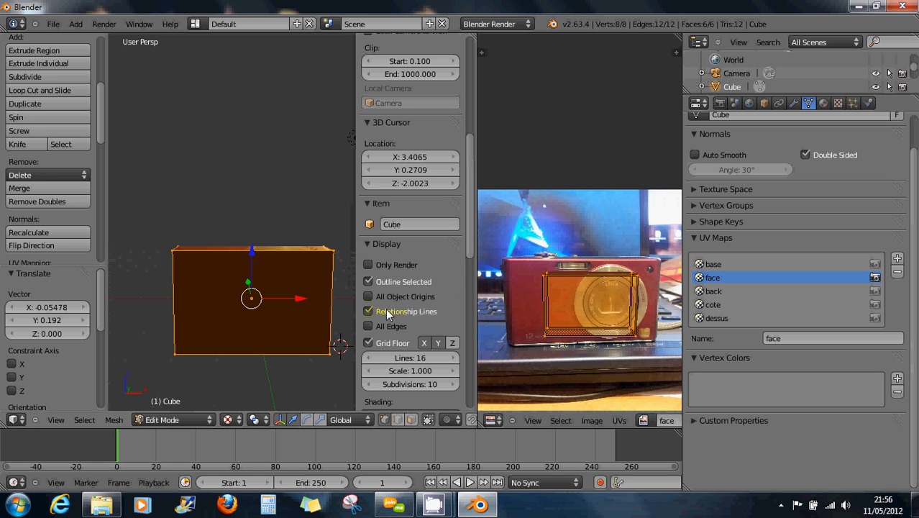
{"action": "scroll", "coordinate": [389, 331], "scroll_direction": "down", "scroll_amount": 3}
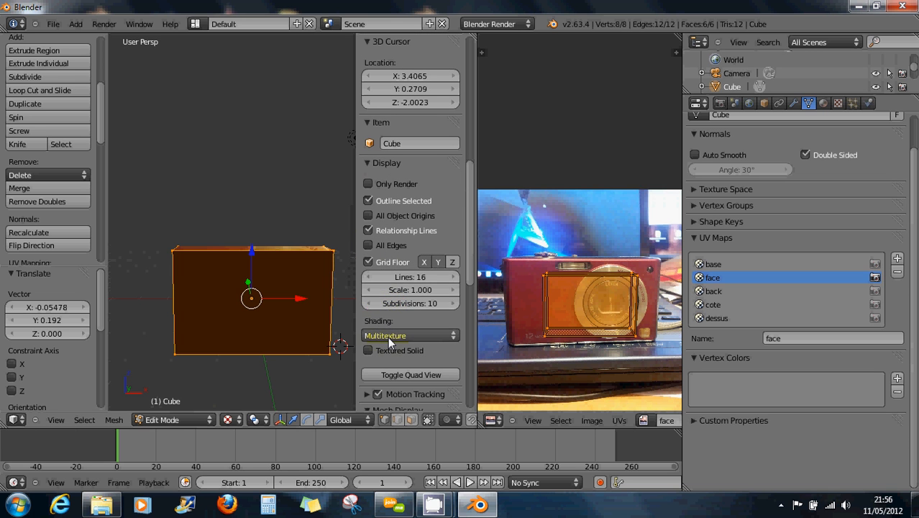
{"action": "left_click", "coordinate": [390, 339]}
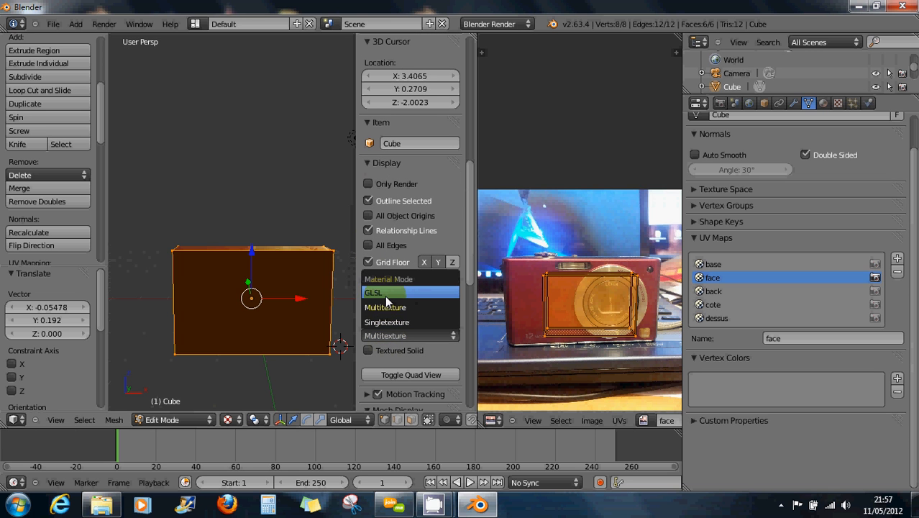
{"action": "left_click", "coordinate": [387, 294]}
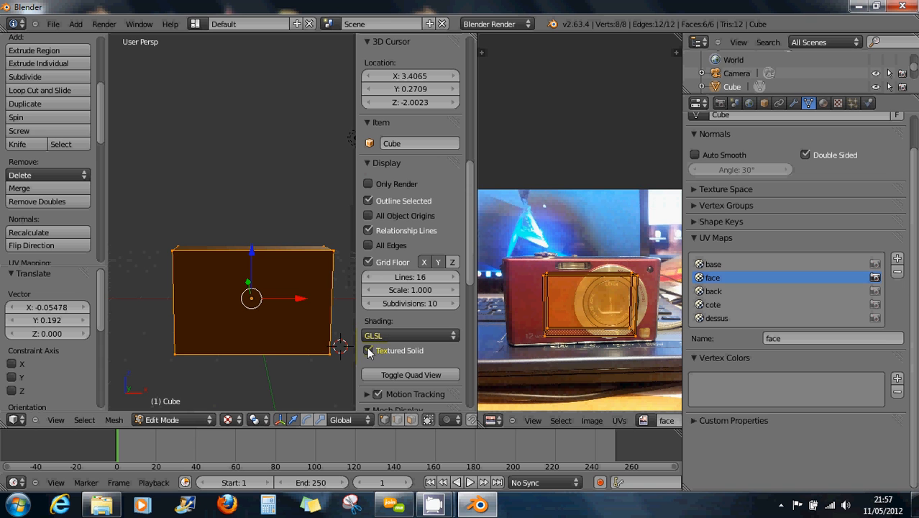
In Object Mode, move the lamp about -5.9 units along Y to light the cube's front.
{"action": "scroll", "coordinate": [295, 314], "scroll_direction": "down", "scroll_amount": 5}
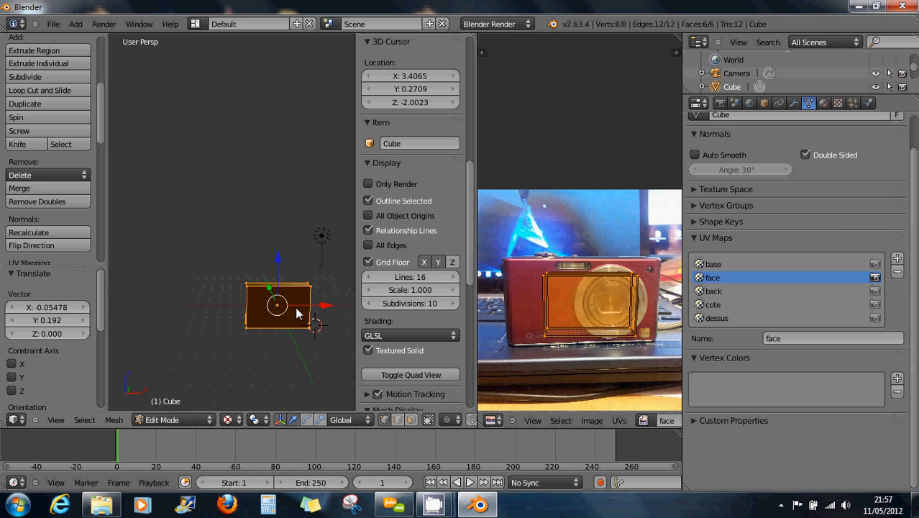
{"action": "middle_click_drag", "start_coordinate": [296, 311], "coordinate": [319, 255]}
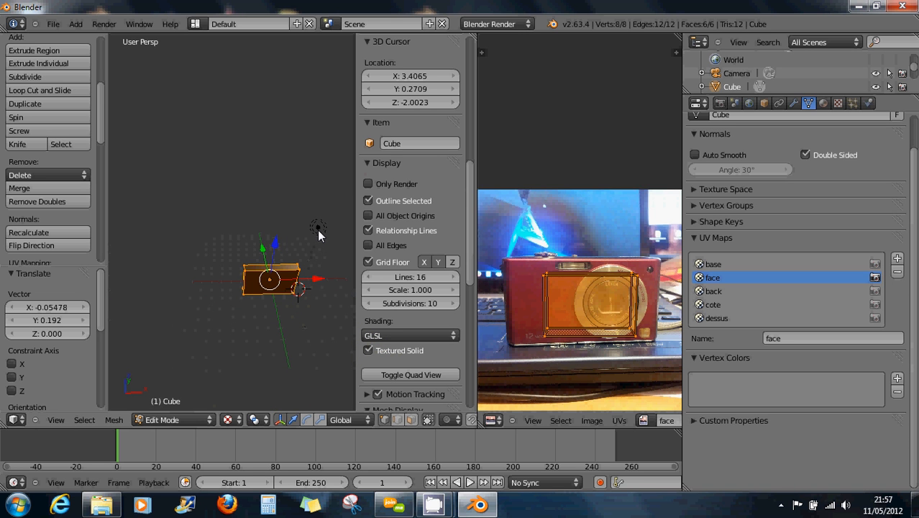
{"action": "key", "text": "Tab"}
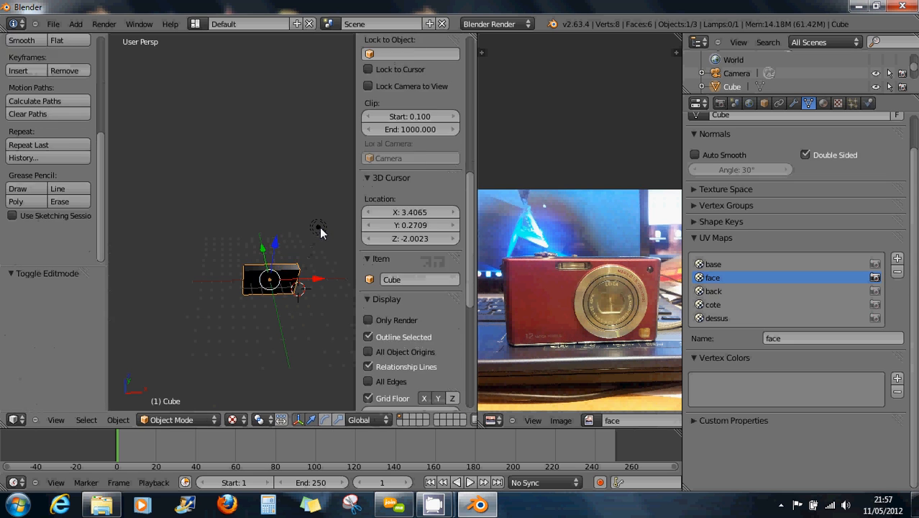
{"action": "right_click", "coordinate": [321, 233]}
{"action": "key", "text": "g"}
{"action": "key", "text": "y"}
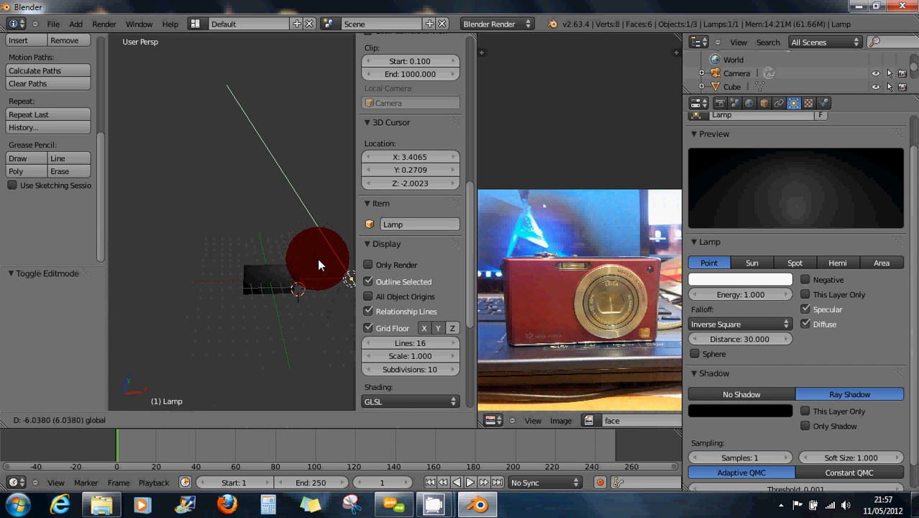
{"action": "left_click", "coordinate": [319, 264]}
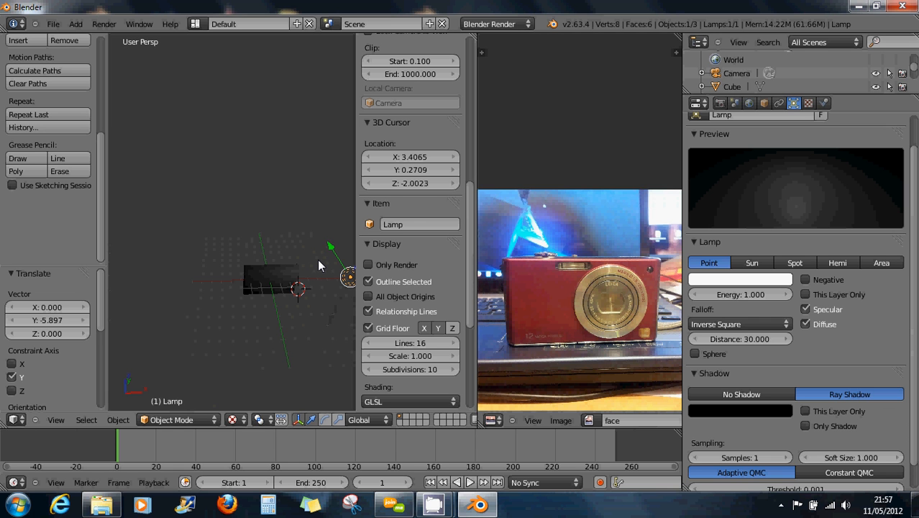
Duplicate the lamp, place the copy above the cube and lower it about 3.1 units along Z.
{"action": "key", "text": "shift+d"}
{"action": "left_click", "coordinate": [271, 179]}
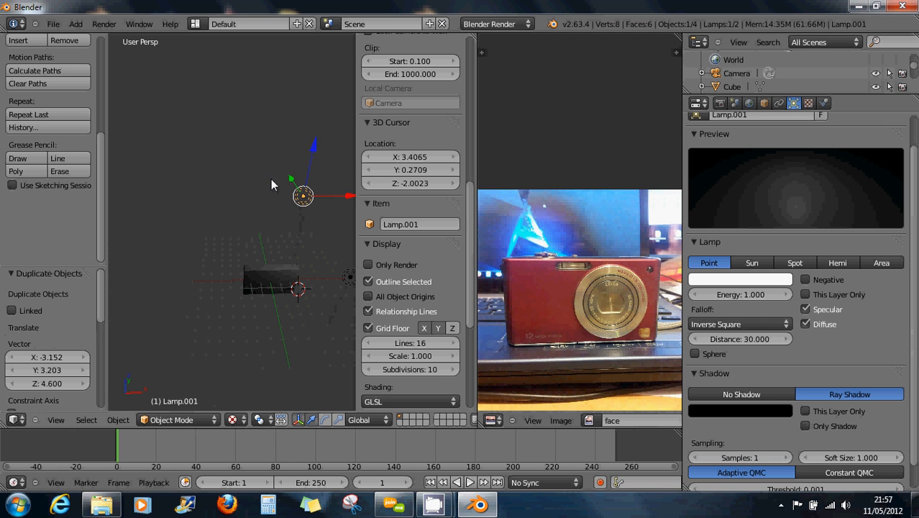
{"action": "key", "text": "g"}
{"action": "key", "text": "z"}
{"action": "left_click", "coordinate": [308, 181]}
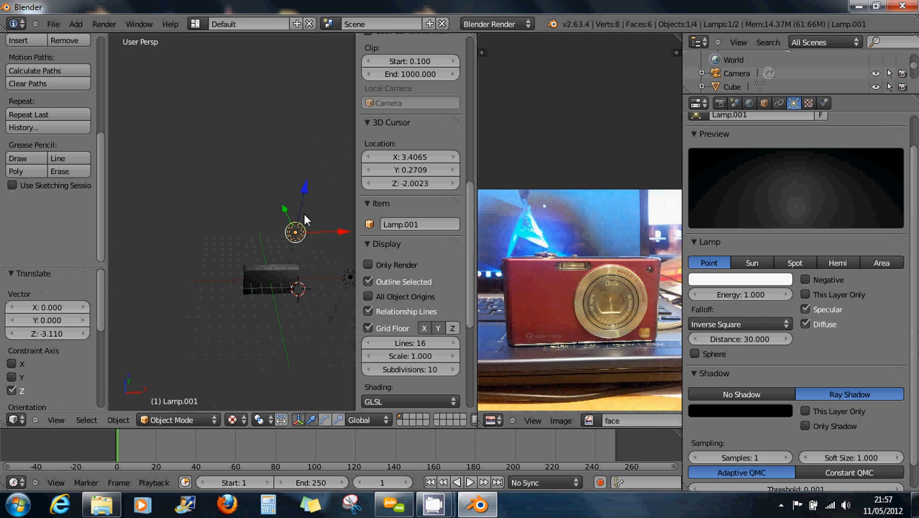
Move the original lamp closer to the cube, about -2.04 units in X.
{"action": "right_click", "coordinate": [344, 274]}
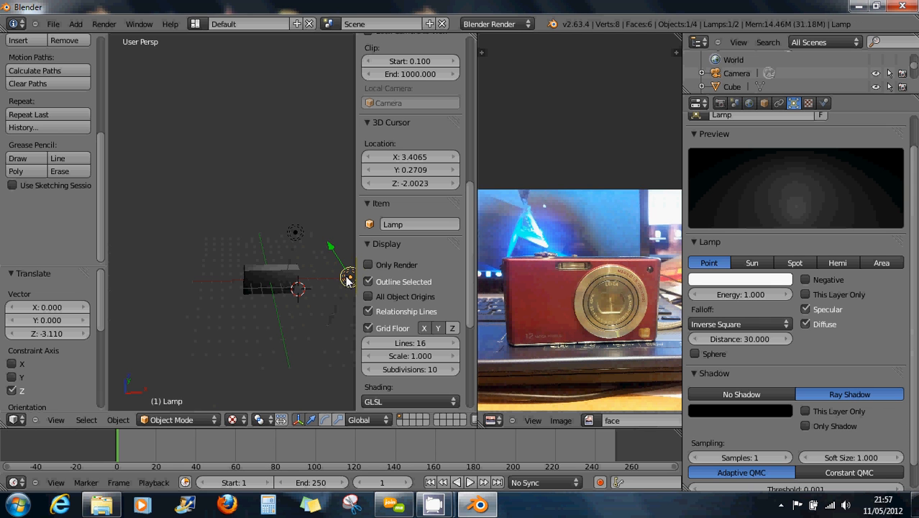
{"action": "key", "text": "g"}
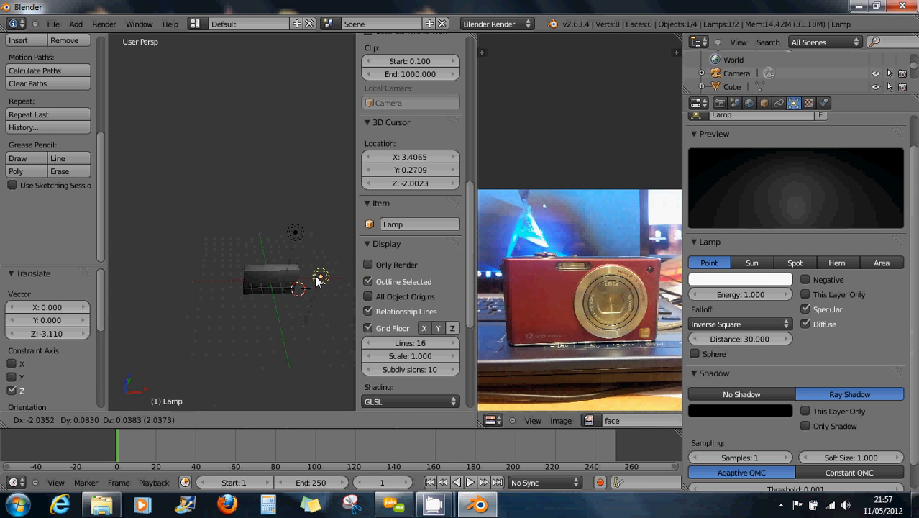
{"action": "left_click", "coordinate": [317, 281]}
Reselect the cube, turn the view to its front side and put it in Edit Mode.
{"action": "scroll", "coordinate": [312, 287], "scroll_direction": "up", "scroll_amount": 2}
{"action": "right_click", "coordinate": [265, 281]}
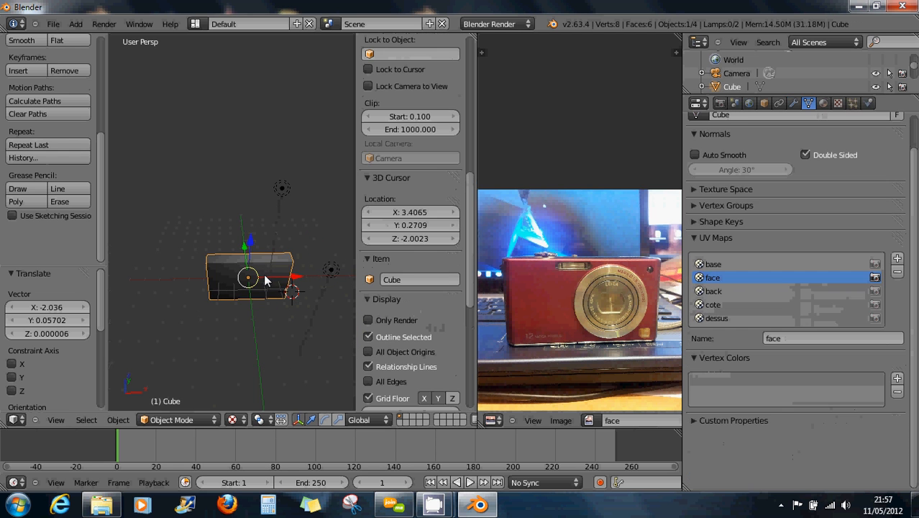
{"action": "middle_click_drag", "start_coordinate": [265, 279], "coordinate": [268, 220]}
{"action": "scroll", "coordinate": [287, 267], "scroll_direction": "up", "scroll_amount": 1}
{"action": "scroll", "coordinate": [287, 273], "scroll_direction": "up", "scroll_amount": 2}
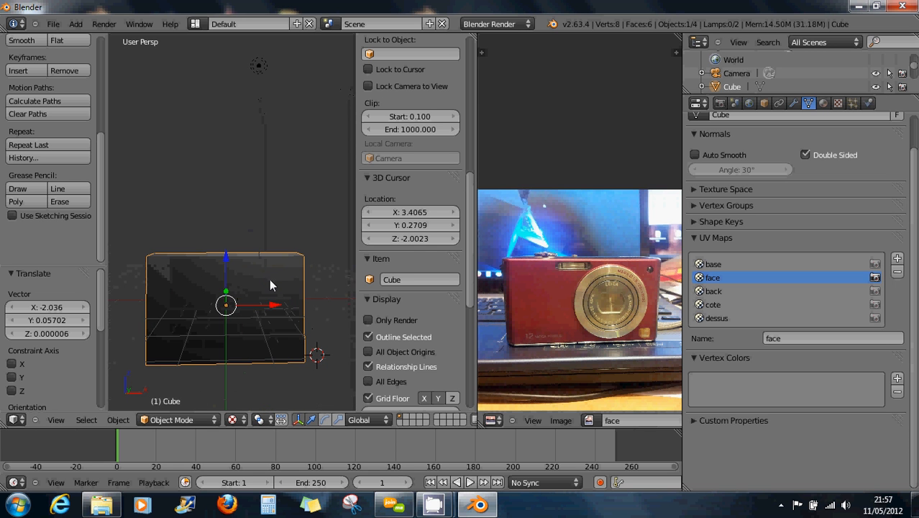
{"action": "left_click", "coordinate": [175, 419]}
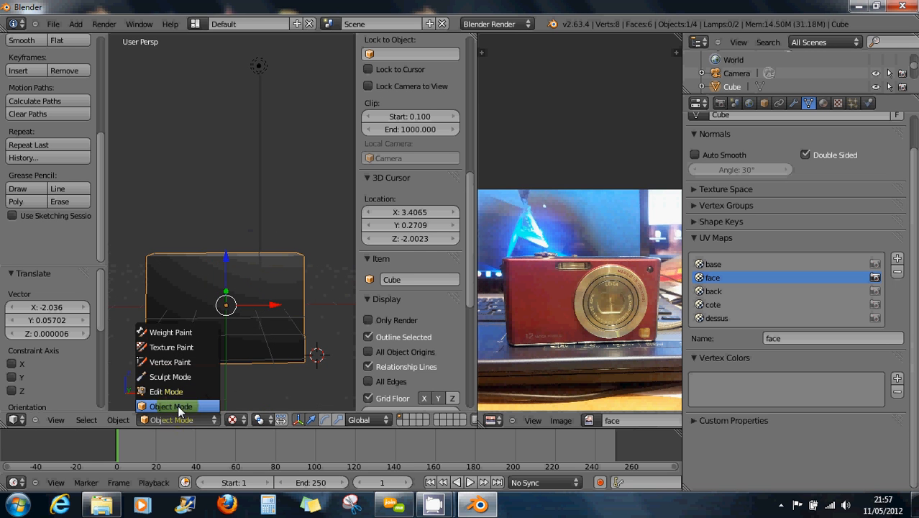
{"action": "left_click", "coordinate": [174, 392]}
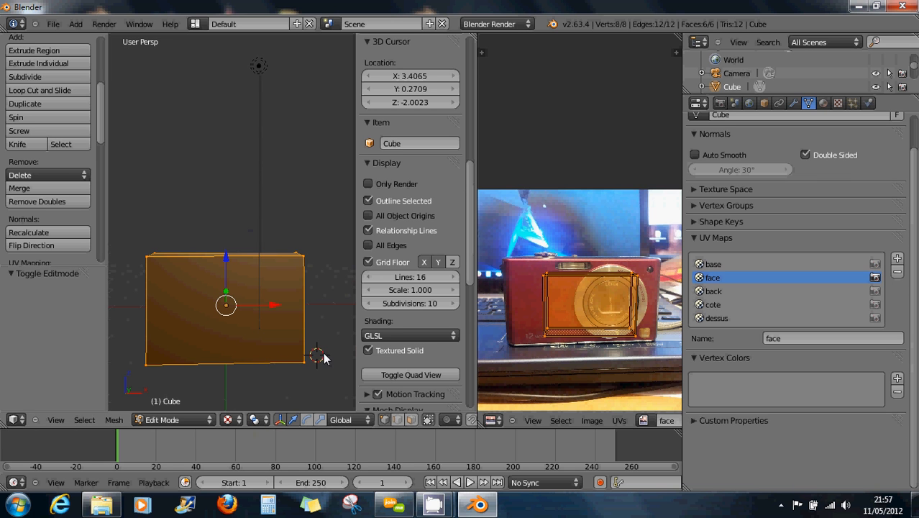
{"action": "mouse_move", "coordinate": [246, 345]}
{"action": "middle_mouse_down"}
{"action": "mouse_move", "coordinate": [206, 339]}
{"action": "mouse_move", "coordinate": [205, 360]}
{"action": "mouse_move", "coordinate": [235, 354]}
{"action": "middle_mouse_up"}
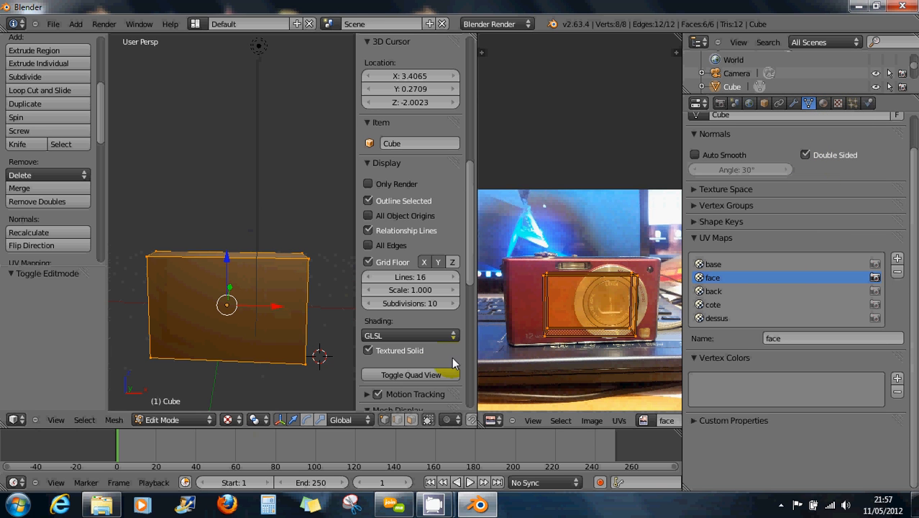
Return the cube to Object Mode and check its material settings.
{"action": "left_click", "coordinate": [191, 423]}
{"action": "left_click", "coordinate": [188, 407]}
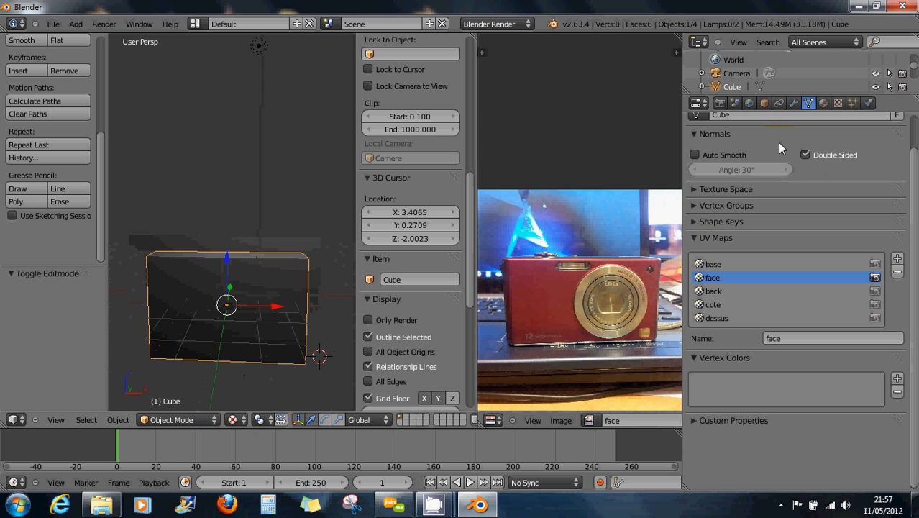
{"action": "left_click", "coordinate": [824, 104]}
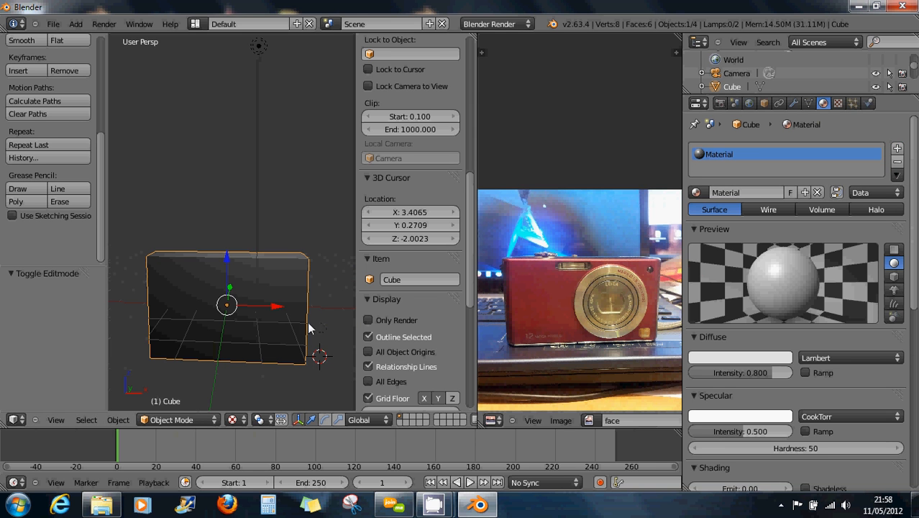
Put the cube back in Edit Mode, show its UV maps, and scale the UV island about 1.4 times over the photographed camera.
{"action": "key", "text": "Tab"}
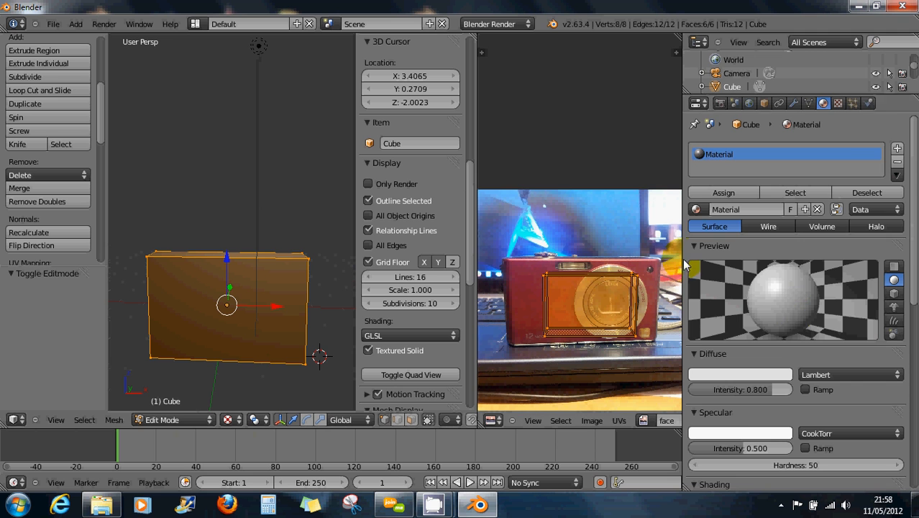
{"action": "left_click", "coordinate": [808, 103]}
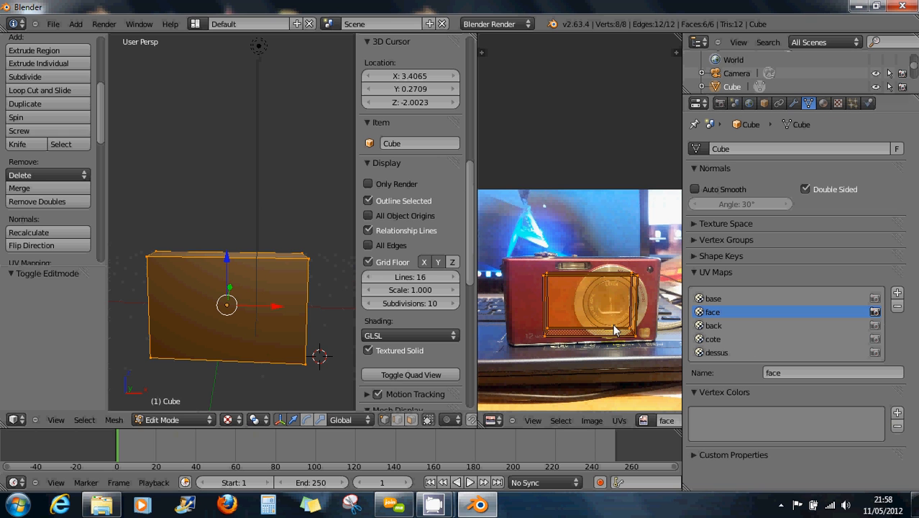
{"action": "key", "text": "s"}
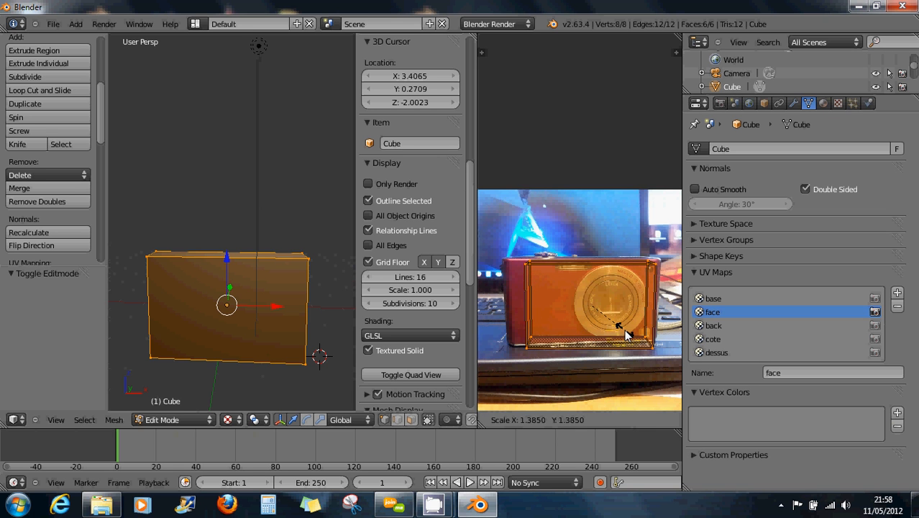
{"action": "left_click", "coordinate": [624, 332]}
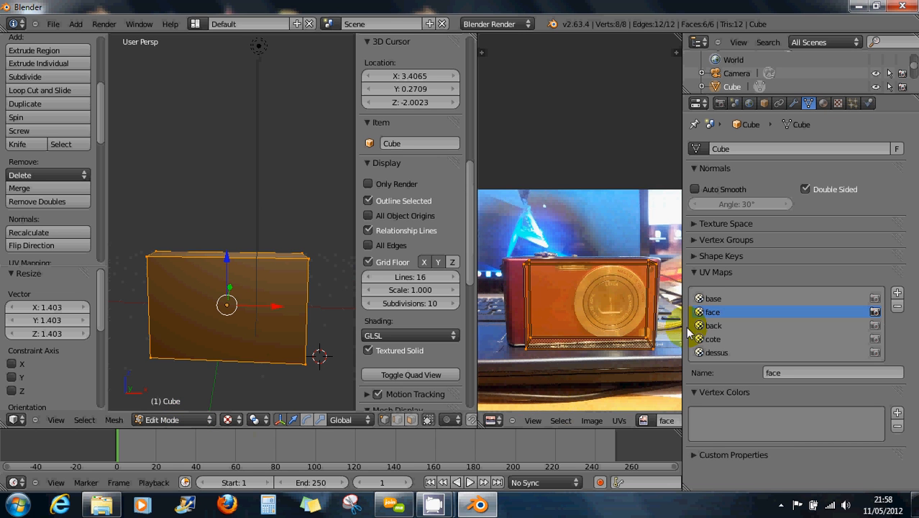
Compare the cube's base and face UV maps and look at its material settings.
{"action": "left_click", "coordinate": [709, 298]}
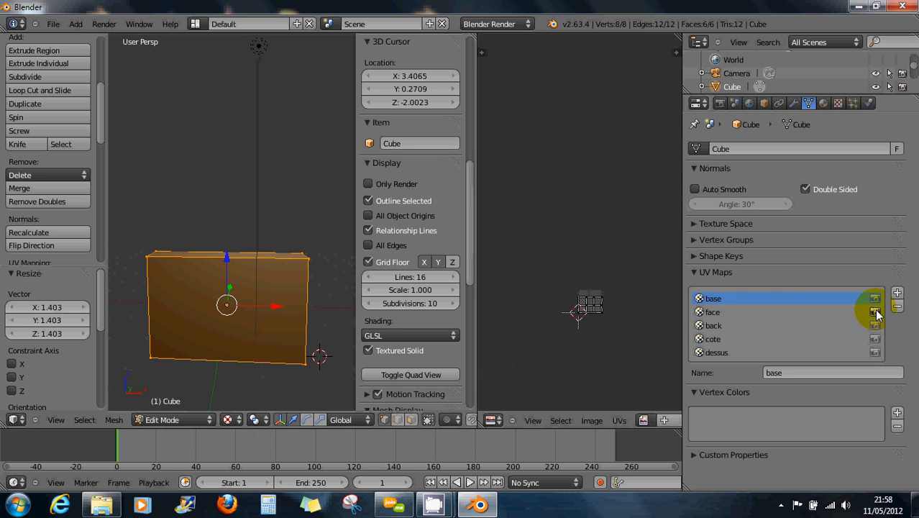
{"action": "left_click", "coordinate": [728, 311]}
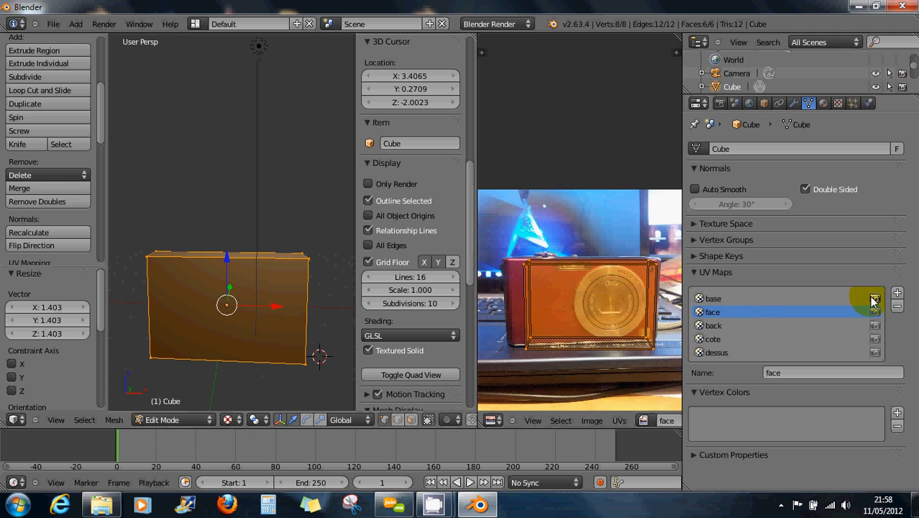
{"action": "left_click", "coordinate": [814, 297]}
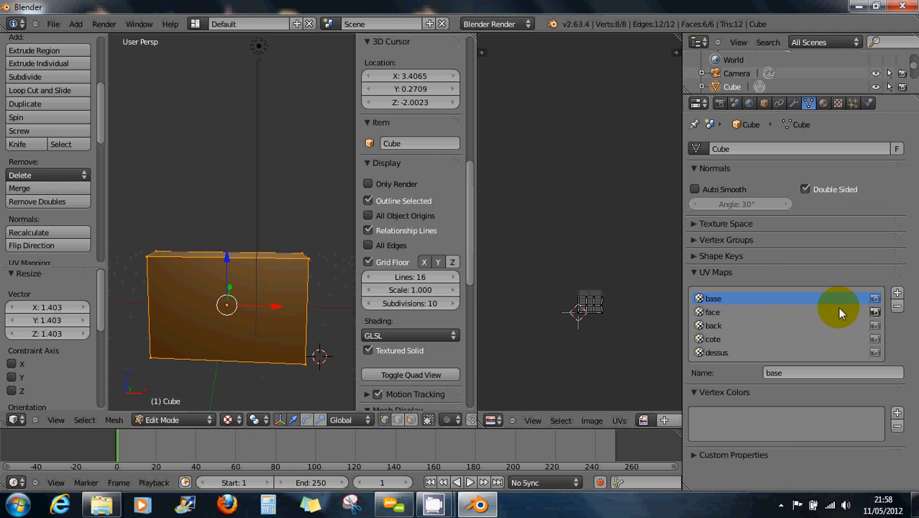
{"action": "left_click", "coordinate": [735, 311]}
{"action": "left_click", "coordinate": [875, 313]}
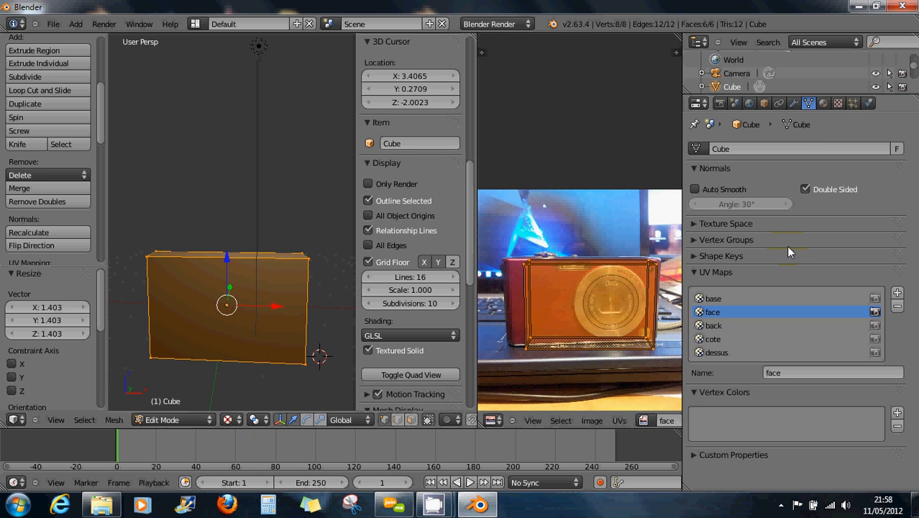
{"action": "left_click", "coordinate": [823, 103]}
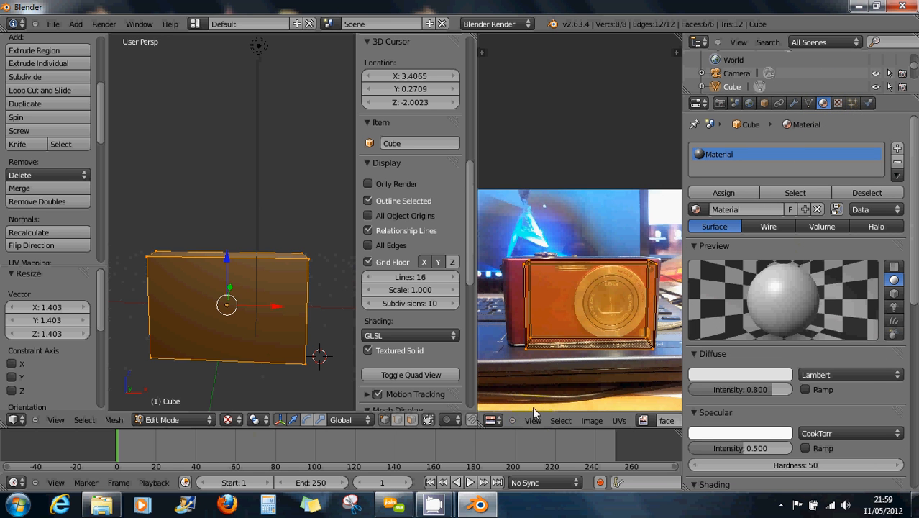
{"action": "left_click", "coordinate": [809, 103]}
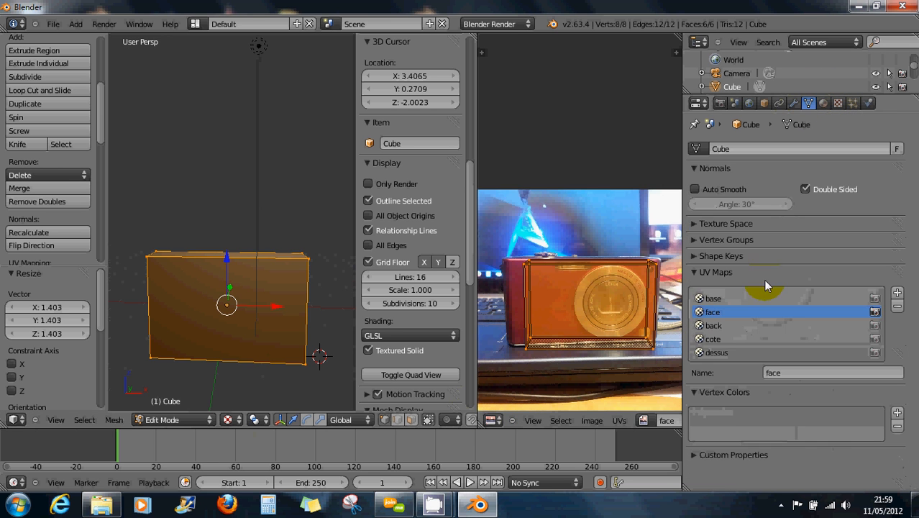
Switch the active and rendered UV map to base and back to face.
{"action": "left_click", "coordinate": [713, 299]}
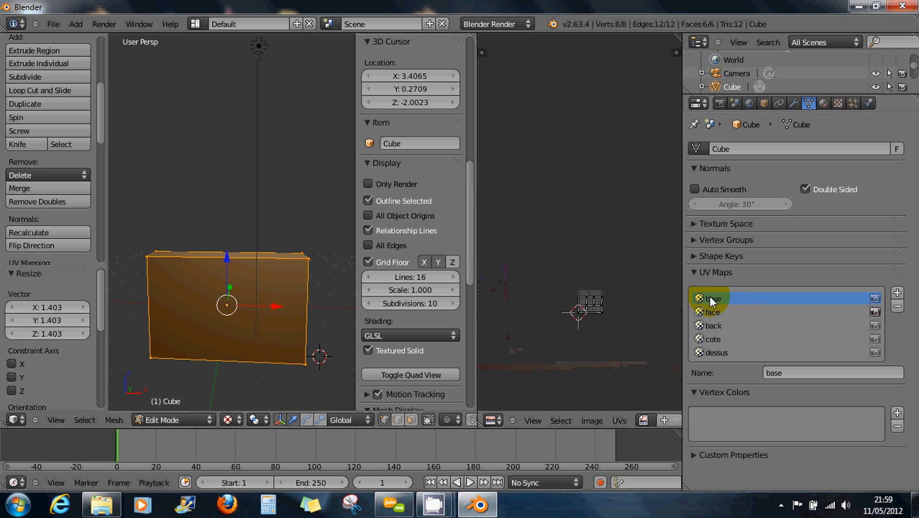
{"action": "left_click", "coordinate": [876, 298]}
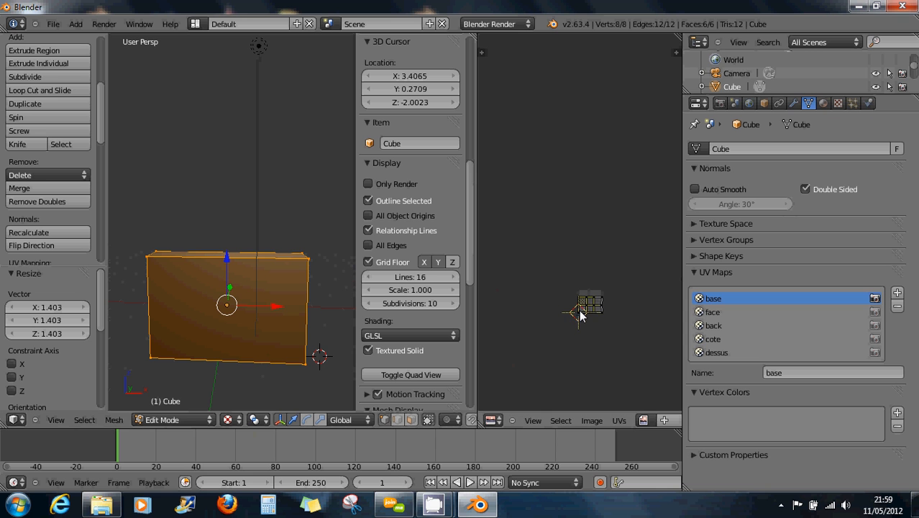
{"action": "left_click", "coordinate": [722, 312]}
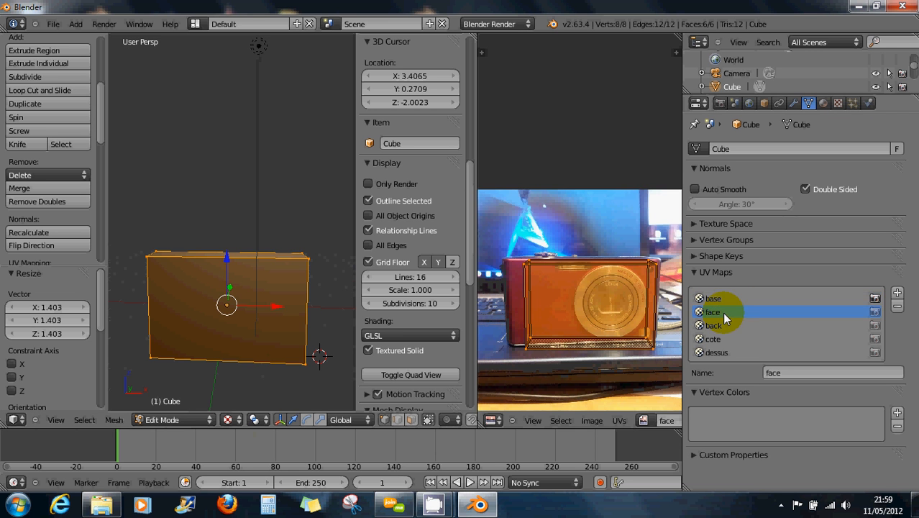
{"action": "left_click", "coordinate": [874, 311]}
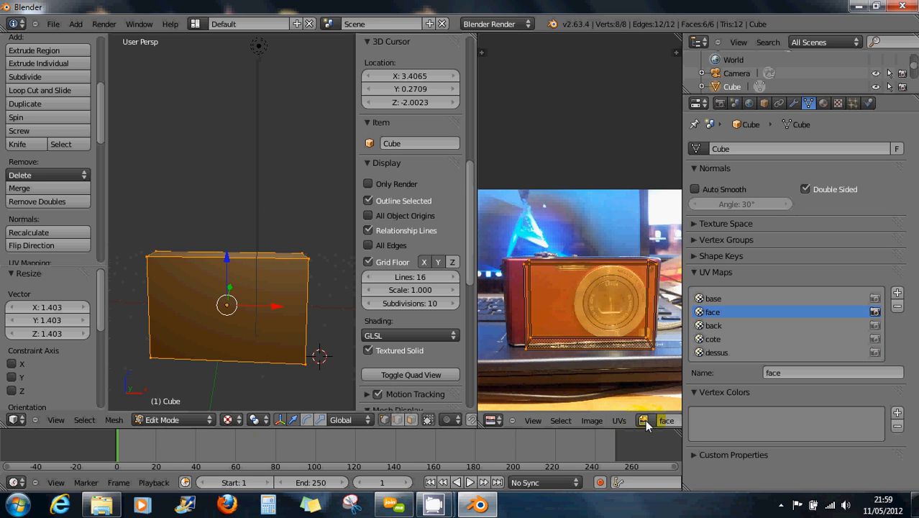
Turn the synchronised UV and mesh selection on and off again, and look over the UV editor's other options.
{"action": "middle_click_drag", "start_coordinate": [655, 421], "coordinate": [545, 424]}
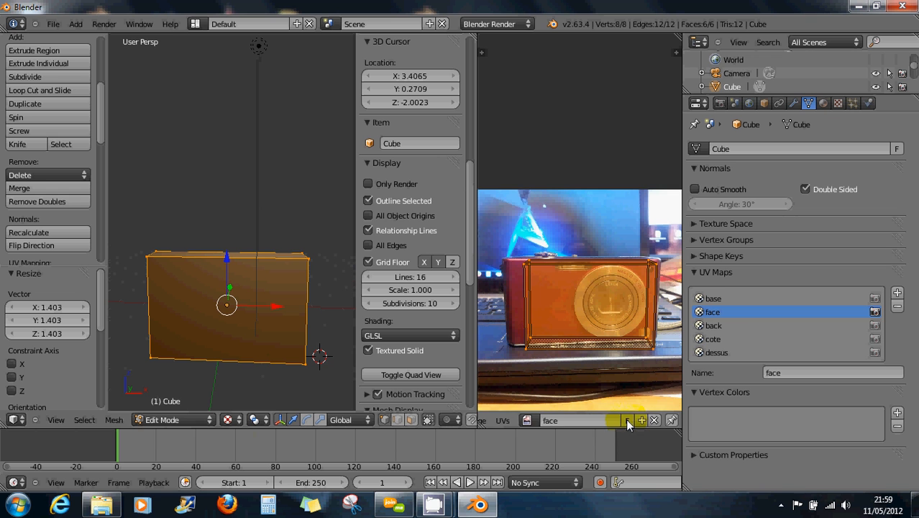
{"action": "middle_click_drag", "start_coordinate": [626, 420], "coordinate": [571, 422]}
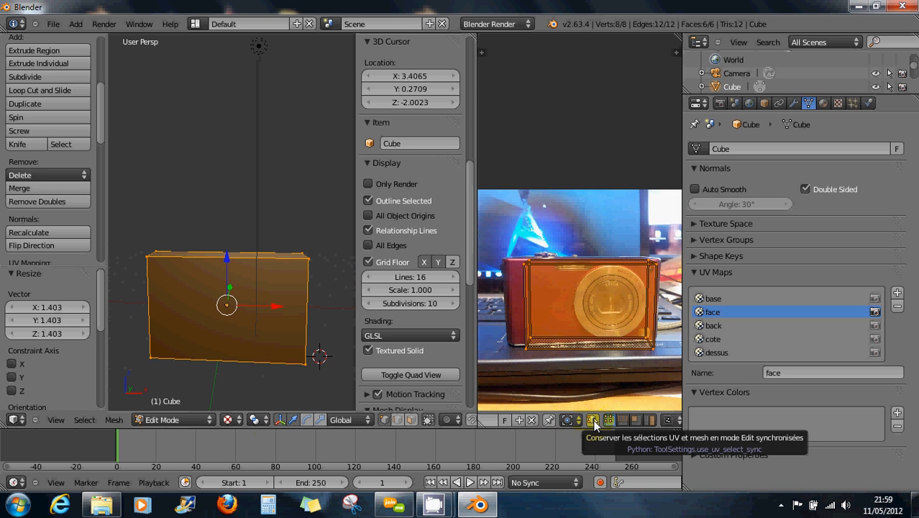
{"action": "left_click", "coordinate": [594, 421]}
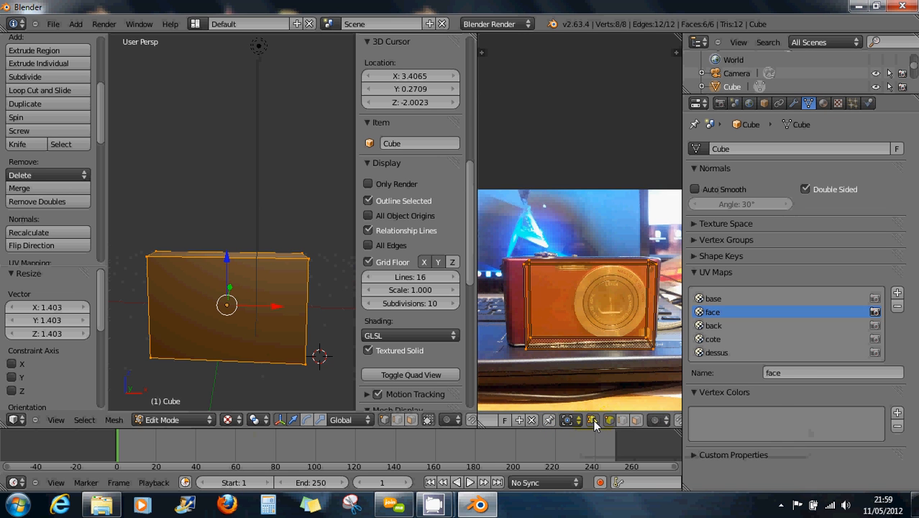
{"action": "left_click", "coordinate": [594, 421]}
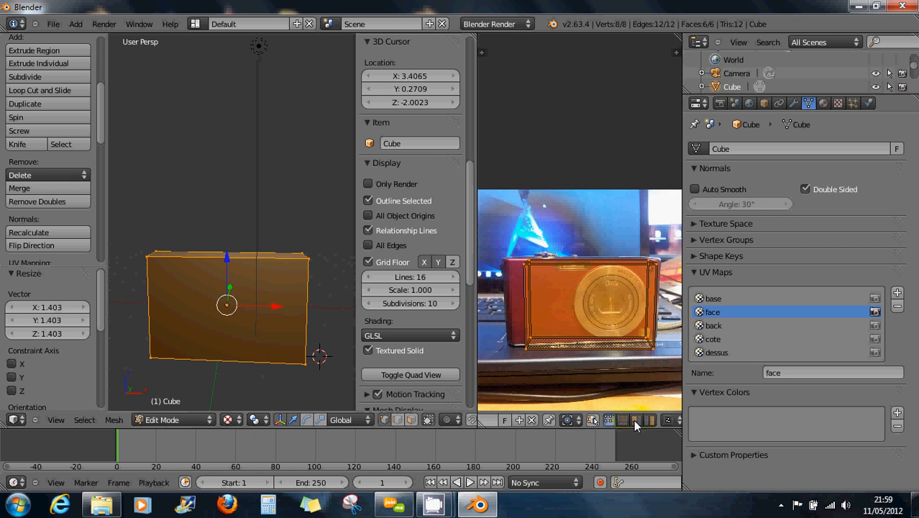
{"action": "scroll", "coordinate": [576, 424], "scroll_direction": "down", "scroll_amount": 5}
{"action": "scroll", "coordinate": [533, 423], "scroll_direction": "up", "scroll_amount": 5}
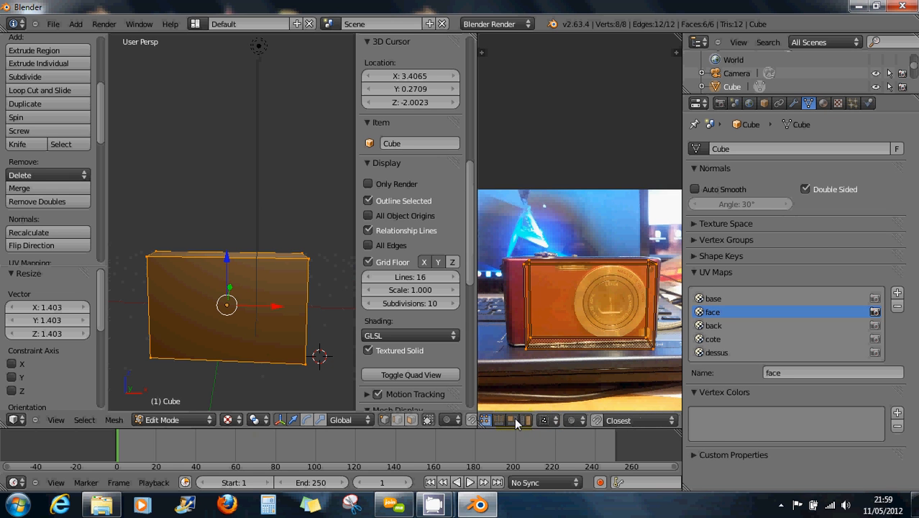
{"action": "scroll", "coordinate": [576, 421], "scroll_direction": "up", "scroll_amount": 1}
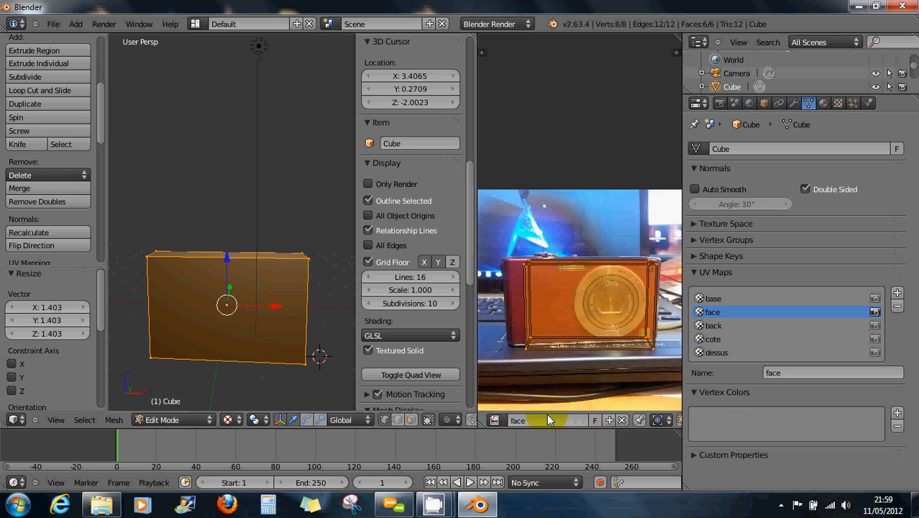
Render the scene to check the cube's appearance and return to the 3D view.
{"action": "key", "text": "F12"}
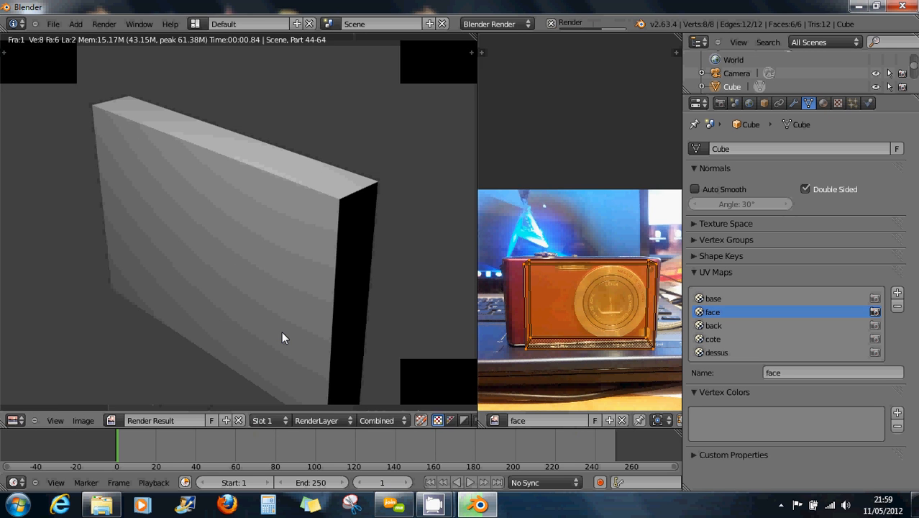
{"action": "key", "text": "Escape"}
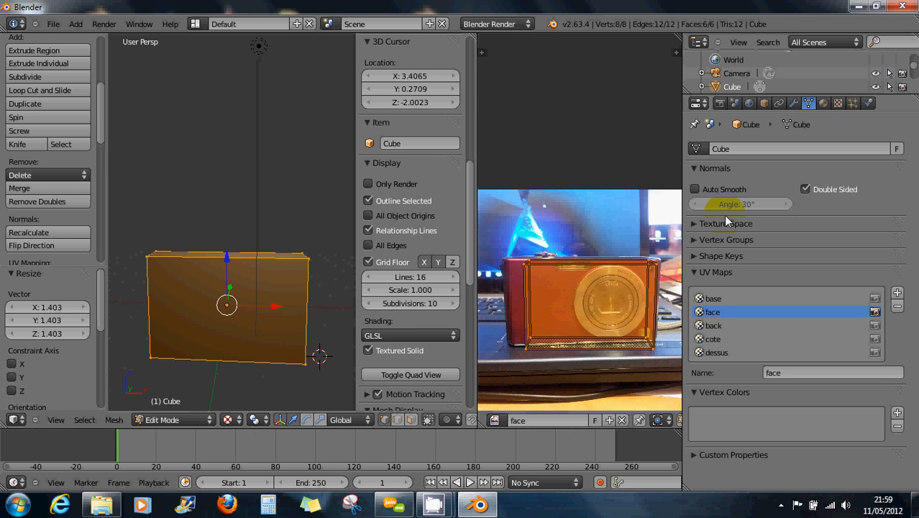
Make base the active and rendered UV map and create a black 1024 × 1024 image named base for it.
{"action": "left_click", "coordinate": [712, 298]}
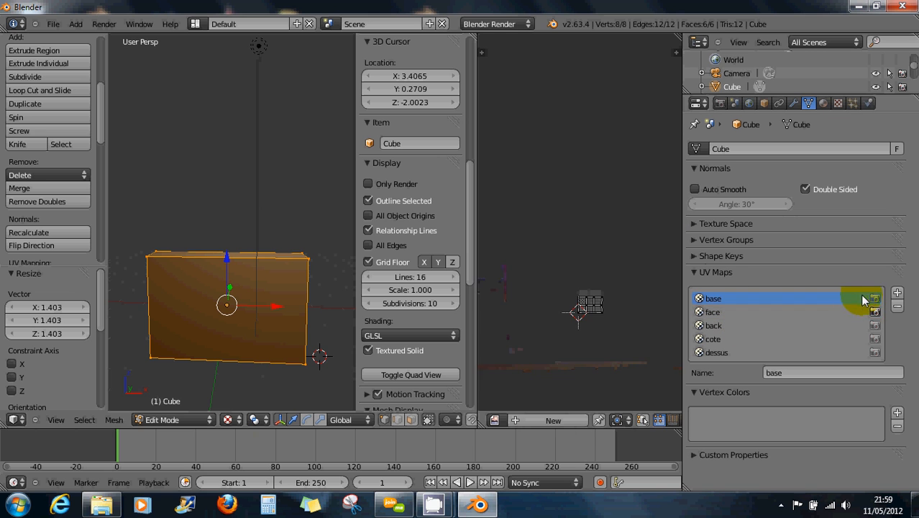
{"action": "left_click", "coordinate": [521, 420]}
{"action": "left_click", "coordinate": [554, 363]}
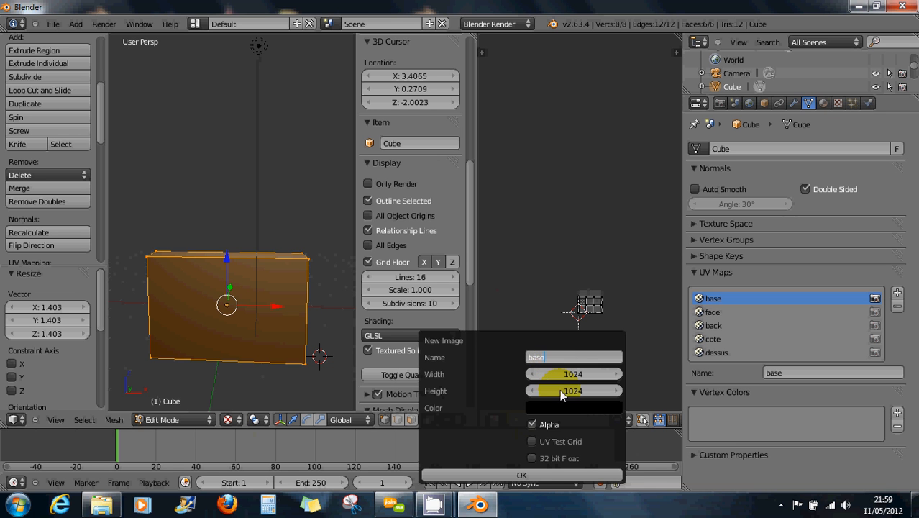
{"action": "left_click", "coordinate": [538, 474]}
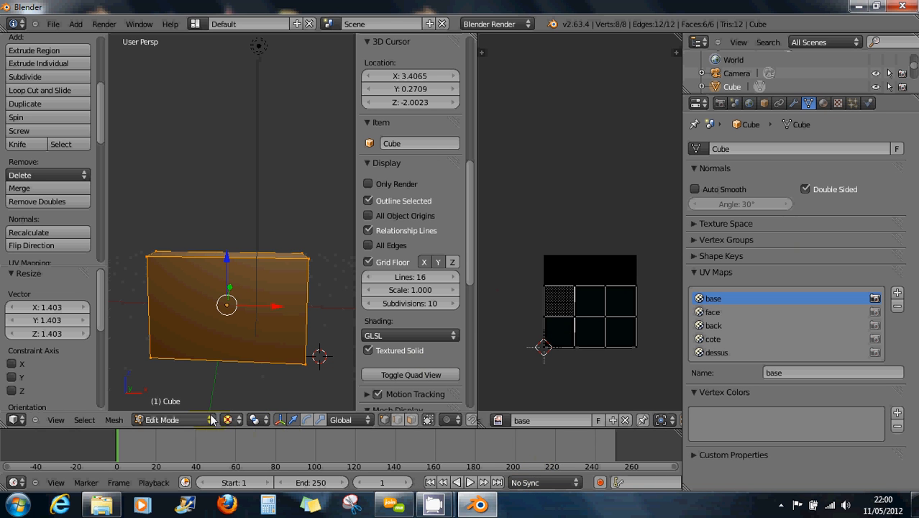
Add a texture of type Image or Movie to the cube's material and name it facetext.
{"action": "left_click", "coordinate": [840, 103]}
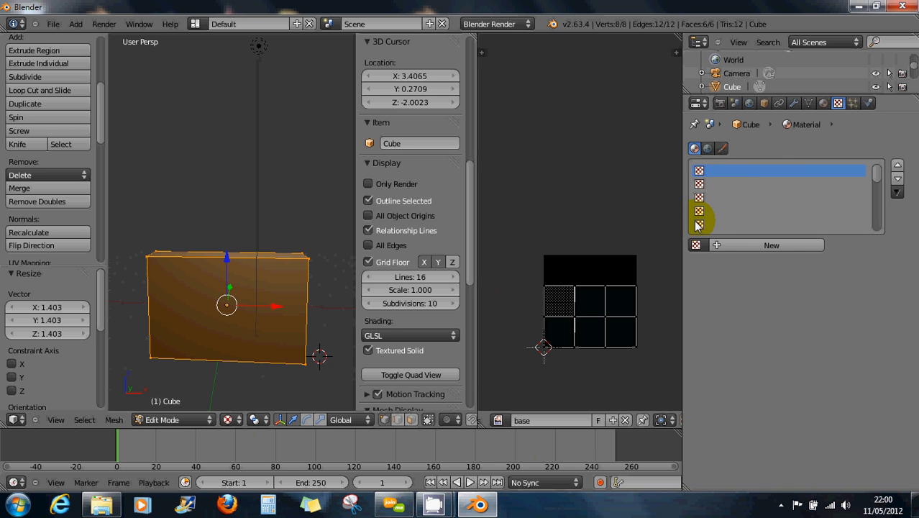
{"action": "left_click", "coordinate": [696, 246]}
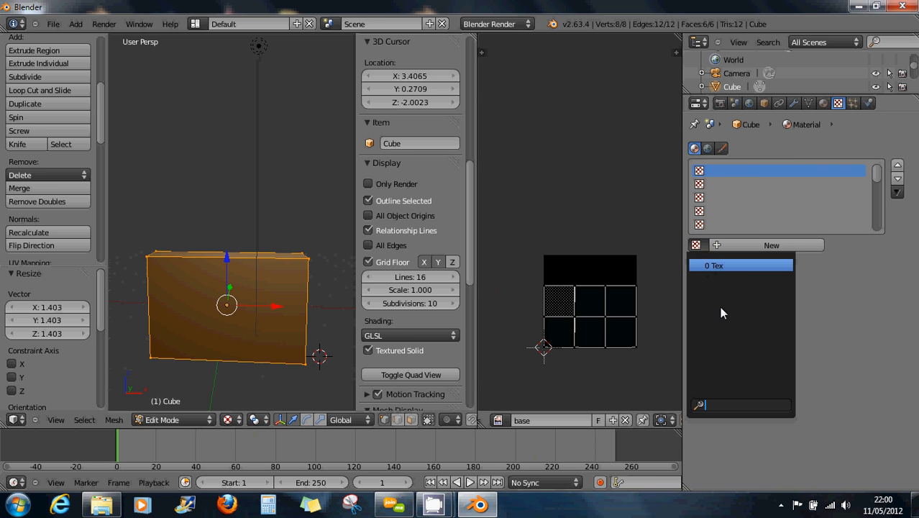
{"action": "left_click", "coordinate": [735, 246]}
{"action": "left_click", "coordinate": [767, 263]}
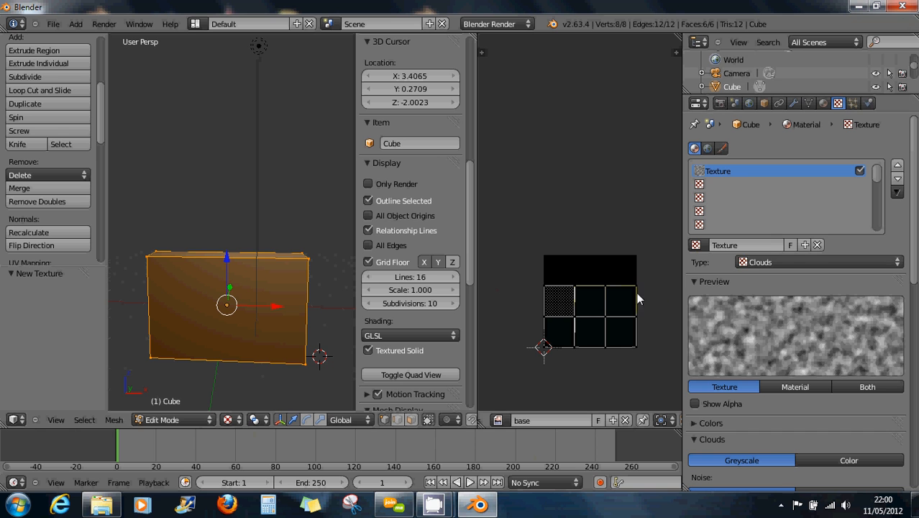
{"action": "left_click", "coordinate": [761, 263]}
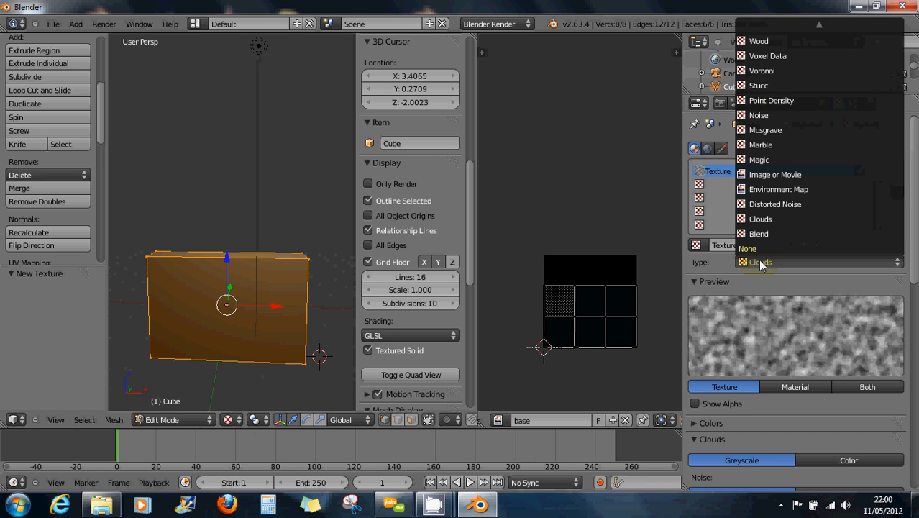
{"action": "left_click", "coordinate": [759, 174]}
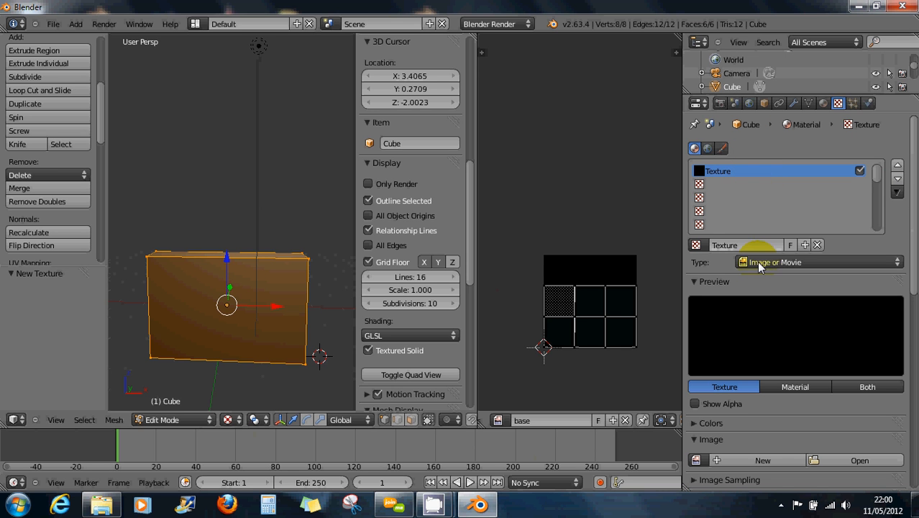
{"action": "left_click", "coordinate": [739, 246]}
Assign the existing face image to the facetext texture.
{"action": "left_click", "coordinate": [697, 462]}
{"action": "left_click", "coordinate": [696, 461]}
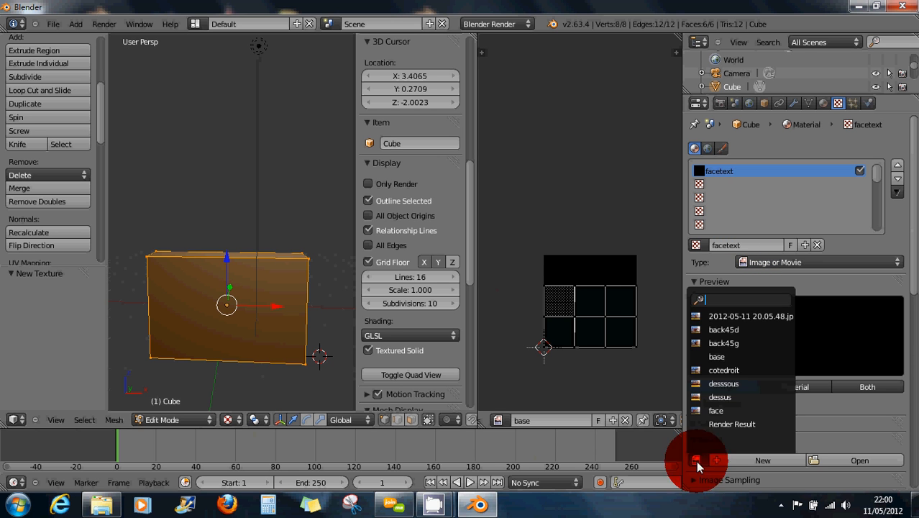
{"action": "left_click", "coordinate": [717, 414]}
Set the facetext texture's mapping coordinates to UV and review its mapping and influence settings.
{"action": "scroll", "coordinate": [762, 392], "scroll_direction": "down", "scroll_amount": 1}
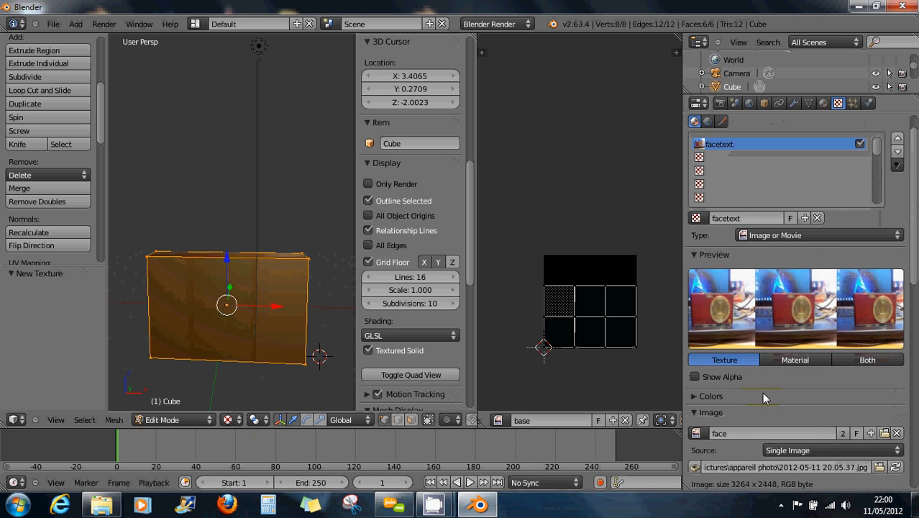
{"action": "scroll", "coordinate": [762, 392], "scroll_direction": "down", "scroll_amount": 4}
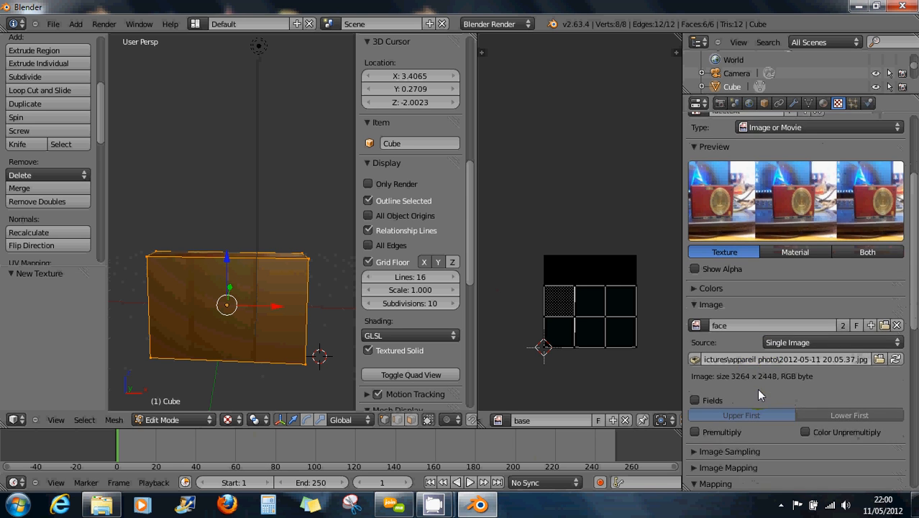
{"action": "scroll", "coordinate": [757, 389], "scroll_direction": "down", "scroll_amount": 3}
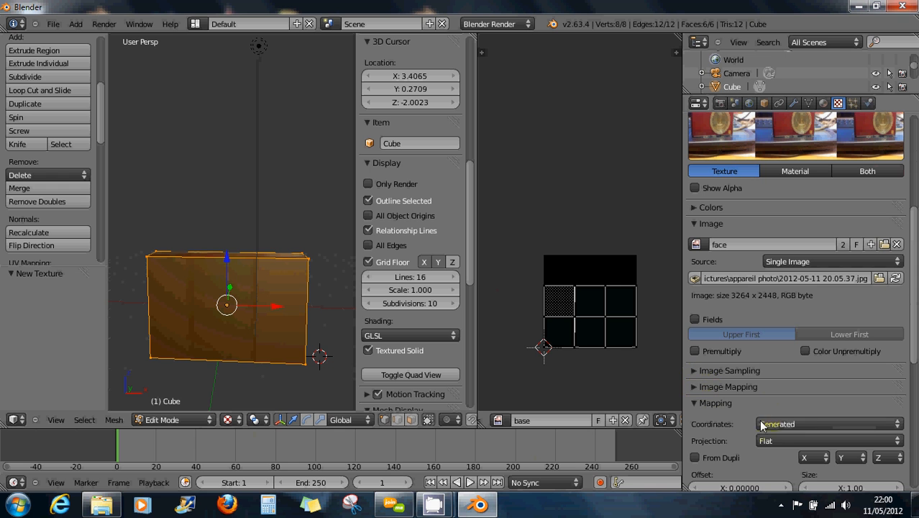
{"action": "left_click", "coordinate": [762, 424]}
{"action": "left_click", "coordinate": [770, 364]}
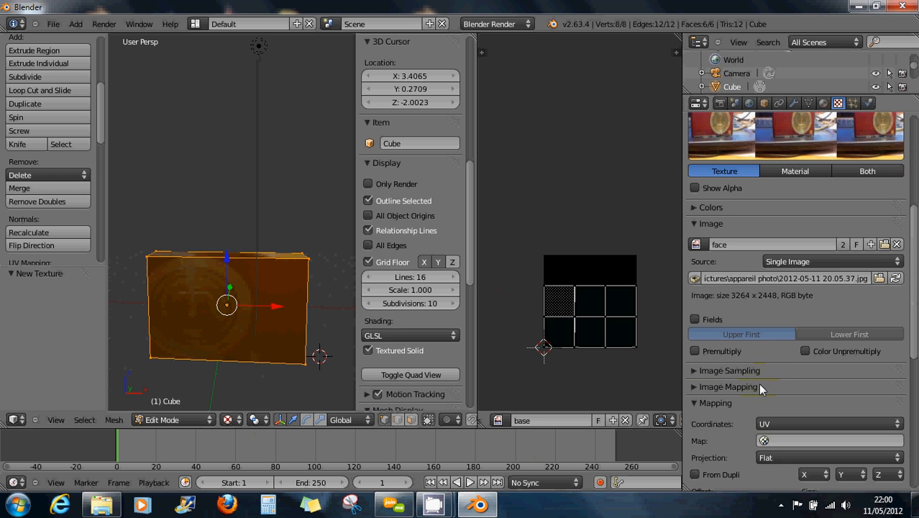
{"action": "scroll", "coordinate": [752, 410], "scroll_direction": "down", "scroll_amount": 4}
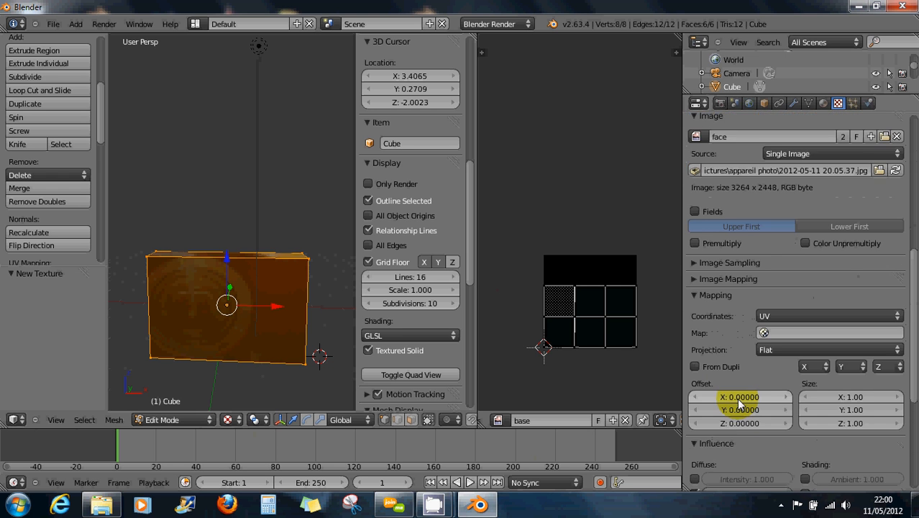
{"action": "scroll", "coordinate": [737, 398], "scroll_direction": "down", "scroll_amount": 3}
{"action": "scroll", "coordinate": [751, 414], "scroll_direction": "down", "scroll_amount": 2}
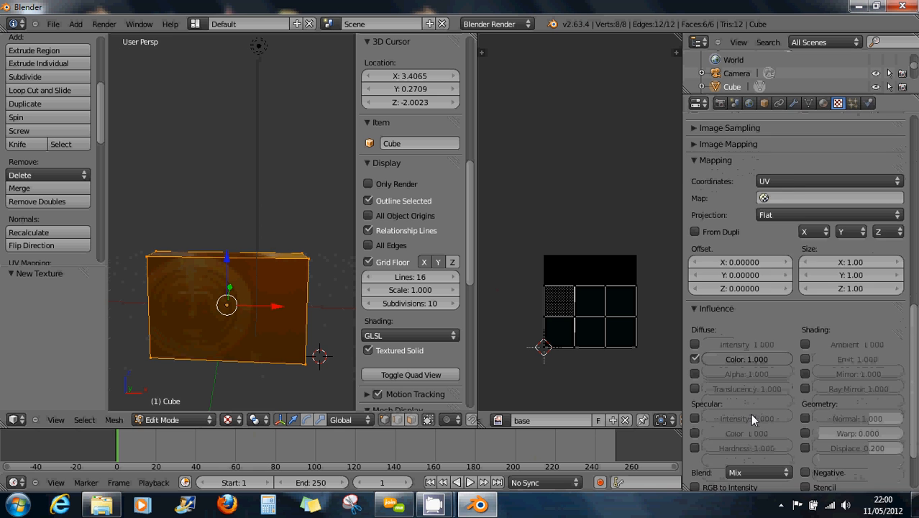
{"action": "scroll", "coordinate": [750, 414], "scroll_direction": "down", "scroll_amount": 2}
{"action": "scroll", "coordinate": [750, 393], "scroll_direction": "up", "scroll_amount": 4}
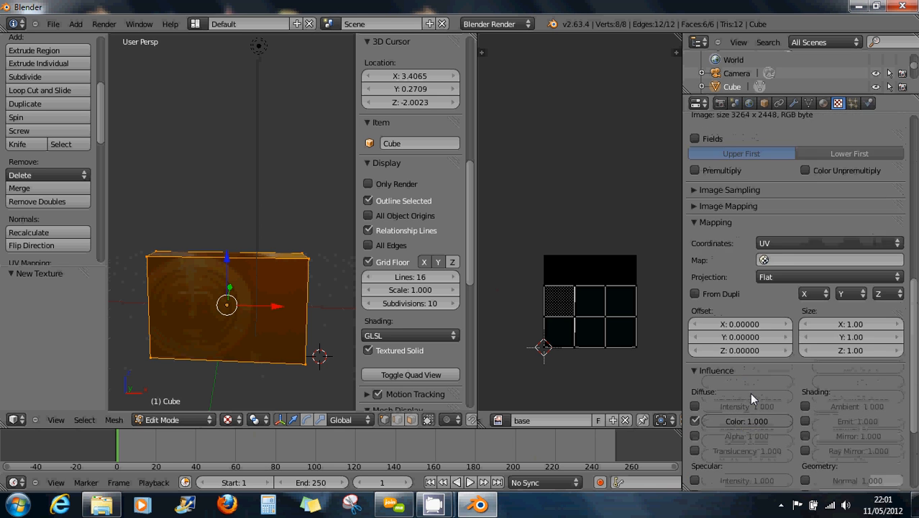
{"action": "scroll", "coordinate": [750, 393], "scroll_direction": "up", "scroll_amount": 12}
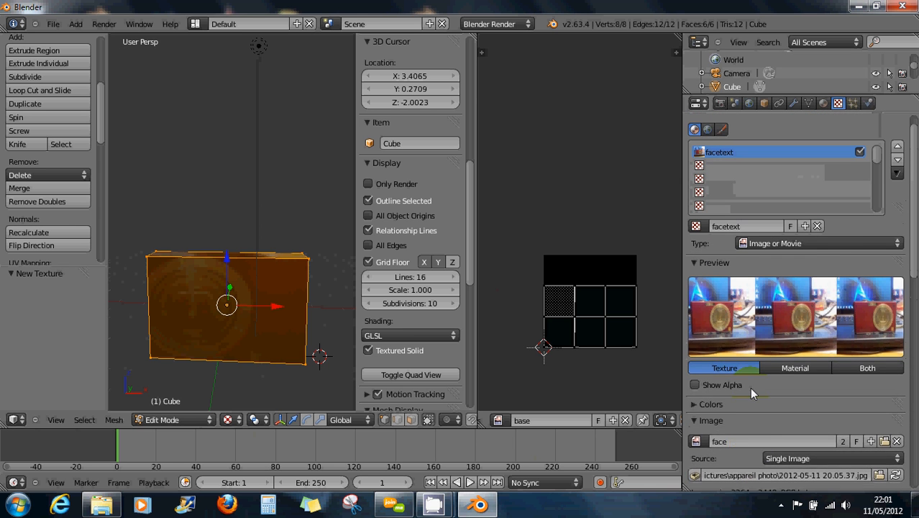
Select the empty texture slot directly below facetext.
{"action": "scroll", "coordinate": [749, 393], "scroll_direction": "up", "scroll_amount": 1}
{"action": "left_click", "coordinate": [711, 185]}
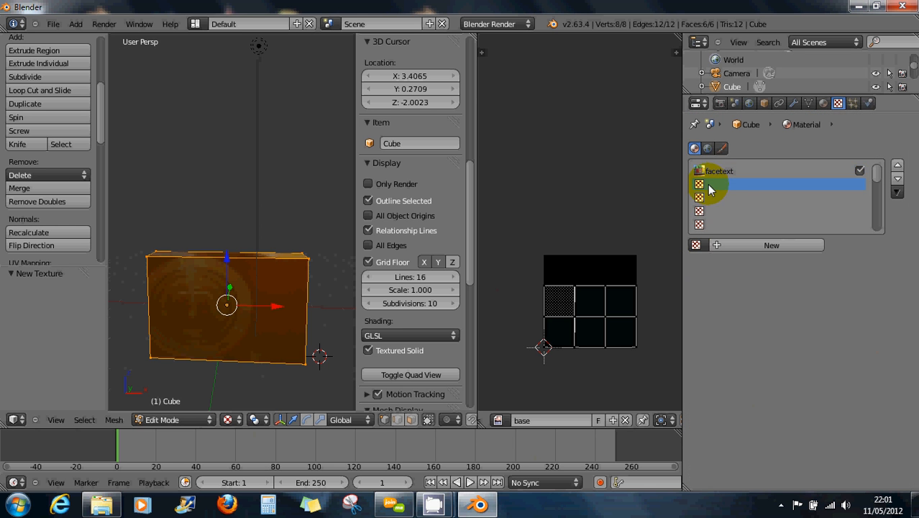
{"action": "left_click", "coordinate": [722, 245]}
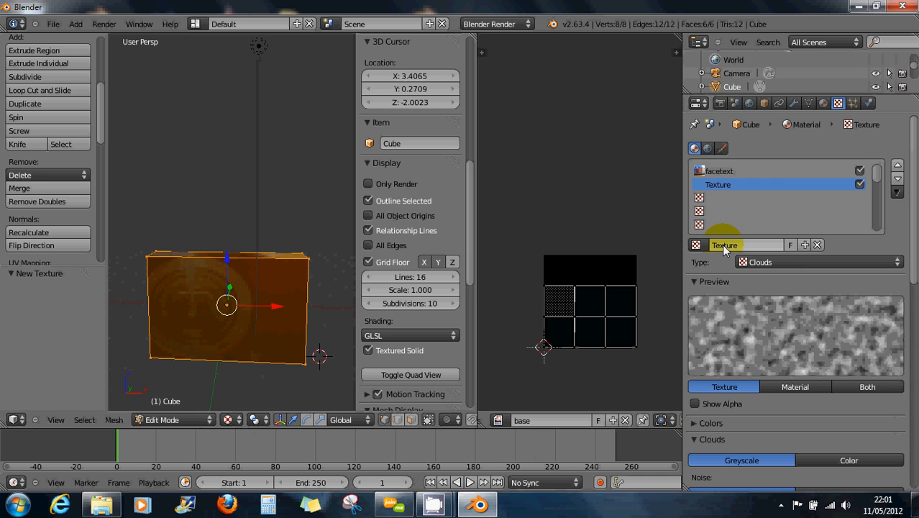
{"action": "left_click", "coordinate": [818, 245]}
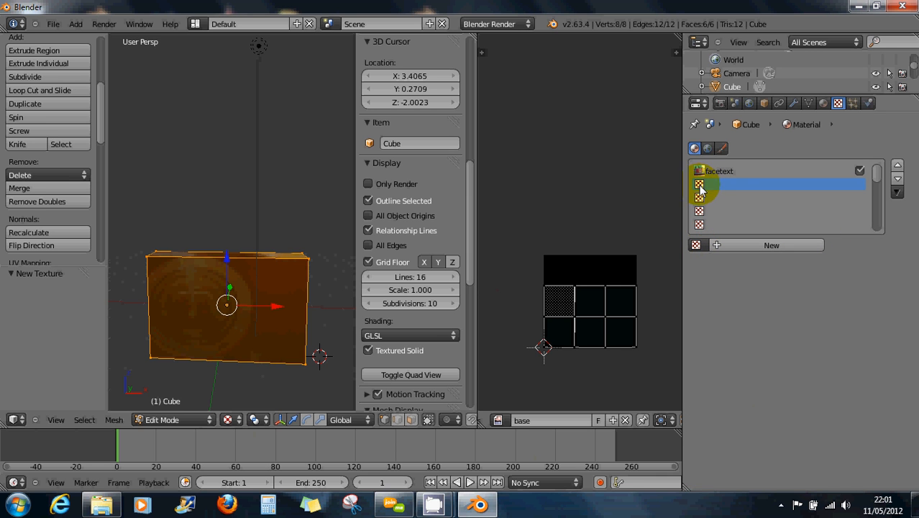
{"action": "left_click", "coordinate": [696, 245]}
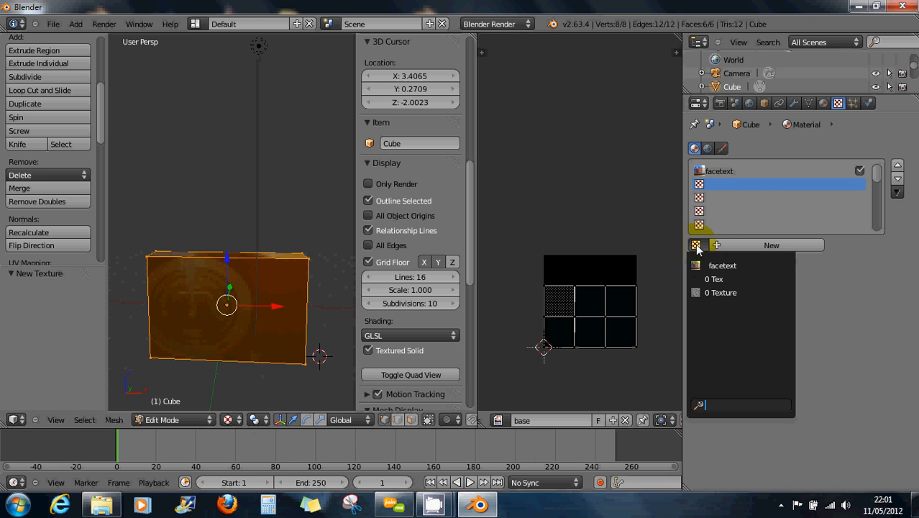
Add an Image or Movie texture in the slot below facetext and assign the existing back45d image to it.
{"action": "left_click", "coordinate": [745, 245]}
{"action": "left_click", "coordinate": [751, 262]}
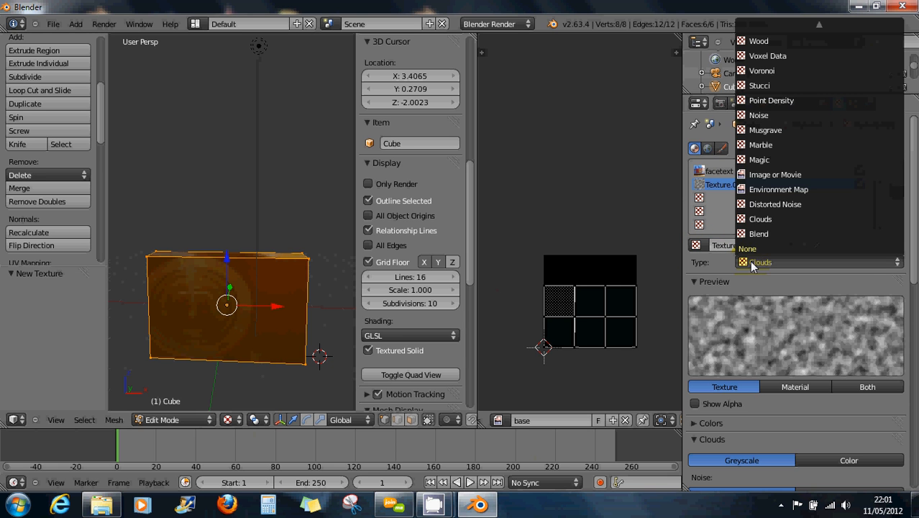
{"action": "left_click", "coordinate": [745, 175]}
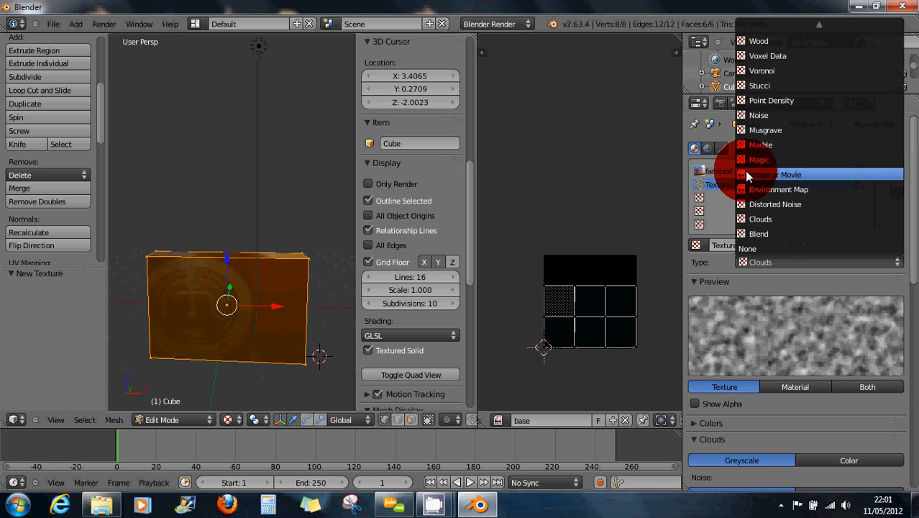
{"action": "scroll", "coordinate": [730, 389], "scroll_direction": "down", "scroll_amount": 2}
{"action": "scroll", "coordinate": [728, 391], "scroll_direction": "down", "scroll_amount": 3}
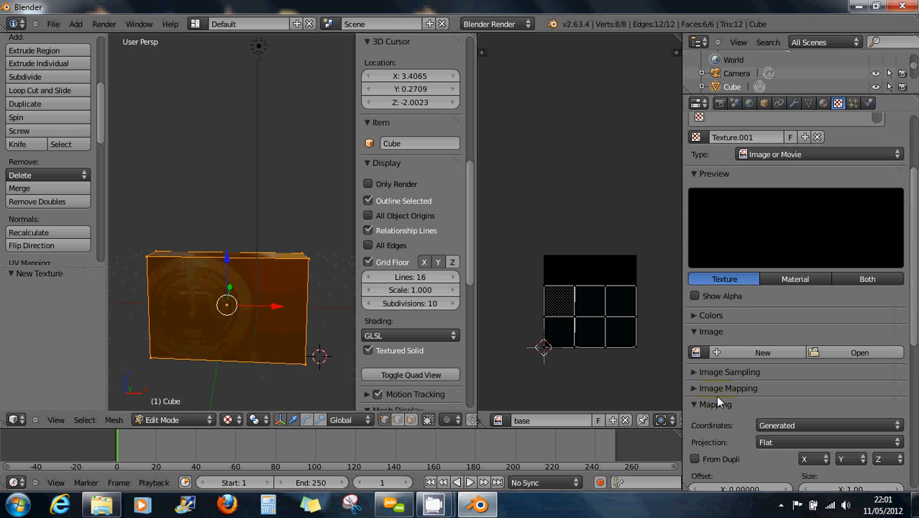
{"action": "left_click", "coordinate": [696, 352]}
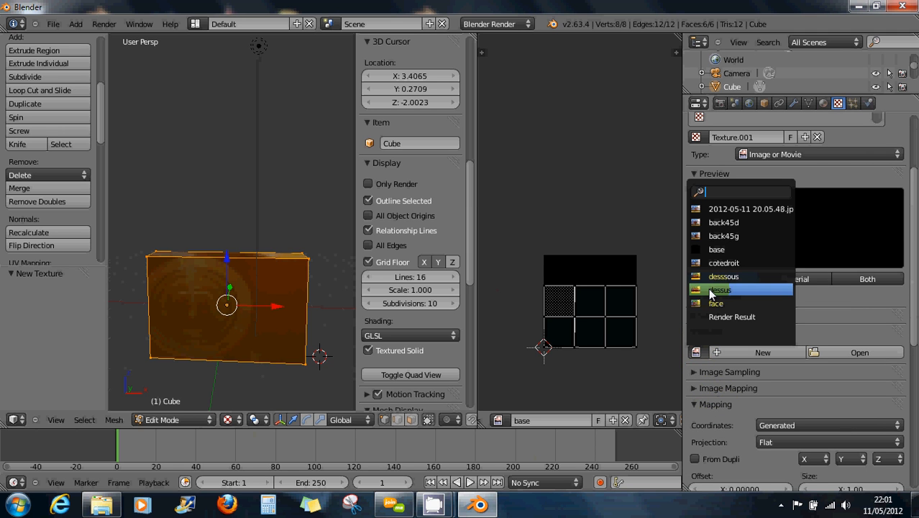
{"action": "left_click", "coordinate": [715, 223]}
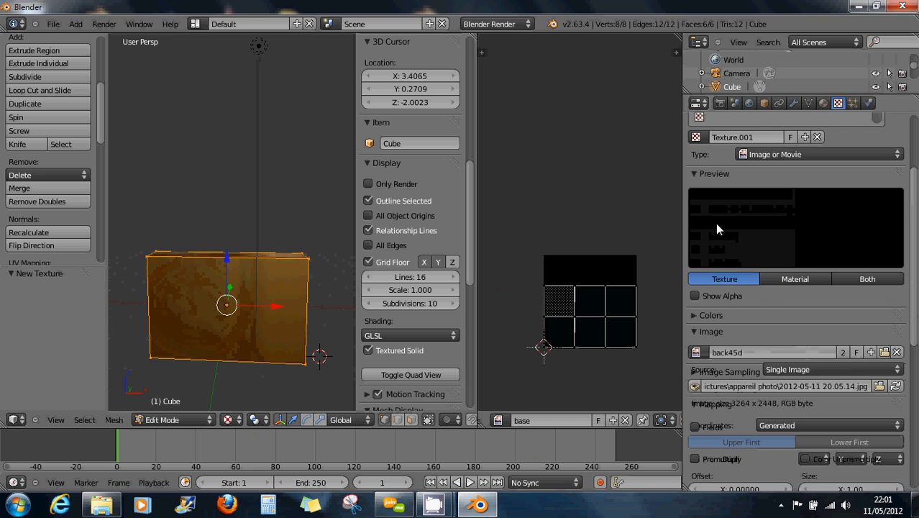
Set the back45d texture's mapping coordinates to UV and check its influence settings.
{"action": "scroll", "coordinate": [733, 371], "scroll_direction": "down", "scroll_amount": 6}
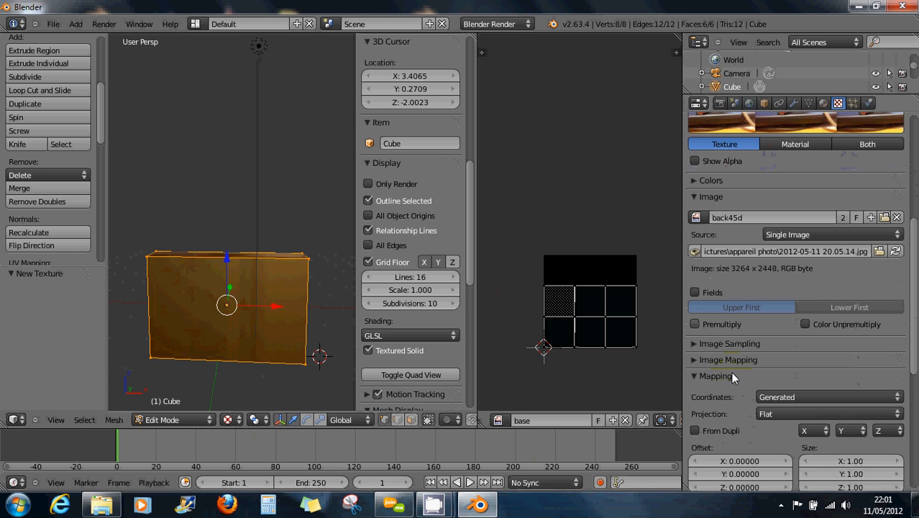
{"action": "left_click", "coordinate": [772, 372]}
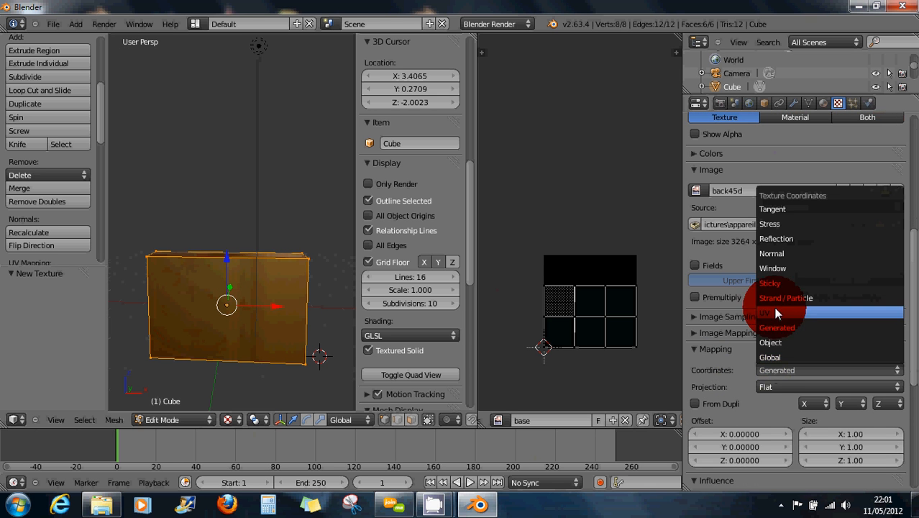
{"action": "left_click", "coordinate": [774, 307]}
{"action": "scroll", "coordinate": [740, 338], "scroll_direction": "down", "scroll_amount": 3}
{"action": "scroll", "coordinate": [738, 342], "scroll_direction": "down", "scroll_amount": 1}
{"action": "scroll", "coordinate": [737, 345], "scroll_direction": "up", "scroll_amount": 11}
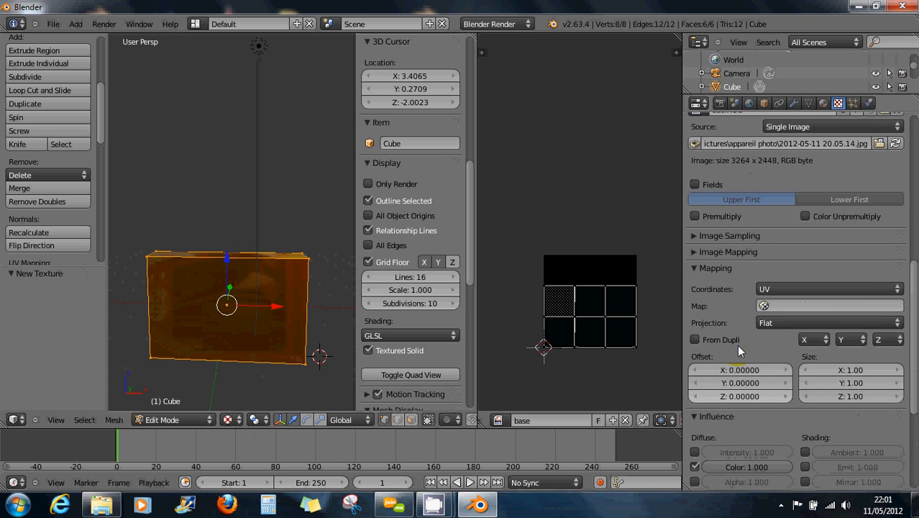
{"action": "scroll", "coordinate": [735, 332], "scroll_direction": "up", "scroll_amount": 3}
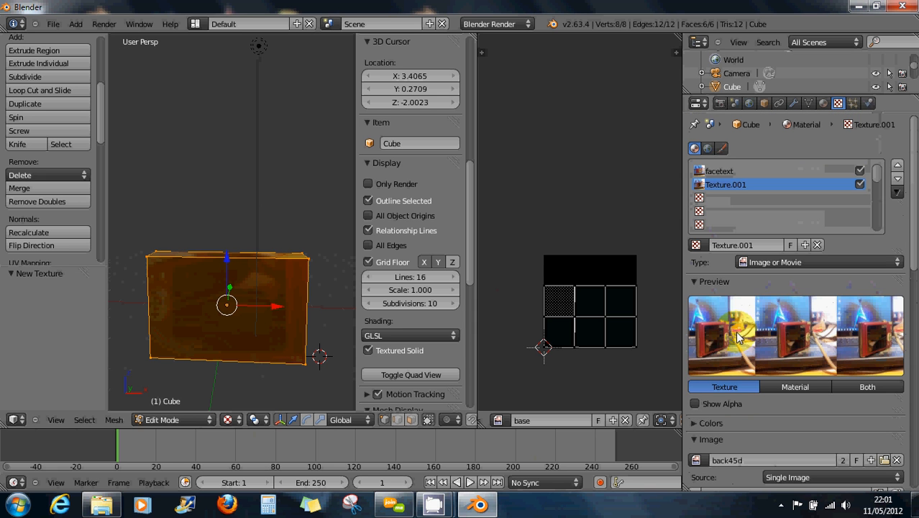
Add an Image or Movie texture in the third slot and assign the existing desssous image to it.
{"action": "left_click", "coordinate": [723, 198]}
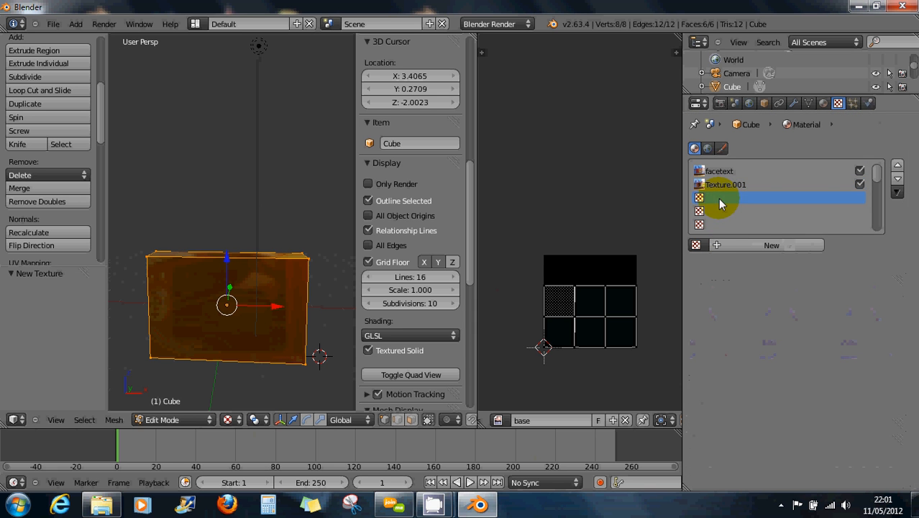
{"action": "left_click", "coordinate": [720, 244]}
{"action": "left_click", "coordinate": [746, 262]}
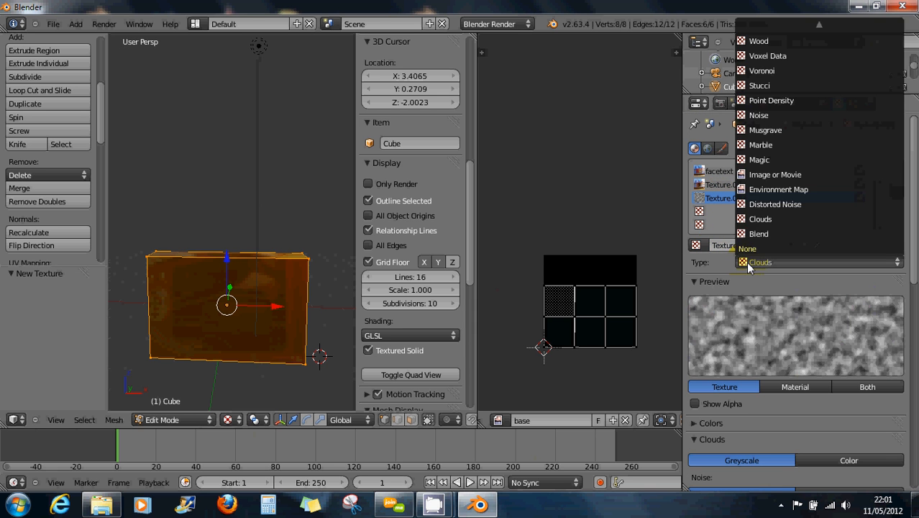
{"action": "left_click", "coordinate": [755, 175]}
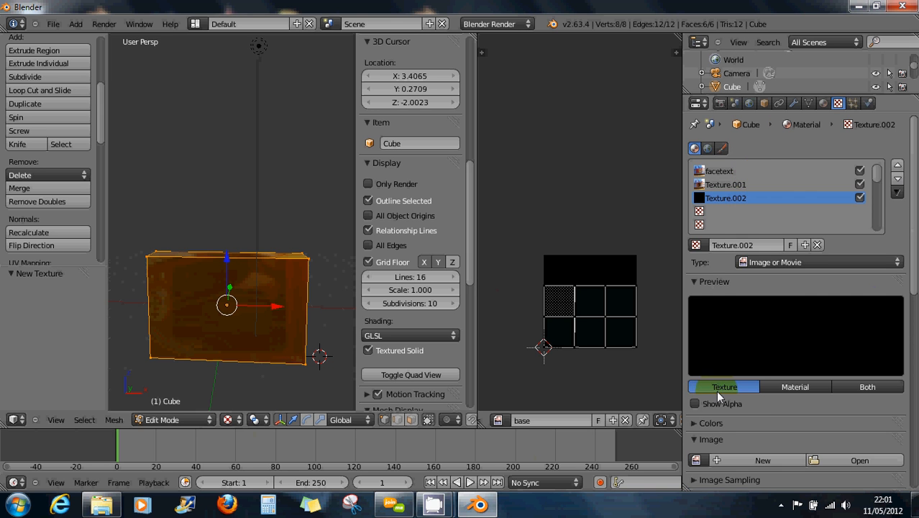
{"action": "scroll", "coordinate": [716, 391], "scroll_direction": "down", "scroll_amount": 3}
{"action": "left_click", "coordinate": [696, 379]}
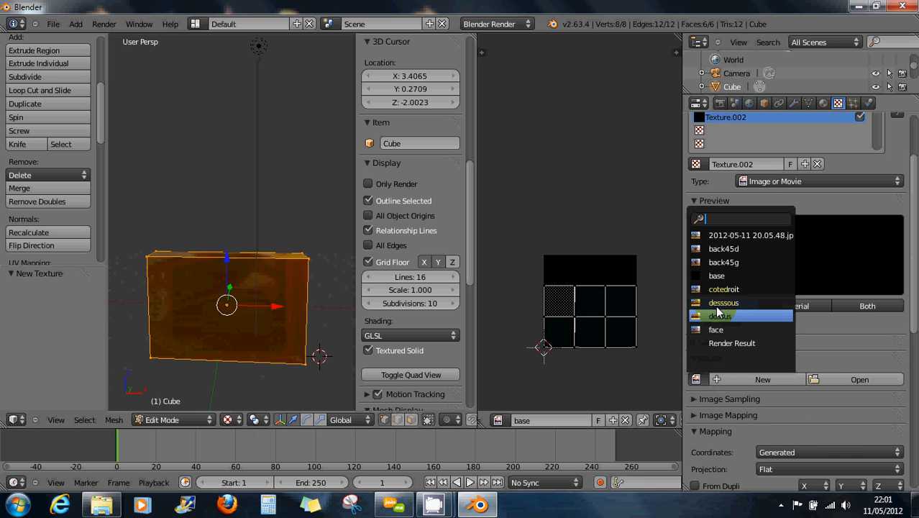
{"action": "left_click", "coordinate": [716, 303]}
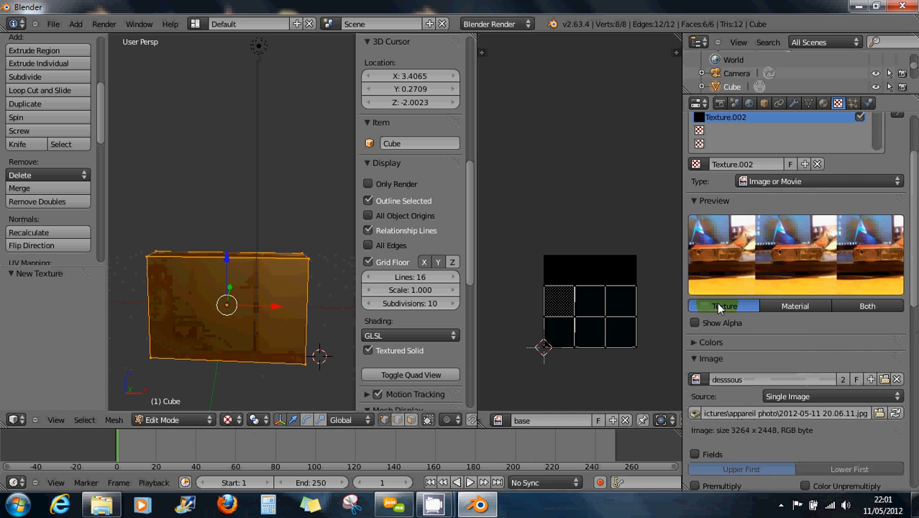
Set the mapping coordinates of the texture with the desssous image to UV.
{"action": "scroll", "coordinate": [728, 372], "scroll_direction": "down", "scroll_amount": 3}
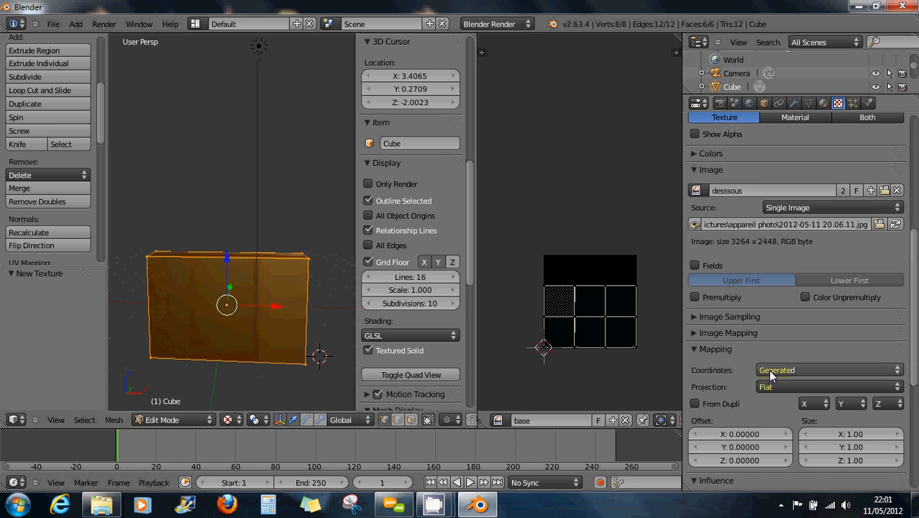
{"action": "left_click", "coordinate": [771, 371]}
{"action": "left_click", "coordinate": [772, 311]}
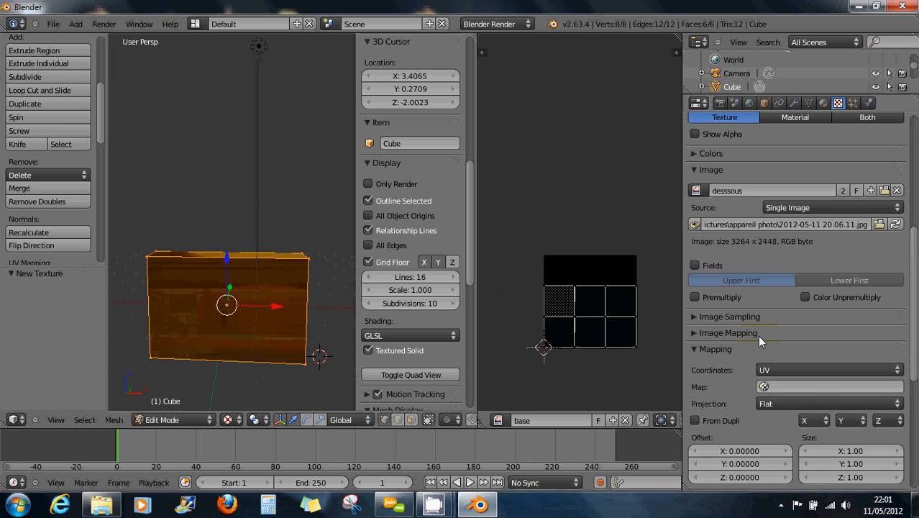
Rename the third texture as dessous.
{"action": "scroll", "coordinate": [758, 335], "scroll_direction": "up", "scroll_amount": 8}
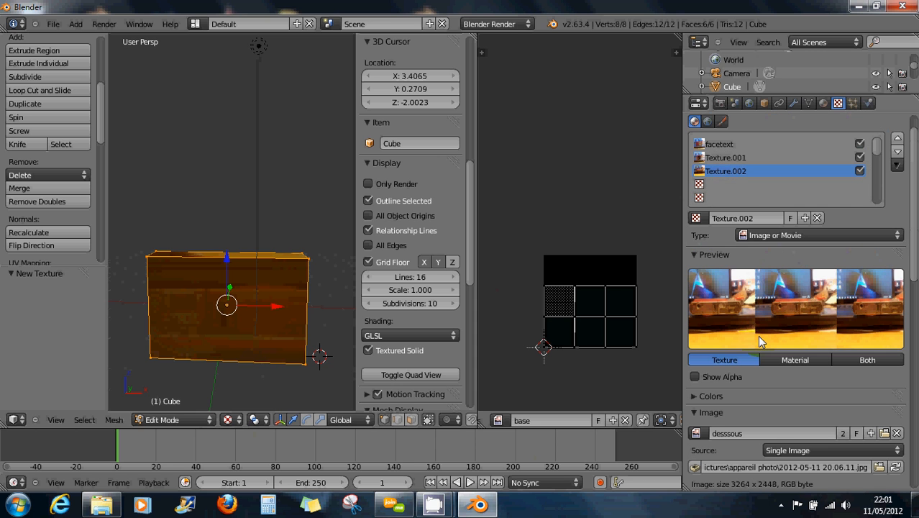
{"action": "left_click", "coordinate": [729, 217]}
{"action": "type", "text": "dessous"}
{"action": "key", "text": "Return"}
Rename the texture using the back45d image as backd and review its image and mapping settings.
{"action": "left_click", "coordinate": [731, 160]}
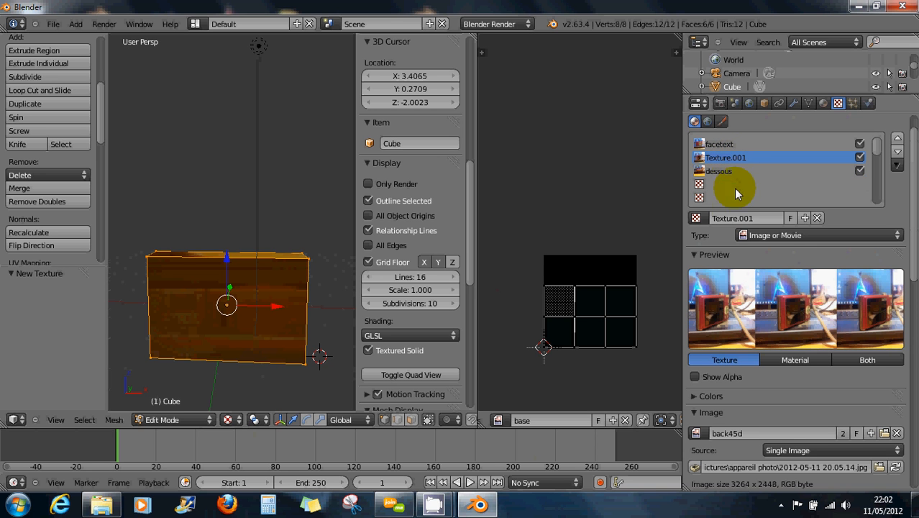
{"action": "left_click", "coordinate": [733, 218]}
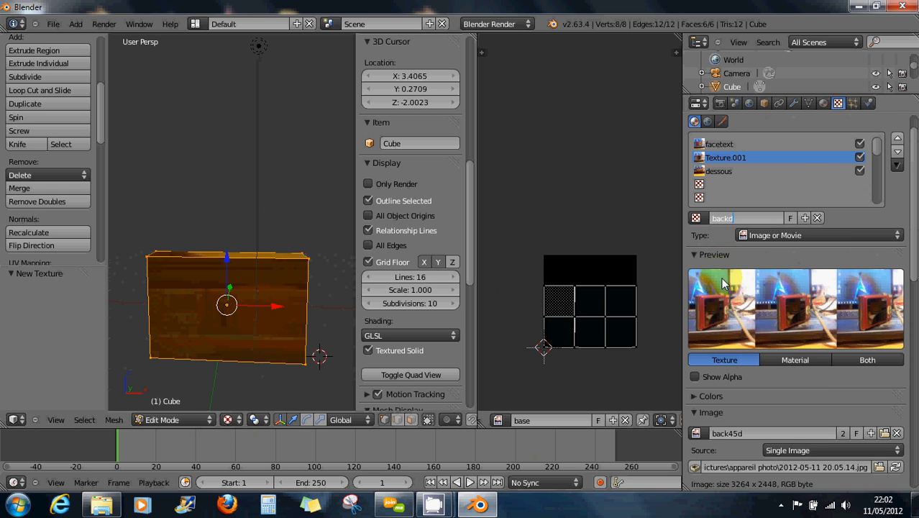
{"action": "key", "text": "Return"}
{"action": "scroll", "coordinate": [719, 298], "scroll_direction": "down", "scroll_amount": 5}
{"action": "scroll", "coordinate": [720, 298], "scroll_direction": "down", "scroll_amount": 5}
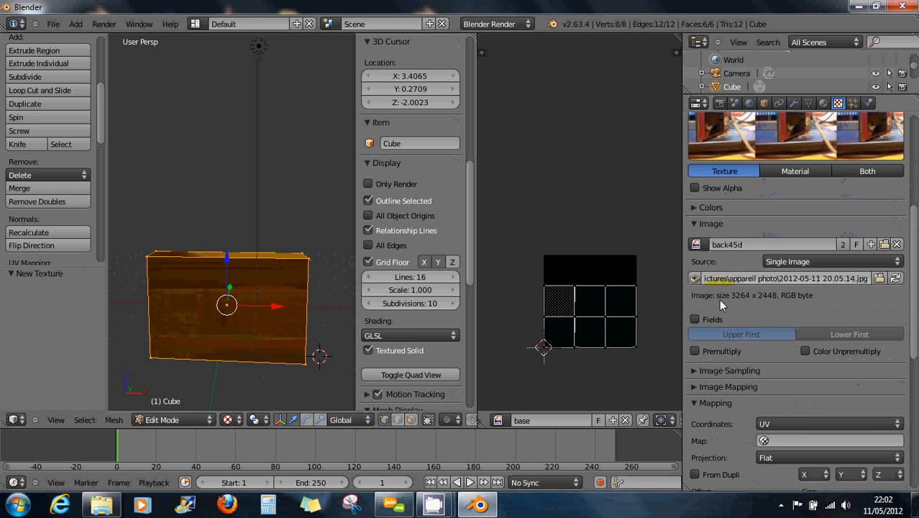
{"action": "scroll", "coordinate": [720, 324], "scroll_direction": "down", "scroll_amount": 3}
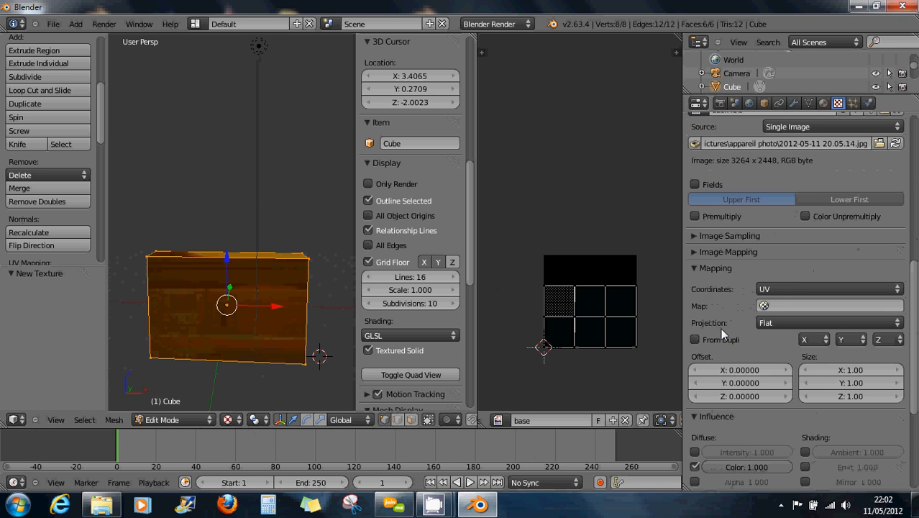
{"action": "scroll", "coordinate": [720, 328], "scroll_direction": "up", "scroll_amount": 11}
{"action": "scroll", "coordinate": [720, 329], "scroll_direction": "up", "scroll_amount": 3}
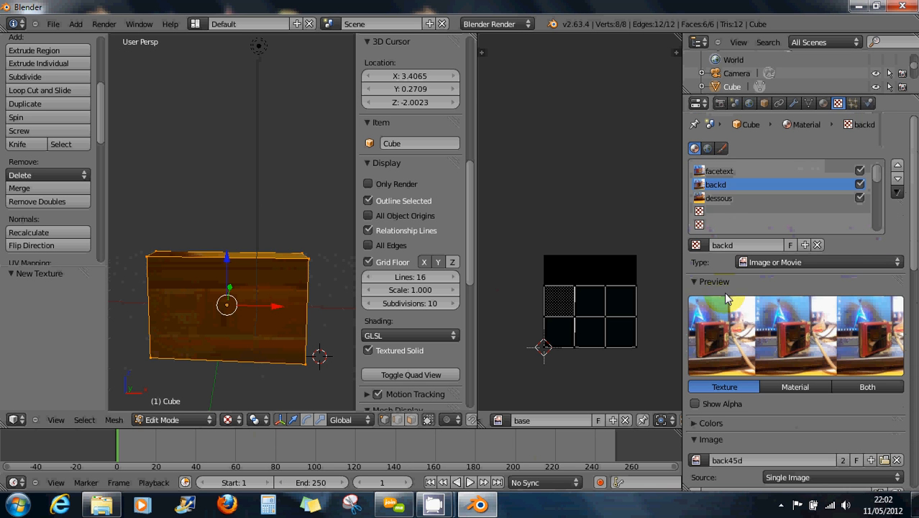
Add an Image or Movie texture in the fourth slot and assign the existing cotedroit image to it.
{"action": "left_click", "coordinate": [712, 211]}
{"action": "left_click", "coordinate": [718, 243]}
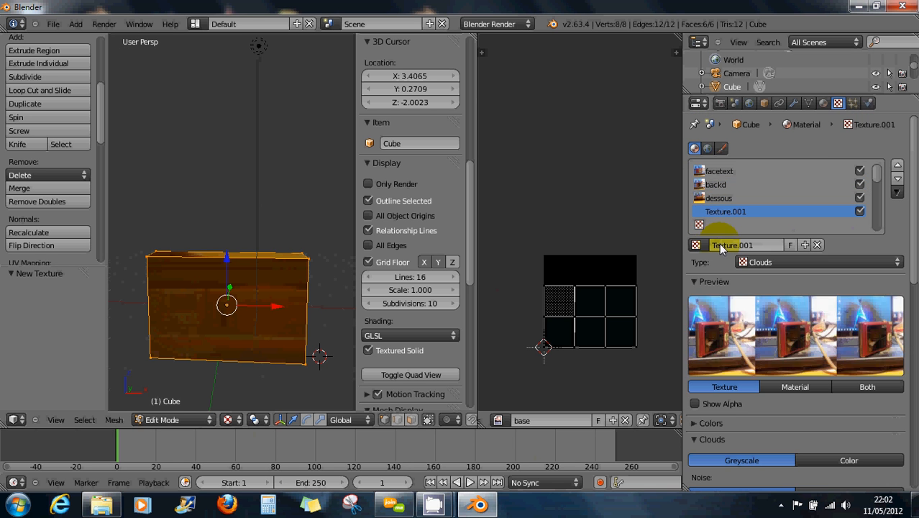
{"action": "left_click", "coordinate": [745, 262]}
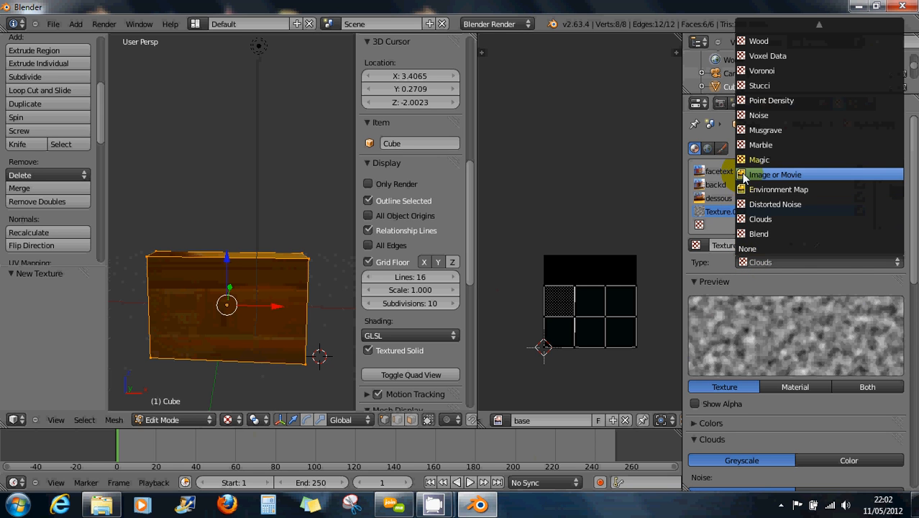
{"action": "left_click", "coordinate": [743, 176]}
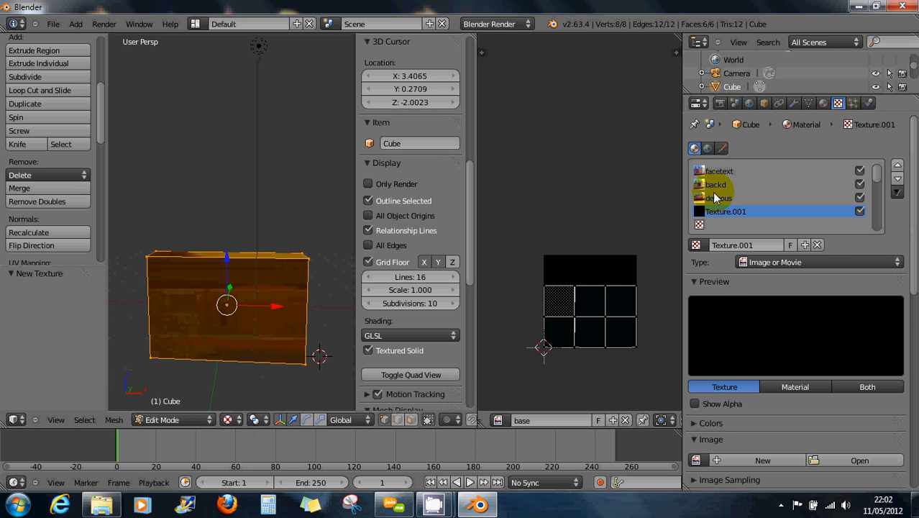
{"action": "scroll", "coordinate": [723, 293], "scroll_direction": "down", "scroll_amount": 8}
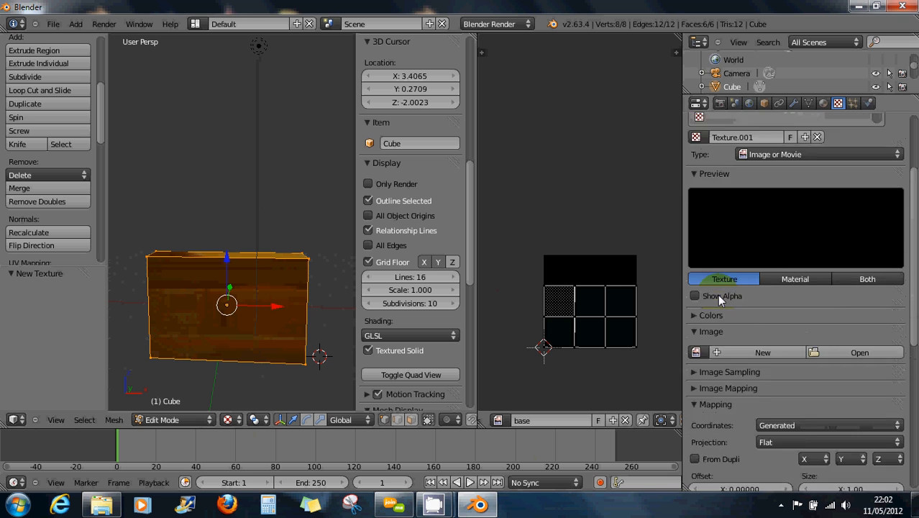
{"action": "left_click", "coordinate": [697, 246]}
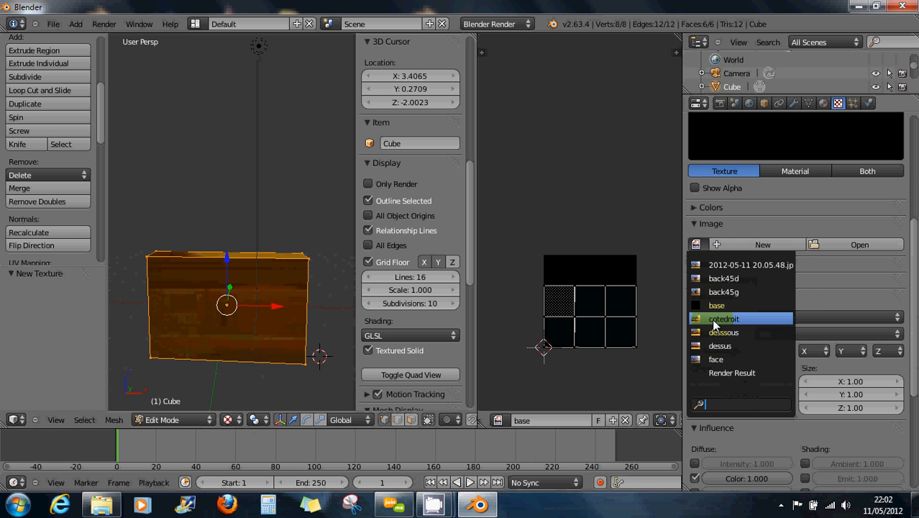
{"action": "left_click", "coordinate": [714, 321]}
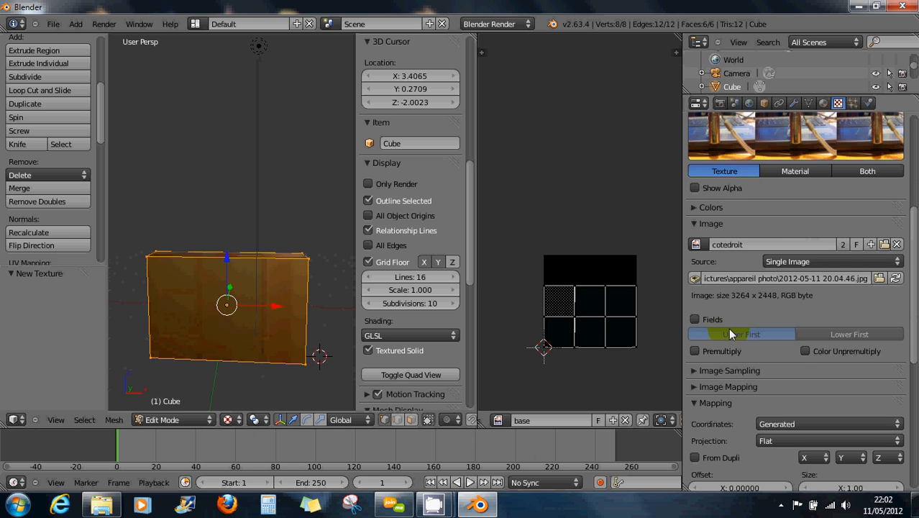
Set the cotedroit texture's mapping coordinates to UV.
{"action": "scroll", "coordinate": [727, 329], "scroll_direction": "down", "scroll_amount": 3}
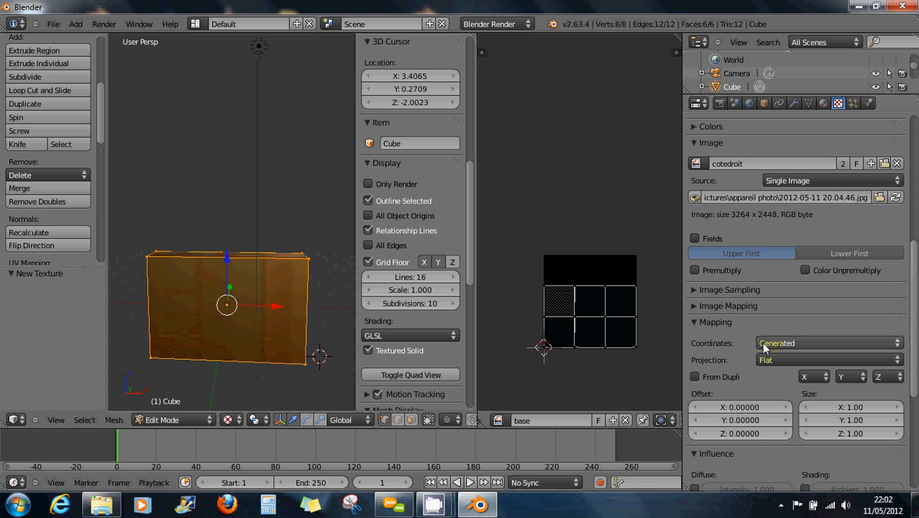
{"action": "left_click", "coordinate": [765, 345]}
{"action": "left_click", "coordinate": [780, 282]}
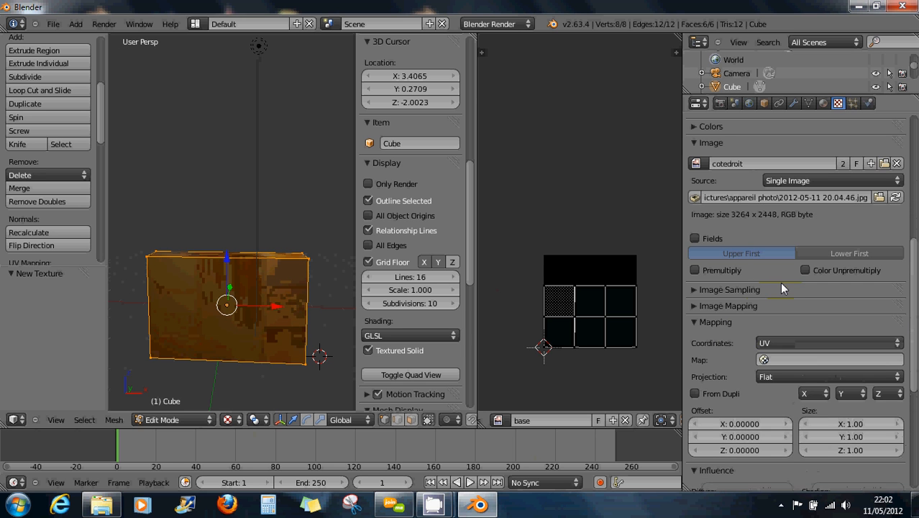
{"action": "scroll", "coordinate": [735, 324], "scroll_direction": "down", "scroll_amount": 5}
{"action": "scroll", "coordinate": [735, 323], "scroll_direction": "up", "scroll_amount": 10}
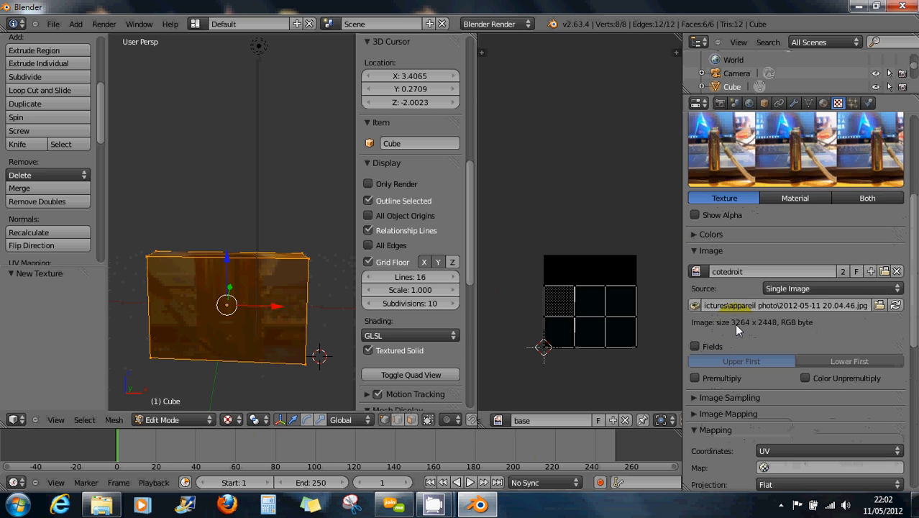
Rename the fourth texture, which uses the cotedroit image, as droit.
{"action": "scroll", "coordinate": [735, 324], "scroll_direction": "up", "scroll_amount": 7}
{"action": "double_click", "coordinate": [727, 246]}
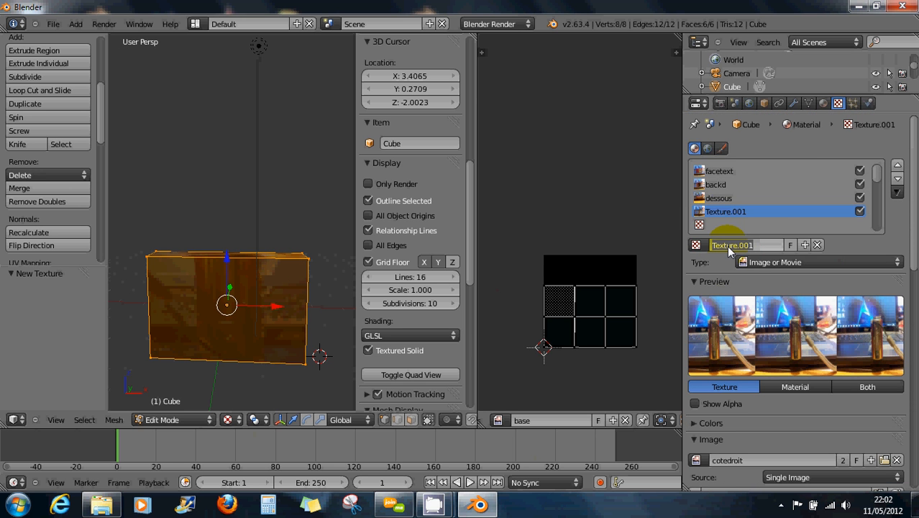
{"action": "type", "text": "droit"}
{"action": "key", "text": "Return"}
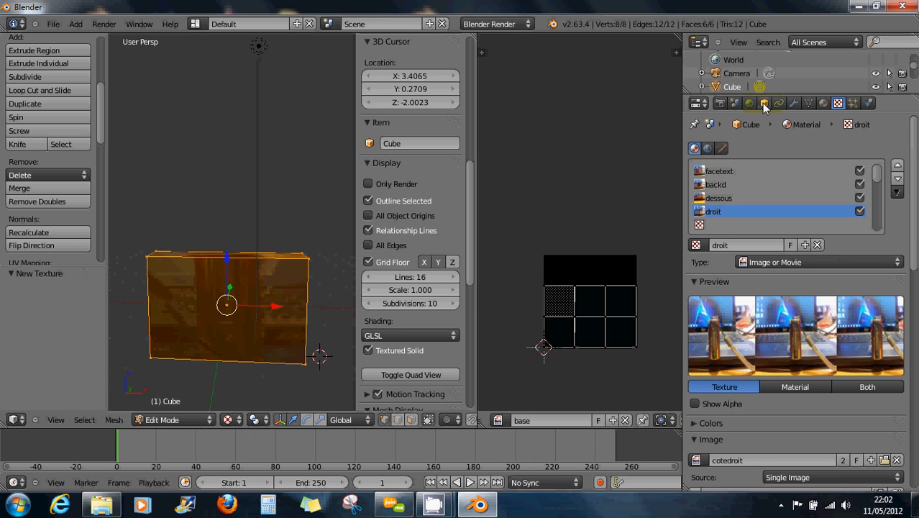
Make the cube's face UV map active and set it as the map used for rendering.
{"action": "left_click", "coordinate": [809, 103]}
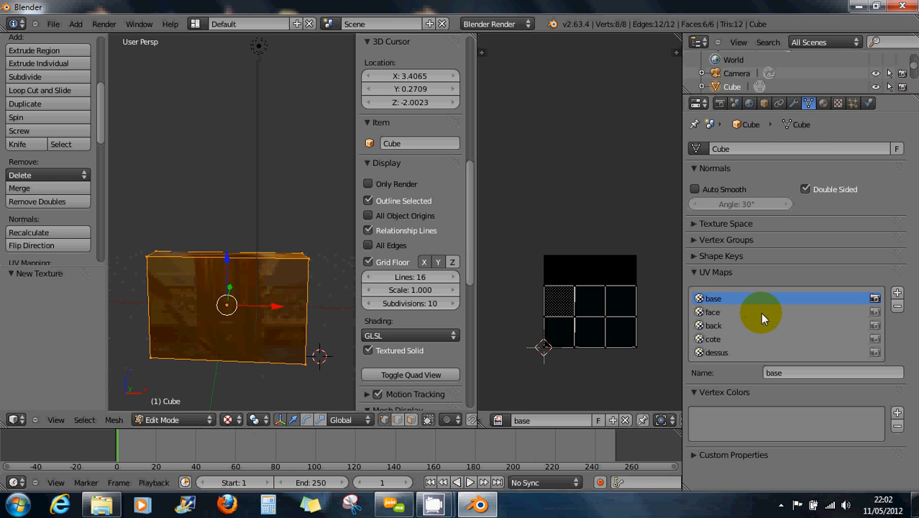
{"action": "left_click", "coordinate": [713, 314]}
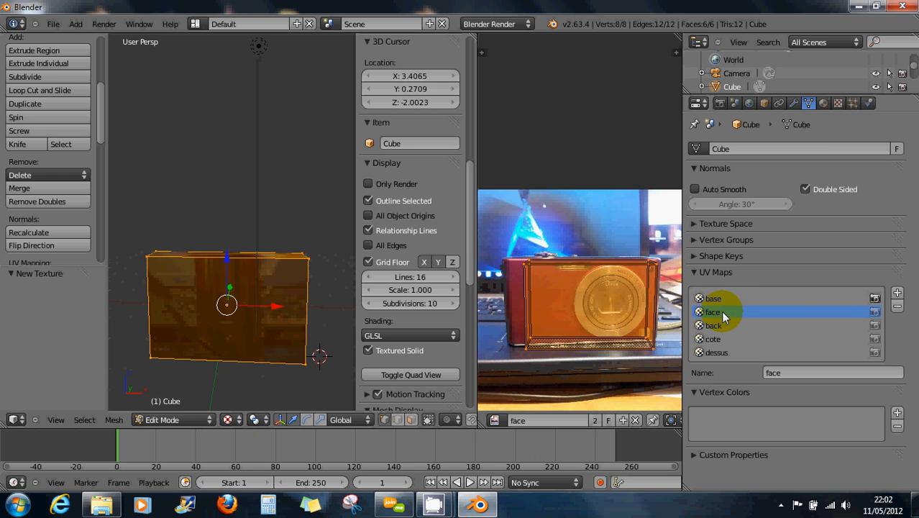
{"action": "left_click", "coordinate": [875, 312]}
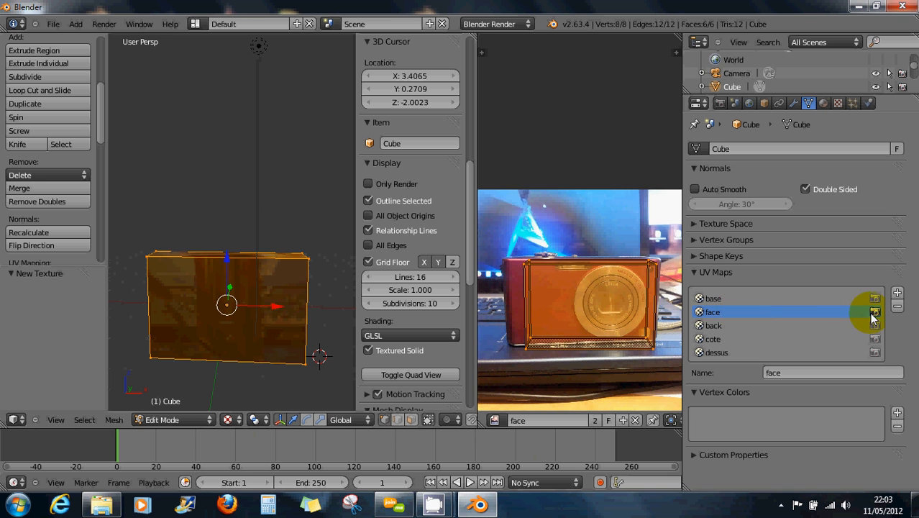
Shift the face UV layout over the camera photo by about -0.032 in X, and nudge it about 0.002 in X and 0.005 in Y.
{"action": "scroll", "coordinate": [616, 308], "scroll_direction": "up", "scroll_amount": 3}
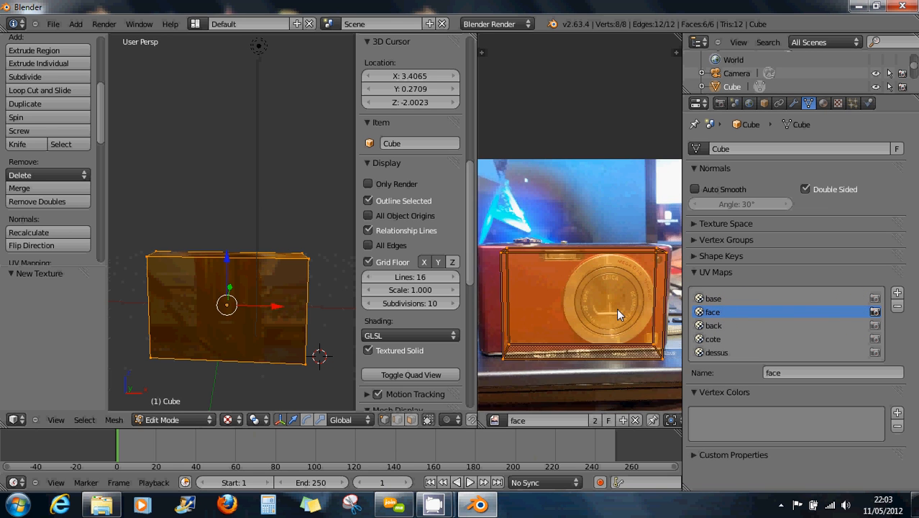
{"action": "scroll", "coordinate": [612, 304], "scroll_direction": "down", "scroll_amount": 1}
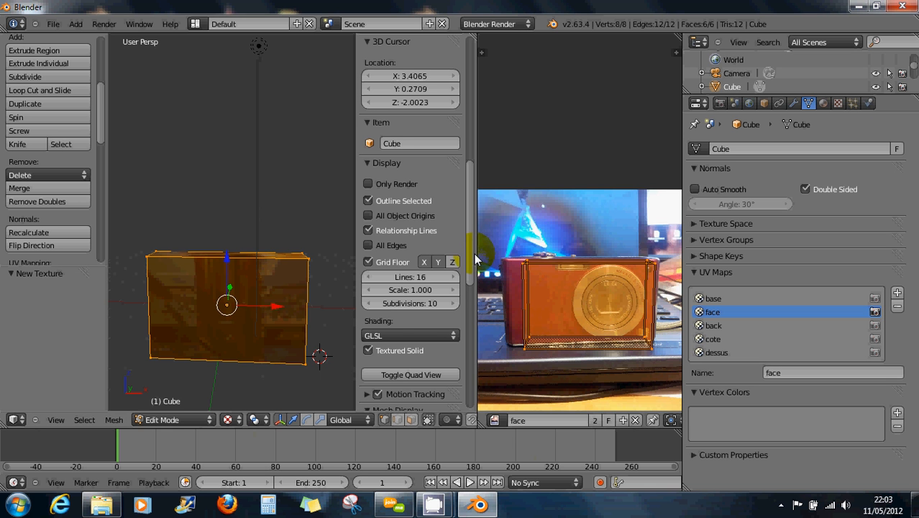
{"action": "left_click_drag", "start_coordinate": [477, 259], "coordinate": [413, 259]}
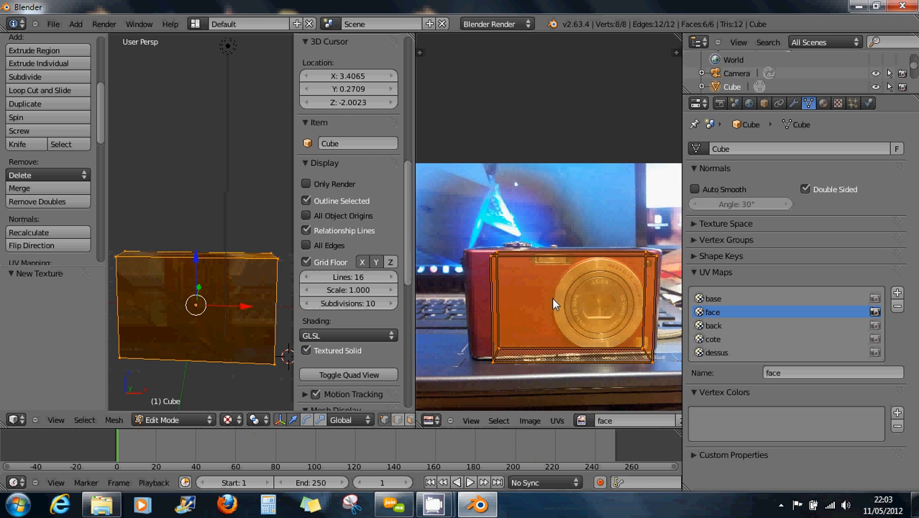
{"action": "key", "text": "g"}
{"action": "left_click", "coordinate": [543, 297]}
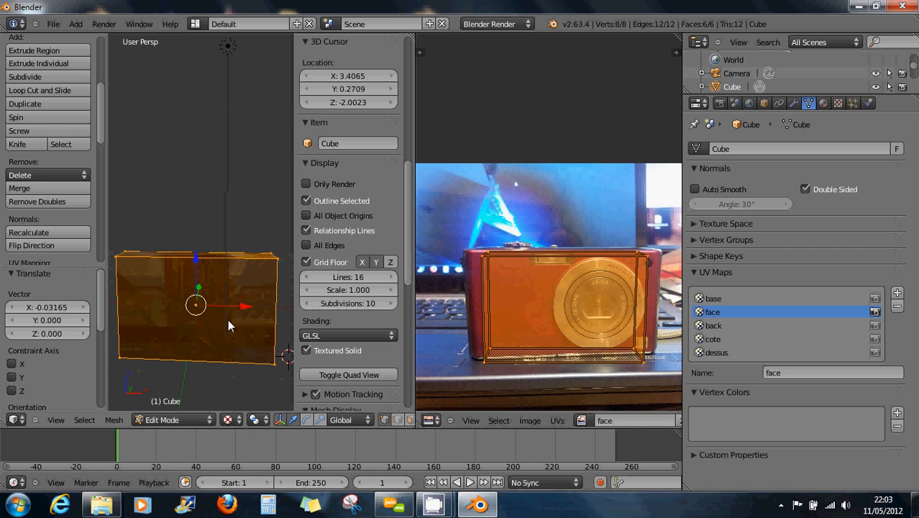
{"action": "left_click", "coordinate": [875, 312]}
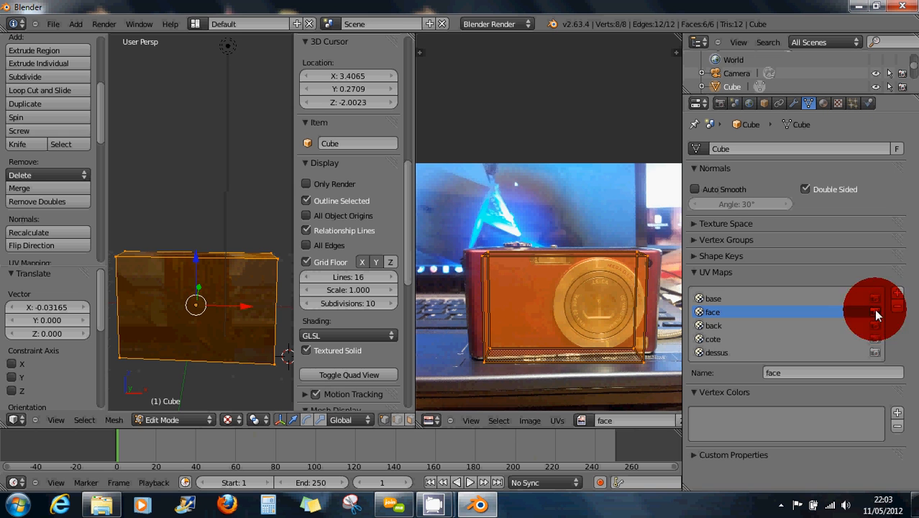
{"action": "key", "text": "g"}
{"action": "left_click", "coordinate": [596, 307]}
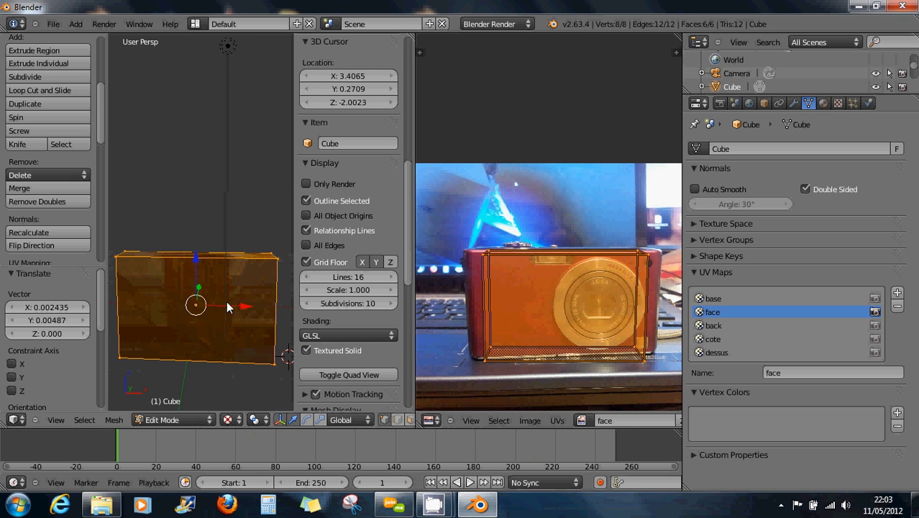
Switch the cube from Edit Mode to Object Mode and check how its textured surface looks.
{"action": "scroll", "coordinate": [234, 311], "scroll_direction": "up", "scroll_amount": 1}
{"action": "middle_click_drag", "start_coordinate": [234, 311], "coordinate": [217, 285]}
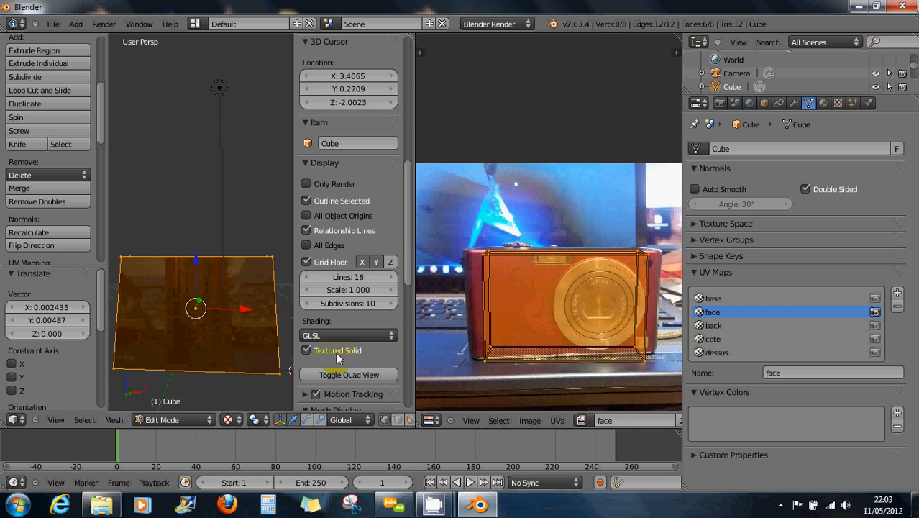
{"action": "left_click", "coordinate": [174, 420]}
{"action": "left_click", "coordinate": [166, 406]}
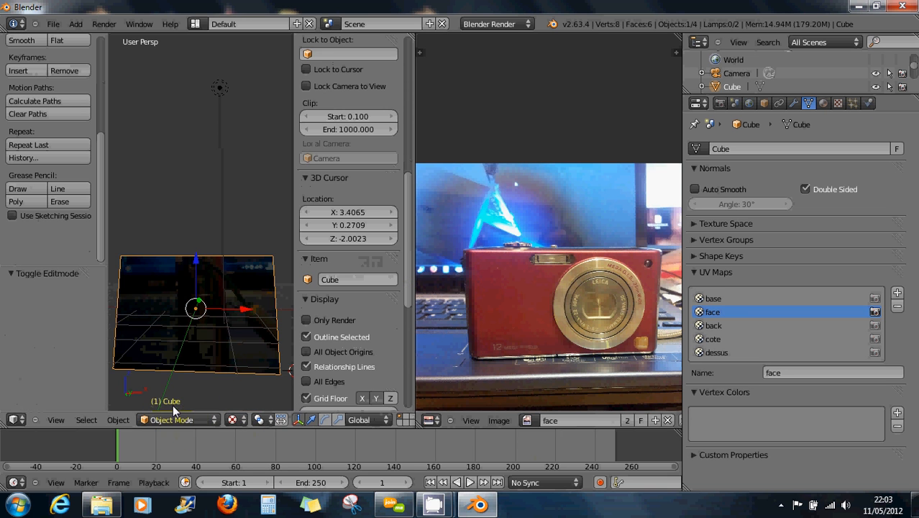
{"action": "scroll", "coordinate": [205, 343], "scroll_direction": "up", "scroll_amount": 2}
{"action": "scroll", "coordinate": [206, 343], "scroll_direction": "down", "scroll_amount": 2}
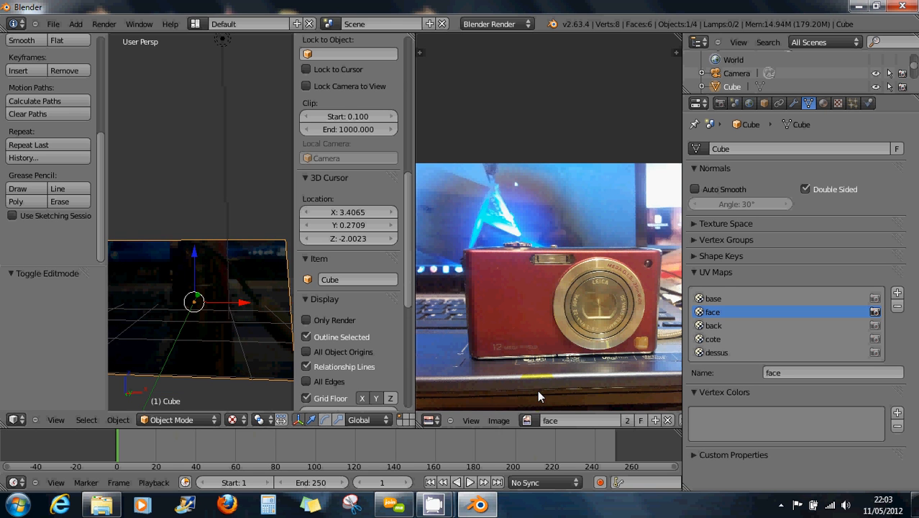
View the dessus image in the image editor, return to the face image, and widen the 3D view.
{"action": "left_click", "coordinate": [528, 421]}
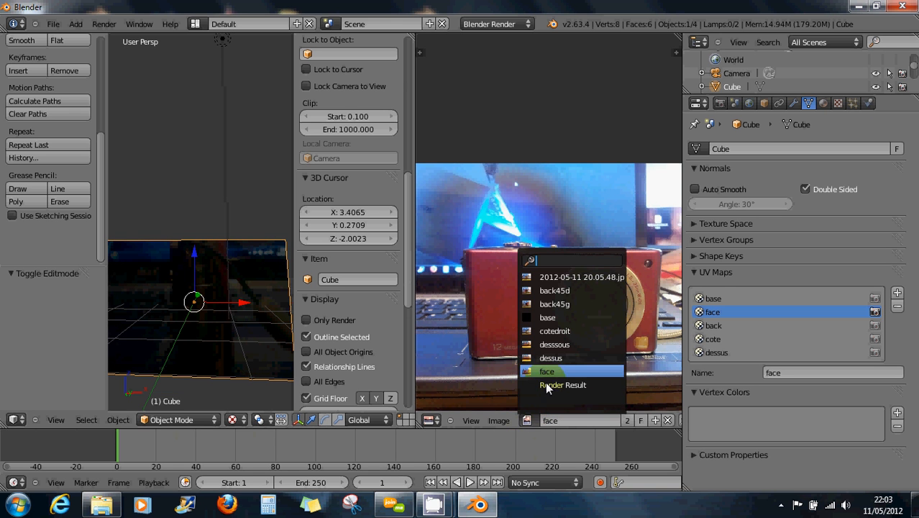
{"action": "left_click", "coordinate": [547, 359]}
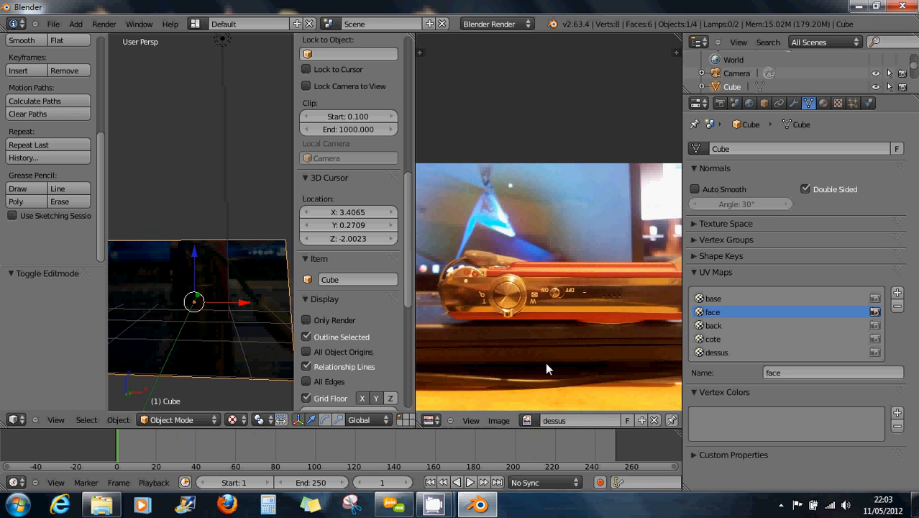
{"action": "left_click", "coordinate": [529, 422]}
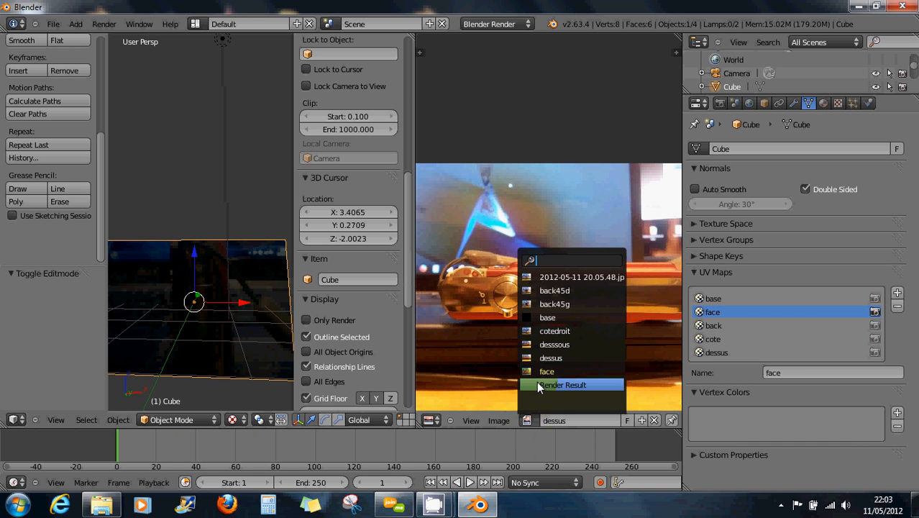
{"action": "left_click", "coordinate": [537, 373]}
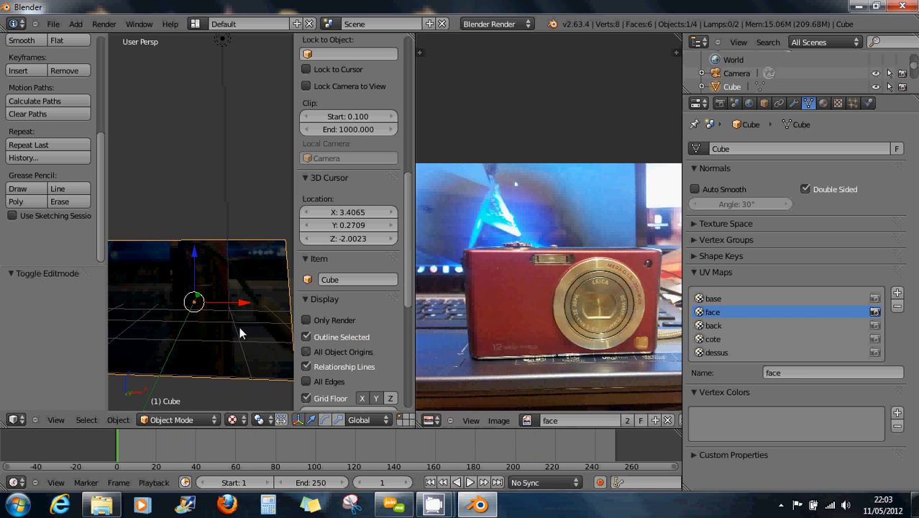
{"action": "scroll", "coordinate": [237, 327], "scroll_direction": "down", "scroll_amount": 1}
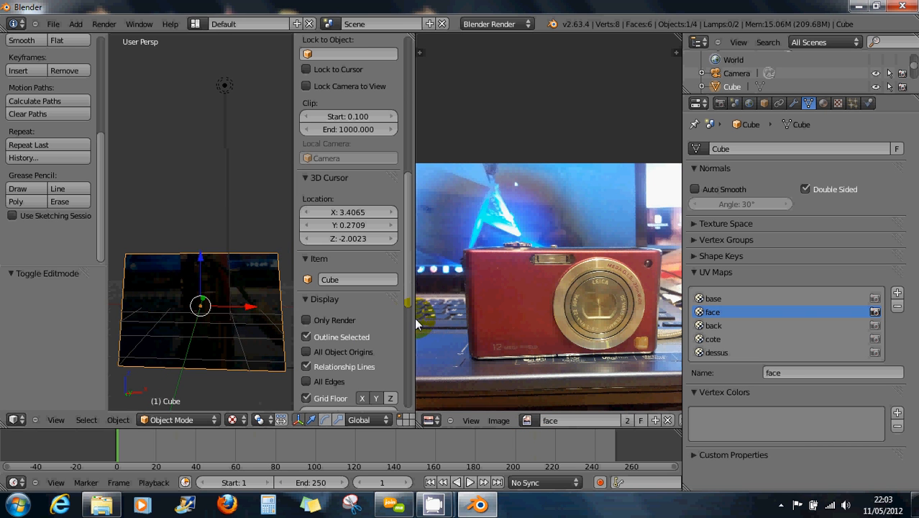
{"action": "left_click_drag", "start_coordinate": [415, 317], "coordinate": [459, 329]}
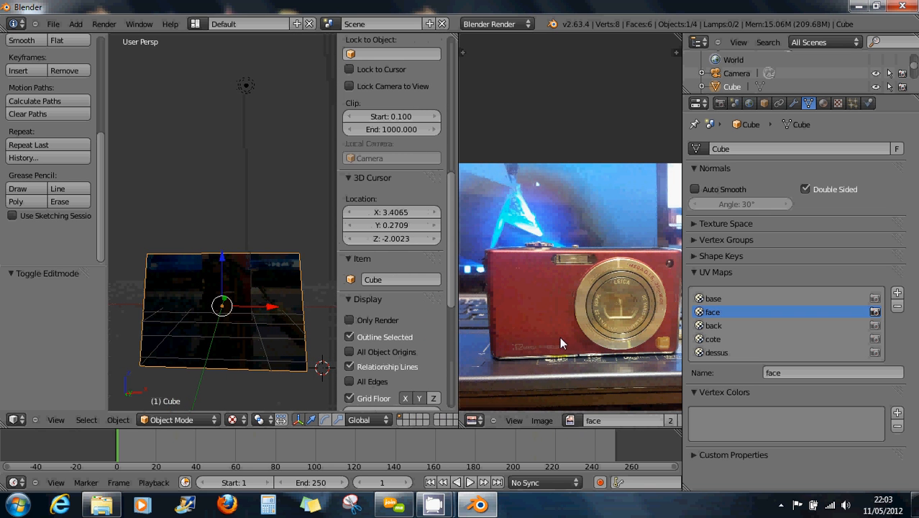
Put the cube in Edit Mode and make the face UV map the active one for rendering.
{"action": "left_click", "coordinate": [172, 420]}
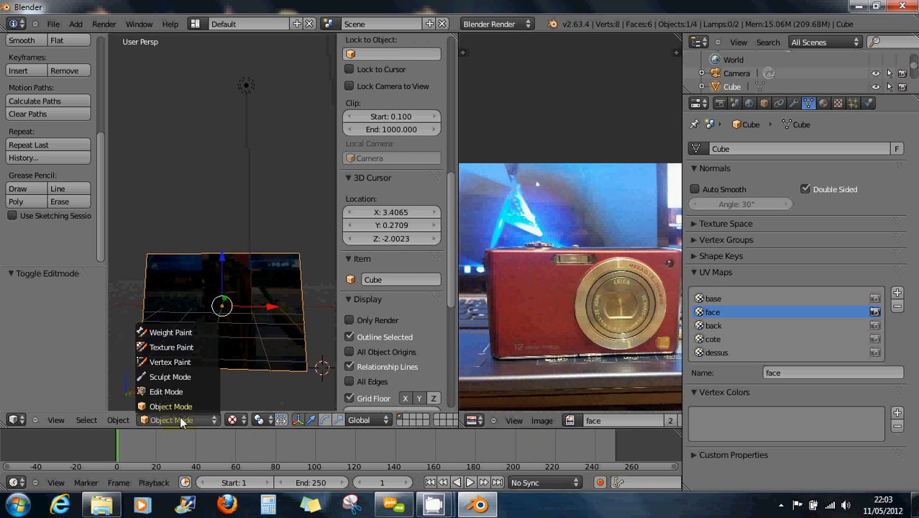
{"action": "left_click", "coordinate": [175, 391]}
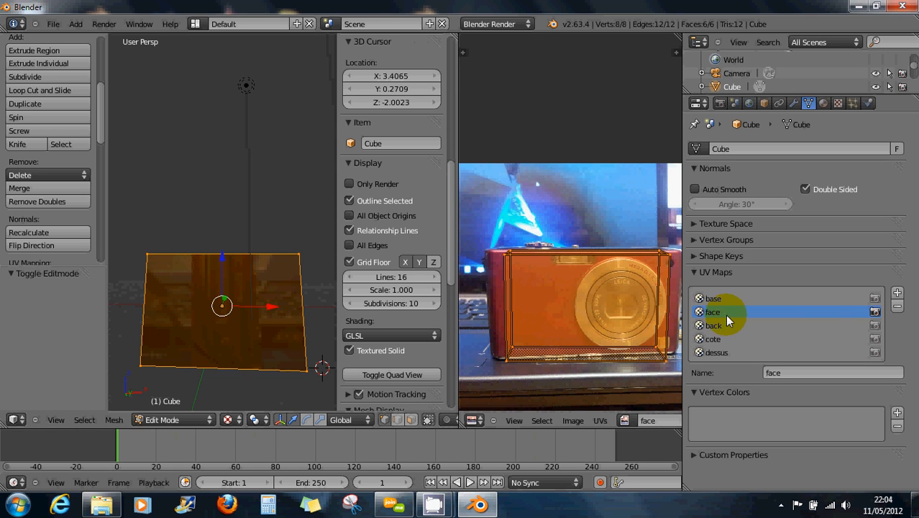
{"action": "left_click", "coordinate": [872, 313]}
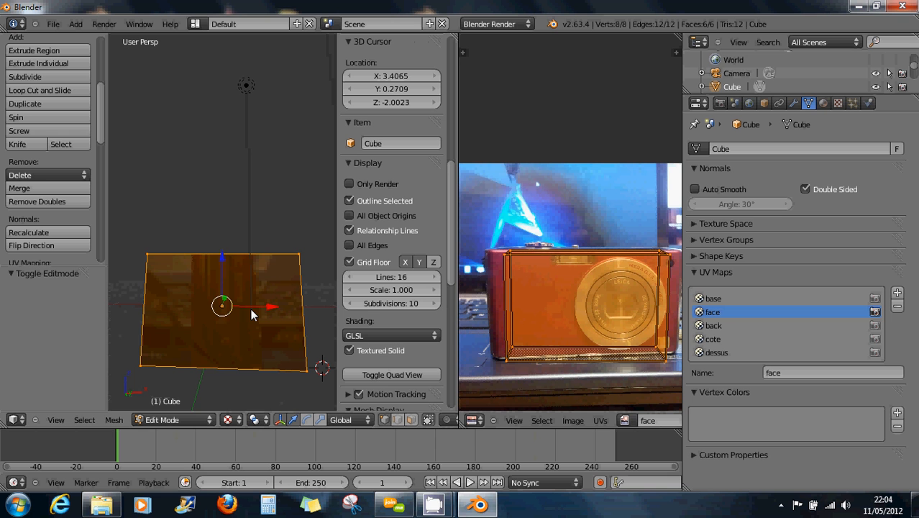
Project the cube's UVs from view and move them about 0.012 in X and 0.224 in Y onto the photographed camera.
{"action": "key", "text": "u"}
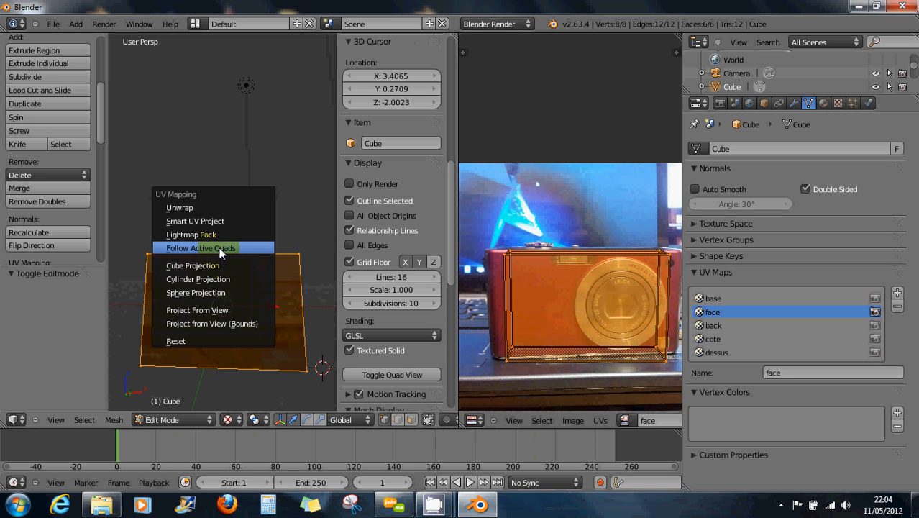
{"action": "left_click", "coordinate": [210, 310]}
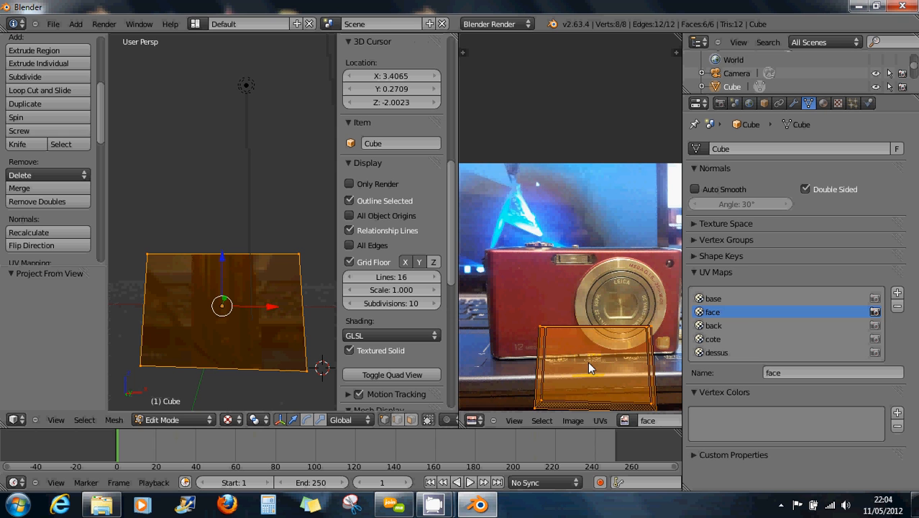
{"action": "key", "text": "g"}
{"action": "left_click", "coordinate": [592, 300]}
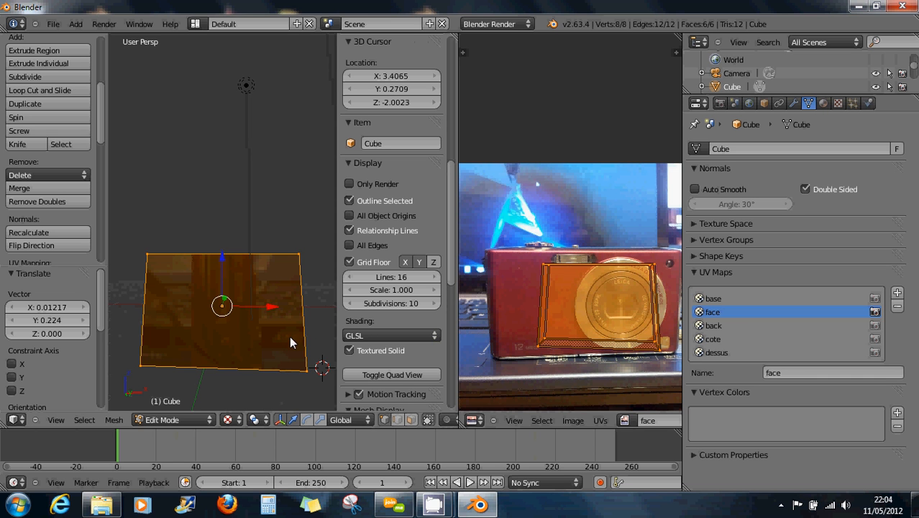
Disable Textured Solid and set the viewport shading to Multitexture.
{"action": "left_click", "coordinate": [351, 352]}
{"action": "left_click", "coordinate": [364, 335]}
{"action": "left_click", "coordinate": [367, 308]}
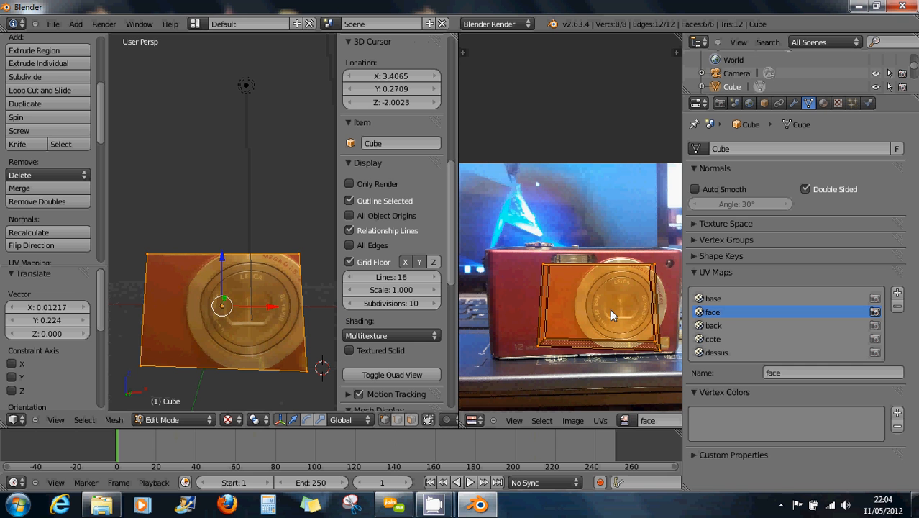
Shift the UV layout about 0.019 along X and scale it by about 1.465 over the camera photo.
{"action": "key", "text": "g"}
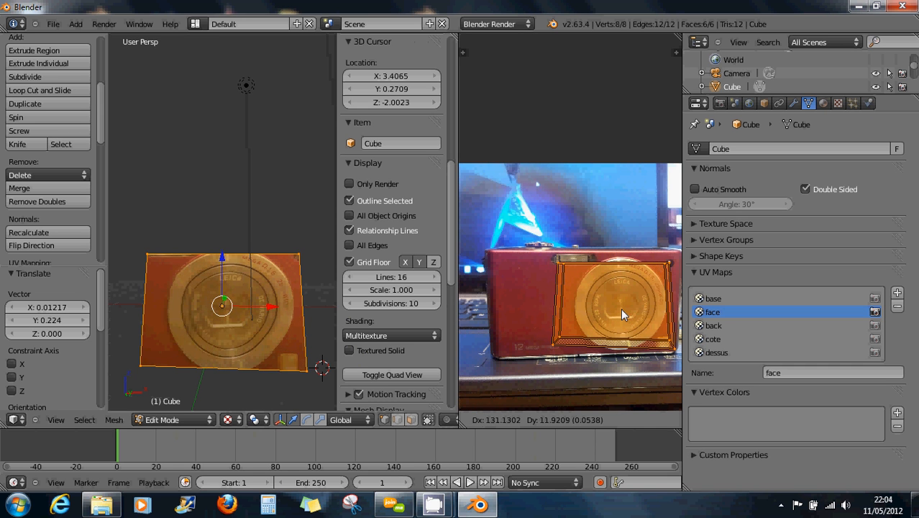
{"action": "key", "text": "x"}
{"action": "left_click", "coordinate": [615, 310]}
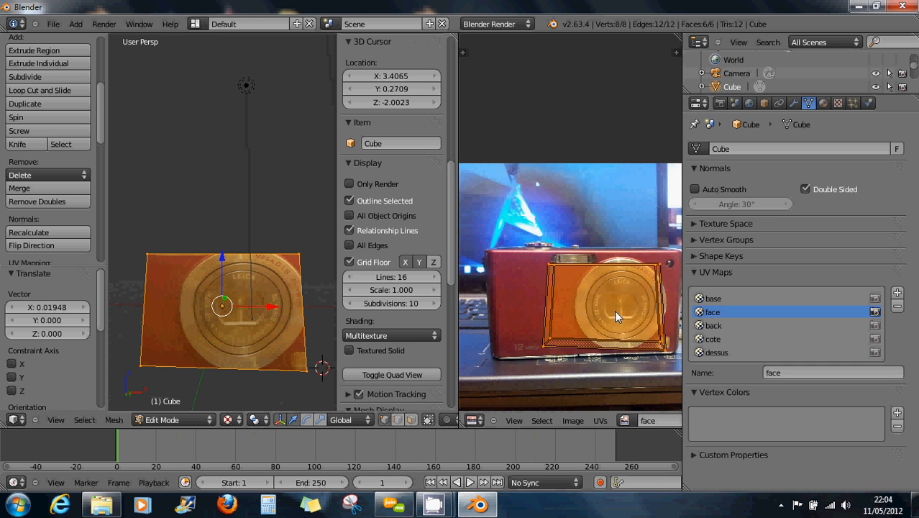
{"action": "key", "text": "s"}
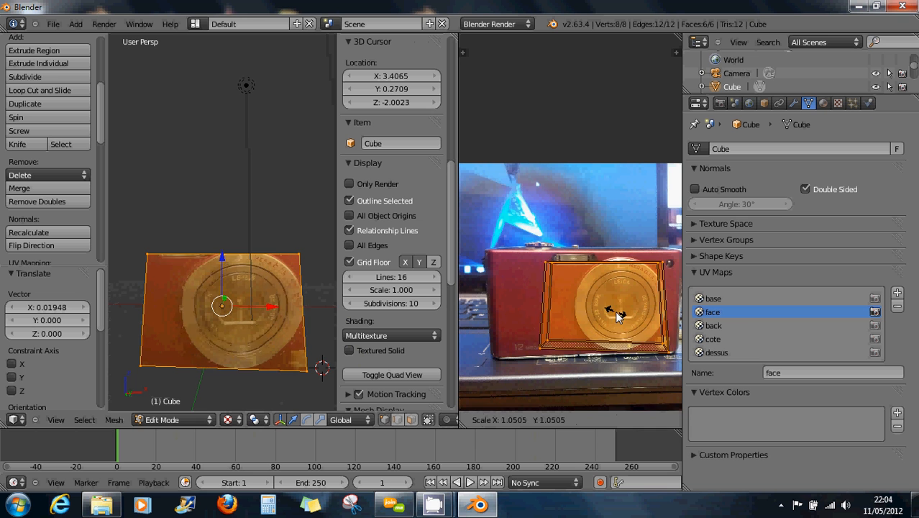
{"action": "left_click", "coordinate": [616, 312]}
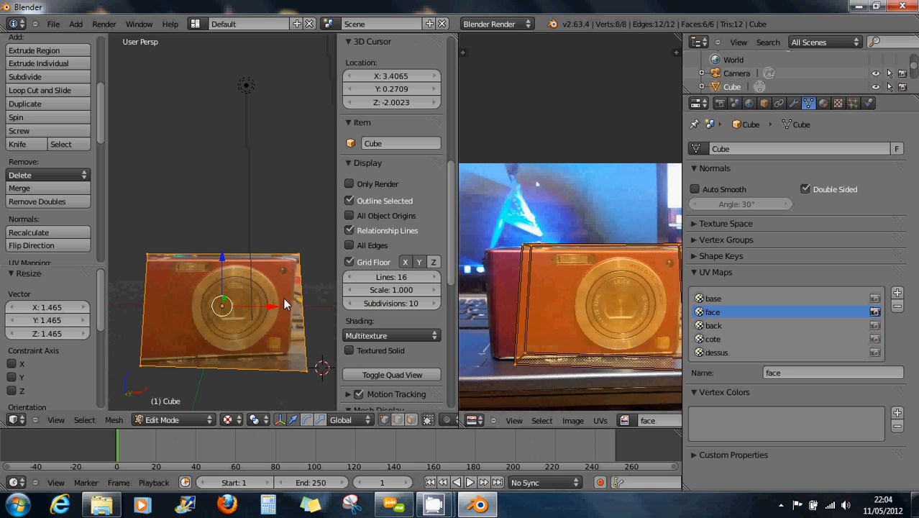
Project the cube's UVs again from a more frontal view and move them about 0.205 up onto the camera photo.
{"action": "middle_click_drag", "start_coordinate": [267, 298], "coordinate": [271, 325]}
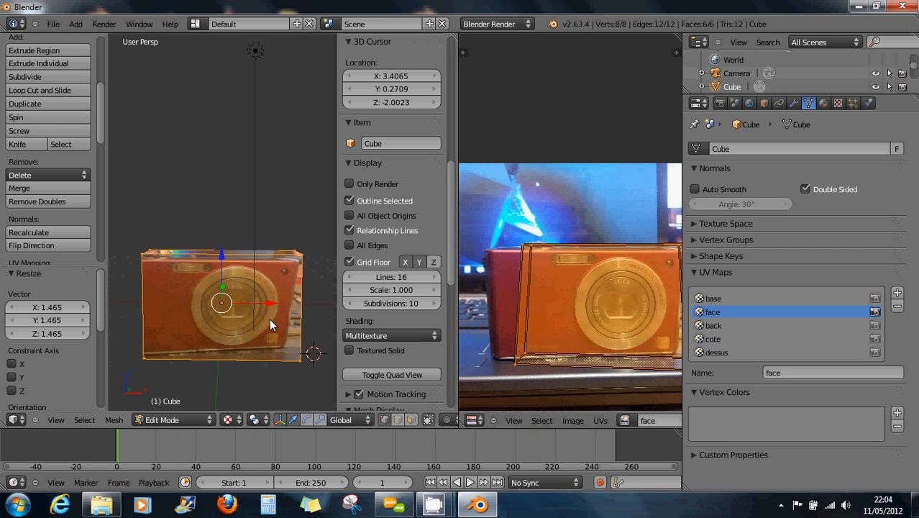
{"action": "key", "text": "u"}
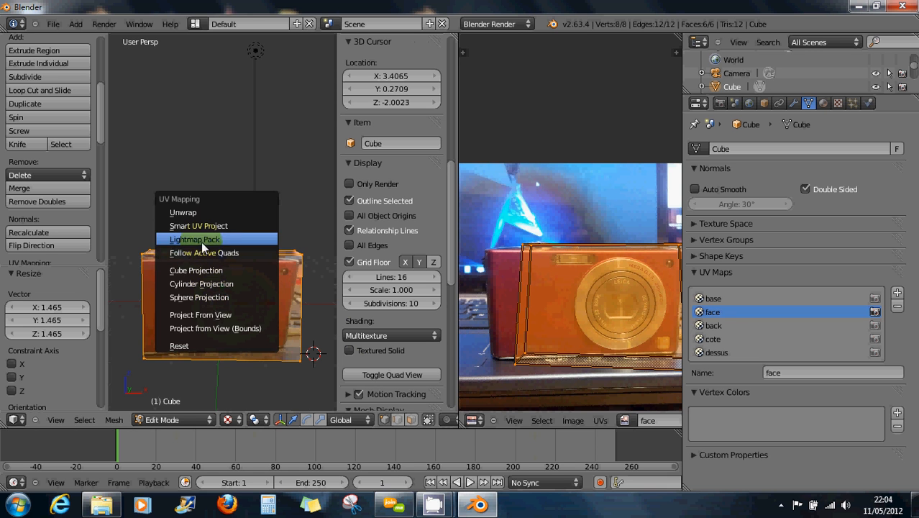
{"action": "left_click", "coordinate": [205, 315]}
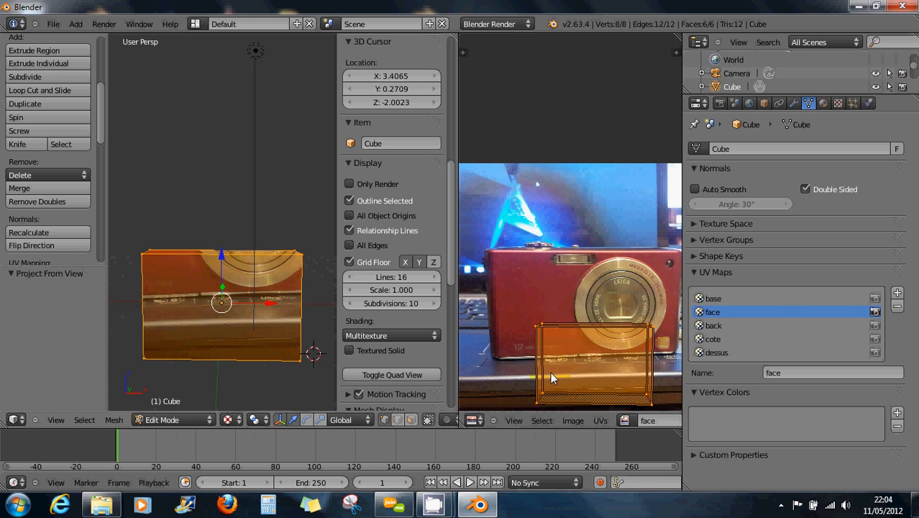
{"action": "key", "text": "g"}
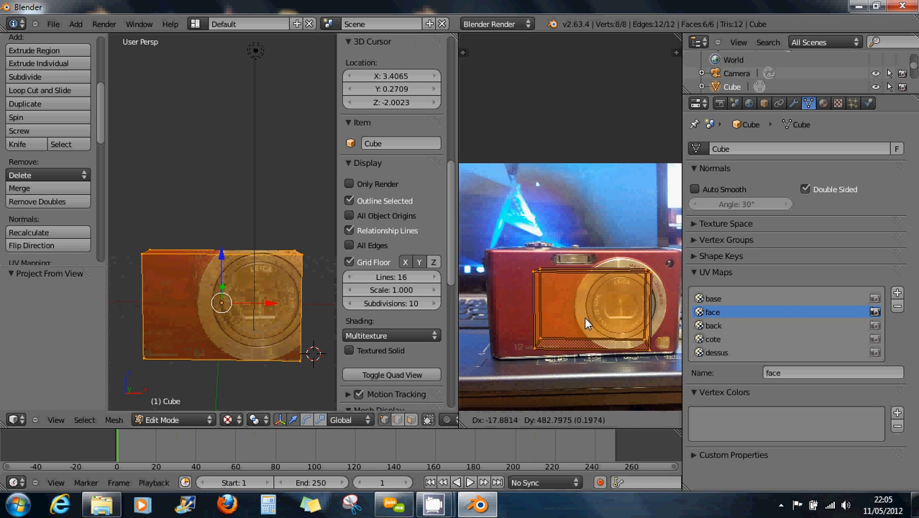
{"action": "left_click", "coordinate": [584, 317]}
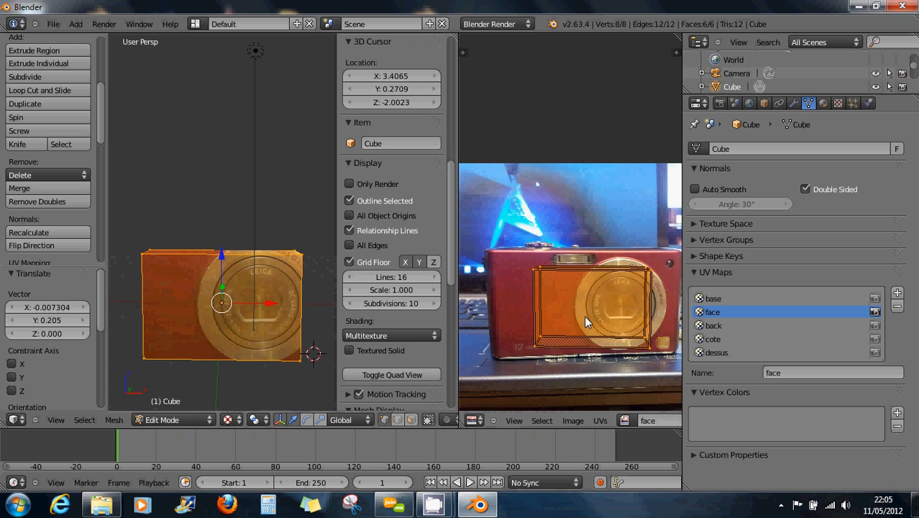
Scale the UV layout by about 1.461, plus about 1.087 along X, to match the camera body's outline.
{"action": "key", "text": "s"}
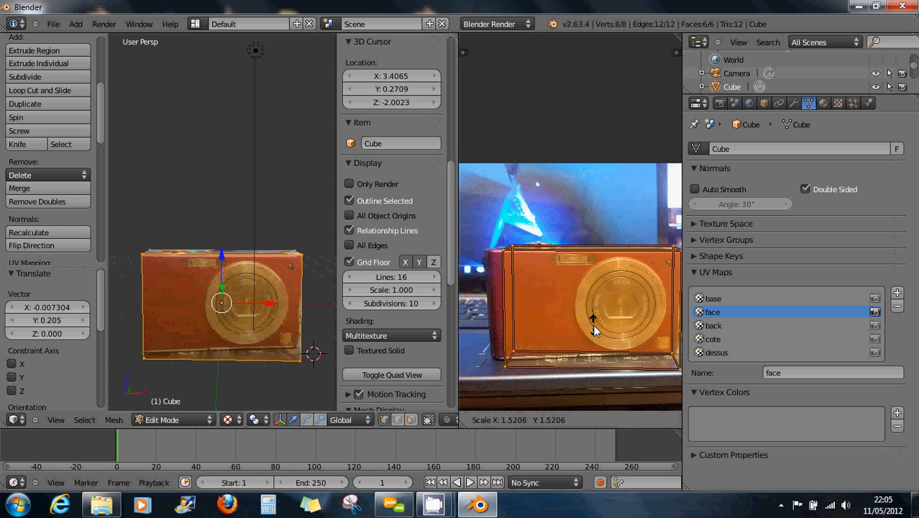
{"action": "left_click", "coordinate": [594, 328]}
{"action": "key", "text": "s"}
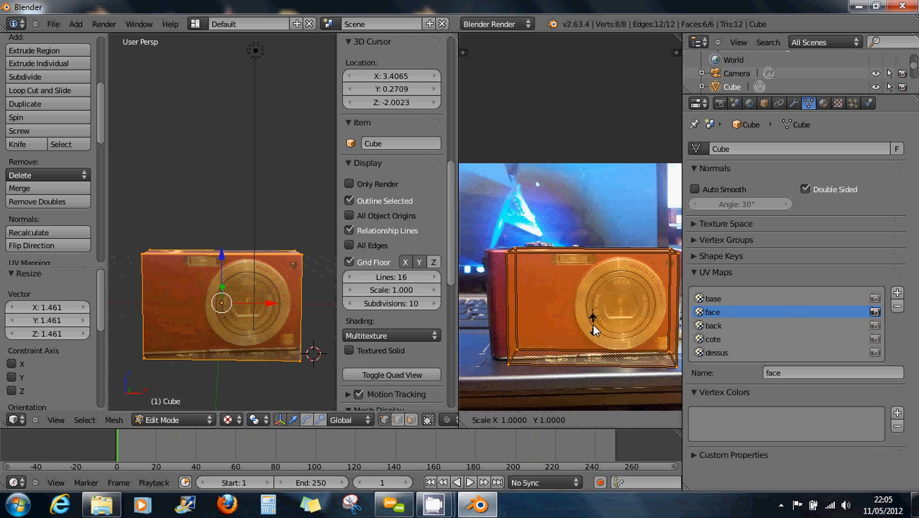
{"action": "key", "text": "x"}
{"action": "left_click", "coordinate": [604, 325]}
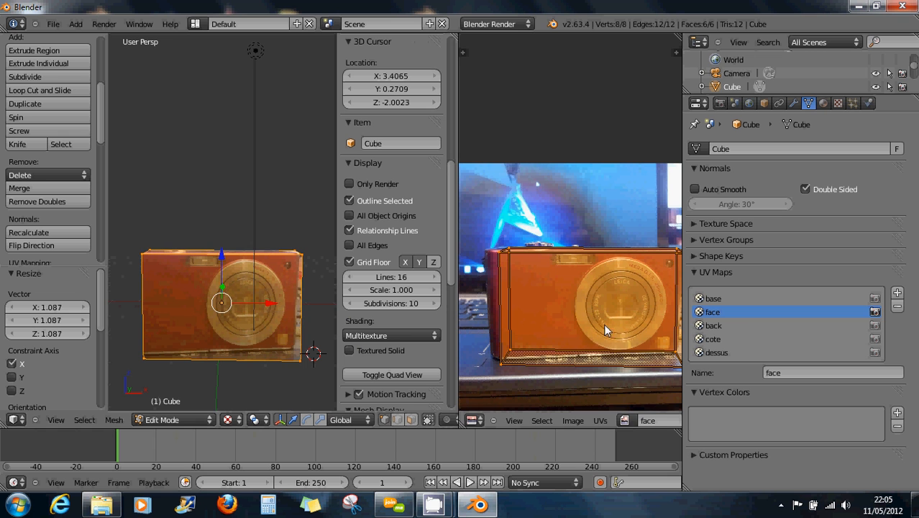
Move the UV layout about -0.024 in X and 0.002 in Y, and rotate it about -1.44° to follow the camera body.
{"action": "key", "text": "g"}
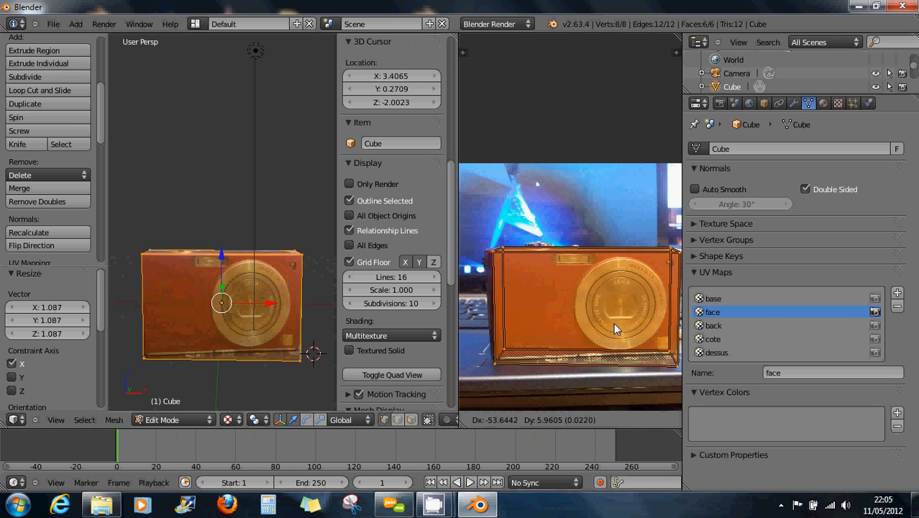
{"action": "left_click", "coordinate": [614, 323]}
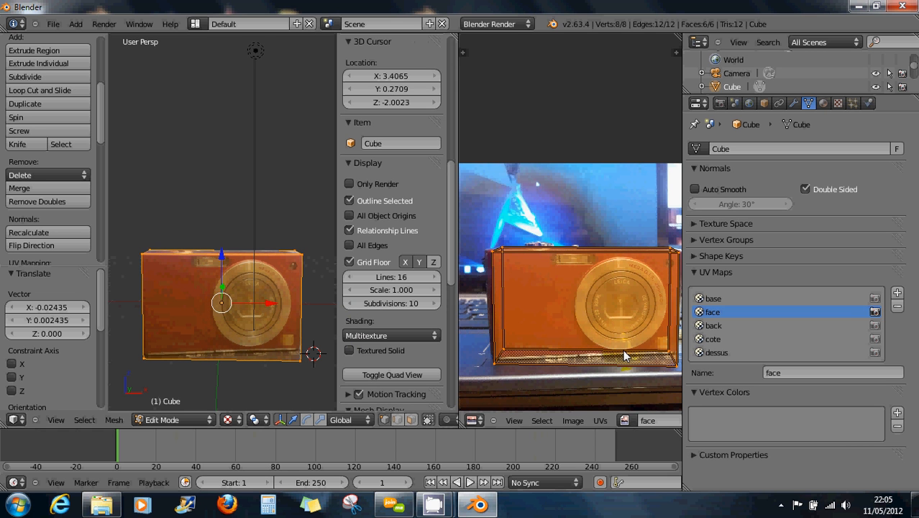
{"action": "key", "text": "r"}
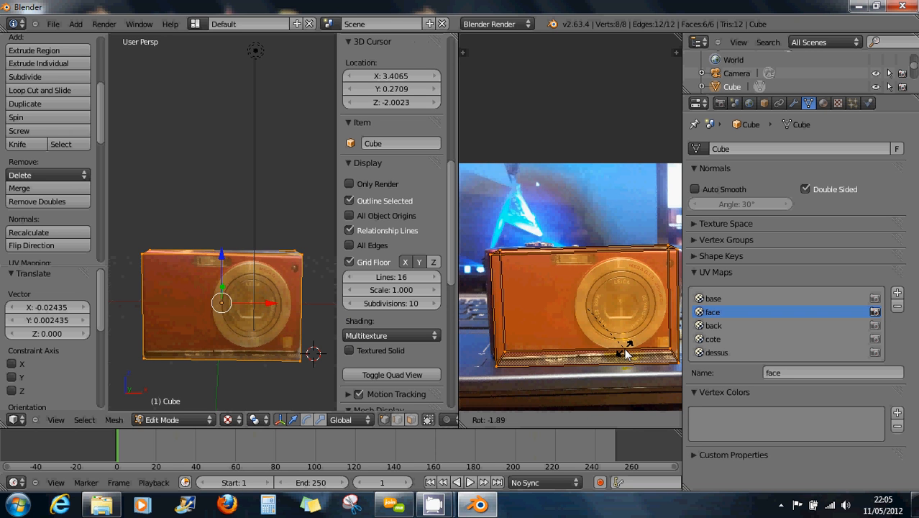
{"action": "left_click", "coordinate": [625, 353]}
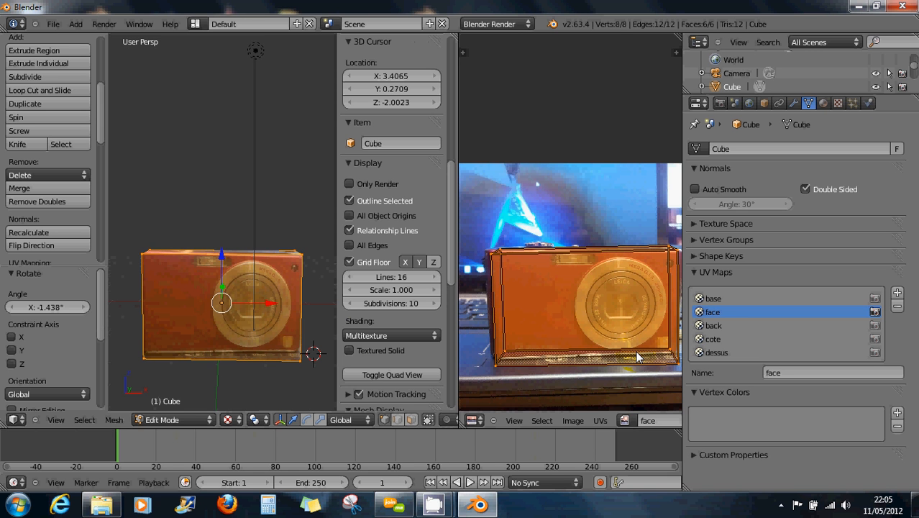
Scale the UV layout by about 0.966, rotate it about -0.365° and scale it by about 0.892 to fit inside the camera body.
{"action": "key", "text": "s"}
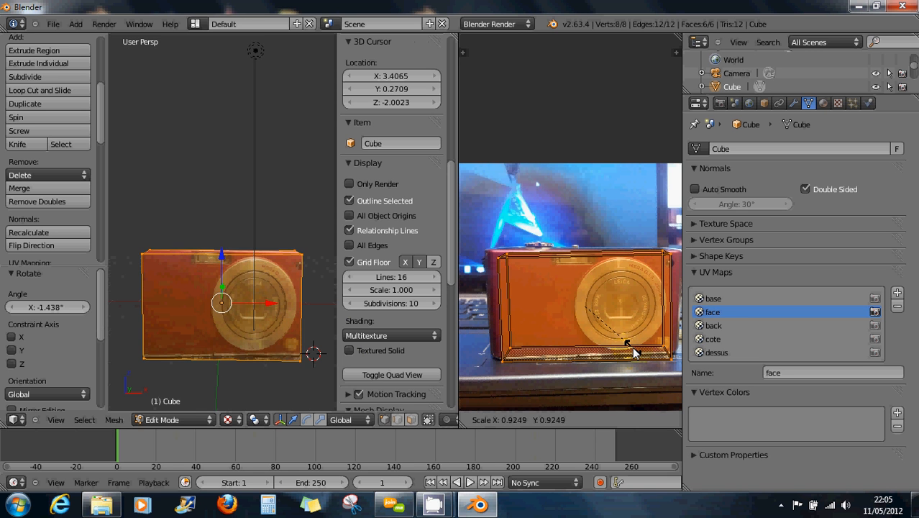
{"action": "left_click", "coordinate": [635, 352]}
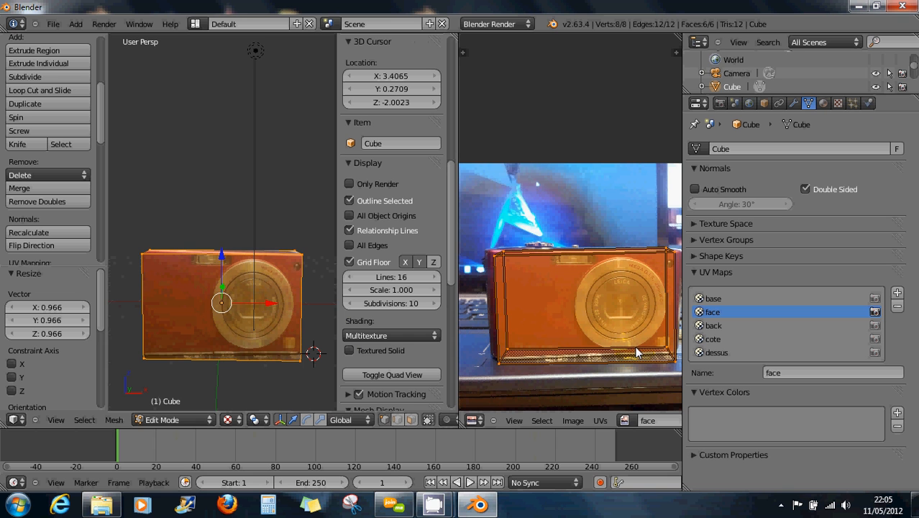
{"action": "key", "text": "r"}
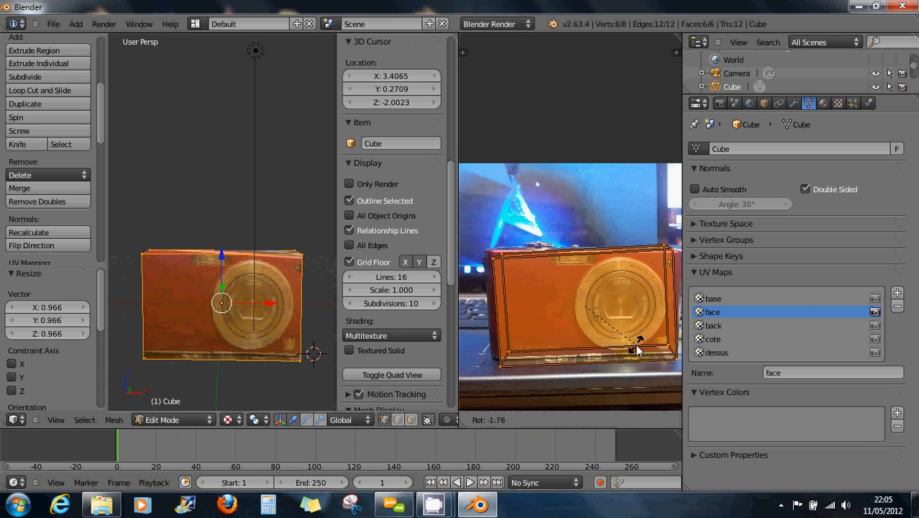
{"action": "left_click", "coordinate": [637, 352]}
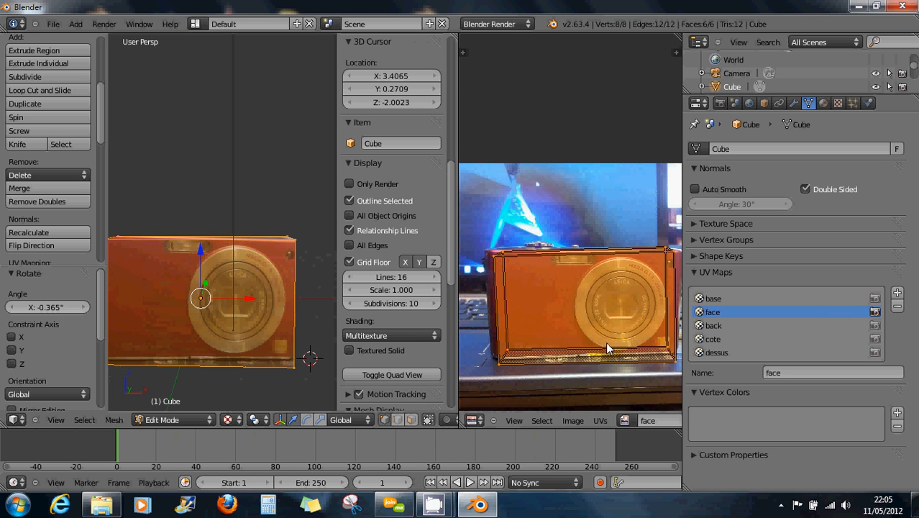
{"action": "key", "text": "s"}
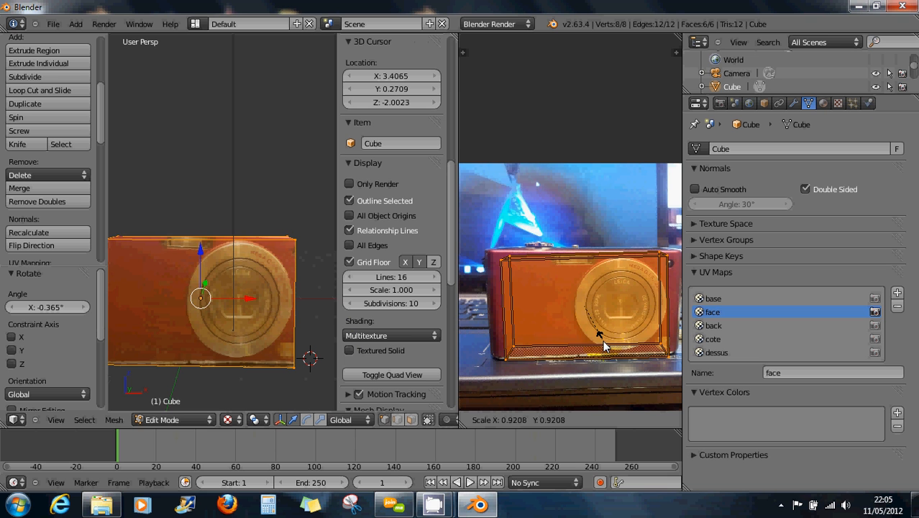
{"action": "left_click", "coordinate": [603, 344]}
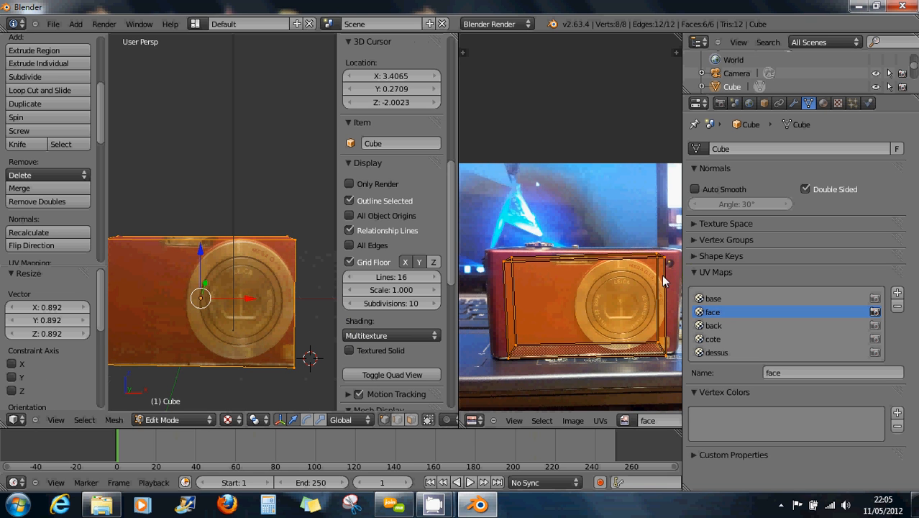
Enable proportional editing and move the upper-right UV corner about 0.061 in X and 0.015 in Y to the camera's corner.
{"action": "middle_click_drag", "start_coordinate": [653, 275], "coordinate": [632, 268]}
{"action": "right_click", "coordinate": [642, 247]}
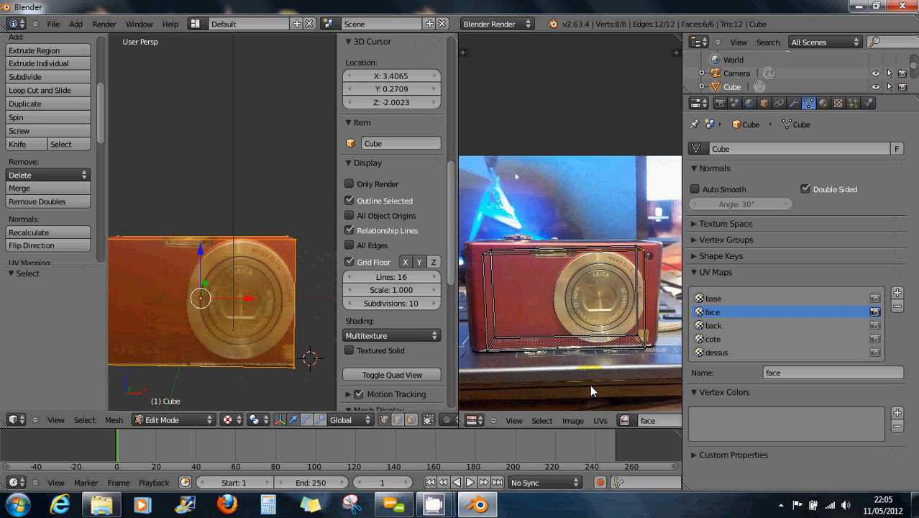
{"action": "key", "text": "o"}
{"action": "key", "text": "g"}
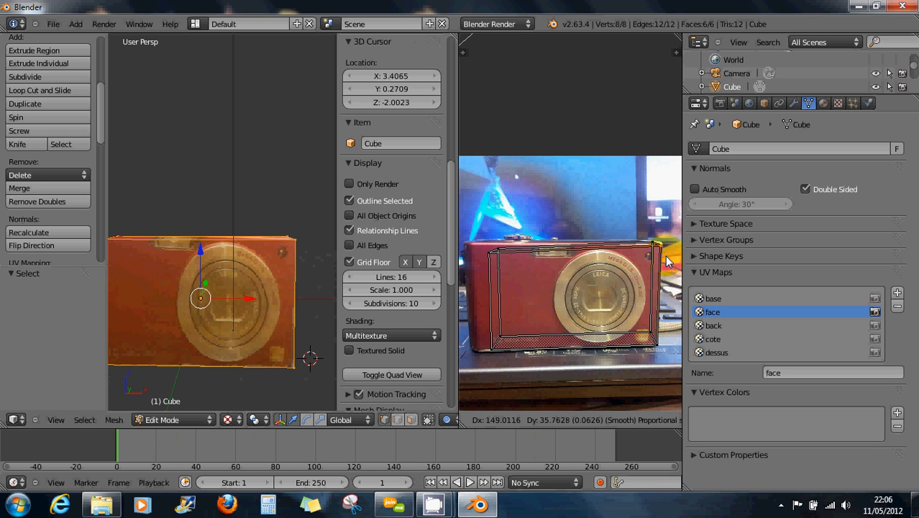
{"action": "left_click", "coordinate": [668, 262]}
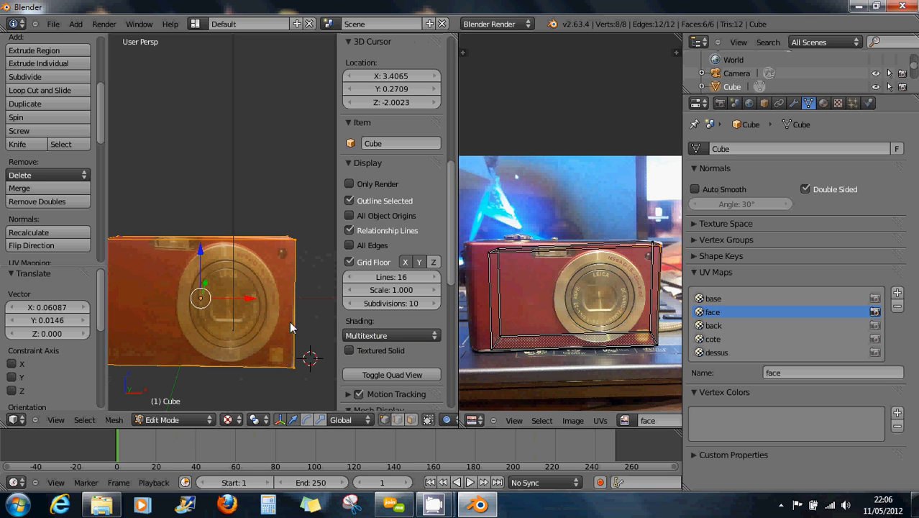
Move the lower-right UV corner about -0.015 along X with proportional editing to adjust it to the camera body.
{"action": "right_click", "coordinate": [657, 352]}
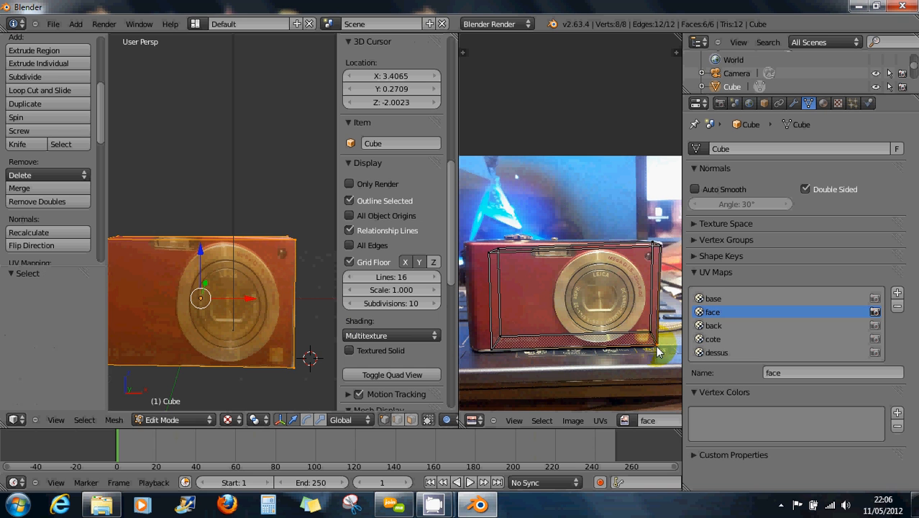
{"action": "key", "text": "g"}
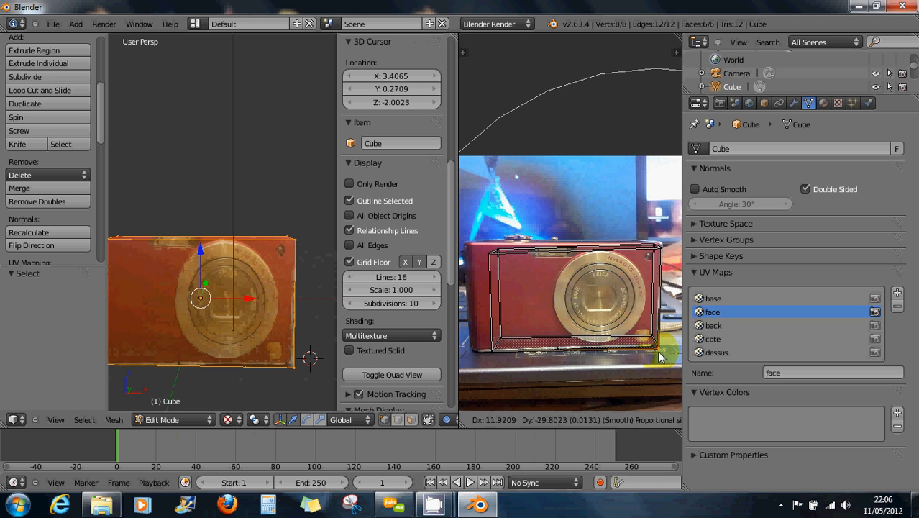
{"action": "left_click", "coordinate": [656, 352]}
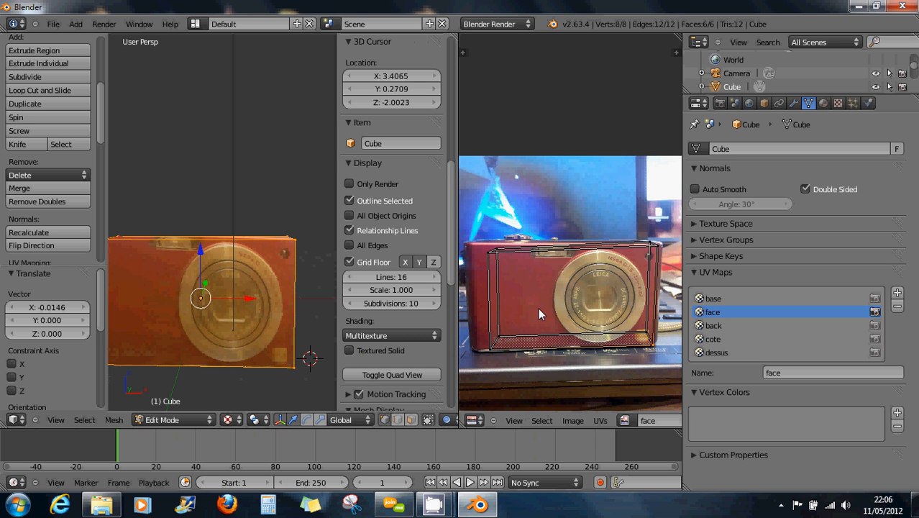
Move the lower-left UV corner about -0.061 in X and -0.005 in Y with proportional editing to reach the camera's corner.
{"action": "scroll", "coordinate": [554, 317], "scroll_direction": "up", "scroll_amount": 1}
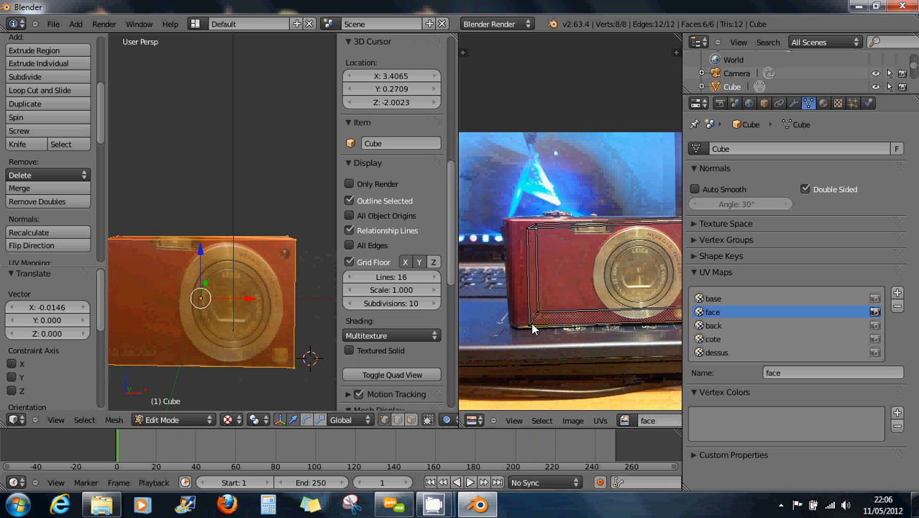
{"action": "right_click", "coordinate": [533, 329]}
{"action": "key", "text": "g"}
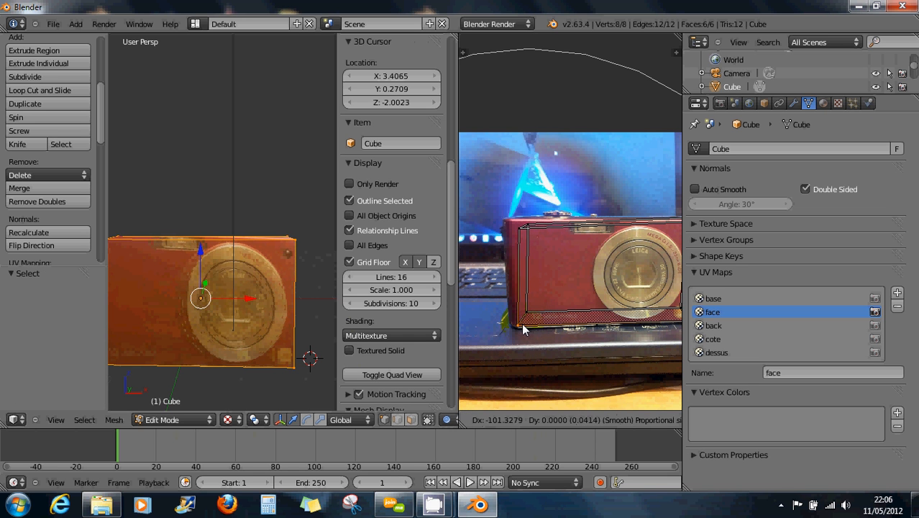
{"action": "left_click", "coordinate": [519, 330]}
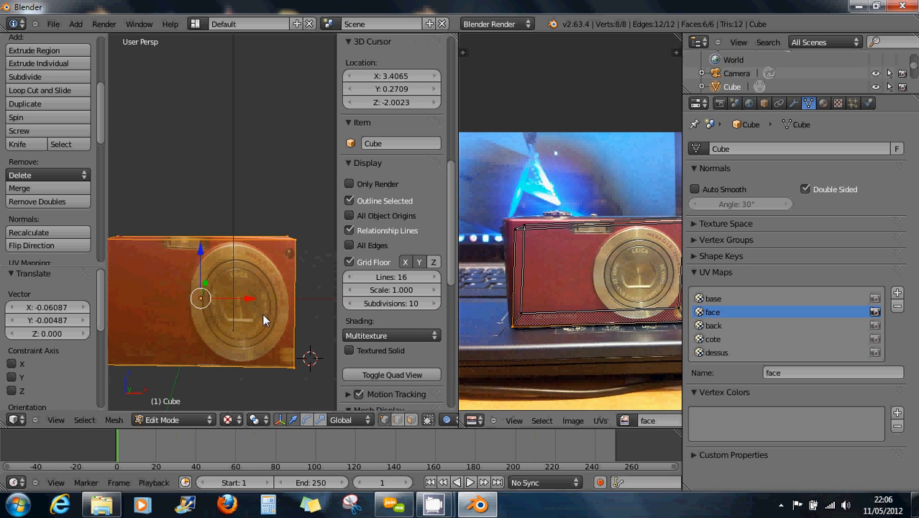
{"action": "middle_click_drag", "start_coordinate": [231, 314], "coordinate": [258, 311]}
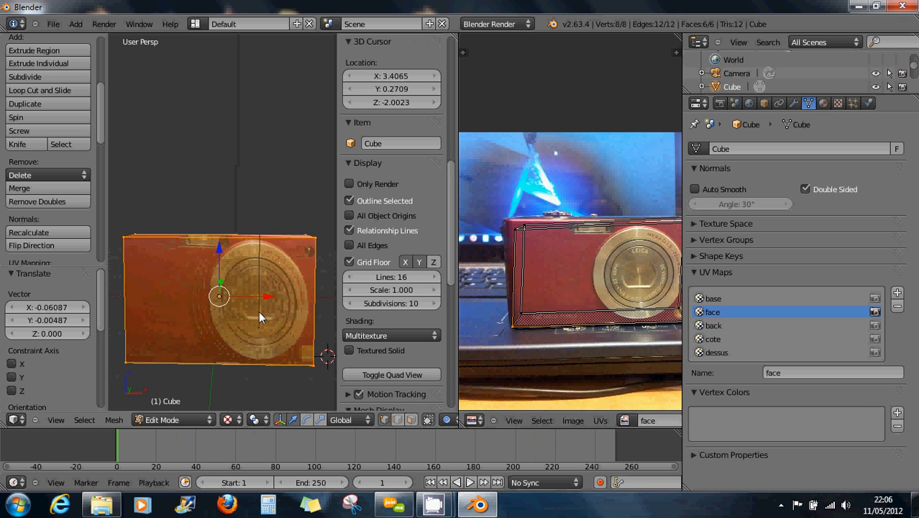
Move the upper-left UV corner about -0.032 in X and 0.029 in Y with proportional editing to the camera's corner.
{"action": "right_click", "coordinate": [517, 241]}
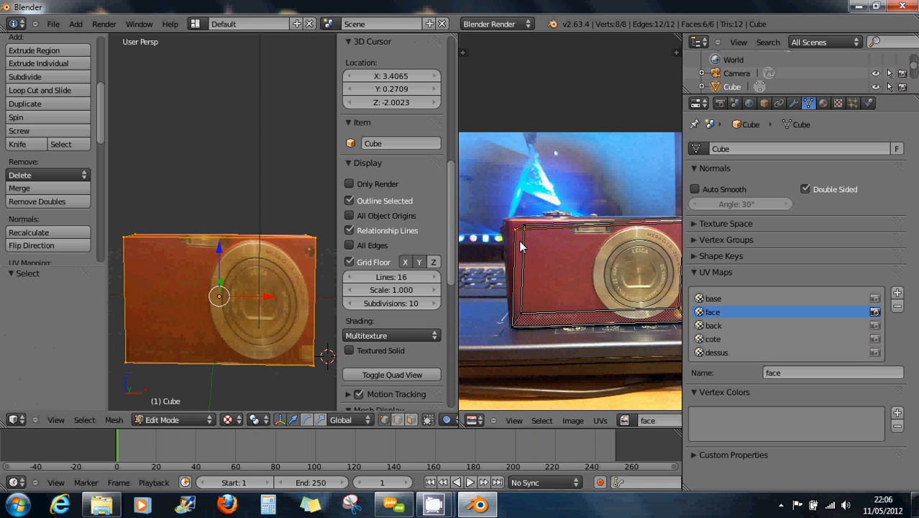
{"action": "key", "text": "g"}
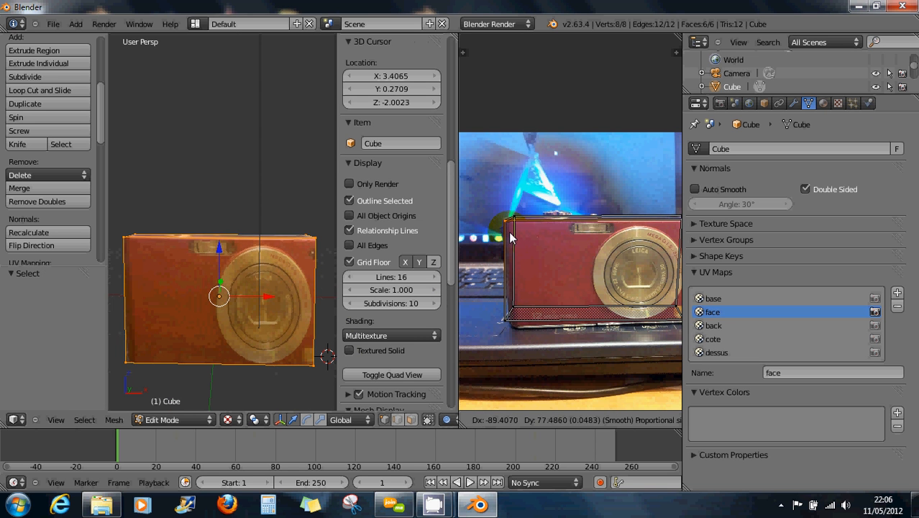
{"action": "left_click", "coordinate": [510, 232]}
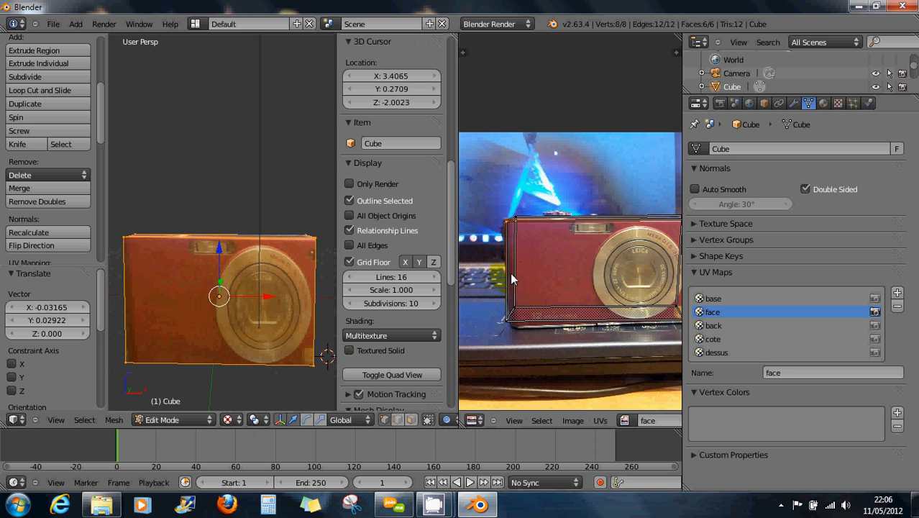
Shrink the proportional editing radius and move the lower-left UV corner about 0.022 in X and -0.019 in Y.
{"action": "right_click", "coordinate": [508, 327]}
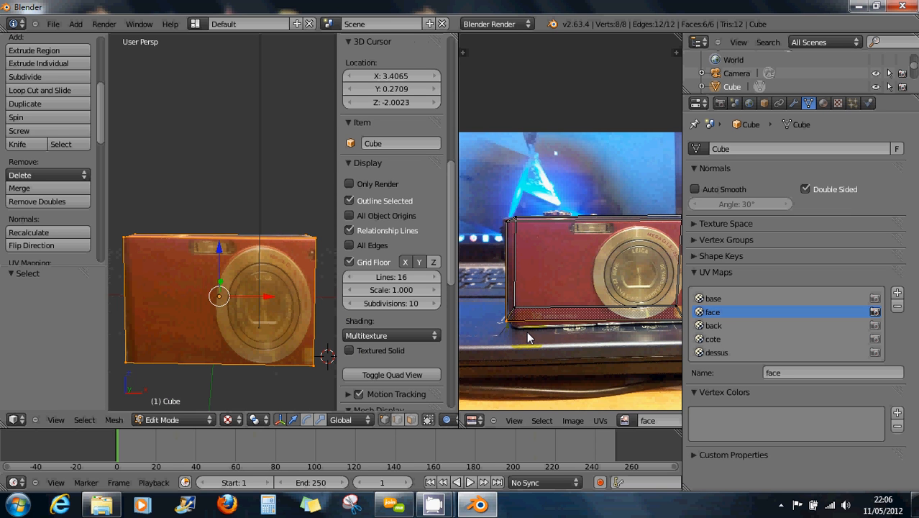
{"action": "key", "text": "g"}
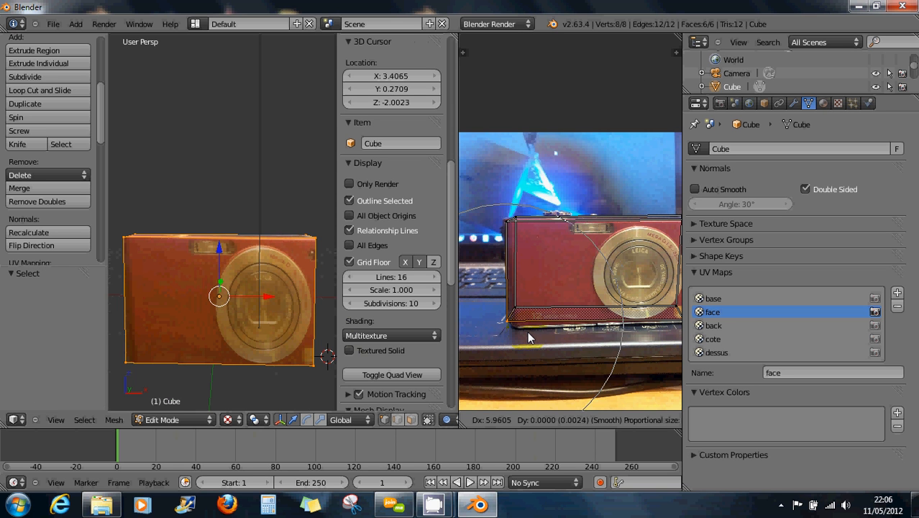
{"action": "scroll", "coordinate": [529, 339], "scroll_direction": "up", "scroll_amount": 6}
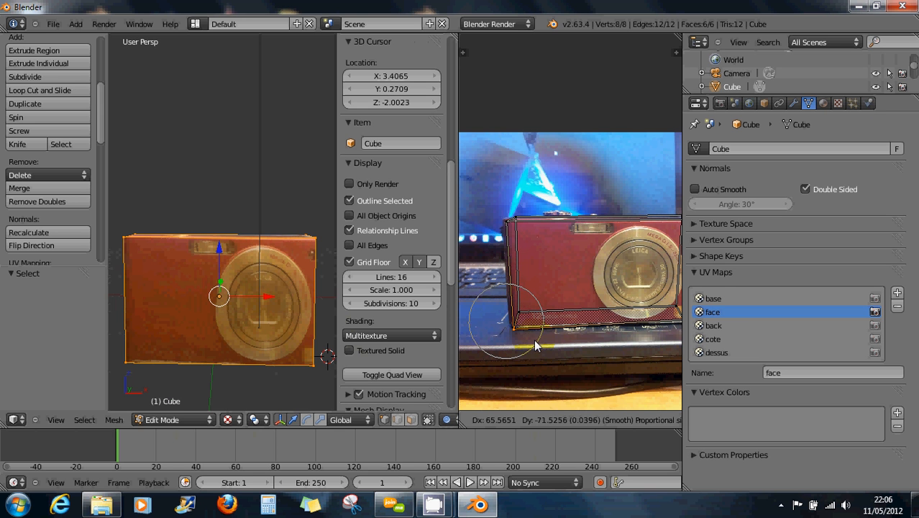
{"action": "left_click", "coordinate": [535, 346]}
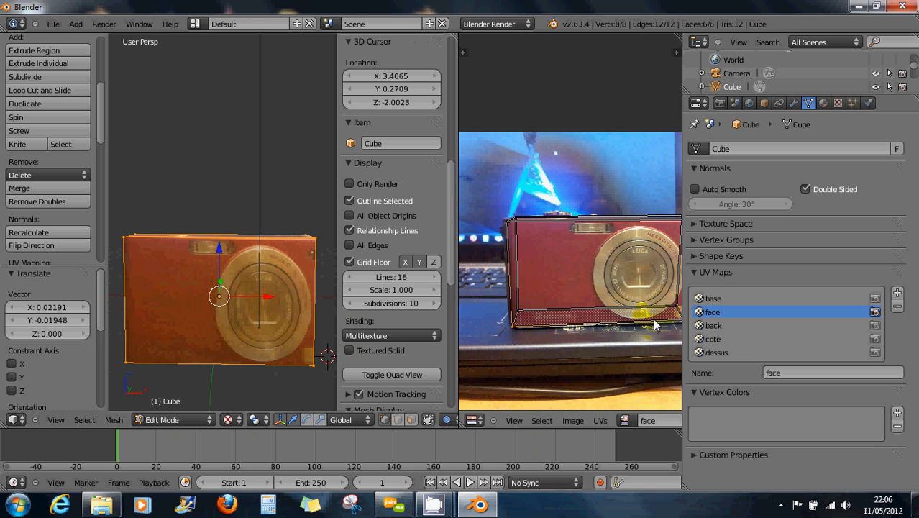
Move the lower-right UV corner about 0.032 along X to the camera body's edge.
{"action": "middle_click_drag", "start_coordinate": [668, 317], "coordinate": [632, 318]}
{"action": "right_click", "coordinate": [650, 322]}
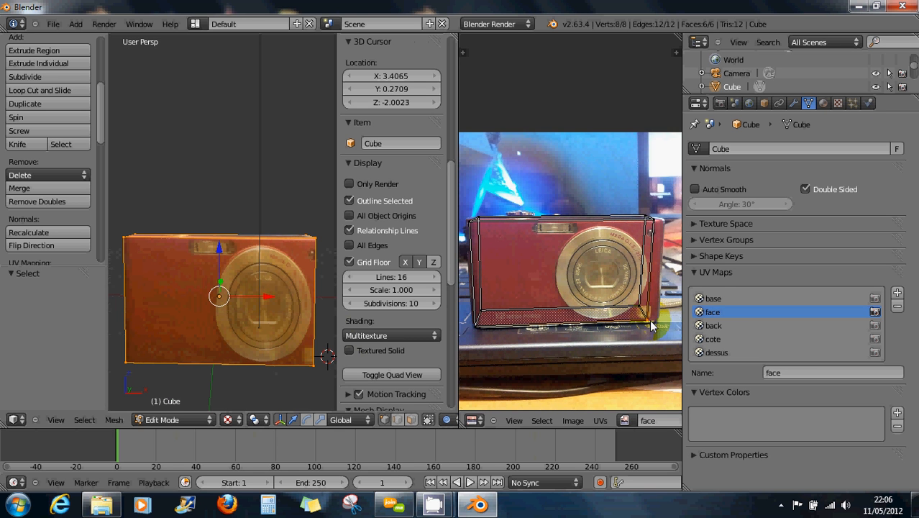
{"action": "key", "text": "g"}
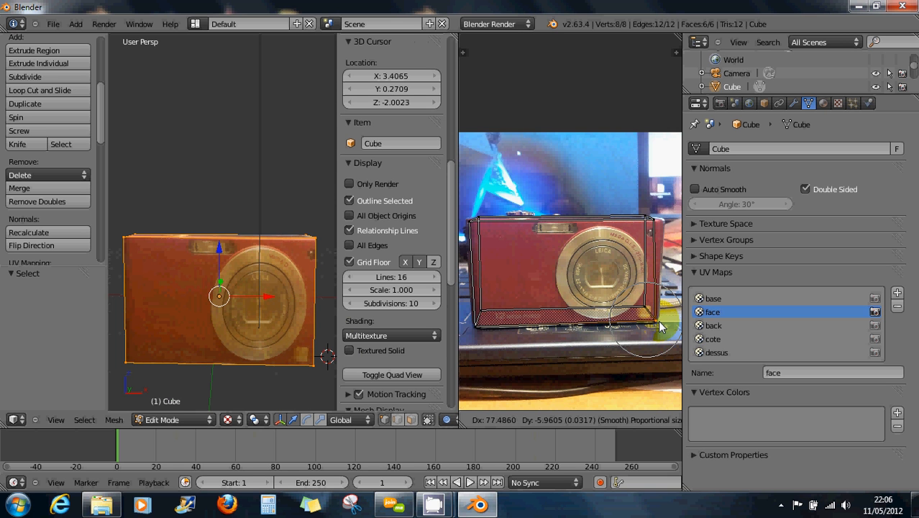
{"action": "left_click", "coordinate": [658, 320]}
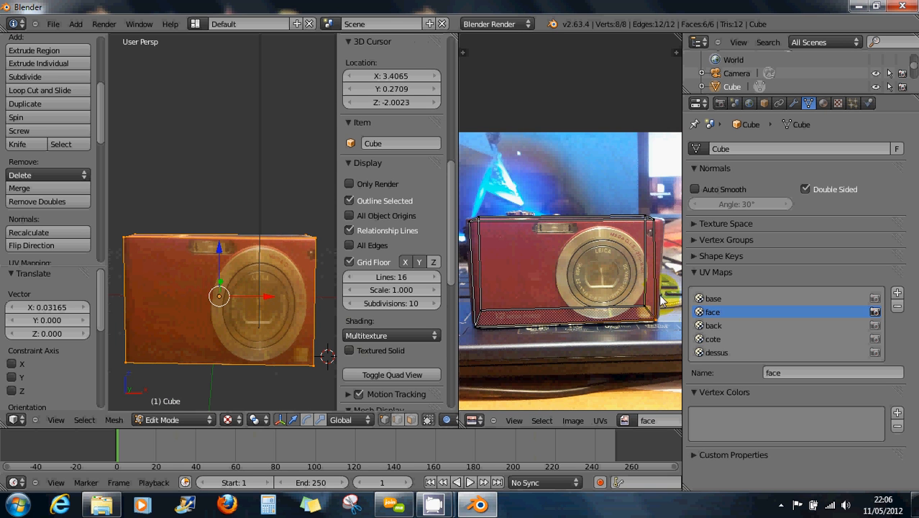
Move the upper-right UV corner about 0.032 in X and -0.010 in Y to the camera's corner and check the cube's front.
{"action": "right_click", "coordinate": [652, 221]}
{"action": "key", "text": "g"}
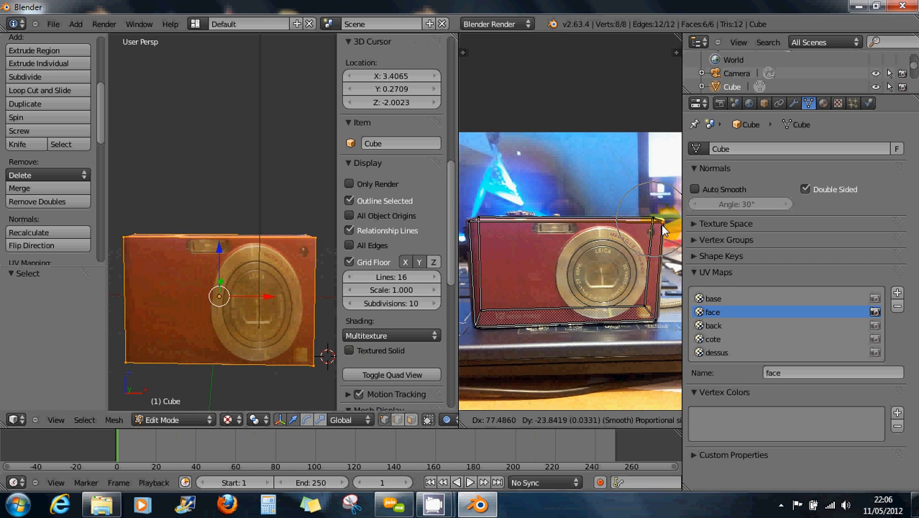
{"action": "left_click", "coordinate": [663, 229]}
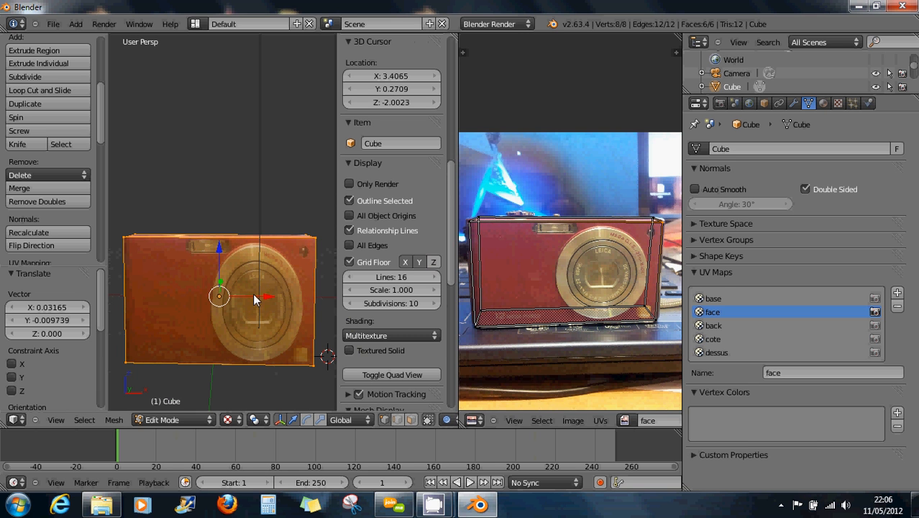
{"action": "middle_click_drag", "start_coordinate": [286, 308], "coordinate": [251, 273]}
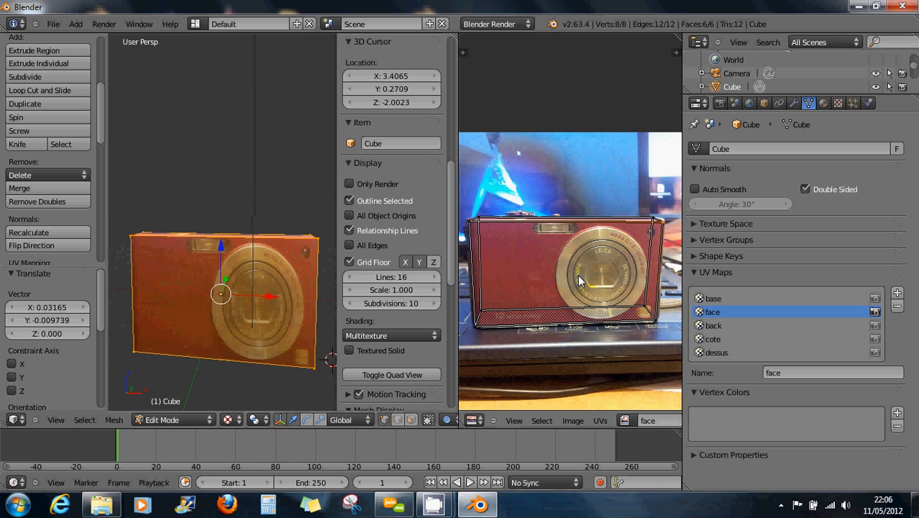
{"action": "middle_click_drag", "start_coordinate": [496, 271], "coordinate": [510, 270]}
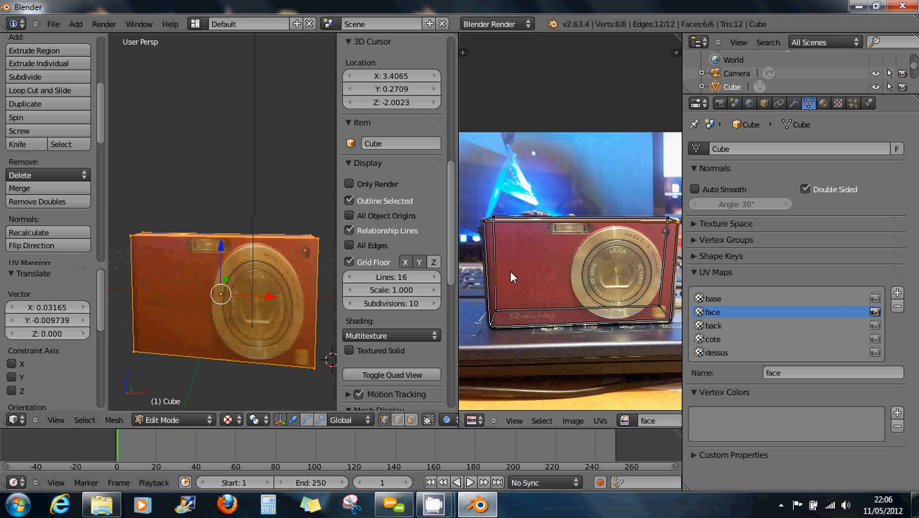
Turn to the cube's rear side and make the back UV map active for editing and rendering.
{"action": "left_click", "coordinate": [723, 327]}
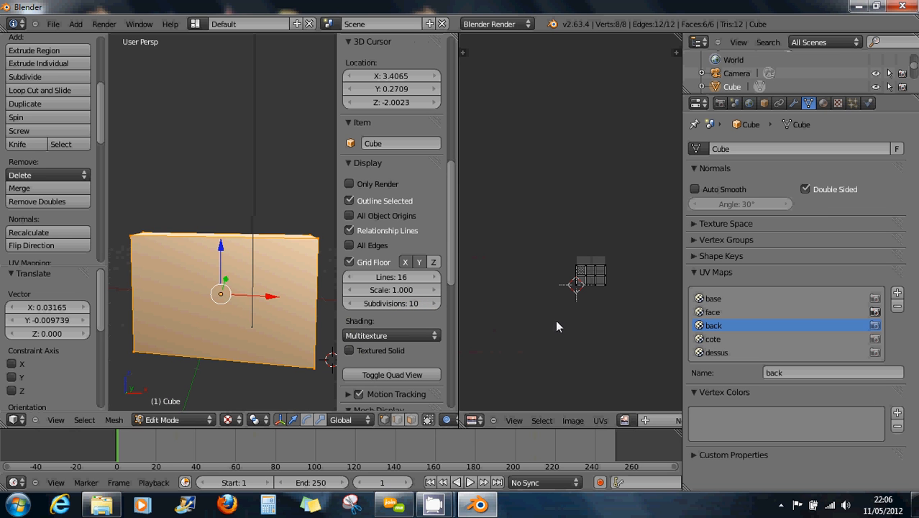
{"action": "left_click", "coordinate": [713, 313]}
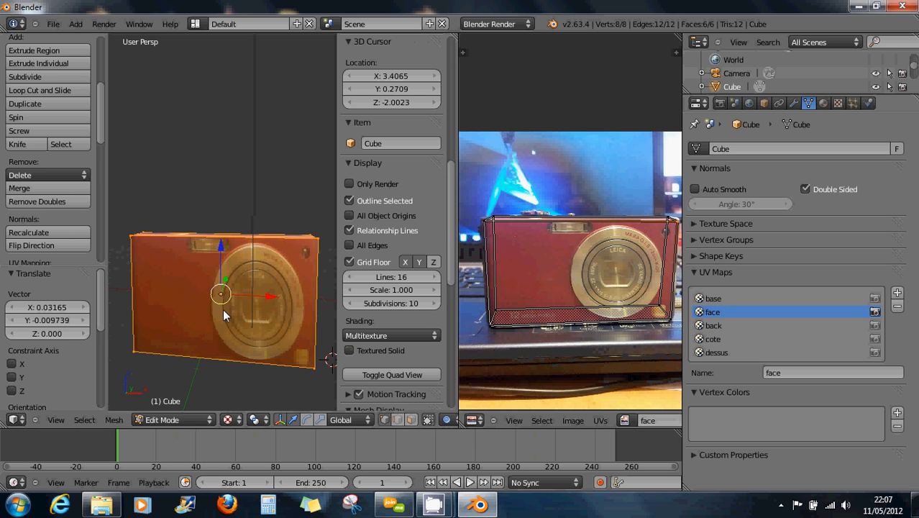
{"action": "middle_click_drag", "start_coordinate": [173, 308], "coordinate": [232, 302]}
{"action": "middle_click_drag", "start_coordinate": [175, 293], "coordinate": [321, 261]}
{"action": "scroll", "coordinate": [322, 260], "scroll_direction": "down", "scroll_amount": 4}
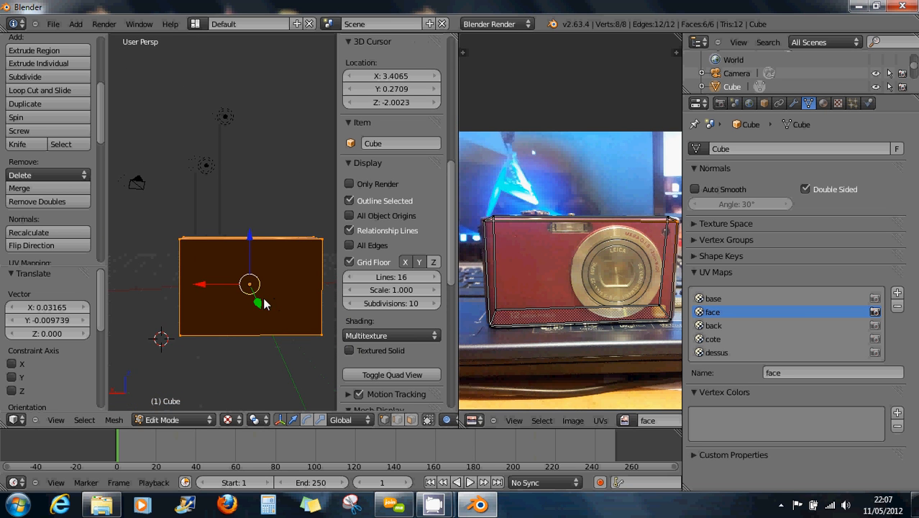
{"action": "middle_click_drag", "start_coordinate": [288, 295], "coordinate": [259, 301]}
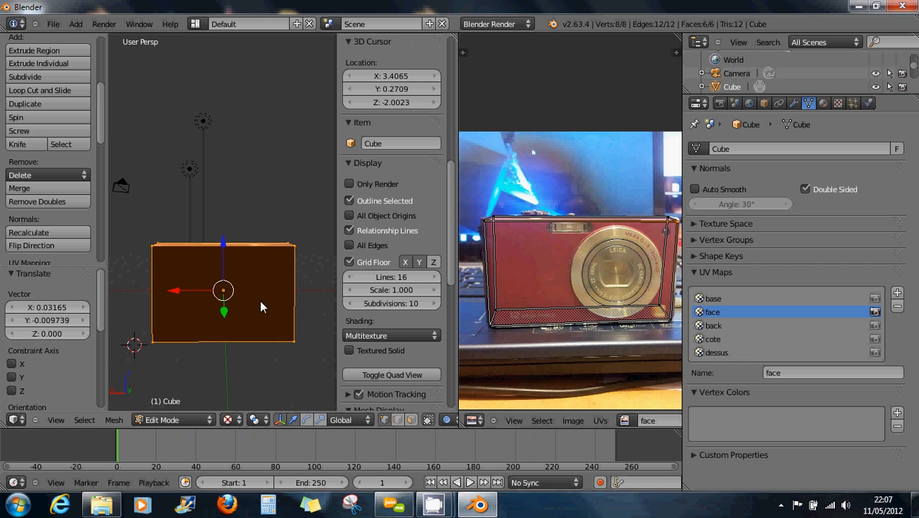
{"action": "left_click", "coordinate": [712, 325]}
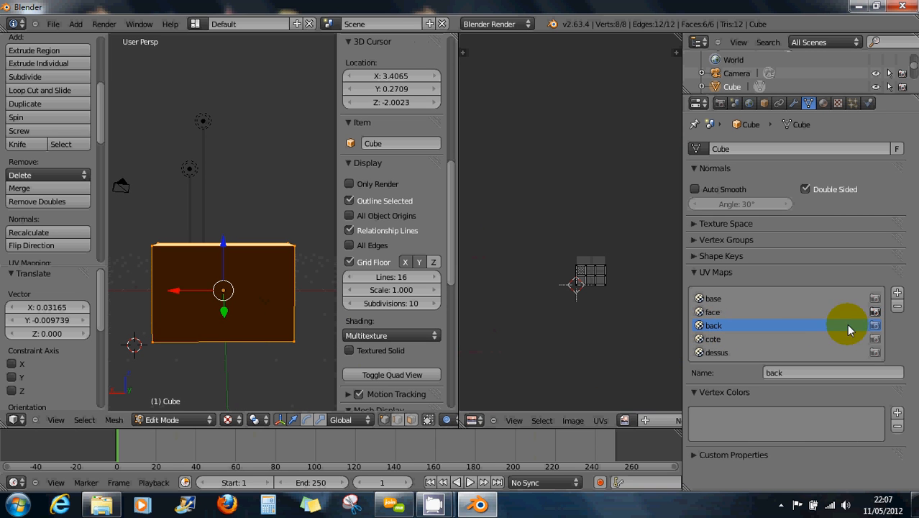
{"action": "left_click", "coordinate": [876, 326]}
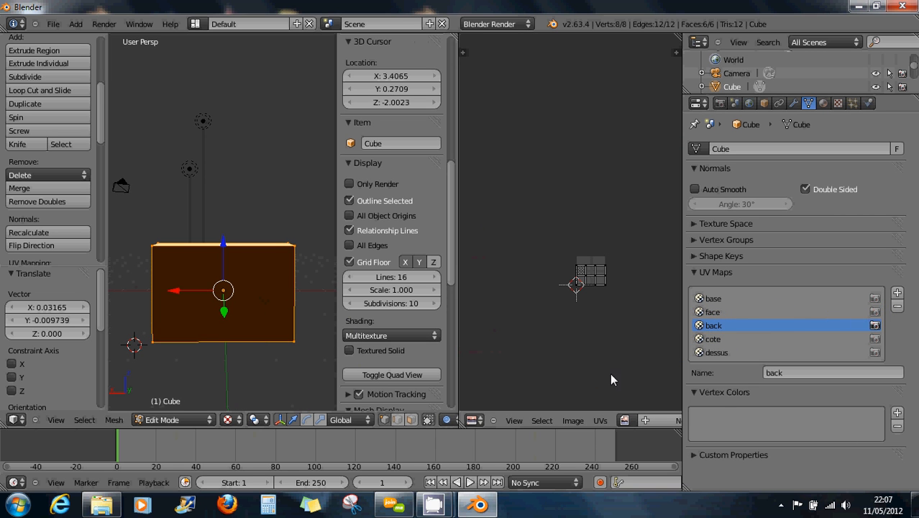
Assign the back45g image to the back UV map.
{"action": "left_click", "coordinate": [627, 421]}
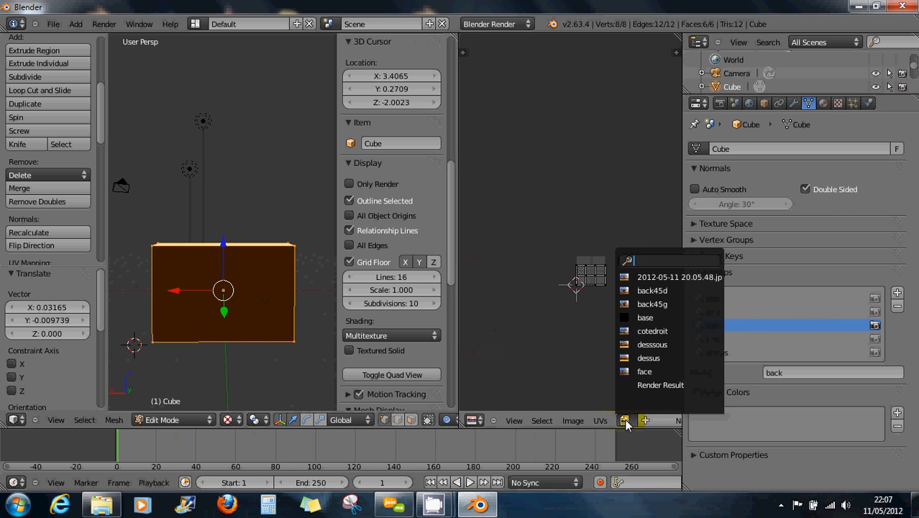
{"action": "left_click", "coordinate": [648, 305]}
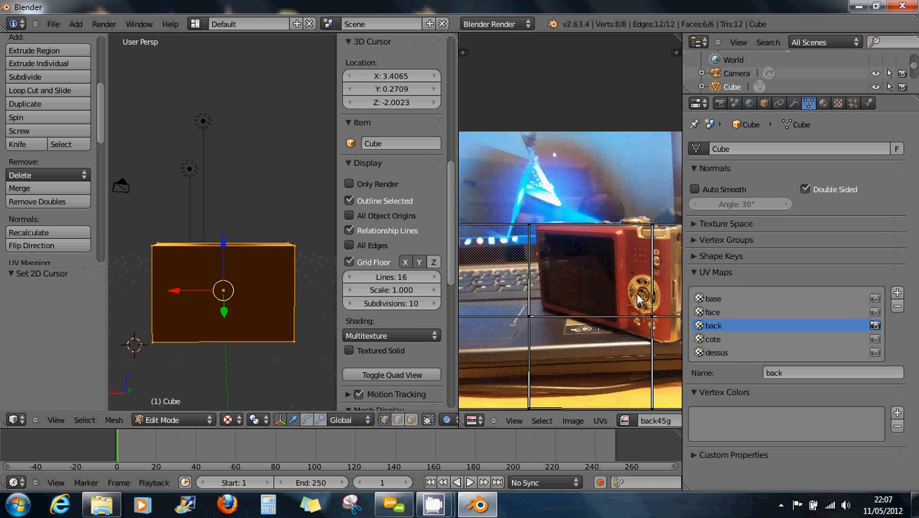
{"action": "middle_click_drag", "start_coordinate": [637, 295], "coordinate": [603, 294]}
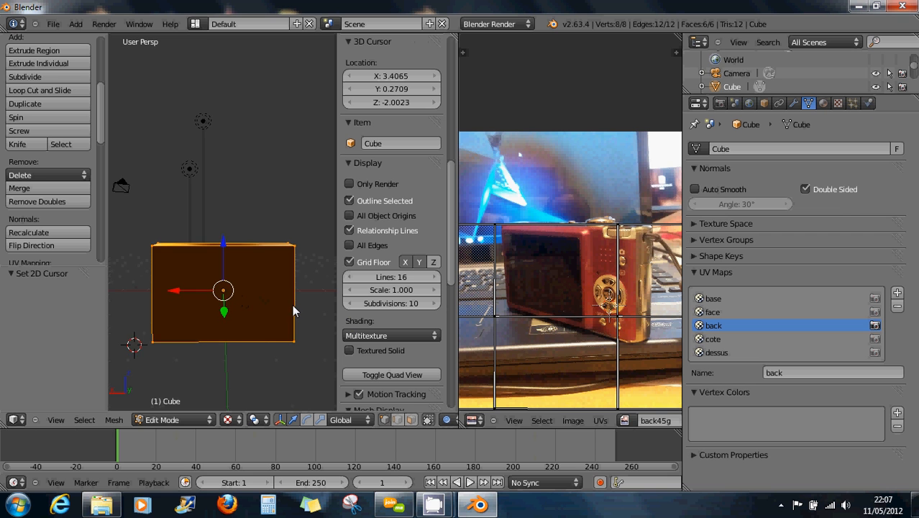
Unwrap the cube with Project From View from an angled rear view that resembles the camera's pose in the photo.
{"action": "middle_click_drag", "start_coordinate": [294, 306], "coordinate": [195, 301]}
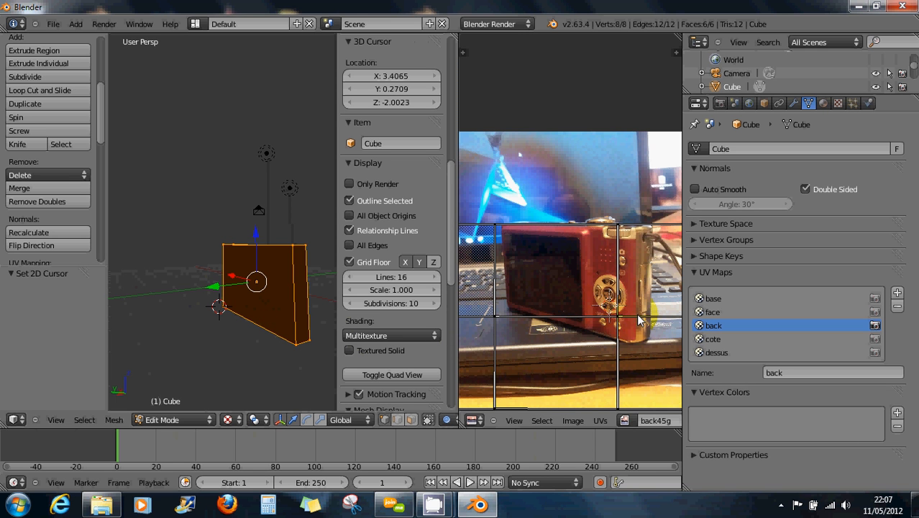
{"action": "key", "text": "u"}
{"action": "left_click", "coordinate": [281, 305]}
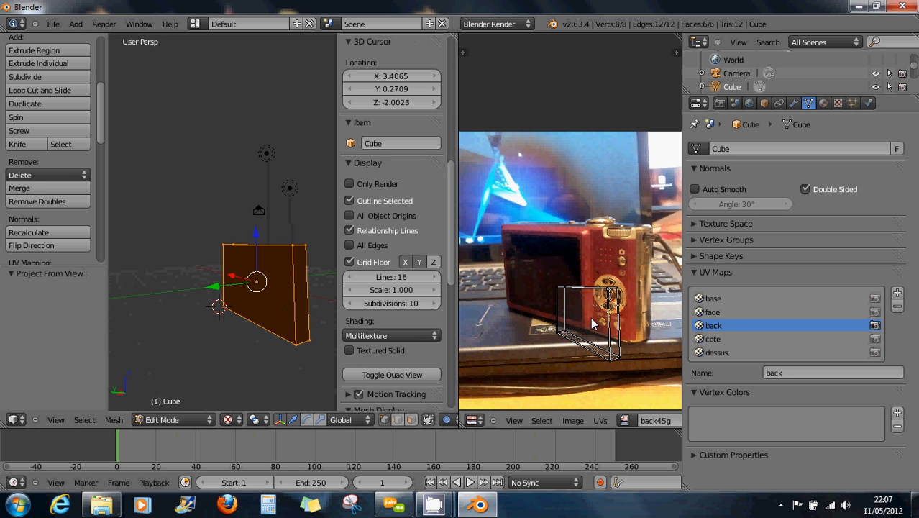
Select the whole projected UV layout and move it about -0.063 in X and 0.141 in Y onto the camera's screen.
{"action": "key", "text": "l"}
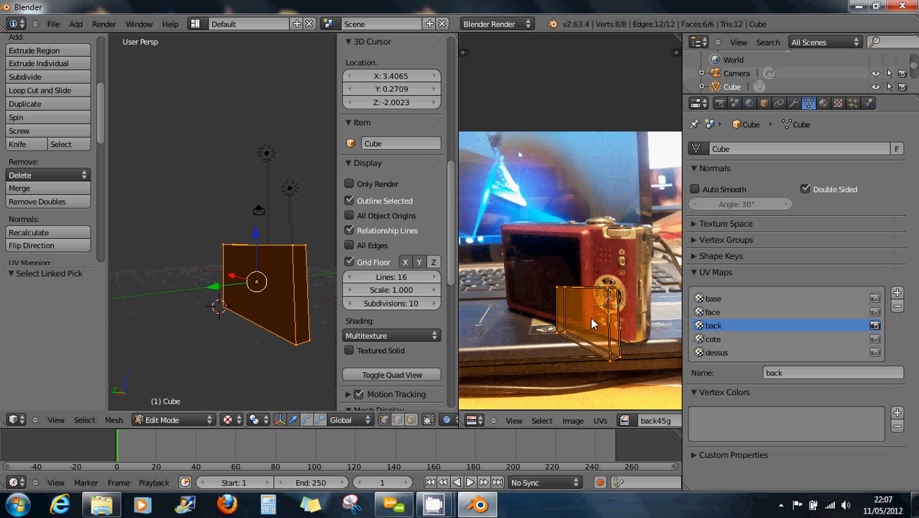
{"action": "key", "text": "g"}
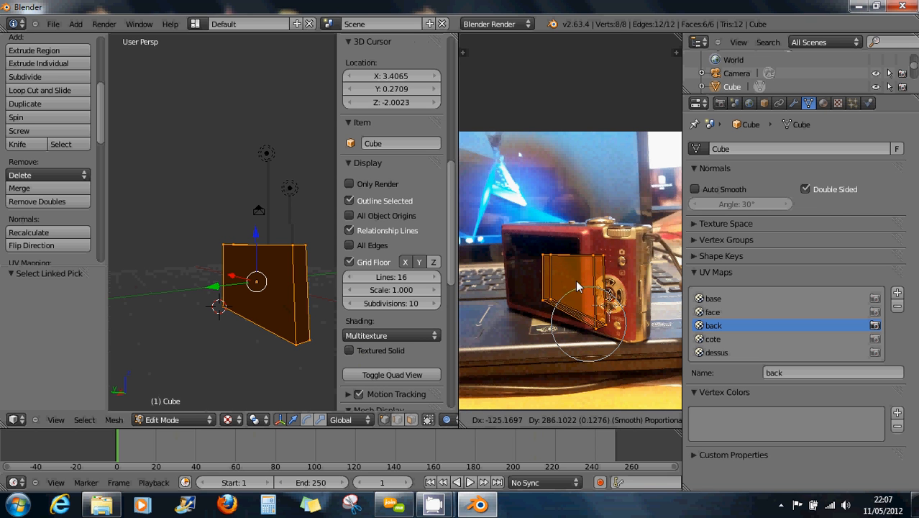
{"action": "left_click", "coordinate": [573, 281]}
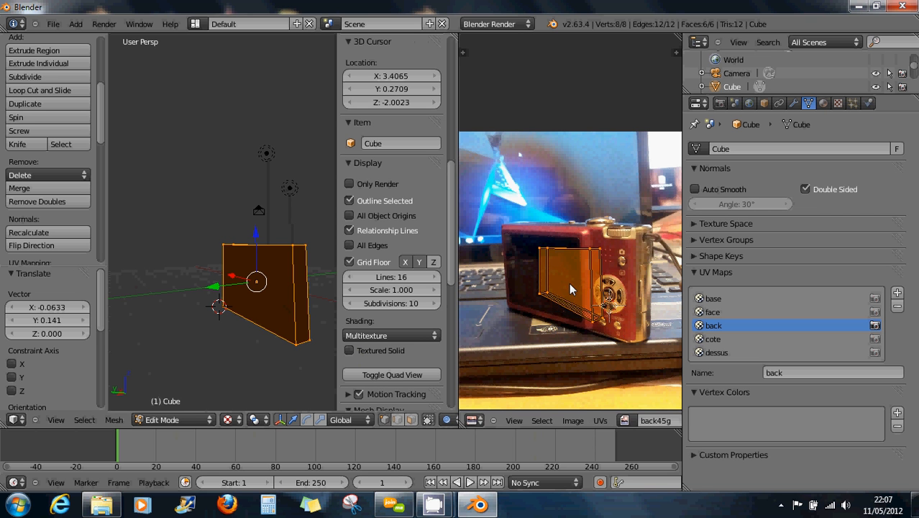
{"action": "key", "text": "s"}
{"action": "key", "text": "2"}
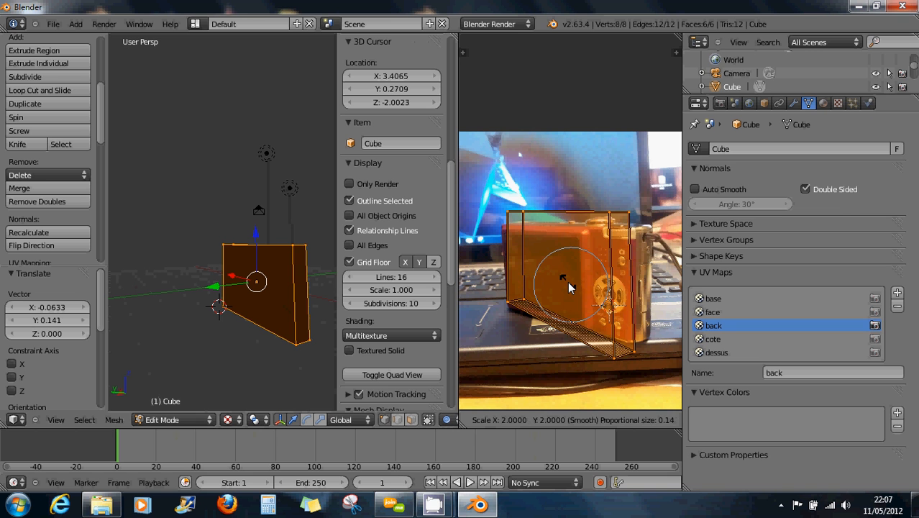
{"action": "key", "text": "Escape"}
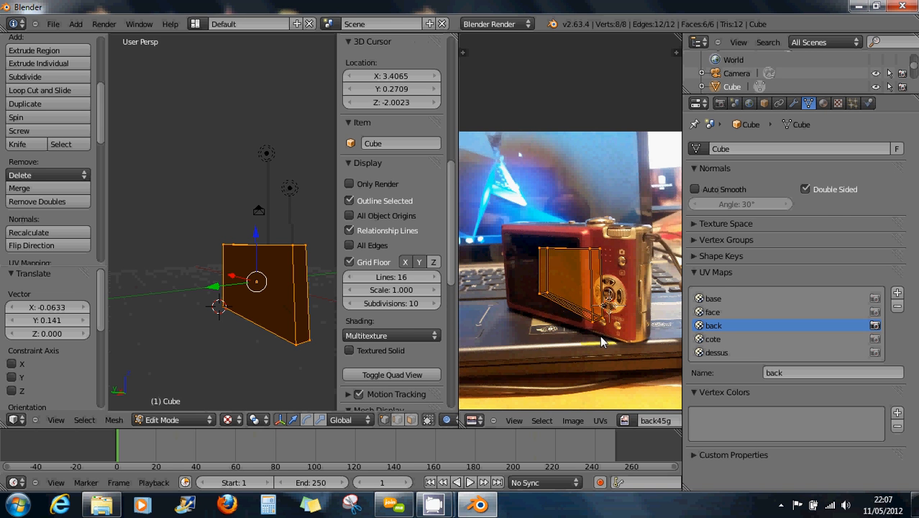
Scale the UV layout up about 1.64 times and move its lower-right corner points onto the camera's lower-right edge in the photo.
{"action": "key", "text": "s"}
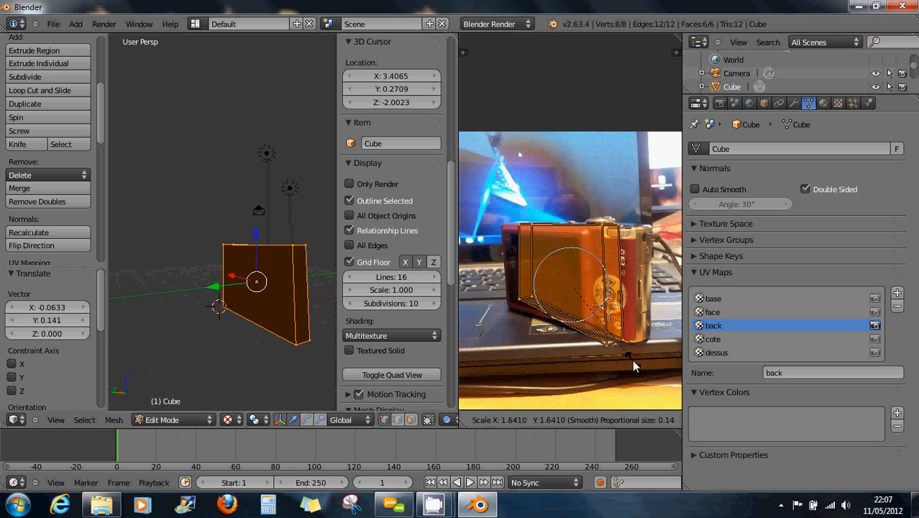
{"action": "key", "text": "Escape"}
{"action": "right_click", "coordinate": [621, 346]}
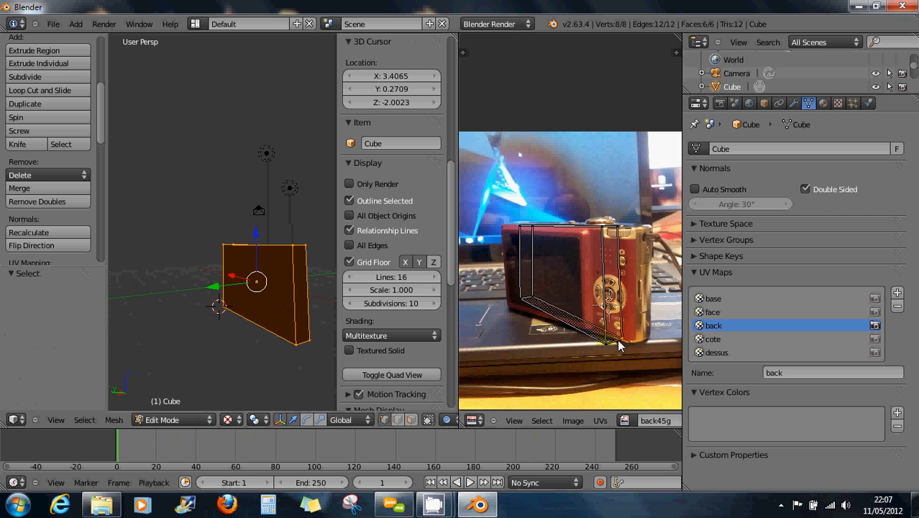
{"action": "key", "text": "g"}
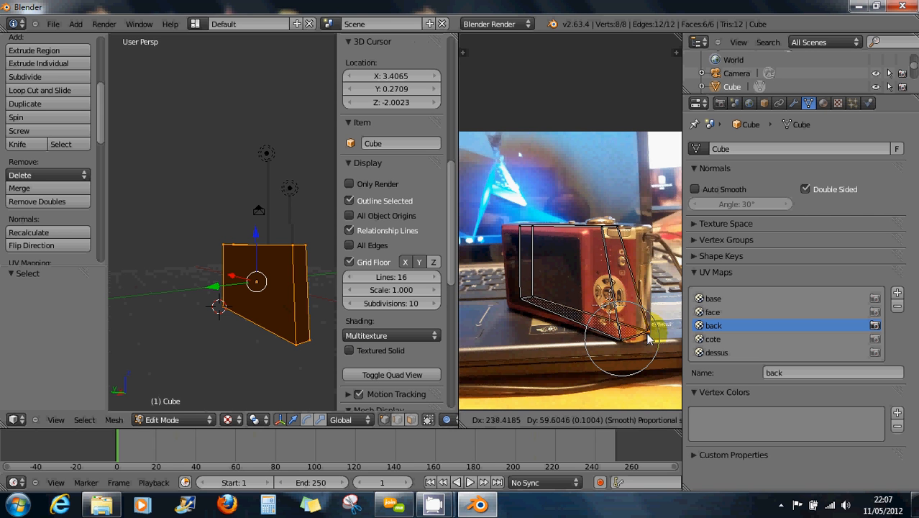
{"action": "left_click", "coordinate": [649, 343]}
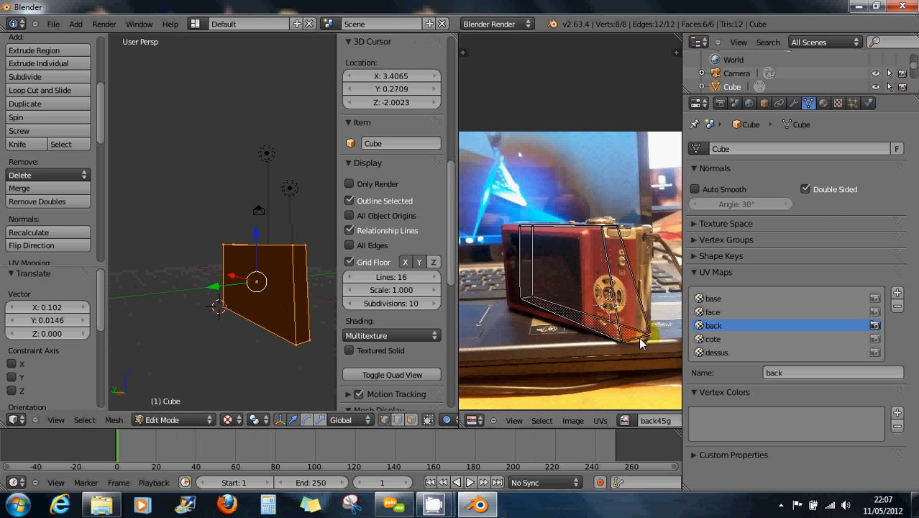
{"action": "right_click", "coordinate": [622, 346]}
{"action": "key", "text": "g"}
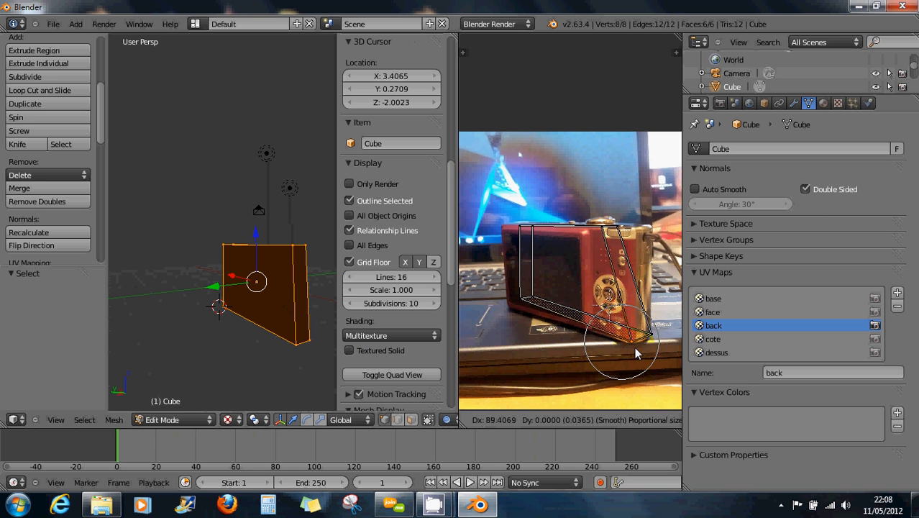
{"action": "left_click", "coordinate": [635, 347]}
{"action": "right_click", "coordinate": [652, 336]}
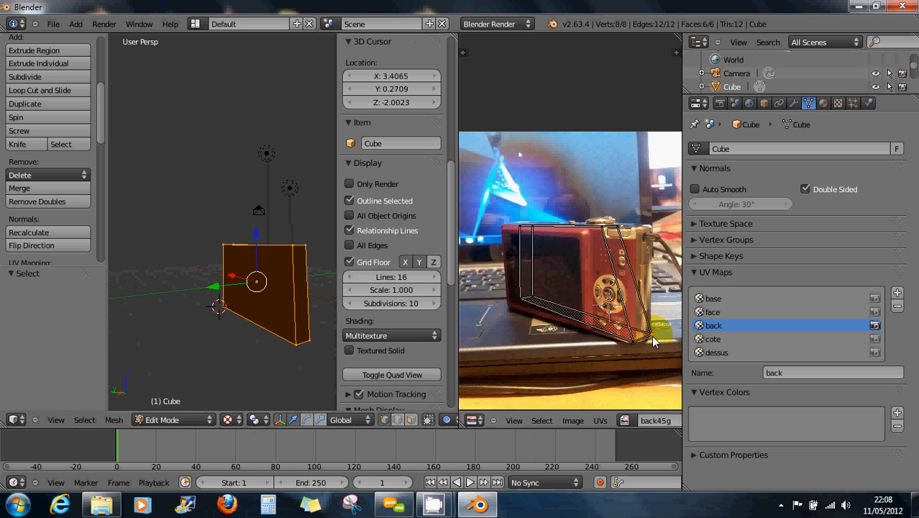
{"action": "key", "text": "g"}
{"action": "left_click", "coordinate": [653, 341]}
Fit the layout's two upper-right corner points to the camera's upper-right edge, moving the inner one about 0.046 in X and -0.015 in Y.
{"action": "right_click", "coordinate": [623, 232]}
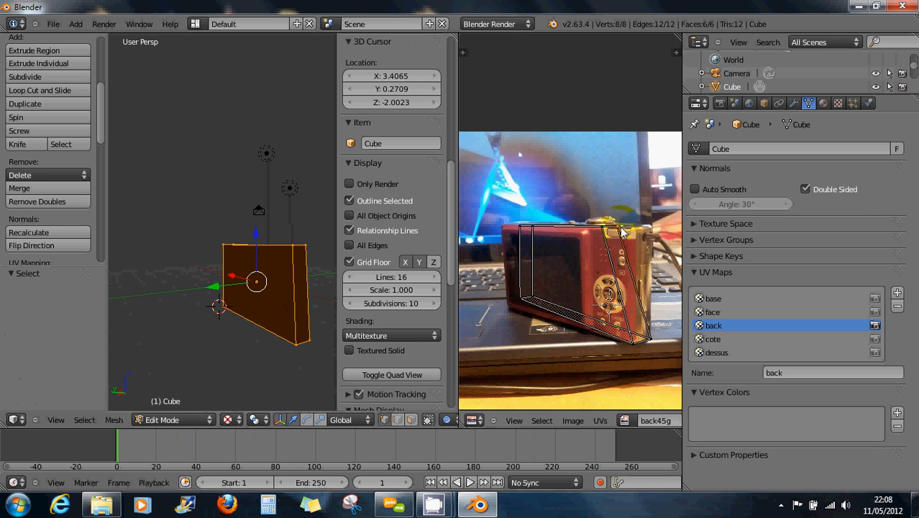
{"action": "key", "text": "g"}
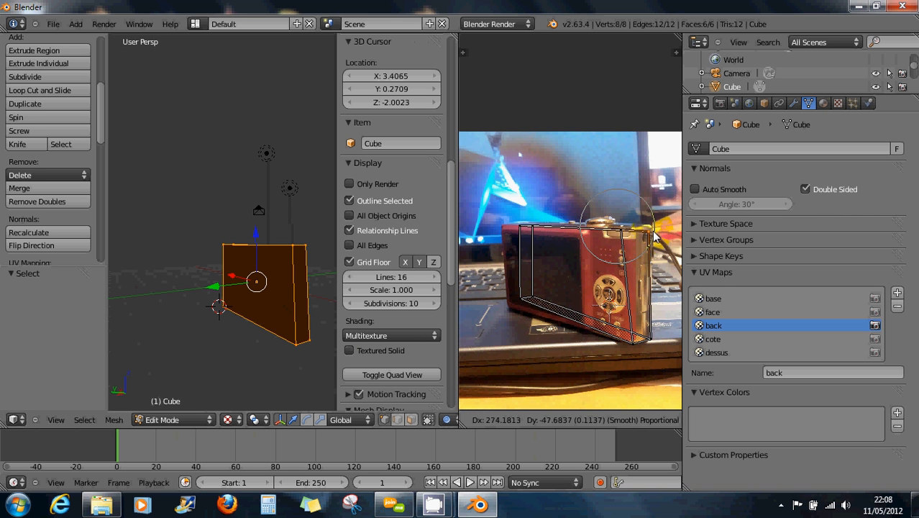
{"action": "left_click", "coordinate": [656, 234]}
{"action": "right_click", "coordinate": [617, 231]}
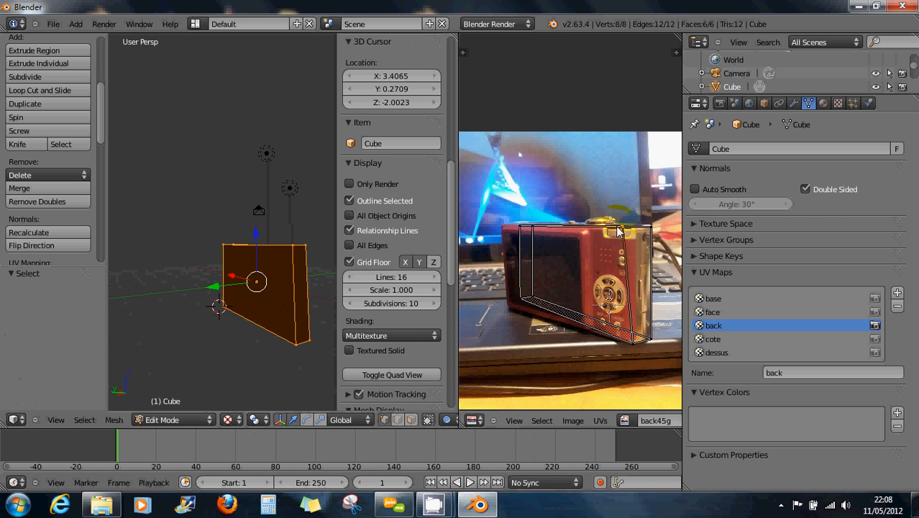
{"action": "key", "text": "g"}
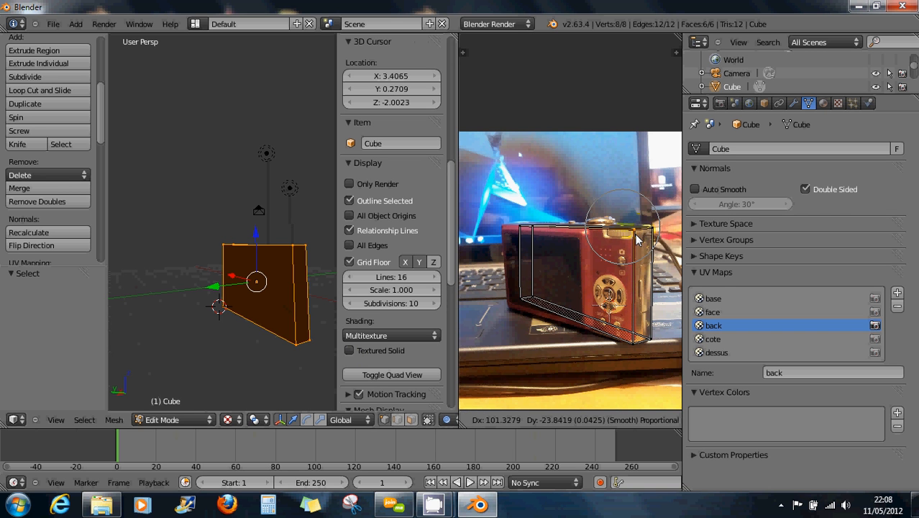
{"action": "left_click", "coordinate": [639, 242]}
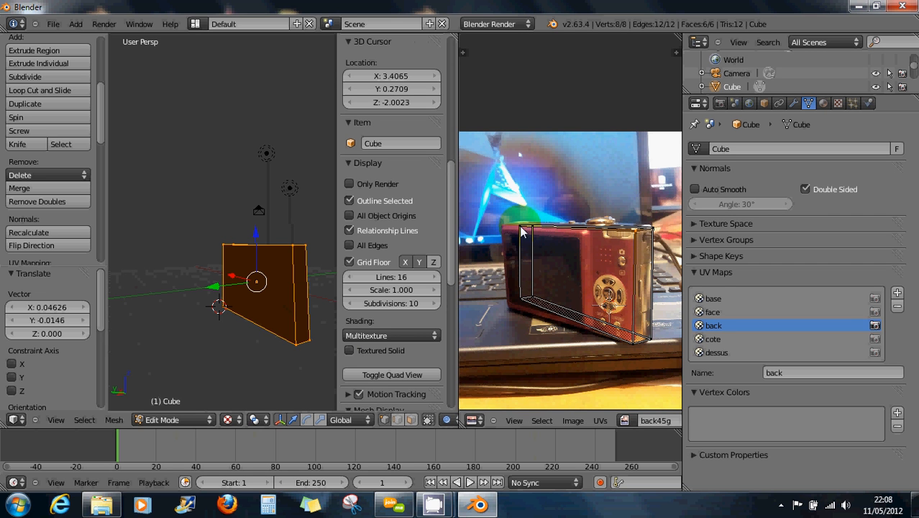
Move the outer left corner points onto the camera's left edge, the upper by about (-0.058, -0.002) and the lower by about (-0.051, -0.034).
{"action": "right_click", "coordinate": [523, 233]}
{"action": "key", "text": "g"}
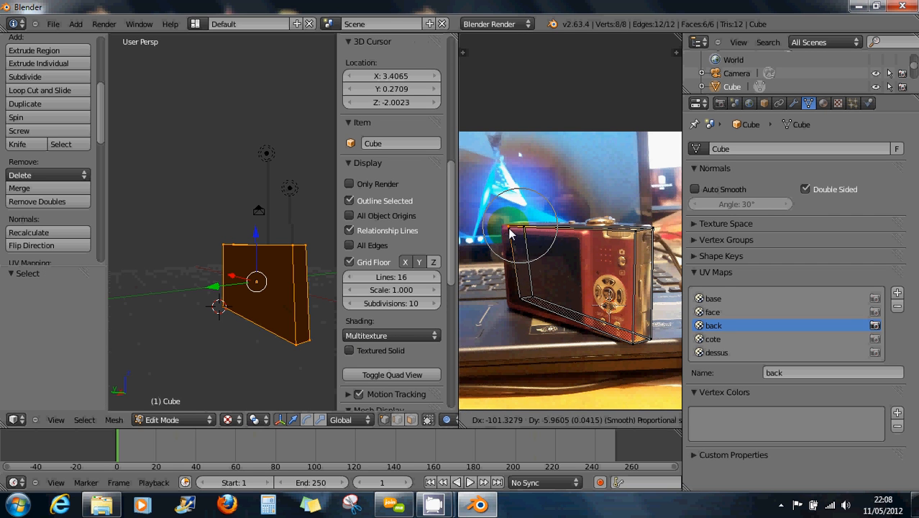
{"action": "left_click", "coordinate": [522, 298]}
{"action": "right_click", "coordinate": [523, 306]}
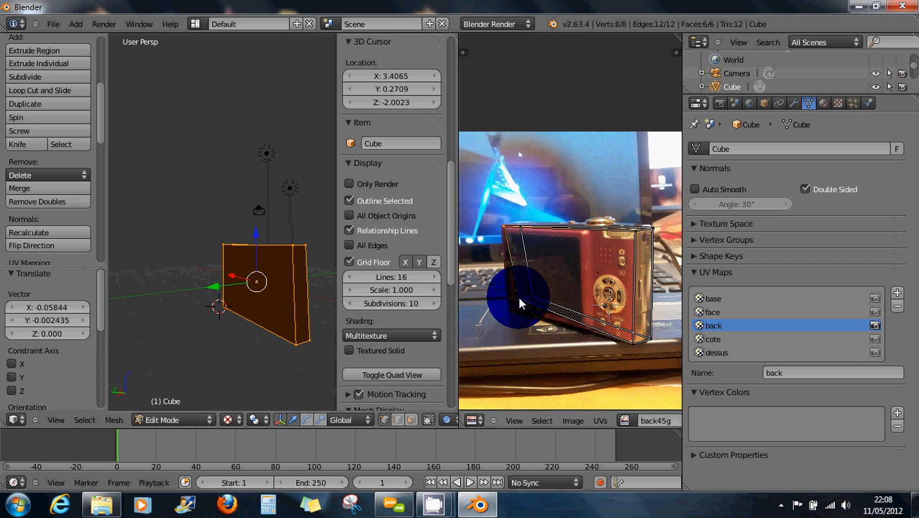
{"action": "key", "text": "g"}
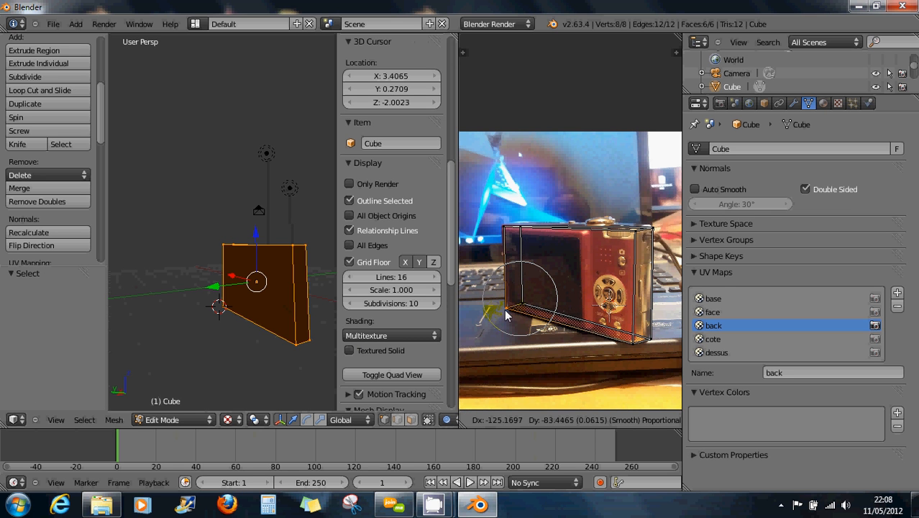
{"action": "left_click", "coordinate": [505, 315]}
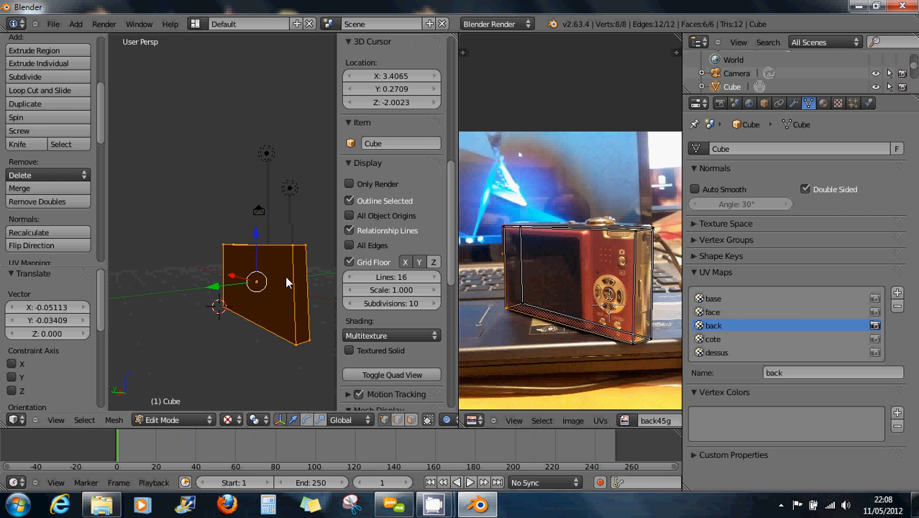
Leave Edit Mode and move Lamp.001 along the X axis and about 5.736 along Y, out in front of the cube's back side.
{"action": "key", "text": "Tab"}
{"action": "right_click", "coordinate": [268, 154]}
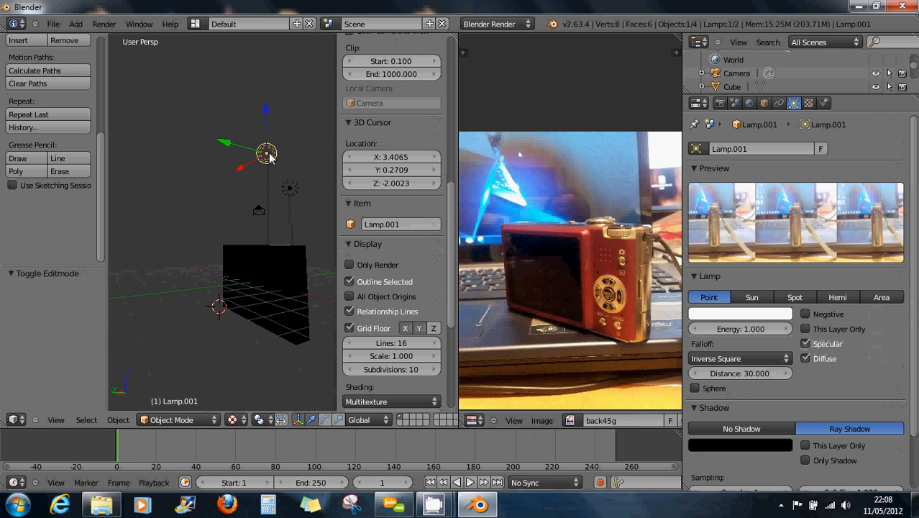
{"action": "key", "text": "g"}
{"action": "key", "text": "x"}
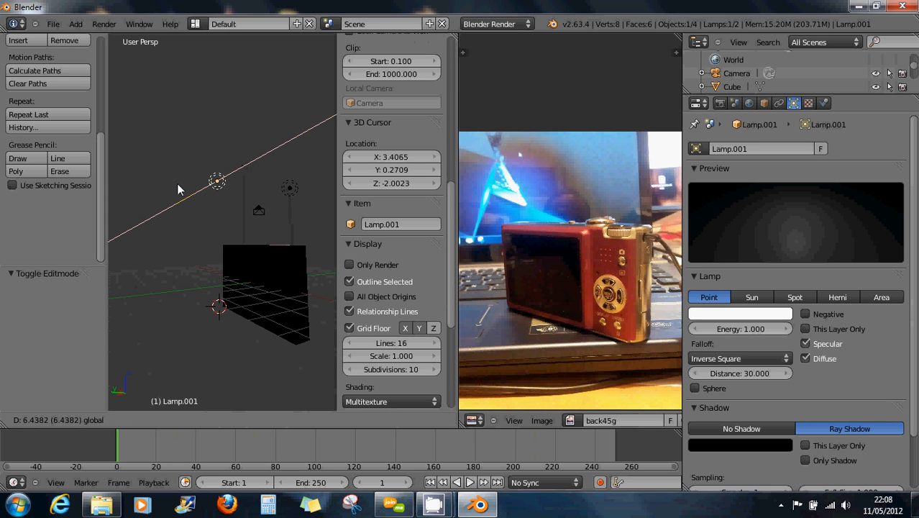
{"action": "left_click", "coordinate": [279, 199]}
{"action": "middle_click_drag", "start_coordinate": [279, 200], "coordinate": [266, 269]}
{"action": "left_click_drag", "start_coordinate": [296, 46], "coordinate": [120, 93]}
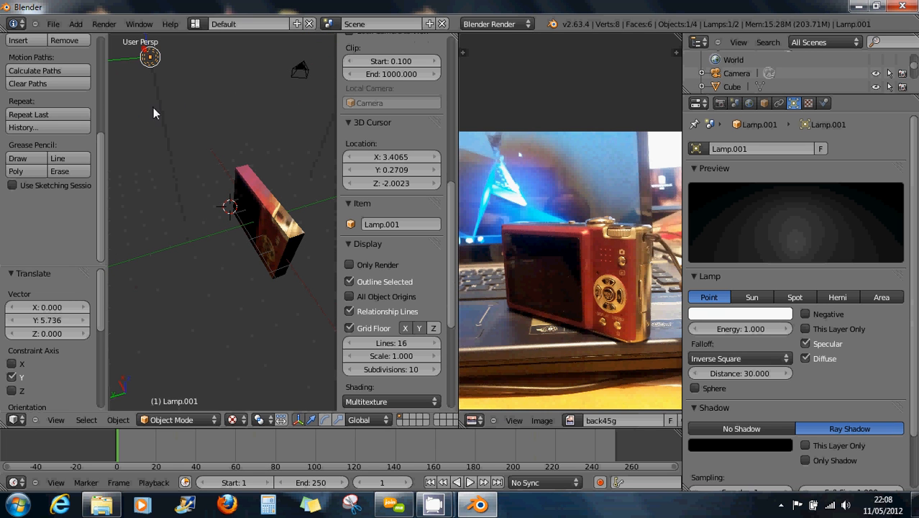
Shift Lamp.001 by about -2.88 in X, 0.642 in Y and -1.08 in Z, closer to the cube's back.
{"action": "scroll", "coordinate": [160, 112], "scroll_direction": "down", "scroll_amount": 2}
{"action": "middle_click_drag", "start_coordinate": [158, 92], "coordinate": [175, 126]}
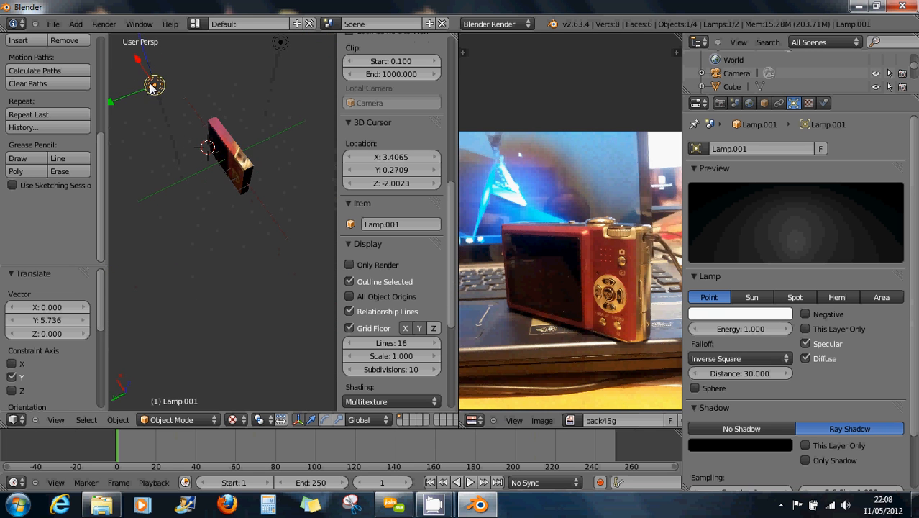
{"action": "left_click_drag", "start_coordinate": [152, 87], "coordinate": [173, 149]}
{"action": "middle_click_drag", "start_coordinate": [229, 176], "coordinate": [205, 127]}
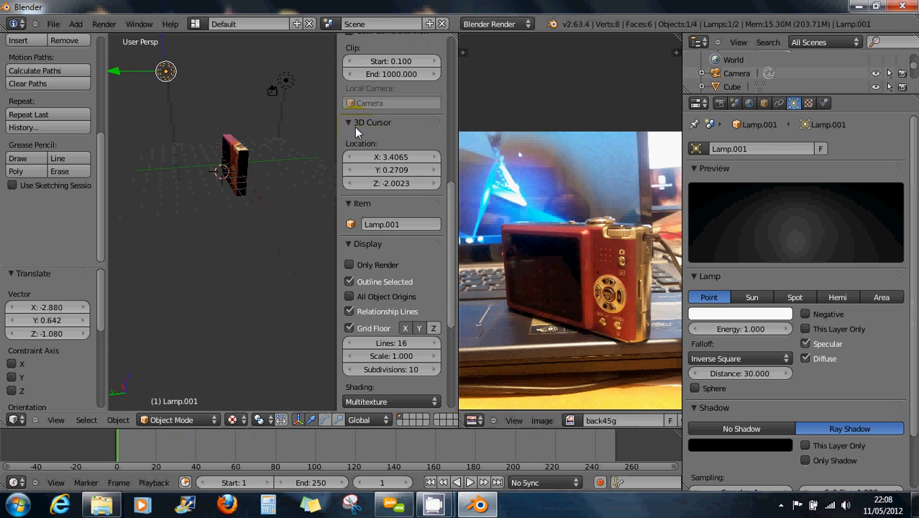
Change Lamp.001 to a Hemi lamp and rotate it about -112.5° so that it points at the cube.
{"action": "left_click", "coordinate": [871, 300]}
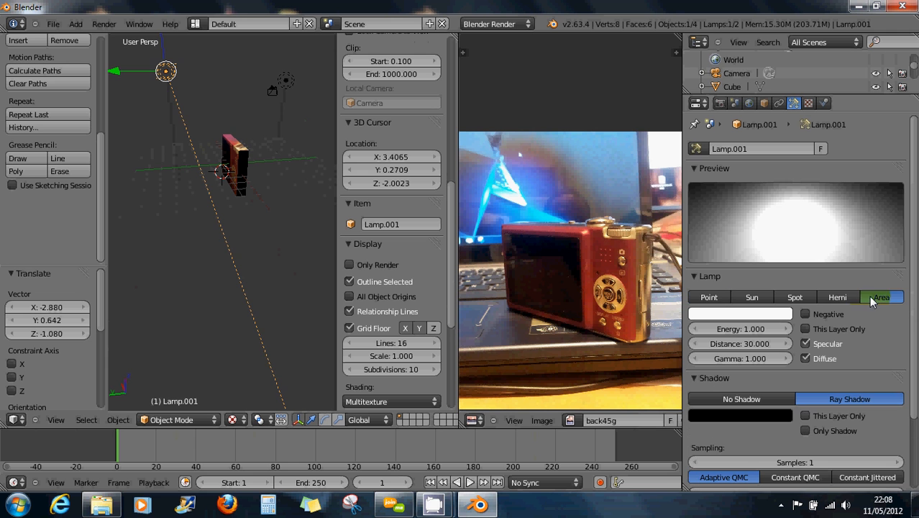
{"action": "left_click", "coordinate": [836, 297]}
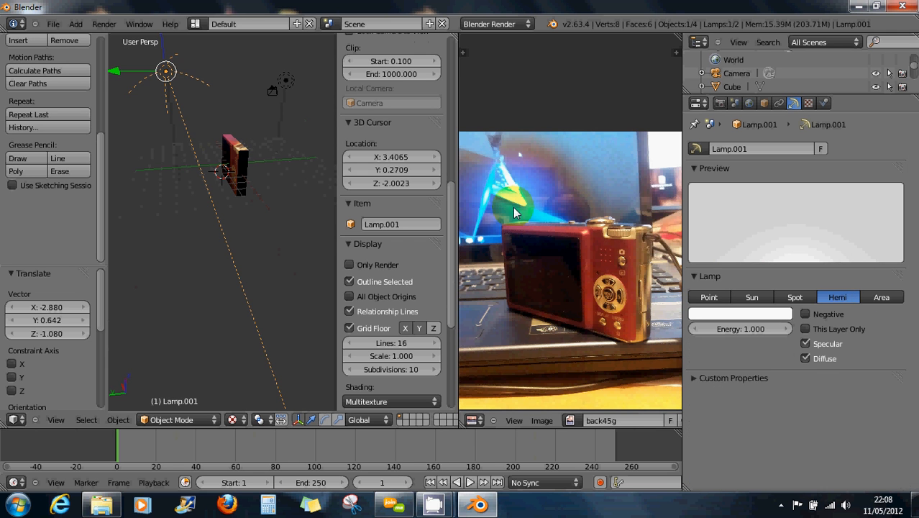
{"action": "middle_click_drag", "start_coordinate": [254, 149], "coordinate": [241, 236]}
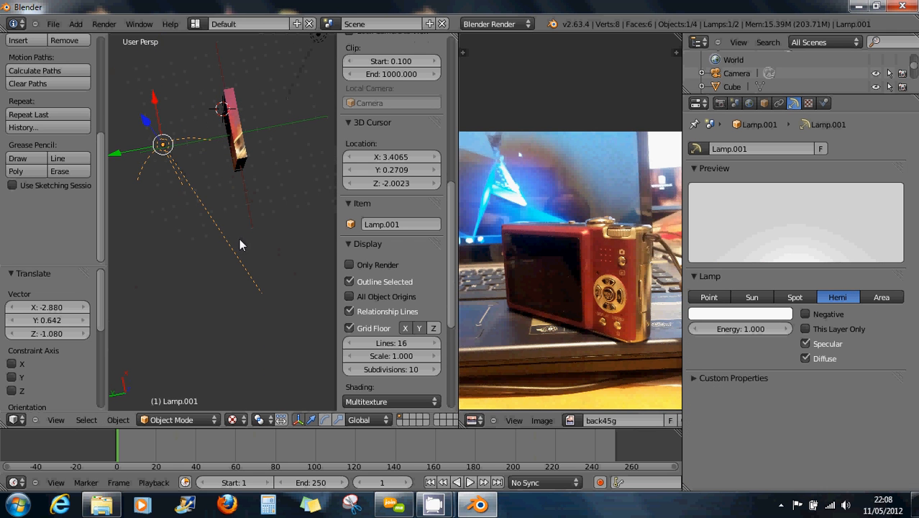
{"action": "key", "text": "r"}
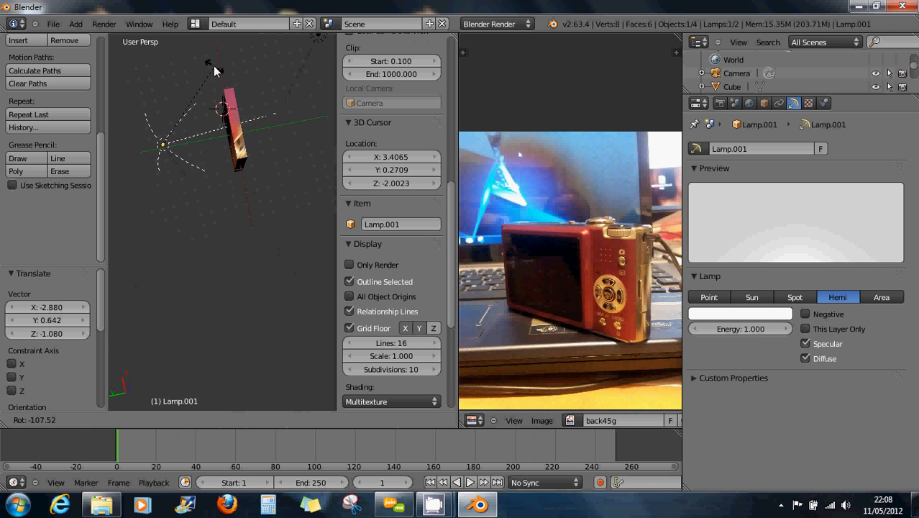
{"action": "left_click", "coordinate": [215, 72]}
Edit the cube's mesh and nudge the back UV map's two upper-right corner points, the outer by about -0.005 in X and -0.002 in Y.
{"action": "middle_click_drag", "start_coordinate": [276, 123], "coordinate": [312, 104]}
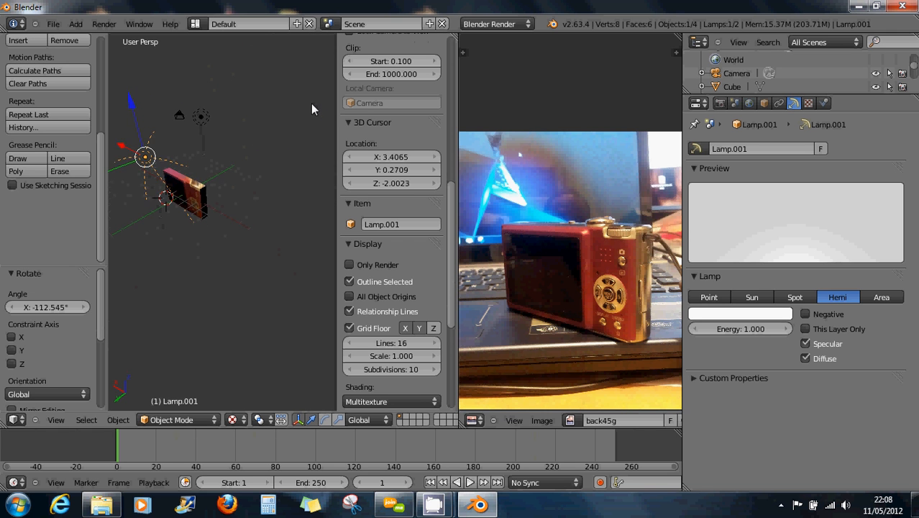
{"action": "scroll", "coordinate": [176, 204], "scroll_direction": "up", "scroll_amount": 6}
{"action": "middle_click_drag", "start_coordinate": [176, 204], "coordinate": [238, 180]}
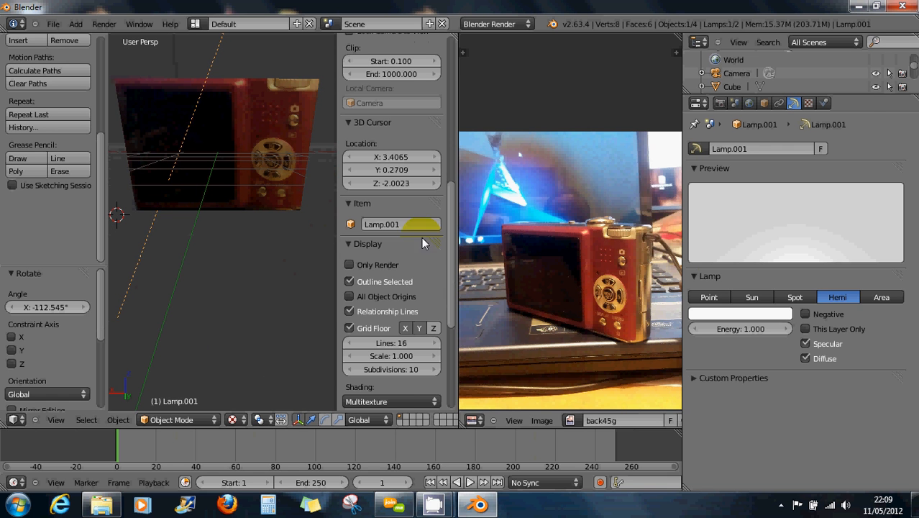
{"action": "right_click", "coordinate": [251, 164]}
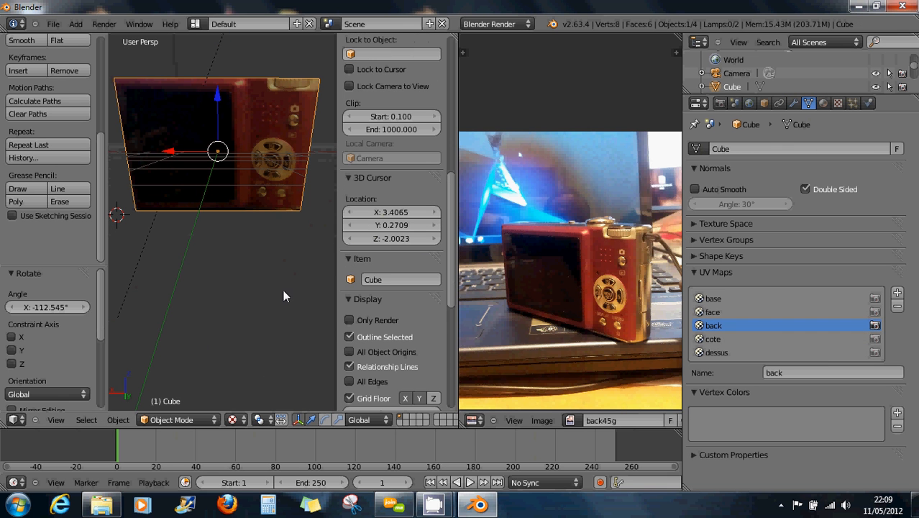
{"action": "key", "text": "Tab"}
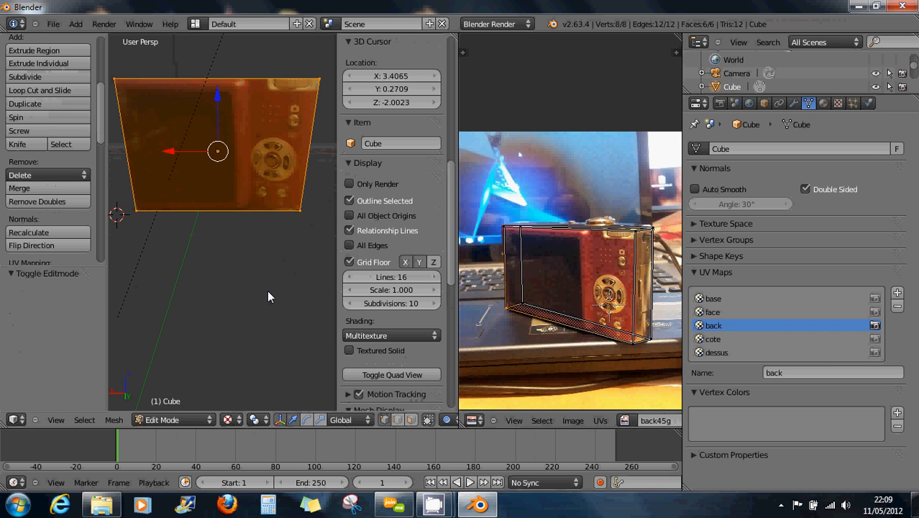
{"action": "right_click", "coordinate": [636, 237]}
{"action": "key", "text": "g"}
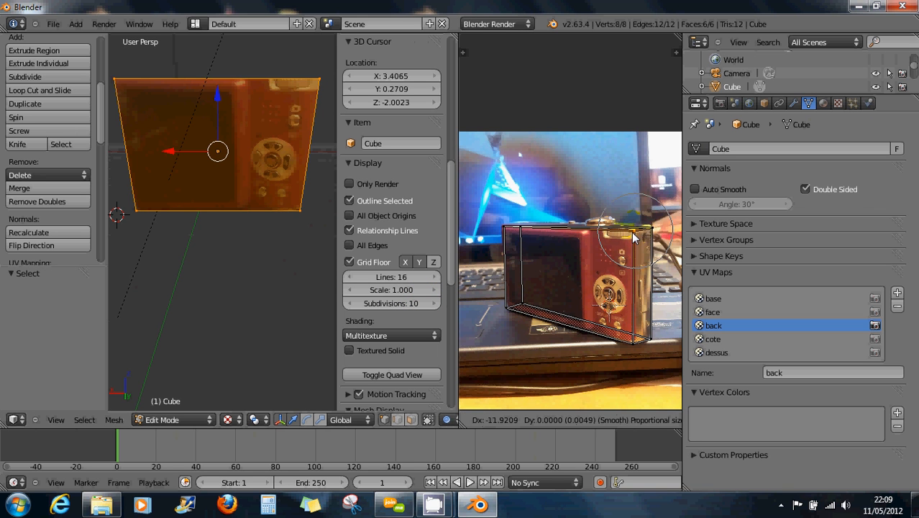
{"action": "left_click", "coordinate": [634, 238]}
{"action": "right_click", "coordinate": [655, 231]}
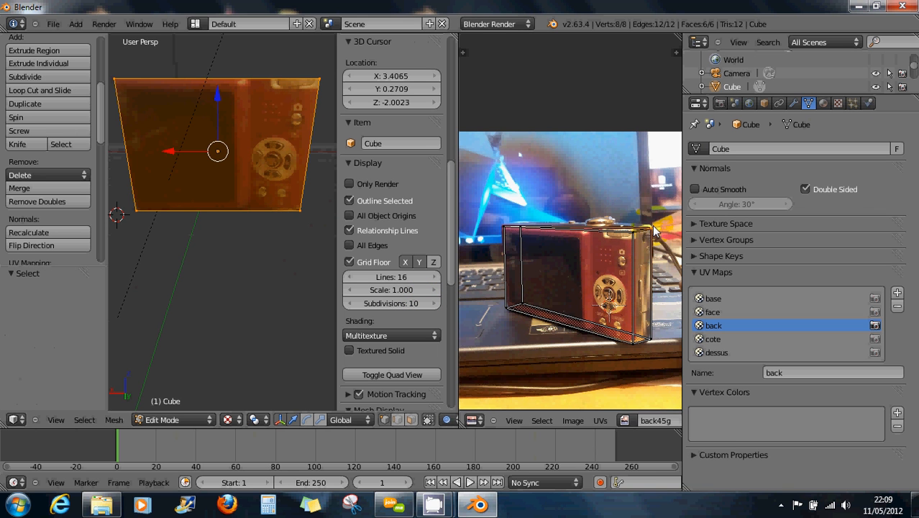
{"action": "key", "text": "g"}
{"action": "left_click", "coordinate": [651, 226]}
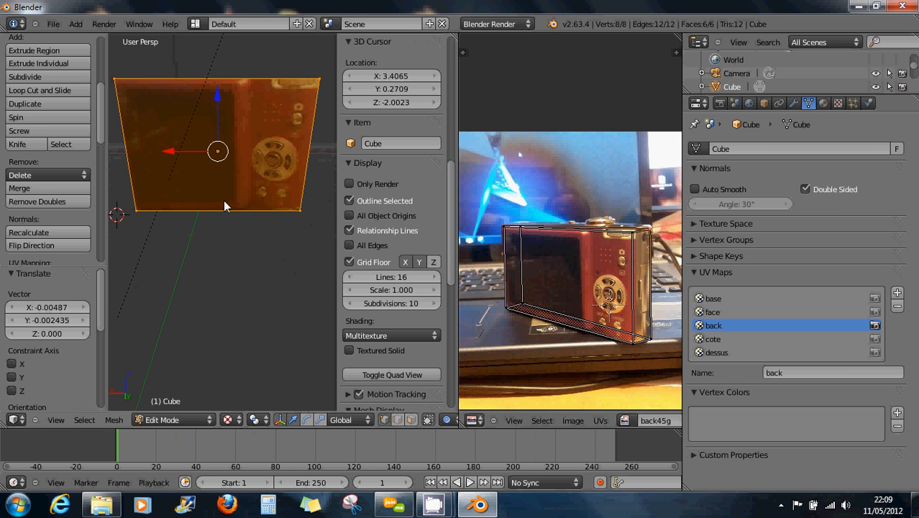
{"action": "middle_click_drag", "start_coordinate": [199, 201], "coordinate": [231, 138]}
{"action": "middle_click_drag", "start_coordinate": [153, 191], "coordinate": [199, 212]}
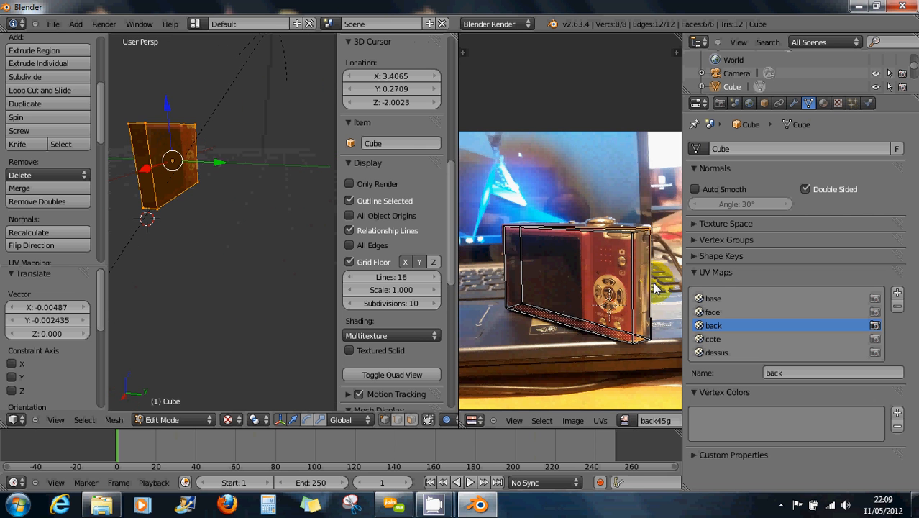
{"action": "middle_click_drag", "start_coordinate": [267, 174], "coordinate": [331, 223]}
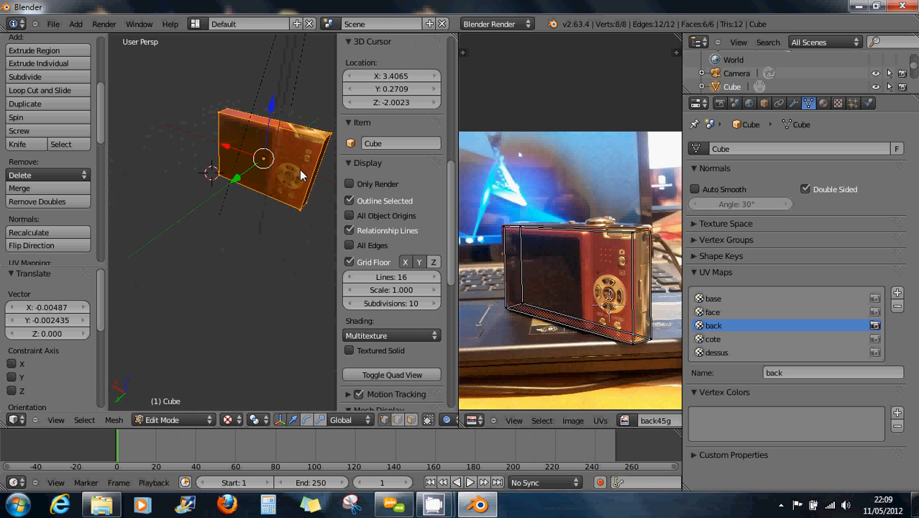
{"action": "mouse_move", "coordinate": [299, 169]}
{"action": "middle_mouse_down"}
{"action": "mouse_move", "coordinate": [253, 139]}
{"action": "mouse_move", "coordinate": [285, 169]}
{"action": "mouse_move", "coordinate": [286, 184]}
{"action": "mouse_move", "coordinate": [301, 174]}
{"action": "middle_mouse_up"}
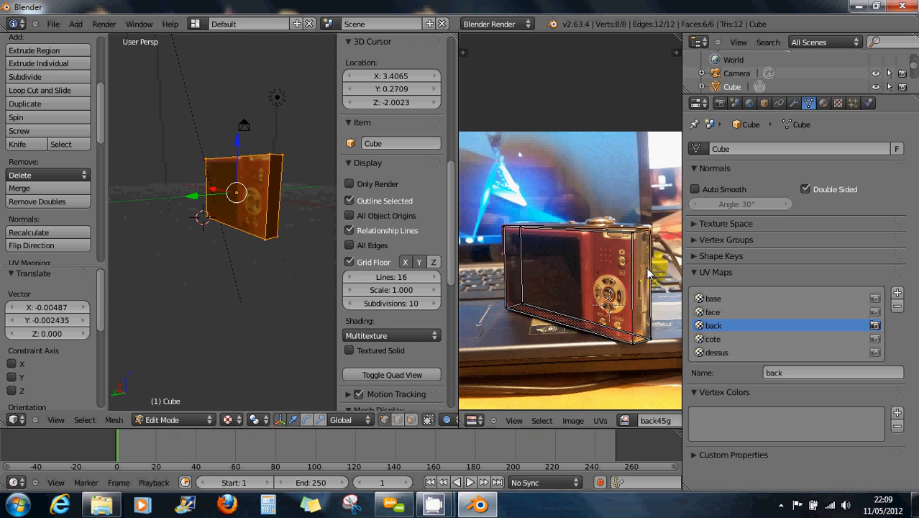
{"action": "middle_click_drag", "start_coordinate": [223, 111], "coordinate": [219, 187]}
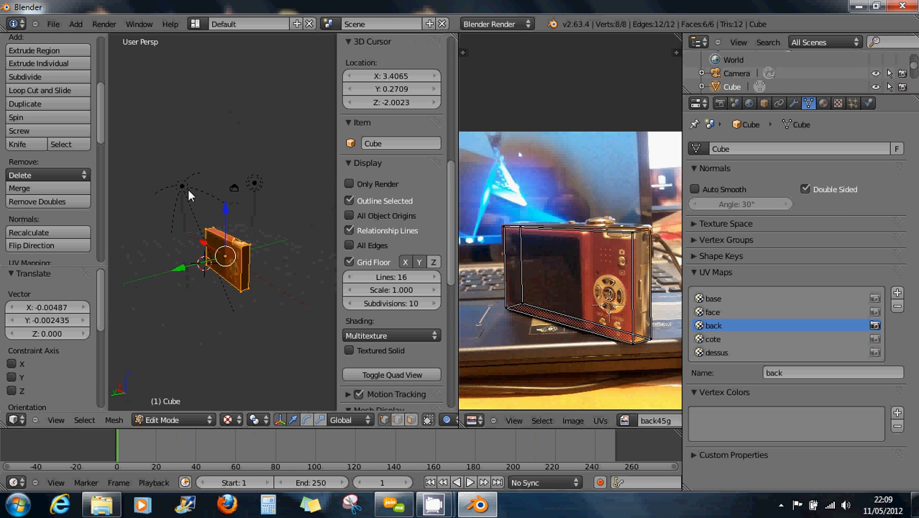
Switch to the cote UV map and assign the cotedroit photo to it.
{"action": "middle_click_drag", "start_coordinate": [231, 252], "coordinate": [316, 248]}
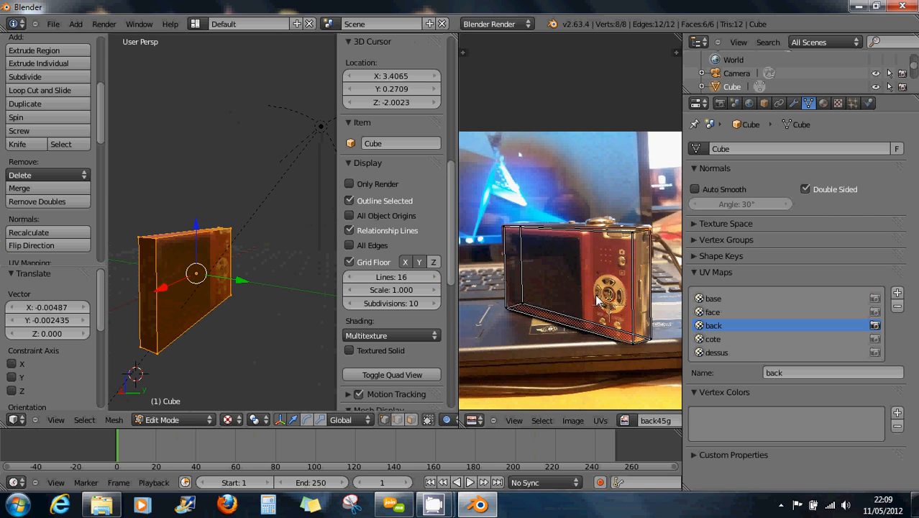
{"action": "left_click", "coordinate": [721, 339]}
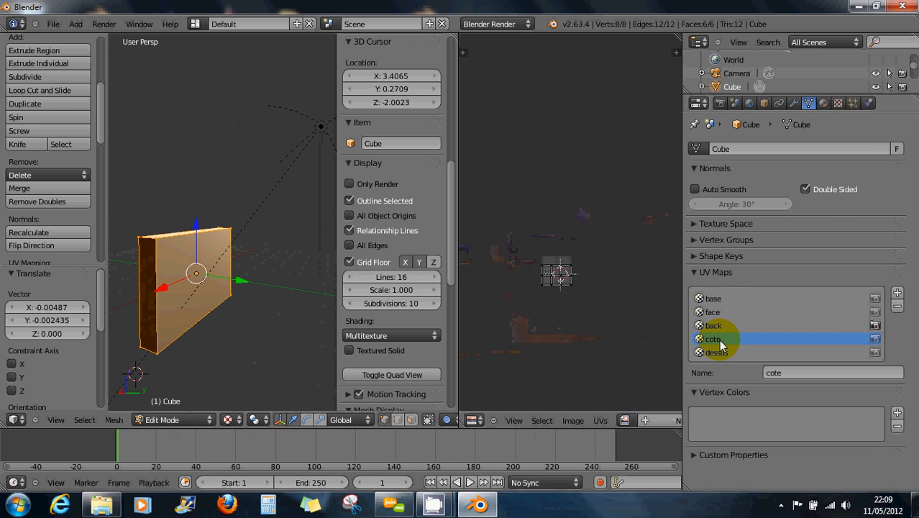
{"action": "left_click", "coordinate": [623, 420]}
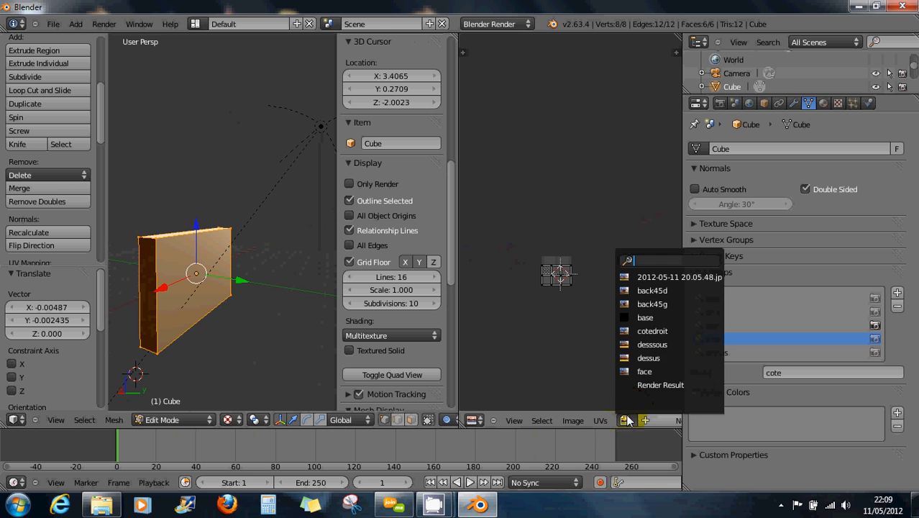
{"action": "left_click", "coordinate": [649, 331]}
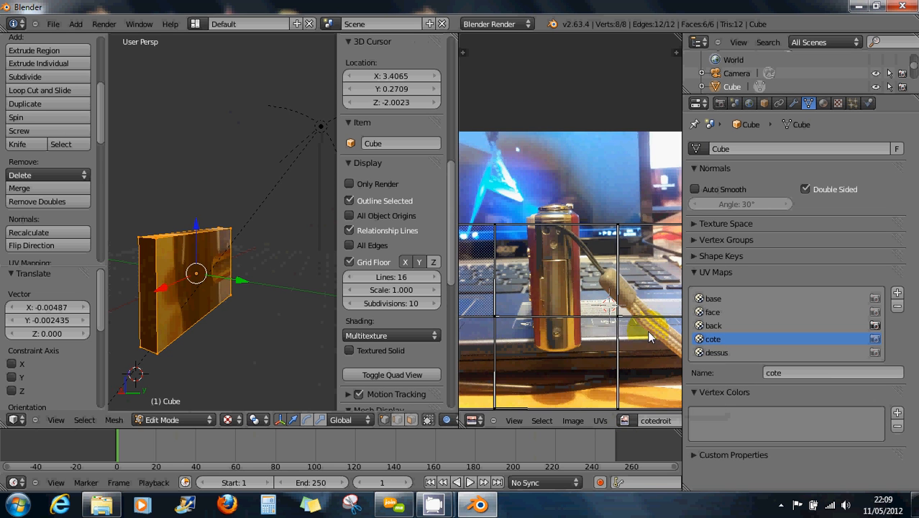
Leave Edit Mode and duplicate Lamp.001, placing the copy about -2.56 in X, -1.397 in Y and -4.038 in Z from the original.
{"action": "middle_click_drag", "start_coordinate": [274, 318], "coordinate": [259, 349]}
{"action": "scroll", "coordinate": [244, 308], "scroll_direction": "down", "scroll_amount": 3}
{"action": "right_click", "coordinate": [156, 173]}
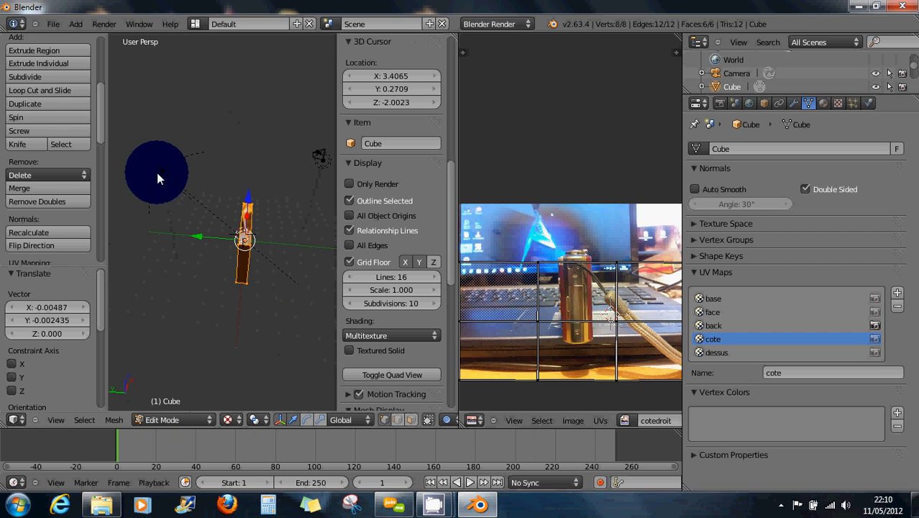
{"action": "key", "text": "Tab"}
{"action": "right_click", "coordinate": [163, 173]}
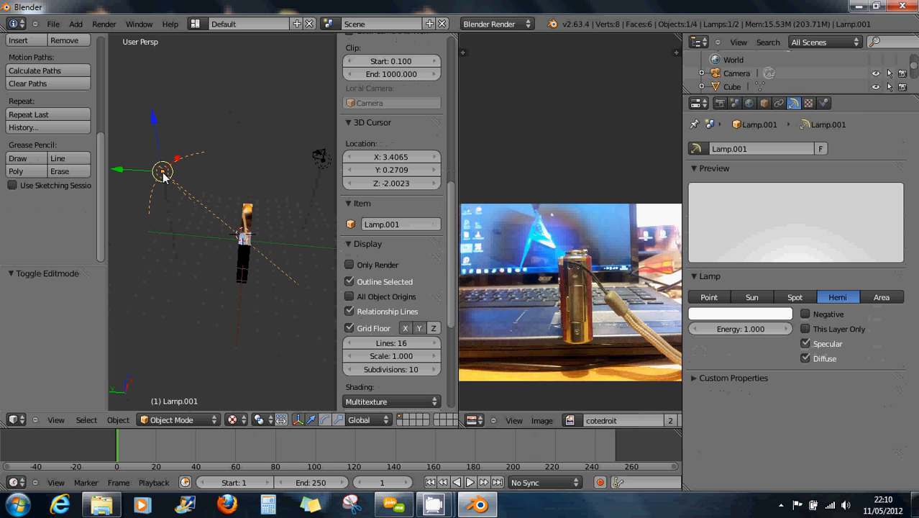
{"action": "key", "text": "shift+d"}
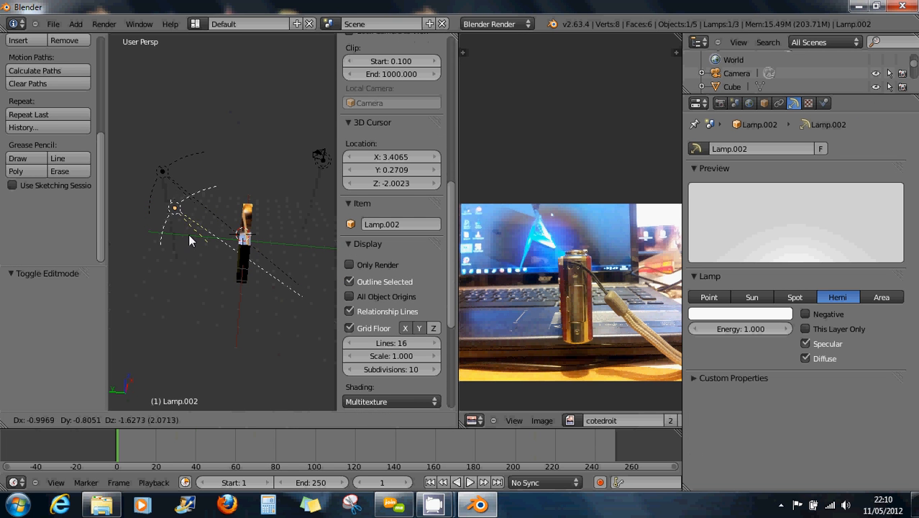
{"action": "left_click", "coordinate": [188, 279]}
Shift the duplicated lamp by about -6.2 in X, -0.88 in Y and -1.4 in Z, and rotate it about -28.6° towards the cube's narrow side.
{"action": "mouse_move", "coordinate": [189, 280]}
{"action": "middle_mouse_down"}
{"action": "mouse_move", "coordinate": [201, 277]}
{"action": "mouse_move", "coordinate": [194, 265]}
{"action": "middle_mouse_up"}
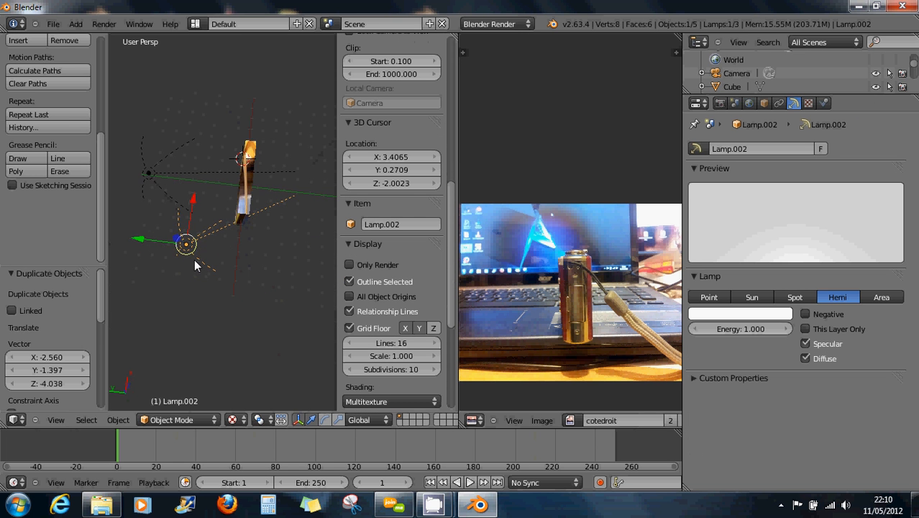
{"action": "key", "text": "g"}
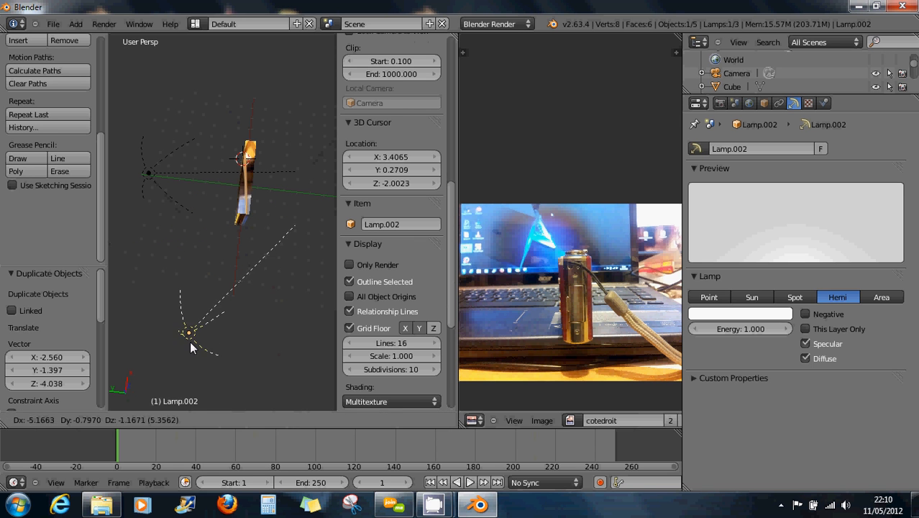
{"action": "left_click", "coordinate": [201, 358]}
{"action": "key", "text": "r"}
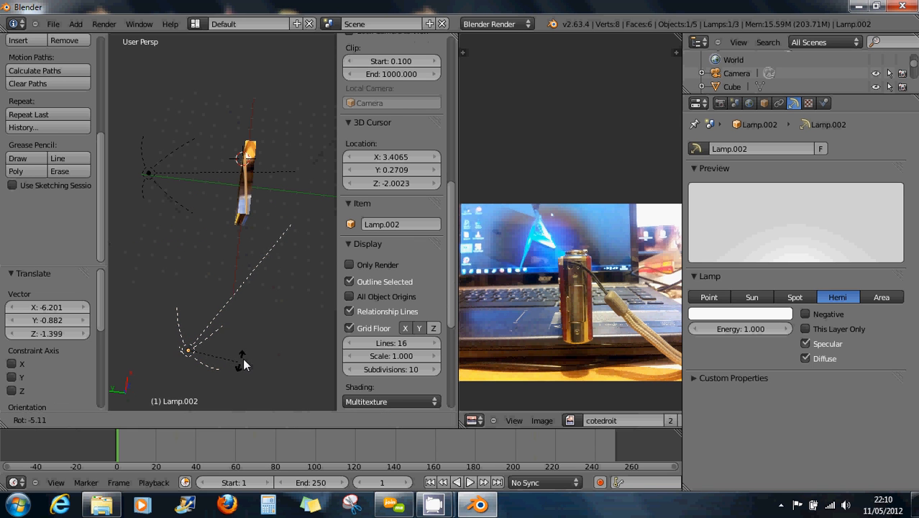
{"action": "left_click", "coordinate": [247, 339]}
Make cote the cube's render UV map and unwrap the whole mesh into it with Project From View, facing the cube's narrow side.
{"action": "scroll", "coordinate": [247, 336], "scroll_direction": "up", "scroll_amount": 5}
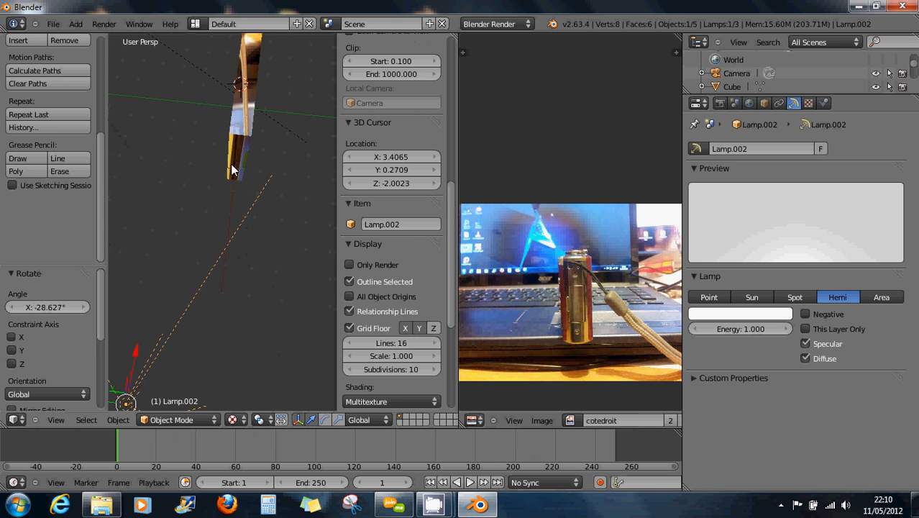
{"action": "scroll", "coordinate": [233, 191], "scroll_direction": "down", "scroll_amount": 4}
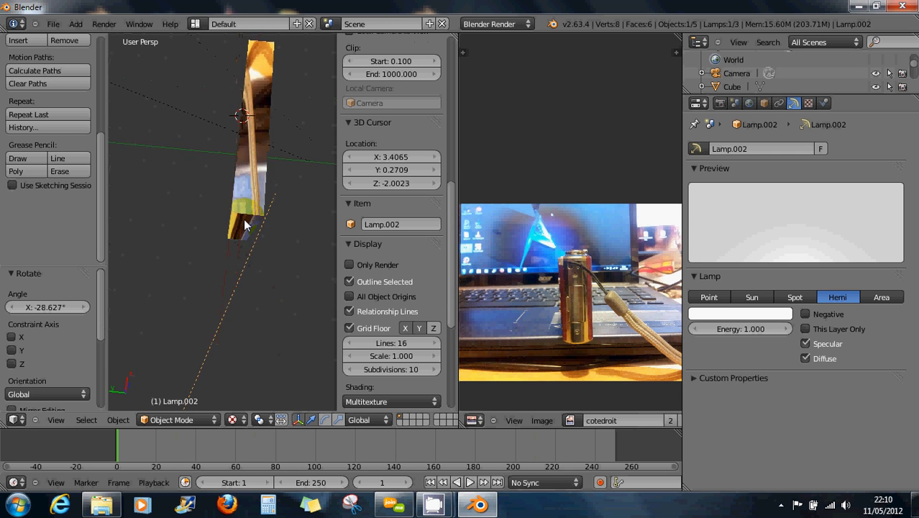
{"action": "mouse_move", "coordinate": [244, 157]}
{"action": "middle_mouse_down"}
{"action": "mouse_move", "coordinate": [246, 134]}
{"action": "mouse_move", "coordinate": [243, 238]}
{"action": "middle_mouse_up"}
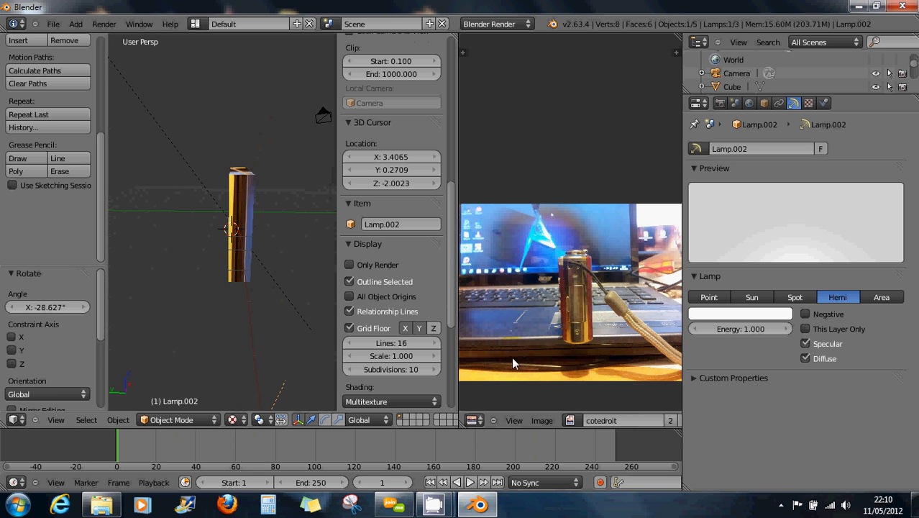
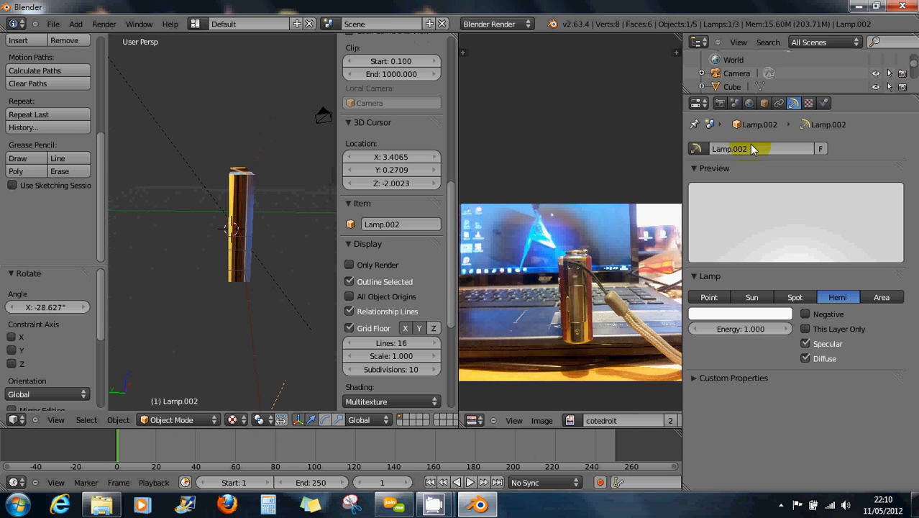
{"action": "right_click", "coordinate": [240, 253]}
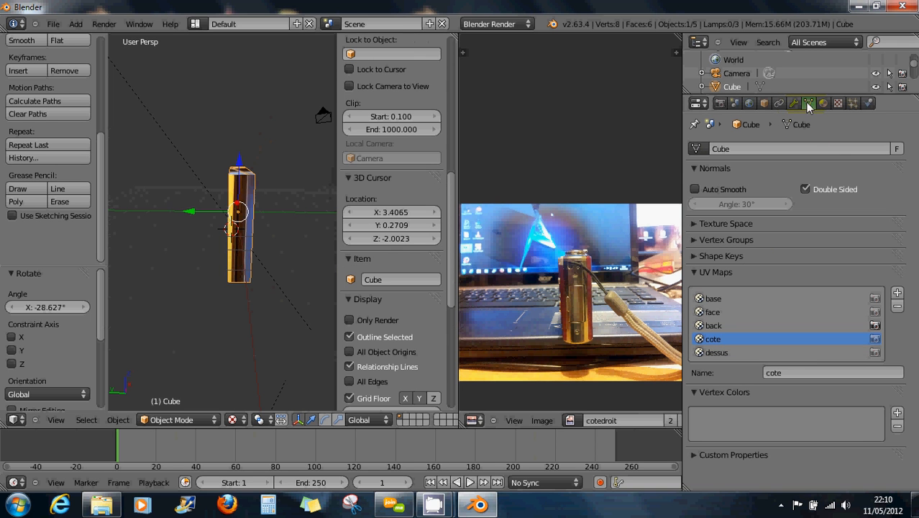
{"action": "left_click", "coordinate": [875, 339]}
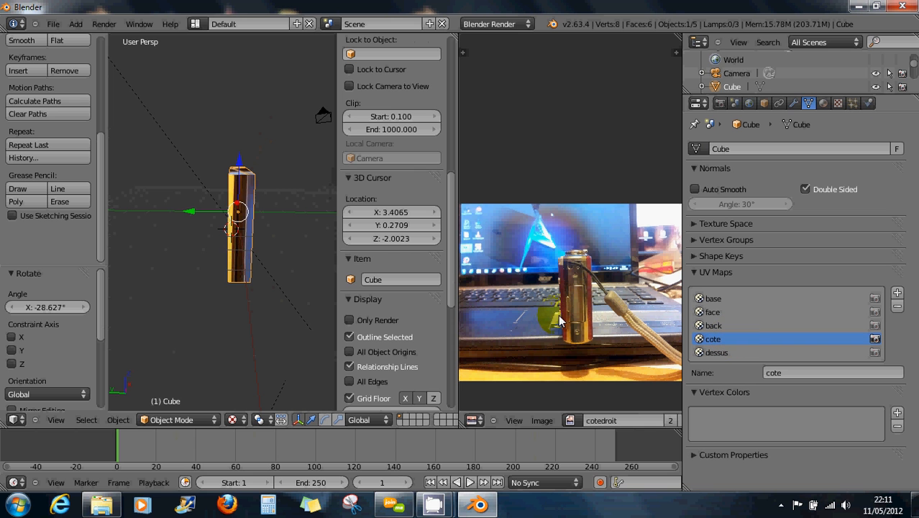
{"action": "key", "text": "u"}
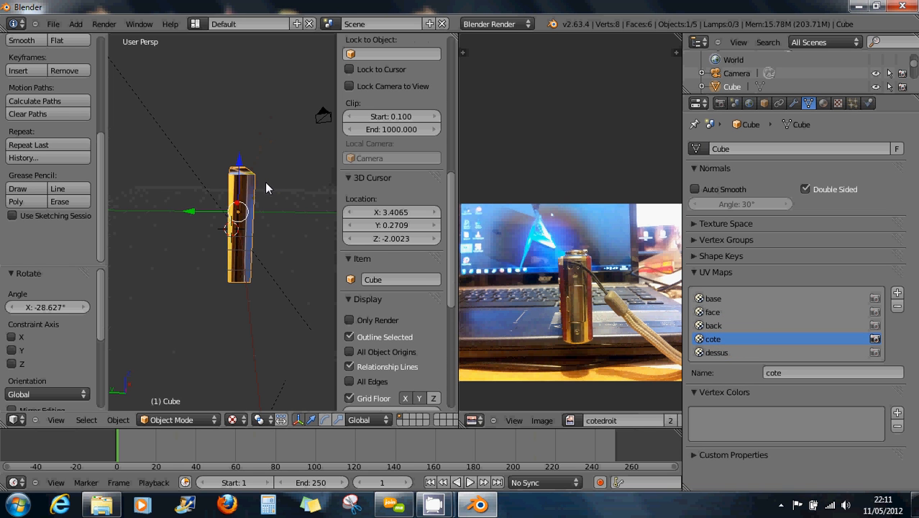
{"action": "key", "text": "Tab"}
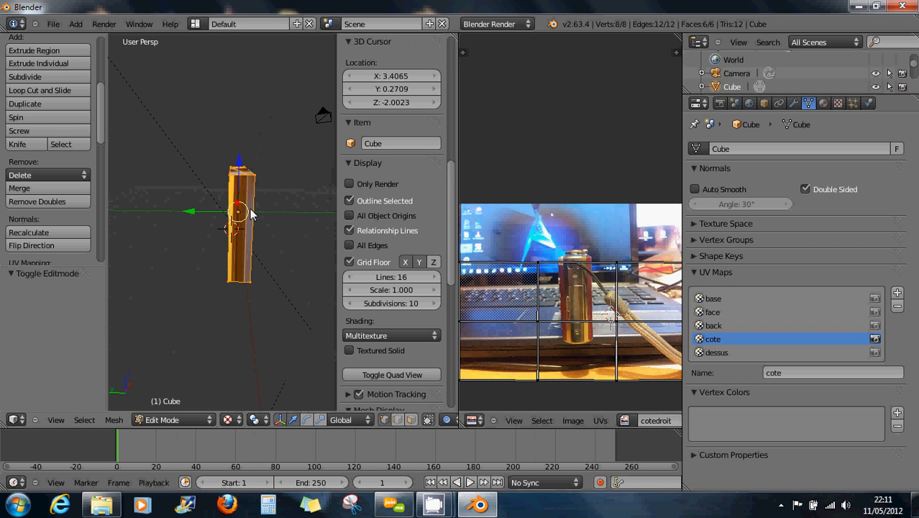
{"action": "key", "text": "u"}
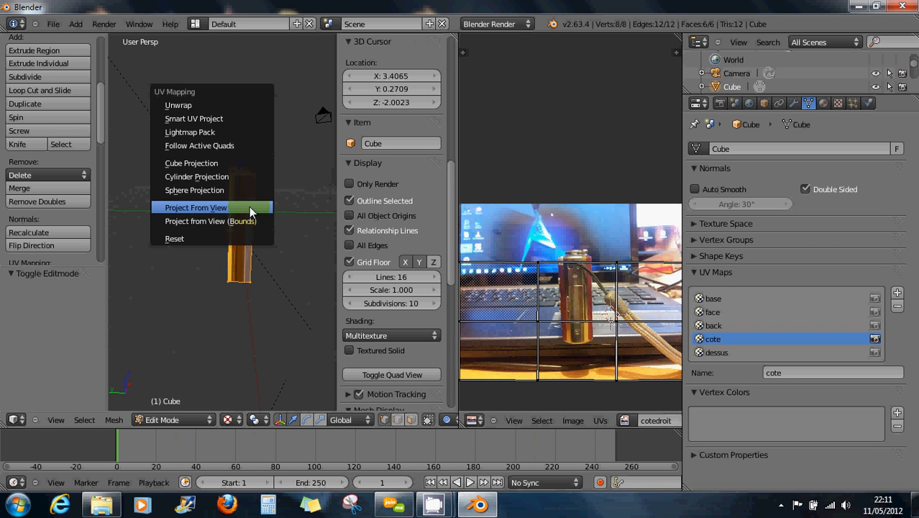
{"action": "left_click", "coordinate": [249, 209]}
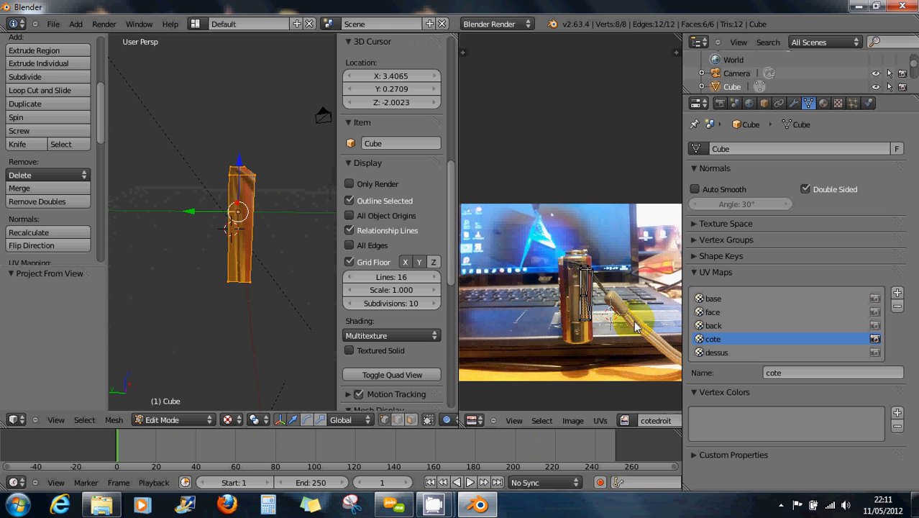
Move the whole cote UV island about -0.051 in X and -0.015 in Y onto the camera's side, and scale it by about 1.54.
{"action": "scroll", "coordinate": [555, 295], "scroll_direction": "up", "scroll_amount": 2}
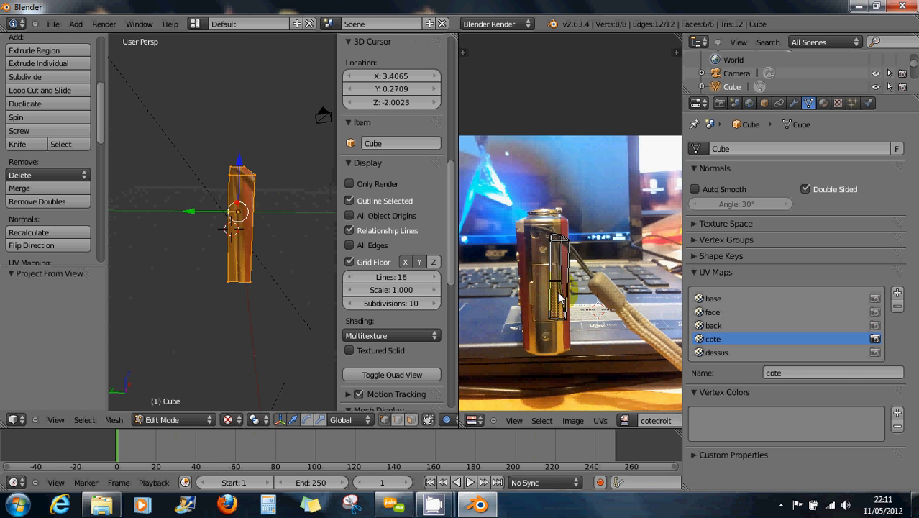
{"action": "key", "text": "l"}
{"action": "key", "text": "g"}
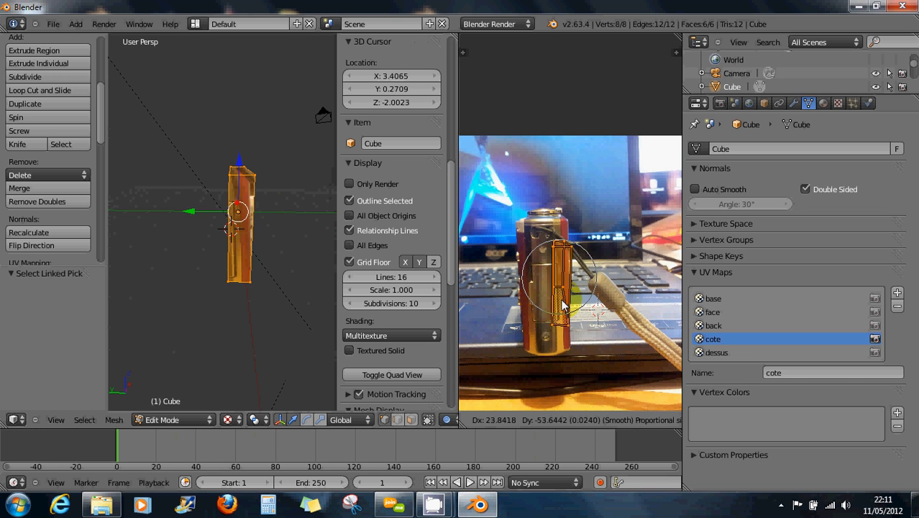
{"action": "left_click", "coordinate": [545, 303]}
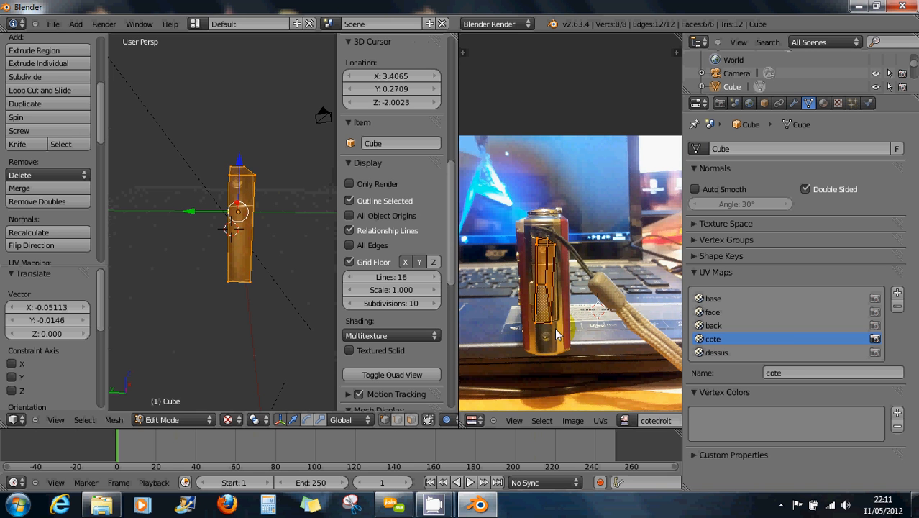
{"action": "key", "text": "s"}
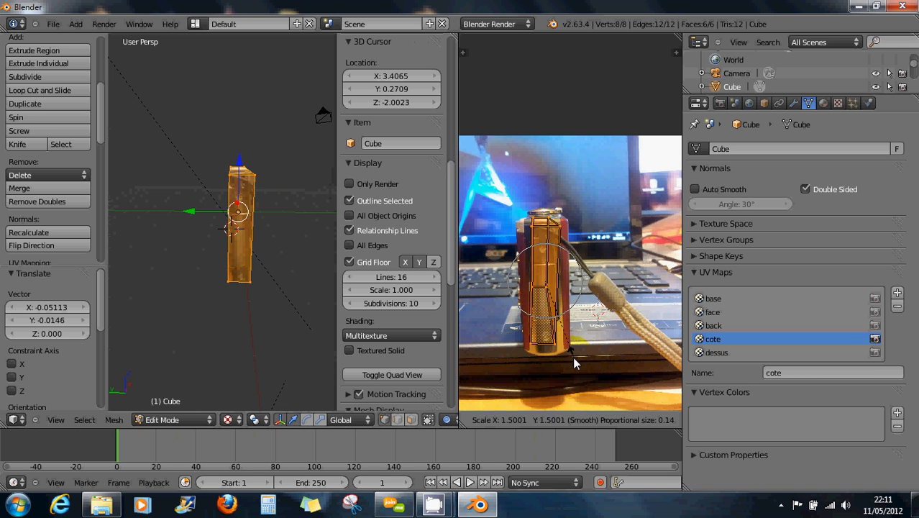
{"action": "left_click", "coordinate": [574, 358]}
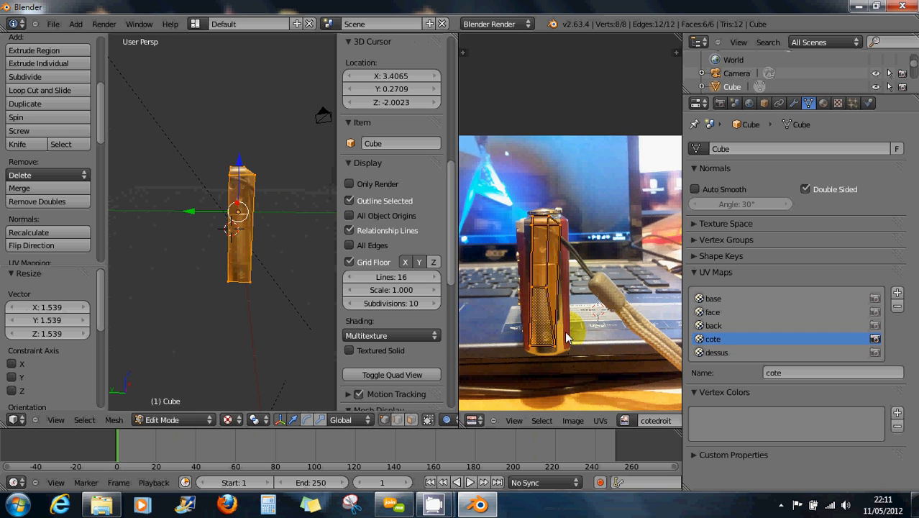
Scale the cote UV island by about 1.104 and reposition it so that it spans the height of the camera's side in the photo.
{"action": "key", "text": "g"}
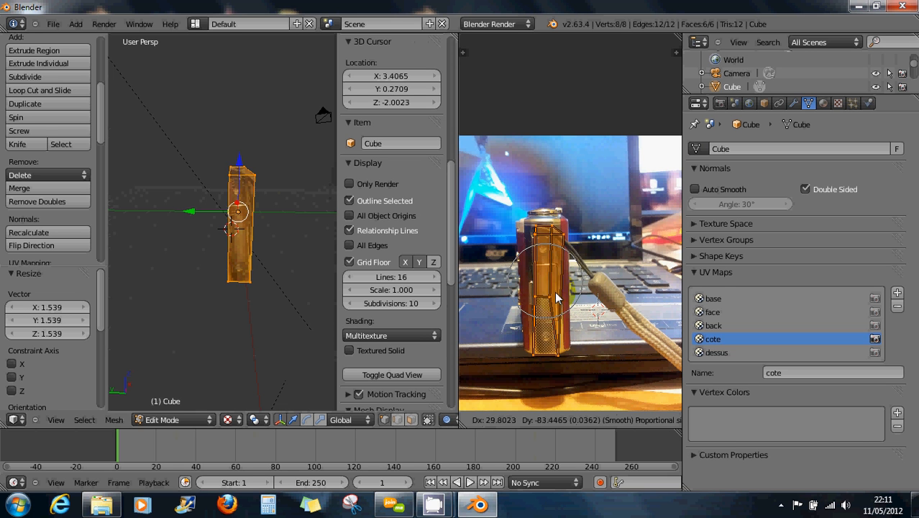
{"action": "left_click", "coordinate": [555, 293]}
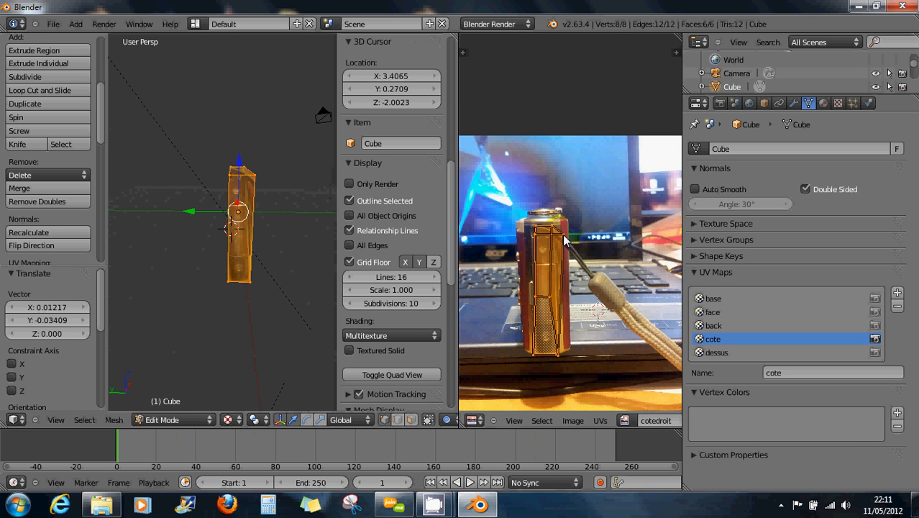
{"action": "key", "text": "s"}
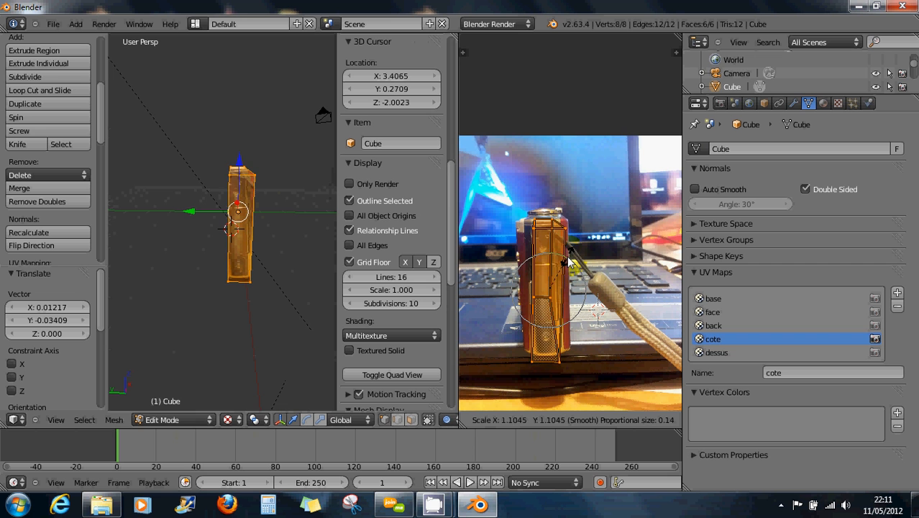
{"action": "left_click", "coordinate": [569, 260]}
{"action": "key", "text": "g"}
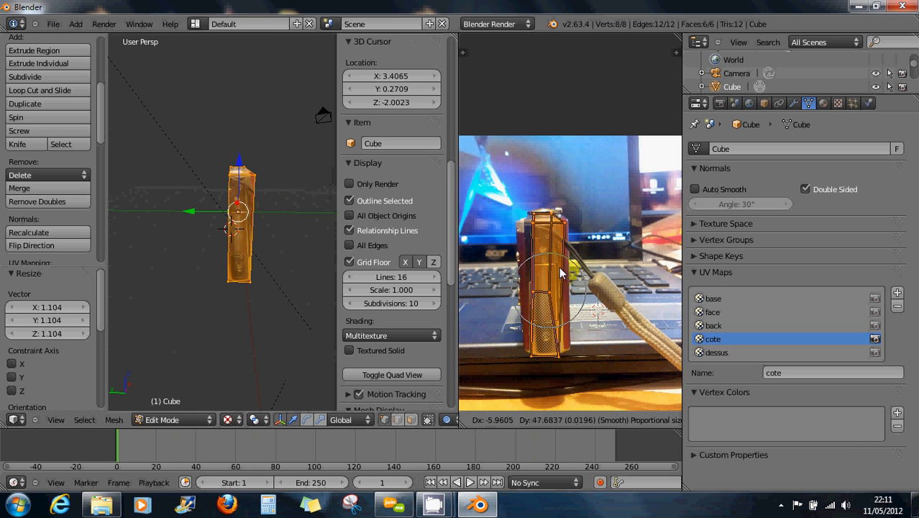
{"action": "left_click", "coordinate": [559, 264]}
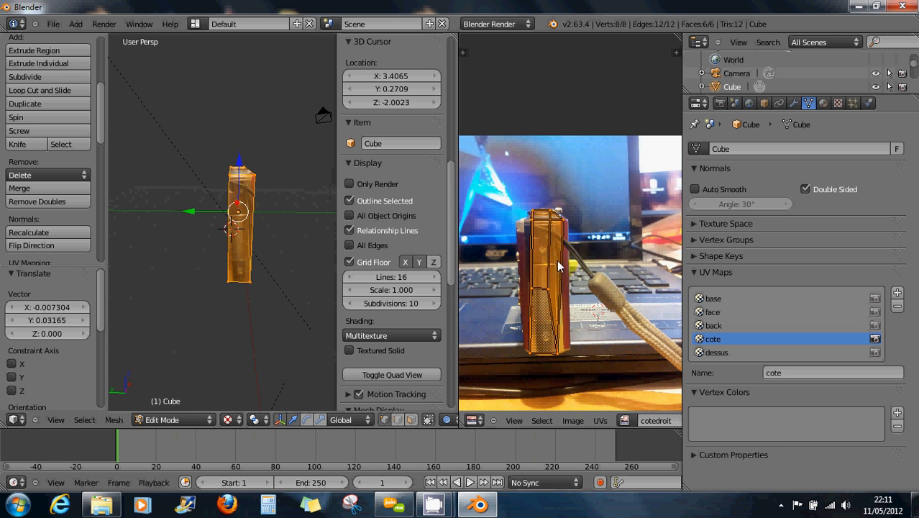
Move the cote map's upper-right corner point about 0.012 in X and its upper-left one about -0.037 in X, both about -0.005 in Y.
{"action": "right_click", "coordinate": [564, 221]}
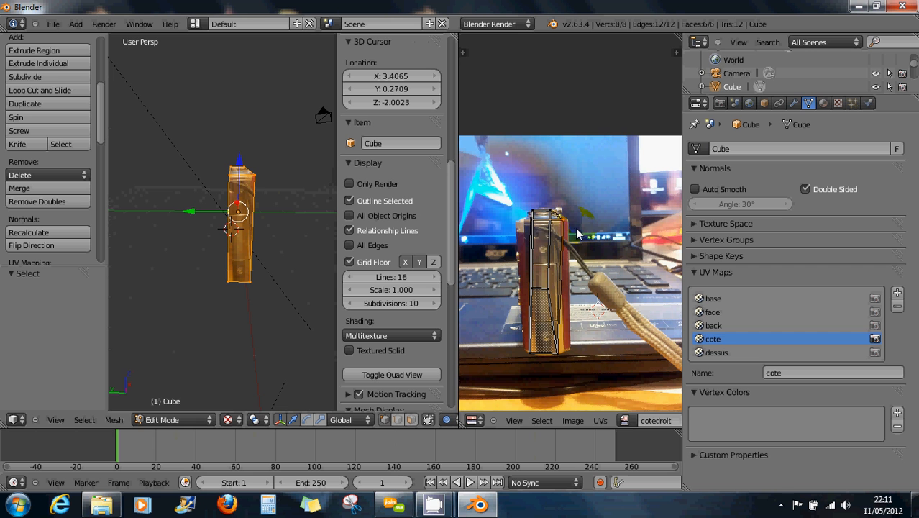
{"action": "key", "text": "g"}
{"action": "left_click", "coordinate": [582, 235]}
{"action": "right_click", "coordinate": [530, 223]}
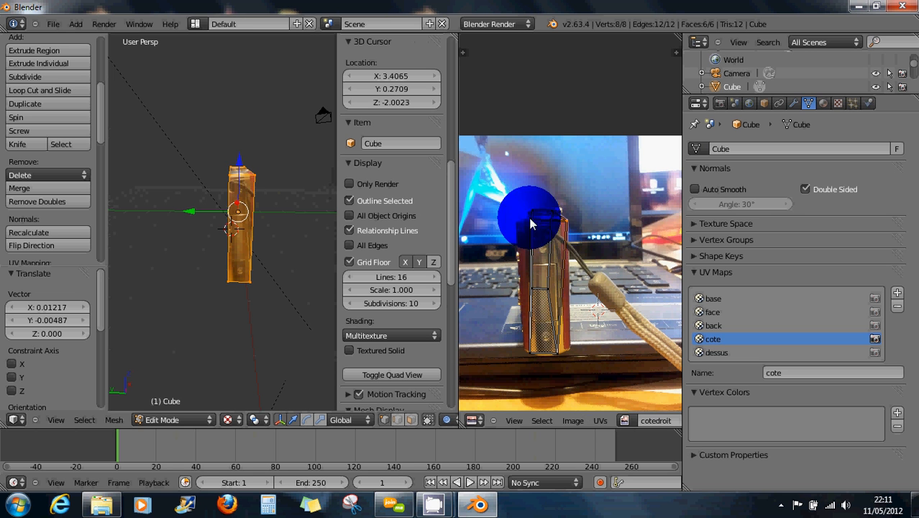
{"action": "key", "text": "g"}
{"action": "left_click", "coordinate": [528, 218]}
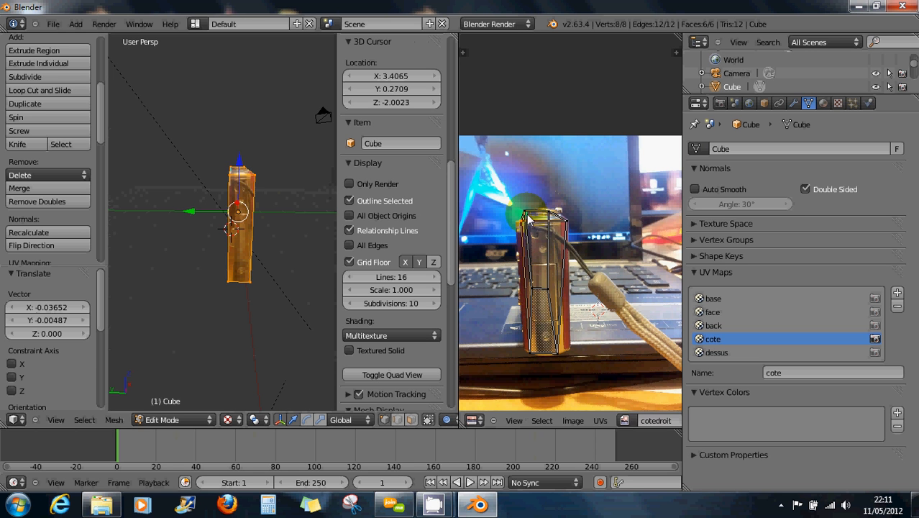
Shift the cote map's upper-left and lower-left corner points sideways to fit the edge of the camera's side.
{"action": "right_click", "coordinate": [528, 215]}
{"action": "key", "text": "g"}
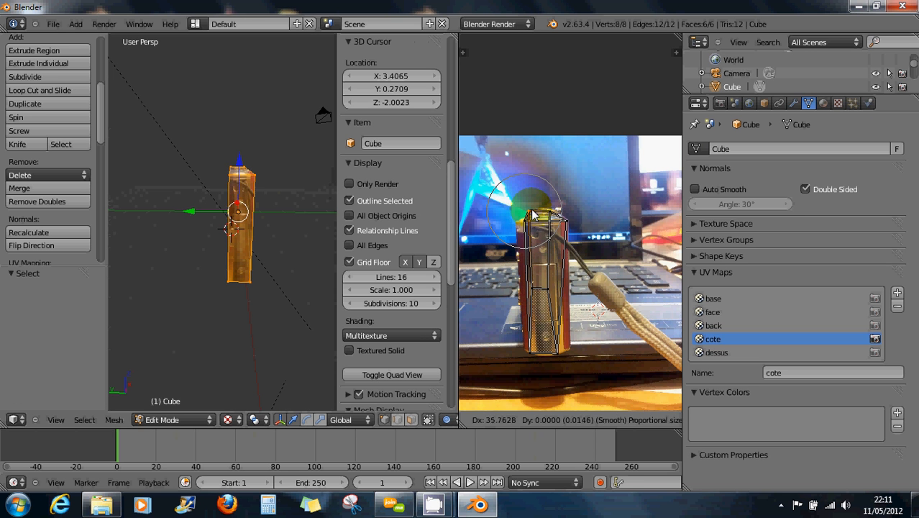
{"action": "left_click", "coordinate": [526, 215]}
{"action": "right_click", "coordinate": [531, 352]}
{"action": "key", "text": "g"}
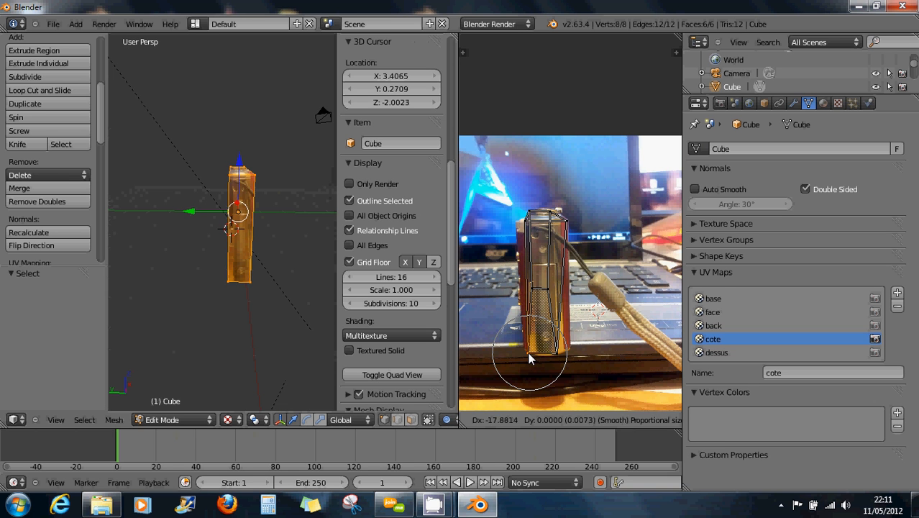
{"action": "left_click", "coordinate": [527, 353]}
Move the cote map's lower-right corner point about 0.037 in X and 0.015 in Y, and its middle edge's right point about 0.032 and 0.010.
{"action": "right_click", "coordinate": [563, 351]}
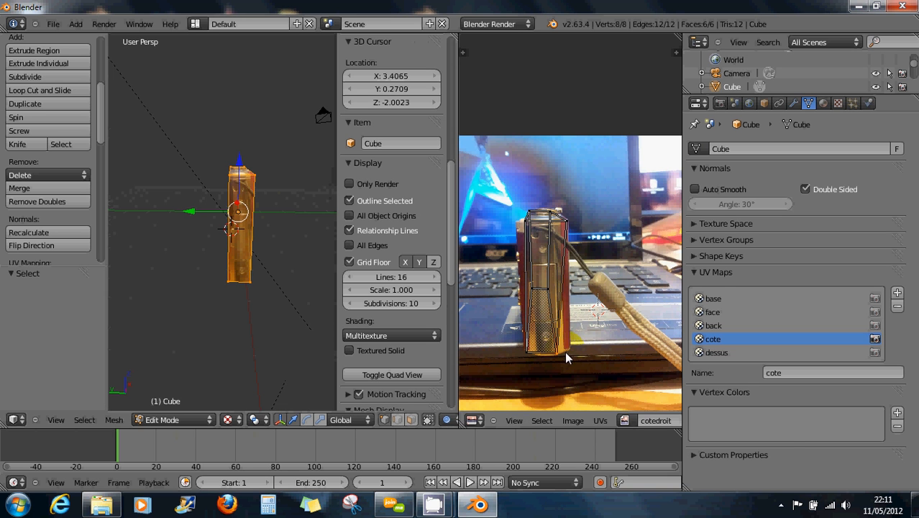
{"action": "key", "text": "g"}
{"action": "left_click", "coordinate": [577, 348]}
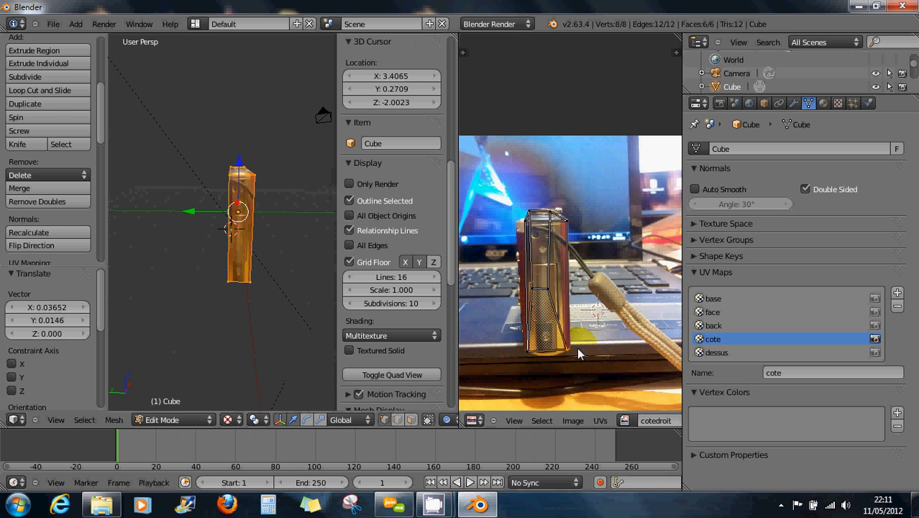
{"action": "right_click", "coordinate": [556, 299]}
{"action": "key", "text": "g"}
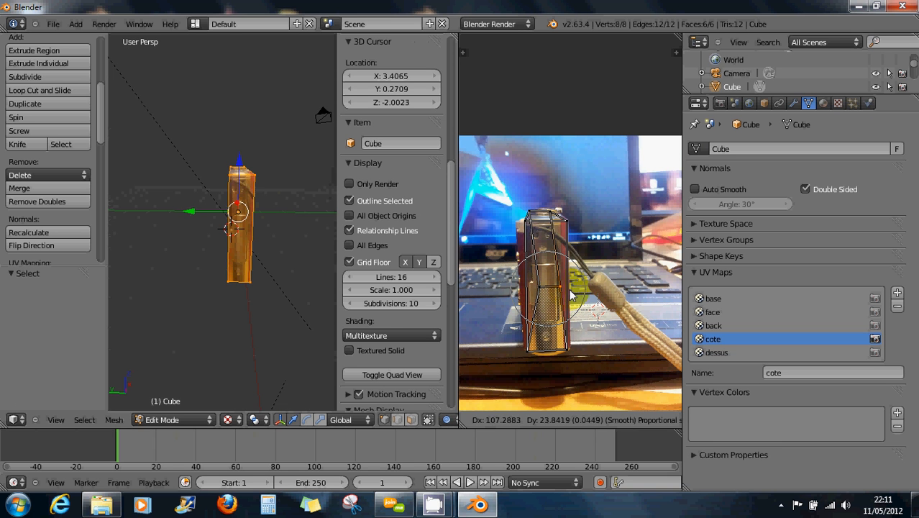
{"action": "left_click", "coordinate": [568, 294]}
Move the left point of the cote map's middle edge about -0.003 in X and 0.002 in Y, and nudge its right point inward.
{"action": "scroll", "coordinate": [541, 292], "scroll_direction": "up", "scroll_amount": 2}
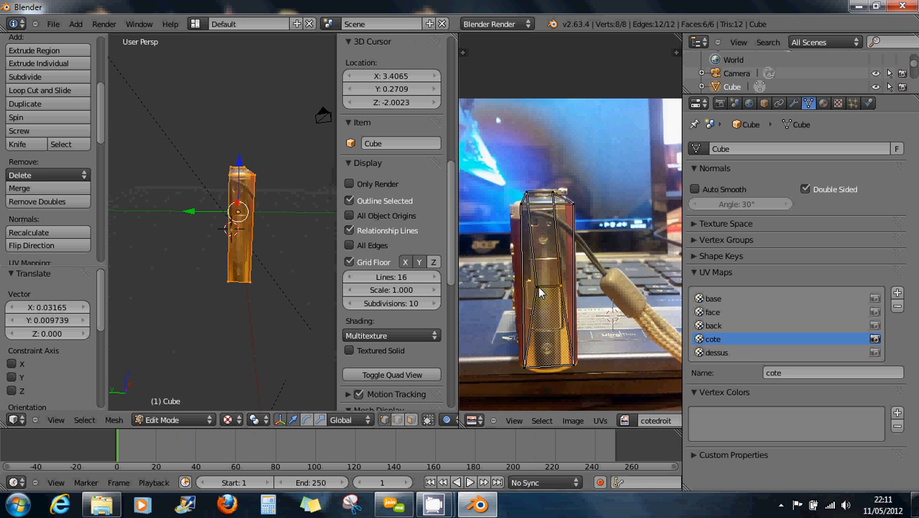
{"action": "right_click", "coordinate": [541, 291]}
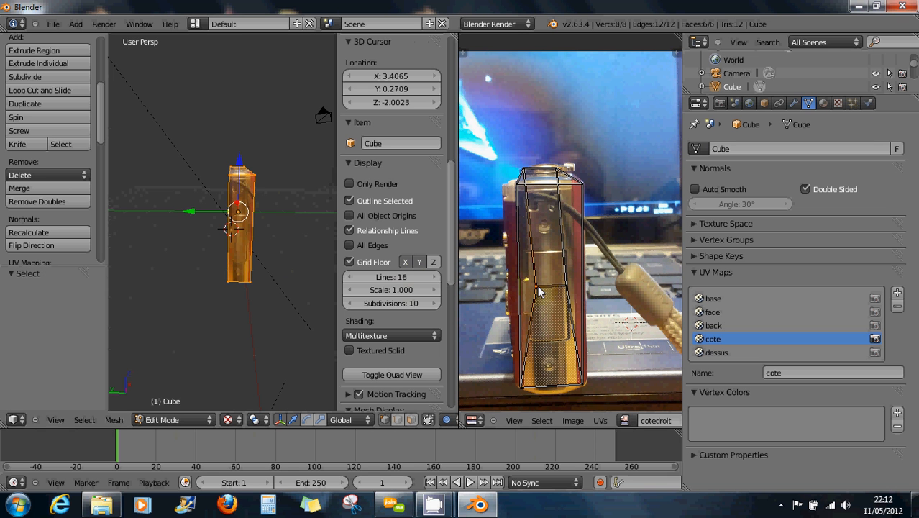
{"action": "key", "text": "g"}
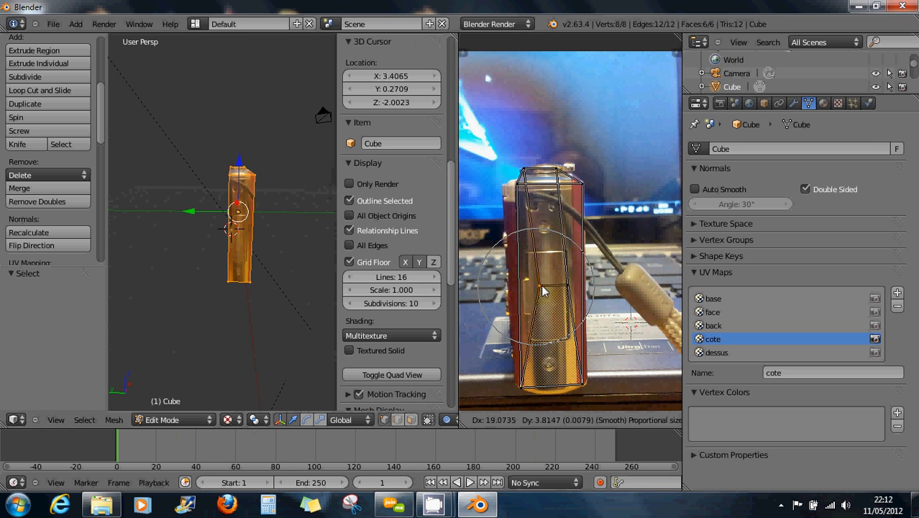
{"action": "left_click", "coordinate": [541, 291]}
{"action": "middle_click_drag", "start_coordinate": [326, 260], "coordinate": [245, 223]}
{"action": "scroll", "coordinate": [302, 282], "scroll_direction": "up", "scroll_amount": 2}
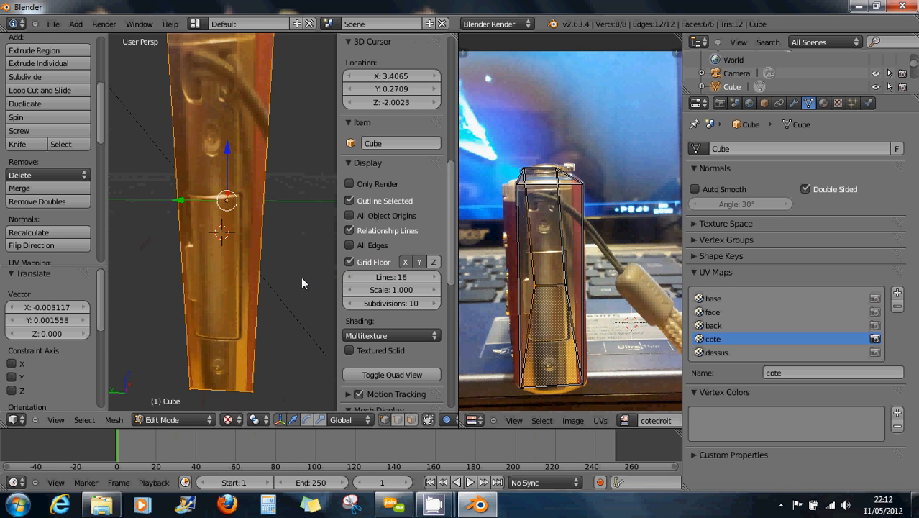
{"action": "right_click", "coordinate": [567, 285]}
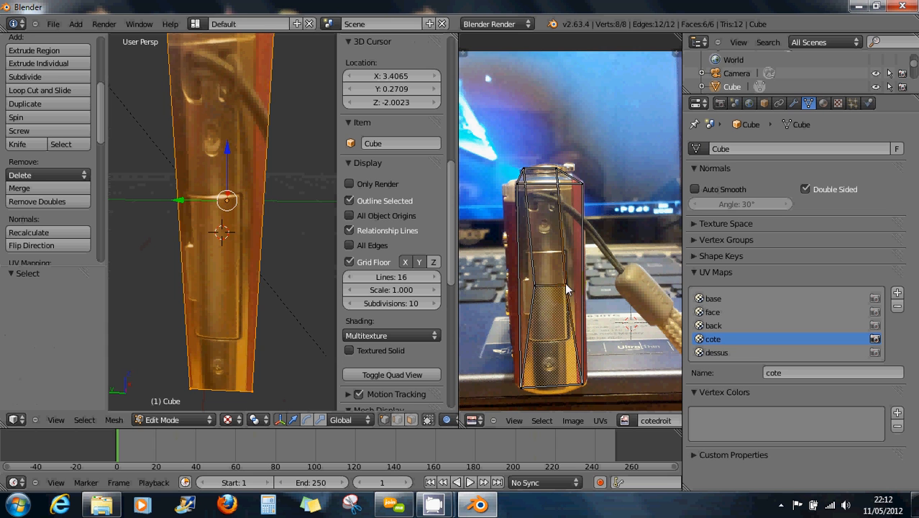
{"action": "key", "text": "g"}
{"action": "scroll", "coordinate": [563, 290], "scroll_direction": "up", "scroll_amount": 3}
Move the cote map's upper-right corner point about -0.026 in X and -0.009 in Y, plus a further -0.020 in X and -0.003 in Y.
{"action": "right_click", "coordinate": [583, 205]}
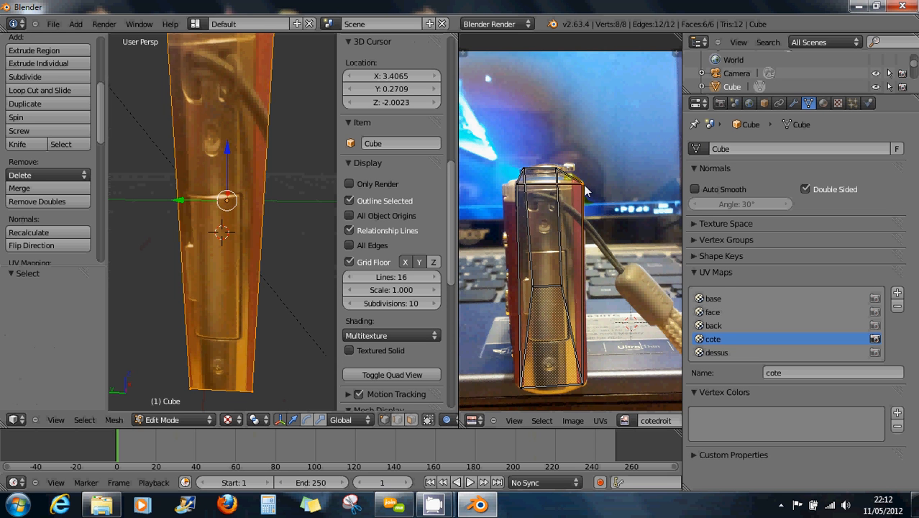
{"action": "key", "text": "g"}
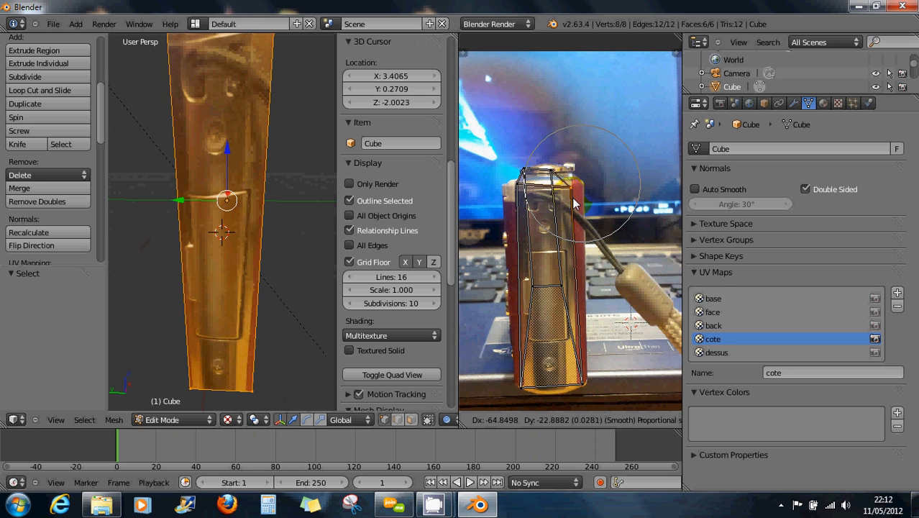
{"action": "left_click", "coordinate": [574, 198]}
{"action": "scroll", "coordinate": [303, 231], "scroll_direction": "down", "scroll_amount": 1}
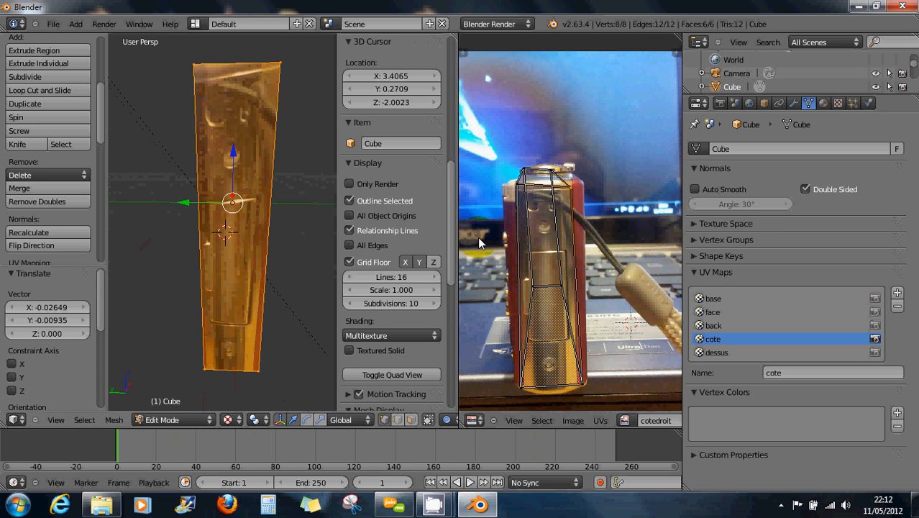
{"action": "right_click", "coordinate": [574, 191]}
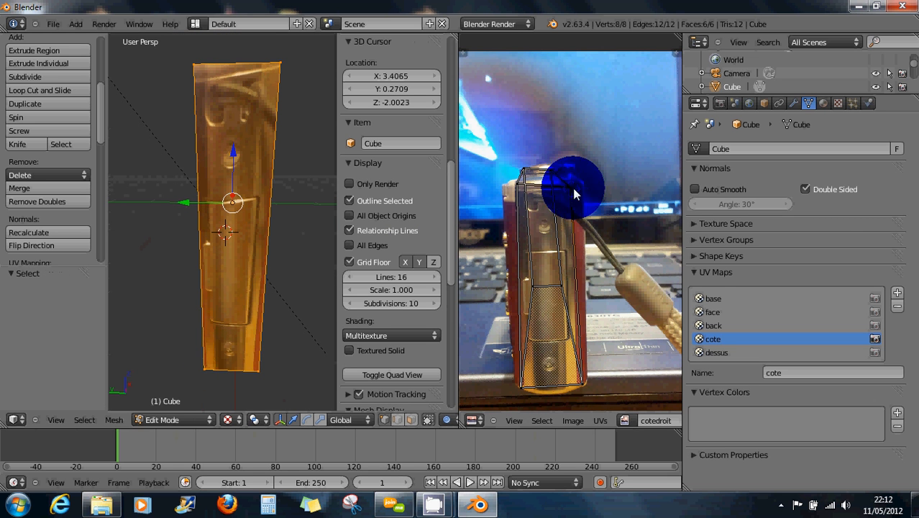
{"action": "key", "text": "g"}
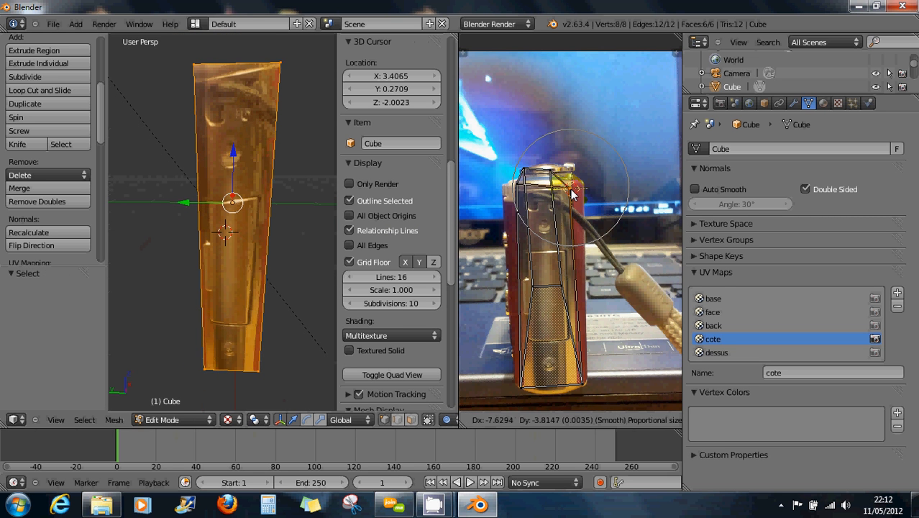
{"action": "left_click", "coordinate": [556, 229]}
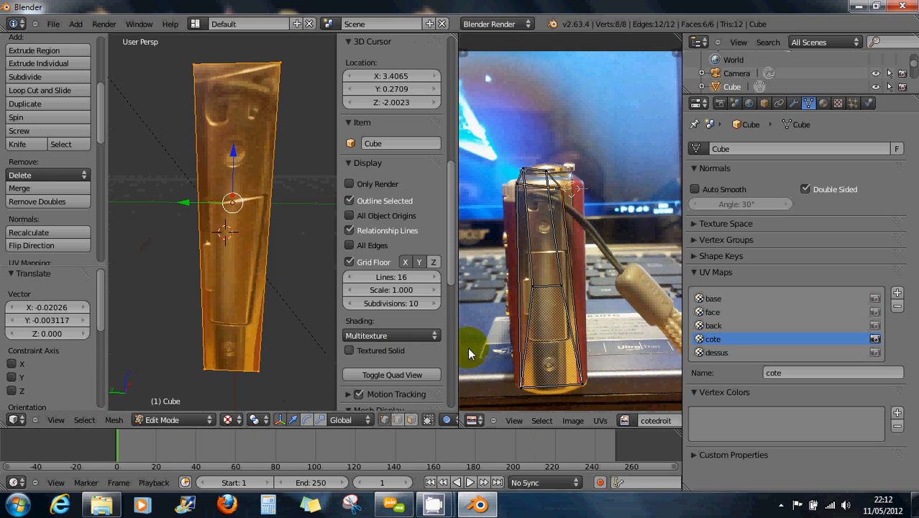
Shift the cote map's lower-right and lower-left corner points slightly inward on the camera's metal side.
{"action": "right_click", "coordinate": [582, 388]}
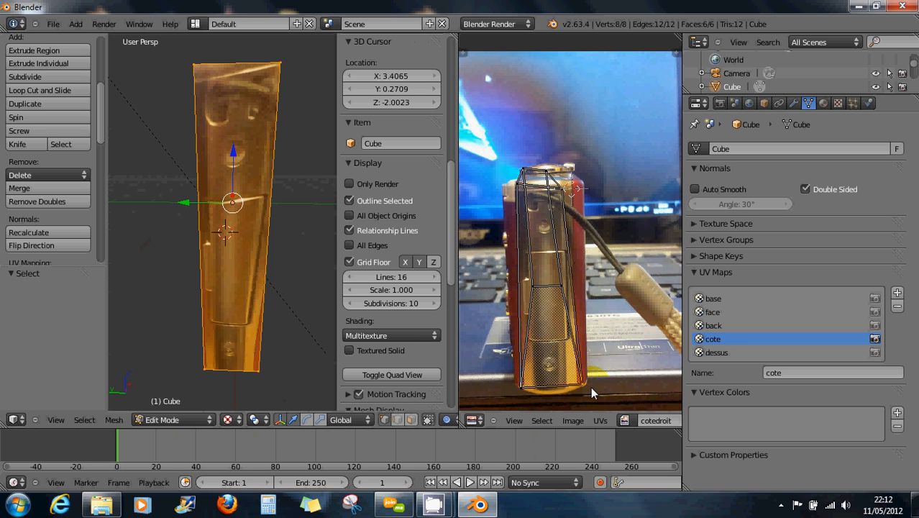
{"action": "key", "text": "g"}
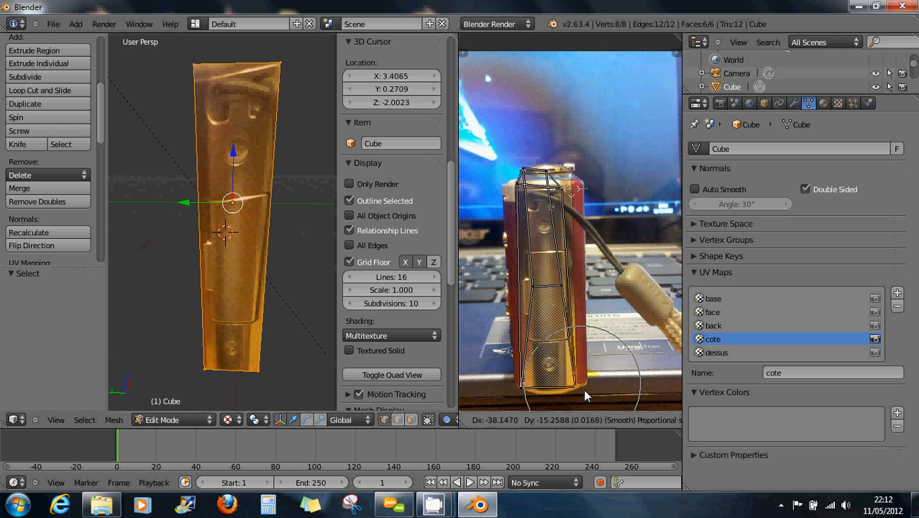
{"action": "left_click", "coordinate": [584, 389]}
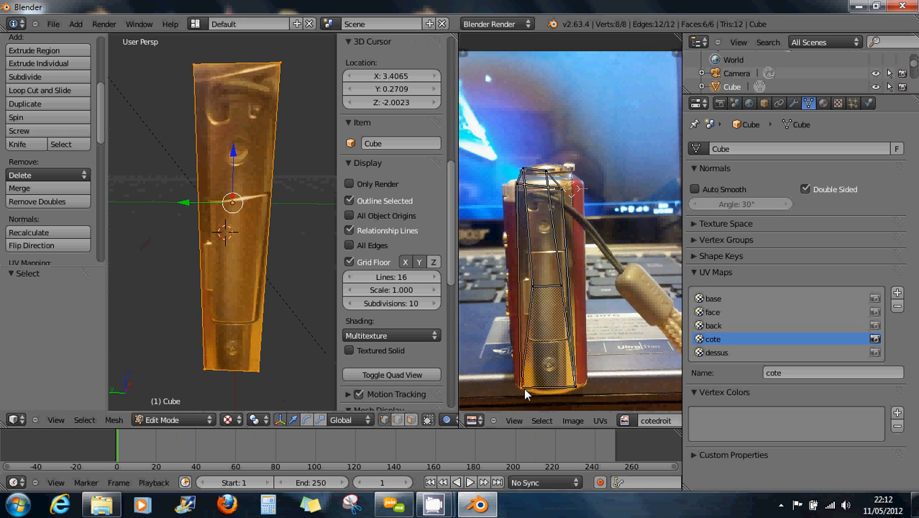
{"action": "key", "text": "g"}
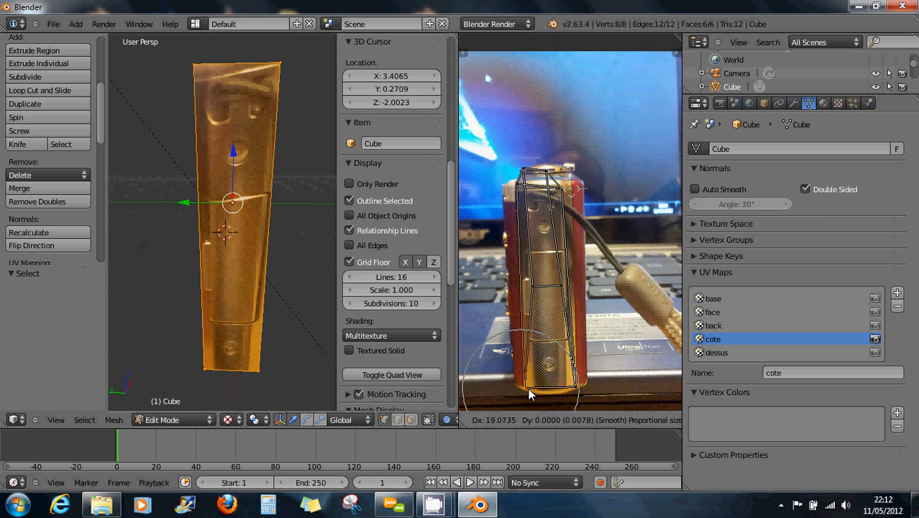
{"action": "left_click", "coordinate": [568, 331]}
Move the cote map's upper-right corner point about 0.009 in X and 0.020 in Y, and the topmost right point about 0.009 and -0.002.
{"action": "right_click", "coordinate": [562, 187]}
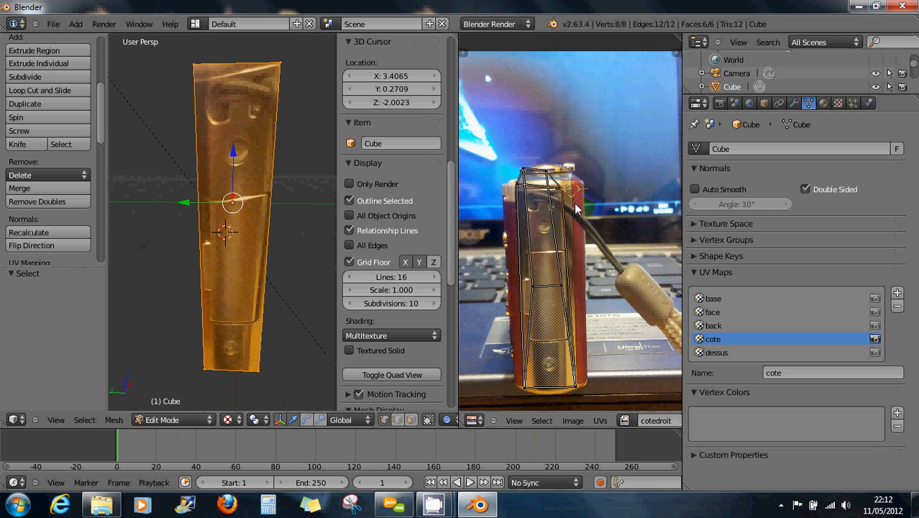
{"action": "key", "text": "g"}
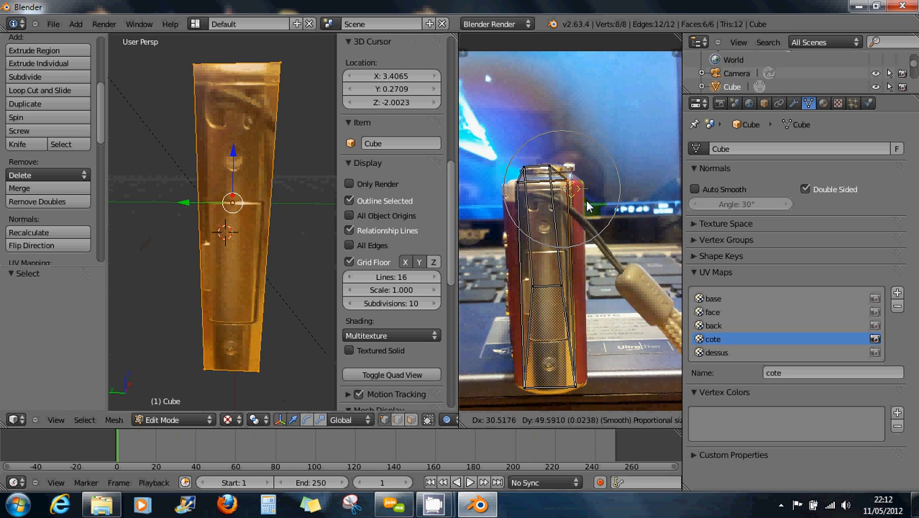
{"action": "left_click", "coordinate": [554, 190]}
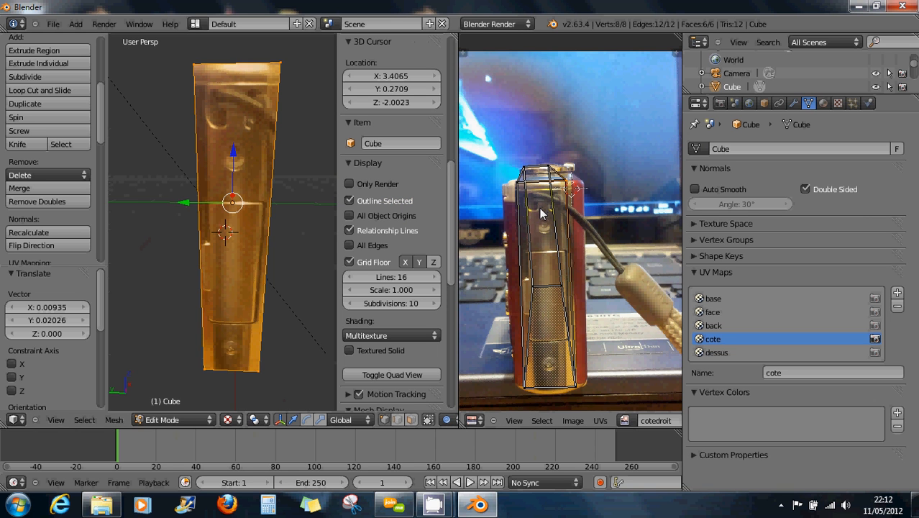
{"action": "right_click", "coordinate": [553, 170]}
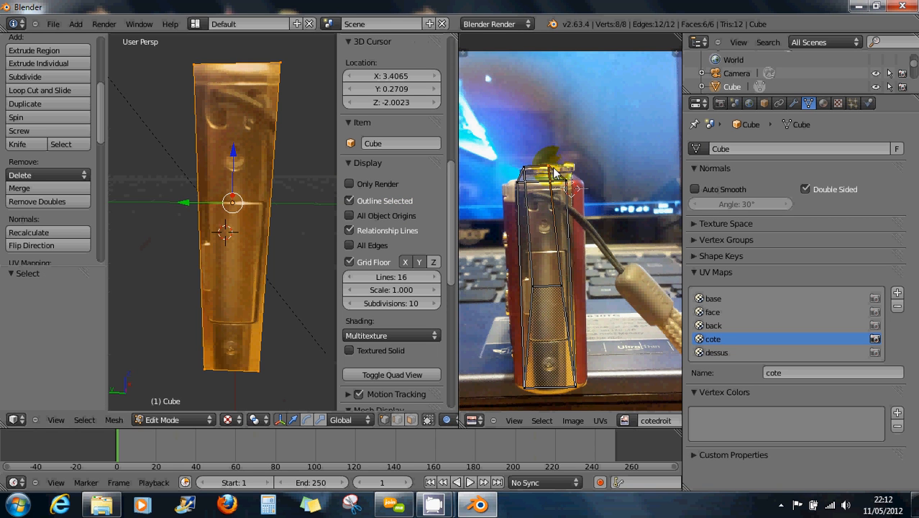
{"action": "key", "text": "g"}
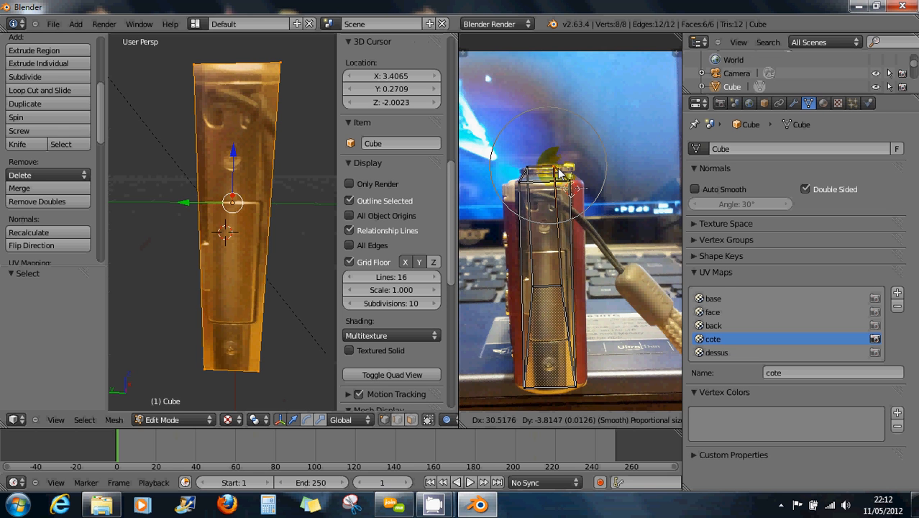
{"action": "left_click", "coordinate": [558, 172]}
Make dessus the active and render UV map and assign the dessus photo to it.
{"action": "scroll", "coordinate": [240, 269], "scroll_direction": "down", "scroll_amount": 4}
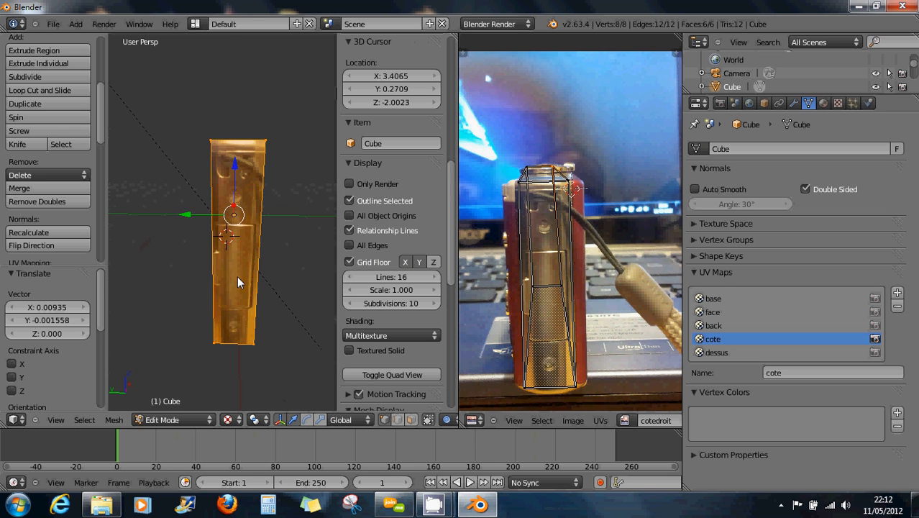
{"action": "middle_click_drag", "start_coordinate": [237, 275], "coordinate": [161, 249]}
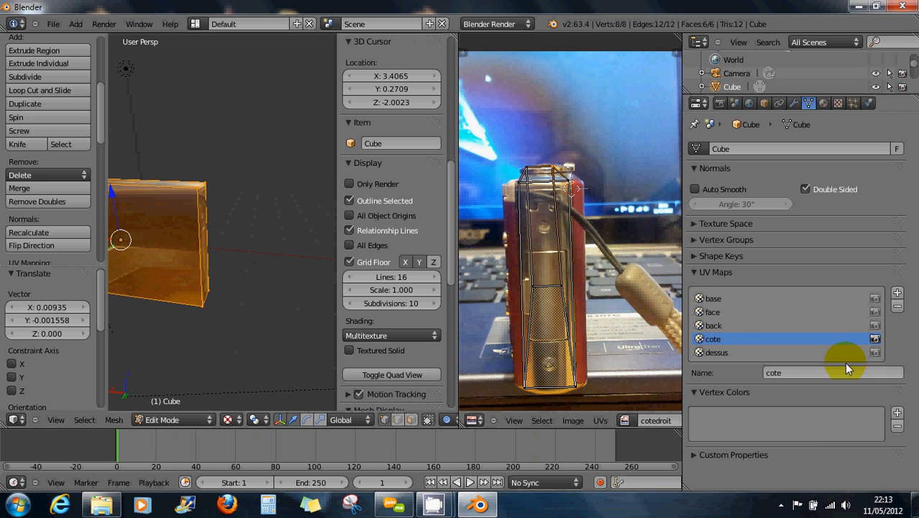
{"action": "left_click", "coordinate": [720, 353]}
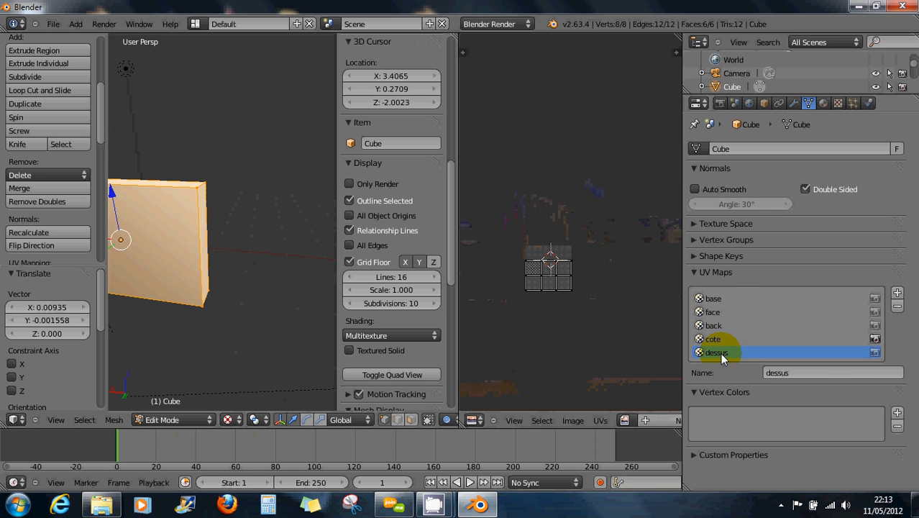
{"action": "left_click", "coordinate": [875, 352]}
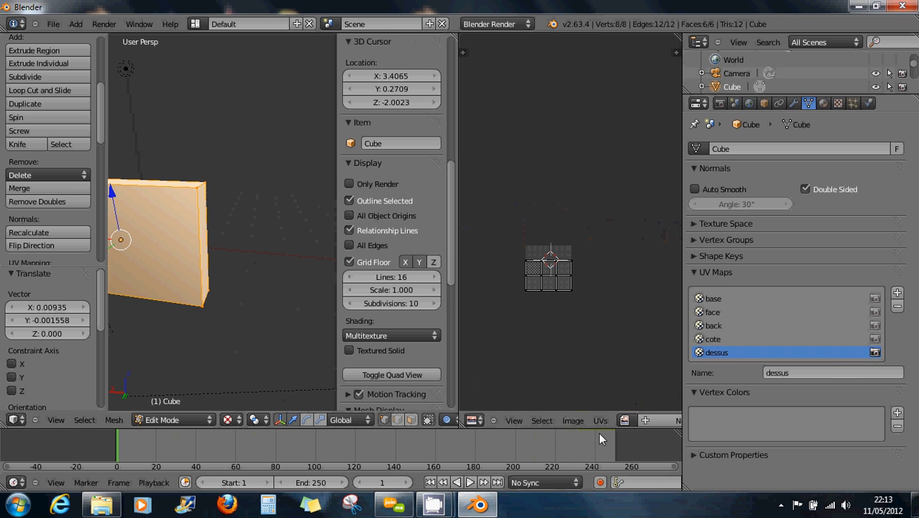
{"action": "left_click", "coordinate": [625, 420]}
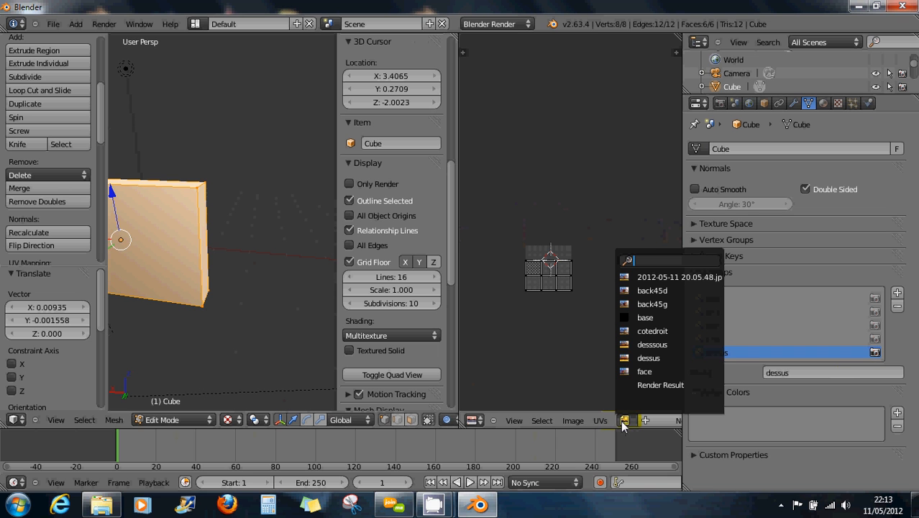
{"action": "left_click", "coordinate": [644, 360]}
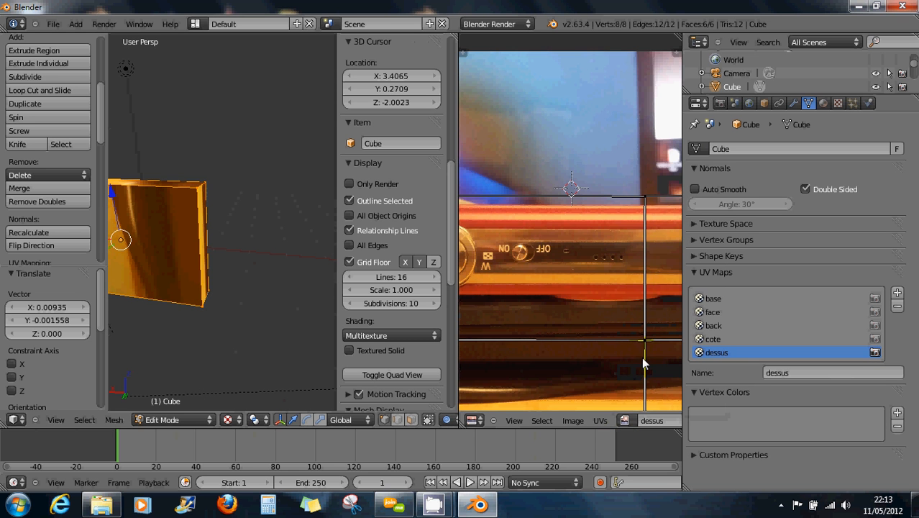
Project the whole cube's UVs from the top orthographic view into the dessus map, without fitting to bounds.
{"action": "scroll", "coordinate": [597, 323], "scroll_direction": "down", "scroll_amount": 4}
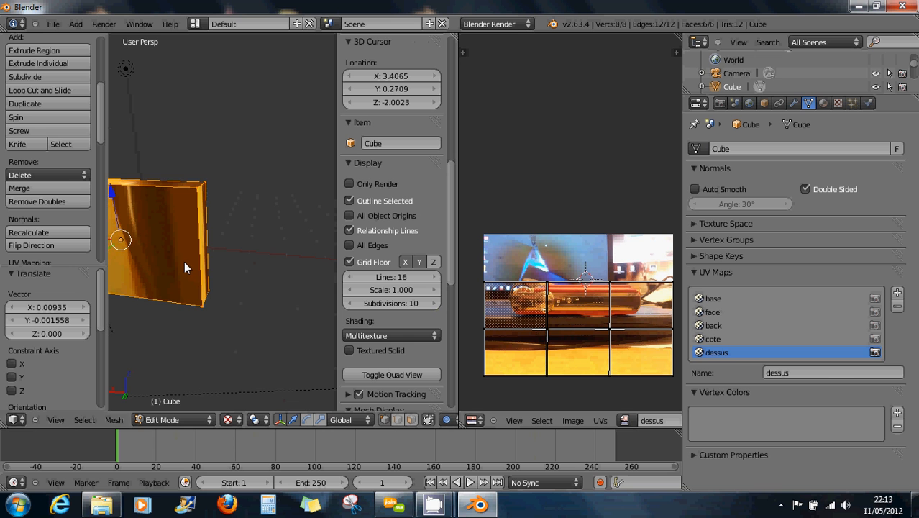
{"action": "key", "text": "KP_7"}
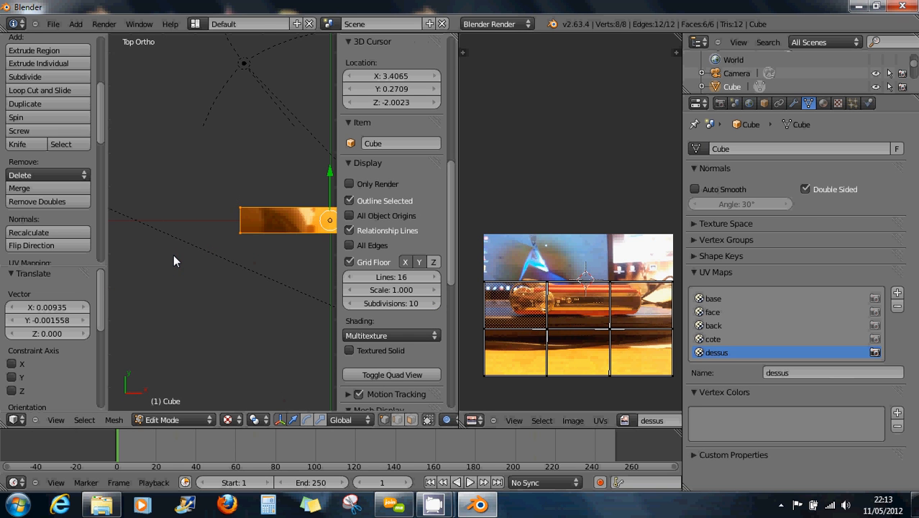
{"action": "middle_click_drag", "start_coordinate": [234, 259], "coordinate": [158, 292], "text": "shift"}
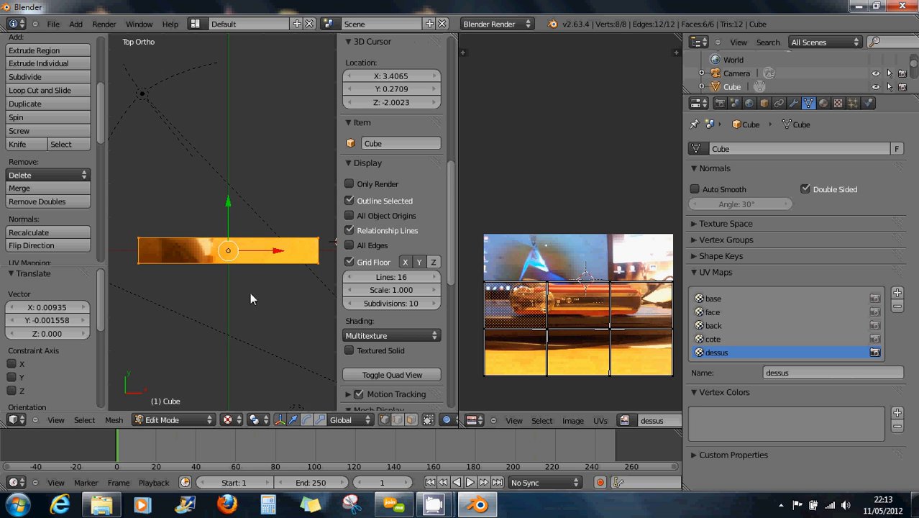
{"action": "key", "text": "u"}
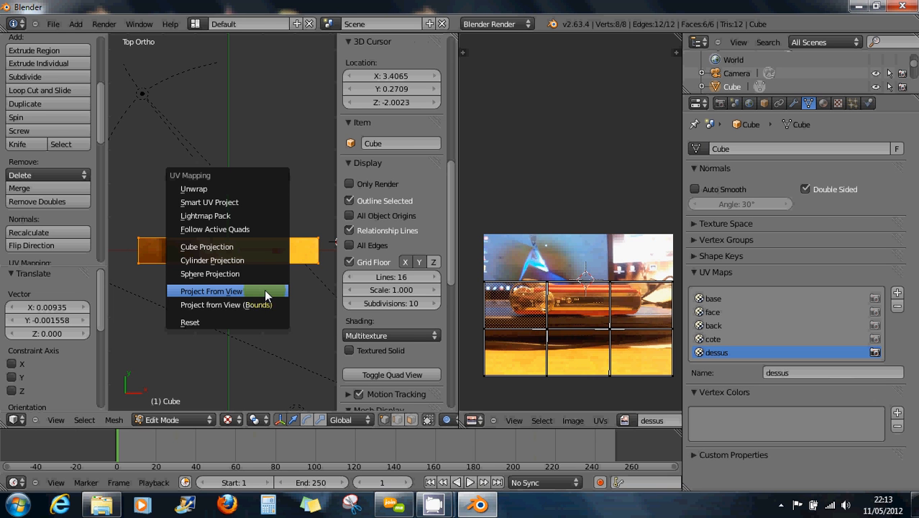
{"action": "left_click", "coordinate": [265, 291]}
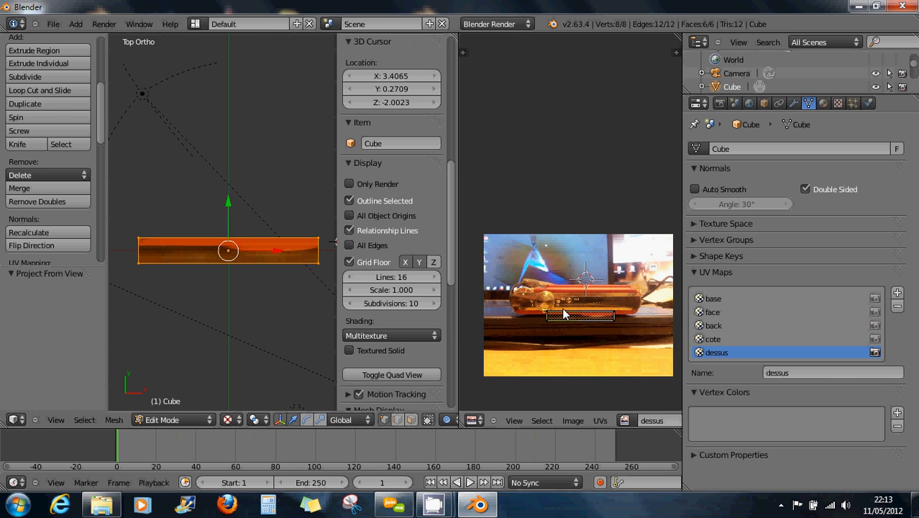
Move the dessus UV island about -0.004 in X and 0.118 in Y, scale it by about 1.778, then shift it about -0.030 and -0.011.
{"action": "scroll", "coordinate": [616, 321], "scroll_direction": "up", "scroll_amount": 1}
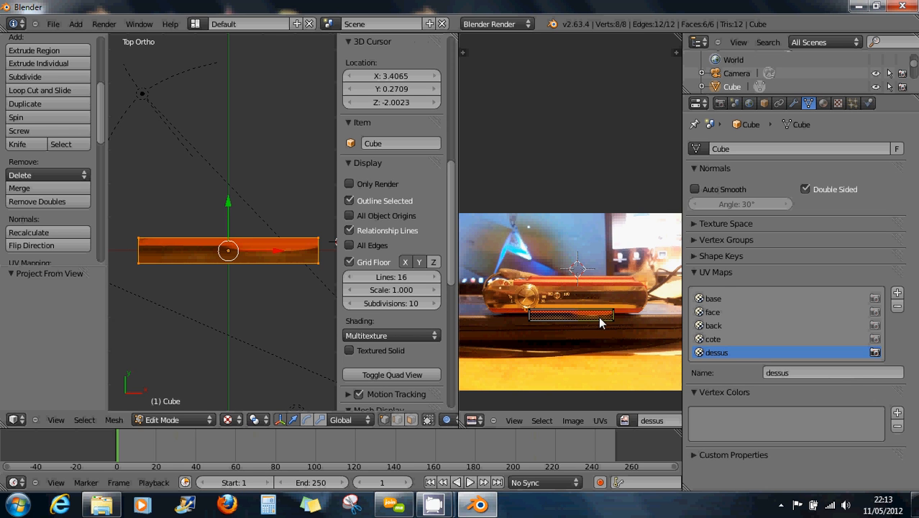
{"action": "key", "text": "l"}
{"action": "key", "text": "g"}
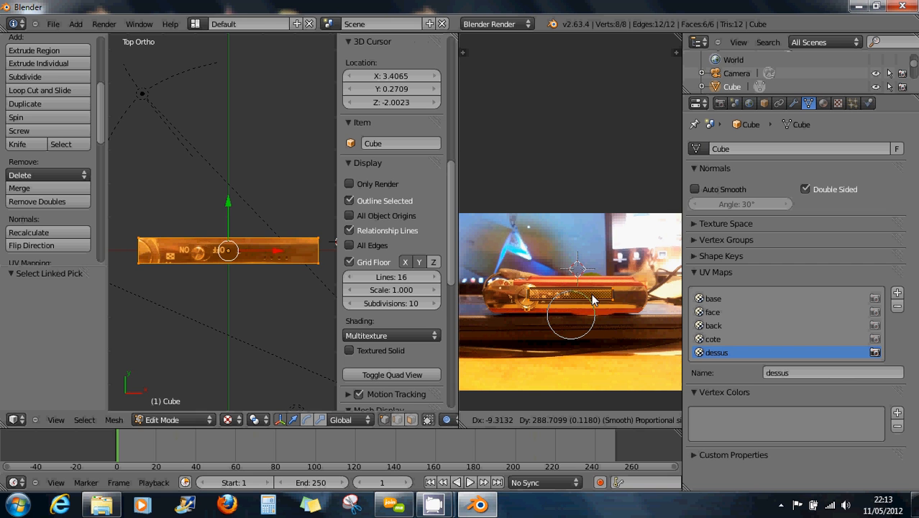
{"action": "left_click", "coordinate": [591, 294]}
{"action": "key", "text": "s"}
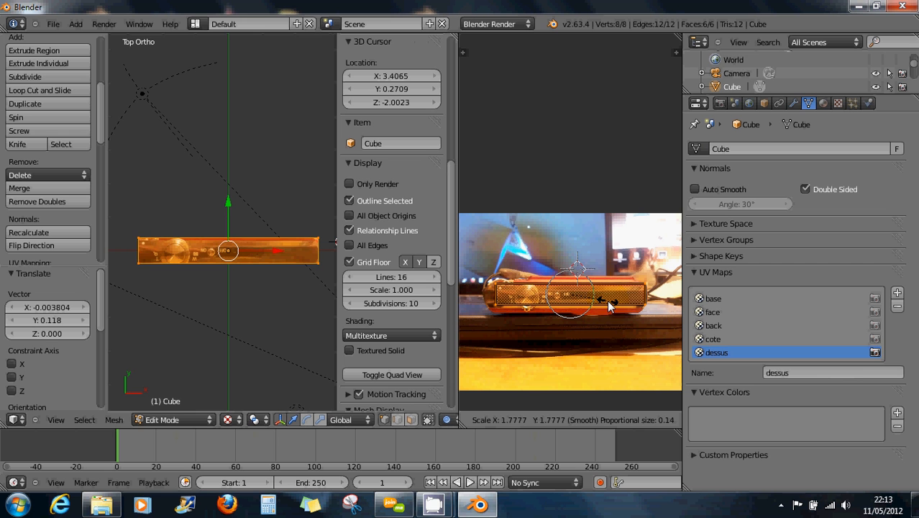
{"action": "left_click", "coordinate": [609, 301]}
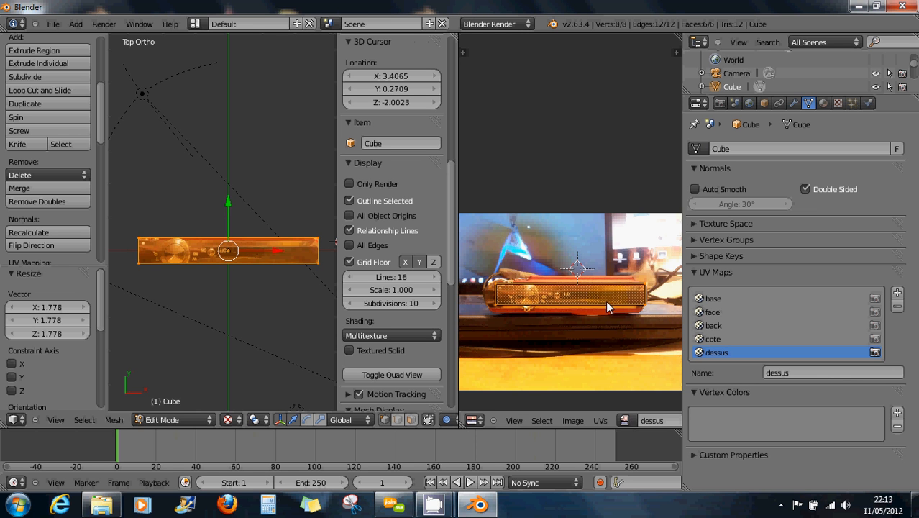
{"action": "key", "text": "g"}
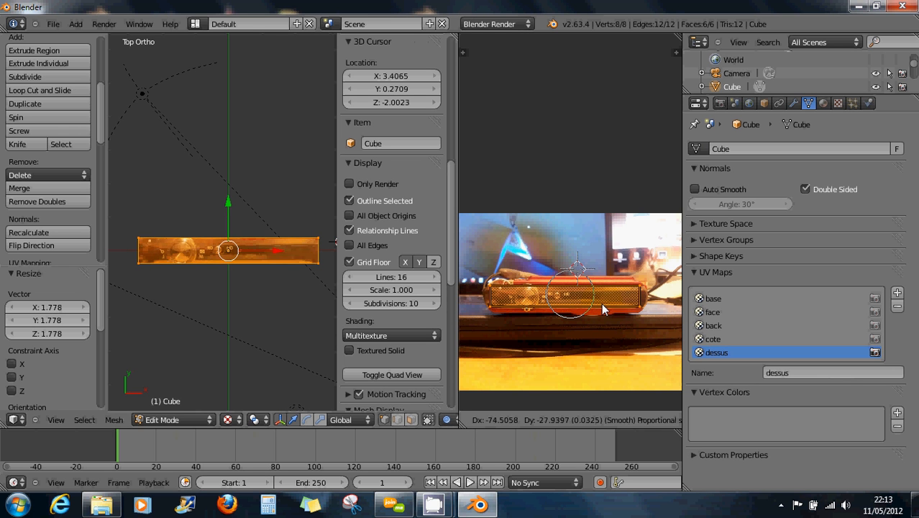
{"action": "left_click", "coordinate": [601, 303]}
Scale the dessus UV island along Y by about 1.258 and again by about 1.151 to cover the camera's top.
{"action": "key", "text": "s"}
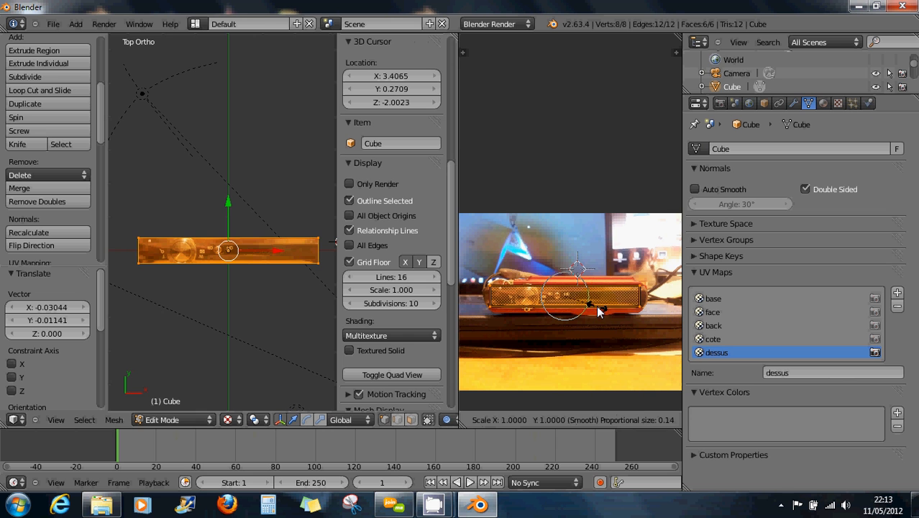
{"action": "key", "text": "y"}
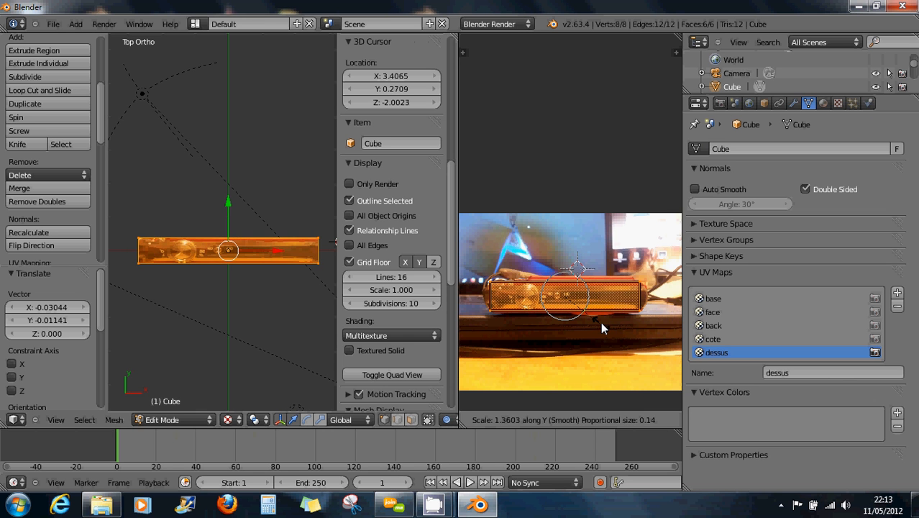
{"action": "left_click", "coordinate": [602, 324]}
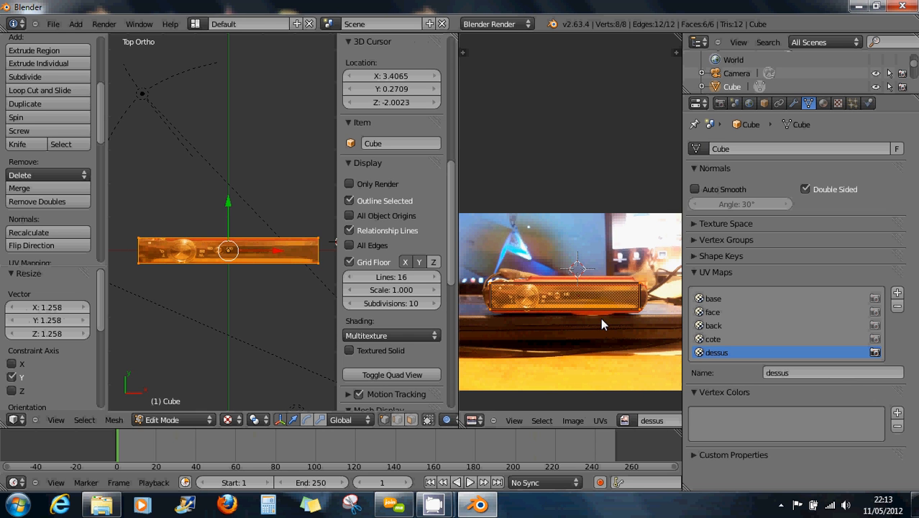
{"action": "scroll", "coordinate": [160, 264], "scroll_direction": "up", "scroll_amount": 5}
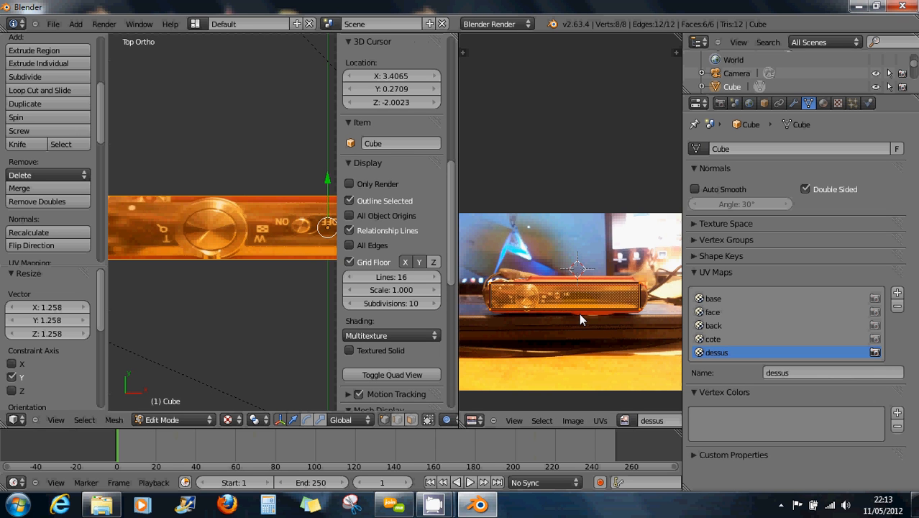
{"action": "key", "text": "s"}
{"action": "key", "text": "y"}
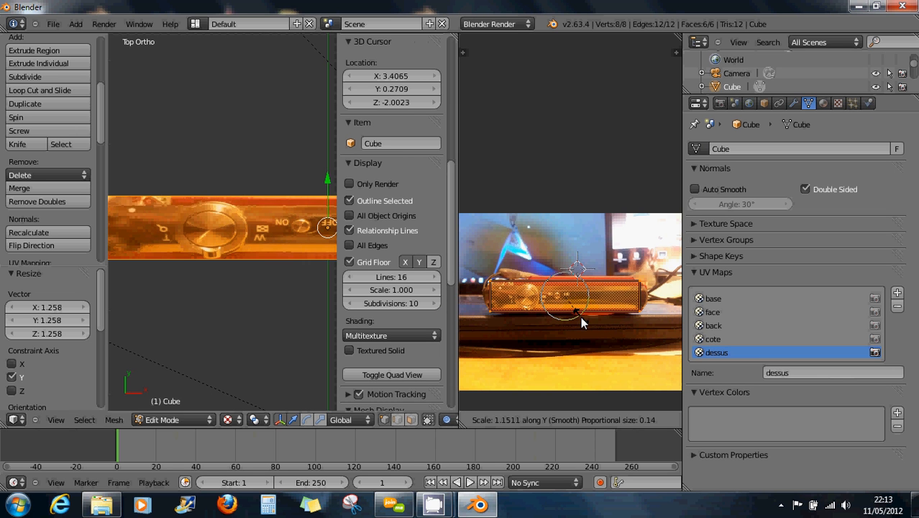
{"action": "left_click", "coordinate": [580, 316]}
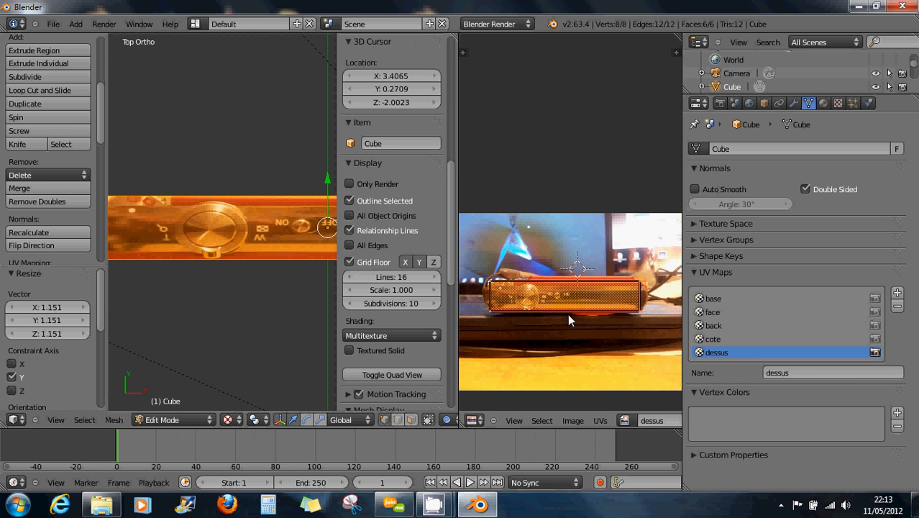
Make base the active UV map and the one used for rendering.
{"action": "middle_click_drag", "start_coordinate": [262, 300], "coordinate": [282, 310]}
{"action": "left_click", "coordinate": [770, 355]}
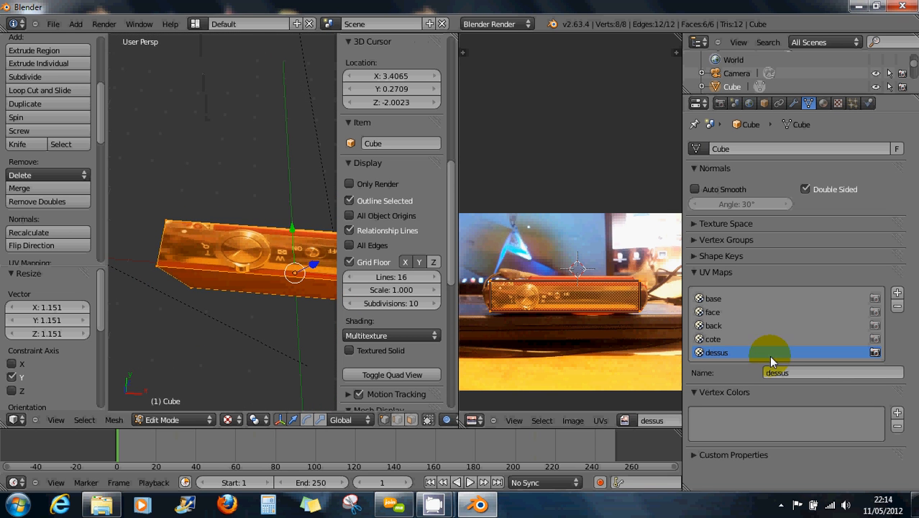
{"action": "left_click", "coordinate": [716, 325]}
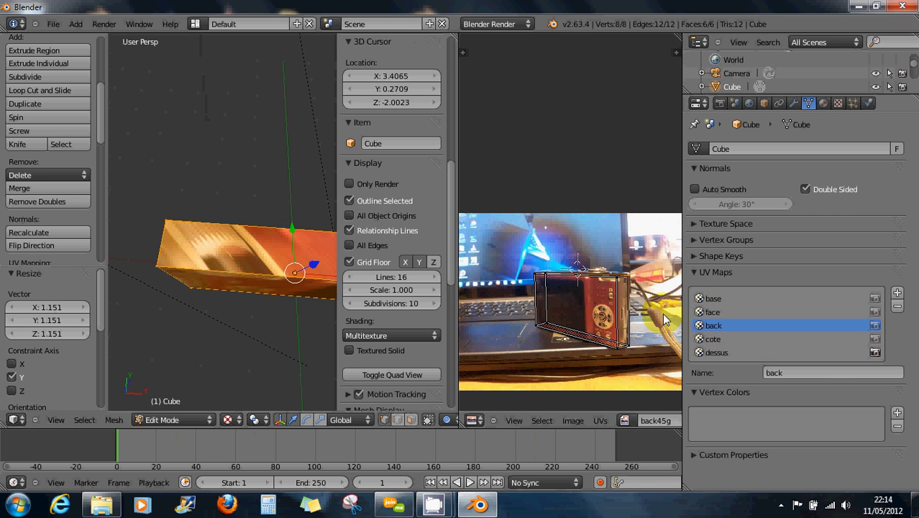
{"action": "left_click", "coordinate": [706, 311]}
{"action": "left_click", "coordinate": [711, 298]}
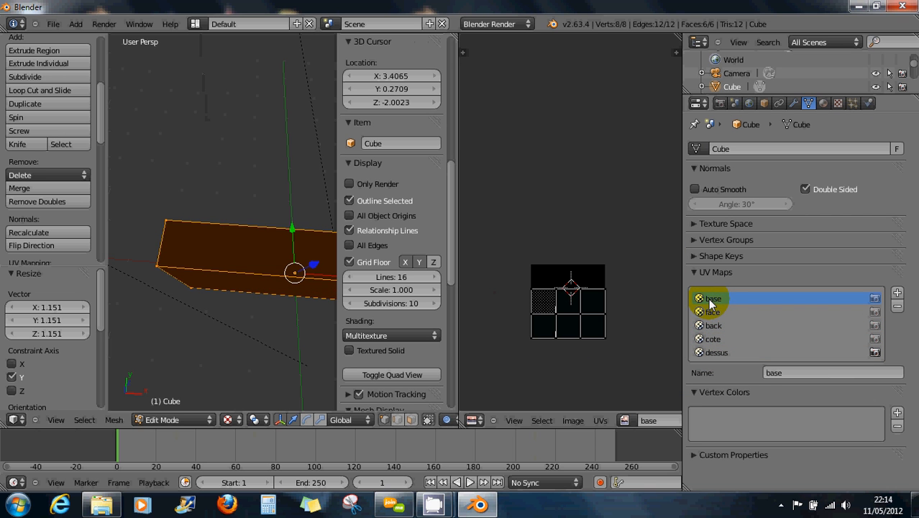
{"action": "left_click", "coordinate": [877, 299]}
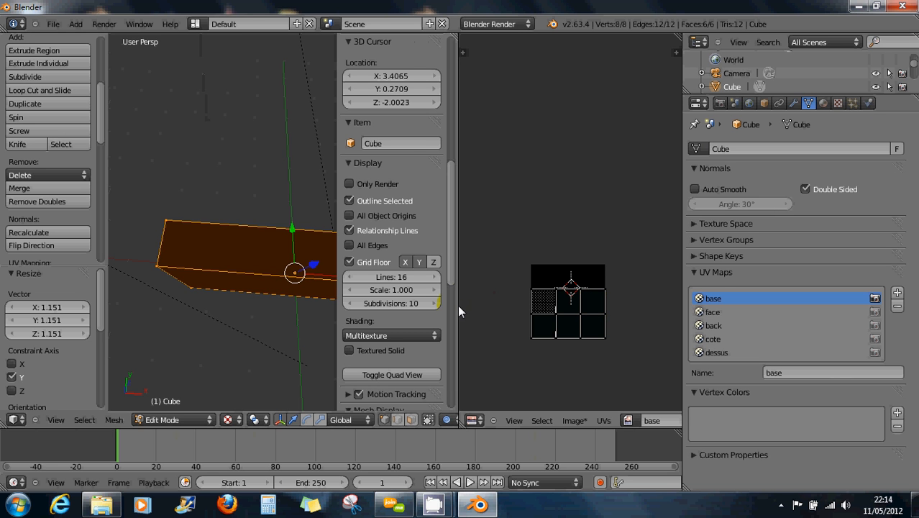
Widen the 3D view and switch the cube to Texture Paint mode, with the whole box in view.
{"action": "left_click_drag", "start_coordinate": [460, 307], "coordinate": [535, 311]}
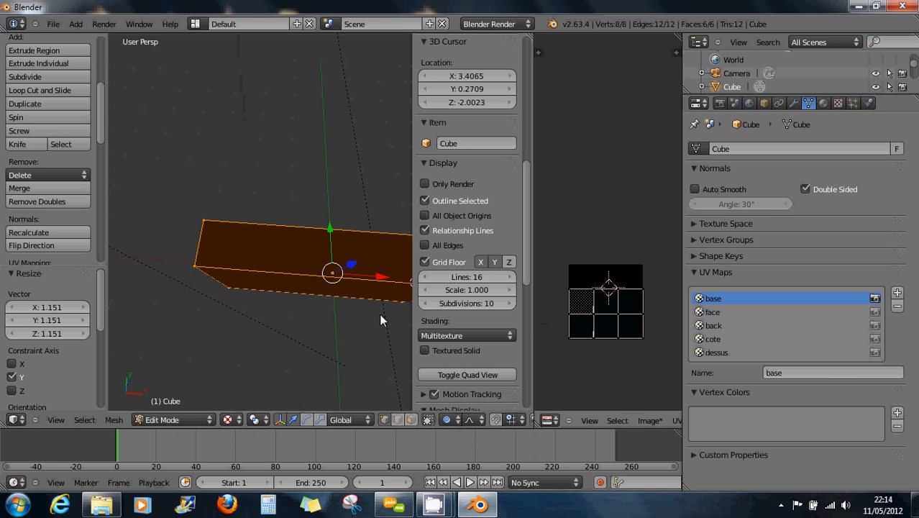
{"action": "middle_click_drag", "start_coordinate": [381, 320], "coordinate": [382, 273]}
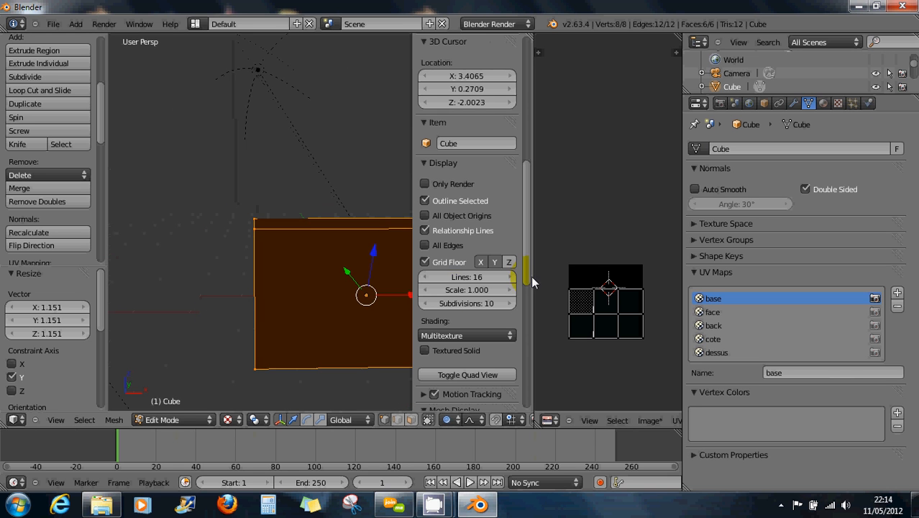
{"action": "left_click", "coordinate": [180, 420]}
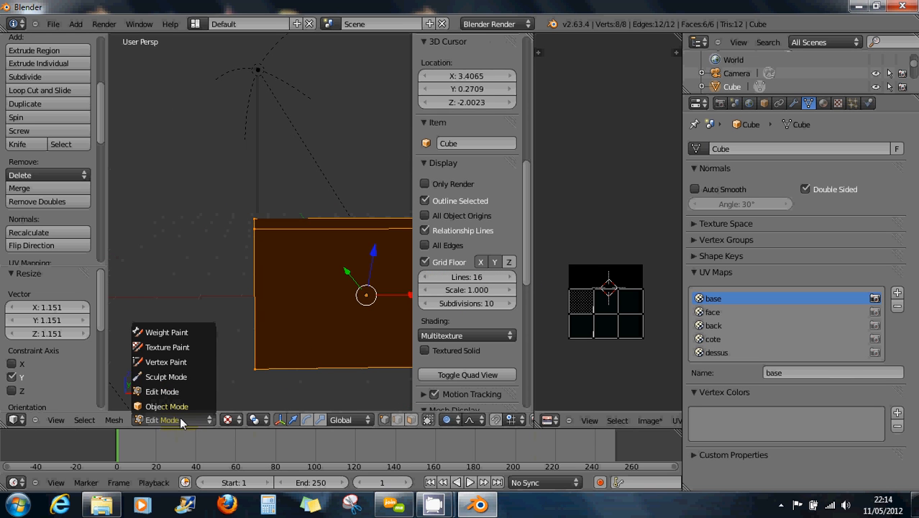
{"action": "left_click", "coordinate": [178, 350]}
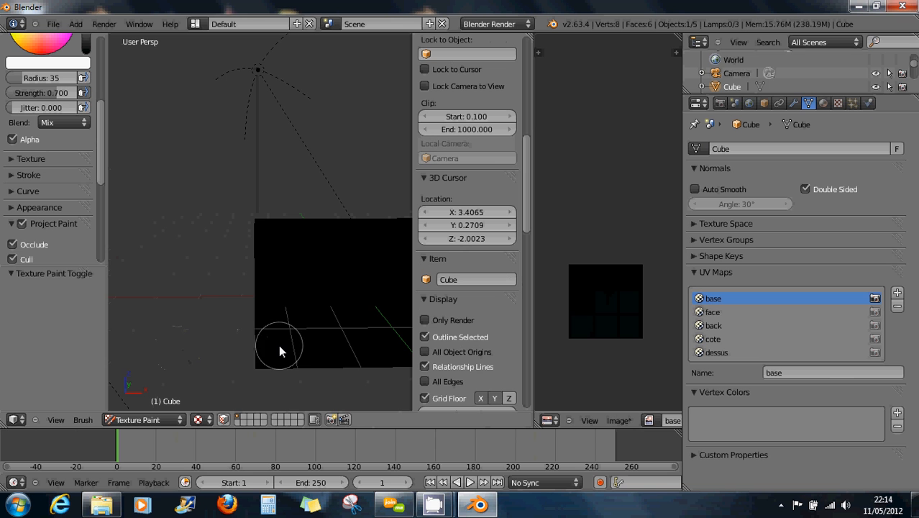
{"action": "middle_click_drag", "start_coordinate": [353, 324], "coordinate": [250, 316]}
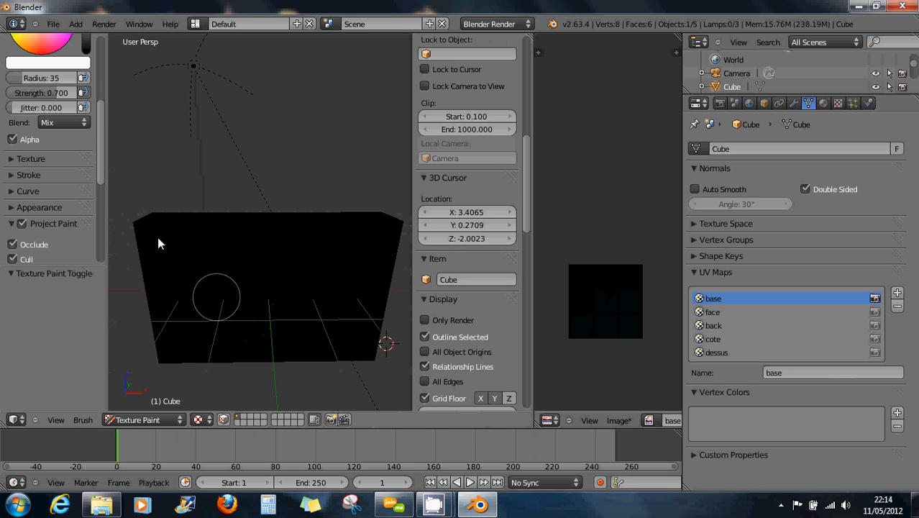
Choose the Clone brush for texture painting and show the Project Paint options.
{"action": "left_click_drag", "start_coordinate": [101, 139], "coordinate": [103, 54]}
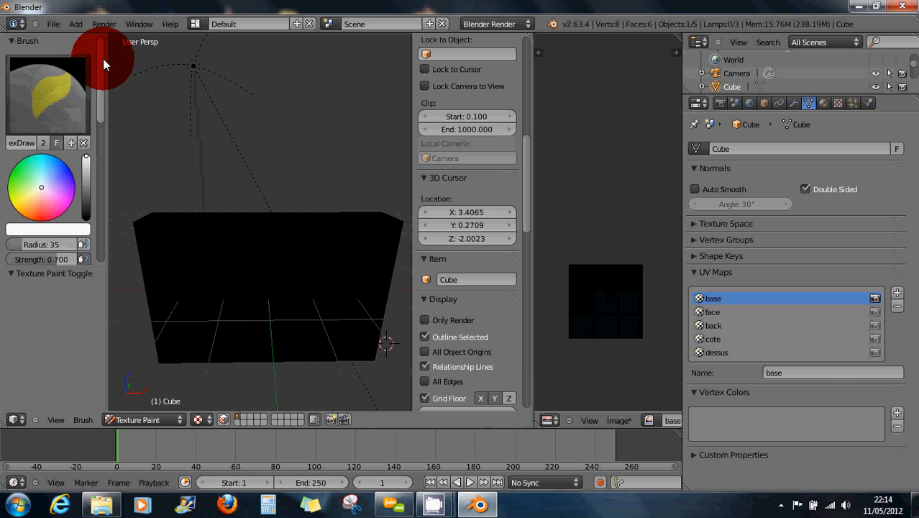
{"action": "left_click", "coordinate": [61, 89]}
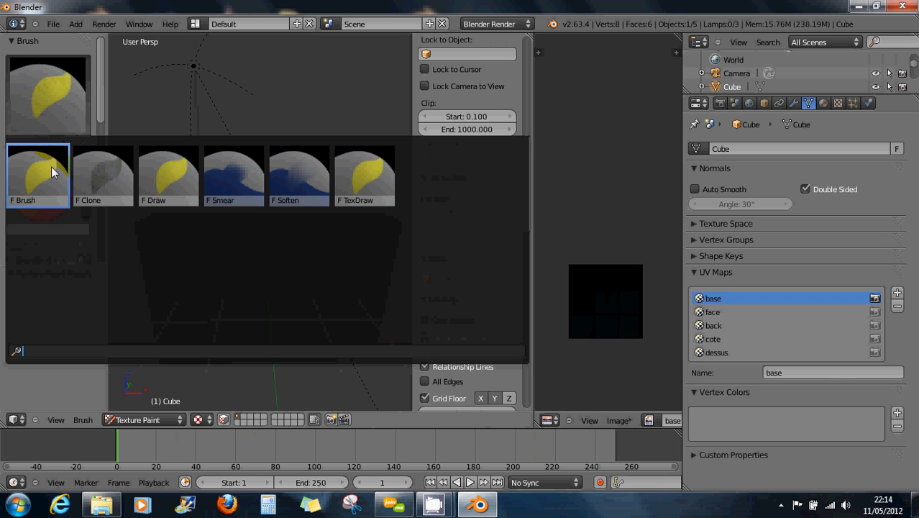
{"action": "left_click", "coordinate": [107, 183]}
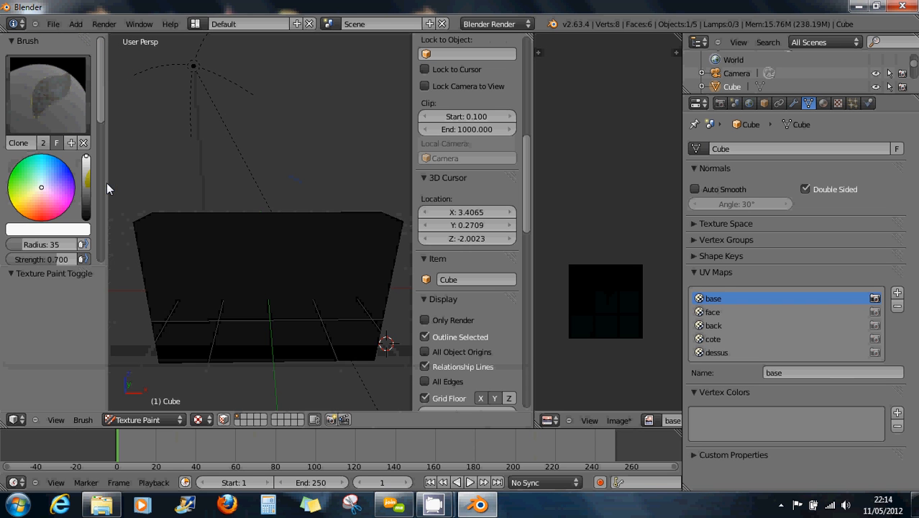
{"action": "left_click_drag", "start_coordinate": [99, 107], "coordinate": [109, 216]}
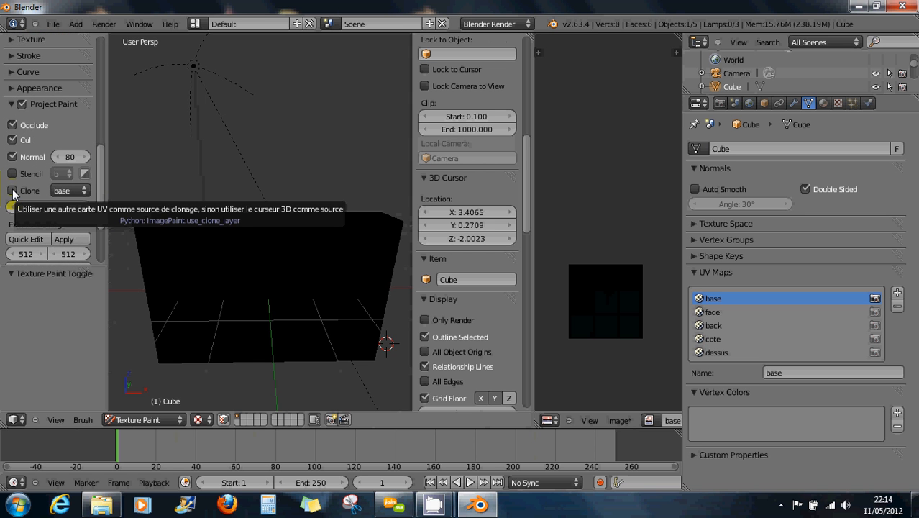
{"action": "mouse_move", "coordinate": [101, 210]}
{"action": "left_mouse_down"}
{"action": "mouse_move", "coordinate": [107, 100]}
{"action": "mouse_move", "coordinate": [50, 80]}
{"action": "left_mouse_up"}
{"action": "left_click", "coordinate": [51, 80]}
{"action": "left_click", "coordinate": [41, 175]}
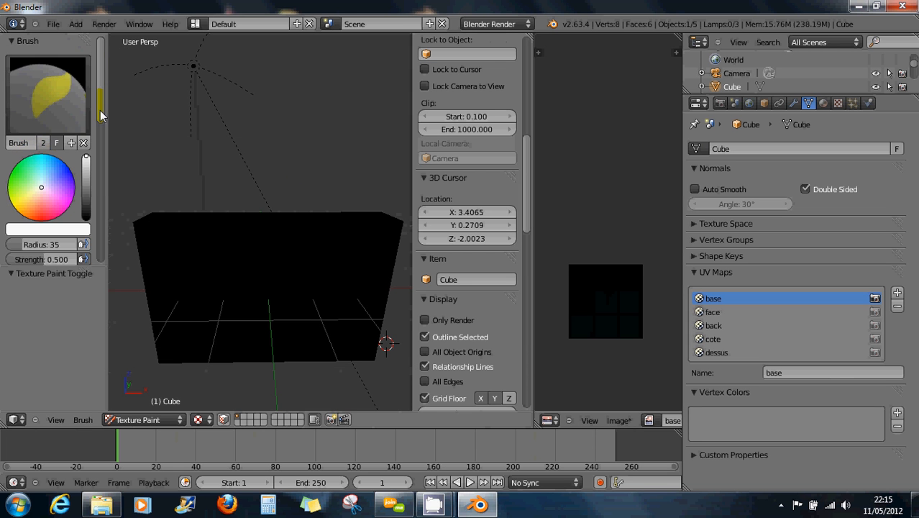
{"action": "scroll", "coordinate": [101, 130], "scroll_direction": "down", "scroll_amount": 2}
{"action": "mouse_move", "coordinate": [101, 130]}
{"action": "left_mouse_down"}
{"action": "mouse_move", "coordinate": [101, 226]}
{"action": "mouse_move", "coordinate": [112, 76]}
{"action": "left_mouse_up"}
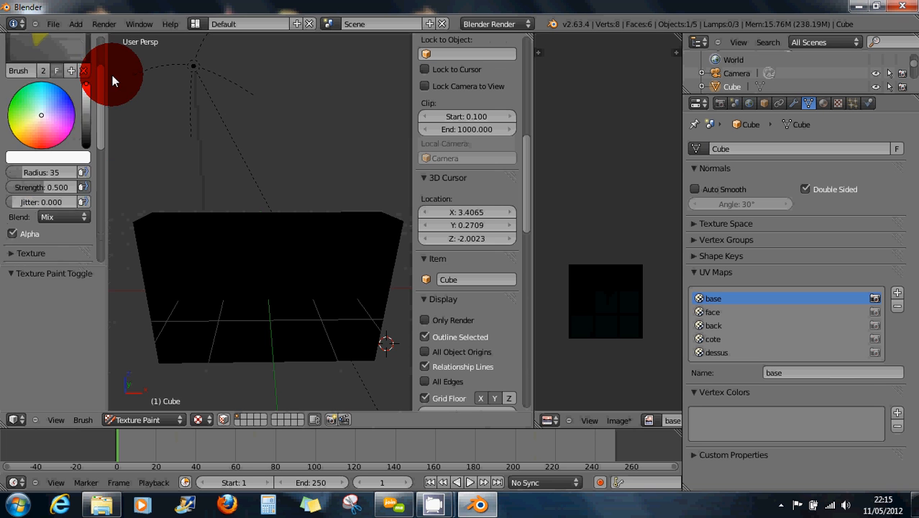
{"action": "left_click", "coordinate": [53, 87]}
{"action": "left_click", "coordinate": [77, 151]}
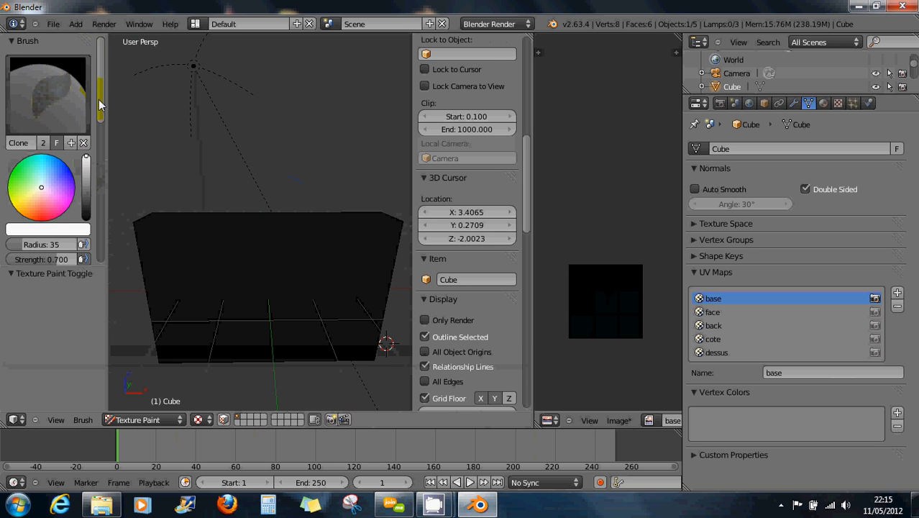
Enable cloning in Project Paint with the face UV map as source and start painting the camera photo onto the box's front.
{"action": "scroll", "coordinate": [106, 158], "scroll_direction": "down", "scroll_amount": 3}
{"action": "left_click_drag", "start_coordinate": [107, 158], "coordinate": [103, 246]}
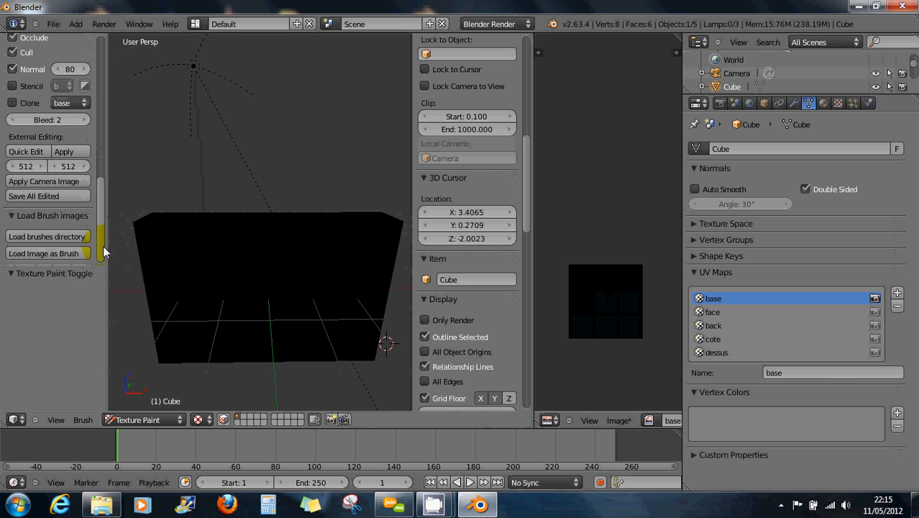
{"action": "left_click", "coordinate": [13, 103]}
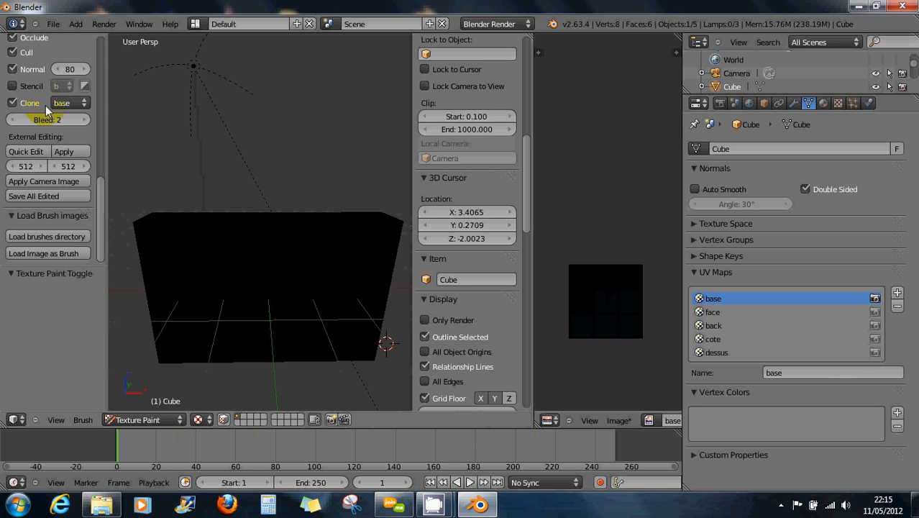
{"action": "left_click", "coordinate": [63, 104]}
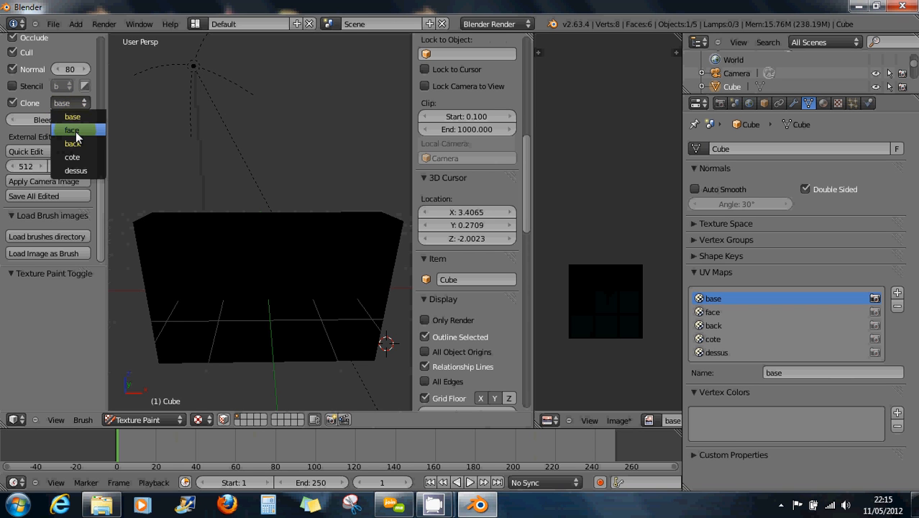
{"action": "left_click", "coordinate": [76, 131]}
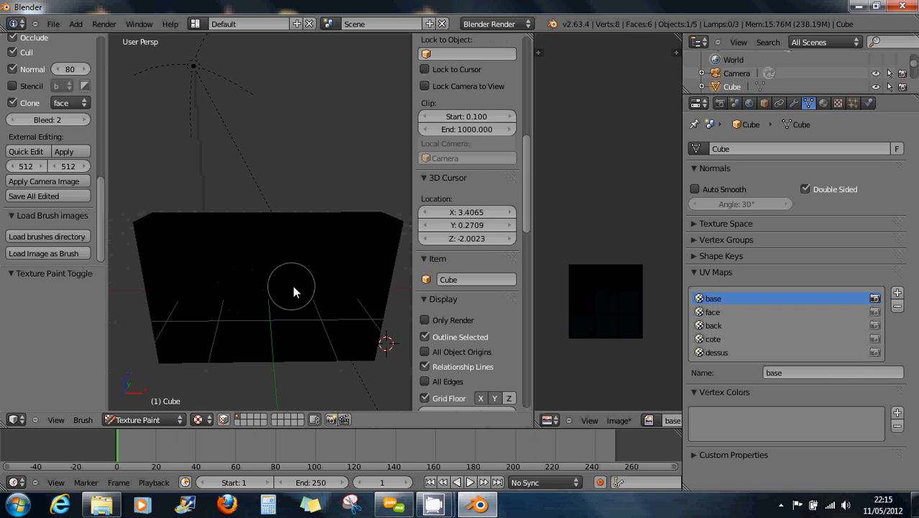
{"action": "mouse_move", "coordinate": [292, 286]}
{"action": "left_mouse_down"}
{"action": "mouse_move", "coordinate": [252, 281]}
{"action": "mouse_move", "coordinate": [336, 277]}
{"action": "mouse_move", "coordinate": [312, 257]}
{"action": "mouse_move", "coordinate": [181, 244]}
{"action": "mouse_move", "coordinate": [407, 256]}
{"action": "mouse_move", "coordinate": [339, 289]}
{"action": "mouse_move", "coordinate": [344, 298]}
{"action": "mouse_move", "coordinate": [226, 308]}
{"action": "mouse_move", "coordinate": [246, 315]}
{"action": "left_mouse_up"}
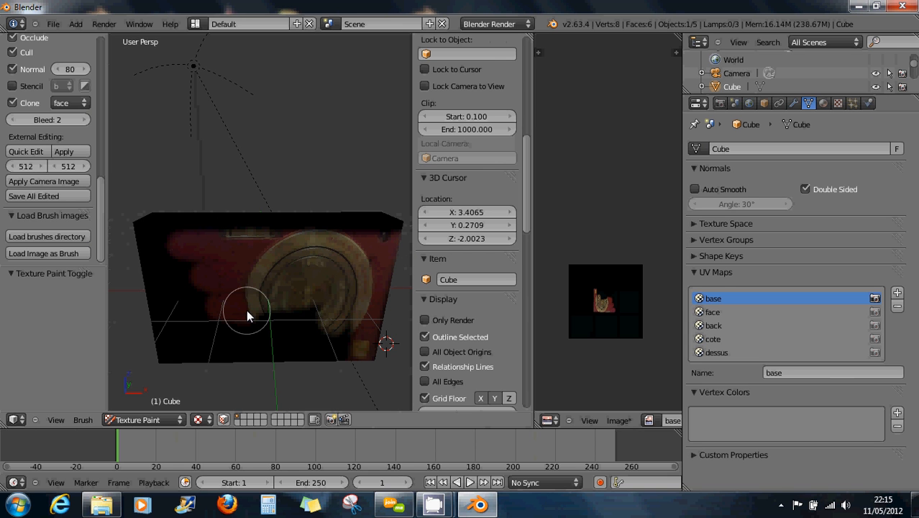
Enlarge the Clone brush to radius 126 at strength 1.000, keep the Normal angle at 80, and cover the rest of the box's front.
{"action": "key", "text": "f"}
{"action": "left_click", "coordinate": [275, 319]}
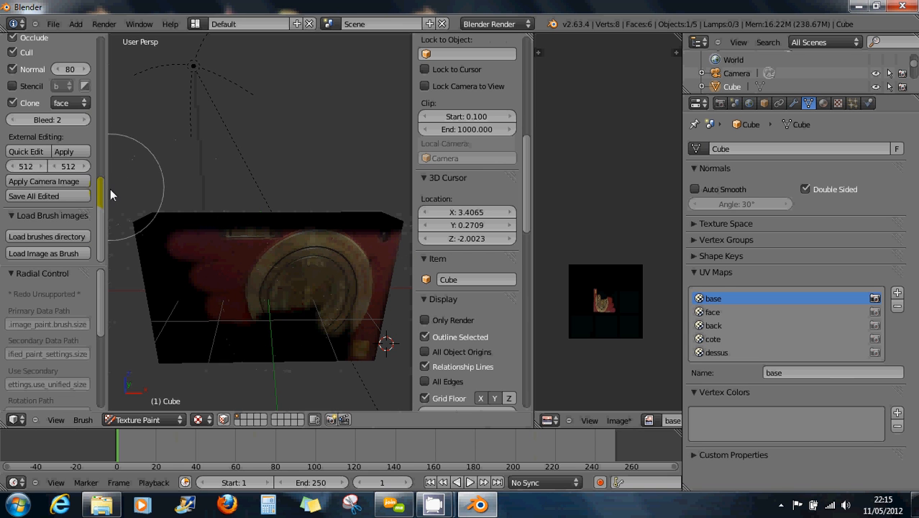
{"action": "left_click", "coordinate": [74, 69]}
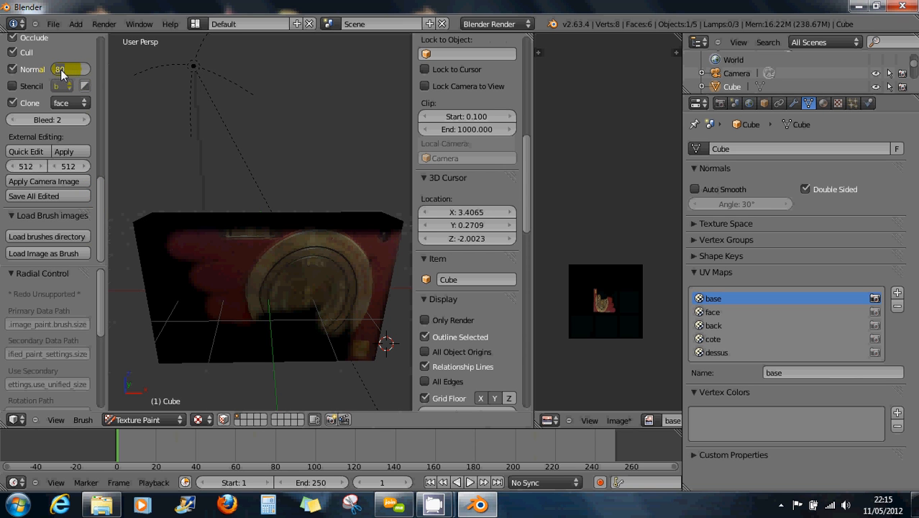
{"action": "key", "text": "BackSpace"}
{"action": "type", "text": "80"}
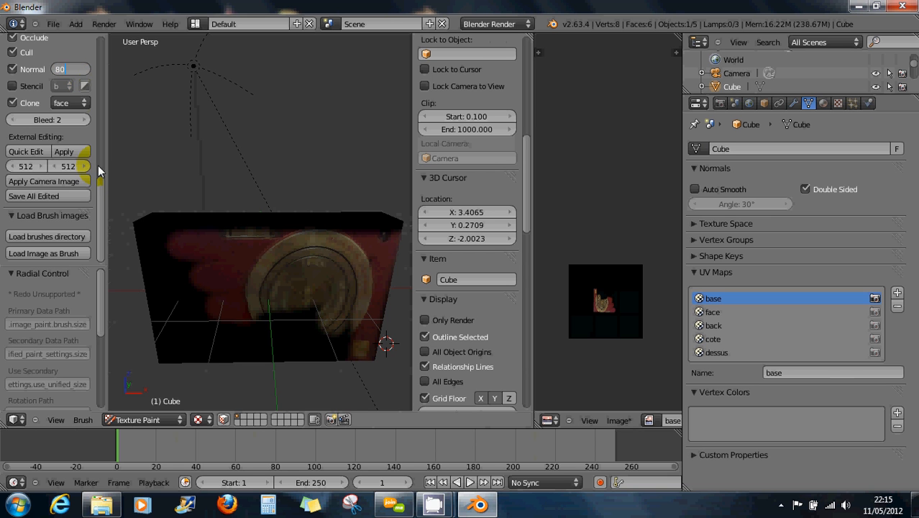
{"action": "left_click_drag", "start_coordinate": [105, 190], "coordinate": [101, 67]}
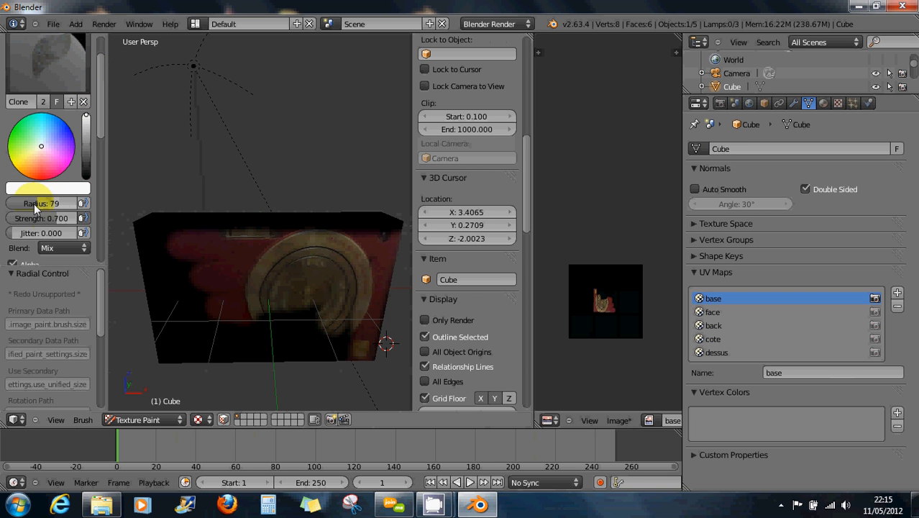
{"action": "left_click_drag", "start_coordinate": [54, 219], "coordinate": [56, 208]}
{"action": "mouse_move", "coordinate": [227, 283]}
{"action": "left_mouse_down"}
{"action": "mouse_move", "coordinate": [324, 274]}
{"action": "mouse_move", "coordinate": [175, 270]}
{"action": "mouse_move", "coordinate": [308, 333]}
{"action": "mouse_move", "coordinate": [353, 260]}
{"action": "mouse_move", "coordinate": [338, 284]}
{"action": "mouse_move", "coordinate": [249, 263]}
{"action": "mouse_move", "coordinate": [170, 311]}
{"action": "mouse_move", "coordinate": [353, 270]}
{"action": "mouse_move", "coordinate": [229, 267]}
{"action": "mouse_move", "coordinate": [159, 334]}
{"action": "mouse_move", "coordinate": [352, 272]}
{"action": "mouse_move", "coordinate": [266, 318]}
{"action": "mouse_move", "coordinate": [92, 222]}
{"action": "mouse_move", "coordinate": [59, 220]}
{"action": "mouse_move", "coordinate": [332, 327]}
{"action": "mouse_move", "coordinate": [365, 321]}
{"action": "mouse_move", "coordinate": [342, 328]}
{"action": "mouse_move", "coordinate": [343, 336]}
{"action": "mouse_move", "coordinate": [246, 260]}
{"action": "mouse_move", "coordinate": [199, 350]}
{"action": "left_mouse_up"}
{"action": "left_click", "coordinate": [346, 255]}
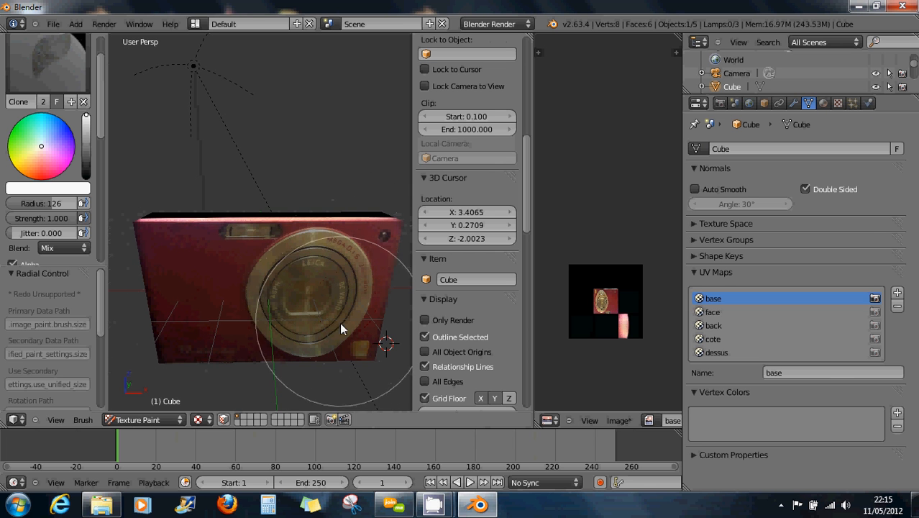
Repaint the box's front with the face clone from several oblique viewing angles, covering the lens and the red body.
{"action": "mouse_move", "coordinate": [315, 334]}
{"action": "middle_mouse_down"}
{"action": "mouse_move", "coordinate": [254, 297]}
{"action": "mouse_move", "coordinate": [267, 295]}
{"action": "middle_mouse_up"}
{"action": "left_click_drag", "start_coordinate": [285, 315], "coordinate": [294, 361]}
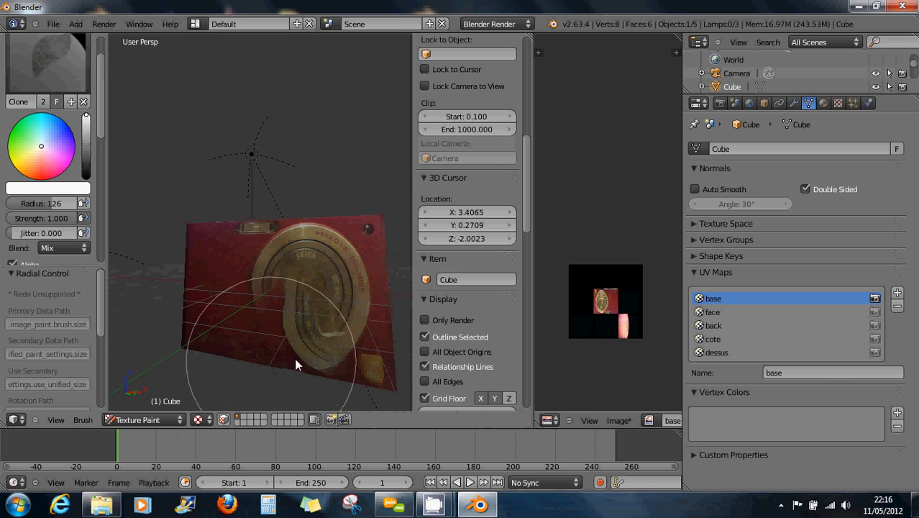
{"action": "left_click", "coordinate": [333, 287]}
{"action": "left_click_drag", "start_coordinate": [334, 287], "coordinate": [250, 311]}
{"action": "mouse_move", "coordinate": [358, 277]}
{"action": "left_mouse_down"}
{"action": "mouse_move", "coordinate": [216, 292]}
{"action": "mouse_move", "coordinate": [242, 318]}
{"action": "left_mouse_up"}
{"action": "middle_click_drag", "start_coordinate": [242, 324], "coordinate": [282, 265]}
{"action": "mouse_move", "coordinate": [280, 260]}
{"action": "left_mouse_down"}
{"action": "mouse_move", "coordinate": [269, 330]}
{"action": "mouse_move", "coordinate": [309, 256]}
{"action": "mouse_move", "coordinate": [301, 338]}
{"action": "mouse_move", "coordinate": [215, 265]}
{"action": "left_mouse_up"}
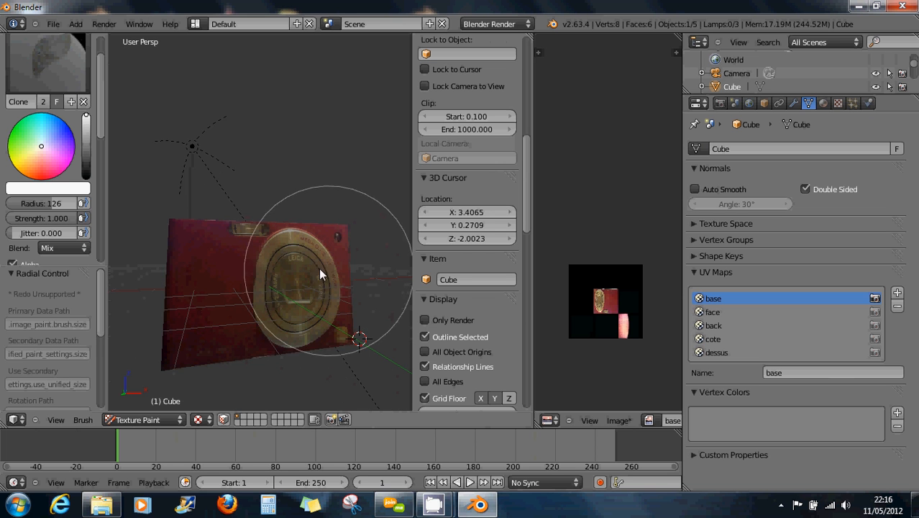
{"action": "middle_click_drag", "start_coordinate": [320, 287], "coordinate": [301, 284]}
{"action": "mouse_move", "coordinate": [300, 281]}
{"action": "left_mouse_down"}
{"action": "mouse_move", "coordinate": [302, 323]}
{"action": "mouse_move", "coordinate": [251, 276]}
{"action": "mouse_move", "coordinate": [272, 314]}
{"action": "mouse_move", "coordinate": [306, 289]}
{"action": "left_mouse_up"}
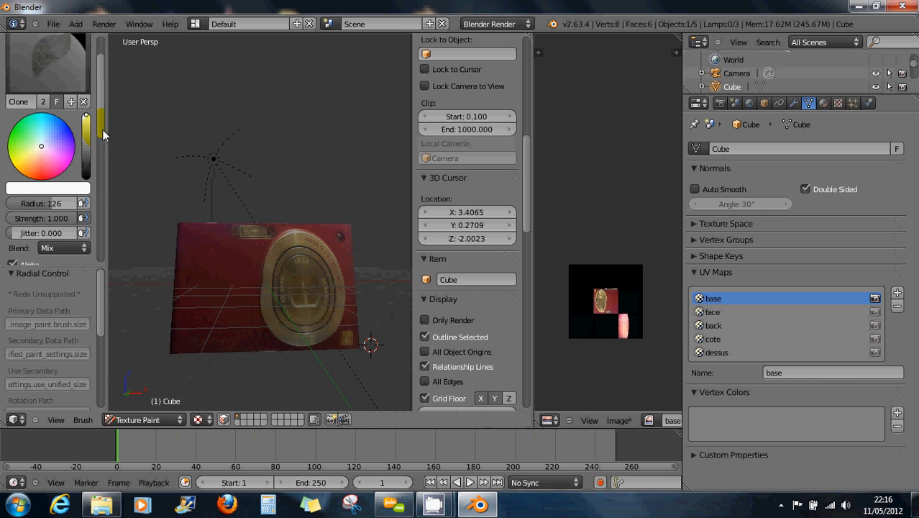
Check the painted front straight on and at an angle, and touch up the lens area with the face clone.
{"action": "mouse_move", "coordinate": [102, 129]}
{"action": "left_mouse_down"}
{"action": "mouse_move", "coordinate": [110, 282]}
{"action": "mouse_move", "coordinate": [110, 236]}
{"action": "left_mouse_up"}
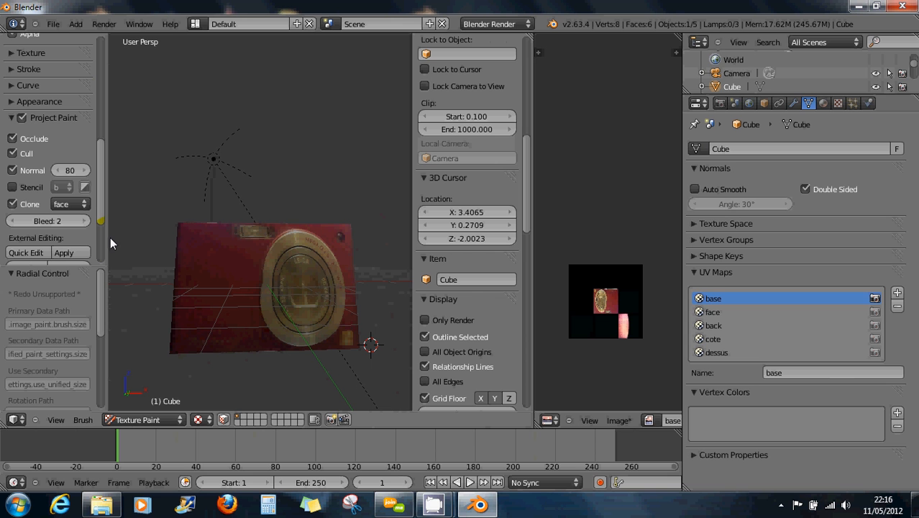
{"action": "mouse_move", "coordinate": [103, 215]}
{"action": "left_mouse_down"}
{"action": "mouse_move", "coordinate": [103, 197]}
{"action": "mouse_move", "coordinate": [103, 211]}
{"action": "left_mouse_up"}
{"action": "middle_click_drag", "start_coordinate": [258, 289], "coordinate": [259, 301]}
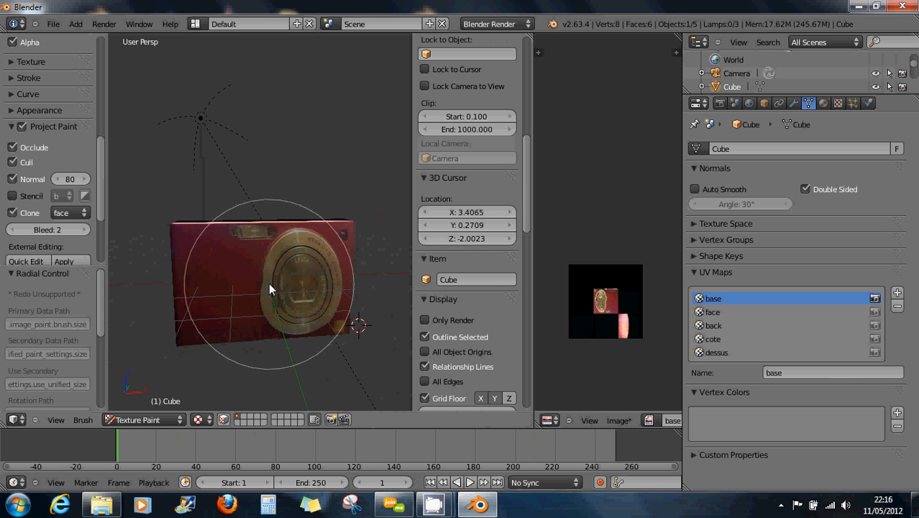
{"action": "middle_click_drag", "start_coordinate": [268, 283], "coordinate": [258, 272]}
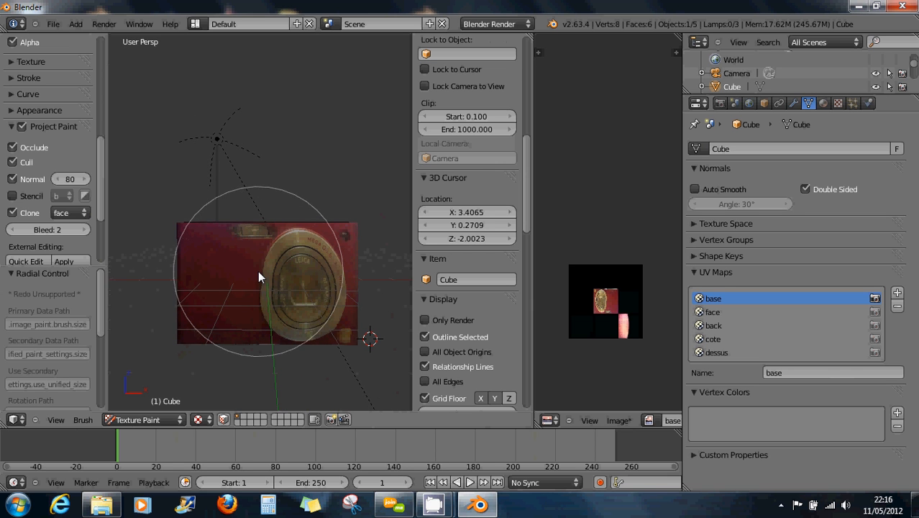
{"action": "key", "text": "KP_1"}
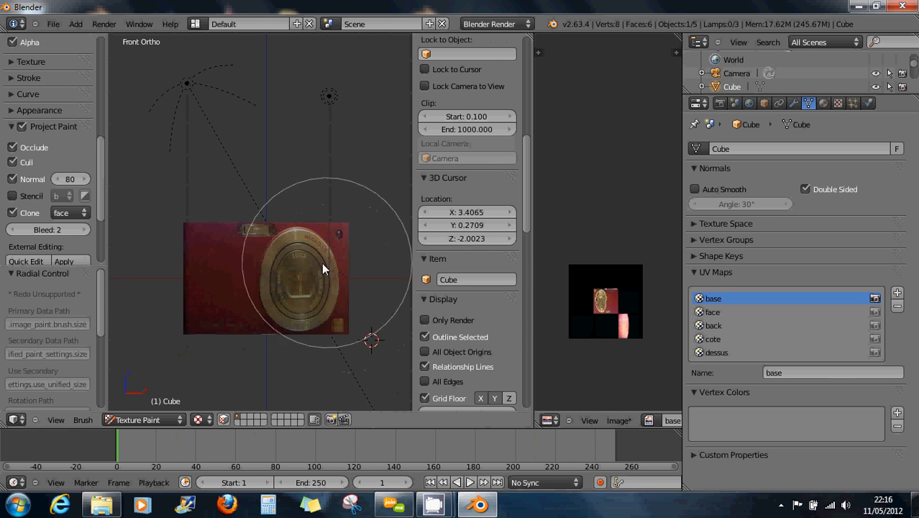
{"action": "mouse_move", "coordinate": [232, 268]}
{"action": "middle_mouse_down"}
{"action": "mouse_move", "coordinate": [249, 291]}
{"action": "mouse_move", "coordinate": [247, 278]}
{"action": "mouse_move", "coordinate": [306, 286]}
{"action": "middle_mouse_up"}
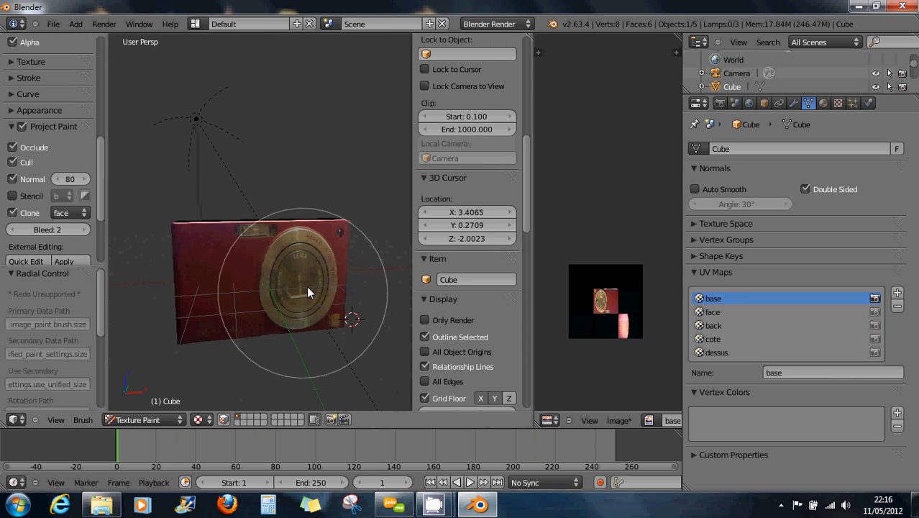
{"action": "mouse_move", "coordinate": [308, 287]}
{"action": "left_mouse_down"}
{"action": "mouse_move", "coordinate": [290, 280]}
{"action": "mouse_move", "coordinate": [320, 267]}
{"action": "mouse_move", "coordinate": [263, 322]}
{"action": "mouse_move", "coordinate": [261, 256]}
{"action": "mouse_move", "coordinate": [224, 325]}
{"action": "mouse_move", "coordinate": [324, 247]}
{"action": "mouse_move", "coordinate": [247, 318]}
{"action": "mouse_move", "coordinate": [315, 285]}
{"action": "mouse_move", "coordinate": [255, 256]}
{"action": "mouse_move", "coordinate": [243, 264]}
{"action": "mouse_move", "coordinate": [329, 281]}
{"action": "mouse_move", "coordinate": [249, 273]}
{"action": "mouse_move", "coordinate": [310, 297]}
{"action": "left_mouse_up"}
Look straight down on the box, choose dessus as the clone source and reduce the brush radius to 36.
{"action": "mouse_move", "coordinate": [341, 263]}
{"action": "middle_mouse_down"}
{"action": "mouse_move", "coordinate": [207, 261]}
{"action": "mouse_move", "coordinate": [324, 287]}
{"action": "mouse_move", "coordinate": [199, 257]}
{"action": "mouse_move", "coordinate": [184, 266]}
{"action": "mouse_move", "coordinate": [340, 286]}
{"action": "mouse_move", "coordinate": [338, 270]}
{"action": "mouse_move", "coordinate": [324, 302]}
{"action": "mouse_move", "coordinate": [325, 341]}
{"action": "middle_mouse_up"}
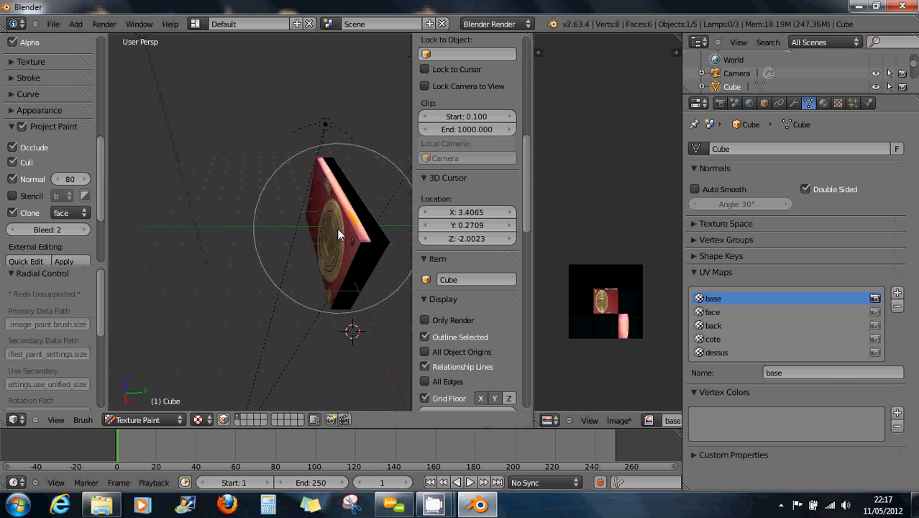
{"action": "mouse_move", "coordinate": [338, 238]}
{"action": "middle_mouse_down"}
{"action": "mouse_move", "coordinate": [292, 267]}
{"action": "mouse_move", "coordinate": [120, 176]}
{"action": "mouse_move", "coordinate": [298, 232]}
{"action": "mouse_move", "coordinate": [302, 214]}
{"action": "mouse_move", "coordinate": [291, 290]}
{"action": "mouse_move", "coordinate": [306, 243]}
{"action": "mouse_move", "coordinate": [263, 183]}
{"action": "mouse_move", "coordinate": [262, 265]}
{"action": "middle_mouse_up"}
{"action": "key", "text": "KP_7"}
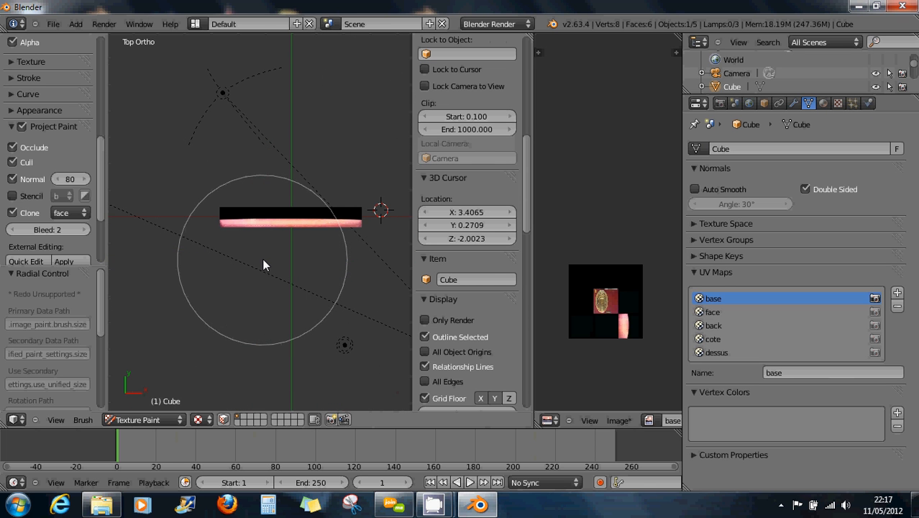
{"action": "left_click", "coordinate": [72, 213]}
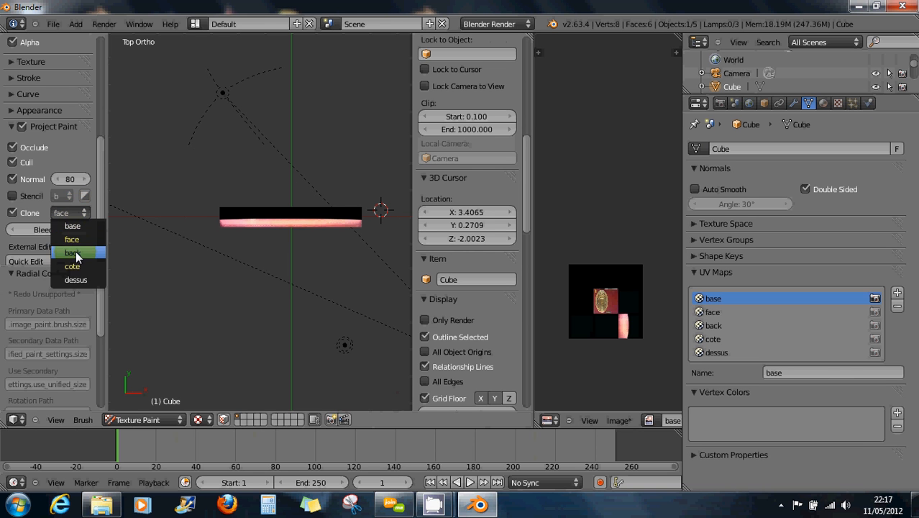
{"action": "left_click", "coordinate": [76, 280]}
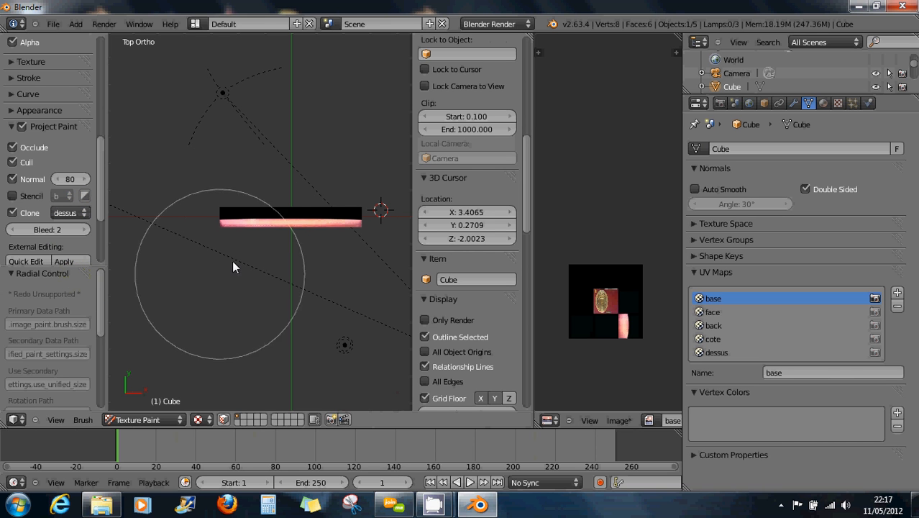
{"action": "left_click_drag", "start_coordinate": [100, 171], "coordinate": [101, 90]}
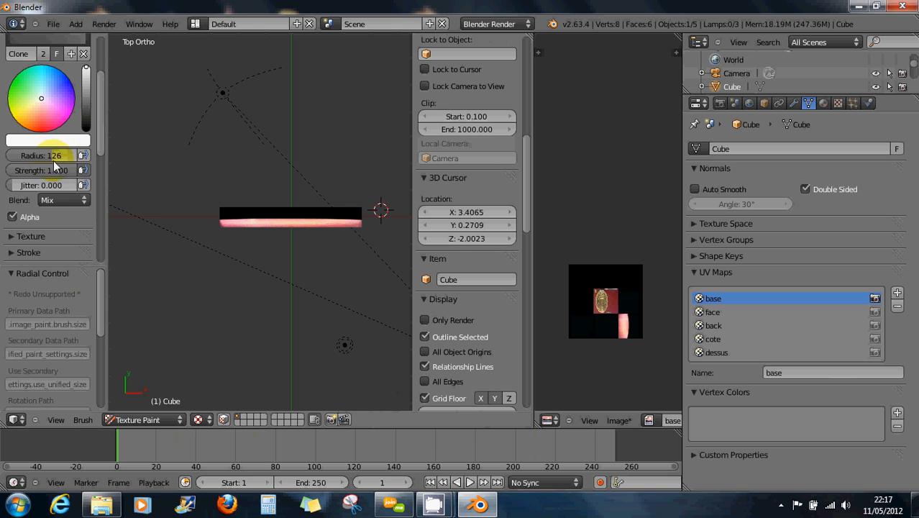
{"action": "left_click_drag", "start_coordinate": [53, 161], "coordinate": [21, 157]}
Clone-paint the camera's top photo along the full length of the box's top face.
{"action": "scroll", "coordinate": [233, 204], "scroll_direction": "up", "scroll_amount": 4}
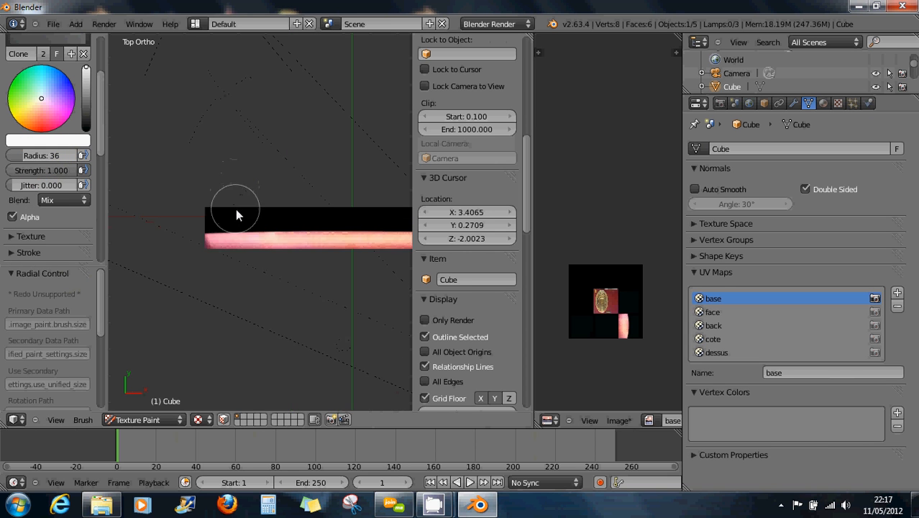
{"action": "scroll", "coordinate": [283, 229], "scroll_direction": "up", "scroll_amount": 2}
{"action": "middle_click_drag", "start_coordinate": [312, 231], "coordinate": [234, 196], "text": "shift"}
{"action": "mouse_move", "coordinate": [286, 198]}
{"action": "left_mouse_down"}
{"action": "mouse_move", "coordinate": [335, 200]}
{"action": "mouse_move", "coordinate": [103, 199]}
{"action": "mouse_move", "coordinate": [332, 197]}
{"action": "left_mouse_up"}
{"action": "scroll", "coordinate": [163, 196], "scroll_direction": "down", "scroll_amount": 2}
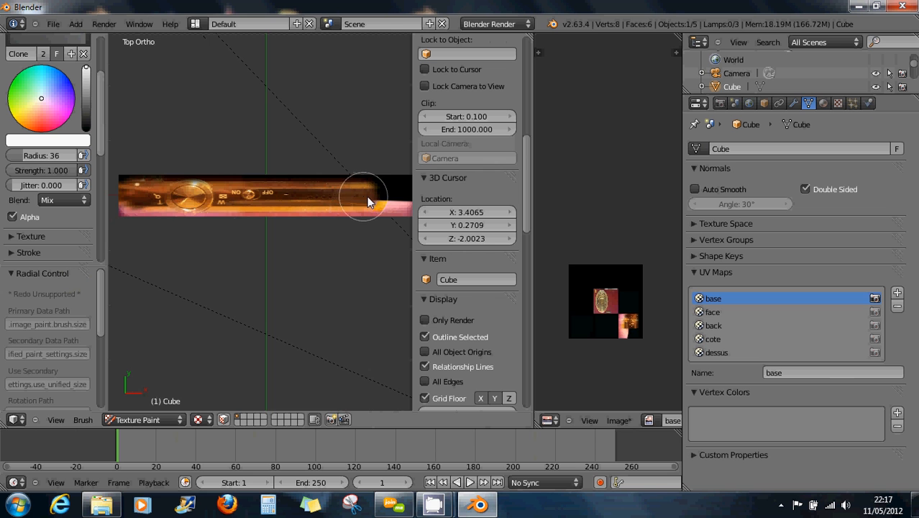
{"action": "middle_click_drag", "start_coordinate": [364, 196], "coordinate": [295, 196], "text": "shift"}
{"action": "left_click_drag", "start_coordinate": [295, 195], "coordinate": [335, 195]}
Paint over the leftover pink strip along the top face's front edge with the dessus clone from angled views.
{"action": "mouse_move", "coordinate": [335, 194]}
{"action": "middle_mouse_down"}
{"action": "mouse_move", "coordinate": [321, 190]}
{"action": "mouse_move", "coordinate": [309, 146]}
{"action": "middle_mouse_up"}
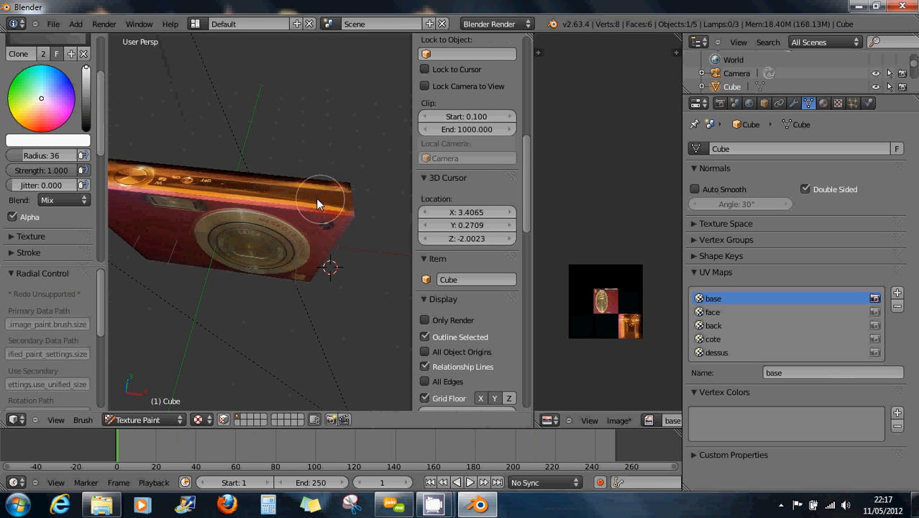
{"action": "mouse_move", "coordinate": [312, 197]}
{"action": "left_mouse_down"}
{"action": "mouse_move", "coordinate": [341, 200]}
{"action": "mouse_move", "coordinate": [139, 178]}
{"action": "left_mouse_up"}
{"action": "middle_click_drag", "start_coordinate": [139, 176], "coordinate": [191, 188]}
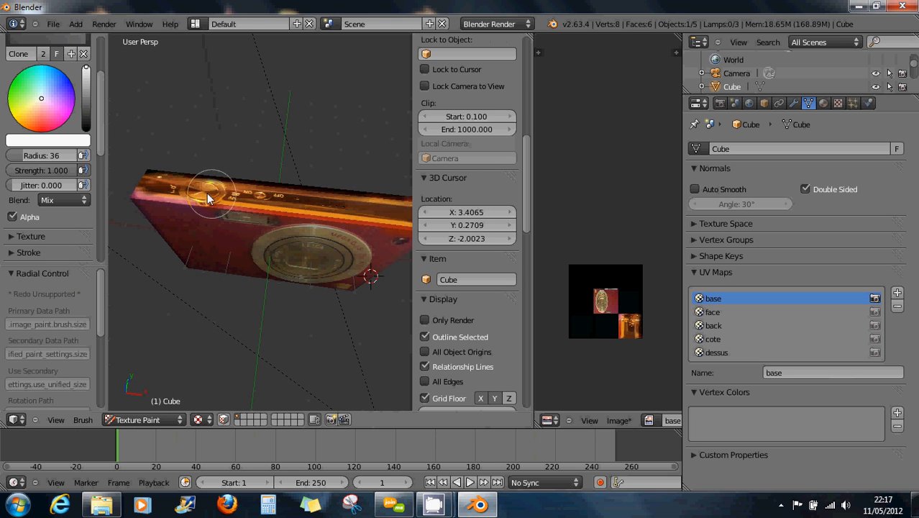
{"action": "left_click_drag", "start_coordinate": [164, 178], "coordinate": [256, 184]}
Fill the remaining black strip along the top face's rear edge with the dessus clone and retouch the middle stretch.
{"action": "mouse_move", "coordinate": [256, 184]}
{"action": "middle_mouse_down"}
{"action": "mouse_move", "coordinate": [304, 244]}
{"action": "mouse_move", "coordinate": [288, 202]}
{"action": "mouse_move", "coordinate": [262, 244]}
{"action": "middle_mouse_up"}
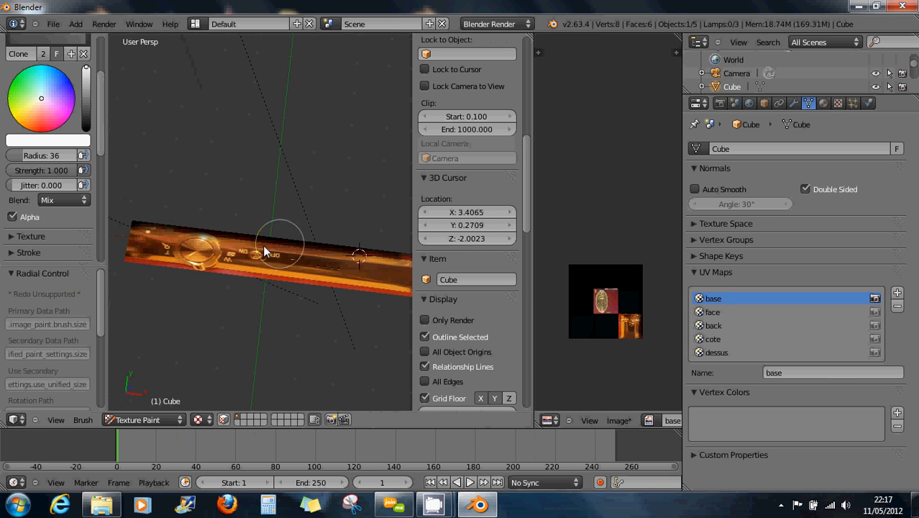
{"action": "left_click_drag", "start_coordinate": [172, 234], "coordinate": [369, 261]}
{"action": "middle_click_drag", "start_coordinate": [369, 261], "coordinate": [302, 252]}
{"action": "left_click_drag", "start_coordinate": [302, 253], "coordinate": [338, 264]}
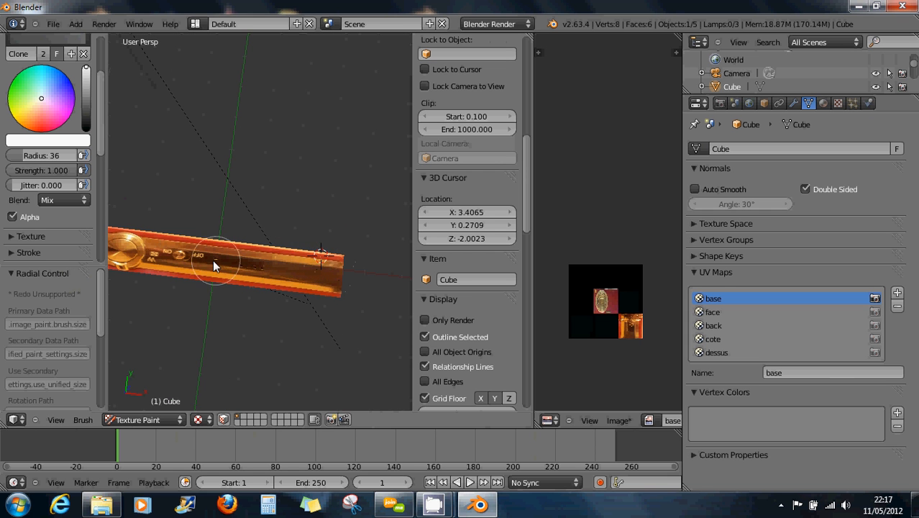
{"action": "scroll", "coordinate": [211, 260], "scroll_direction": "up", "scroll_amount": 3}
{"action": "scroll", "coordinate": [205, 259], "scroll_direction": "down", "scroll_amount": 1}
{"action": "mouse_move", "coordinate": [230, 259]}
{"action": "left_mouse_down"}
{"action": "mouse_move", "coordinate": [165, 247]}
{"action": "mouse_move", "coordinate": [177, 253]}
{"action": "left_mouse_up"}
{"action": "left_click_drag", "start_coordinate": [236, 269], "coordinate": [323, 270]}
{"action": "scroll", "coordinate": [316, 269], "scroll_direction": "down", "scroll_amount": 4}
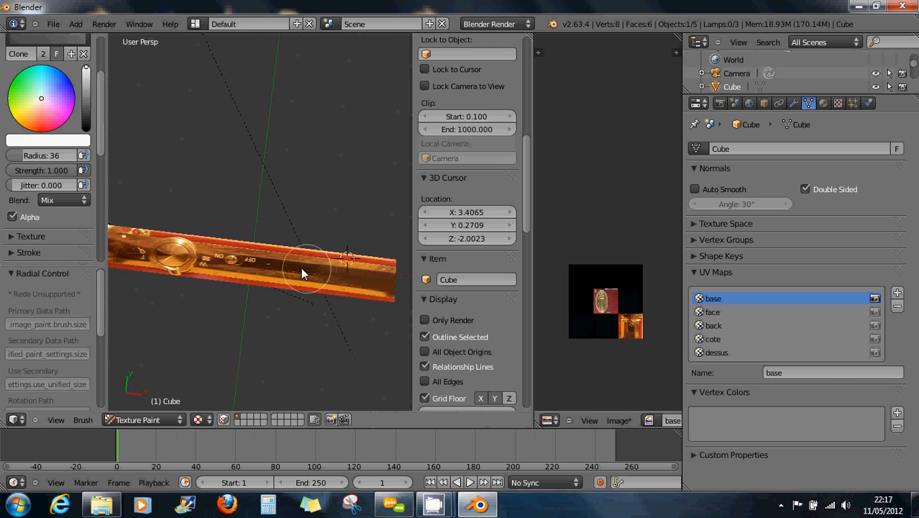
Turn to the box's unpainted rear, choose back as the clone source and paint the camera's back onto it.
{"action": "mouse_move", "coordinate": [254, 268]}
{"action": "middle_mouse_down"}
{"action": "mouse_move", "coordinate": [245, 185]}
{"action": "mouse_move", "coordinate": [403, 189]}
{"action": "mouse_move", "coordinate": [450, 252]}
{"action": "middle_mouse_up"}
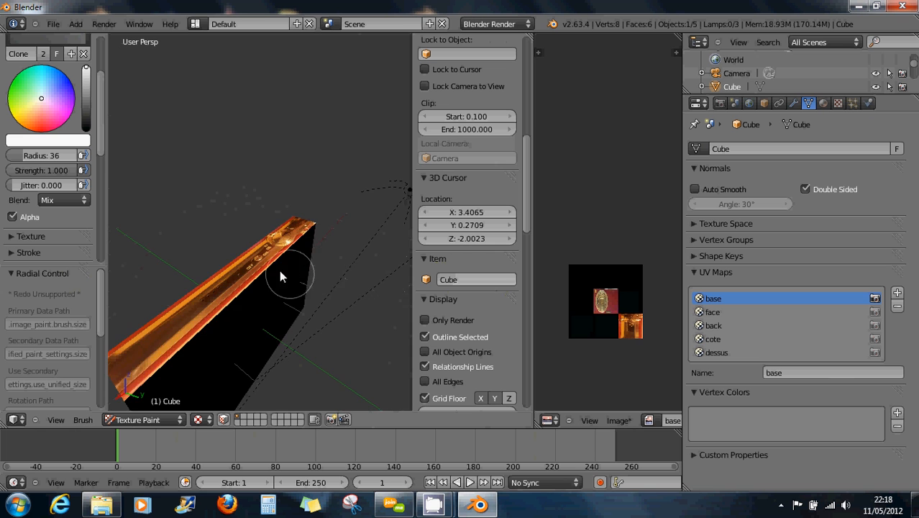
{"action": "mouse_move", "coordinate": [279, 270]}
{"action": "middle_mouse_down"}
{"action": "mouse_move", "coordinate": [235, 218]}
{"action": "mouse_move", "coordinate": [223, 230]}
{"action": "mouse_move", "coordinate": [283, 263]}
{"action": "mouse_move", "coordinate": [217, 261]}
{"action": "mouse_move", "coordinate": [267, 287]}
{"action": "mouse_move", "coordinate": [250, 248]}
{"action": "mouse_move", "coordinate": [268, 270]}
{"action": "mouse_move", "coordinate": [259, 265]}
{"action": "mouse_move", "coordinate": [263, 279]}
{"action": "mouse_move", "coordinate": [275, 271]}
{"action": "mouse_move", "coordinate": [262, 273]}
{"action": "mouse_move", "coordinate": [282, 284]}
{"action": "mouse_move", "coordinate": [274, 272]}
{"action": "mouse_move", "coordinate": [259, 275]}
{"action": "mouse_move", "coordinate": [270, 280]}
{"action": "mouse_move", "coordinate": [260, 284]}
{"action": "mouse_move", "coordinate": [294, 290]}
{"action": "mouse_move", "coordinate": [293, 267]}
{"action": "middle_mouse_up"}
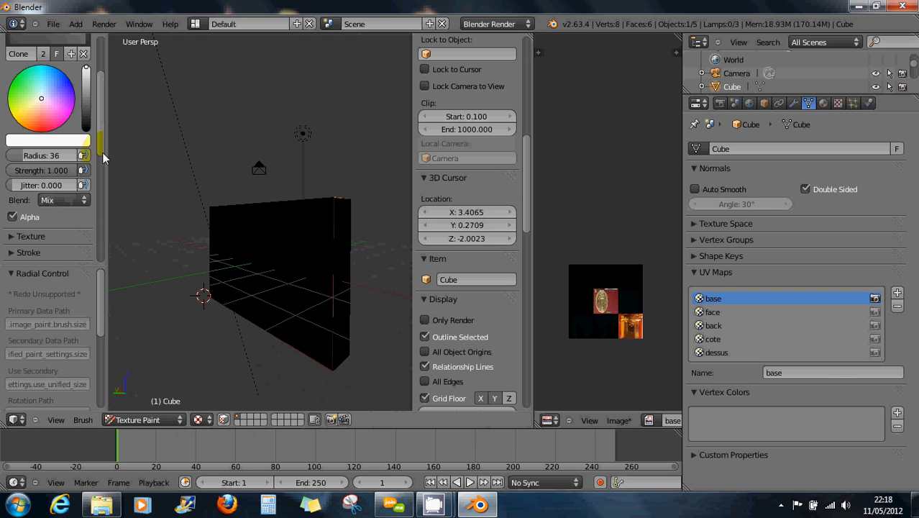
{"action": "left_click_drag", "start_coordinate": [101, 149], "coordinate": [102, 244]}
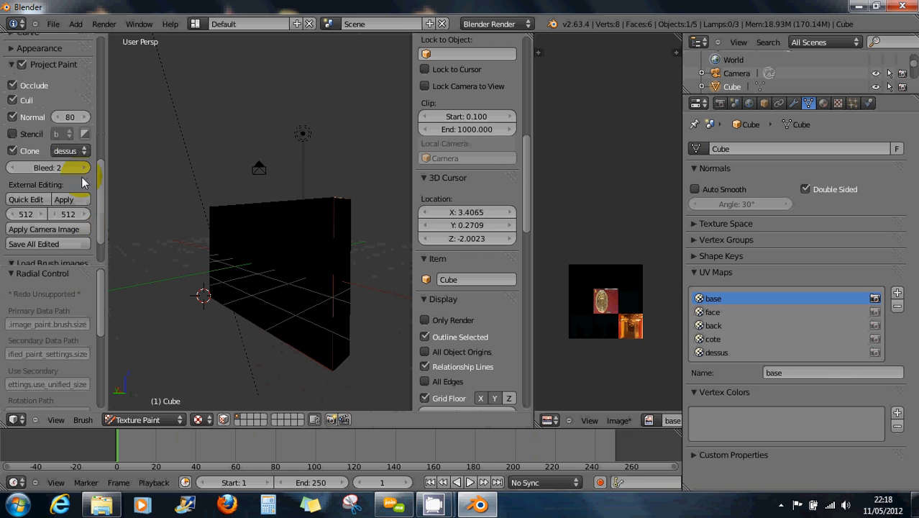
{"action": "left_click", "coordinate": [74, 152]}
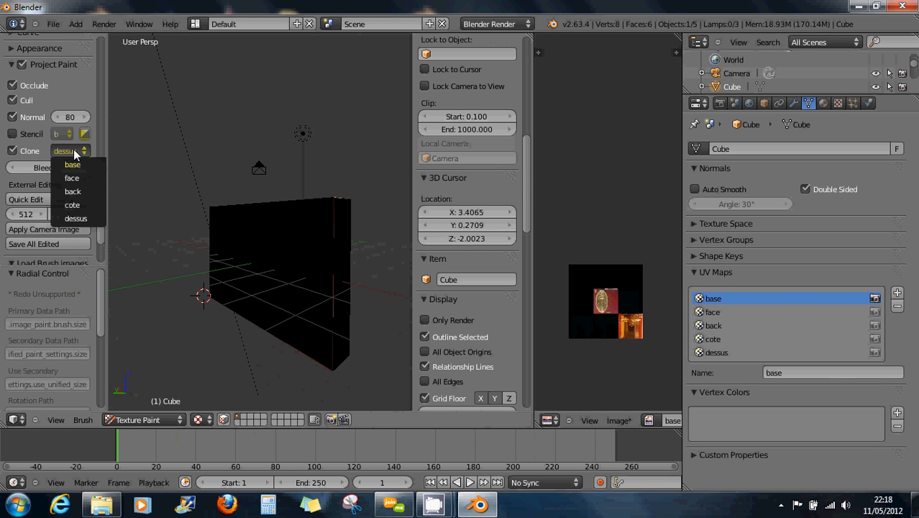
{"action": "left_click", "coordinate": [75, 192]}
{"action": "mouse_move", "coordinate": [305, 265]}
{"action": "left_mouse_down"}
{"action": "mouse_move", "coordinate": [316, 232]}
{"action": "mouse_move", "coordinate": [300, 316]}
{"action": "mouse_move", "coordinate": [298, 231]}
{"action": "mouse_move", "coordinate": [269, 318]}
{"action": "mouse_move", "coordinate": [264, 223]}
{"action": "mouse_move", "coordinate": [246, 251]}
{"action": "mouse_move", "coordinate": [236, 302]}
{"action": "mouse_move", "coordinate": [222, 216]}
{"action": "mouse_move", "coordinate": [209, 291]}
{"action": "mouse_move", "coordinate": [223, 235]}
{"action": "mouse_move", "coordinate": [248, 211]}
{"action": "mouse_move", "coordinate": [322, 213]}
{"action": "mouse_move", "coordinate": [318, 359]}
{"action": "mouse_move", "coordinate": [206, 318]}
{"action": "mouse_move", "coordinate": [189, 296]}
{"action": "mouse_move", "coordinate": [334, 320]}
{"action": "mouse_move", "coordinate": [344, 265]}
{"action": "mouse_move", "coordinate": [336, 215]}
{"action": "mouse_move", "coordinate": [333, 360]}
{"action": "left_mouse_up"}
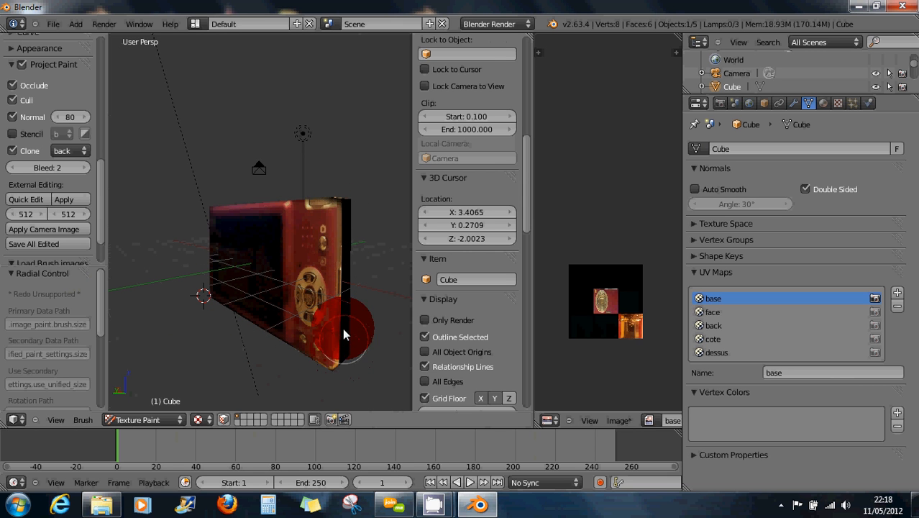
Finish the rear face with the back clone and paint the camera's side onto the adjoining narrow face with cote as the clone source.
{"action": "mouse_move", "coordinate": [304, 208]}
{"action": "left_mouse_down"}
{"action": "mouse_move", "coordinate": [193, 214]}
{"action": "mouse_move", "coordinate": [211, 305]}
{"action": "left_mouse_up"}
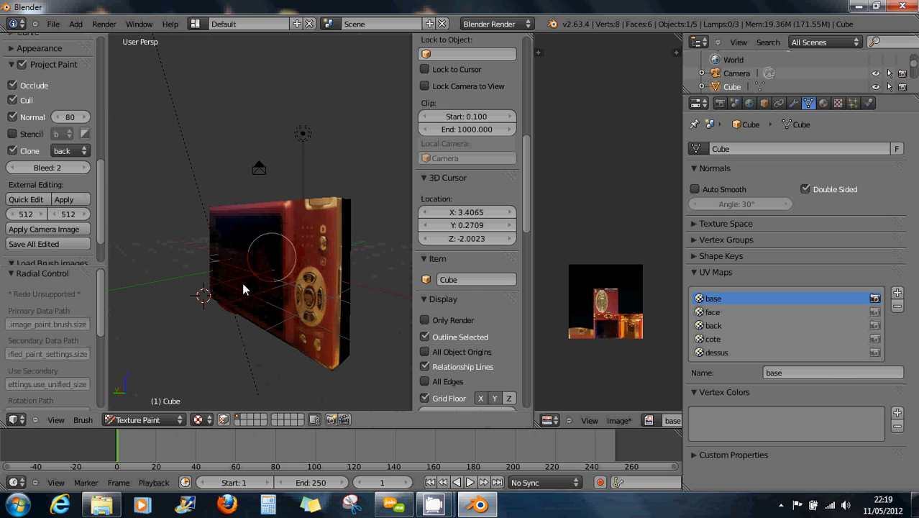
{"action": "middle_click_drag", "start_coordinate": [242, 277], "coordinate": [179, 270]}
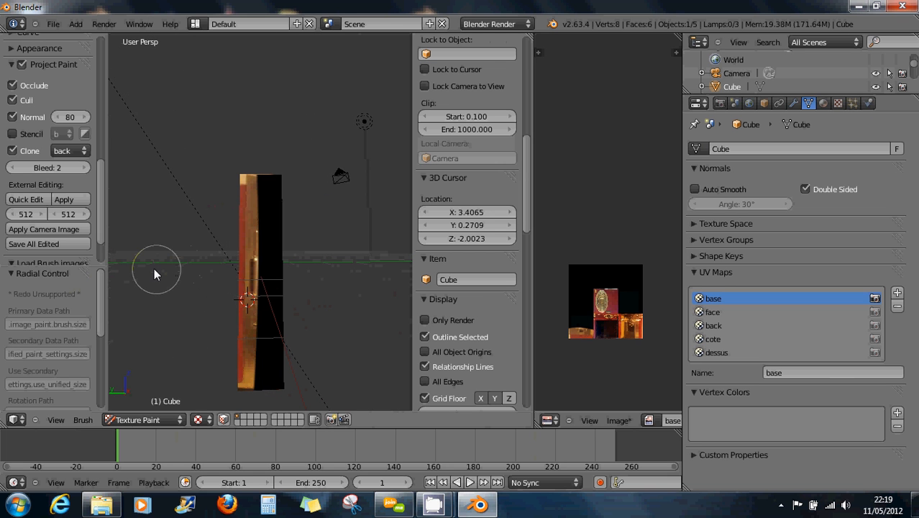
{"action": "left_click", "coordinate": [68, 152]}
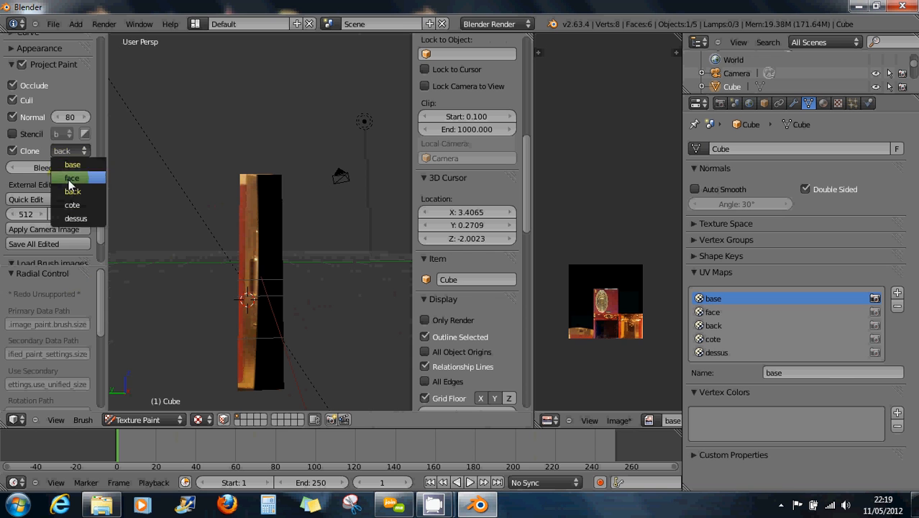
{"action": "left_click", "coordinate": [70, 205]}
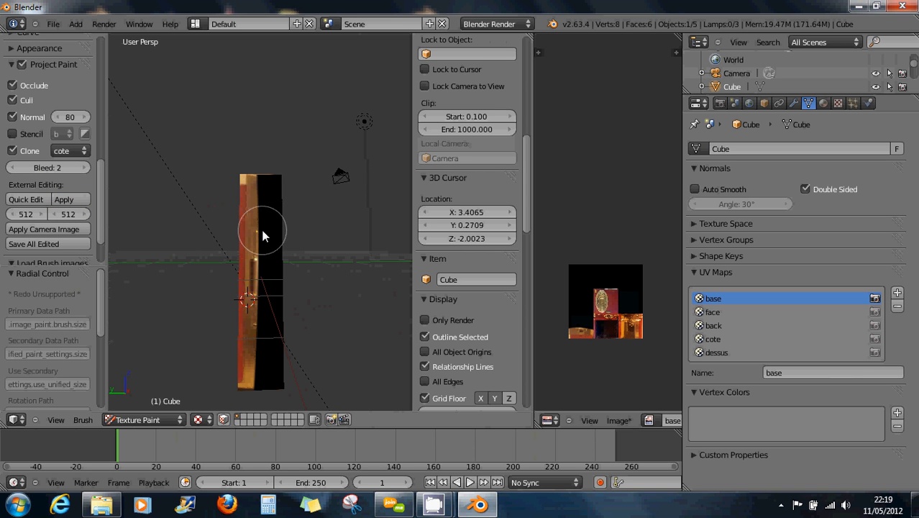
{"action": "mouse_move", "coordinate": [262, 230]}
{"action": "left_mouse_down"}
{"action": "mouse_move", "coordinate": [261, 205]}
{"action": "mouse_move", "coordinate": [262, 240]}
{"action": "left_mouse_up"}
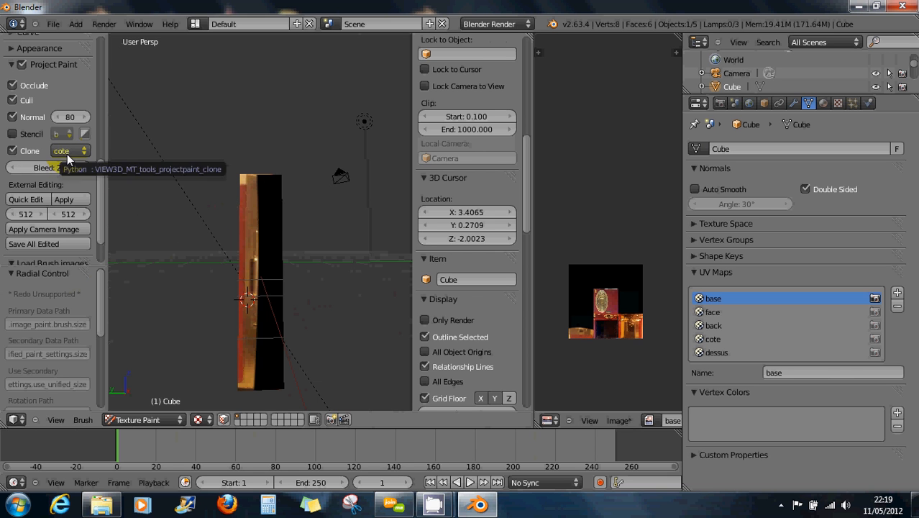
{"action": "middle_click_drag", "start_coordinate": [253, 314], "coordinate": [251, 312]}
{"action": "mouse_move", "coordinate": [251, 312]}
{"action": "left_mouse_down"}
{"action": "mouse_move", "coordinate": [257, 341]}
{"action": "mouse_move", "coordinate": [259, 191]}
{"action": "mouse_move", "coordinate": [267, 193]}
{"action": "mouse_move", "coordinate": [265, 359]}
{"action": "mouse_move", "coordinate": [252, 384]}
{"action": "mouse_move", "coordinate": [263, 378]}
{"action": "left_mouse_up"}
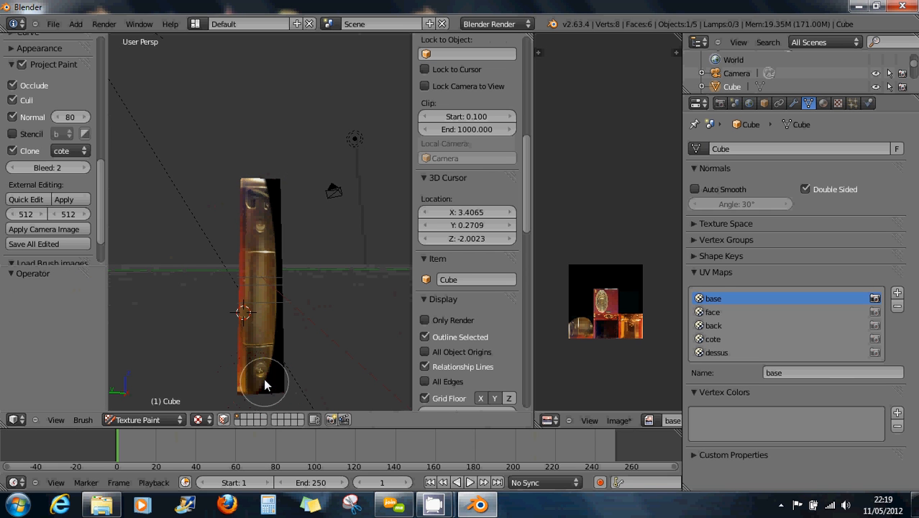
{"action": "mouse_move", "coordinate": [263, 379]}
{"action": "middle_mouse_down"}
{"action": "mouse_move", "coordinate": [256, 366]}
{"action": "mouse_move", "coordinate": [274, 386]}
{"action": "mouse_move", "coordinate": [268, 379]}
{"action": "middle_mouse_up"}
{"action": "mouse_move", "coordinate": [268, 378]}
{"action": "left_mouse_down"}
{"action": "mouse_move", "coordinate": [255, 387]}
{"action": "mouse_move", "coordinate": [269, 349]}
{"action": "mouse_move", "coordinate": [264, 397]}
{"action": "mouse_move", "coordinate": [278, 329]}
{"action": "mouse_move", "coordinate": [270, 199]}
{"action": "mouse_move", "coordinate": [268, 412]}
{"action": "mouse_move", "coordinate": [264, 400]}
{"action": "left_mouse_up"}
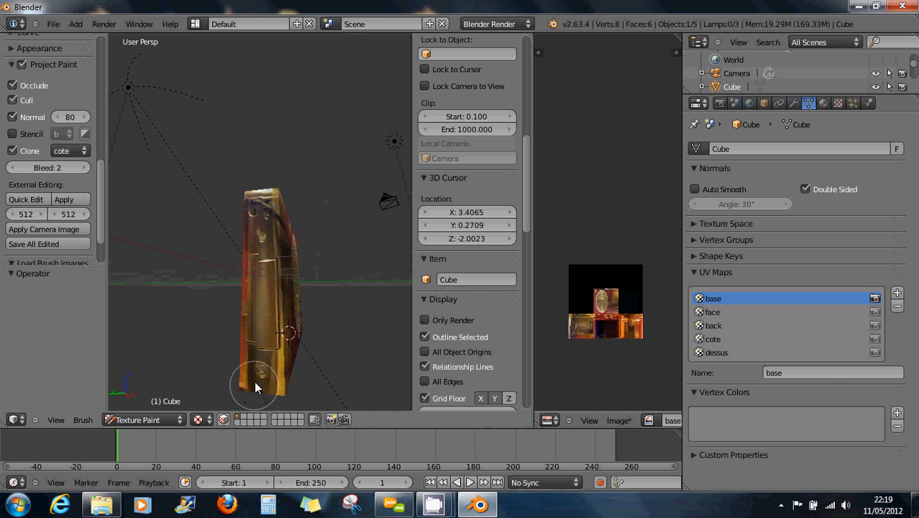
Set the Project Paint normal angle to 90 and turn the Normal option off.
{"action": "middle_click_drag", "start_coordinate": [254, 380], "coordinate": [256, 406]}
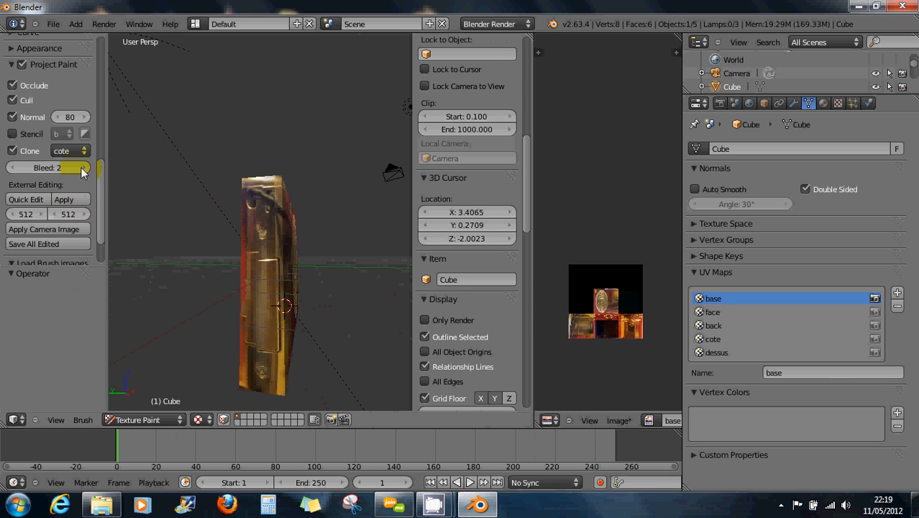
{"action": "left_click", "coordinate": [75, 118]}
{"action": "type", "text": "9"}
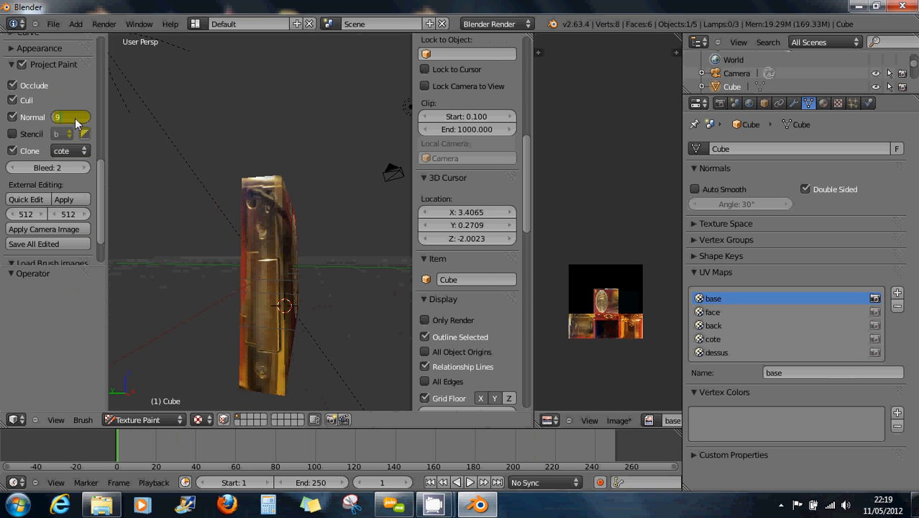
{"action": "type", "text": "0"}
{"action": "key", "text": "Return"}
{"action": "left_click", "coordinate": [13, 118]}
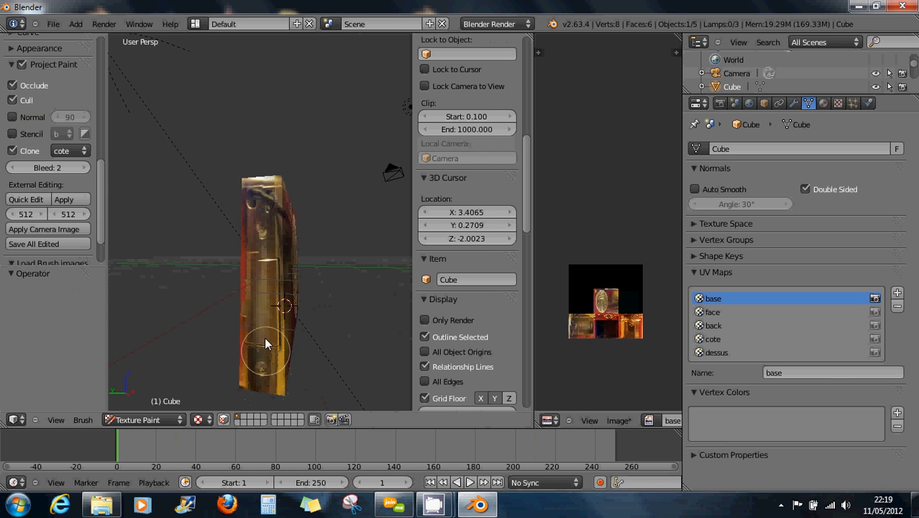
Repaint the full height of the narrow side face with the cote clone, working along both of its long edges.
{"action": "mouse_move", "coordinate": [264, 337]}
{"action": "left_mouse_down"}
{"action": "mouse_move", "coordinate": [266, 193]}
{"action": "mouse_move", "coordinate": [256, 208]}
{"action": "mouse_move", "coordinate": [257, 261]}
{"action": "left_mouse_up"}
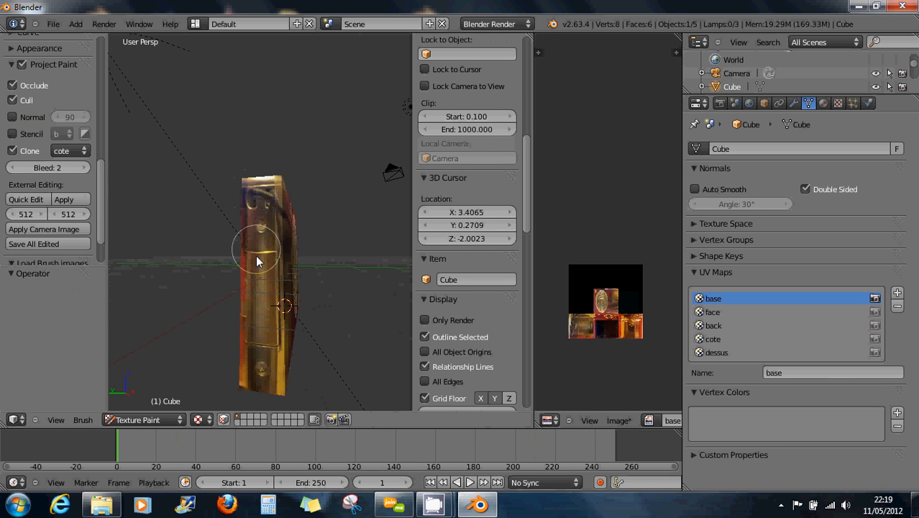
{"action": "mouse_move", "coordinate": [254, 279]}
{"action": "middle_mouse_down"}
{"action": "mouse_move", "coordinate": [236, 284]}
{"action": "mouse_move", "coordinate": [247, 273]}
{"action": "middle_mouse_up"}
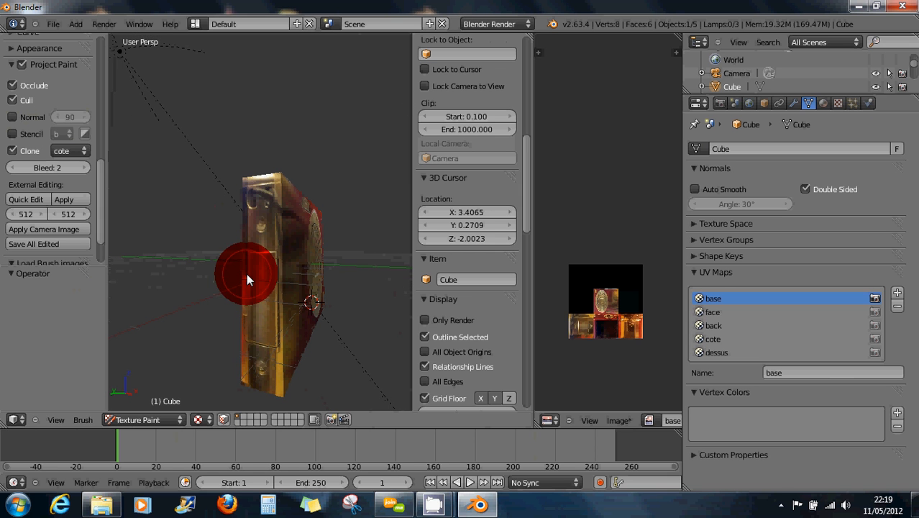
{"action": "mouse_move", "coordinate": [246, 273]}
{"action": "left_mouse_down"}
{"action": "mouse_move", "coordinate": [243, 394]}
{"action": "mouse_move", "coordinate": [252, 354]}
{"action": "mouse_move", "coordinate": [249, 193]}
{"action": "left_mouse_up"}
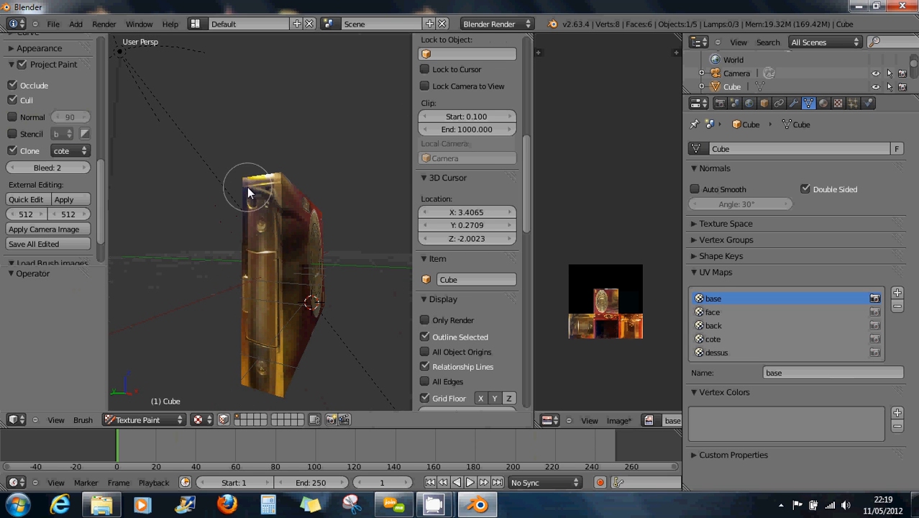
{"action": "middle_click_drag", "start_coordinate": [251, 199], "coordinate": [281, 216]}
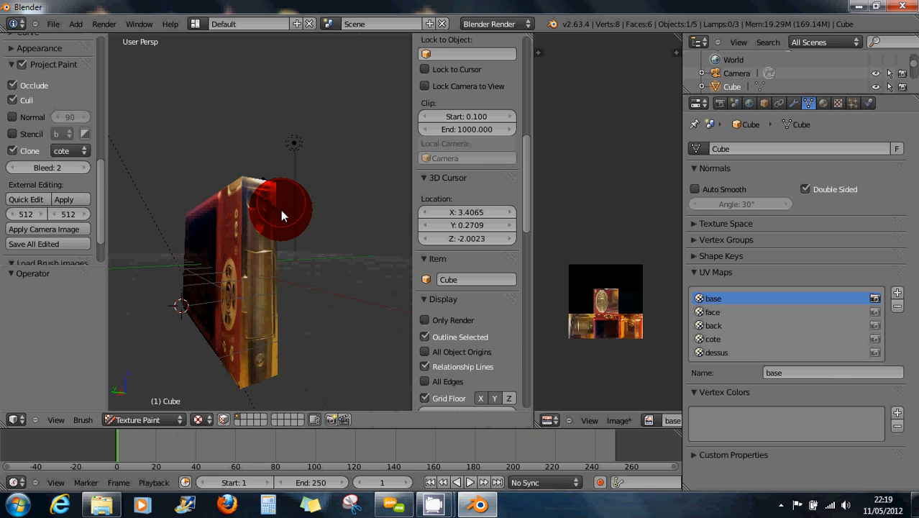
{"action": "left_click_drag", "start_coordinate": [281, 210], "coordinate": [278, 384]}
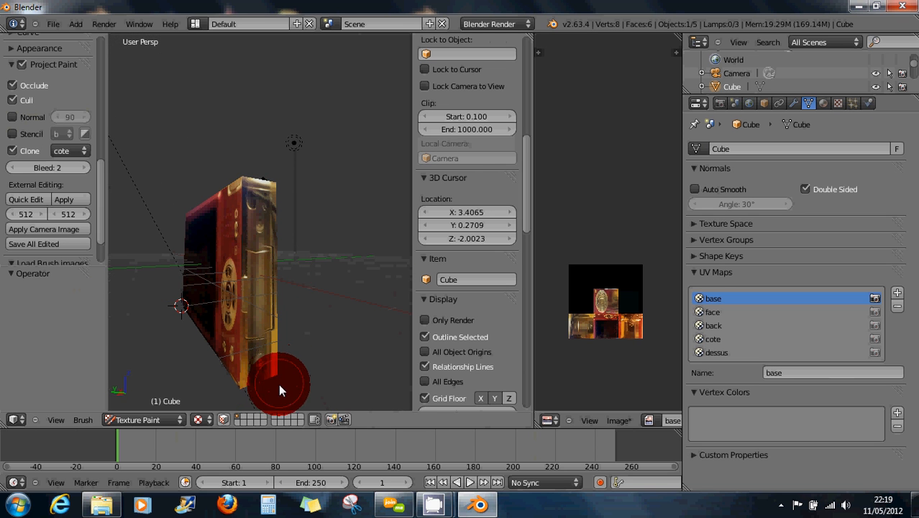
Turn to the smeared front of the camera, choose face as the clone source and paint over the lens area.
{"action": "mouse_move", "coordinate": [288, 387]}
{"action": "middle_mouse_down"}
{"action": "mouse_move", "coordinate": [293, 355]}
{"action": "mouse_move", "coordinate": [180, 335]}
{"action": "mouse_move", "coordinate": [522, 356]}
{"action": "middle_mouse_up"}
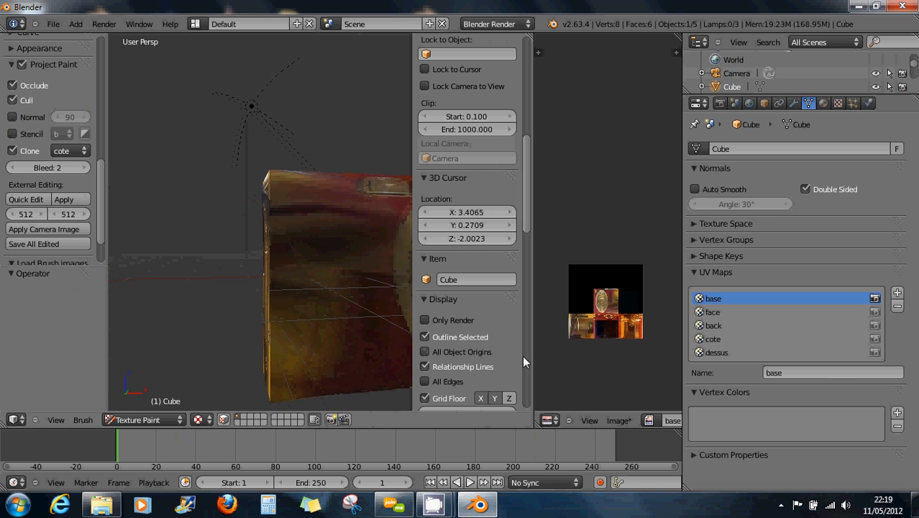
{"action": "mouse_move", "coordinate": [453, 326]}
{"action": "middle_mouse_down"}
{"action": "mouse_move", "coordinate": [388, 319]}
{"action": "mouse_move", "coordinate": [378, 288]}
{"action": "mouse_move", "coordinate": [322, 283]}
{"action": "mouse_move", "coordinate": [371, 296]}
{"action": "mouse_move", "coordinate": [279, 294]}
{"action": "mouse_move", "coordinate": [289, 281]}
{"action": "mouse_move", "coordinate": [225, 254]}
{"action": "middle_mouse_up"}
{"action": "left_click", "coordinate": [68, 150]}
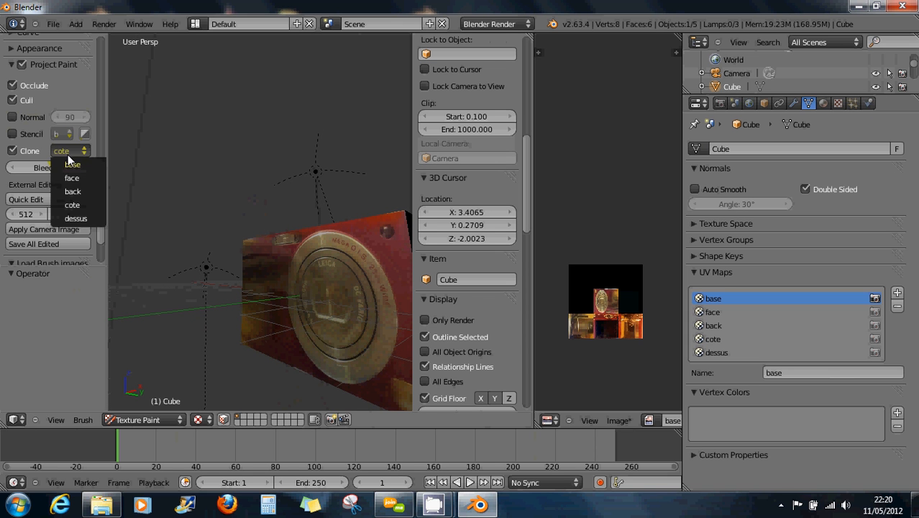
{"action": "left_click", "coordinate": [72, 178]}
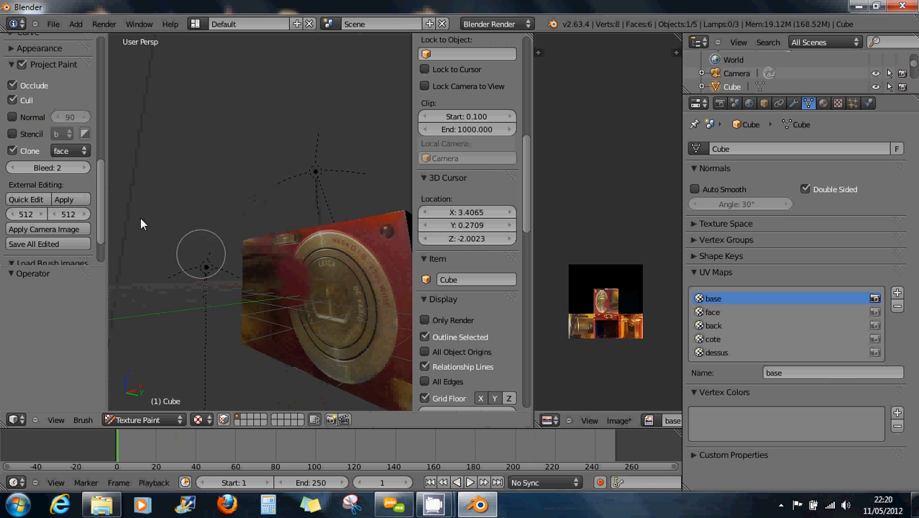
{"action": "middle_click_drag", "start_coordinate": [319, 301], "coordinate": [400, 300]}
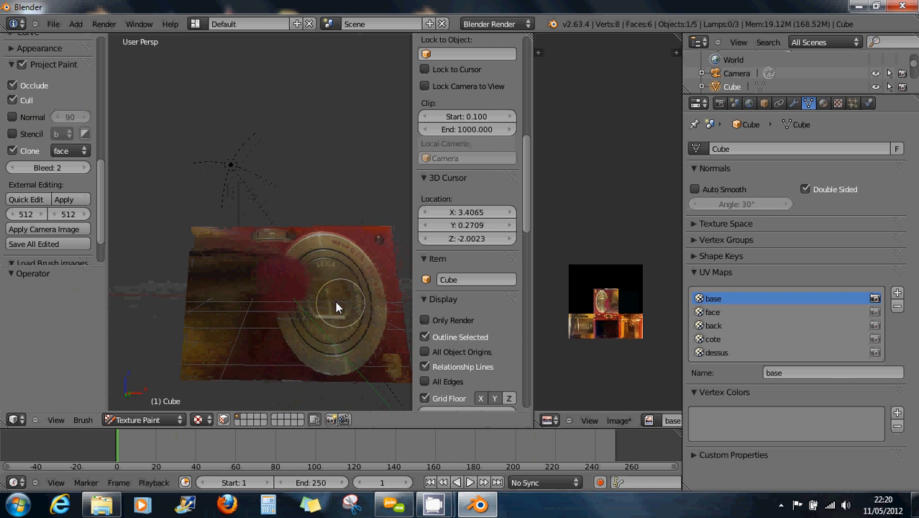
{"action": "left_click", "coordinate": [315, 313]}
{"action": "mouse_move", "coordinate": [315, 312]}
{"action": "left_mouse_down"}
{"action": "mouse_move", "coordinate": [358, 293]}
{"action": "mouse_move", "coordinate": [348, 302]}
{"action": "left_mouse_up"}
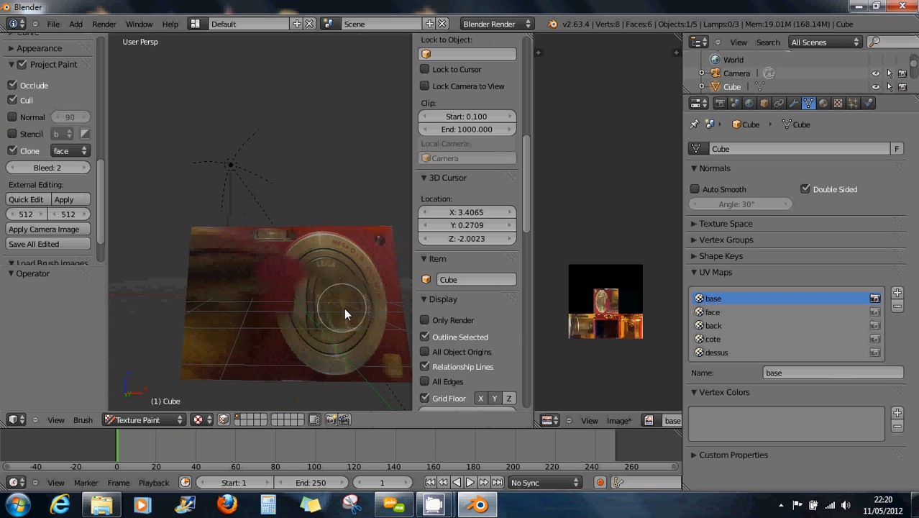
Clean the remaining smears off the red body beside the lens and go over the lens again with the face clone.
{"action": "mouse_move", "coordinate": [343, 308]}
{"action": "middle_mouse_down"}
{"action": "mouse_move", "coordinate": [357, 312]}
{"action": "mouse_move", "coordinate": [331, 325]}
{"action": "mouse_move", "coordinate": [328, 317]}
{"action": "mouse_move", "coordinate": [330, 327]}
{"action": "middle_mouse_up"}
{"action": "mouse_move", "coordinate": [305, 298]}
{"action": "left_mouse_down"}
{"action": "mouse_move", "coordinate": [344, 307]}
{"action": "mouse_move", "coordinate": [334, 279]}
{"action": "mouse_move", "coordinate": [293, 301]}
{"action": "mouse_move", "coordinate": [338, 351]}
{"action": "mouse_move", "coordinate": [365, 328]}
{"action": "mouse_move", "coordinate": [357, 298]}
{"action": "left_mouse_up"}
{"action": "mouse_move", "coordinate": [357, 300]}
{"action": "middle_mouse_down"}
{"action": "mouse_move", "coordinate": [359, 317]}
{"action": "mouse_move", "coordinate": [344, 310]}
{"action": "middle_mouse_up"}
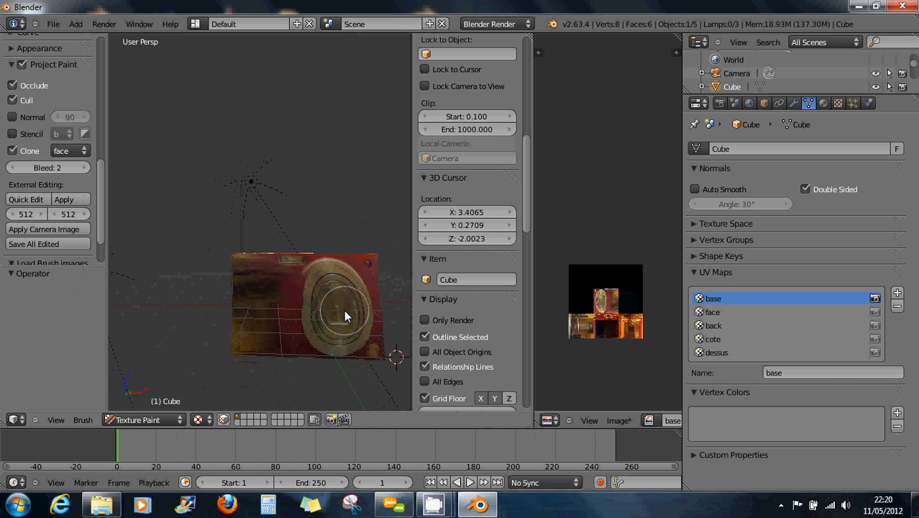
{"action": "mouse_move", "coordinate": [344, 309]}
{"action": "left_mouse_down"}
{"action": "mouse_move", "coordinate": [335, 294]}
{"action": "mouse_move", "coordinate": [343, 320]}
{"action": "mouse_move", "coordinate": [304, 280]}
{"action": "mouse_move", "coordinate": [279, 300]}
{"action": "mouse_move", "coordinate": [246, 276]}
{"action": "mouse_move", "coordinate": [245, 316]}
{"action": "mouse_move", "coordinate": [263, 331]}
{"action": "mouse_move", "coordinate": [252, 338]}
{"action": "mouse_move", "coordinate": [260, 342]}
{"action": "mouse_move", "coordinate": [278, 283]}
{"action": "mouse_move", "coordinate": [302, 270]}
{"action": "mouse_move", "coordinate": [335, 274]}
{"action": "mouse_move", "coordinate": [255, 271]}
{"action": "mouse_move", "coordinate": [246, 316]}
{"action": "mouse_move", "coordinate": [332, 326]}
{"action": "mouse_move", "coordinate": [335, 318]}
{"action": "left_mouse_up"}
{"action": "mouse_move", "coordinate": [335, 318]}
{"action": "middle_mouse_down"}
{"action": "mouse_move", "coordinate": [319, 318]}
{"action": "mouse_move", "coordinate": [345, 310]}
{"action": "middle_mouse_up"}
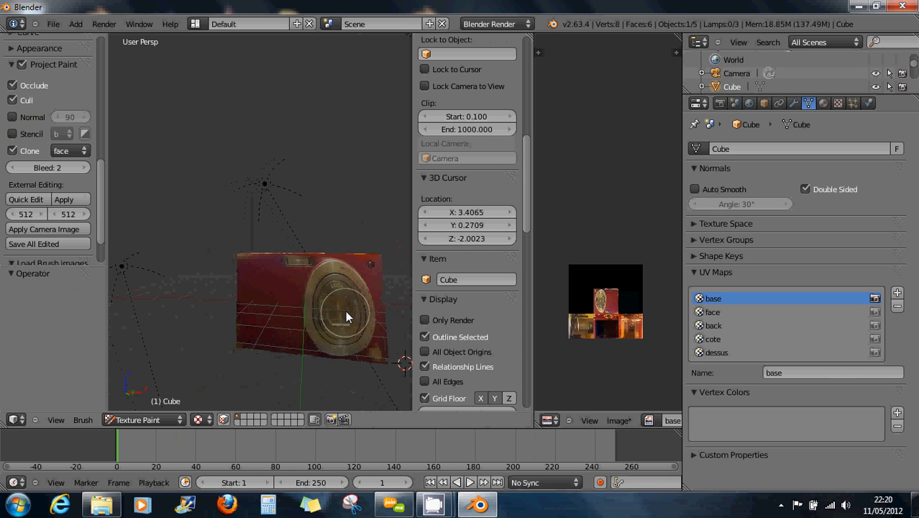
{"action": "mouse_move", "coordinate": [331, 274]}
{"action": "left_mouse_down"}
{"action": "mouse_move", "coordinate": [300, 301]}
{"action": "mouse_move", "coordinate": [329, 331]}
{"action": "mouse_move", "coordinate": [361, 324]}
{"action": "mouse_move", "coordinate": [362, 290]}
{"action": "mouse_move", "coordinate": [372, 332]}
{"action": "left_mouse_up"}
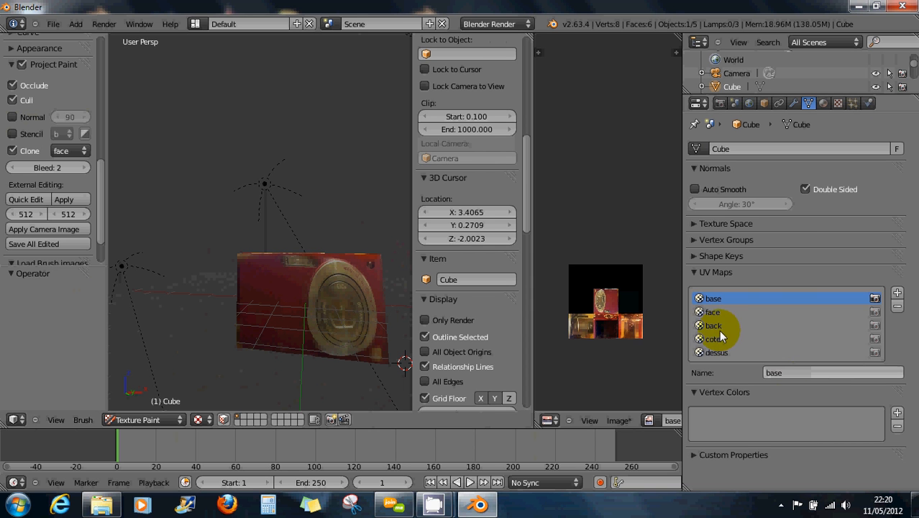
Compare the lens on the front under the base and face UV maps, briefly making face the render map, and return to base.
{"action": "left_click", "coordinate": [713, 311]}
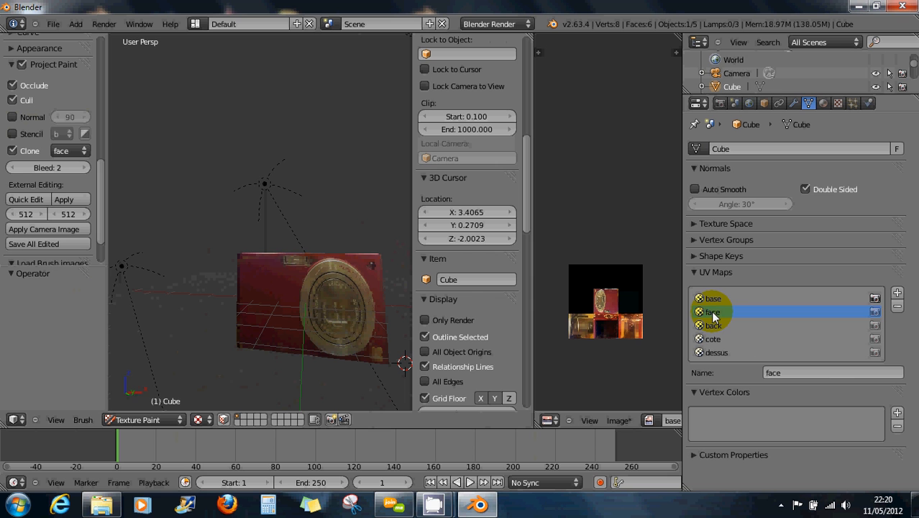
{"action": "left_click", "coordinate": [710, 301]}
{"action": "left_click", "coordinate": [875, 312]}
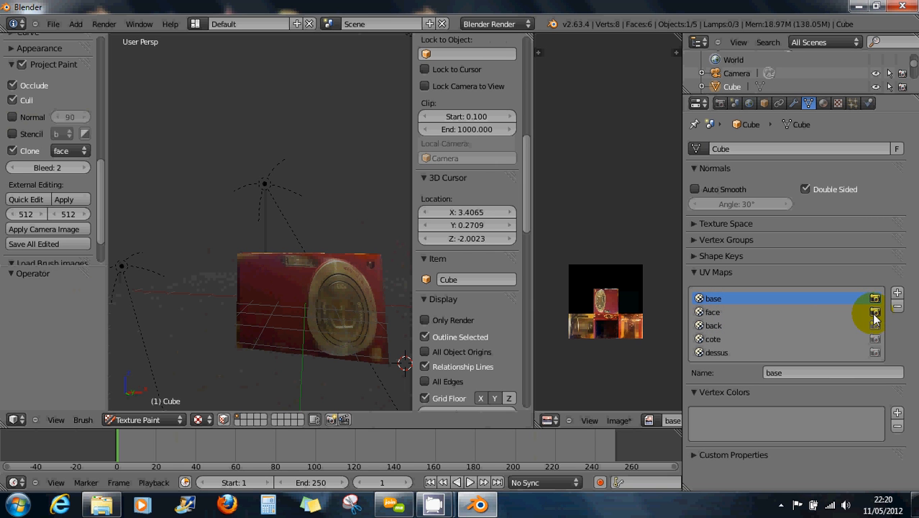
{"action": "mouse_move", "coordinate": [328, 329]}
{"action": "left_mouse_down"}
{"action": "mouse_move", "coordinate": [358, 286]}
{"action": "mouse_move", "coordinate": [320, 276]}
{"action": "mouse_move", "coordinate": [309, 326]}
{"action": "mouse_move", "coordinate": [353, 338]}
{"action": "left_mouse_up"}
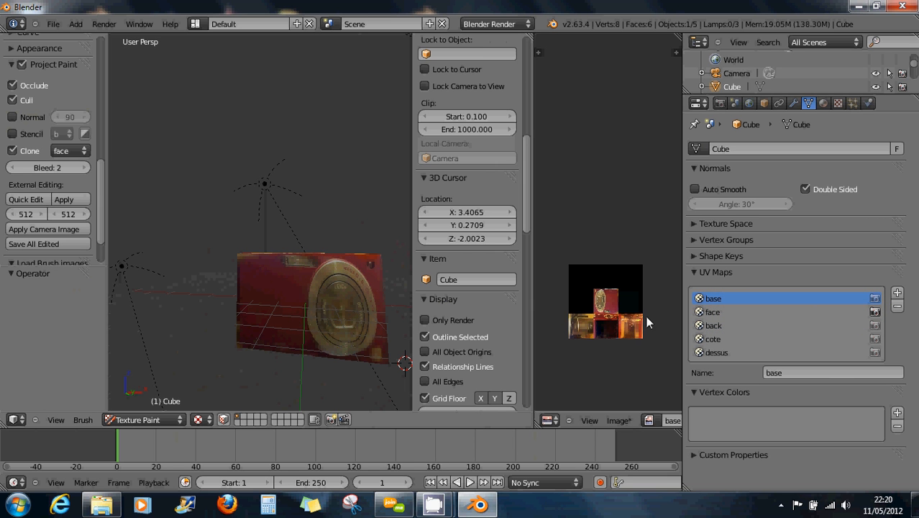
{"action": "left_click", "coordinate": [874, 297]}
{"action": "left_click", "coordinate": [741, 316]}
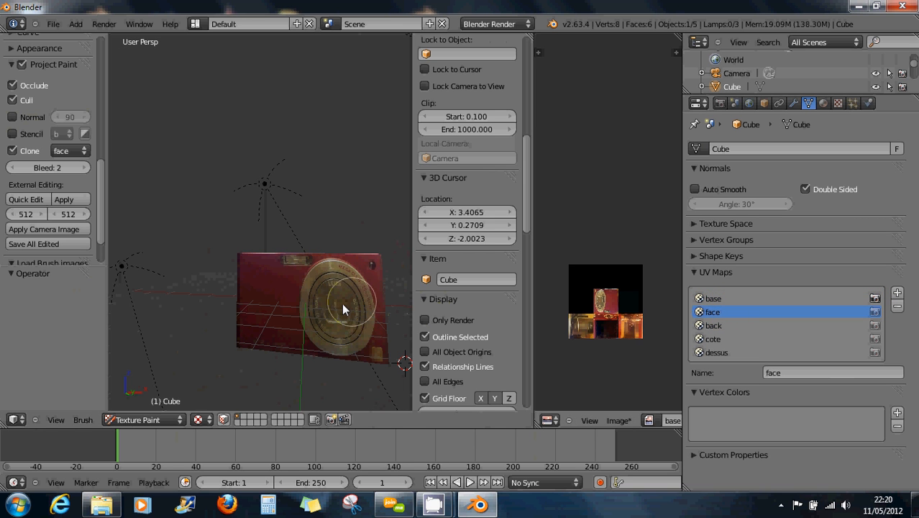
{"action": "left_click", "coordinate": [738, 297]}
{"action": "left_click", "coordinate": [722, 311]}
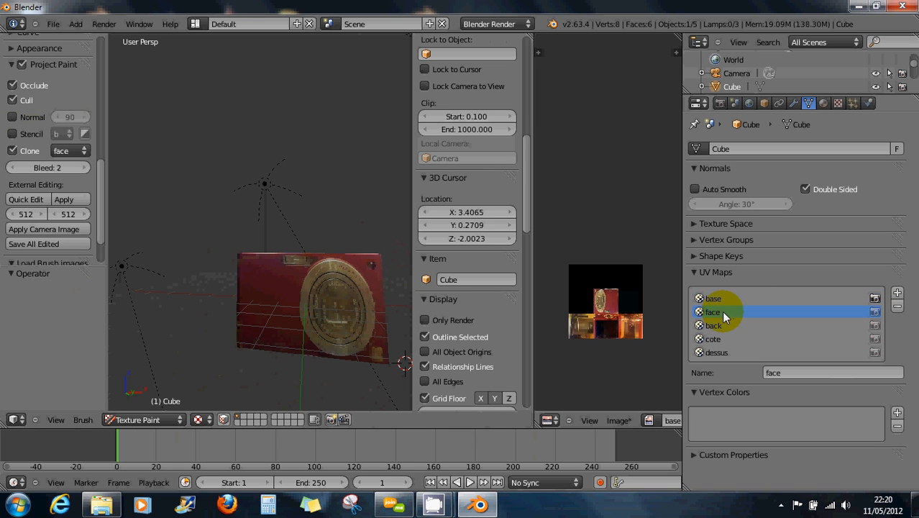
{"action": "left_click_drag", "start_coordinate": [341, 301], "coordinate": [323, 311]}
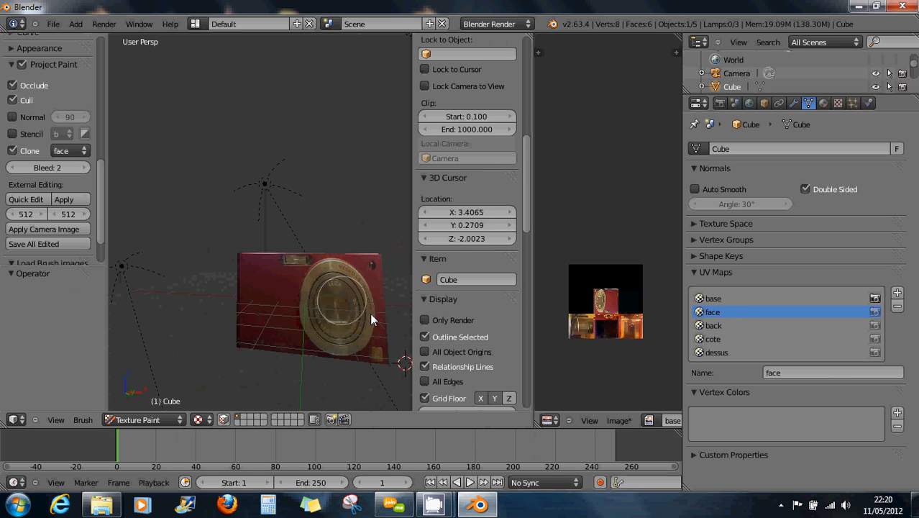
{"action": "left_click", "coordinate": [711, 299]}
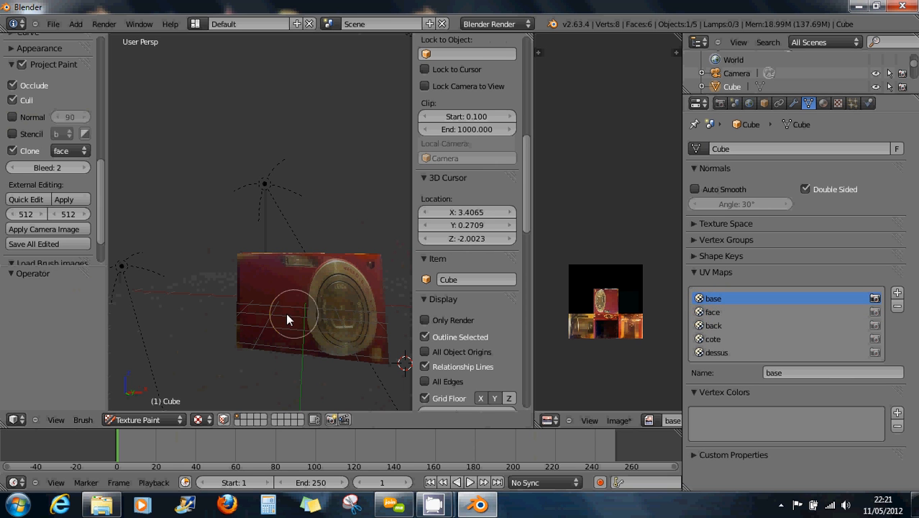
Repaint the lens and red body of the front with the face clone and inspect the front and top faces.
{"action": "mouse_move", "coordinate": [316, 305]}
{"action": "left_mouse_down"}
{"action": "mouse_move", "coordinate": [335, 300]}
{"action": "mouse_move", "coordinate": [334, 337]}
{"action": "mouse_move", "coordinate": [353, 300]}
{"action": "mouse_move", "coordinate": [349, 281]}
{"action": "mouse_move", "coordinate": [364, 364]}
{"action": "mouse_move", "coordinate": [369, 272]}
{"action": "mouse_move", "coordinate": [322, 308]}
{"action": "left_mouse_up"}
{"action": "middle_click_drag", "start_coordinate": [322, 302], "coordinate": [330, 317]}
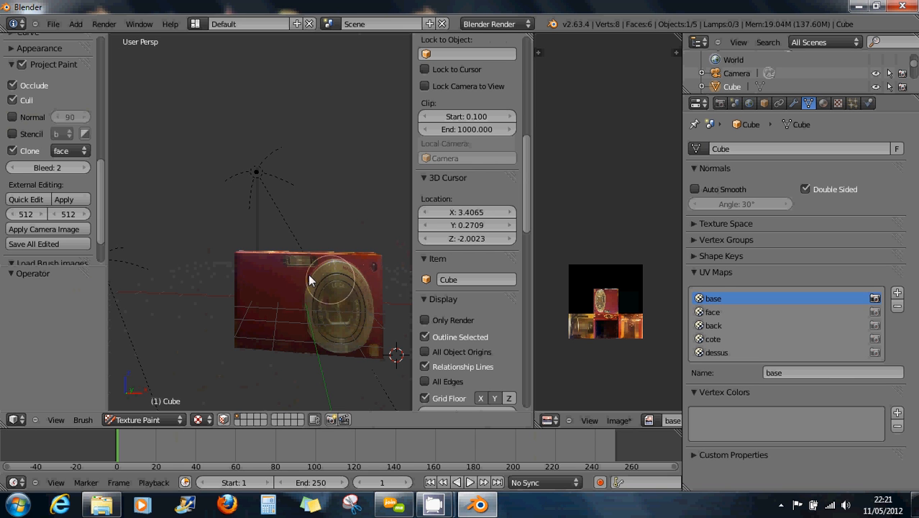
{"action": "mouse_move", "coordinate": [368, 277]}
{"action": "left_mouse_down"}
{"action": "mouse_move", "coordinate": [329, 322]}
{"action": "mouse_move", "coordinate": [273, 311]}
{"action": "left_mouse_up"}
{"action": "middle_click_drag", "start_coordinate": [274, 311], "coordinate": [283, 358]}
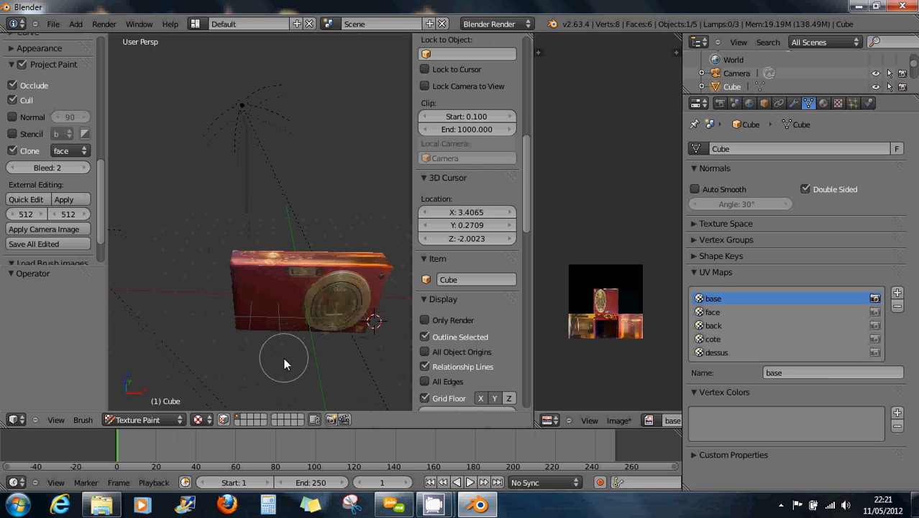
{"action": "mouse_move", "coordinate": [341, 321]}
{"action": "middle_mouse_down"}
{"action": "mouse_move", "coordinate": [361, 331]}
{"action": "mouse_move", "coordinate": [357, 325]}
{"action": "middle_mouse_up"}
{"action": "middle_click_drag", "start_coordinate": [321, 269], "coordinate": [288, 309]}
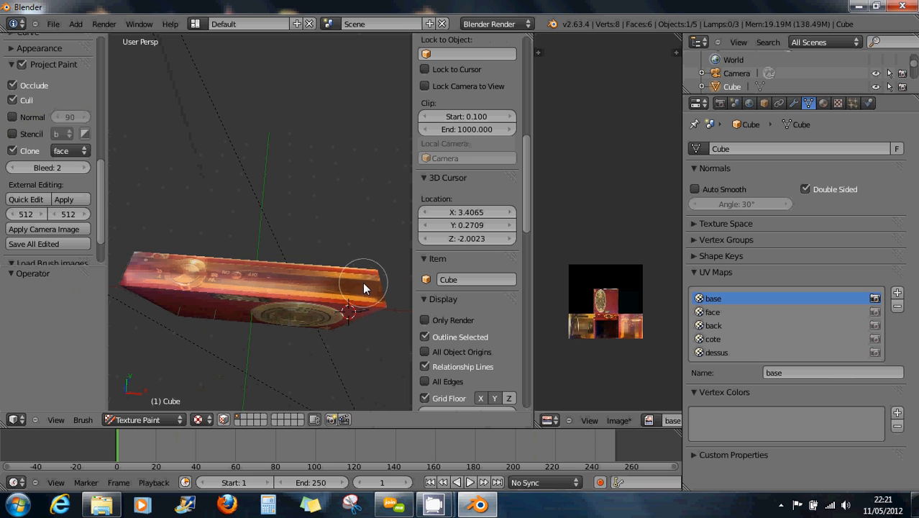
{"action": "mouse_move", "coordinate": [363, 282]}
{"action": "middle_mouse_down"}
{"action": "mouse_move", "coordinate": [374, 255]}
{"action": "mouse_move", "coordinate": [339, 294]}
{"action": "mouse_move", "coordinate": [363, 283]}
{"action": "middle_mouse_up"}
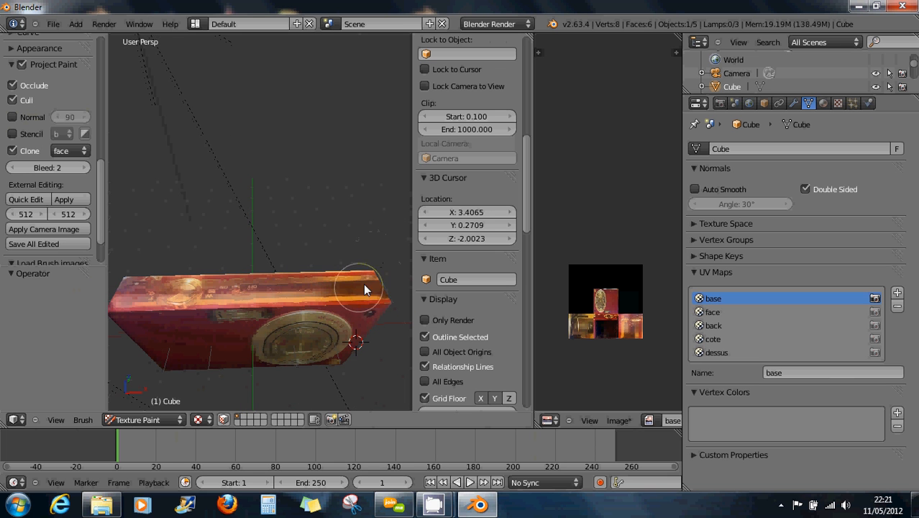
{"action": "scroll", "coordinate": [367, 279], "scroll_direction": "up", "scroll_amount": 2}
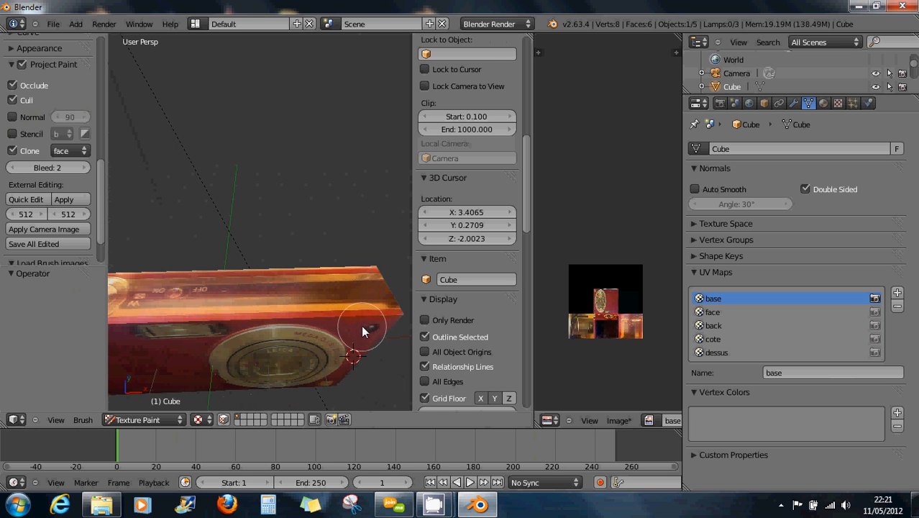
Touch up the end of the front with the face clone, and switch the clone source to dessus to paint along the top face.
{"action": "mouse_move", "coordinate": [361, 325]}
{"action": "left_mouse_down"}
{"action": "mouse_move", "coordinate": [381, 295]}
{"action": "mouse_move", "coordinate": [310, 286]}
{"action": "mouse_move", "coordinate": [332, 318]}
{"action": "mouse_move", "coordinate": [325, 341]}
{"action": "left_mouse_up"}
{"action": "left_click", "coordinate": [77, 151]}
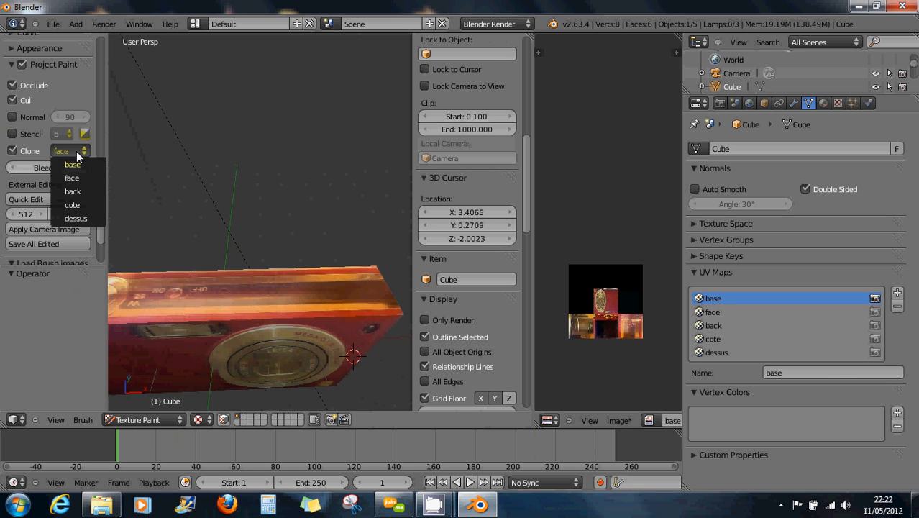
{"action": "left_click", "coordinate": [77, 217]}
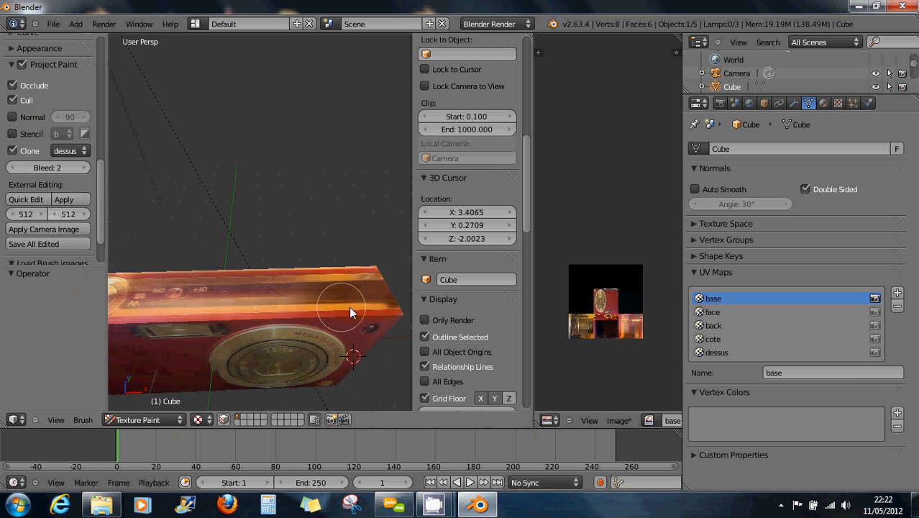
{"action": "mouse_move", "coordinate": [375, 289]}
{"action": "left_mouse_down"}
{"action": "mouse_move", "coordinate": [184, 293]}
{"action": "mouse_move", "coordinate": [395, 290]}
{"action": "mouse_move", "coordinate": [149, 288]}
{"action": "left_mouse_up"}
{"action": "mouse_move", "coordinate": [147, 284]}
{"action": "left_mouse_down"}
{"action": "mouse_move", "coordinate": [123, 284]}
{"action": "mouse_move", "coordinate": [216, 296]}
{"action": "mouse_move", "coordinate": [351, 293]}
{"action": "left_mouse_up"}
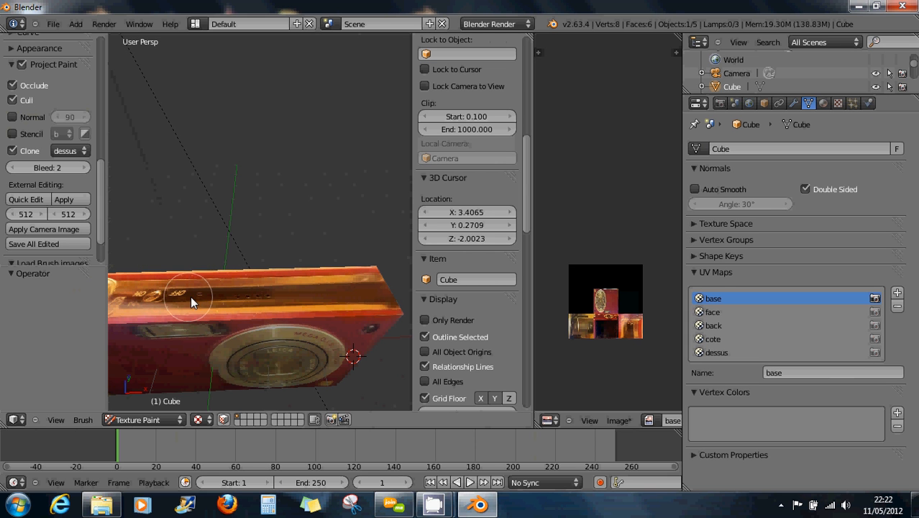
Go over the rest of the top face with the dessus clone, from the dial to the far end, and turn to the camera's side.
{"action": "middle_click_drag", "start_coordinate": [191, 295], "coordinate": [296, 277]}
{"action": "mouse_move", "coordinate": [303, 278]}
{"action": "left_mouse_down"}
{"action": "mouse_move", "coordinate": [128, 285]}
{"action": "mouse_move", "coordinate": [207, 295]}
{"action": "mouse_move", "coordinate": [363, 286]}
{"action": "left_mouse_up"}
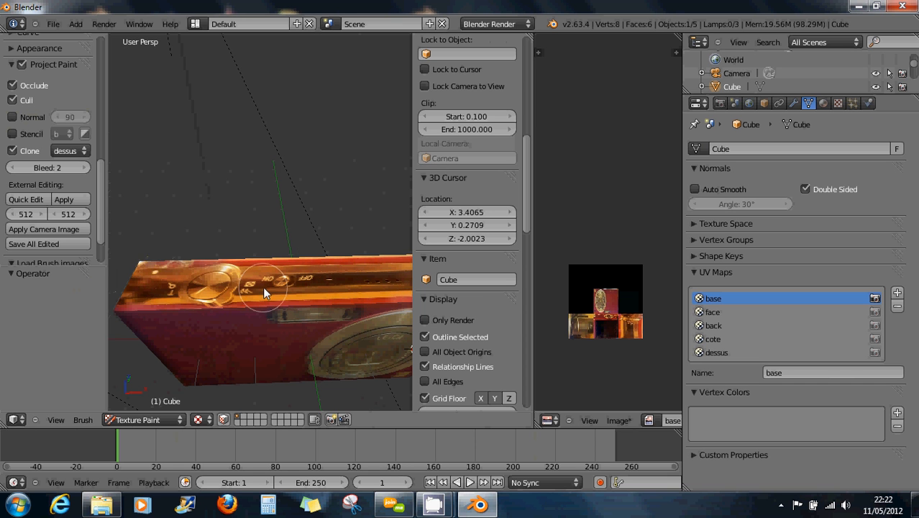
{"action": "mouse_move", "coordinate": [263, 289]}
{"action": "middle_mouse_down"}
{"action": "mouse_move", "coordinate": [161, 278]}
{"action": "mouse_move", "coordinate": [181, 276]}
{"action": "middle_mouse_up"}
{"action": "left_click_drag", "start_coordinate": [192, 276], "coordinate": [395, 266]}
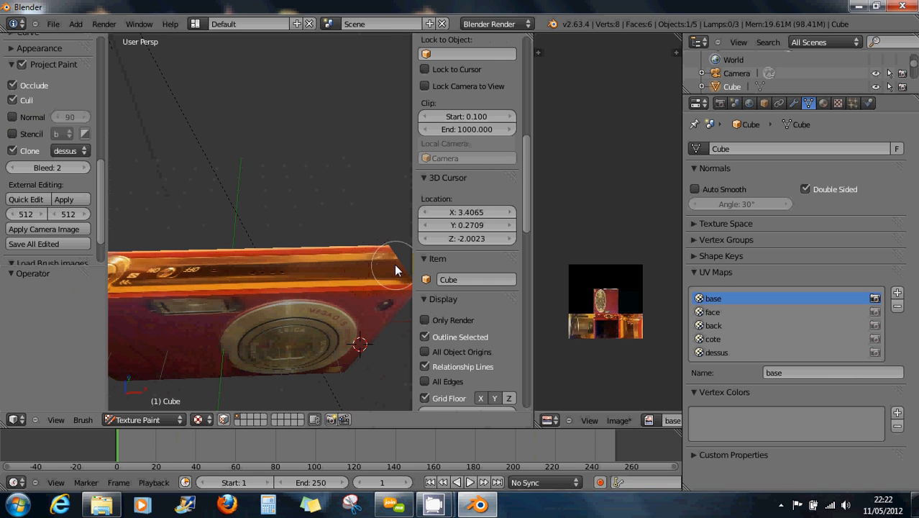
{"action": "middle_click_drag", "start_coordinate": [327, 264], "coordinate": [294, 306]}
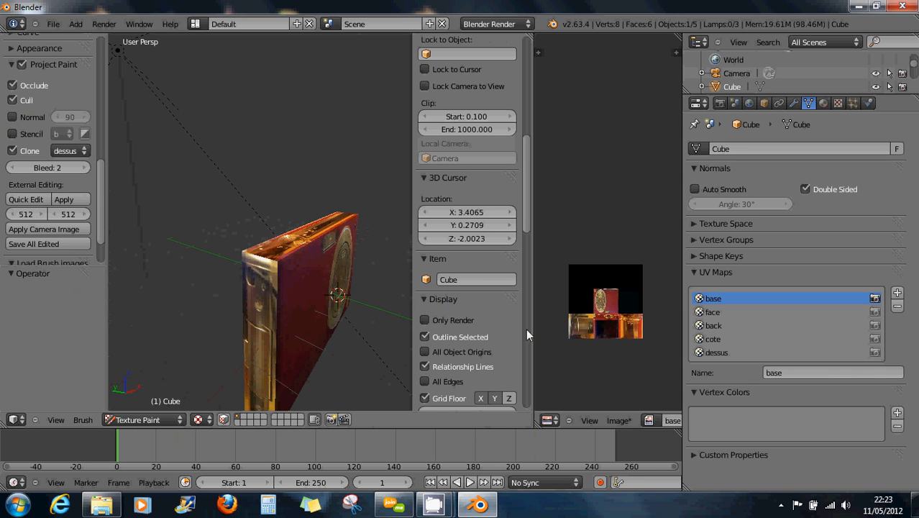
Check the painted base image, and disable the facetext, backd, dessous and droit textures in the cube's material.
{"action": "scroll", "coordinate": [628, 333], "scroll_direction": "up", "scroll_amount": 8}
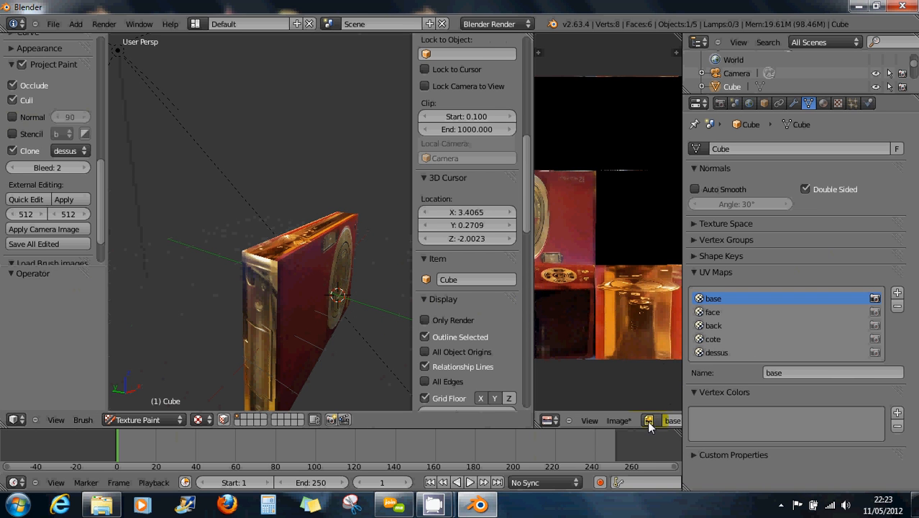
{"action": "scroll", "coordinate": [664, 419], "scroll_direction": "down", "scroll_amount": 1}
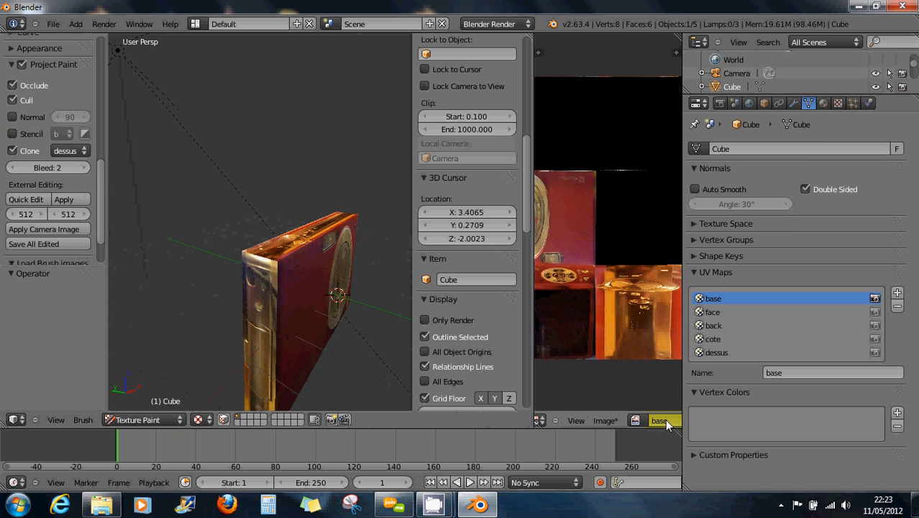
{"action": "left_click", "coordinate": [839, 104]}
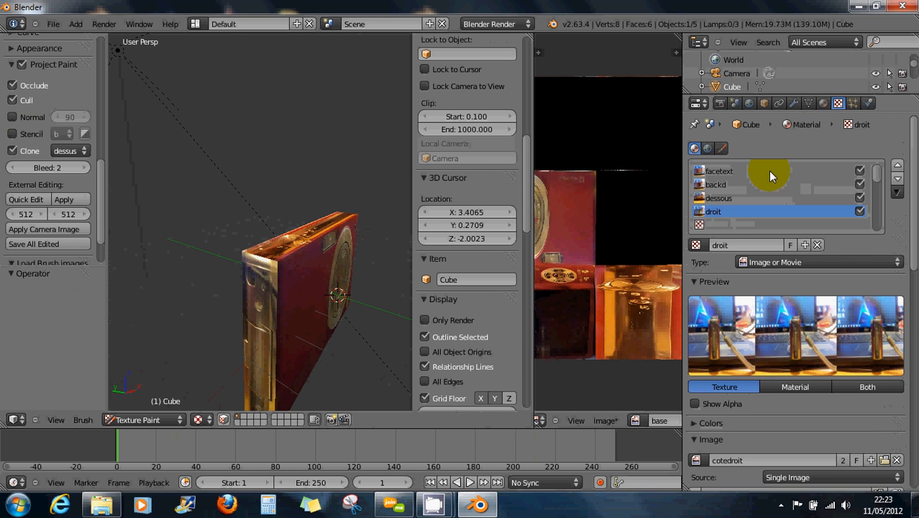
{"action": "left_click", "coordinate": [713, 225]}
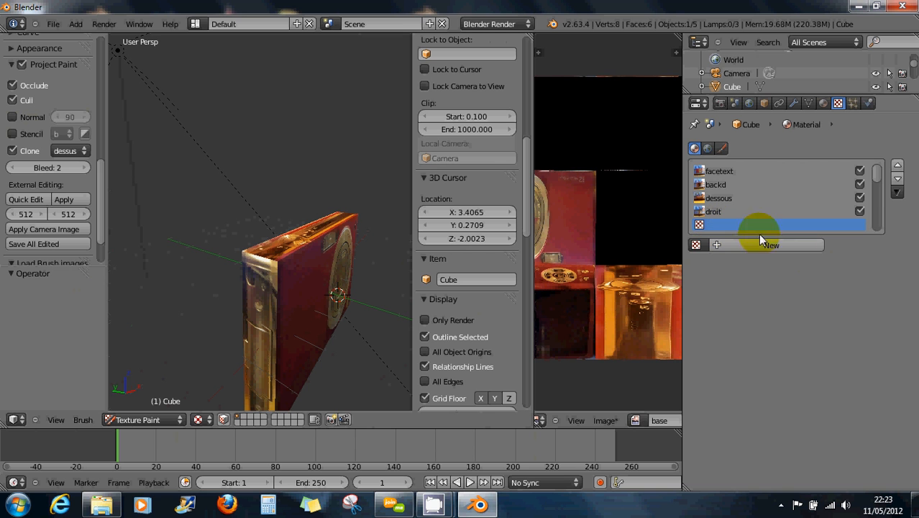
{"action": "left_click", "coordinate": [860, 210]}
{"action": "left_click", "coordinate": [860, 198]}
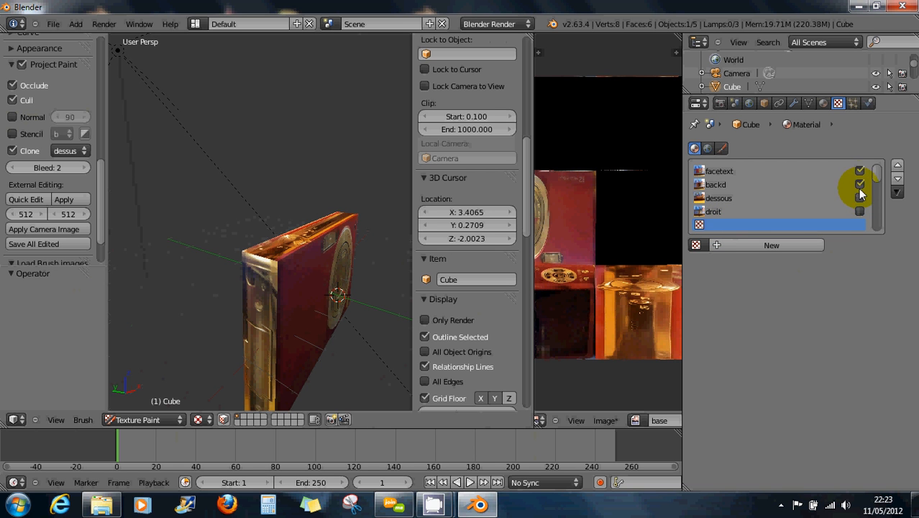
{"action": "left_click", "coordinate": [860, 185]}
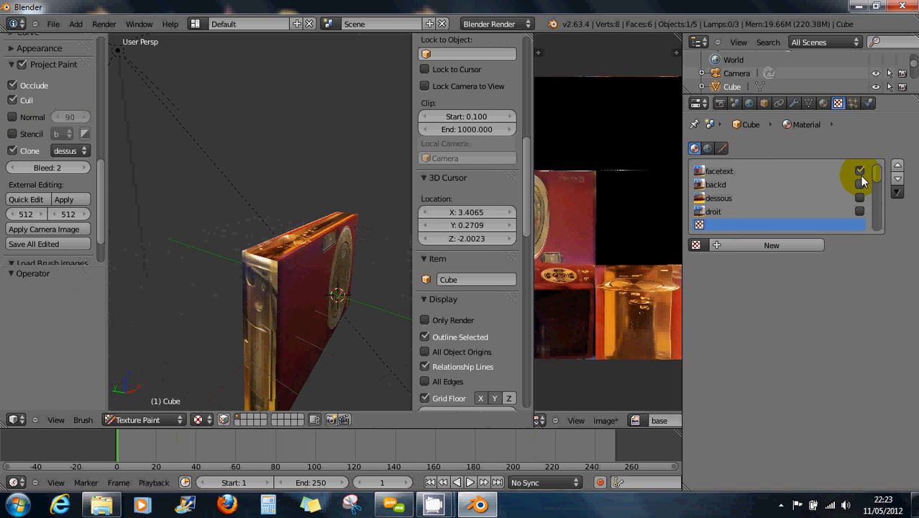
Create a new Image or Movie texture in the empty slot and assign the base image to it.
{"action": "left_click", "coordinate": [719, 248]}
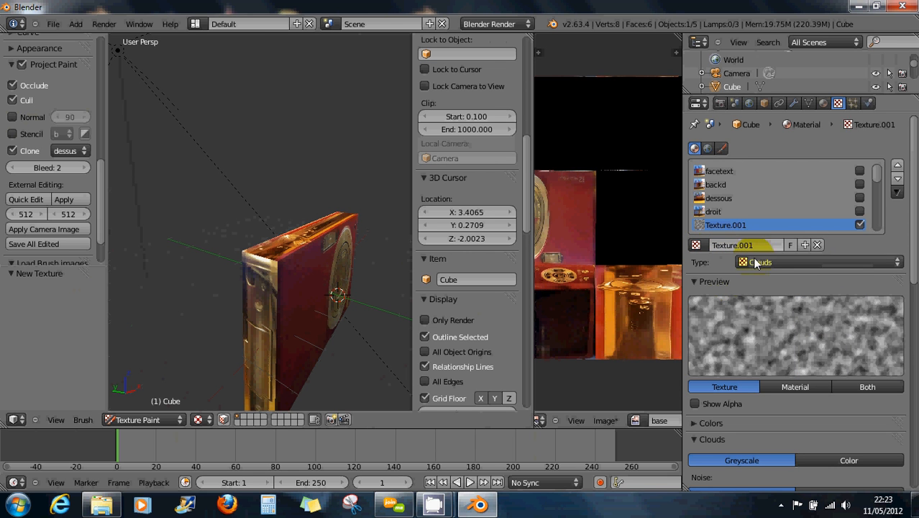
{"action": "left_click", "coordinate": [755, 262]}
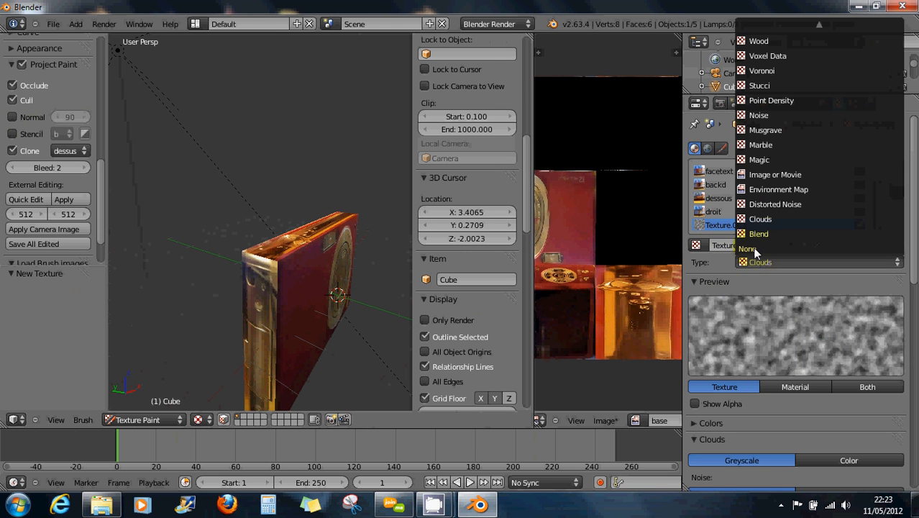
{"action": "left_click", "coordinate": [755, 180]}
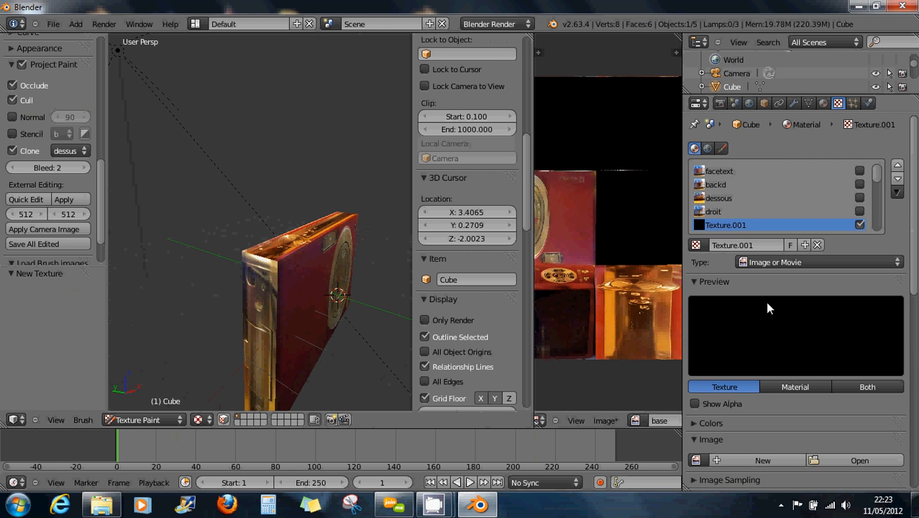
{"action": "left_click", "coordinate": [726, 386]}
{"action": "scroll", "coordinate": [741, 403], "scroll_direction": "down", "scroll_amount": 3}
{"action": "left_click", "coordinate": [697, 380]}
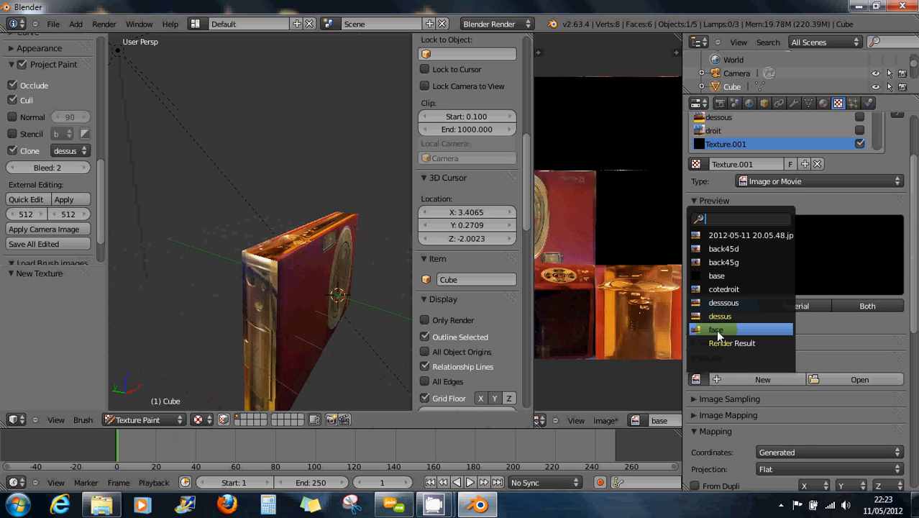
{"action": "left_click", "coordinate": [719, 277]}
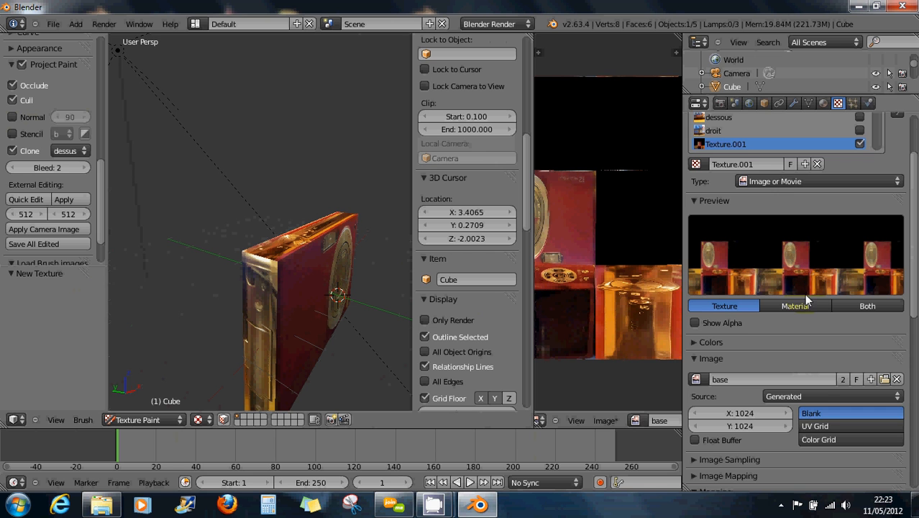
Set the new texture's mapping coordinates to UV and review its influence settings.
{"action": "scroll", "coordinate": [764, 336], "scroll_direction": "down", "scroll_amount": 4}
{"action": "scroll", "coordinate": [764, 342], "scroll_direction": "down", "scroll_amount": 1}
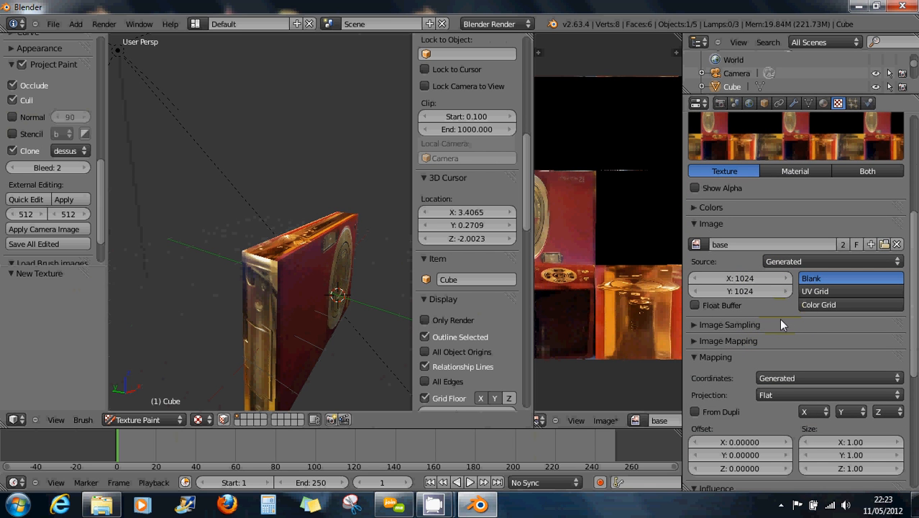
{"action": "left_click", "coordinate": [790, 378]}
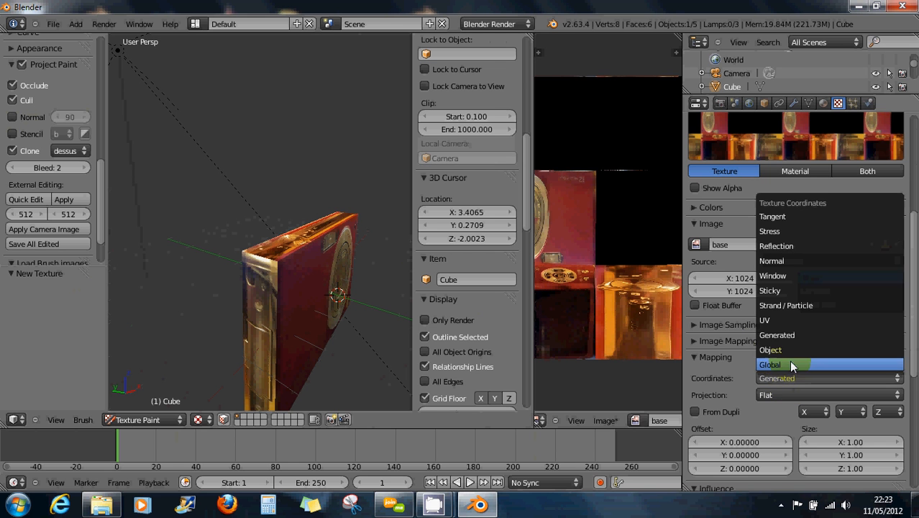
{"action": "left_click", "coordinate": [778, 319]}
{"action": "scroll", "coordinate": [730, 364], "scroll_direction": "down", "scroll_amount": 3}
{"action": "scroll", "coordinate": [728, 365], "scroll_direction": "down", "scroll_amount": 7}
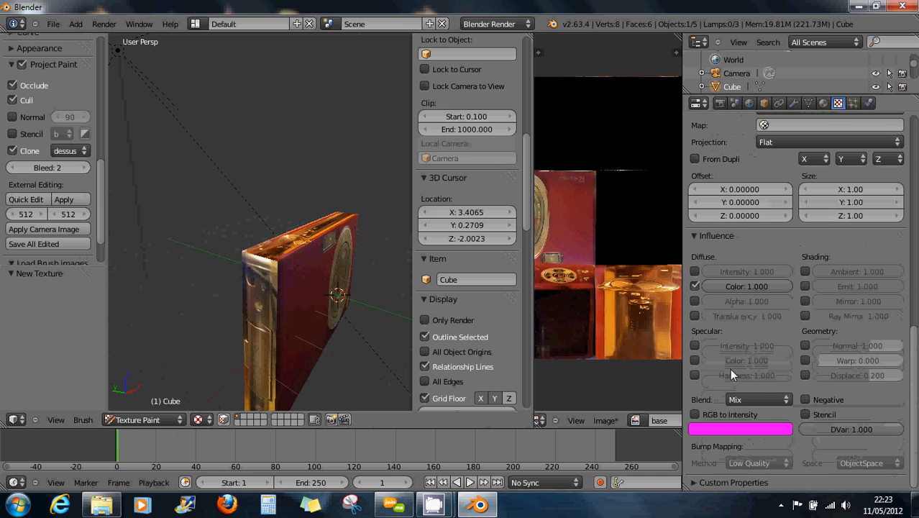
{"action": "scroll", "coordinate": [730, 368], "scroll_direction": "up", "scroll_amount": 10}
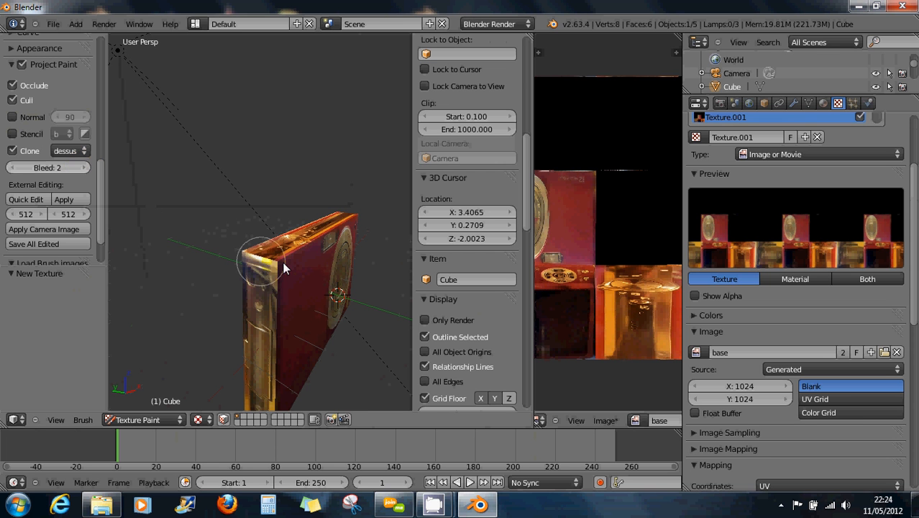
Examine the seam between the camera's top and side faces and the matching edge of the red panel in the base image.
{"action": "middle_click_drag", "start_coordinate": [266, 279], "coordinate": [339, 234]}
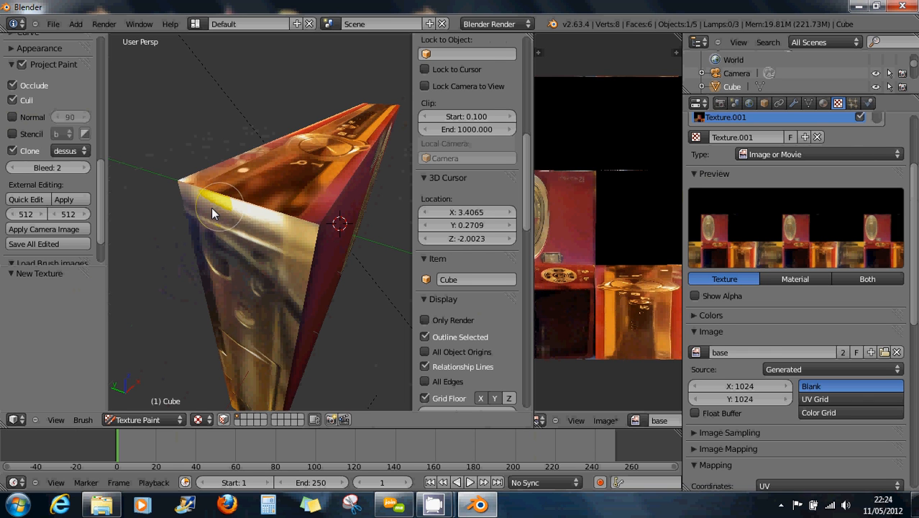
{"action": "scroll", "coordinate": [589, 189], "scroll_direction": "up", "scroll_amount": 5}
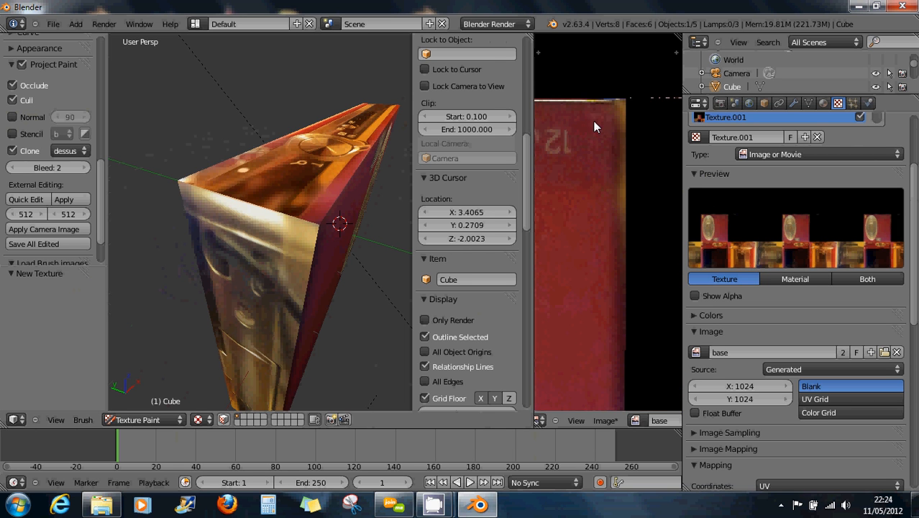
{"action": "middle_click_drag", "start_coordinate": [606, 115], "coordinate": [601, 186]}
{"action": "scroll", "coordinate": [601, 185], "scroll_direction": "up", "scroll_amount": 4}
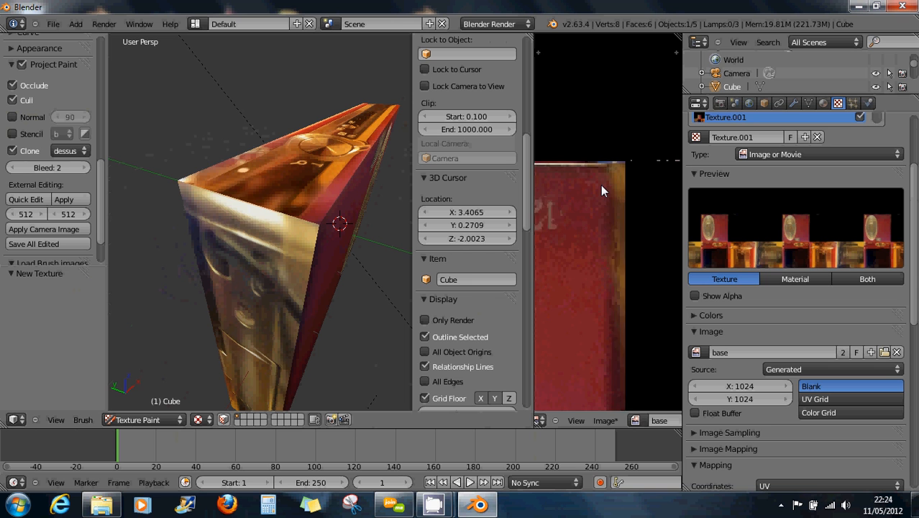
{"action": "scroll", "coordinate": [601, 185], "scroll_direction": "up", "scroll_amount": 1}
{"action": "scroll", "coordinate": [604, 138], "scroll_direction": "up", "scroll_amount": 1}
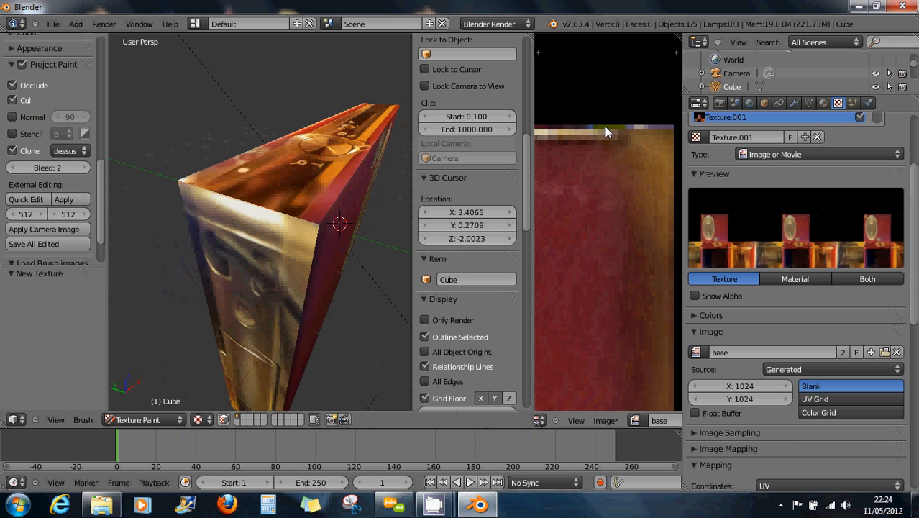
{"action": "scroll", "coordinate": [608, 180], "scroll_direction": "down", "scroll_amount": 4}
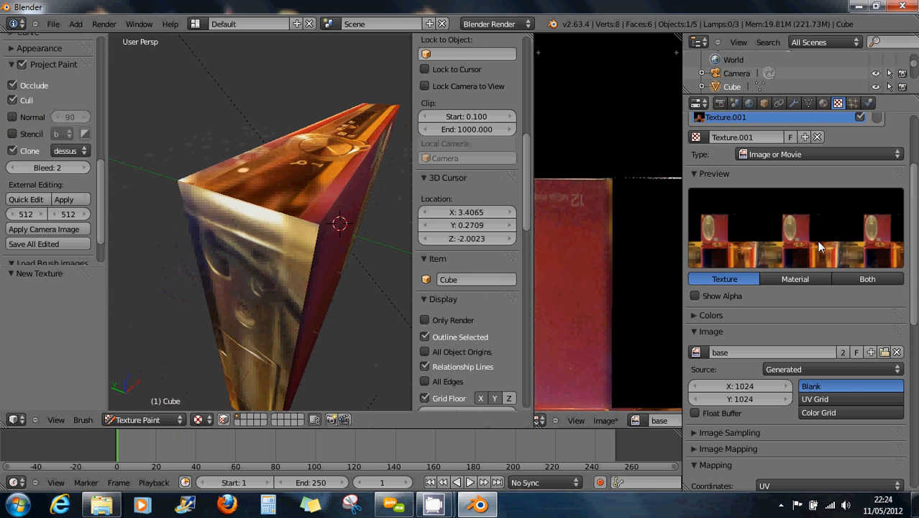
Assign the base UV map to the new texture's mapping and check its influence settings.
{"action": "scroll", "coordinate": [763, 345], "scroll_direction": "down", "scroll_amount": 4}
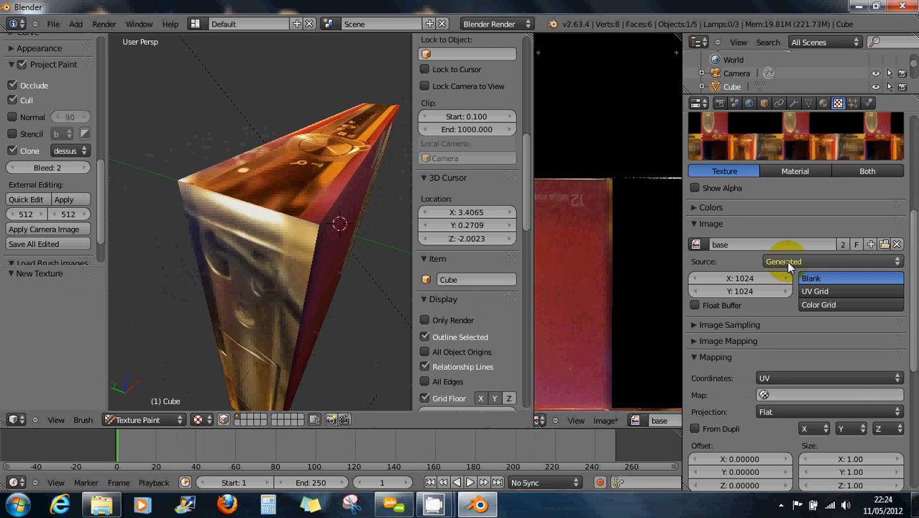
{"action": "scroll", "coordinate": [777, 309], "scroll_direction": "down", "scroll_amount": 3}
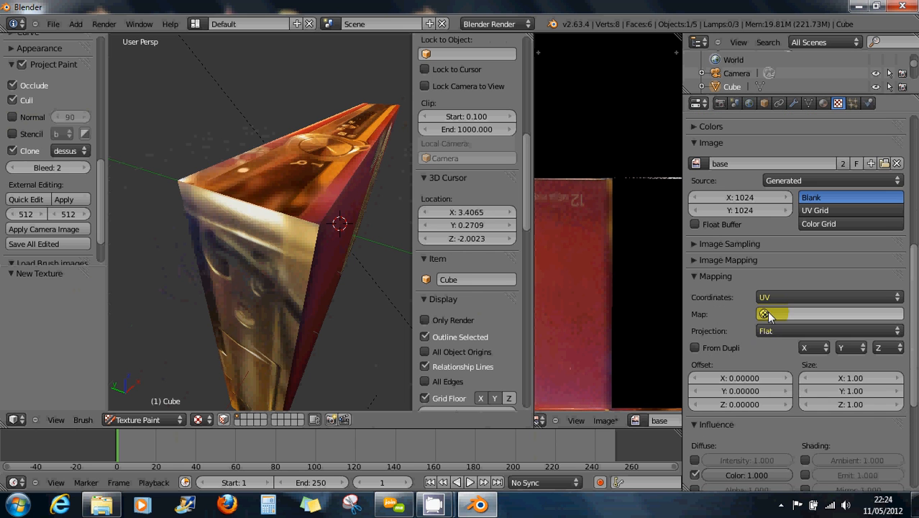
{"action": "left_click", "coordinate": [764, 315]}
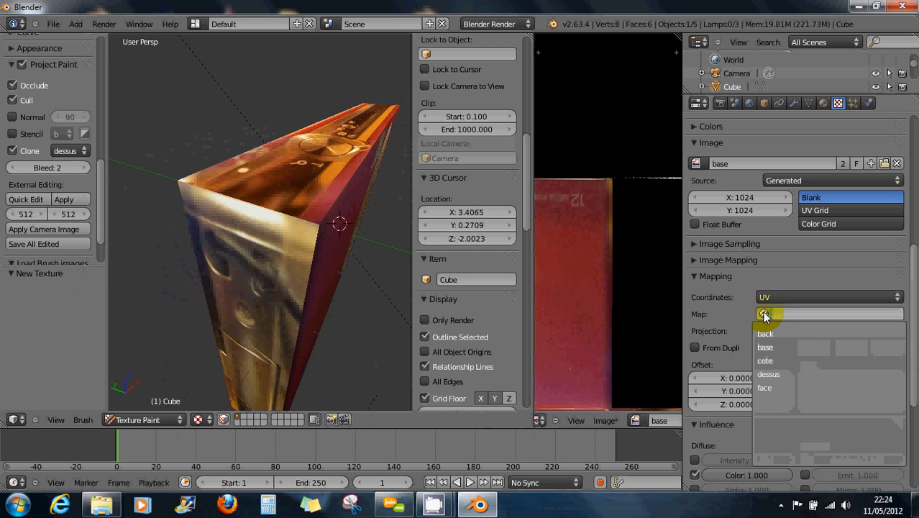
{"action": "left_click", "coordinate": [772, 347]}
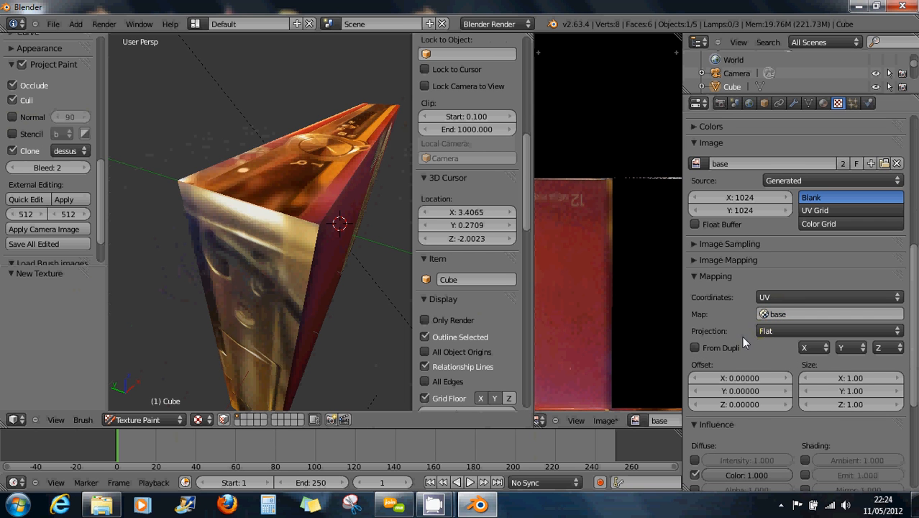
{"action": "left_click", "coordinate": [770, 314]}
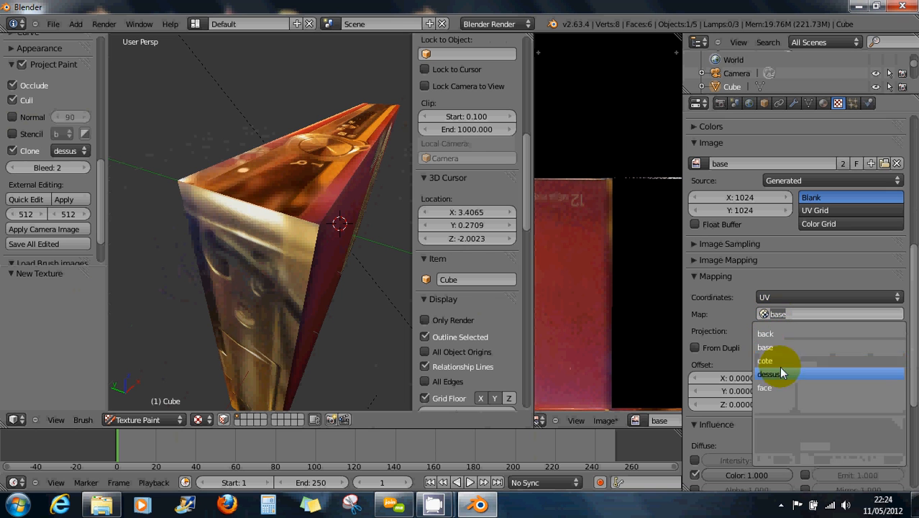
{"action": "left_click", "coordinate": [776, 348]}
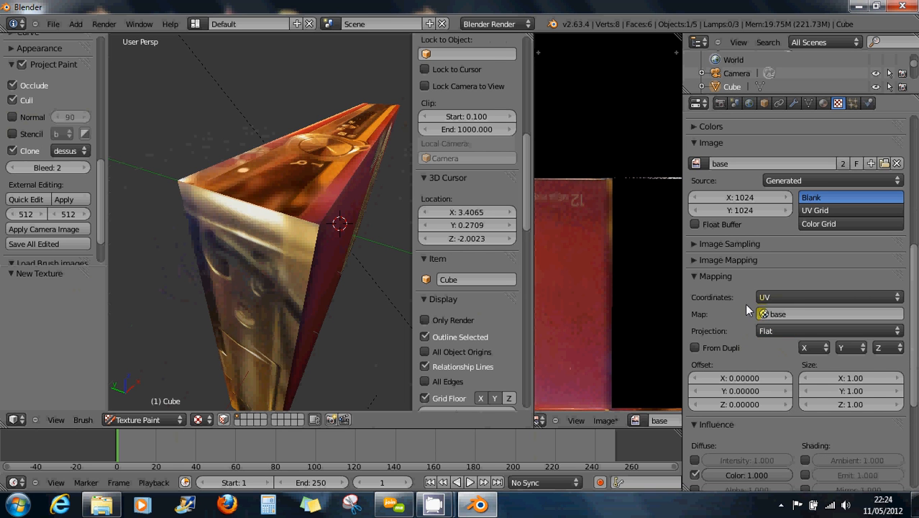
{"action": "scroll", "coordinate": [740, 306], "scroll_direction": "down", "scroll_amount": 6}
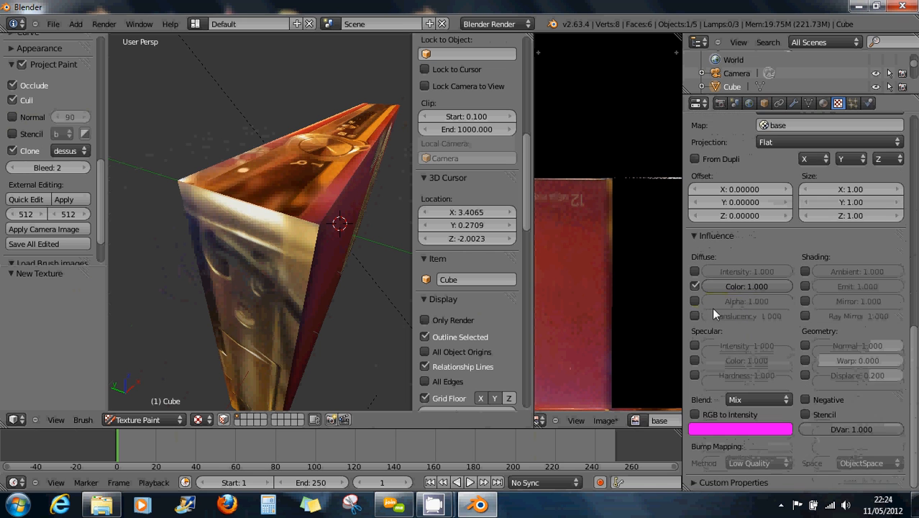
{"action": "scroll", "coordinate": [767, 308], "scroll_direction": "up", "scroll_amount": 14}
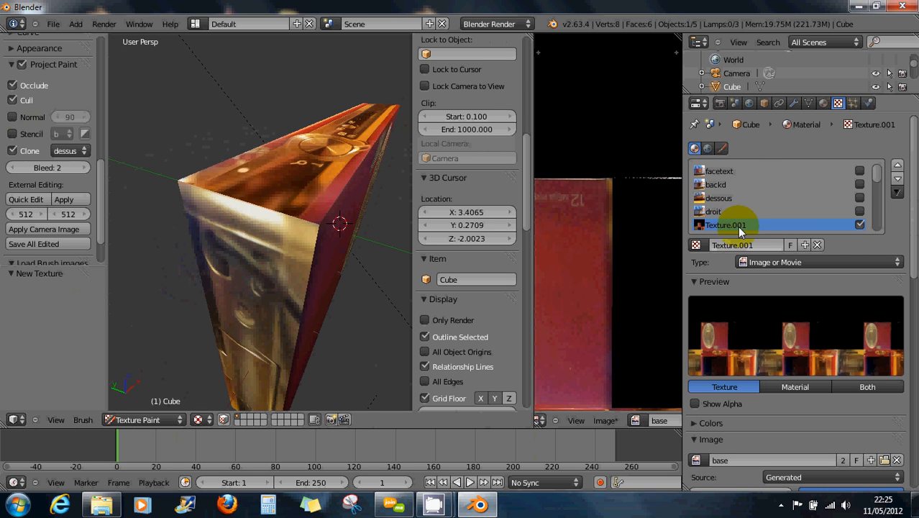
Create a new blank image named renderbake, keeping the 1024 × 1024 size.
{"action": "left_click", "coordinate": [720, 103]}
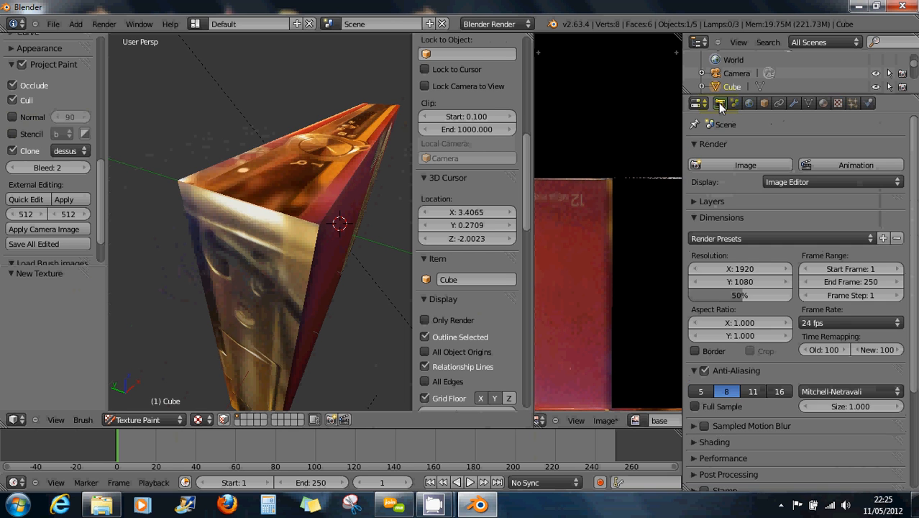
{"action": "left_click", "coordinate": [606, 418]}
{"action": "left_click", "coordinate": [606, 407]}
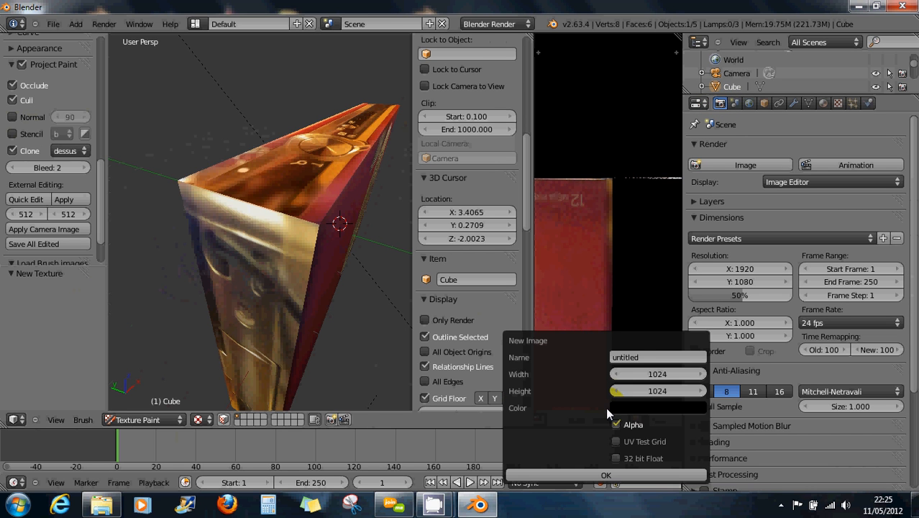
{"action": "left_click", "coordinate": [632, 359]}
{"action": "left_click", "coordinate": [615, 476]}
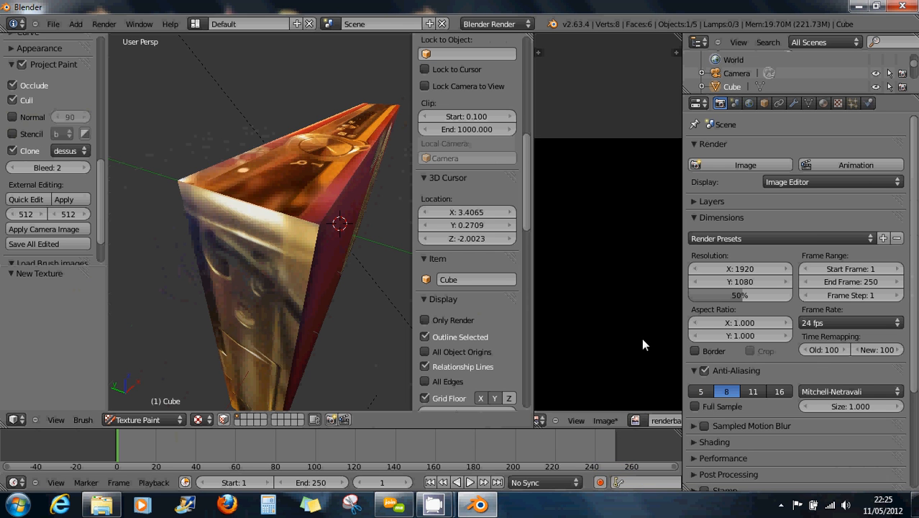
Enter Edit Mode on the cube and assign the renderbake image to its UV layout.
{"action": "left_click", "coordinate": [171, 420]}
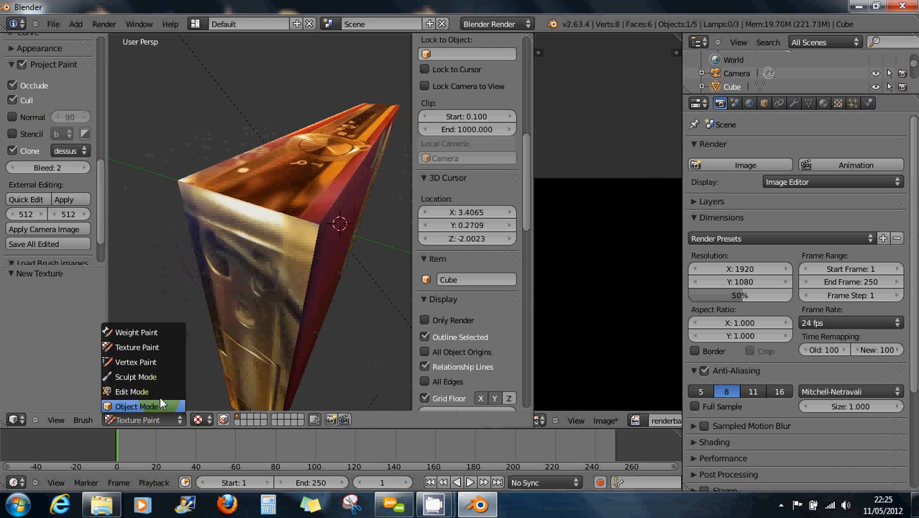
{"action": "left_click", "coordinate": [159, 392]}
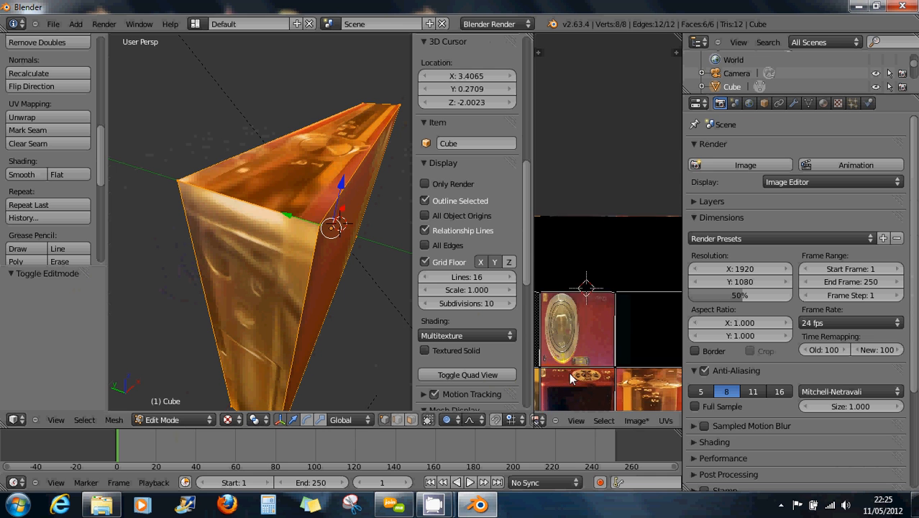
{"action": "middle_click_drag", "start_coordinate": [597, 376], "coordinate": [605, 293]}
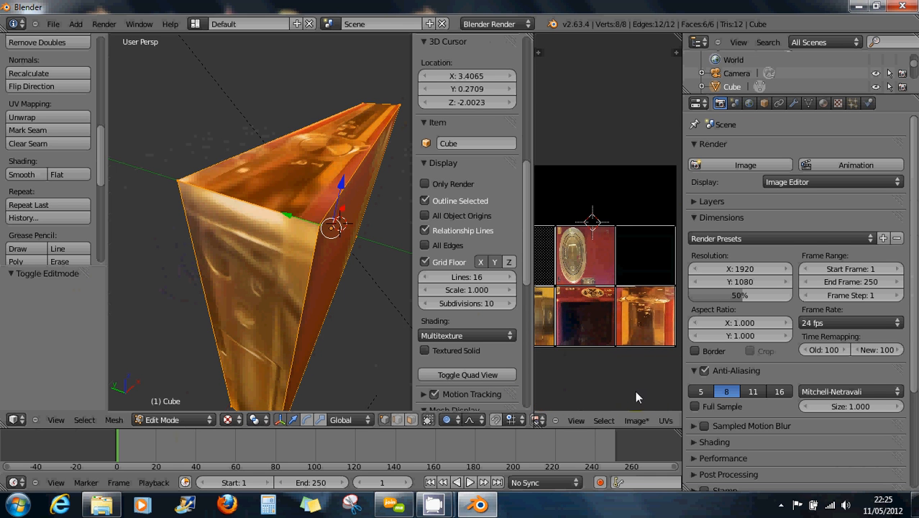
{"action": "left_click_drag", "start_coordinate": [534, 375], "coordinate": [411, 348]}
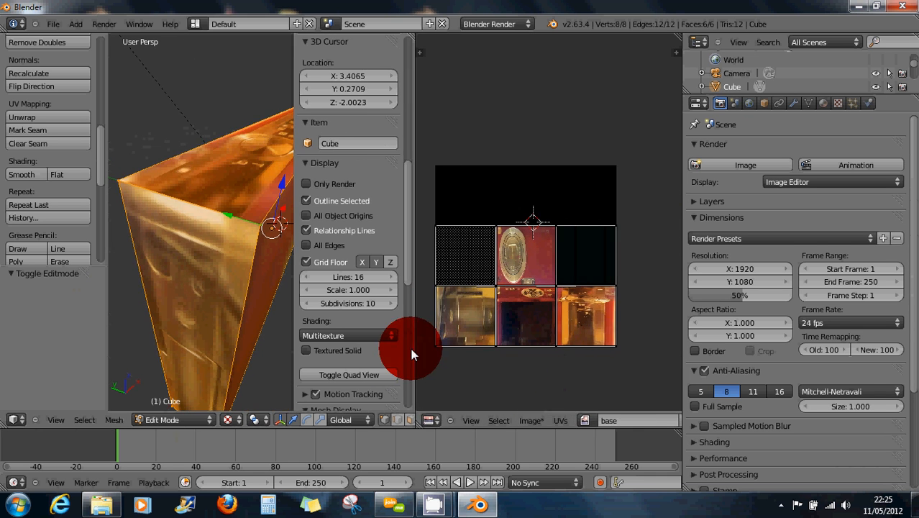
{"action": "left_click", "coordinate": [581, 420]}
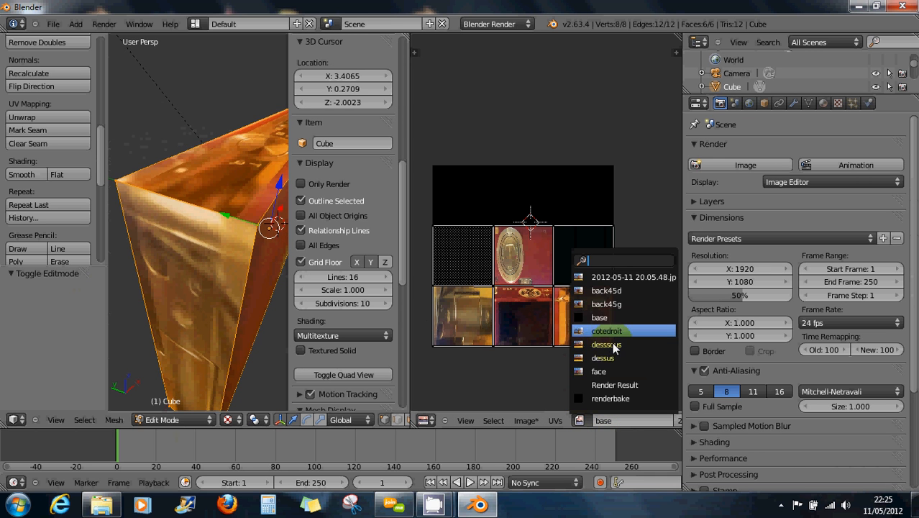
{"action": "left_click", "coordinate": [611, 398]}
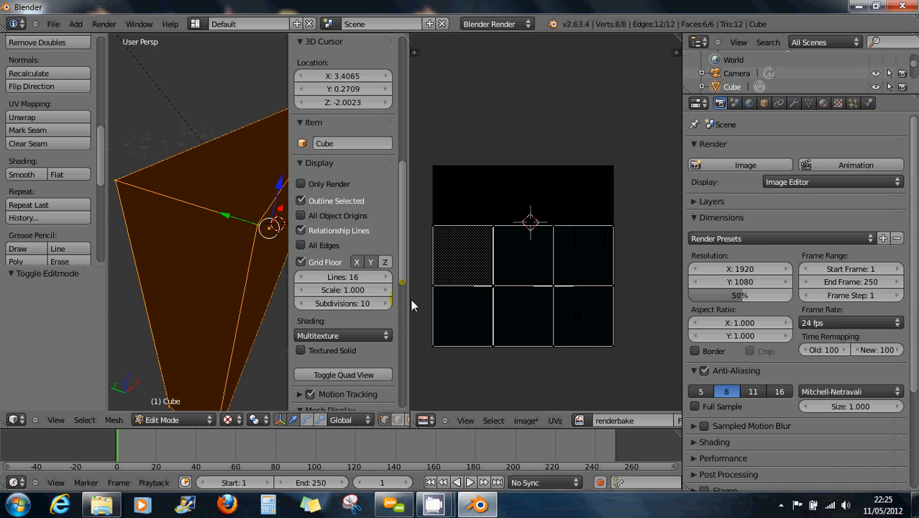
{"action": "left_click_drag", "start_coordinate": [411, 305], "coordinate": [534, 316]}
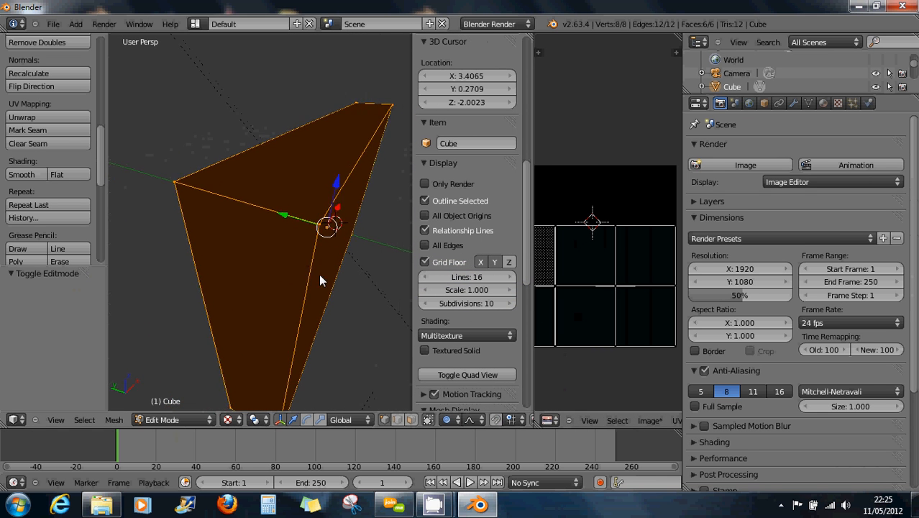
Bake the cube's textures into the renderbake image using the Full Render bake mode with a margin of 2.
{"action": "middle_click_drag", "start_coordinate": [321, 280], "coordinate": [380, 275]}
{"action": "middle_click_drag", "start_coordinate": [324, 288], "coordinate": [192, 244]}
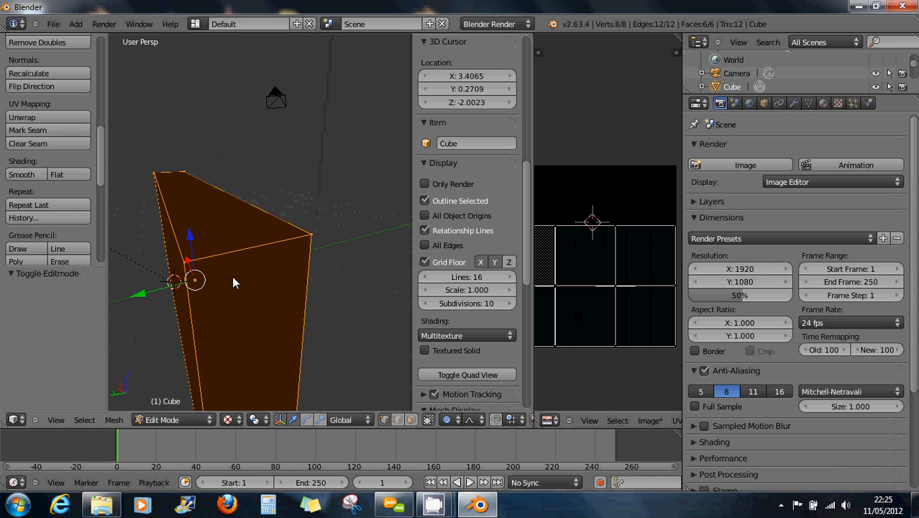
{"action": "left_click", "coordinate": [167, 420]}
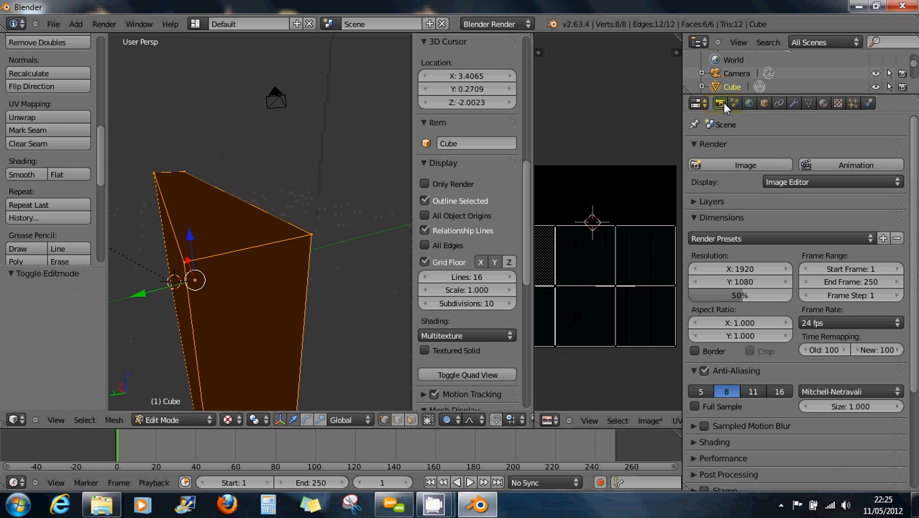
{"action": "scroll", "coordinate": [768, 396], "scroll_direction": "down", "scroll_amount": 5}
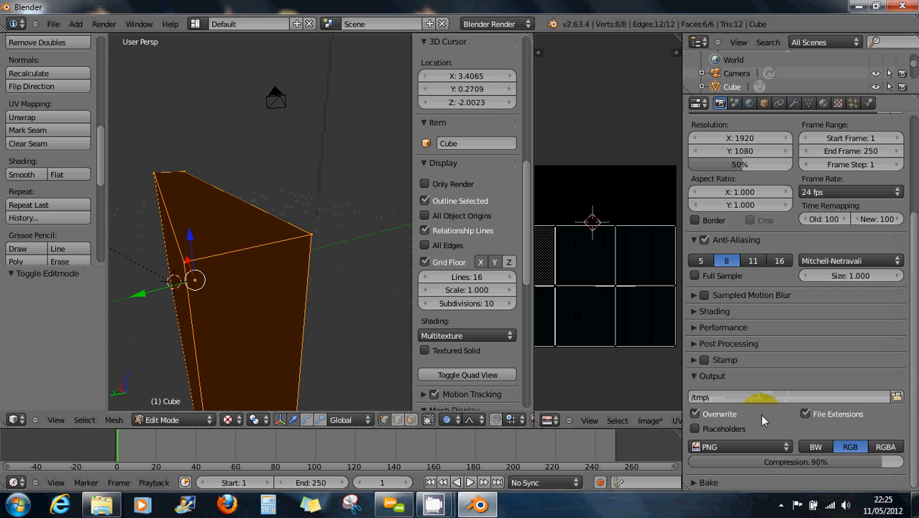
{"action": "left_click", "coordinate": [695, 482]}
{"action": "scroll", "coordinate": [748, 483], "scroll_direction": "down", "scroll_amount": 2}
{"action": "scroll", "coordinate": [761, 466], "scroll_direction": "down", "scroll_amount": 2}
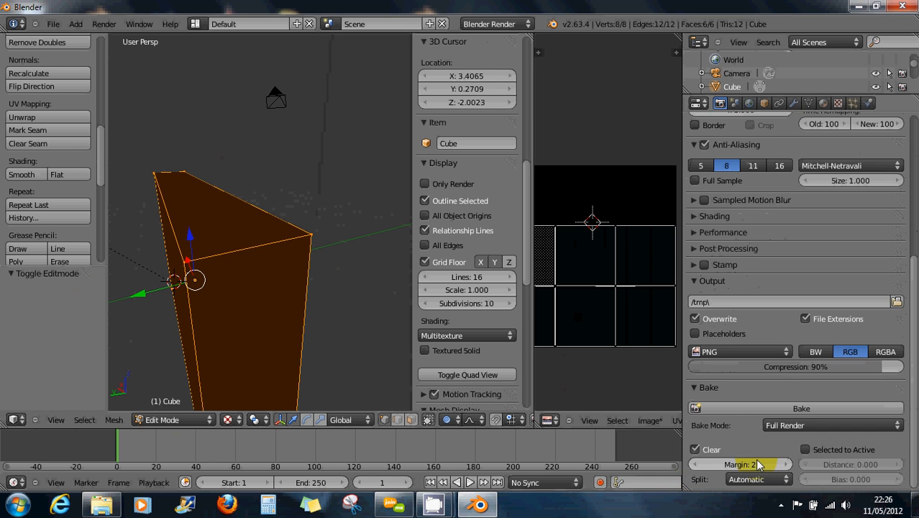
{"action": "left_click", "coordinate": [813, 424]}
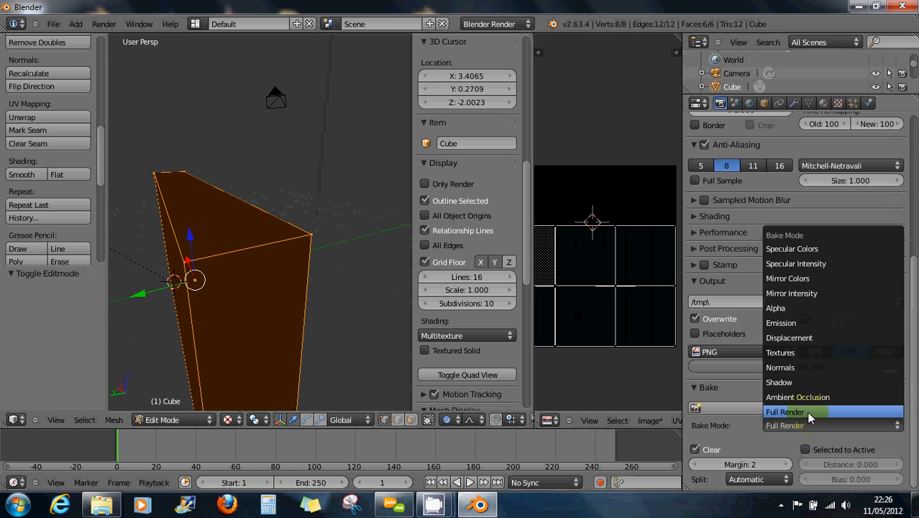
{"action": "left_click", "coordinate": [810, 412]}
{"action": "left_click", "coordinate": [806, 409]}
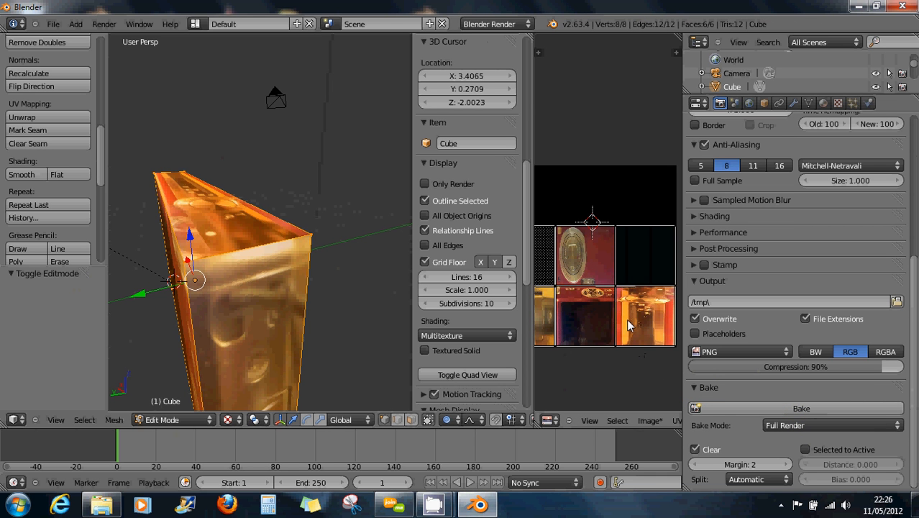
Check the baked texture on the cube's faces and return the cube to Object Mode.
{"action": "scroll", "coordinate": [628, 325], "scroll_direction": "up", "scroll_amount": 4}
{"action": "scroll", "coordinate": [628, 325], "scroll_direction": "down", "scroll_amount": 5}
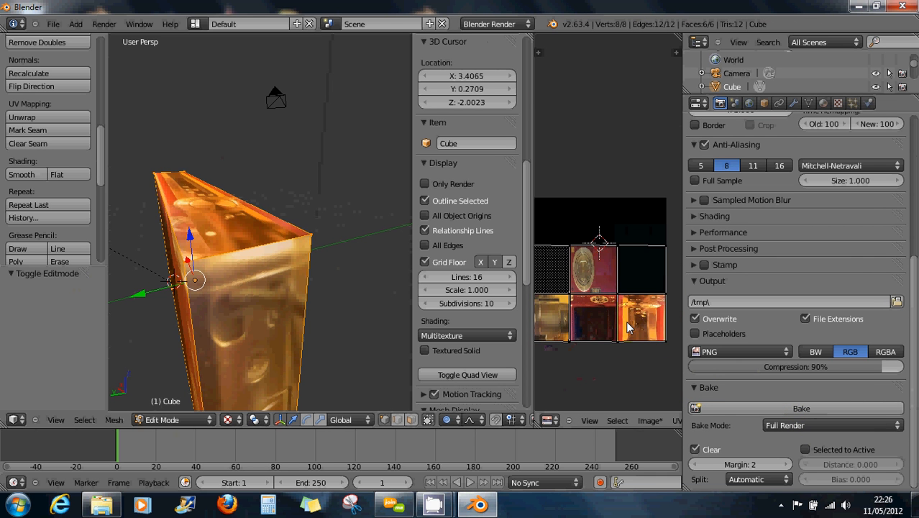
{"action": "middle_click_drag", "start_coordinate": [159, 279], "coordinate": [374, 306]}
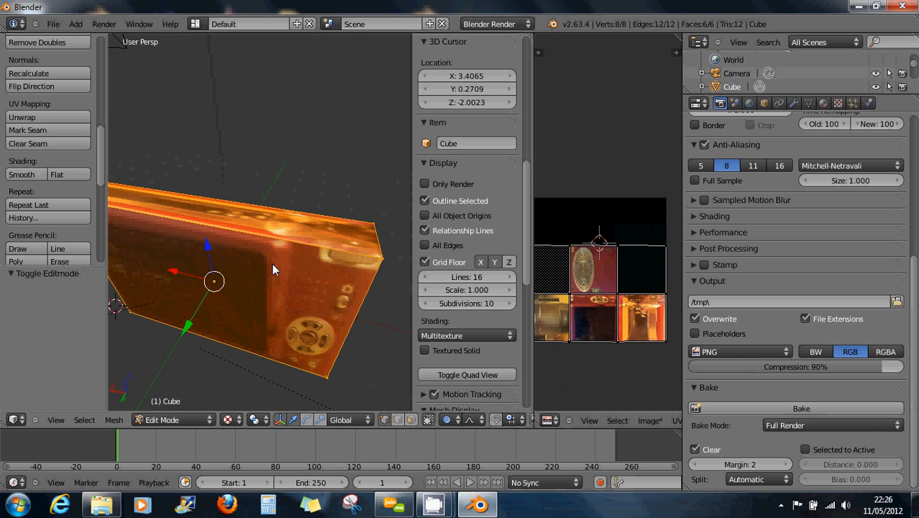
{"action": "middle_click_drag", "start_coordinate": [324, 266], "coordinate": [273, 257]}
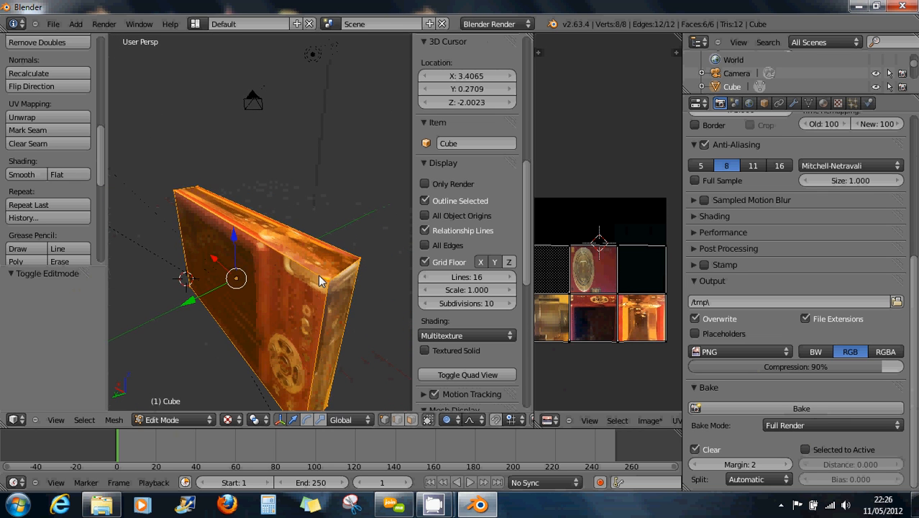
{"action": "middle_click_drag", "start_coordinate": [322, 280], "coordinate": [235, 328]}
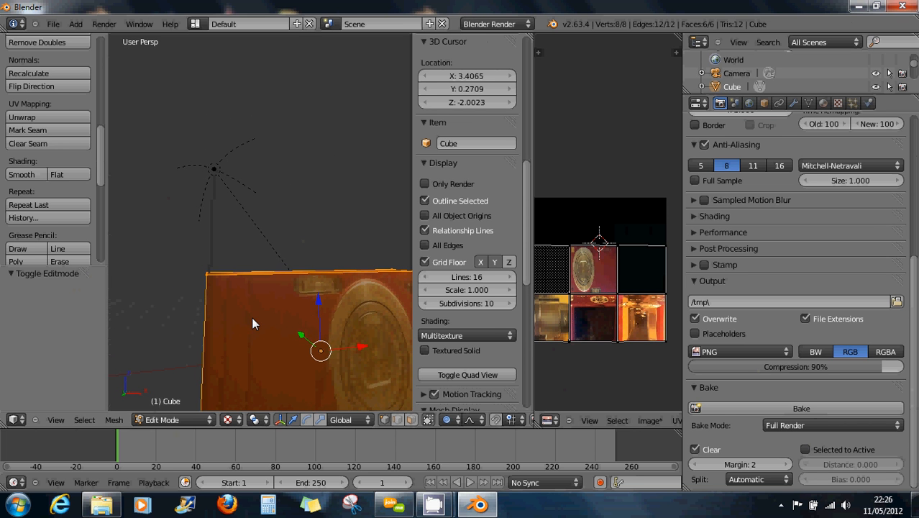
{"action": "key", "text": "Tab"}
{"action": "scroll", "coordinate": [274, 317], "scroll_direction": "down", "scroll_amount": 2}
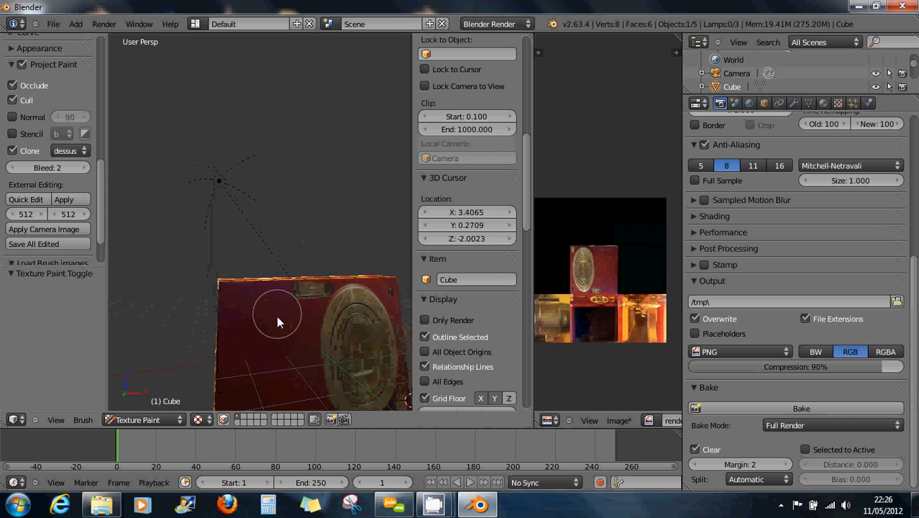
{"action": "left_click", "coordinate": [149, 419]}
{"action": "left_click", "coordinate": [149, 407]}
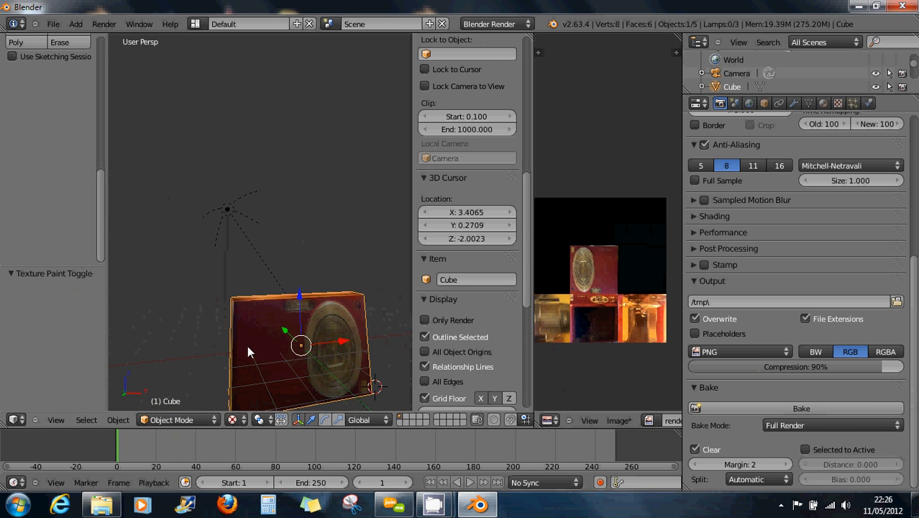
Raise the cube about 2.94 units along Z and show its lens face in the front orthographic view.
{"action": "mouse_move", "coordinate": [249, 348]}
{"action": "middle_mouse_down"}
{"action": "mouse_move", "coordinate": [344, 378]}
{"action": "mouse_move", "coordinate": [379, 354]}
{"action": "mouse_move", "coordinate": [304, 336]}
{"action": "mouse_move", "coordinate": [351, 334]}
{"action": "mouse_move", "coordinate": [254, 352]}
{"action": "middle_mouse_up"}
{"action": "left_click_drag", "start_coordinate": [213, 311], "coordinate": [210, 259]}
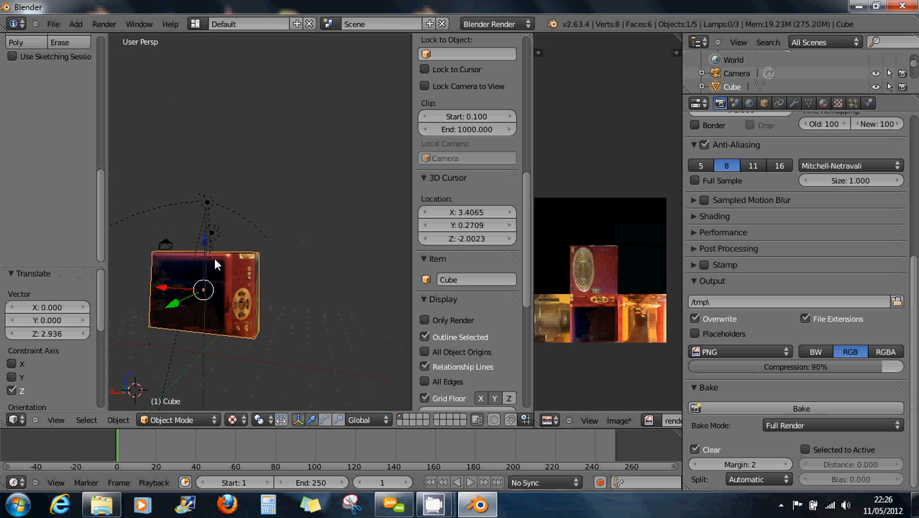
{"action": "middle_click_drag", "start_coordinate": [251, 285], "coordinate": [299, 304]}
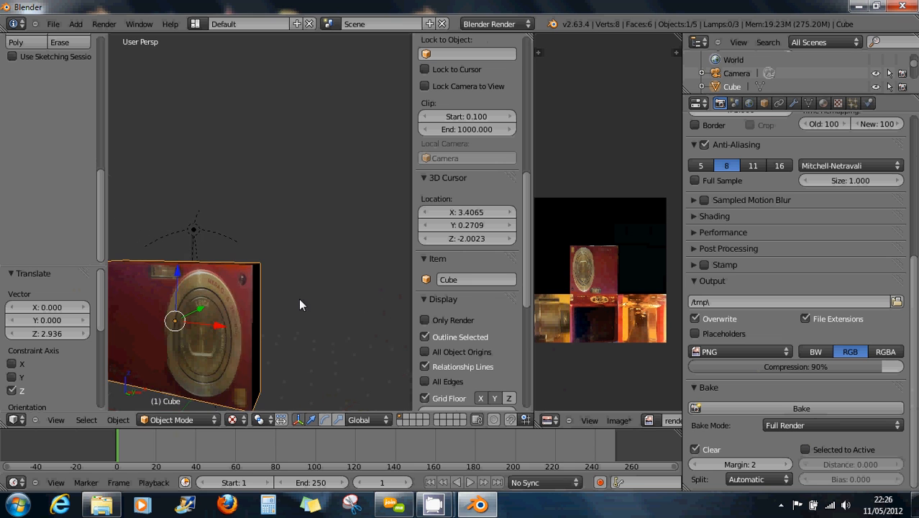
{"action": "middle_click_drag", "start_coordinate": [228, 305], "coordinate": [341, 307]}
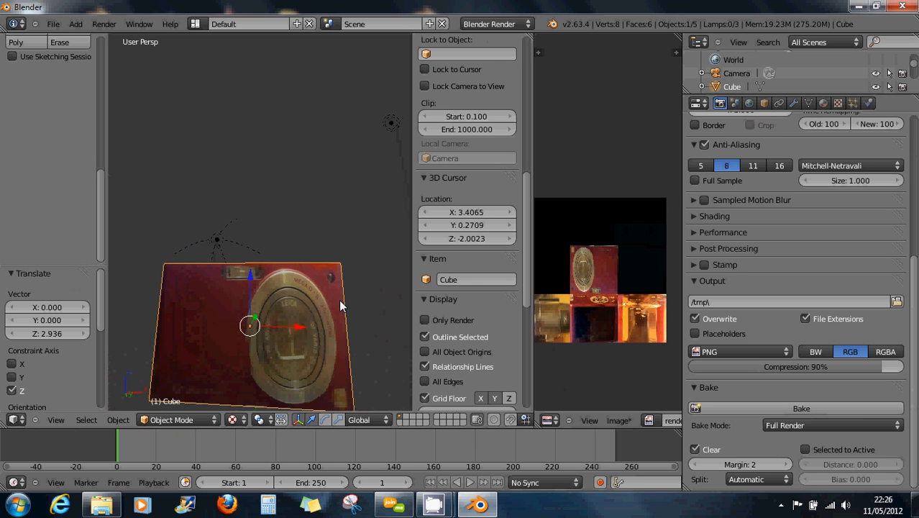
{"action": "key", "text": "KP_1"}
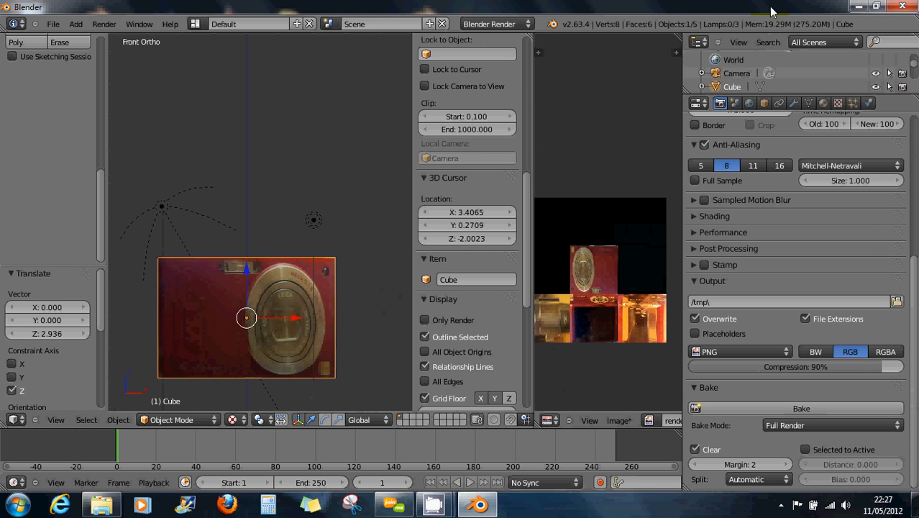
{"action": "left_click_drag", "start_coordinate": [779, 4], "coordinate": [695, 293]}
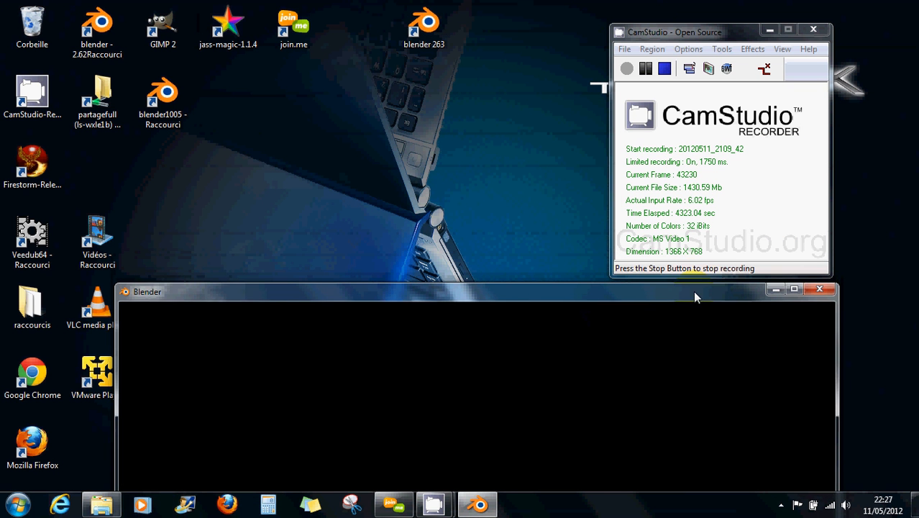